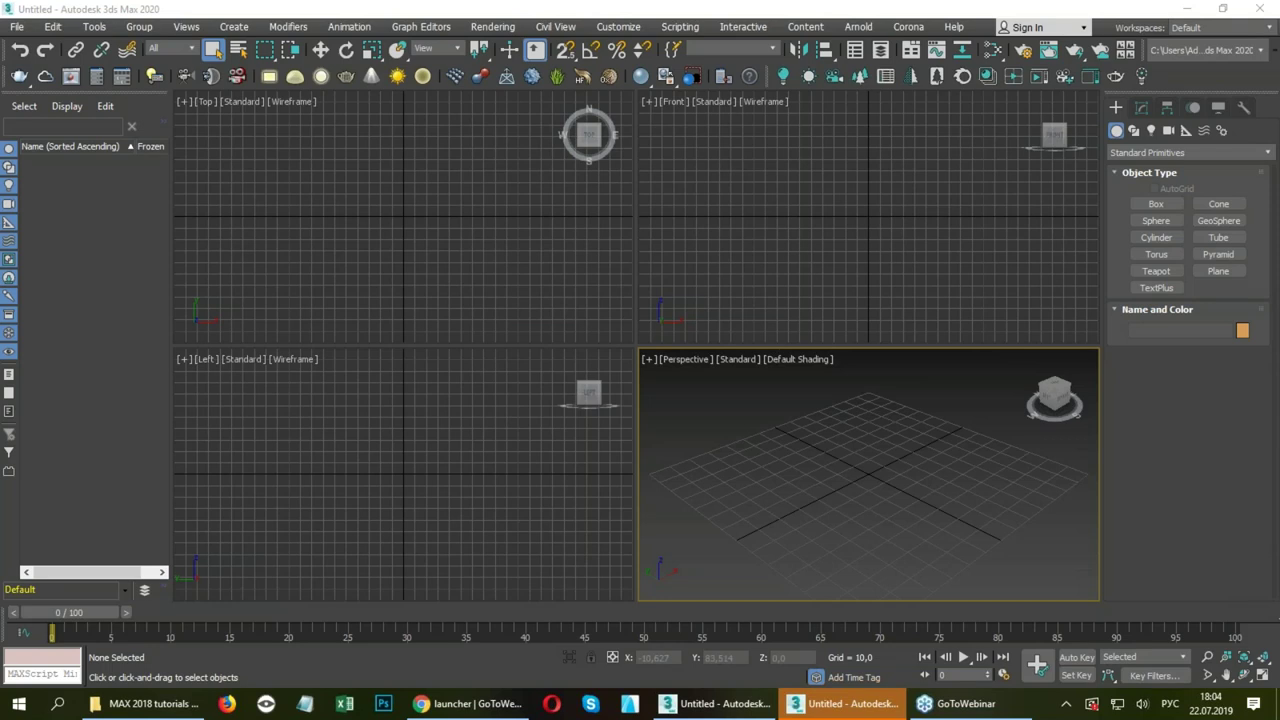
Activate the Top viewport and bring the Character animation tutorials folder window forward.
click(471, 332)
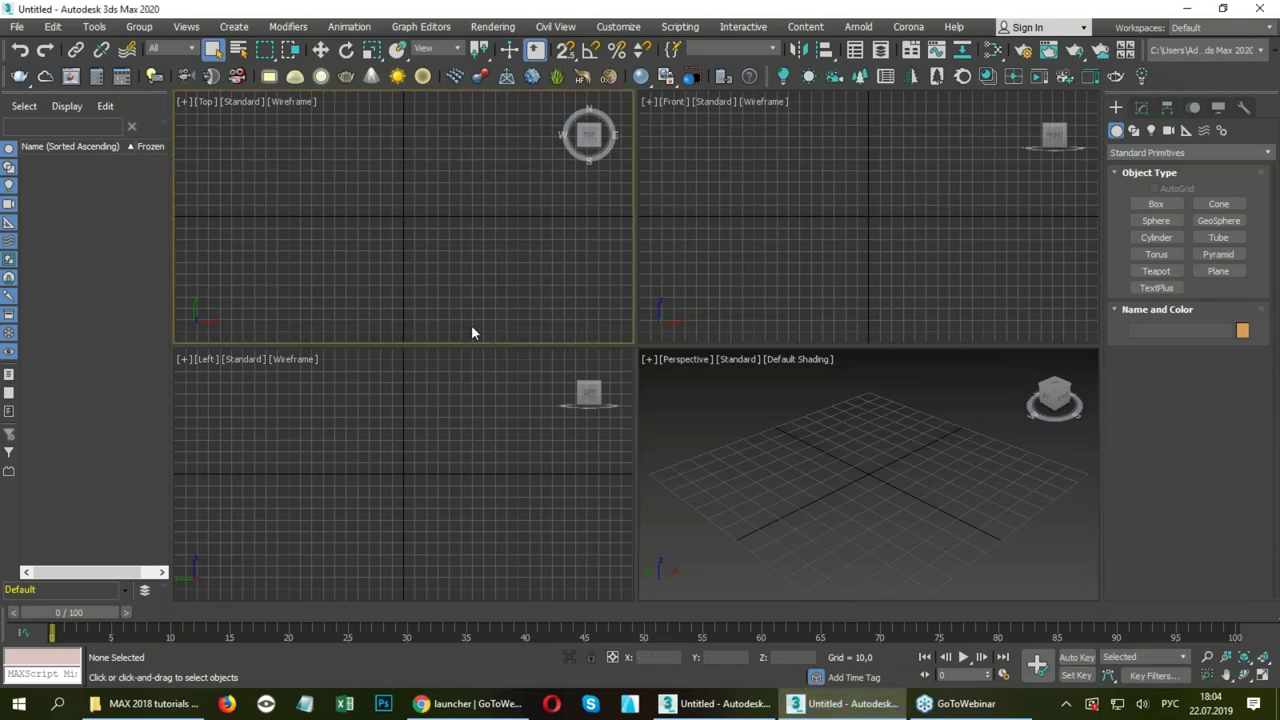
click(774, 501)
click(557, 288)
click(150, 703)
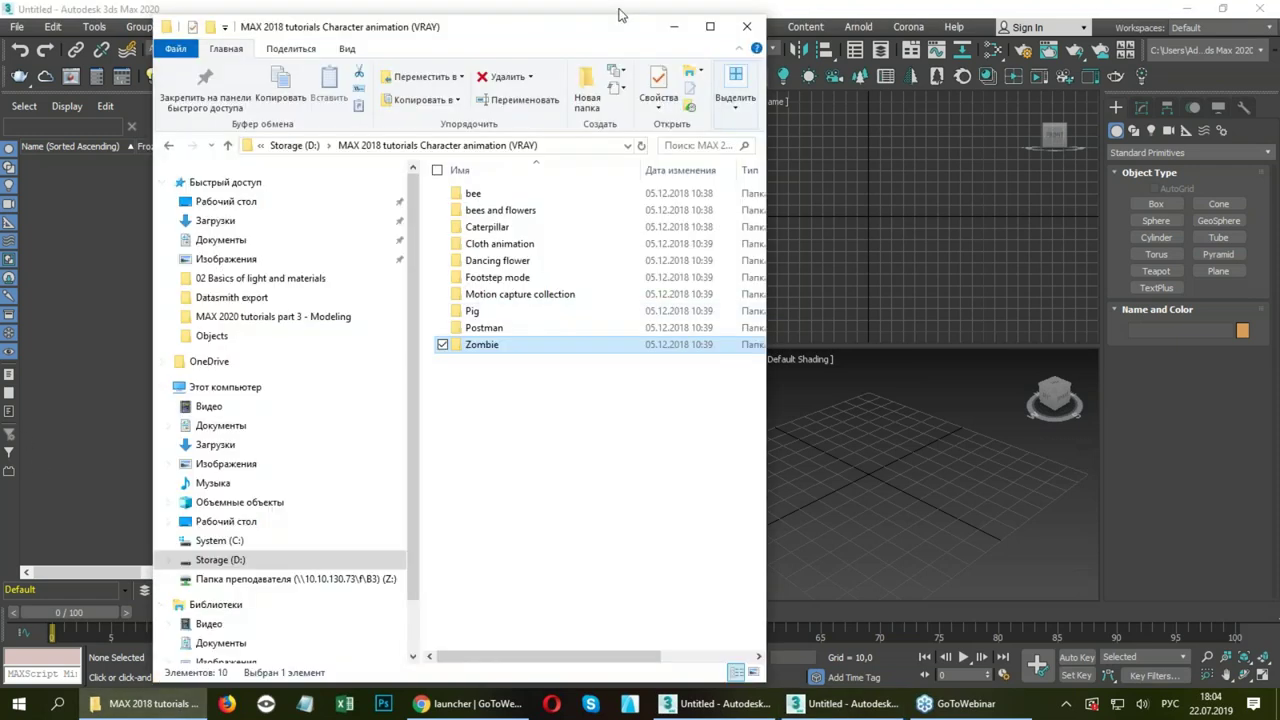
Drag the tutorials folder window off screen to reveal the character animation presentation.
drag(565, 48, 1279, 50)
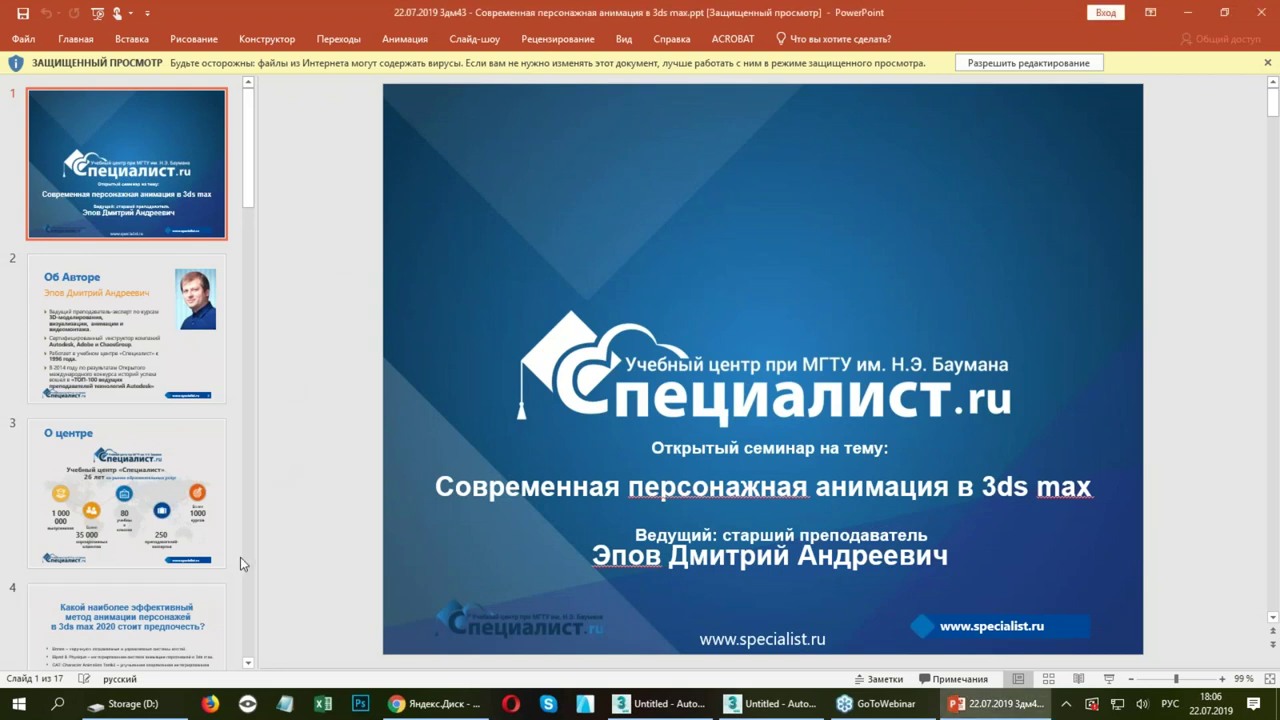
Show slide 4 on animation methods, run the slide show briefly, then return to slide 4.
click(130, 615)
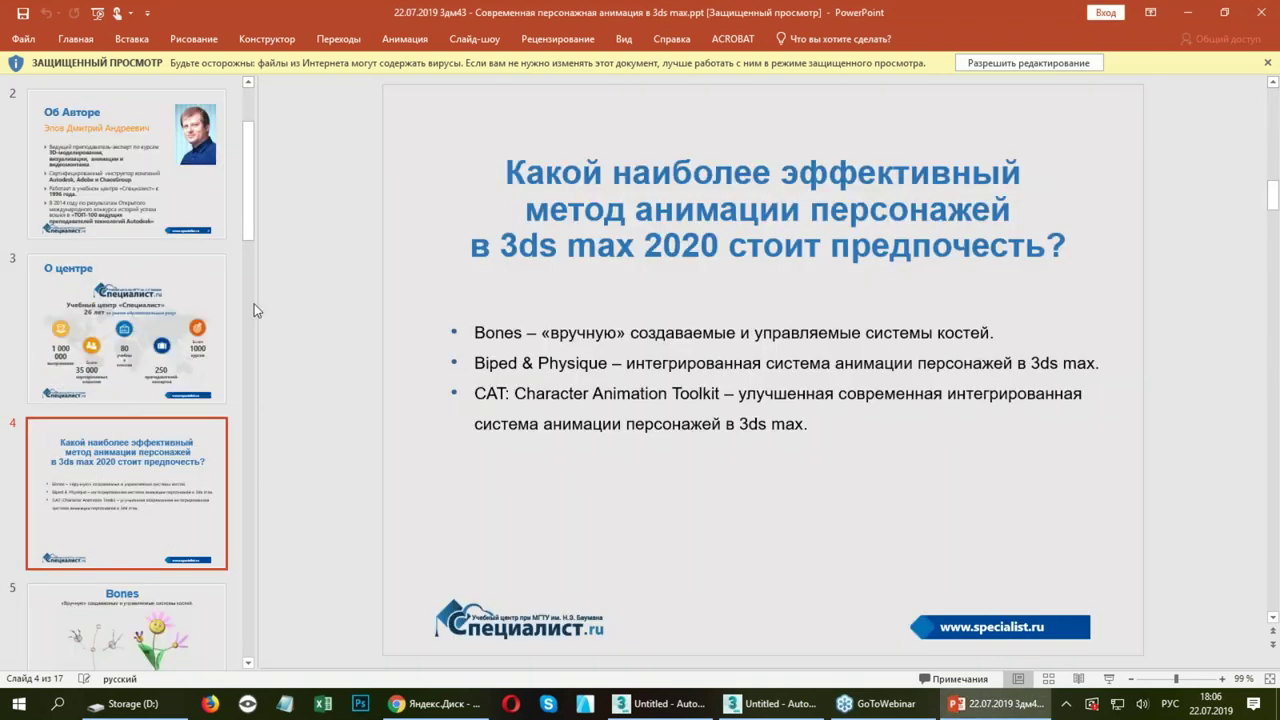
key(shift+F5)
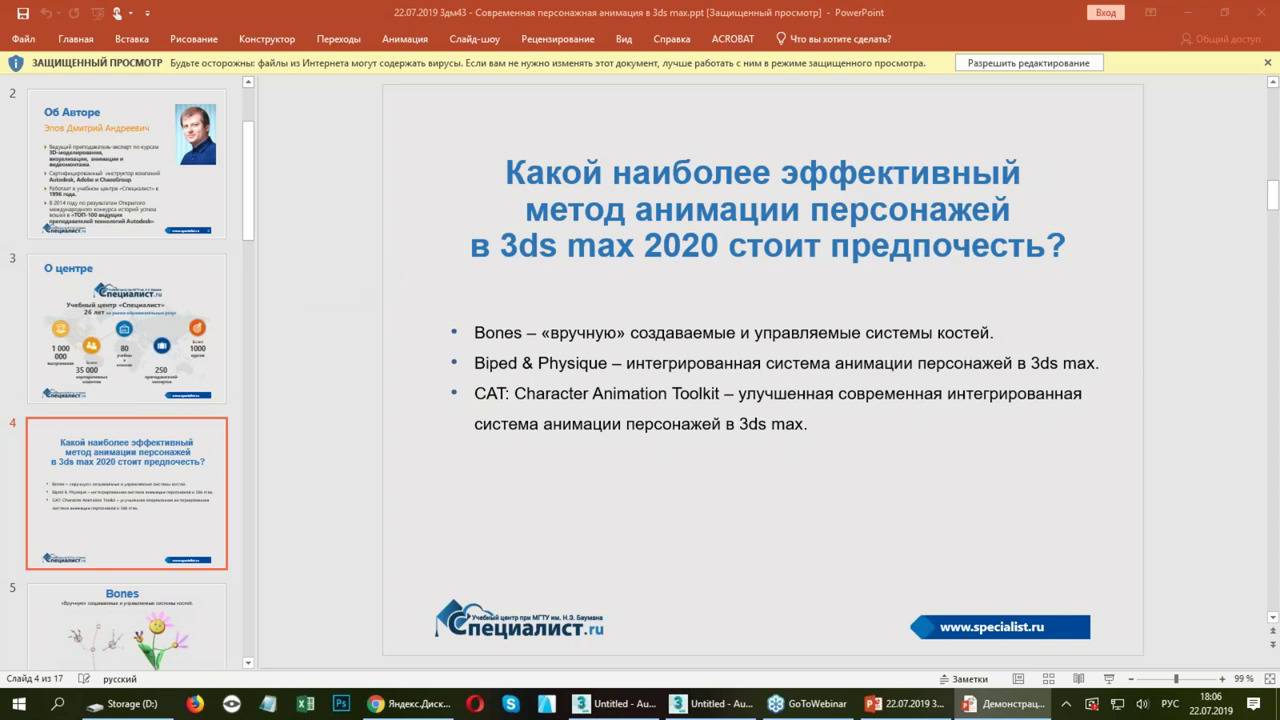
key(Escape)
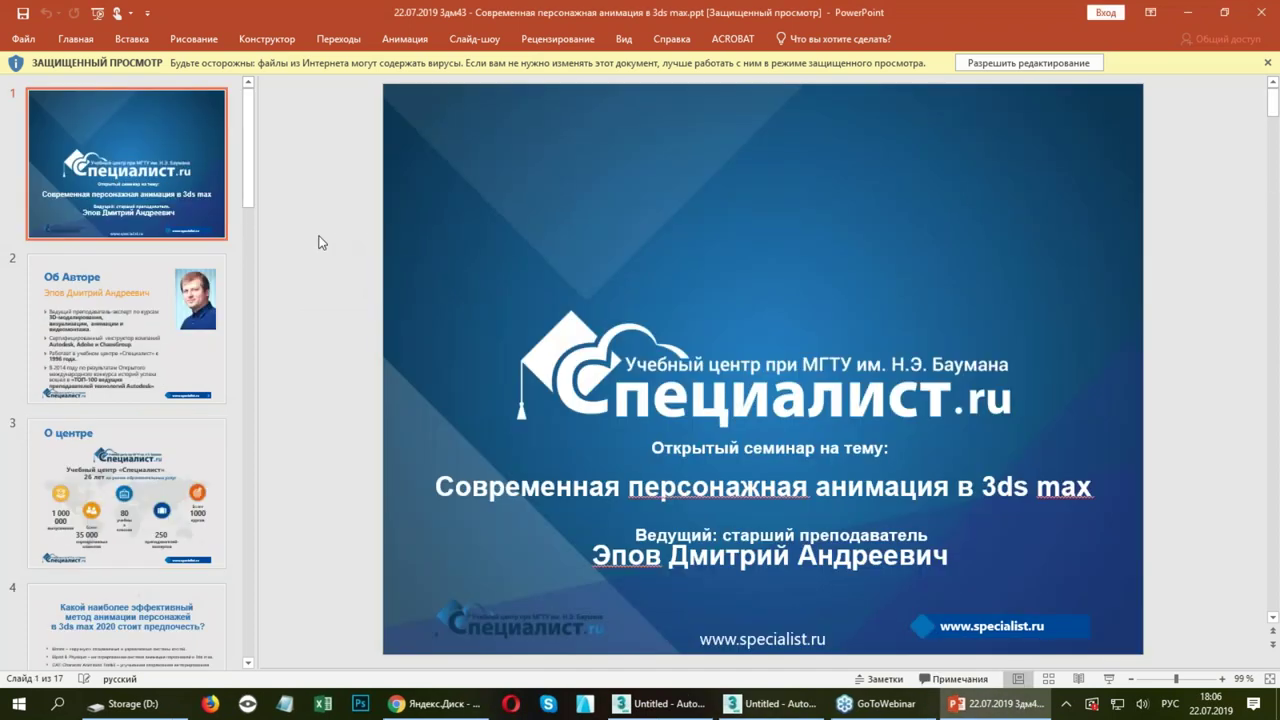
click(116, 588)
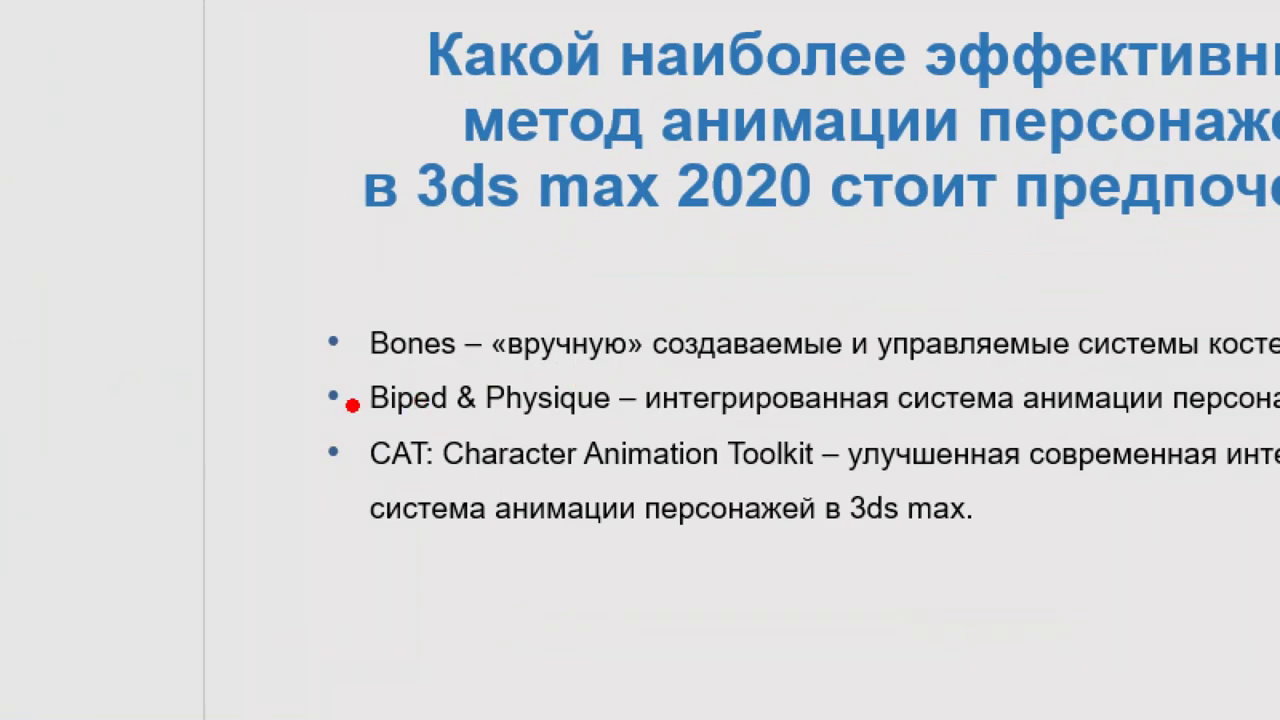
drag(333, 432, 612, 406)
drag(287, 507, 834, 488)
drag(320, 433, 752, 410)
drag(313, 377, 748, 369)
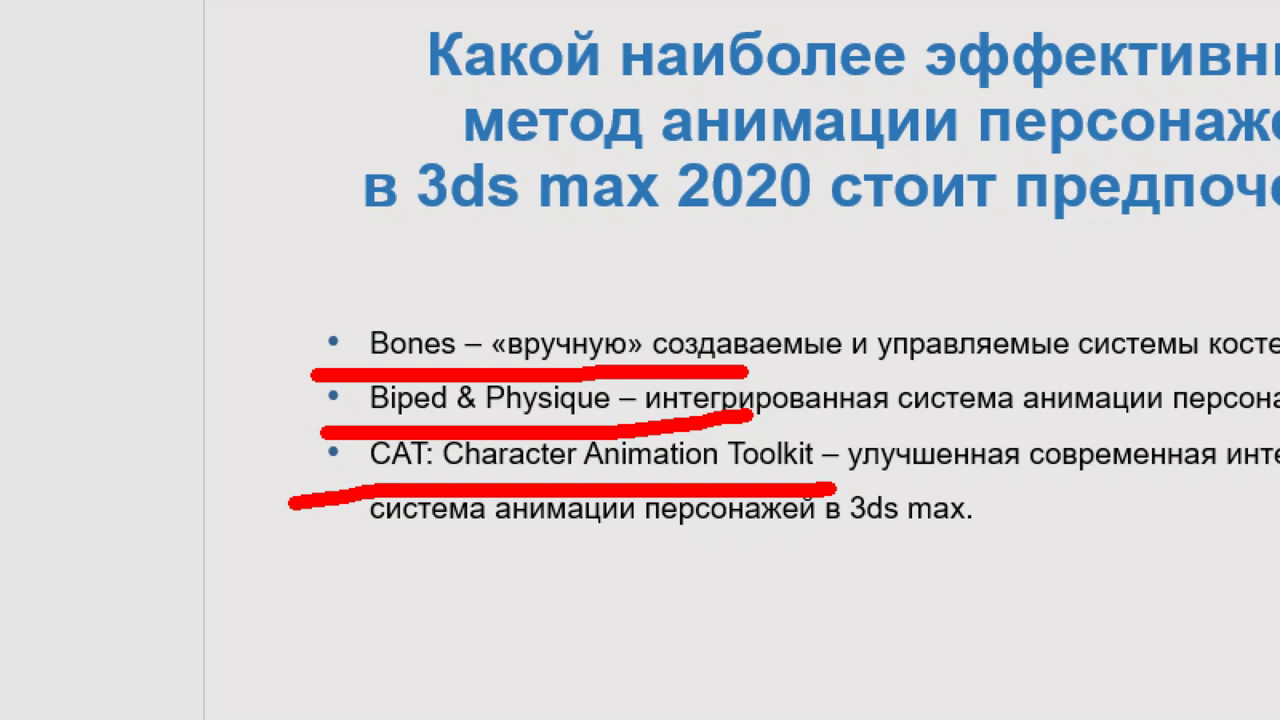
key(Escape)
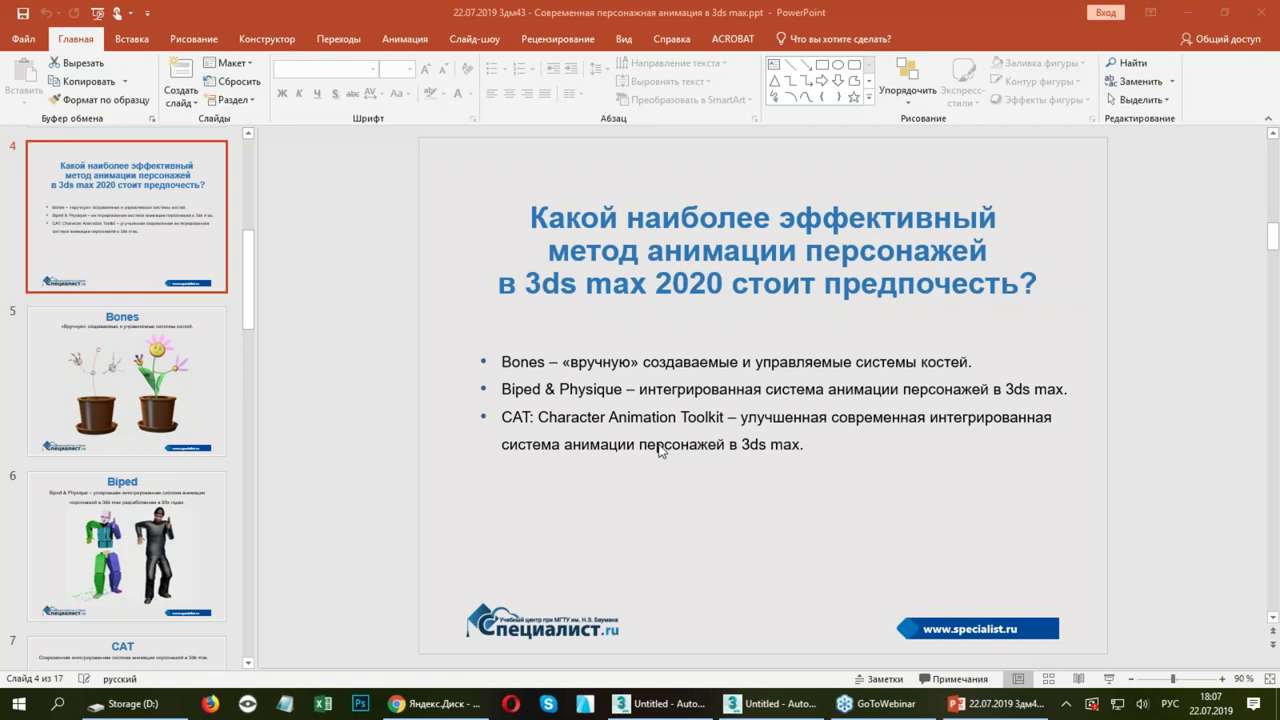
Present slide 5 on Bones, inking around the flower rig's hands, then return to 3ds Max.
click(159, 354)
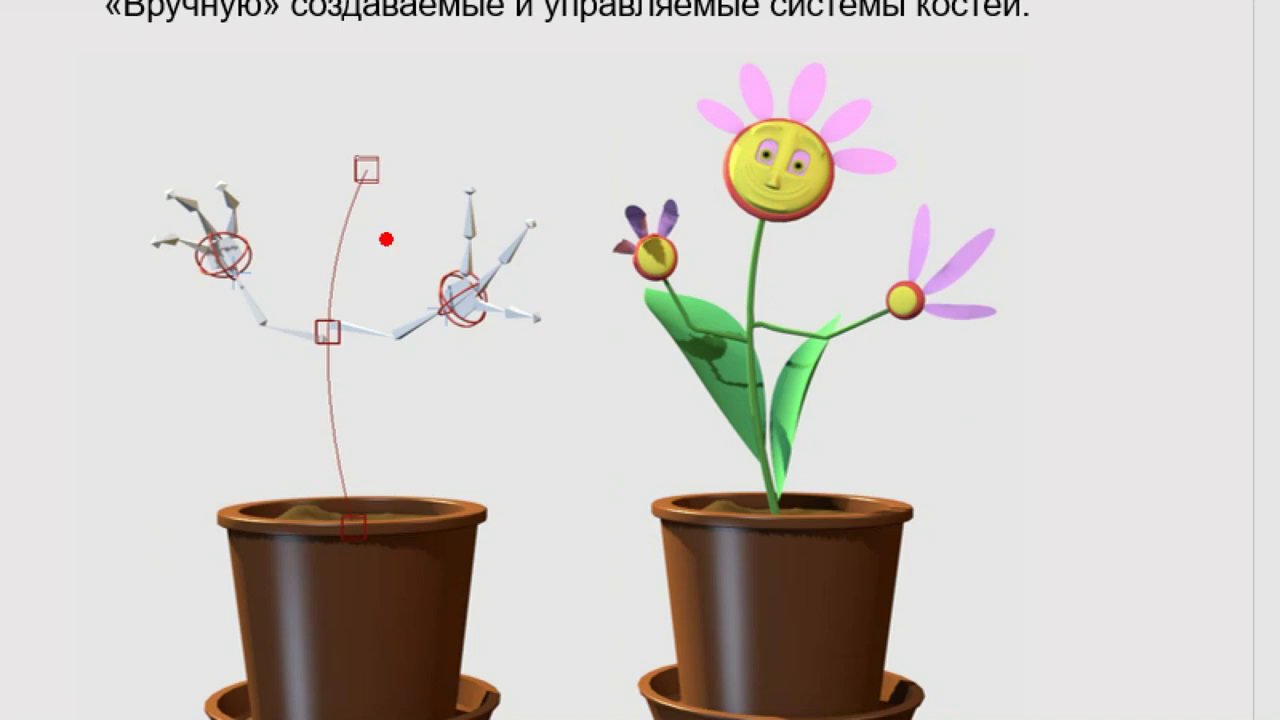
drag(200, 255, 240, 282)
mouse_move(470, 318)
mouse_down()
mouse_move(445, 292)
mouse_move(443, 228)
mouse_move(481, 263)
mouse_up()
drag(447, 322, 518, 322)
mouse_move(352, 324)
mouse_down()
mouse_move(407, 347)
mouse_move(218, 258)
mouse_up()
key(Escape)
click(775, 703)
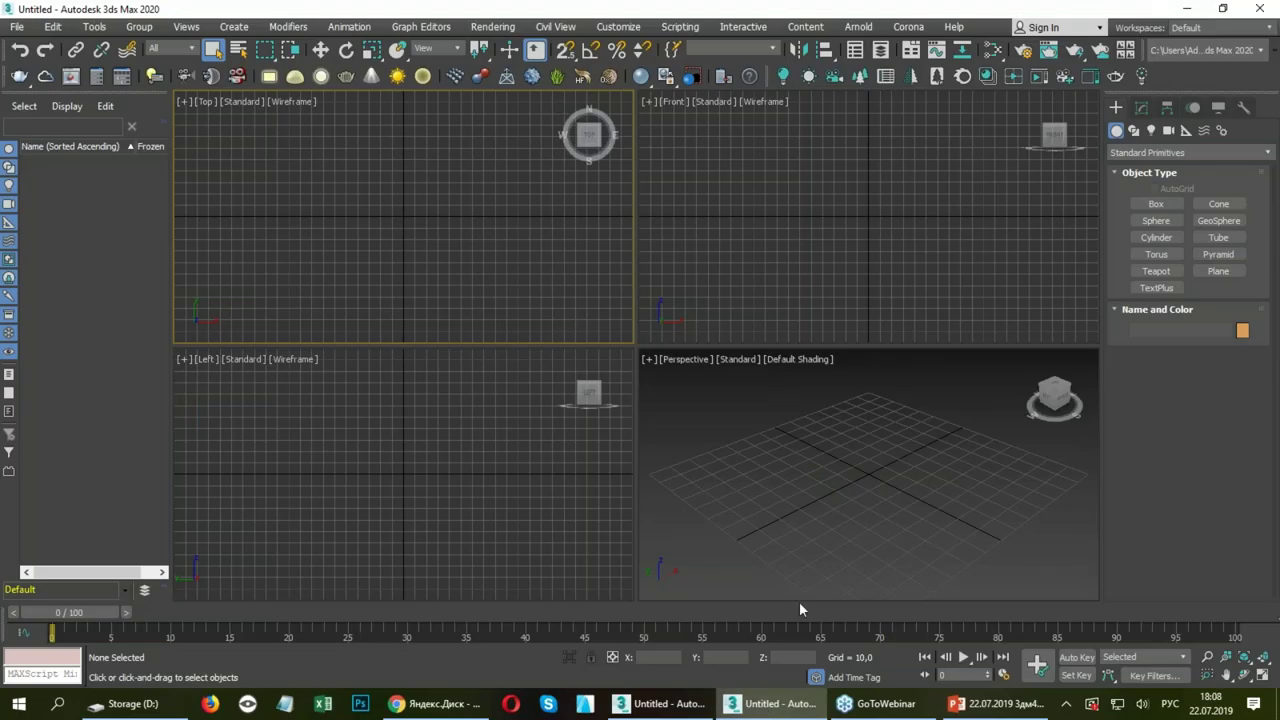
Switch to the second empty scene, choose Systems > Bones, and start sketching an arm outline.
click(686, 702)
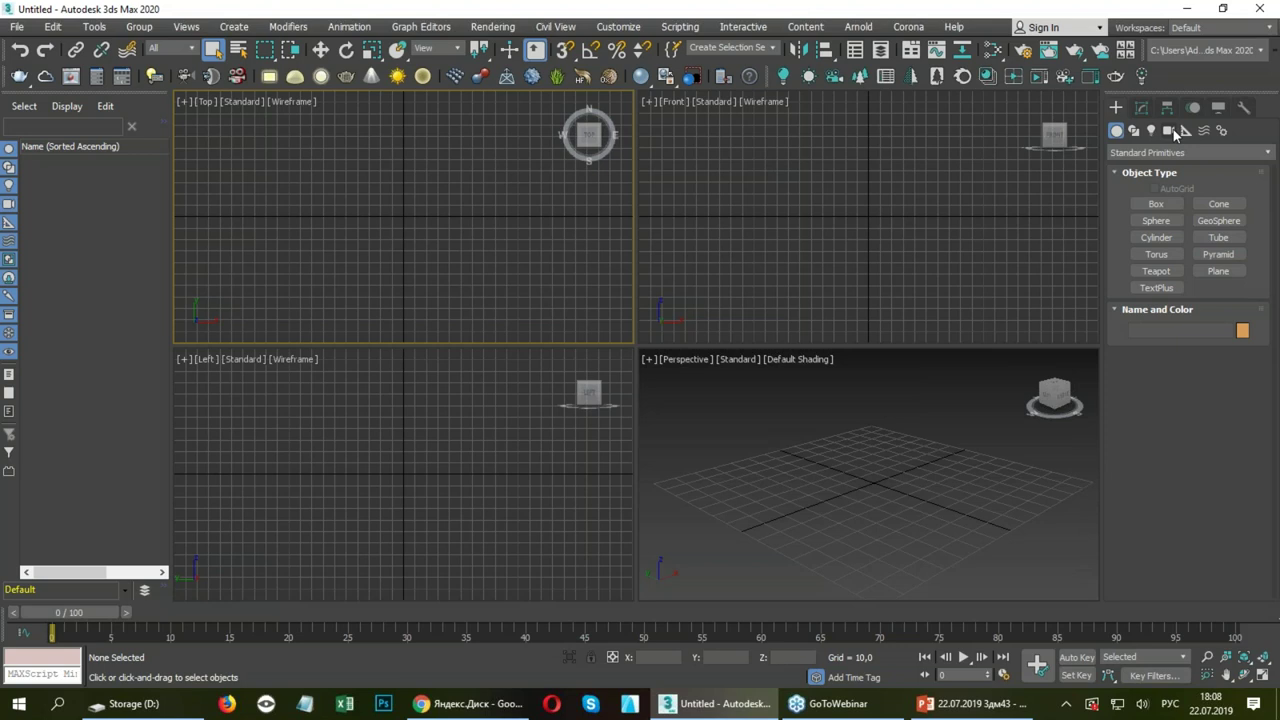
click(1215, 130)
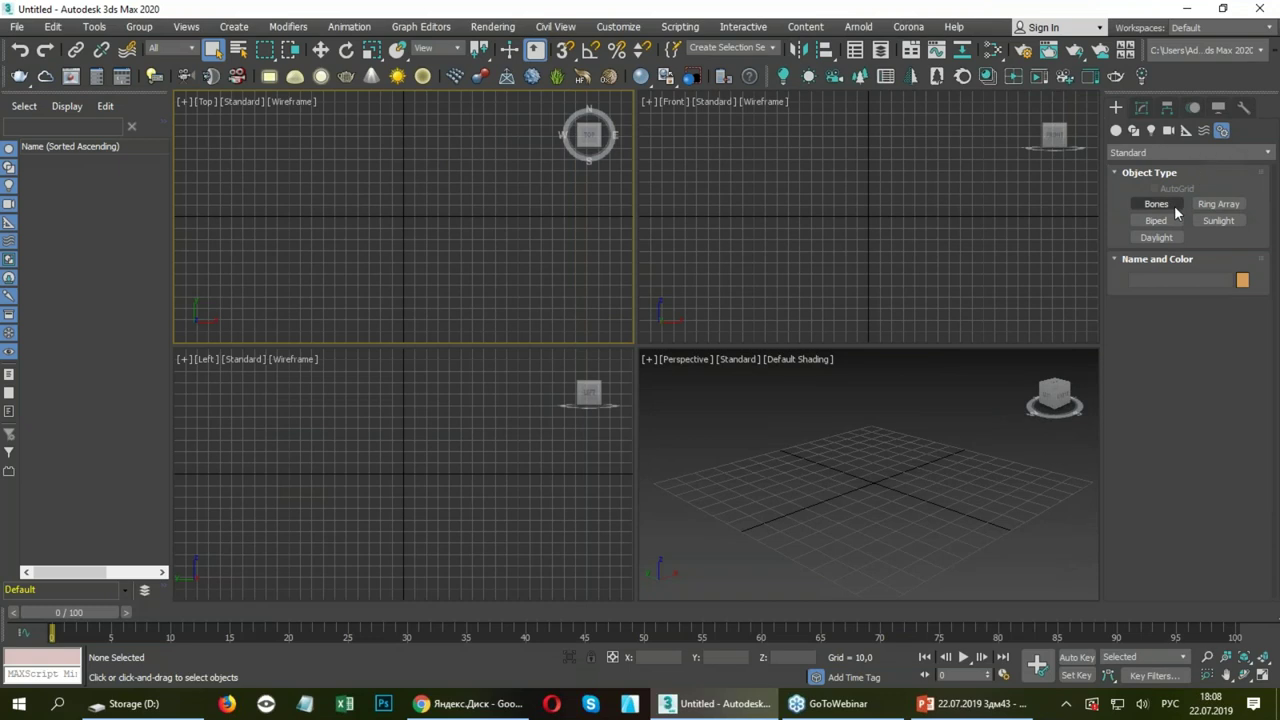
click(1175, 206)
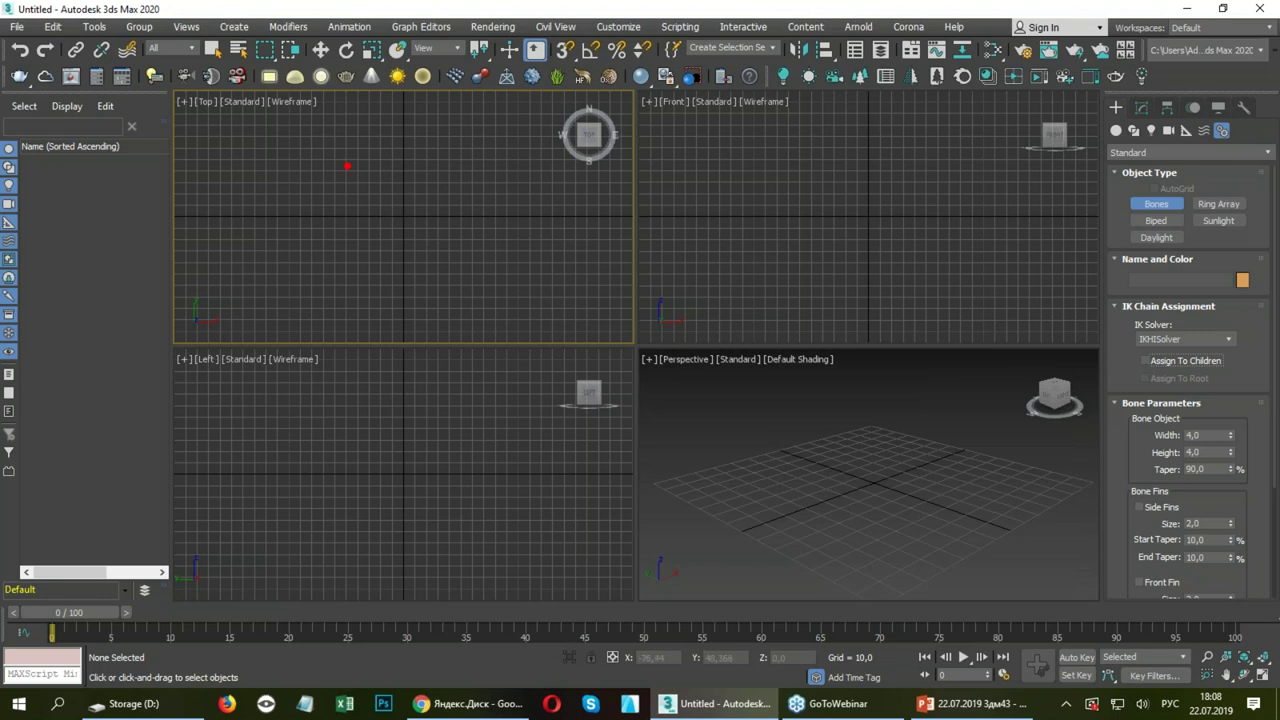
drag(383, 163, 377, 309)
Finish the red ink sketch of a torso with an outstretched arm over the Top view.
mouse_move(390, 166)
mouse_down()
mouse_move(321, 180)
mouse_move(448, 182)
mouse_up()
drag(302, 190, 327, 295)
drag(448, 184, 350, 296)
drag(358, 136, 348, 164)
mouse_move(352, 143)
mouse_down()
mouse_move(426, 147)
mouse_move(427, 170)
mouse_move(502, 205)
mouse_up()
drag(444, 236, 484, 236)
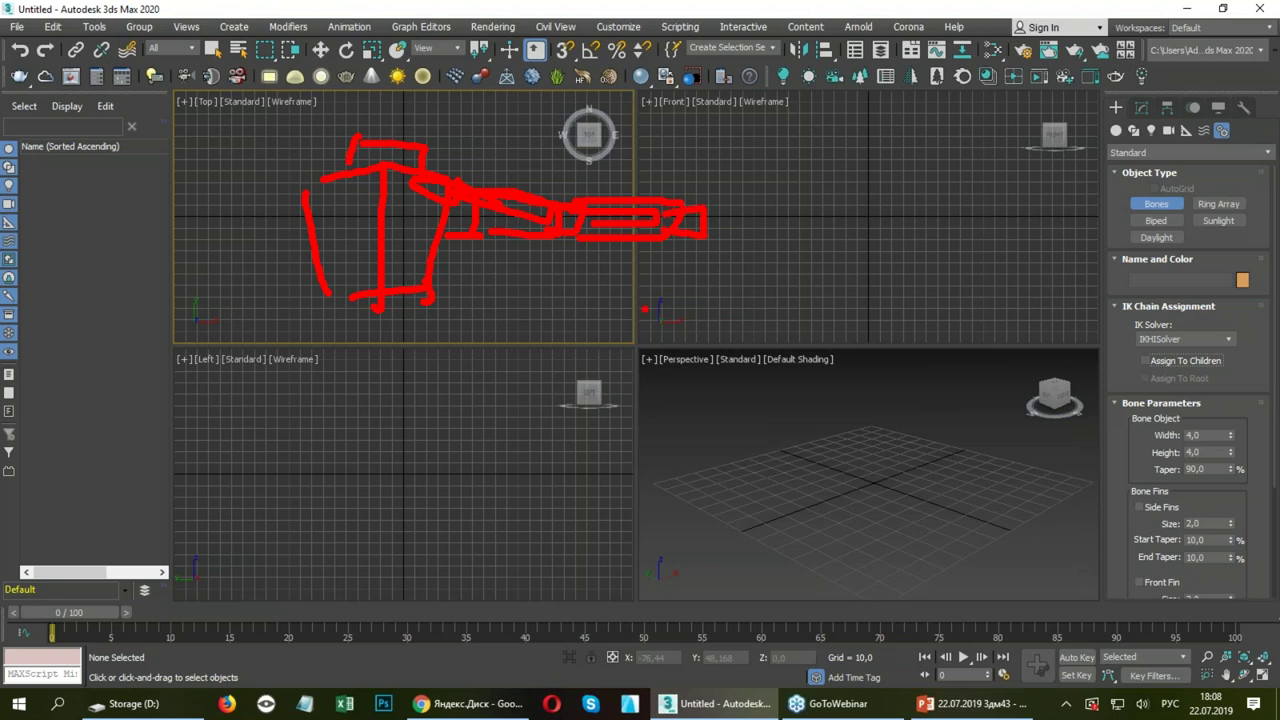
Place the Bone001–Bone005 chain along the sketched arm and maximize the Top view.
click(388, 169)
click(428, 191)
right_click(425, 200)
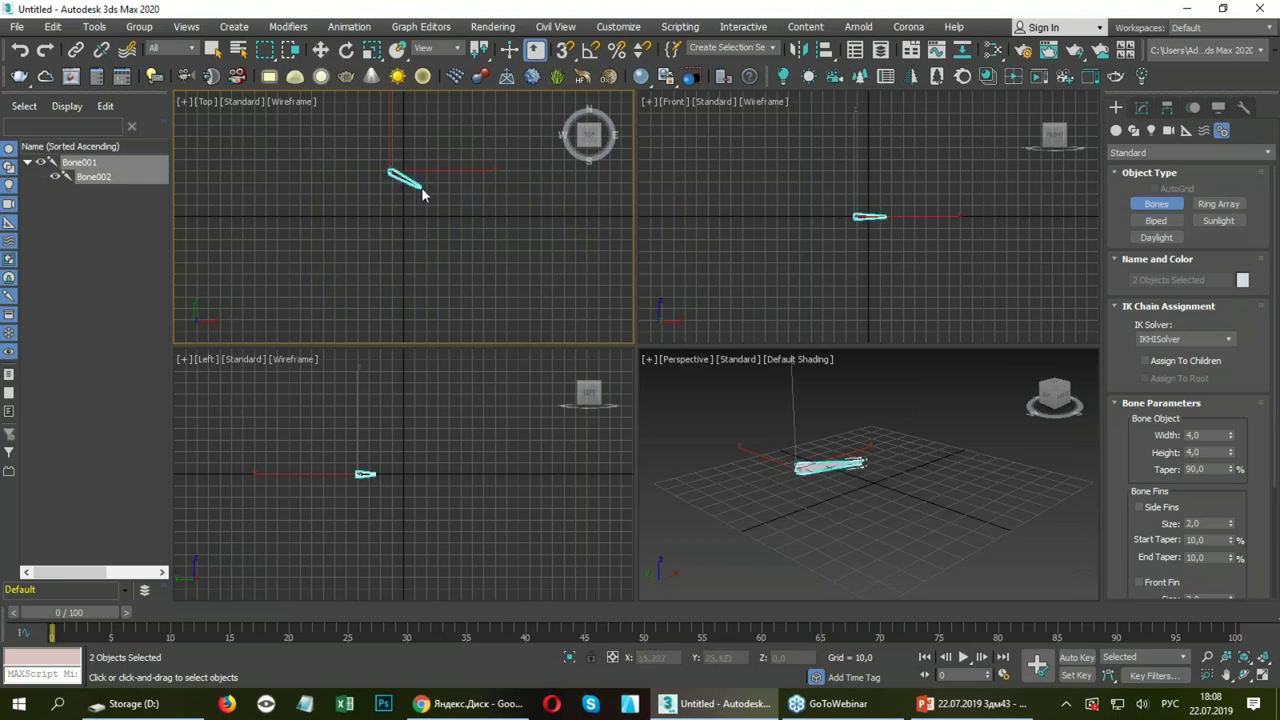
click(421, 195)
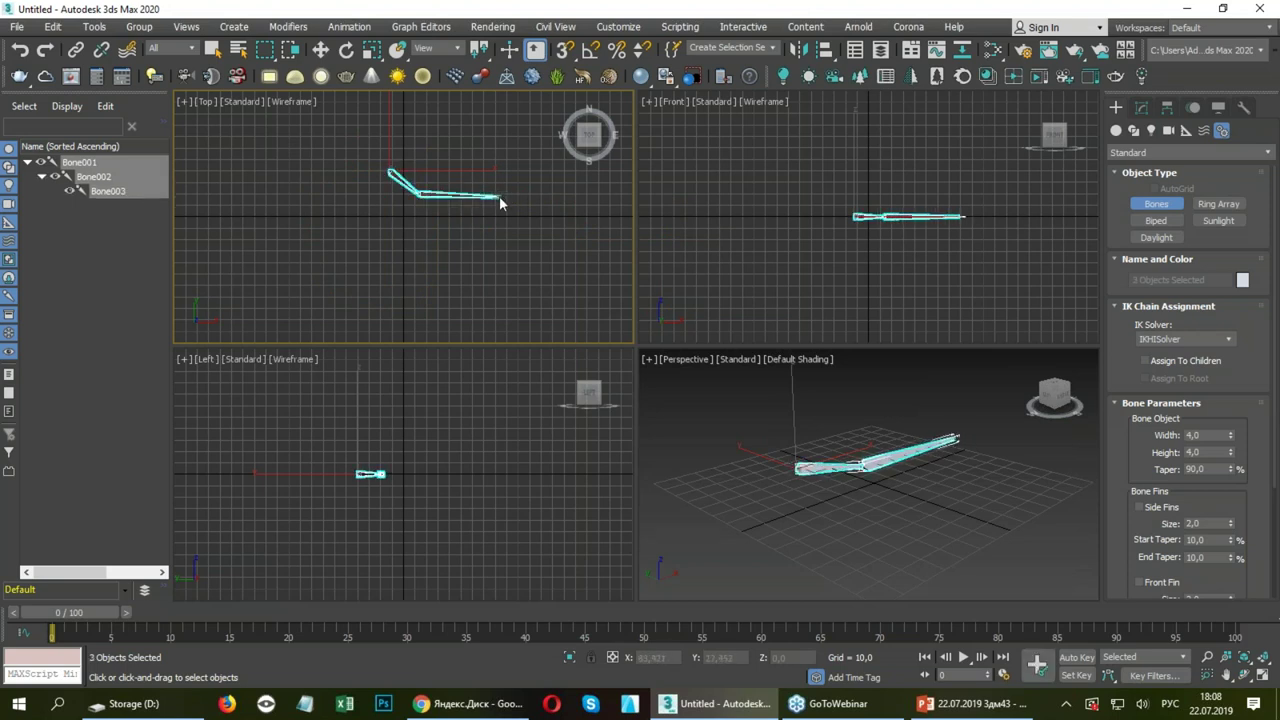
click(499, 196)
click(588, 218)
right_click(597, 244)
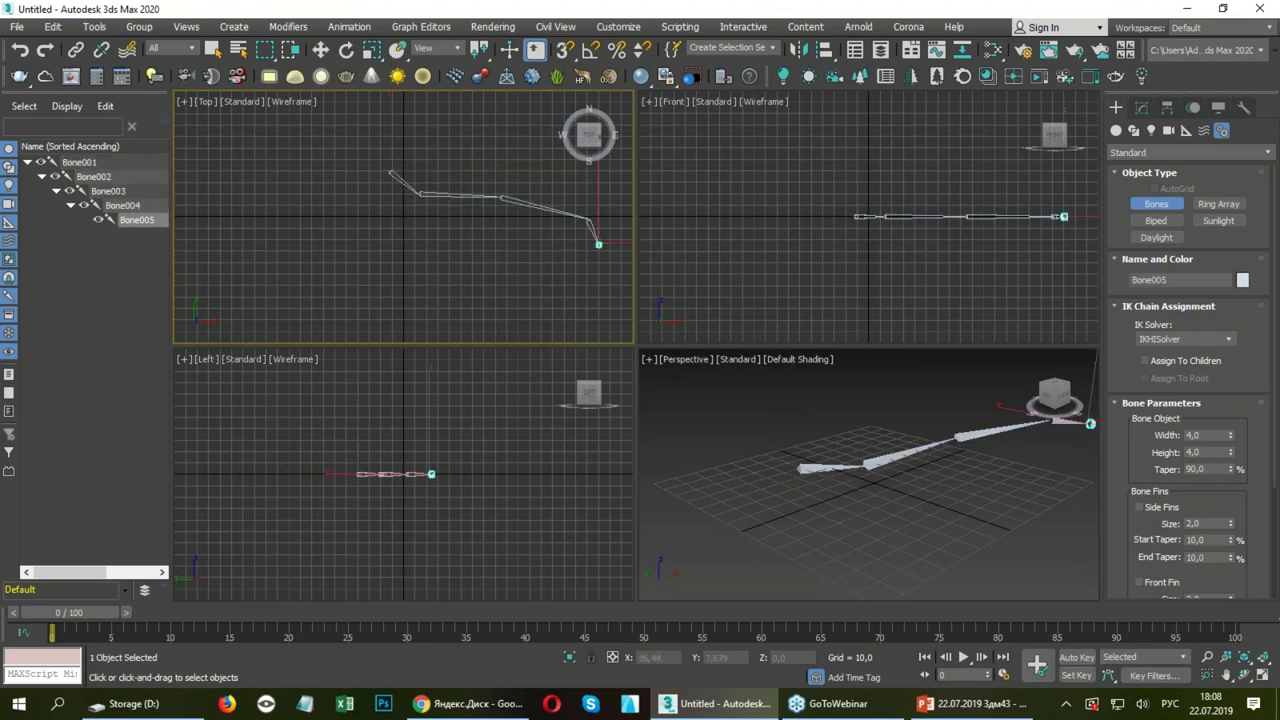
key(alt+w)
scroll(563, 263, up, 2)
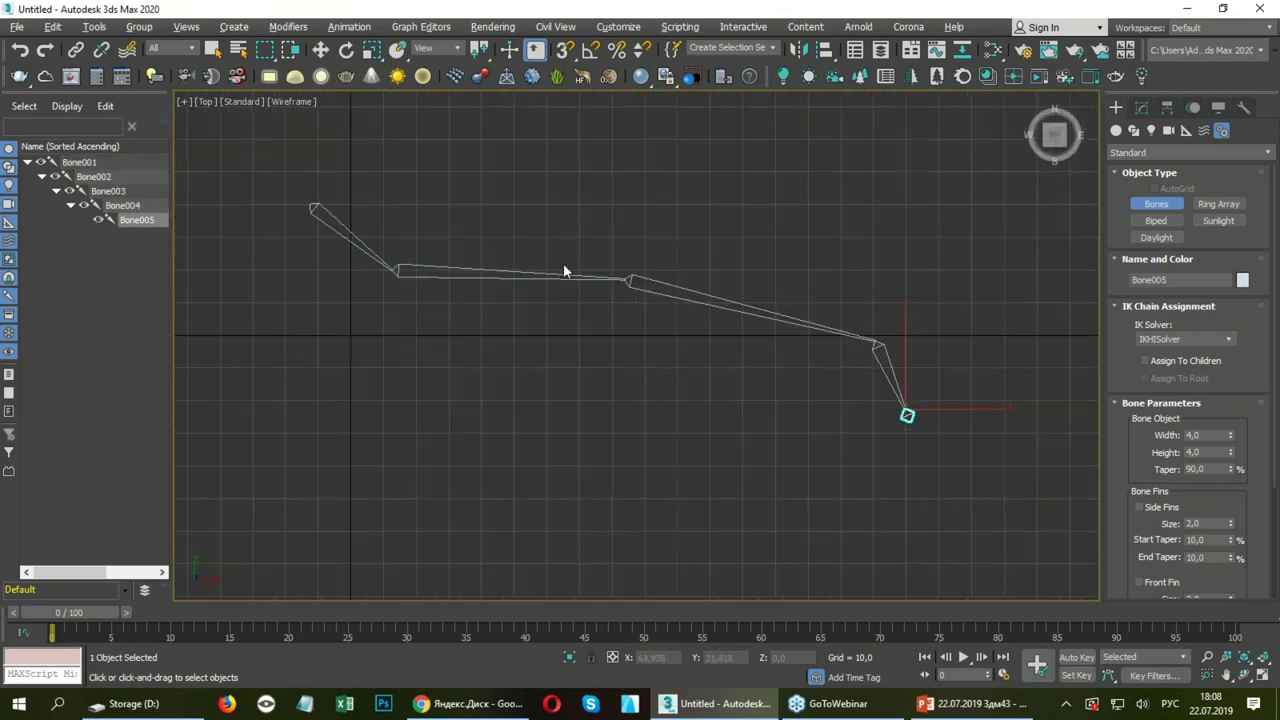
Switch to the Select and Move tool.
click(319, 51)
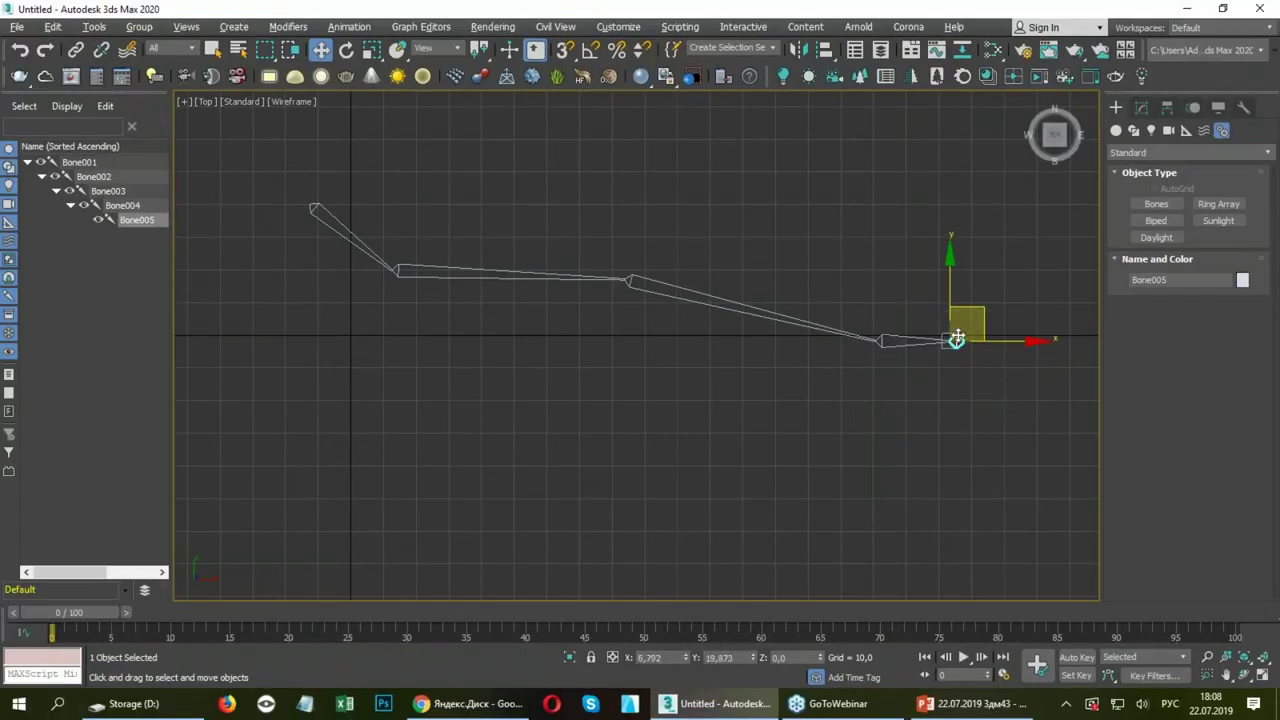
Pull the end nub down-left and reposition the Bone002 and Bone003 joints in the maximized Top view.
drag(966, 313, 920, 390)
key(alt+w)
right_click(868, 383)
key(alt+w)
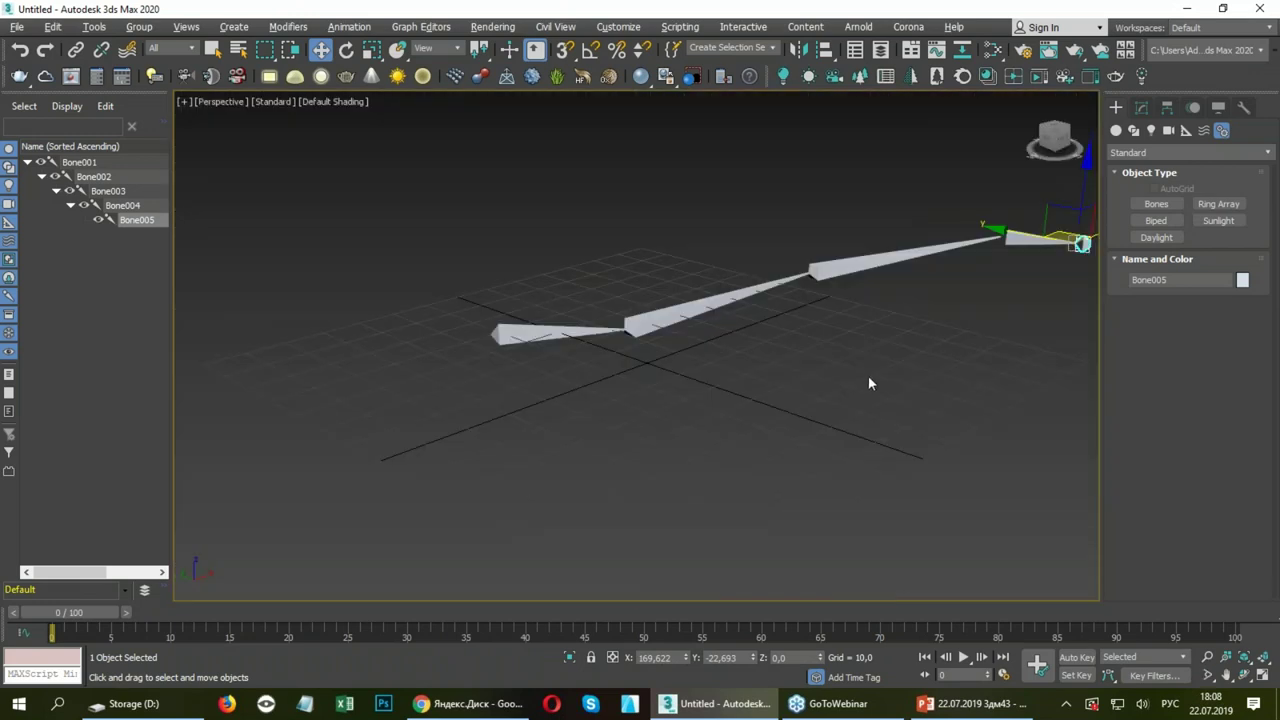
key(alt+w)
middle_drag(352, 215, 350, 218)
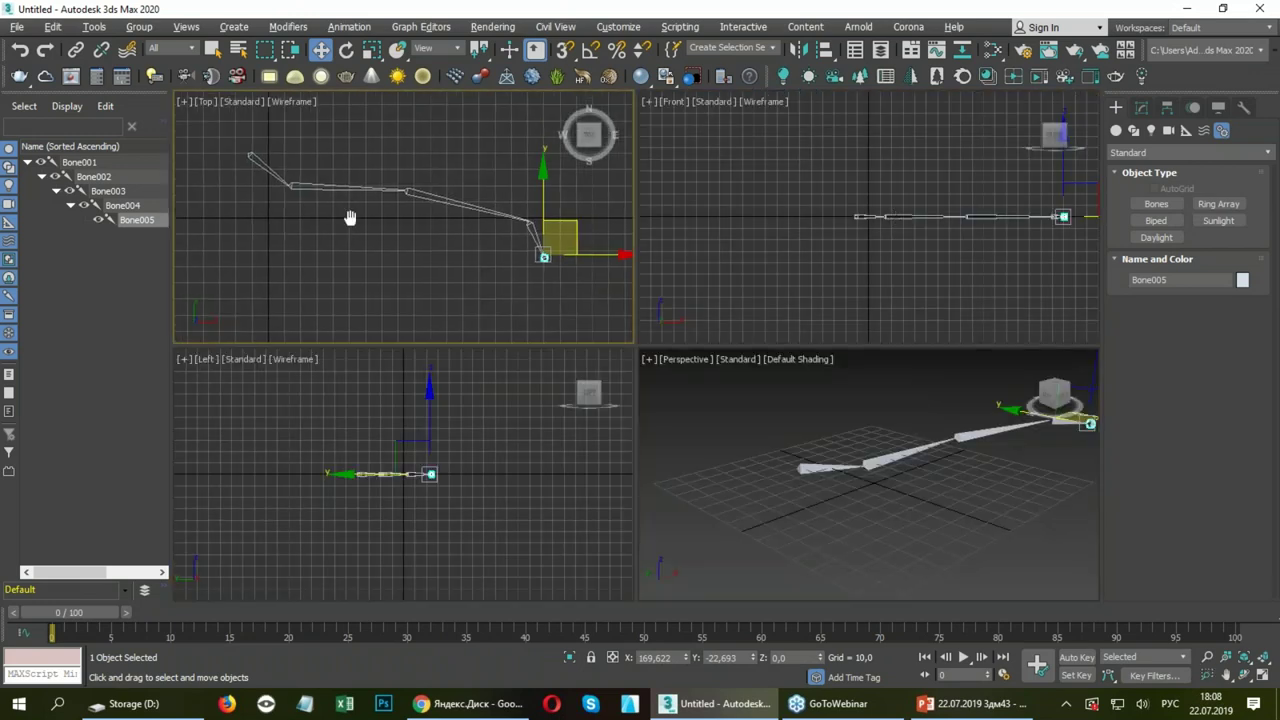
key(alt+w)
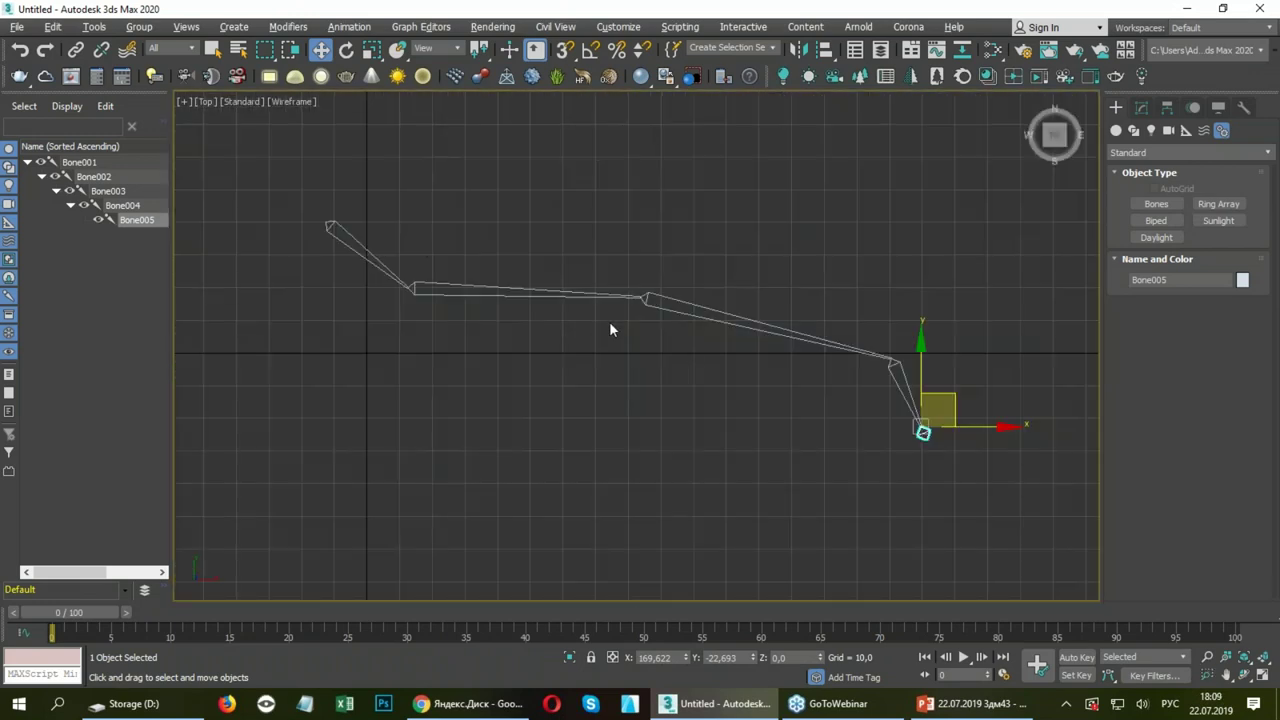
click(570, 296)
drag(551, 297, 526, 268)
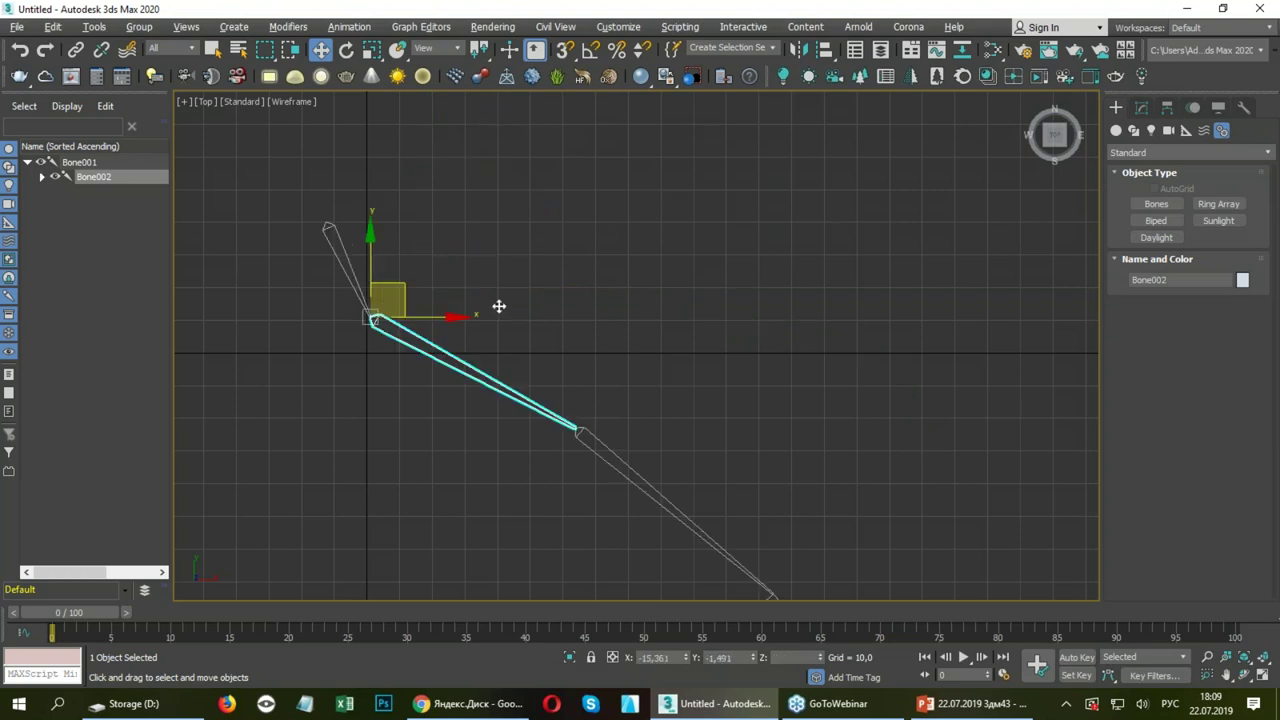
click(675, 286)
drag(674, 283, 672, 318)
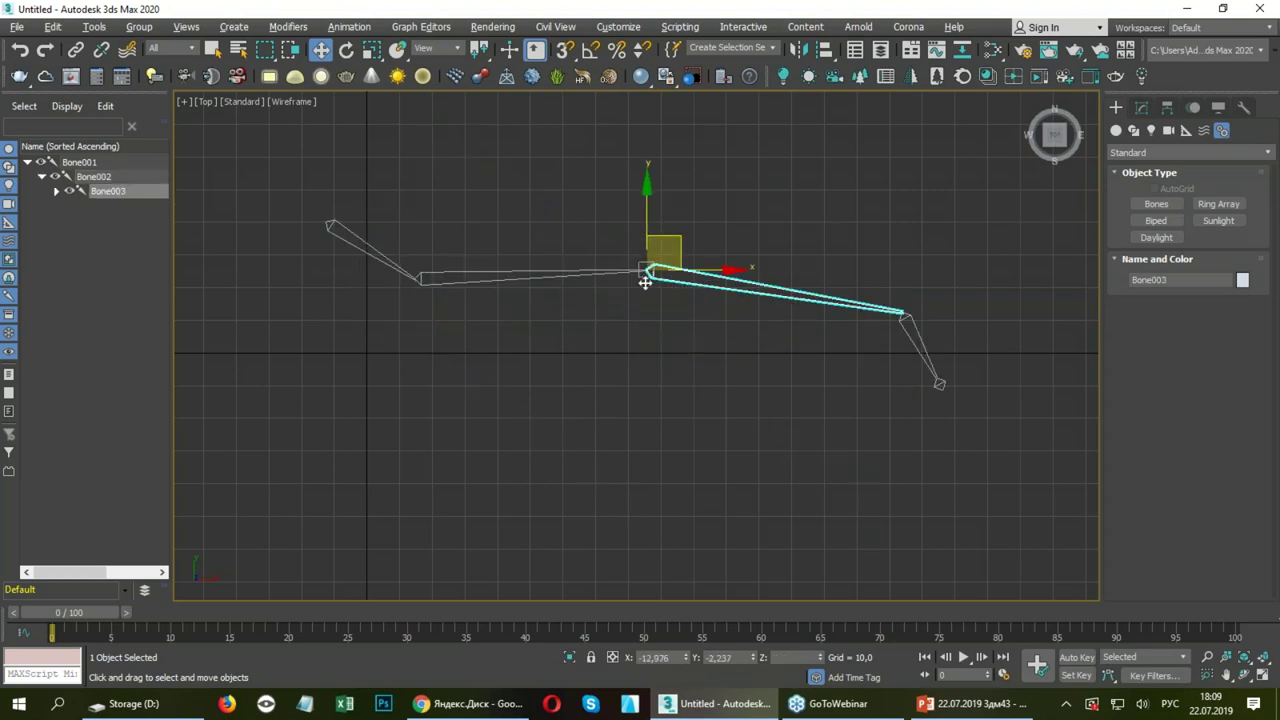
Rotate Bone004 and Bone003 so the chain bends downward, then enable Auto Key at frame 10.
click(911, 411)
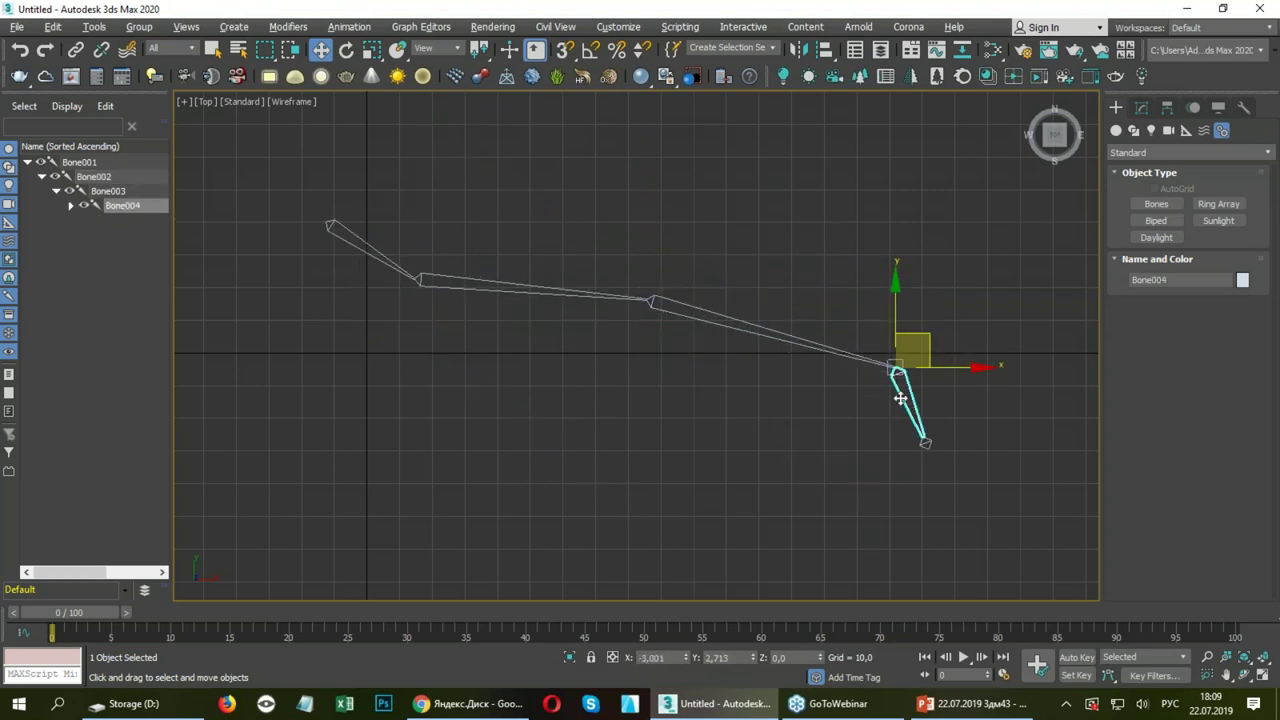
key(e)
drag(945, 308, 954, 334)
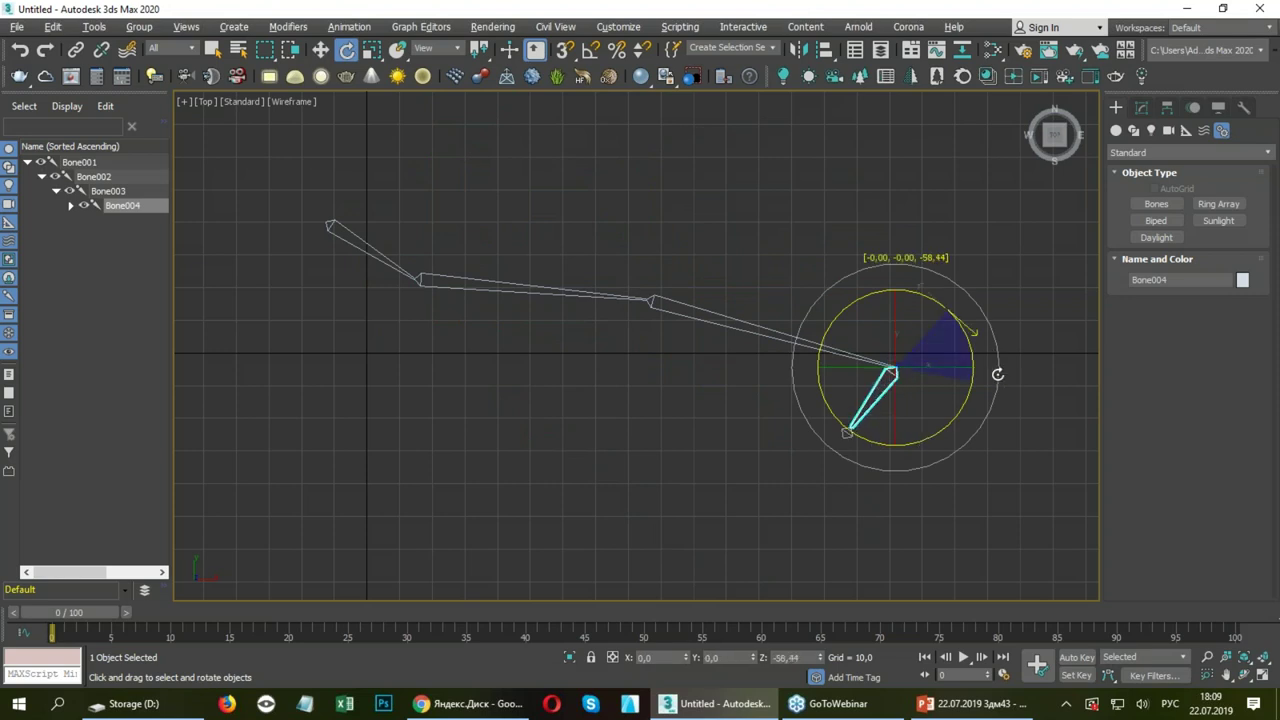
click(760, 327)
drag(720, 268, 730, 318)
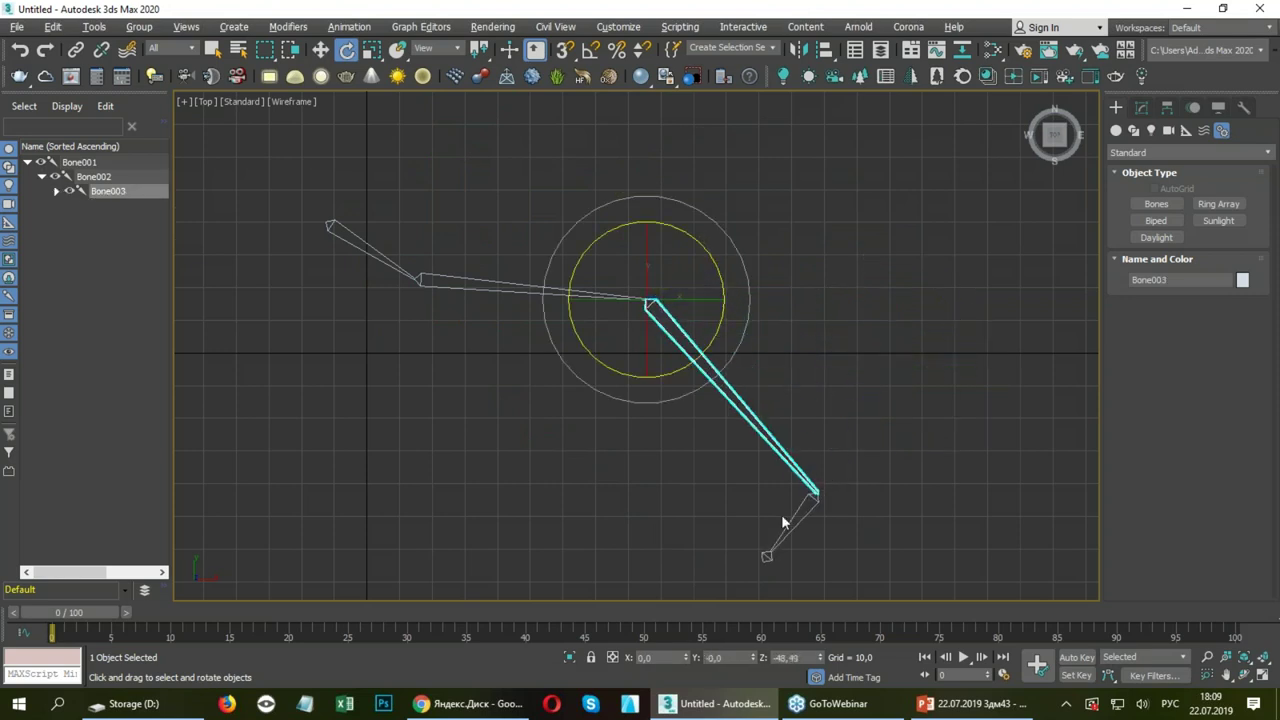
click(799, 531)
drag(871, 568, 886, 541)
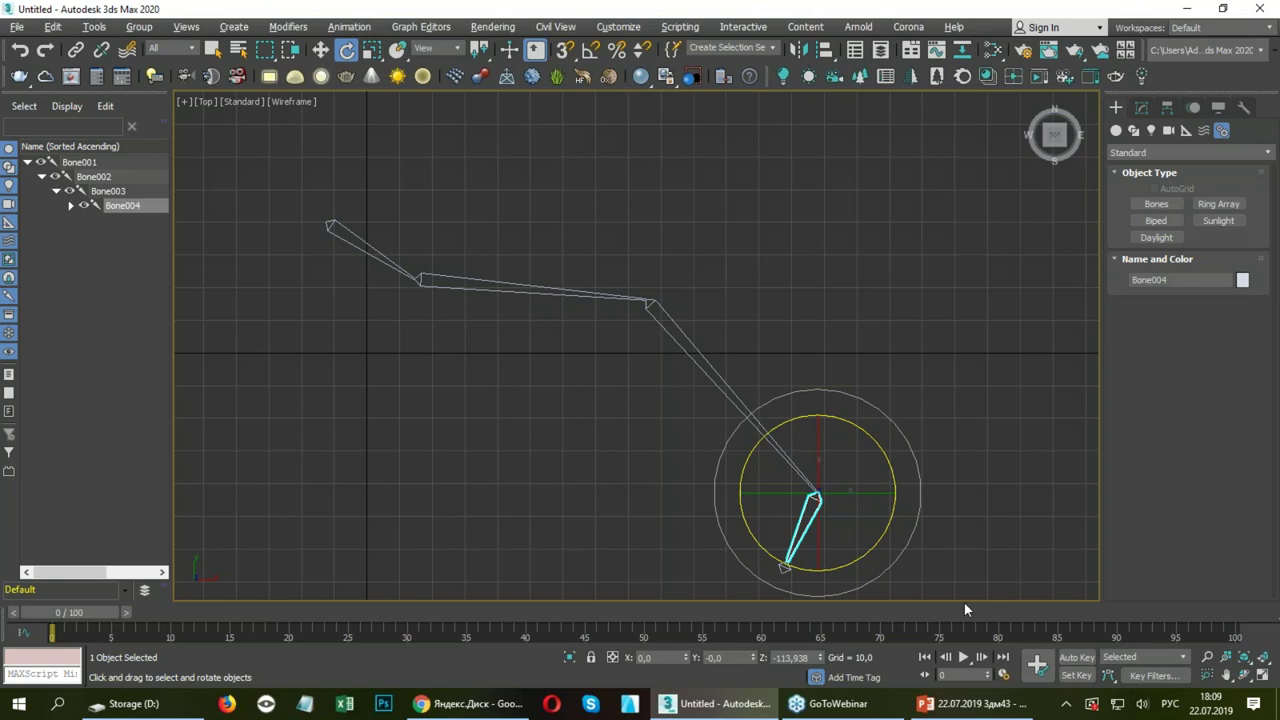
click(1089, 660)
drag(70, 612, 180, 612)
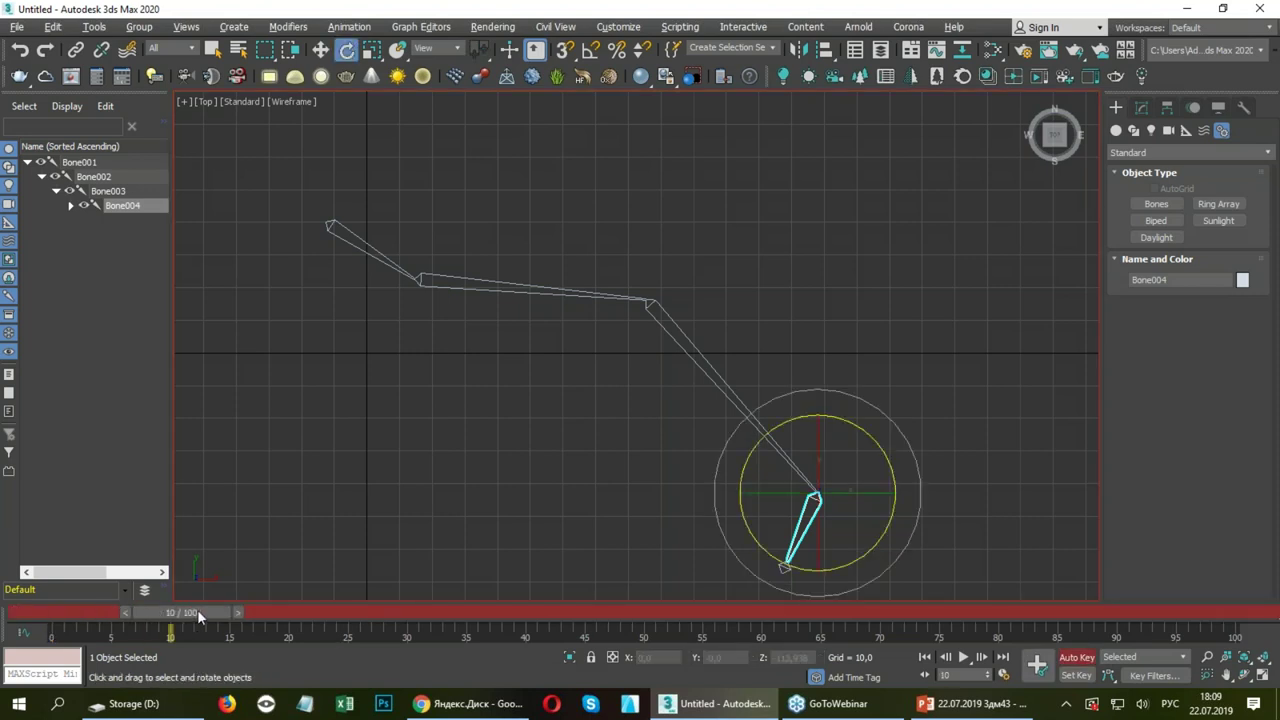
At frame 10, rotate Bone002 and Bone003 up-right and tilt Bone004 steeper.
drag(586, 295, 666, 135)
click(662, 183)
mouse_move(900, 182)
mouse_down()
mouse_move(888, 212)
mouse_move(886, 180)
mouse_up()
middle_drag(878, 323, 866, 460)
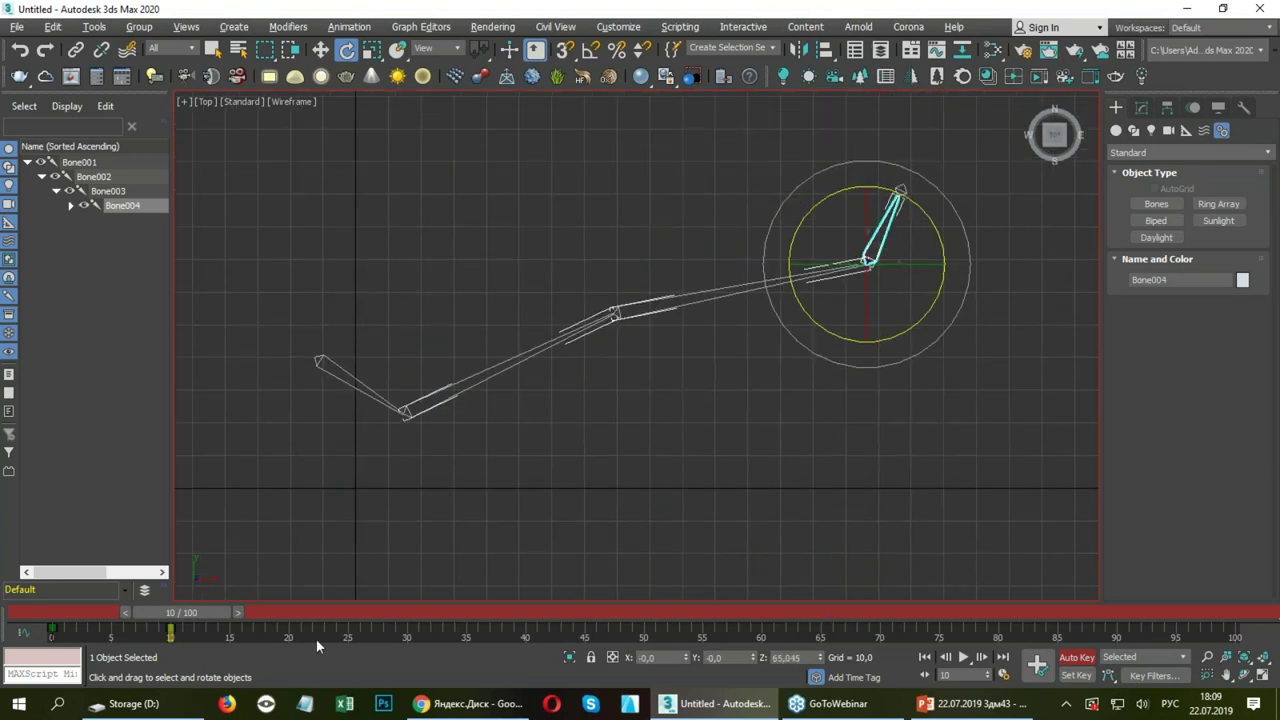
At frame 23, rotate Bone002 and Bone004 downward, then scrub to check the motion.
drag(185, 621, 330, 621)
mouse_move(580, 326)
mouse_down()
mouse_move(665, 363)
mouse_move(660, 405)
mouse_up()
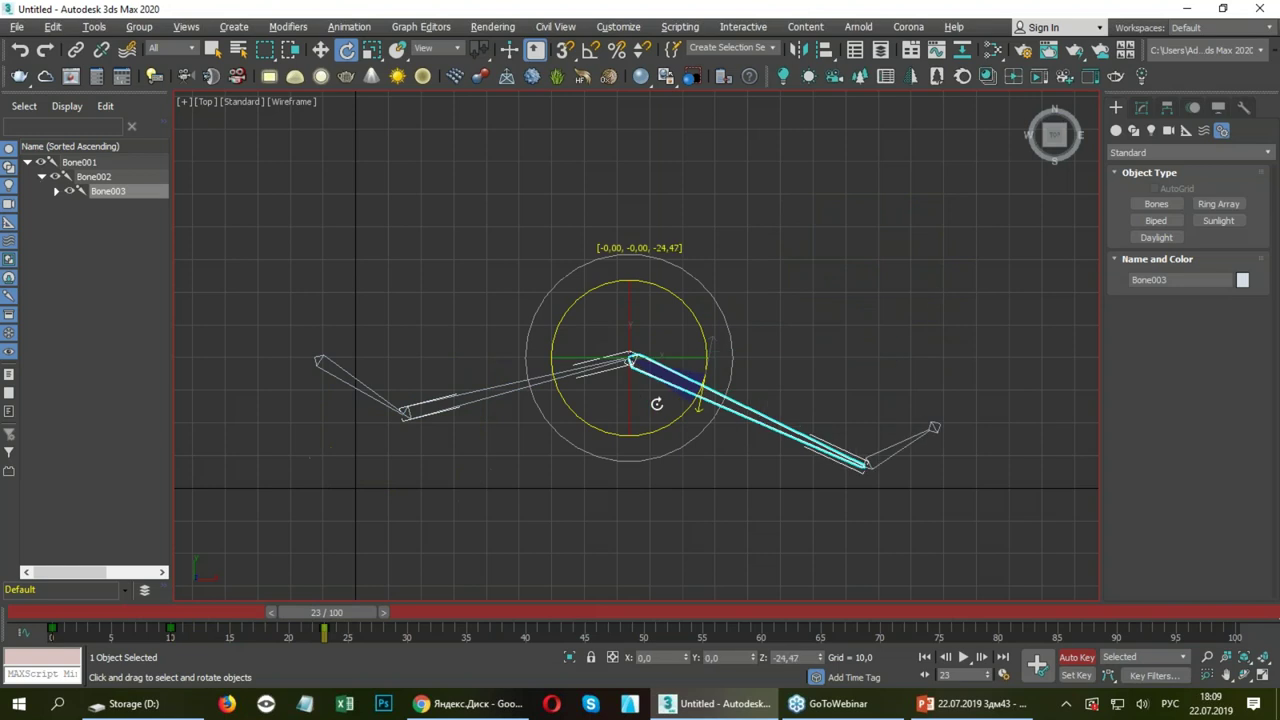
click(900, 456)
drag(895, 452, 900, 525)
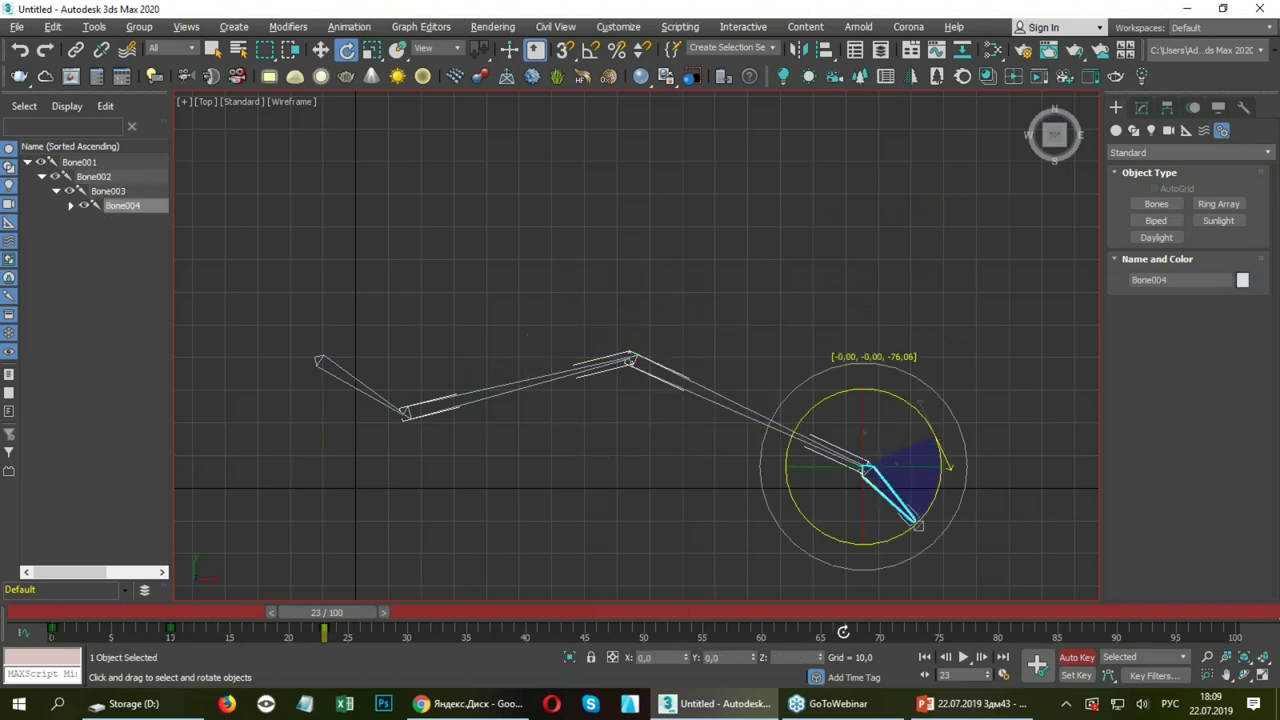
mouse_move(327, 623)
mouse_down()
mouse_move(368, 594)
mouse_move(279, 593)
mouse_move(331, 591)
mouse_up()
Select the chain's keys around frame 13 on the track bar, delete them, and deselect.
key(e)
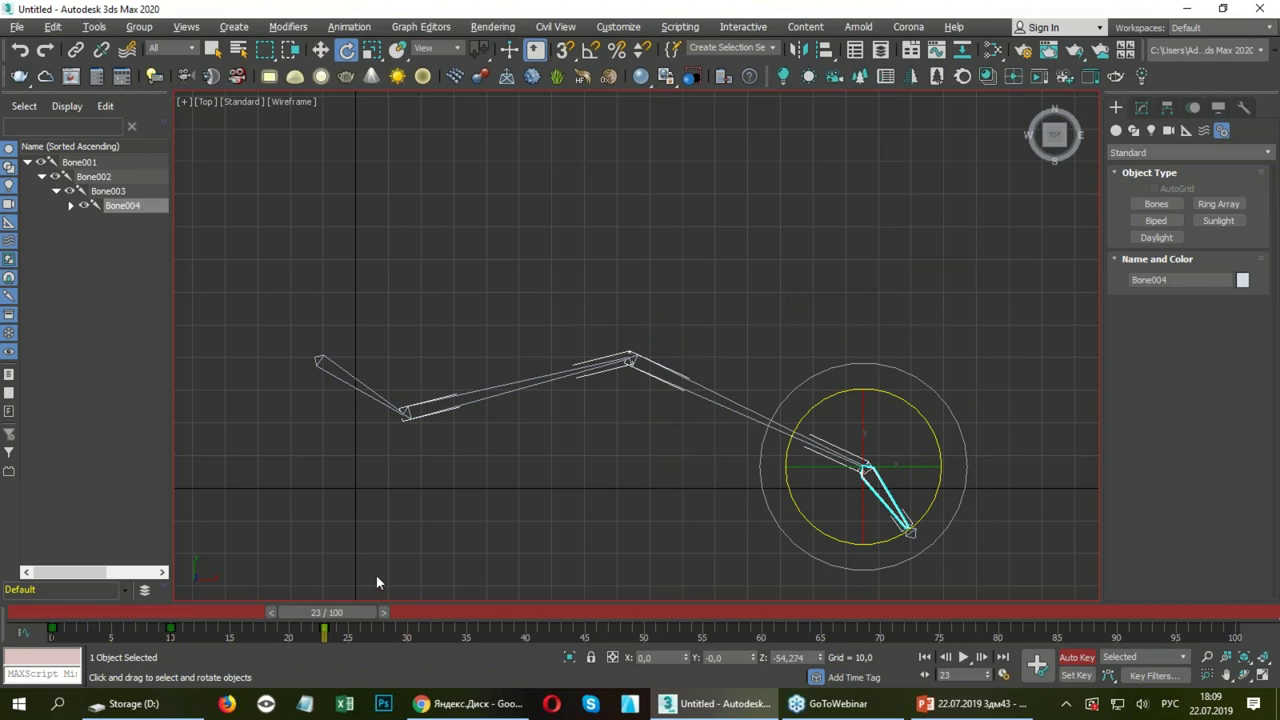
drag(994, 520, 990, 525)
drag(302, 624, 180, 634)
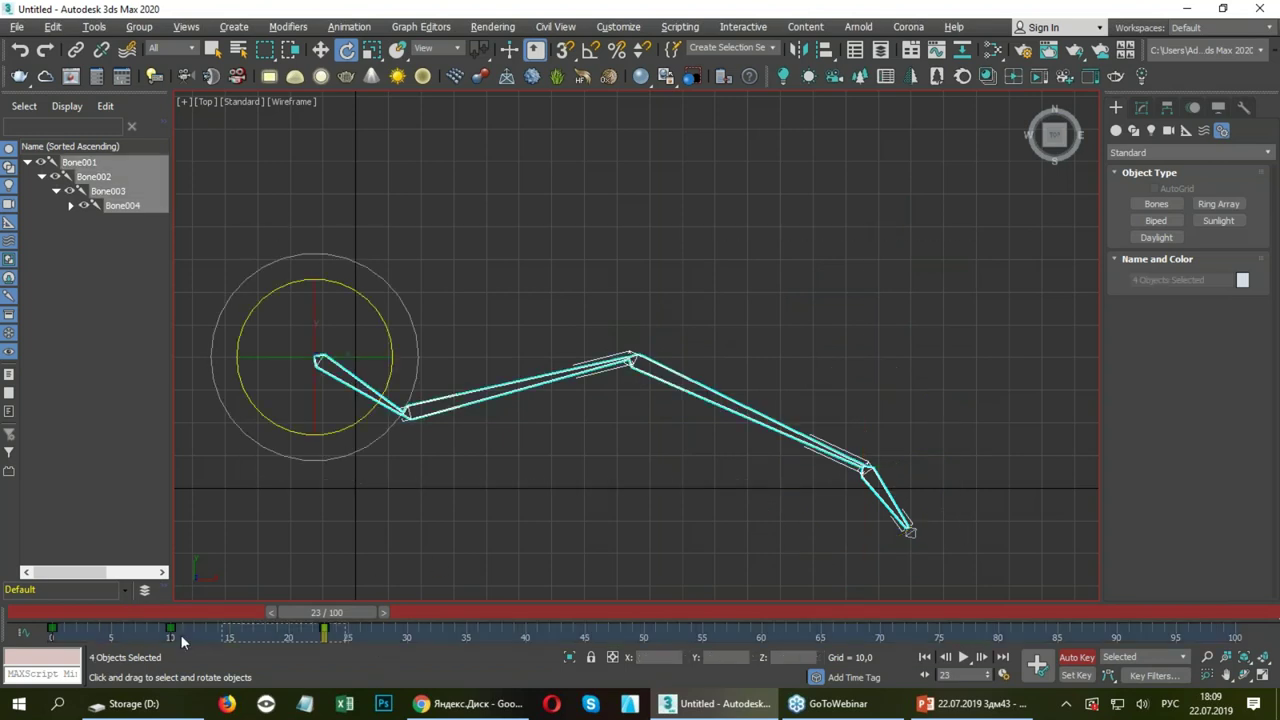
key(Delete)
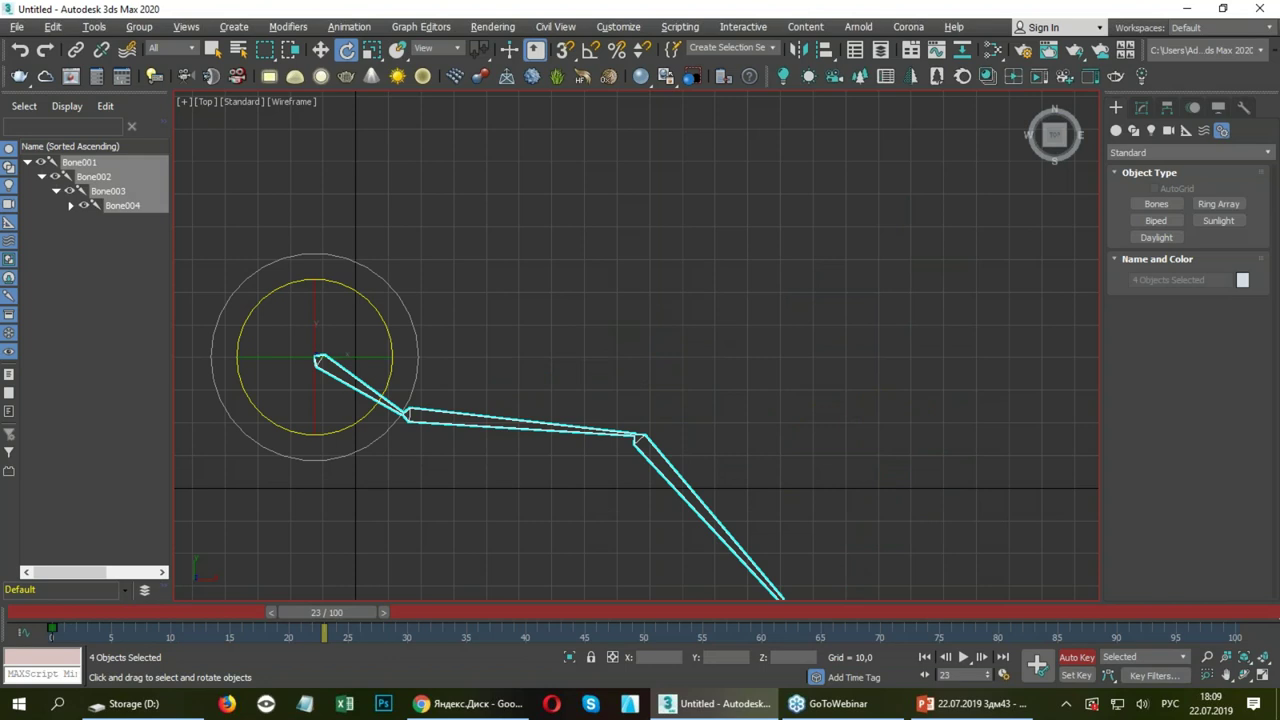
click(360, 96)
Activate Select and Move and pan the view to recentre the bone chain.
click(327, 53)
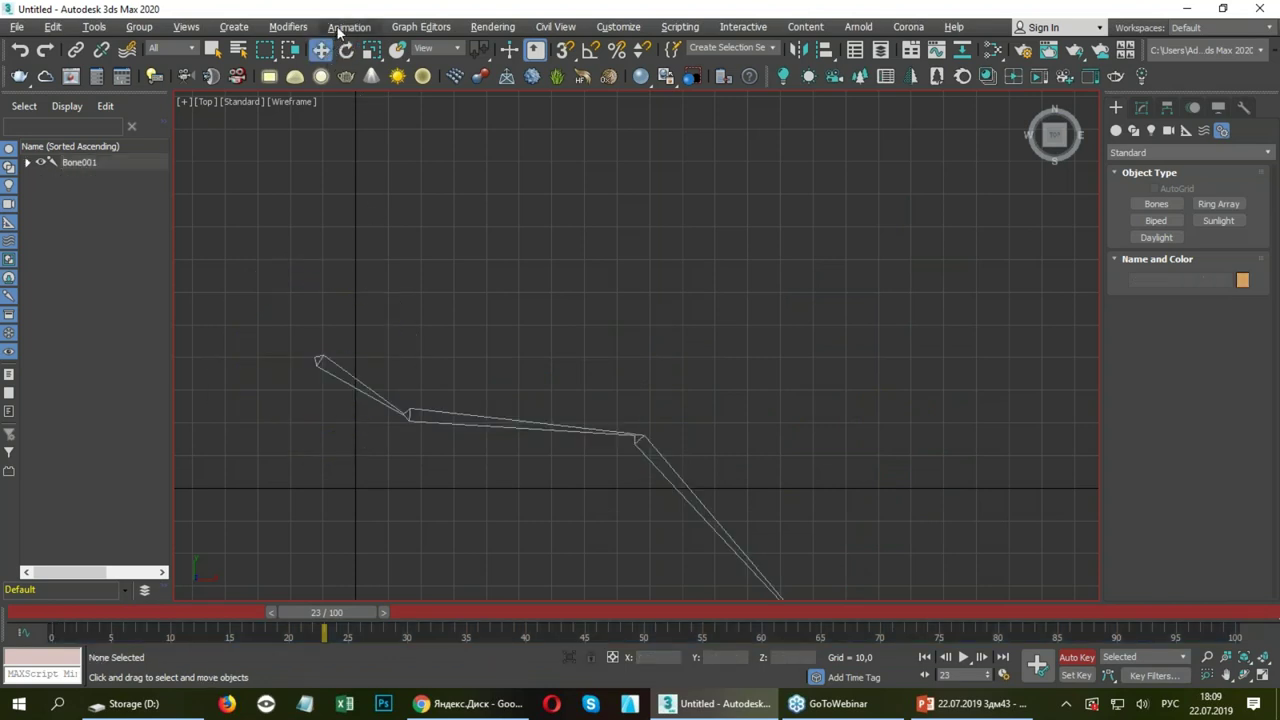
click(345, 27)
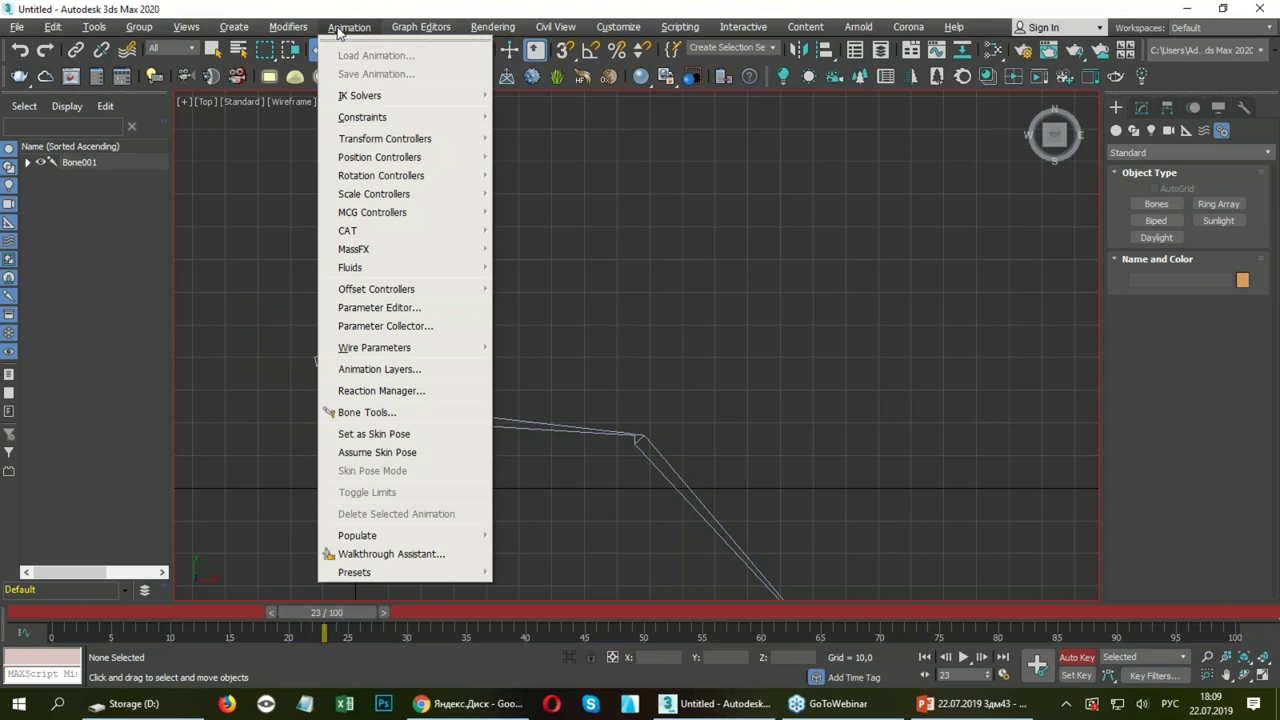
mouse_move(360, 95)
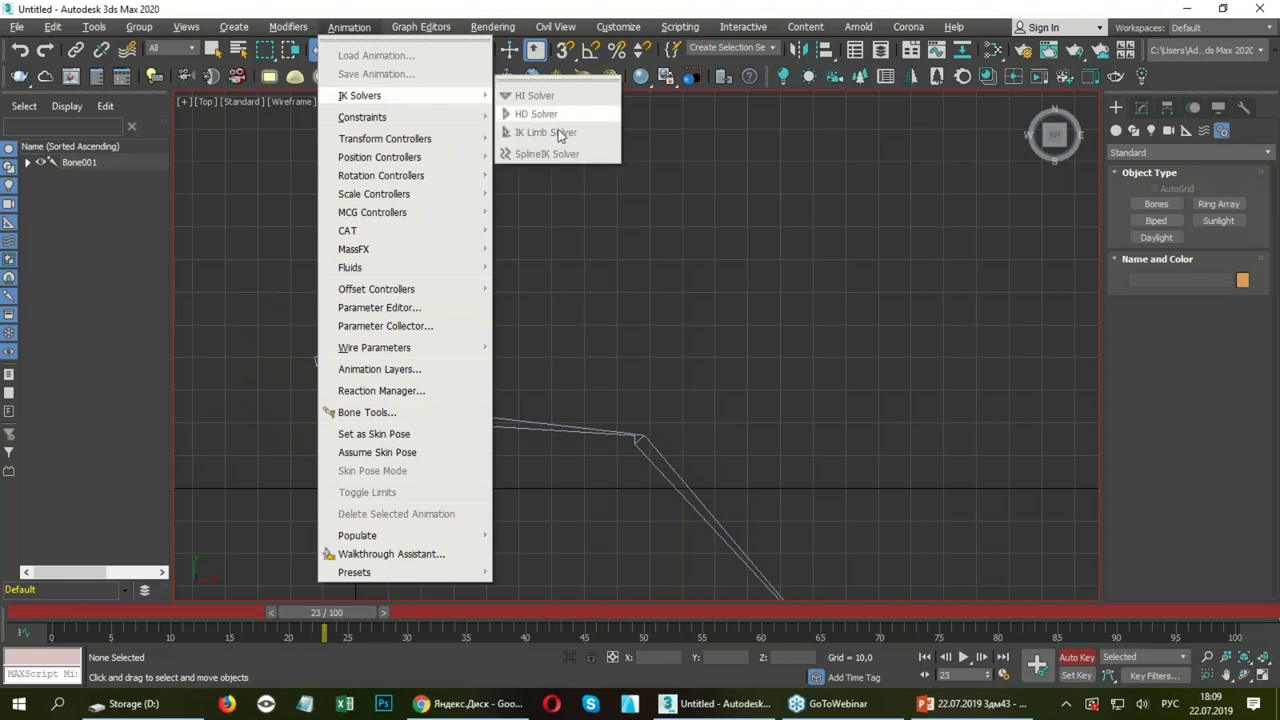
click(822, 371)
middle_drag(885, 464, 830, 293)
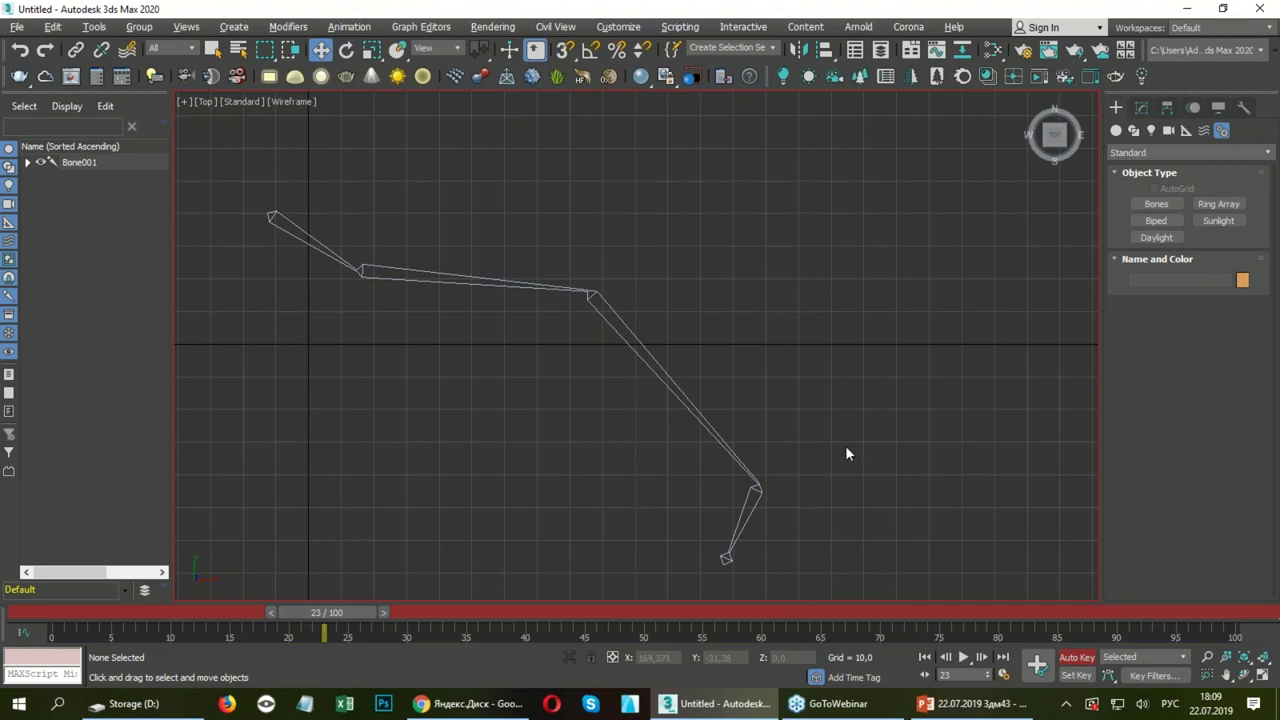
click(335, 273)
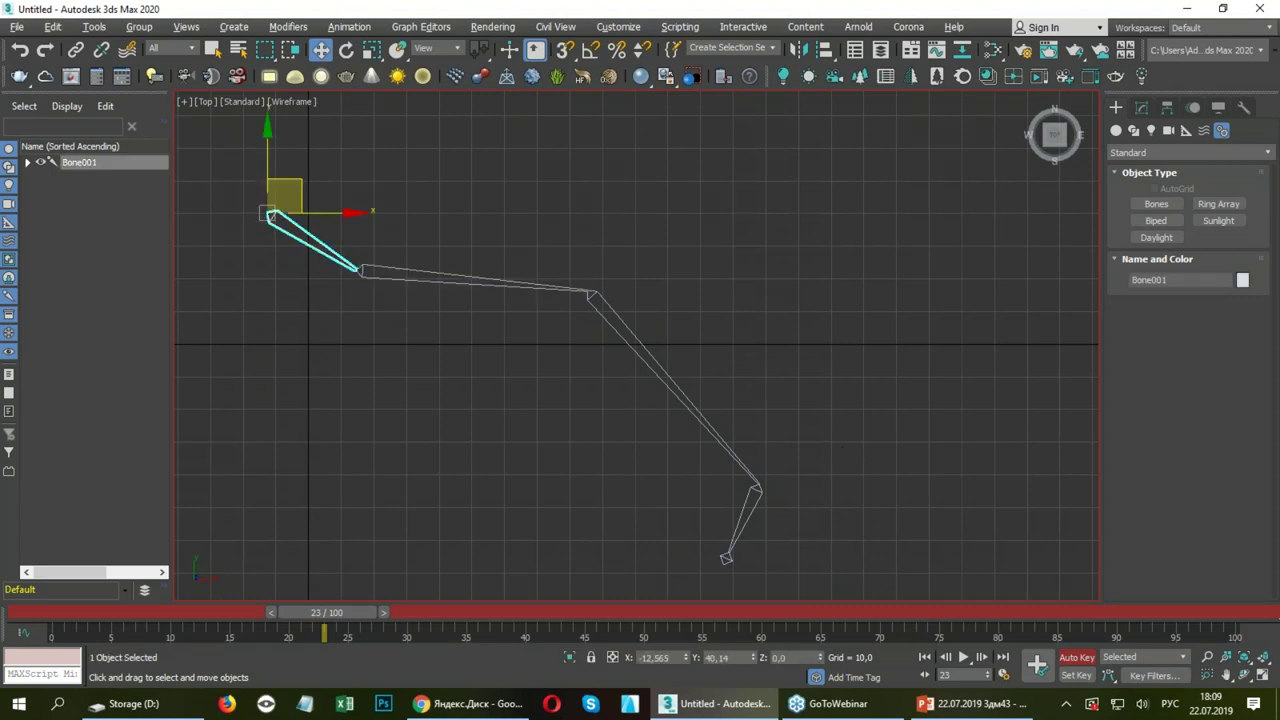
key(ctrl+d)
Create an HI Solver IK chain running from Bone002 to Bone004.
click(460, 281)
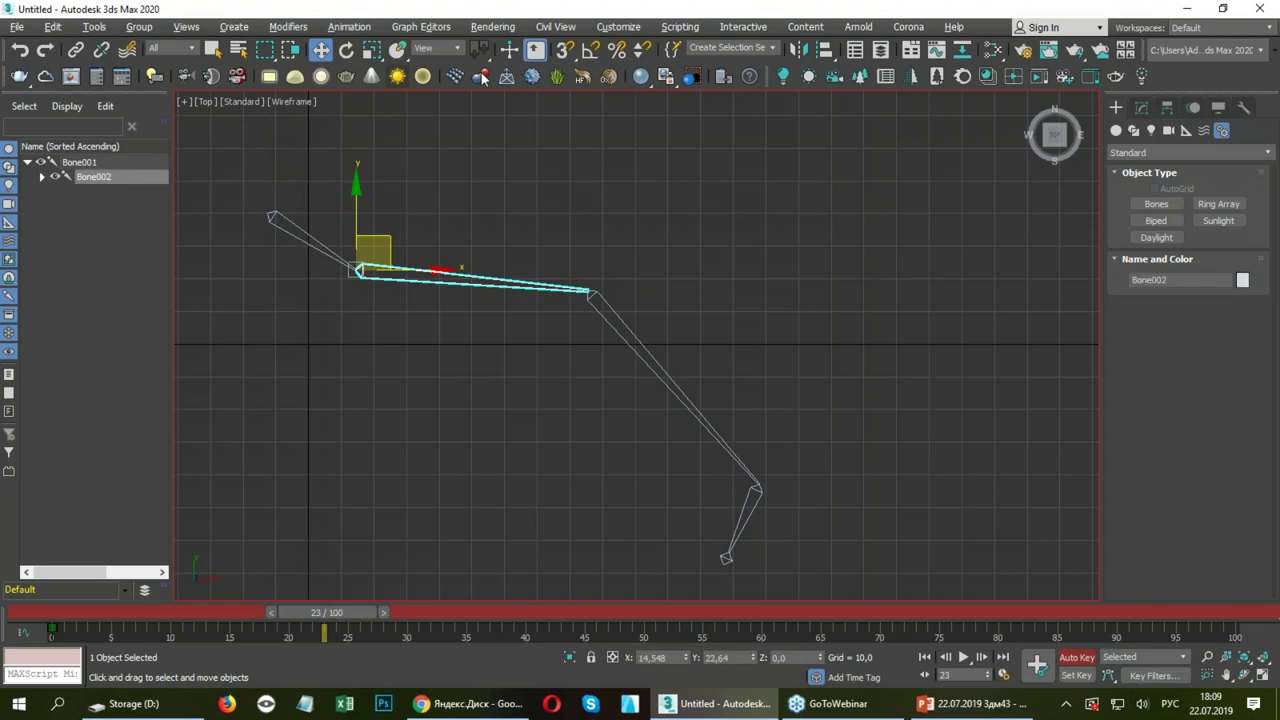
click(350, 27)
mouse_move(360, 95)
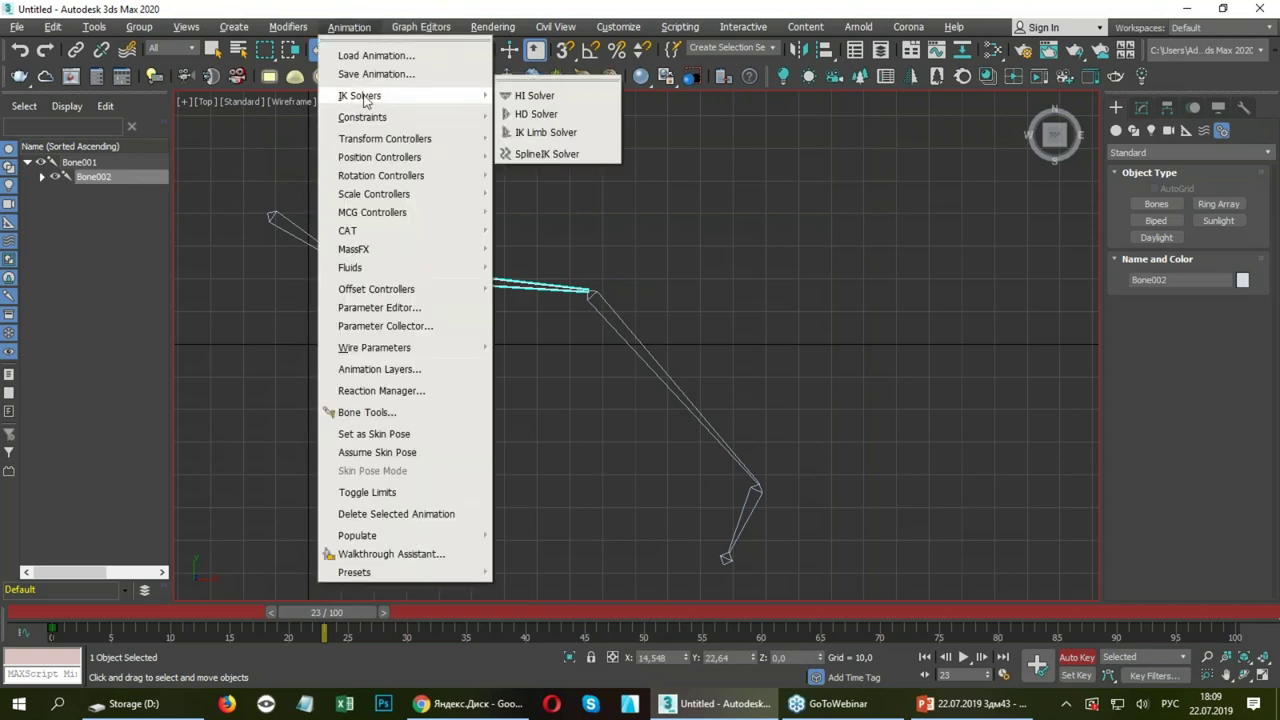
click(553, 97)
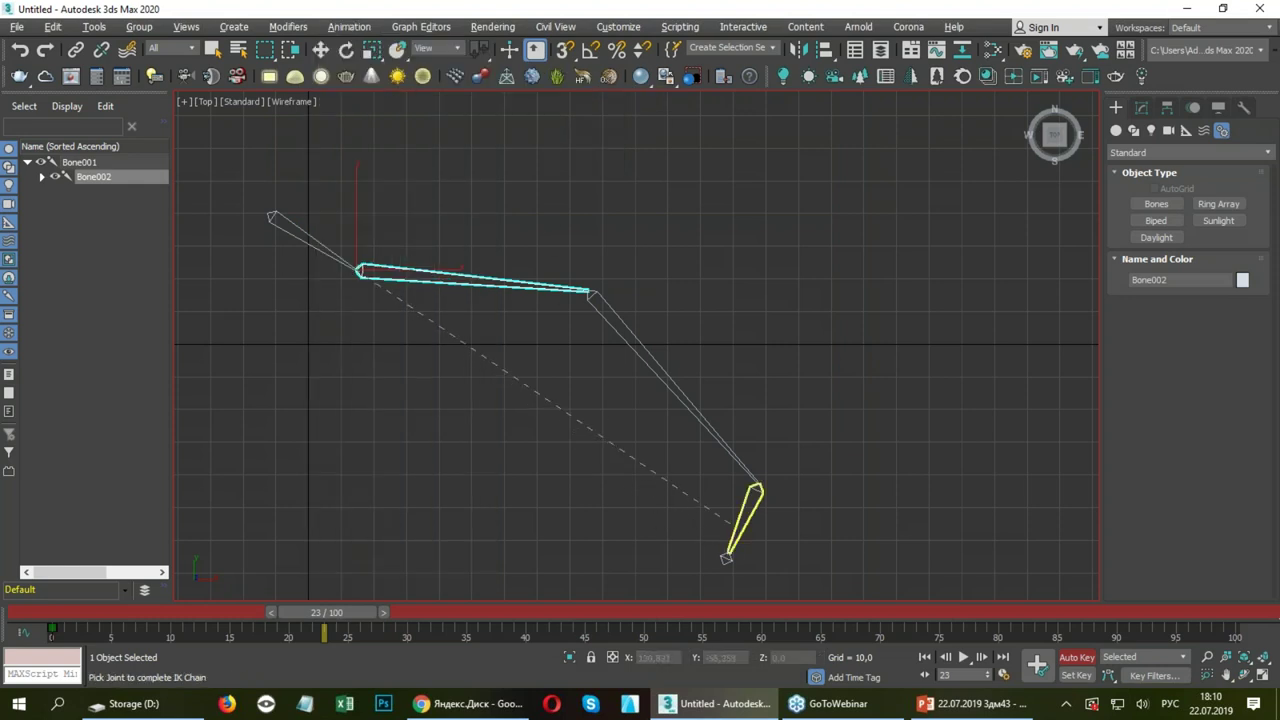
click(740, 520)
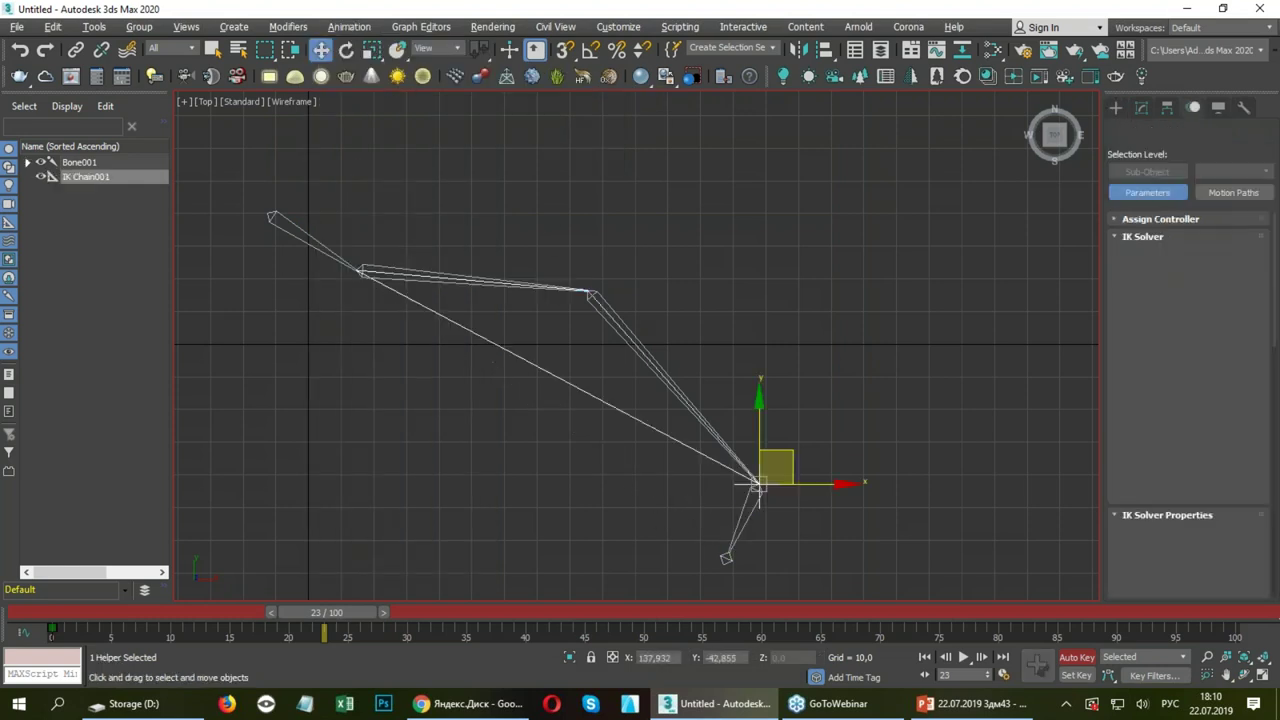
drag(622, 284, 803, 486)
key(Escape)
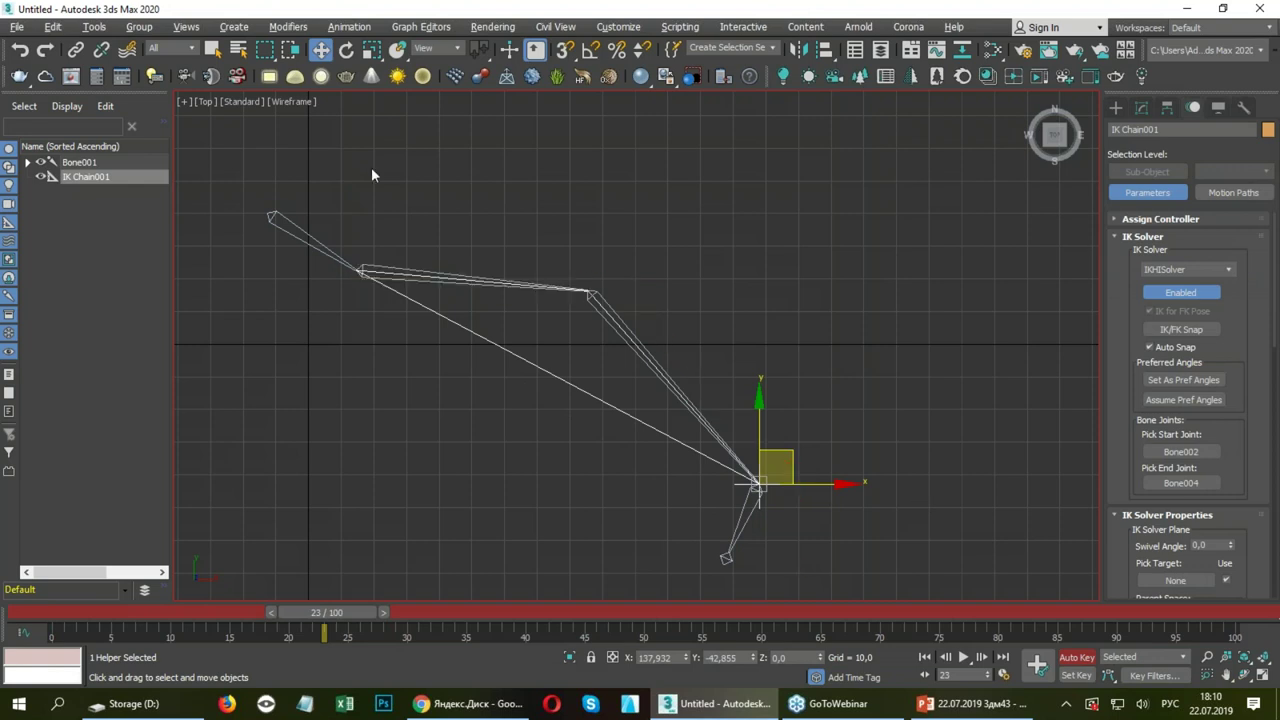
Drag the IK Chain001 goal to fold the arm, rotating Bone004 about 33 degrees.
mouse_move(779, 454)
mouse_down()
mouse_move(608, 421)
mouse_move(508, 443)
mouse_move(243, 457)
mouse_move(471, 546)
mouse_move(766, 451)
mouse_move(364, 512)
mouse_move(286, 443)
mouse_up()
mouse_move(266, 462)
middle_down()
mouse_move(374, 400)
mouse_move(503, 354)
middle_up()
click(426, 369)
key(e)
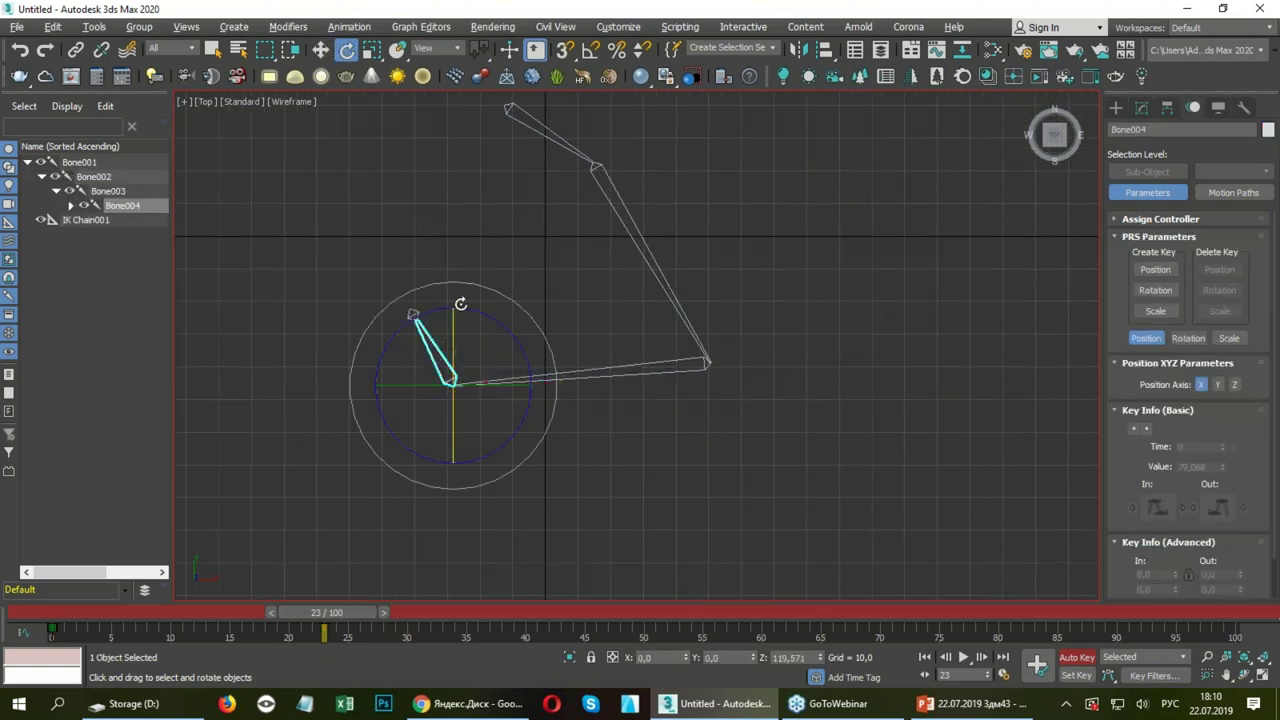
drag(494, 314, 463, 305)
key(w)
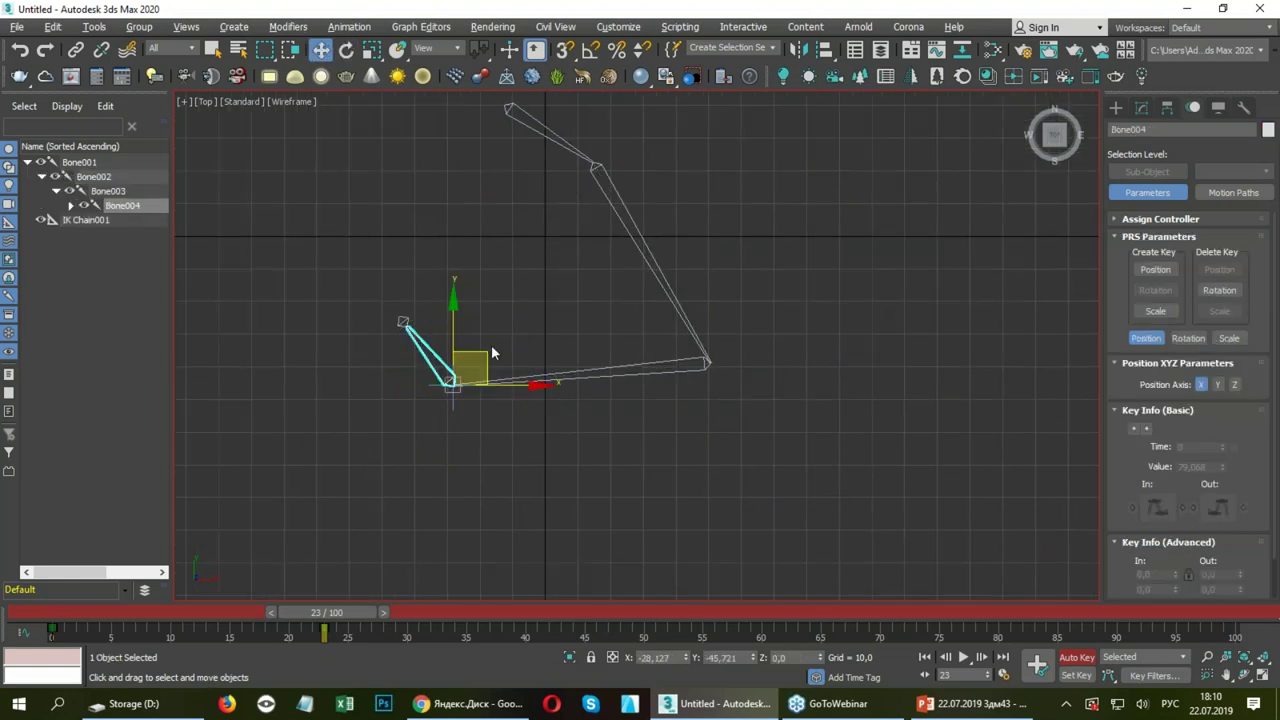
click(448, 415)
mouse_move(452, 406)
mouse_down()
mouse_move(623, 543)
mouse_move(517, 461)
mouse_up()
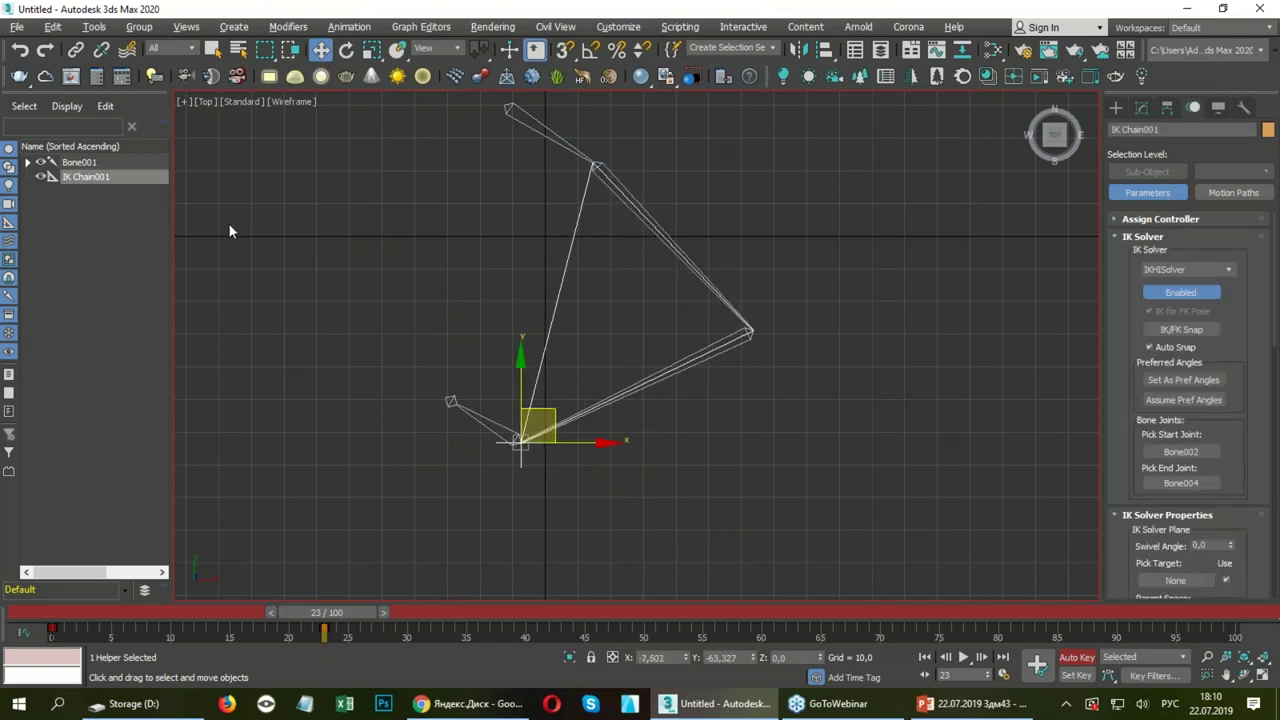
Start opening a scene file, discarding changes to the current scene.
click(16, 27)
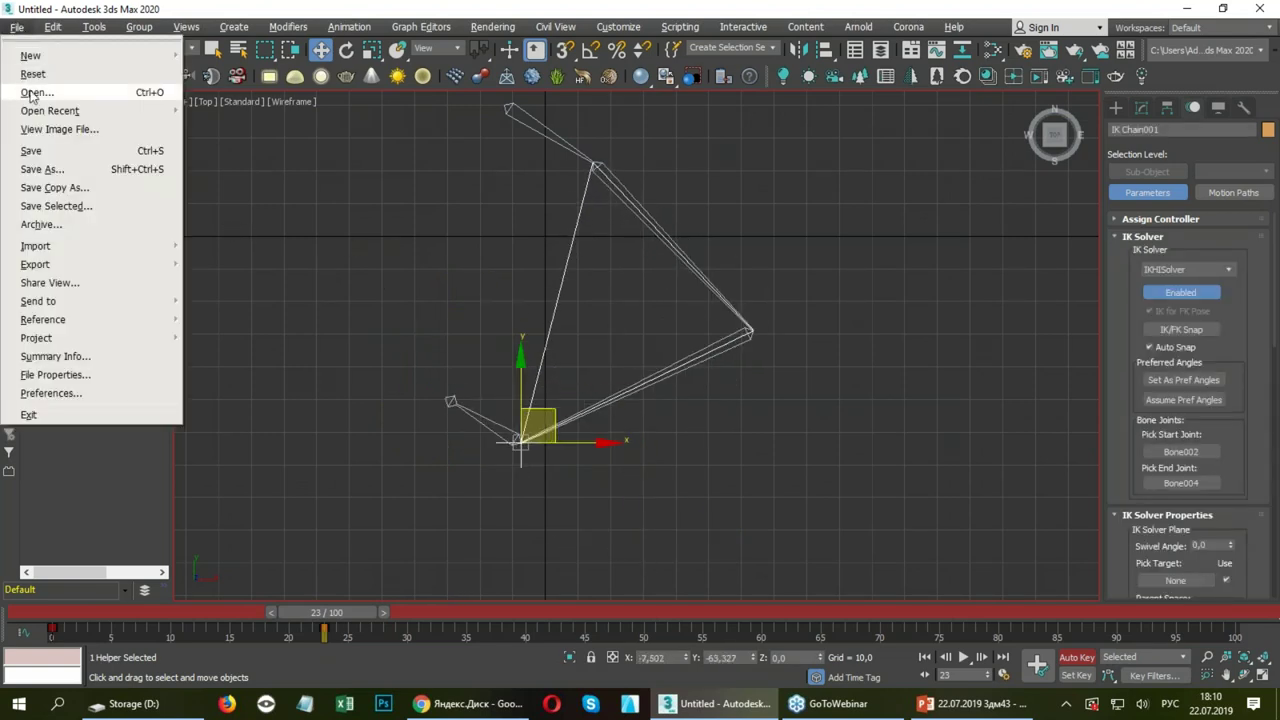
click(35, 88)
click(640, 385)
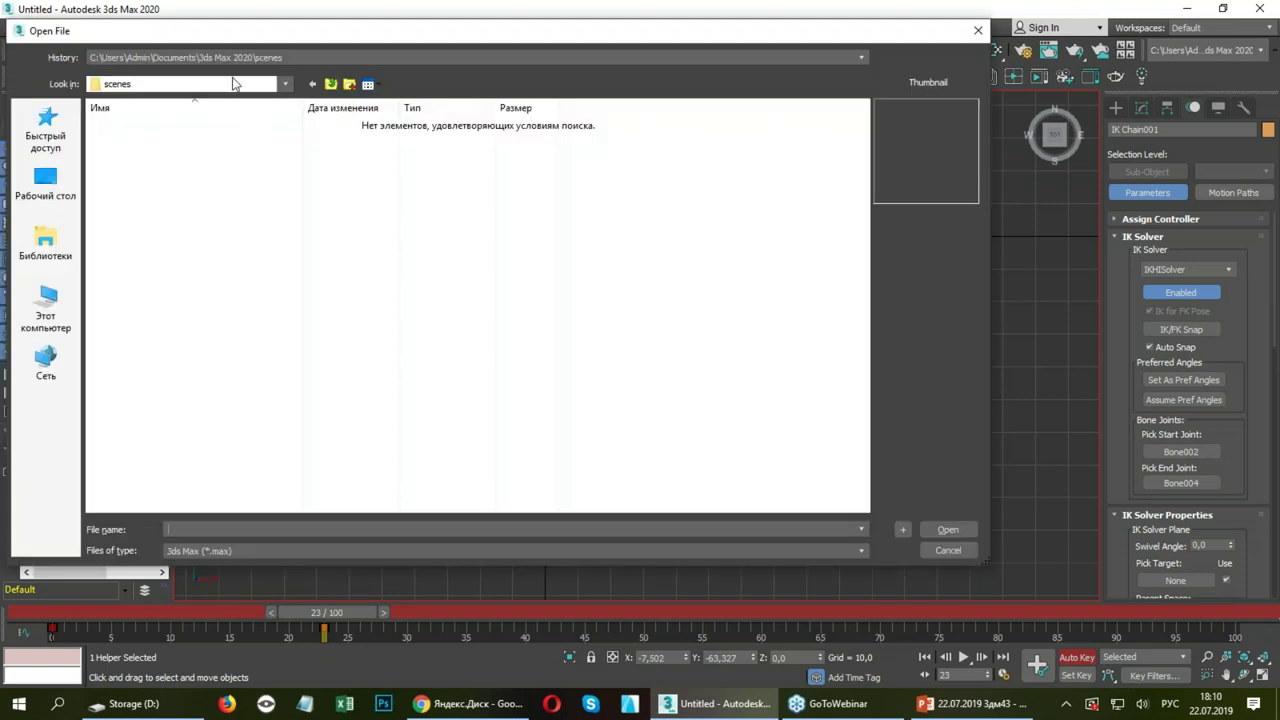
Browse Storage (D:) to the Dancing flower tutorial folder and open dancing flower complete.max.
click(180, 84)
click(145, 105)
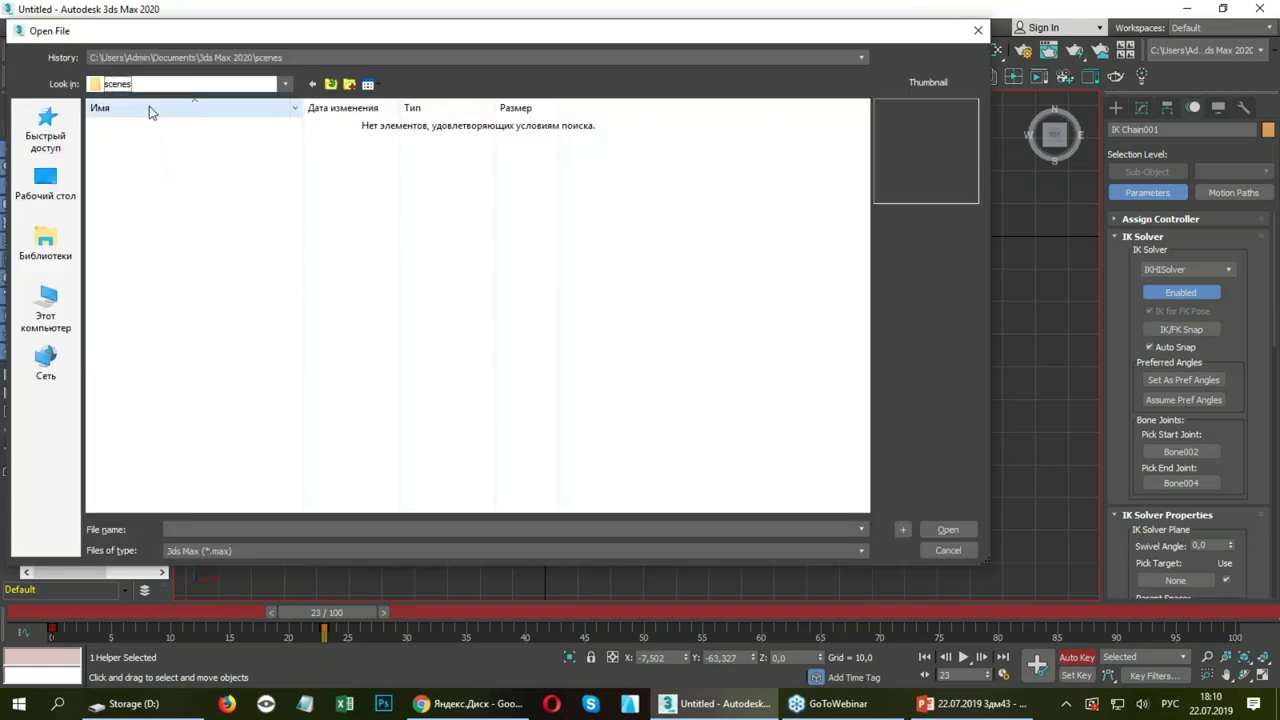
click(165, 84)
click(149, 332)
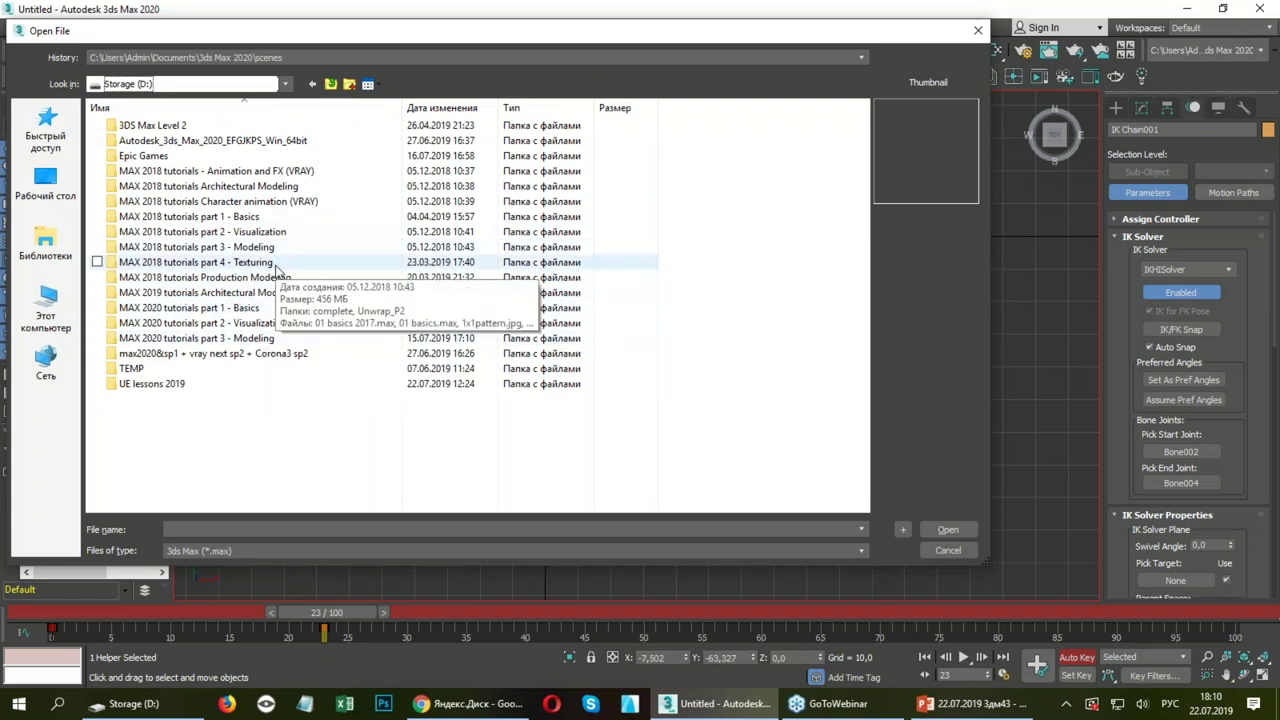
double_click(278, 176)
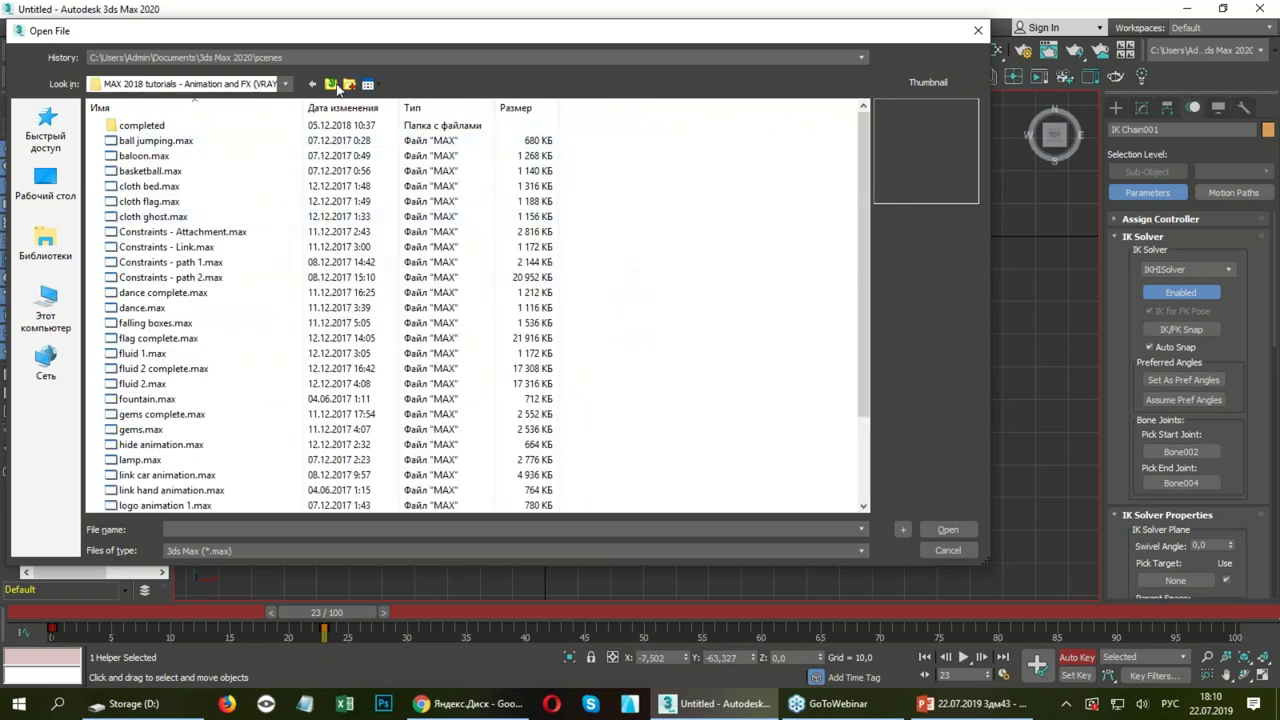
click(331, 84)
double_click(330, 201)
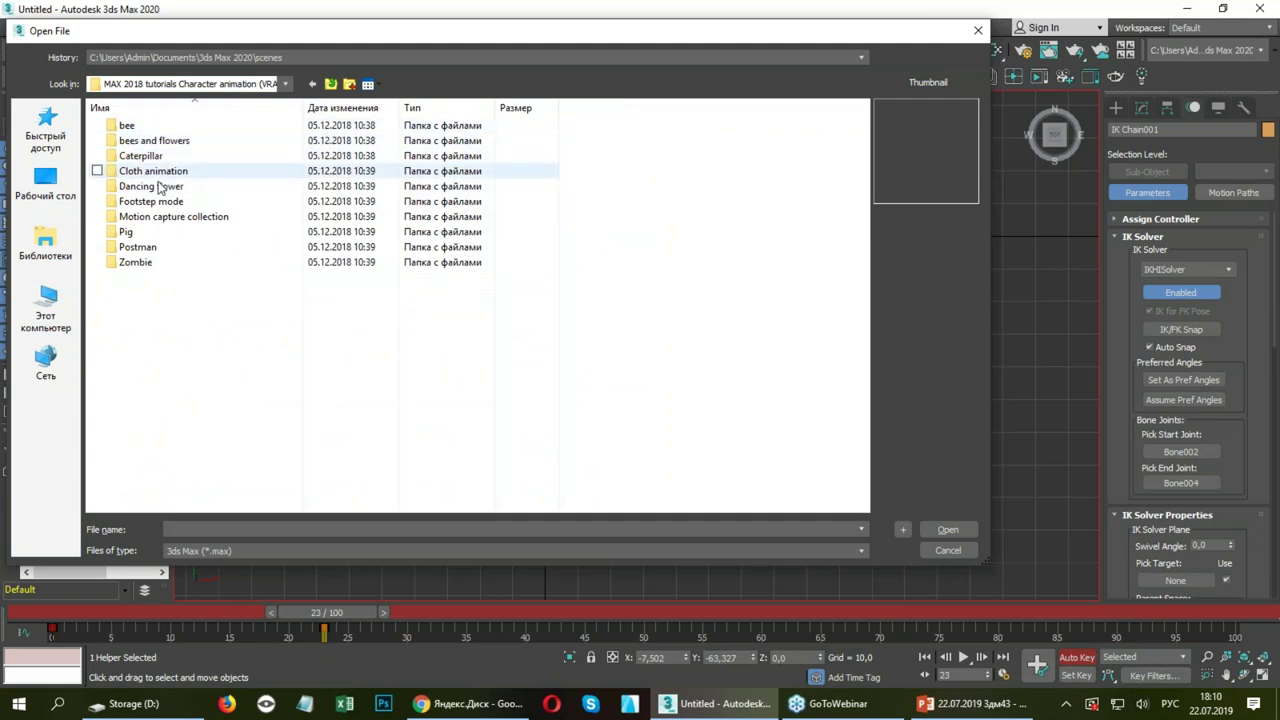
double_click(158, 187)
drag(217, 108, 409, 125)
double_click(244, 157)
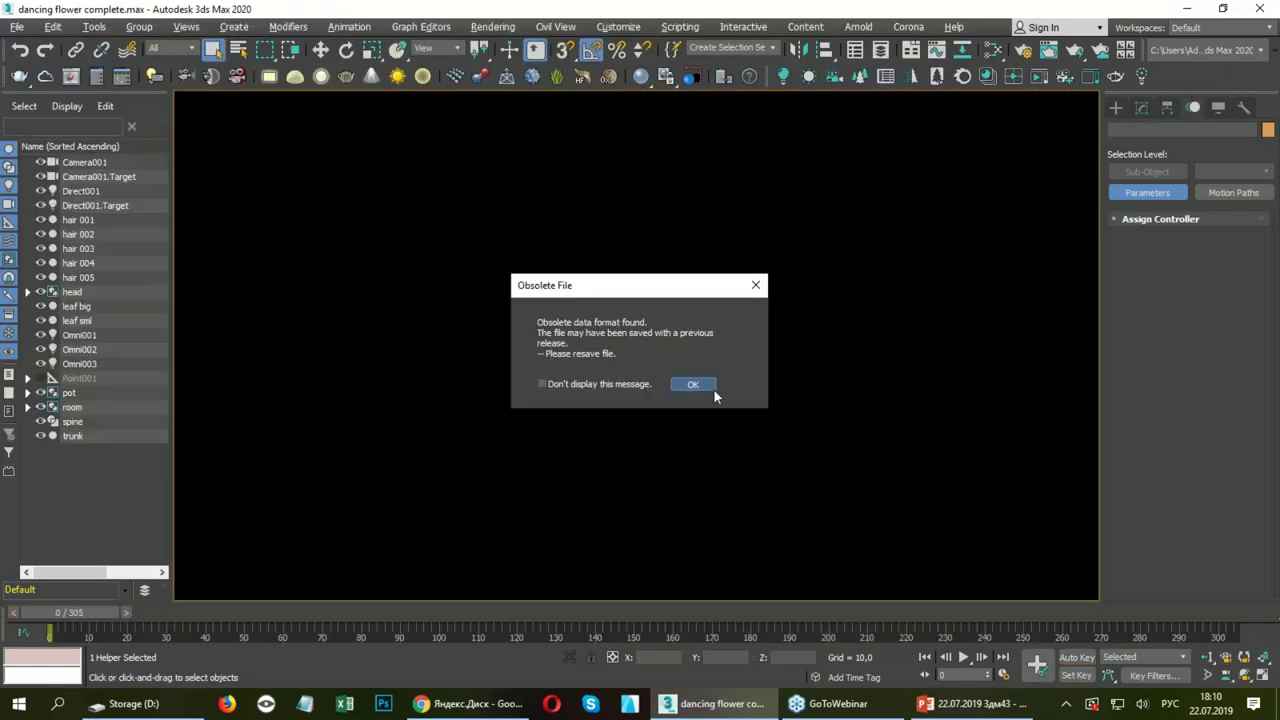
Dismiss the file warning, play the flower's dance animation and stop it near frame 217.
click(713, 388)
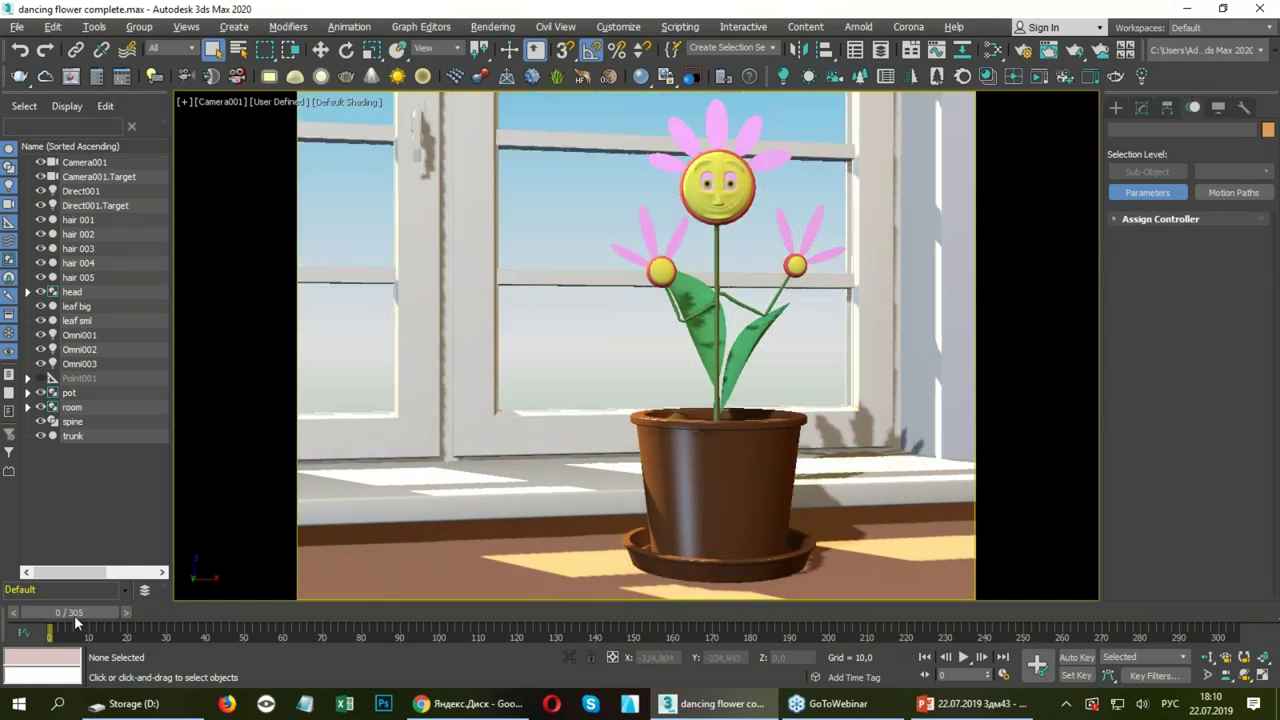
mouse_move(75, 612)
mouse_down()
mouse_move(550, 575)
mouse_move(671, 585)
mouse_move(40, 600)
mouse_up()
click(1140, 704)
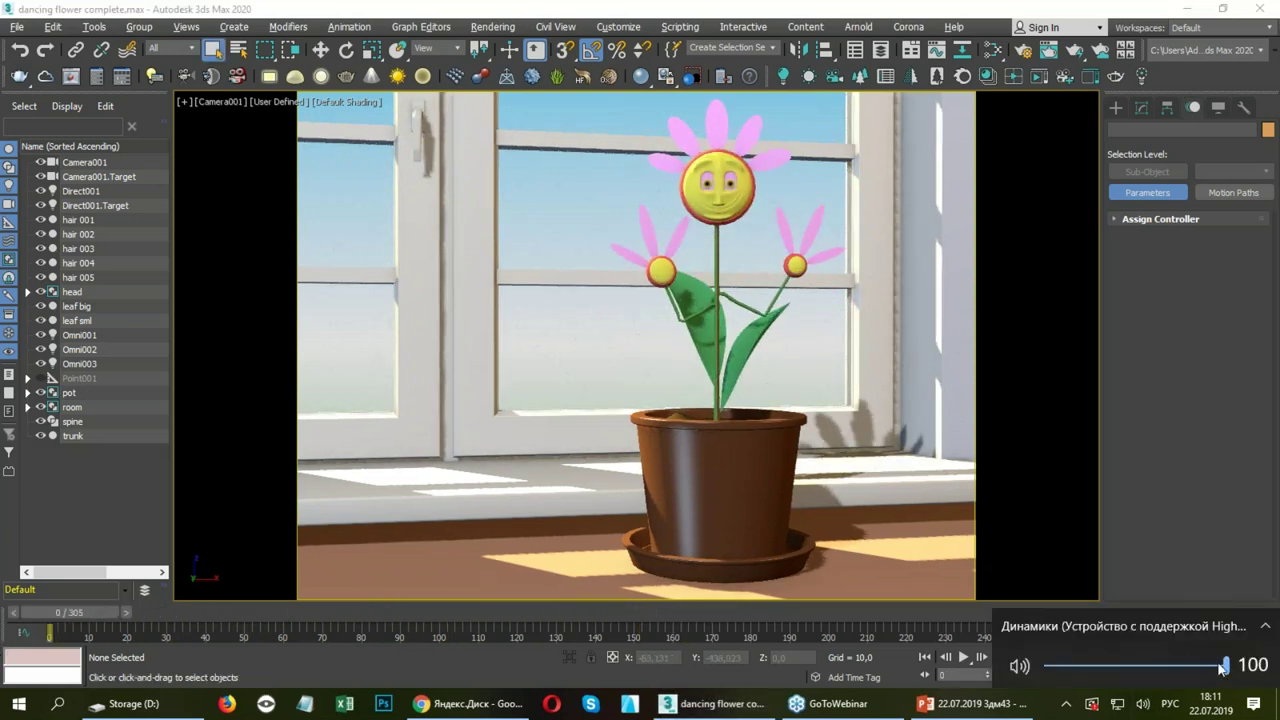
click(1168, 520)
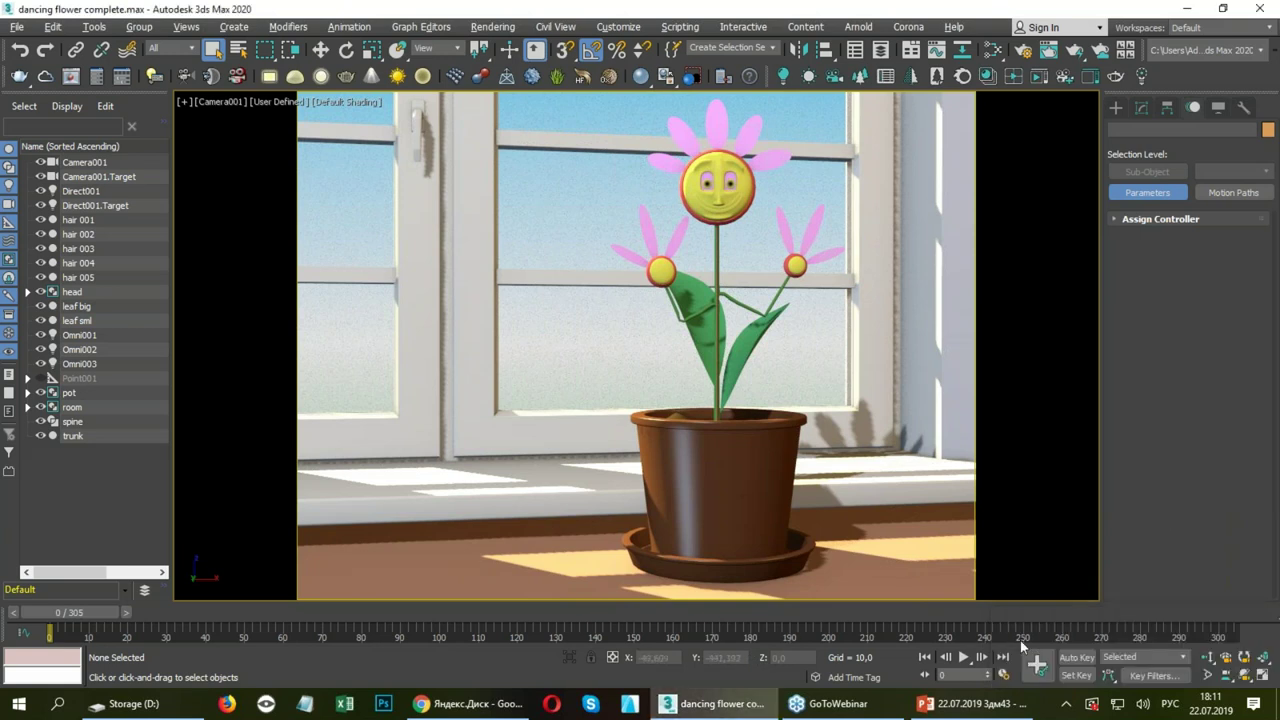
click(964, 662)
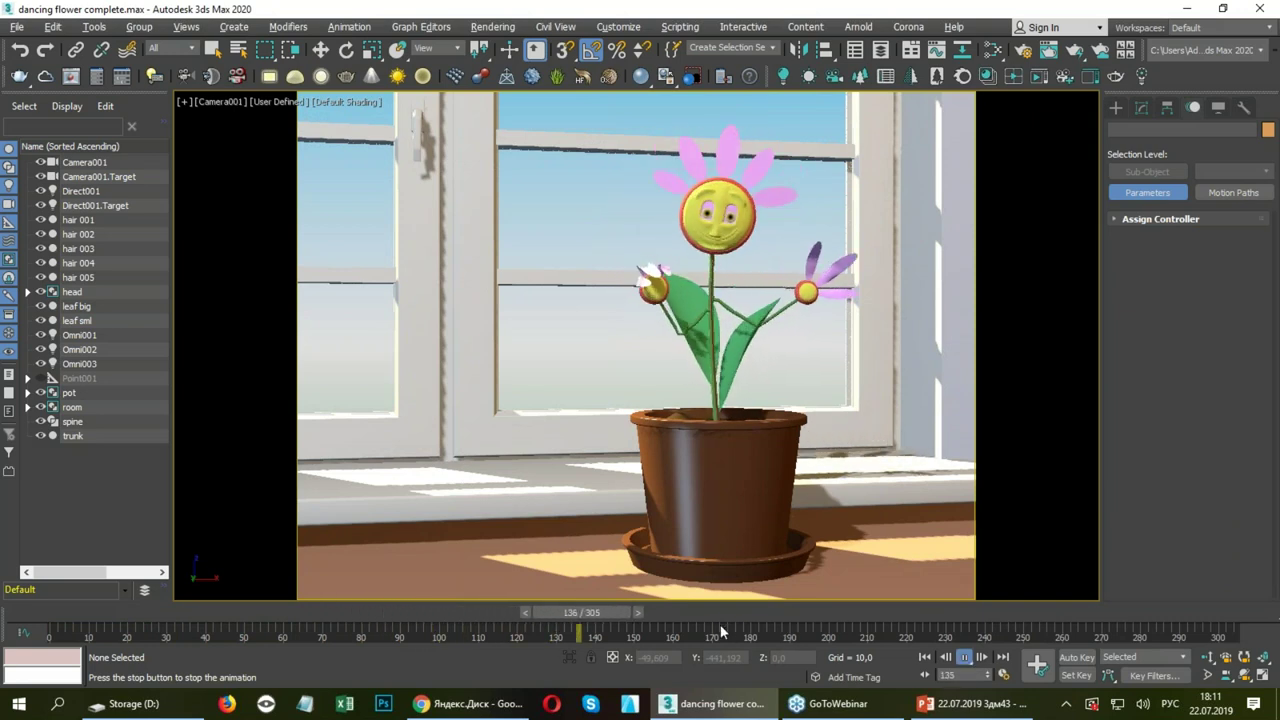
mouse_move(617, 608)
mouse_down()
mouse_move(805, 605)
mouse_move(74, 612)
mouse_move(603, 584)
mouse_move(1211, 583)
mouse_move(880, 612)
mouse_move(897, 617)
mouse_up()
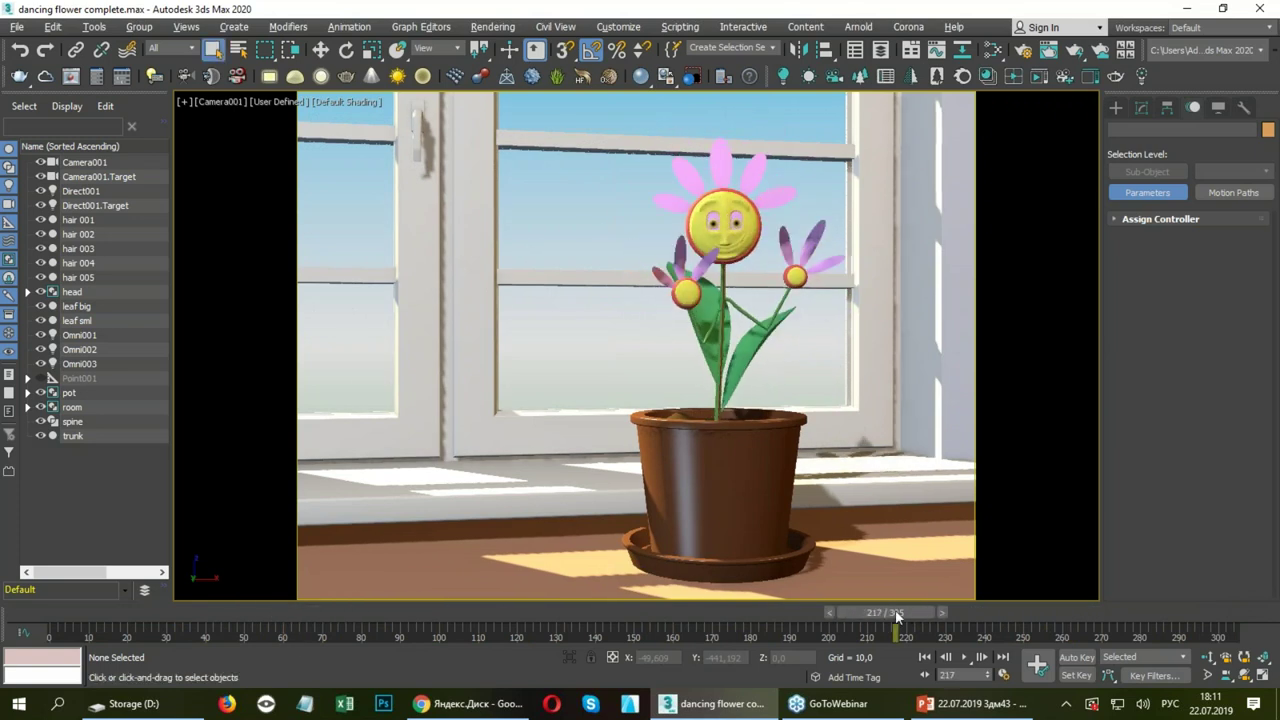
Switch to the Perspective view and unhide all hidden objects in the flower scene.
click(716, 418)
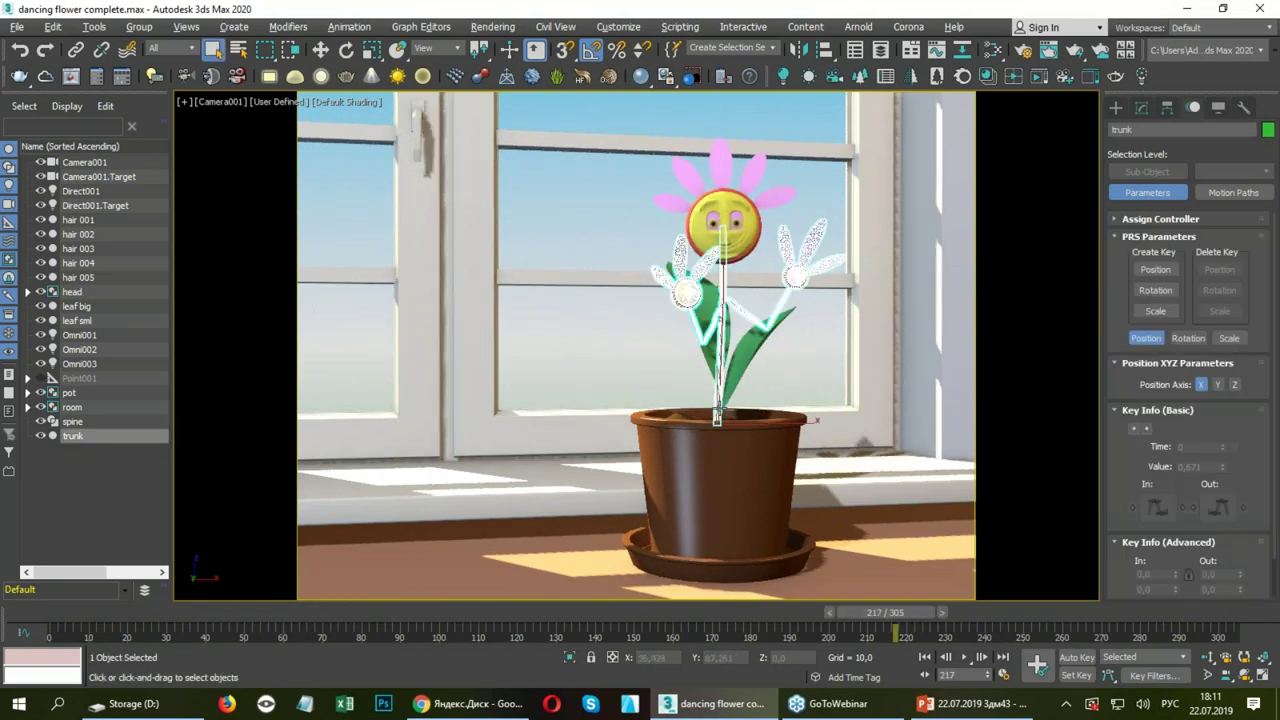
key(p)
scroll(706, 411, up, 3)
mouse_move(677, 420)
alt+middle_down()
mouse_move(591, 437)
mouse_move(640, 414)
alt+middle_up()
right_click(640, 414)
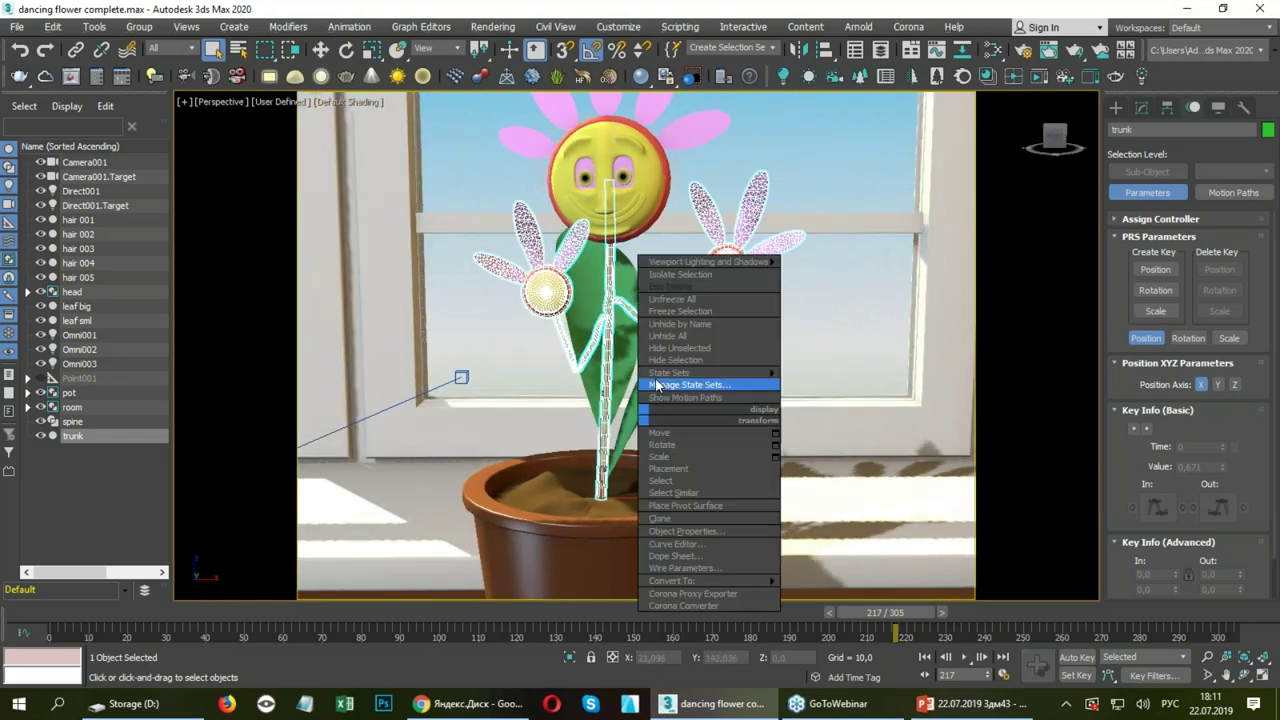
click(690, 336)
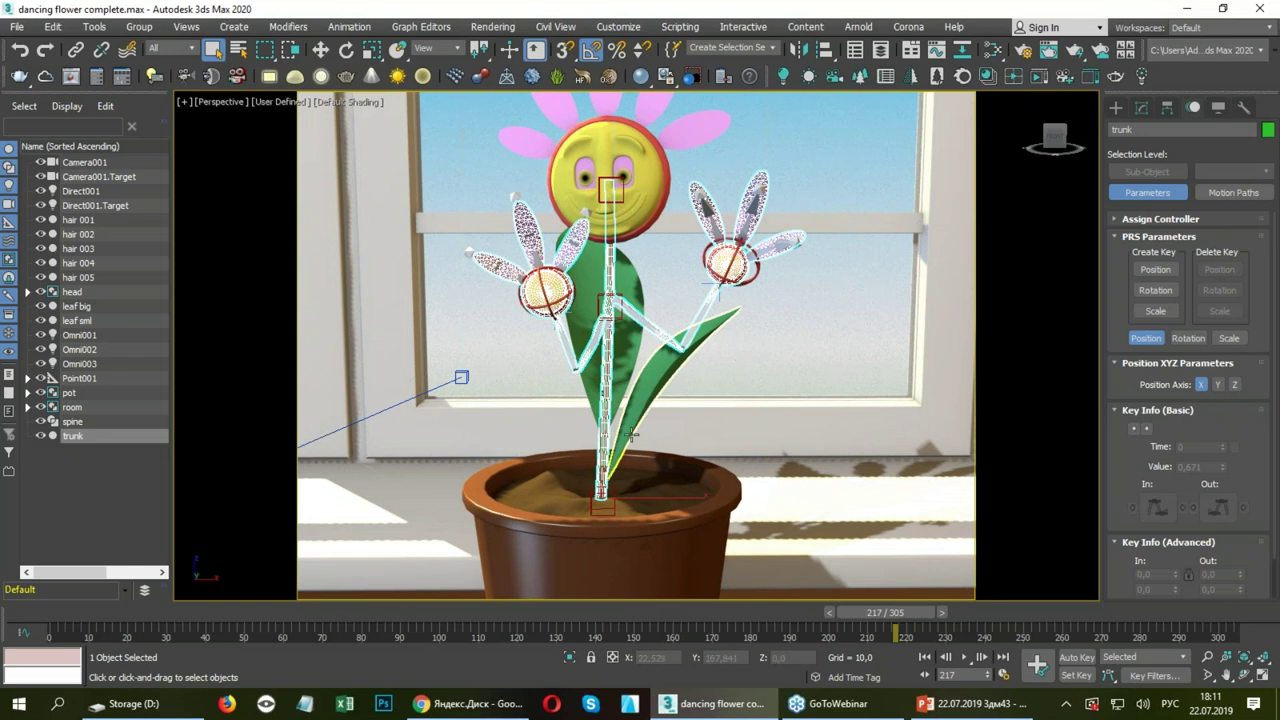
Select the small leaf, big leaf and trunk of the flower together.
click(601, 494)
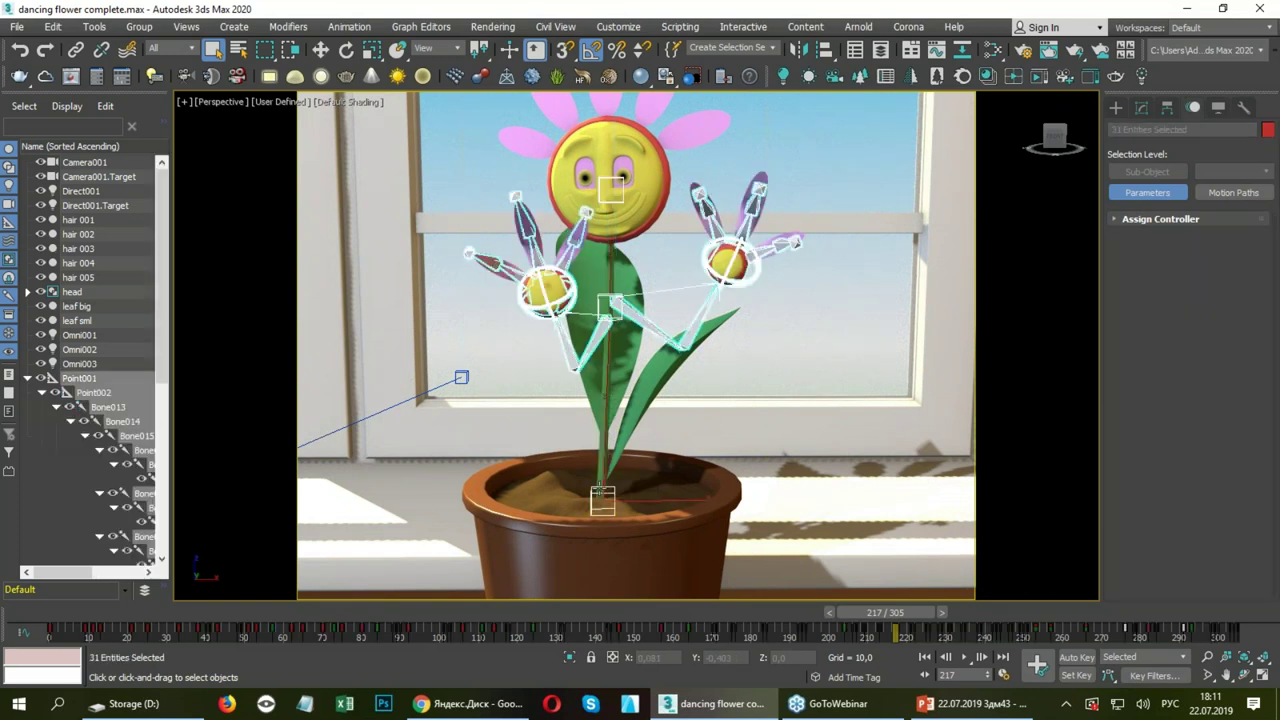
click(600, 472)
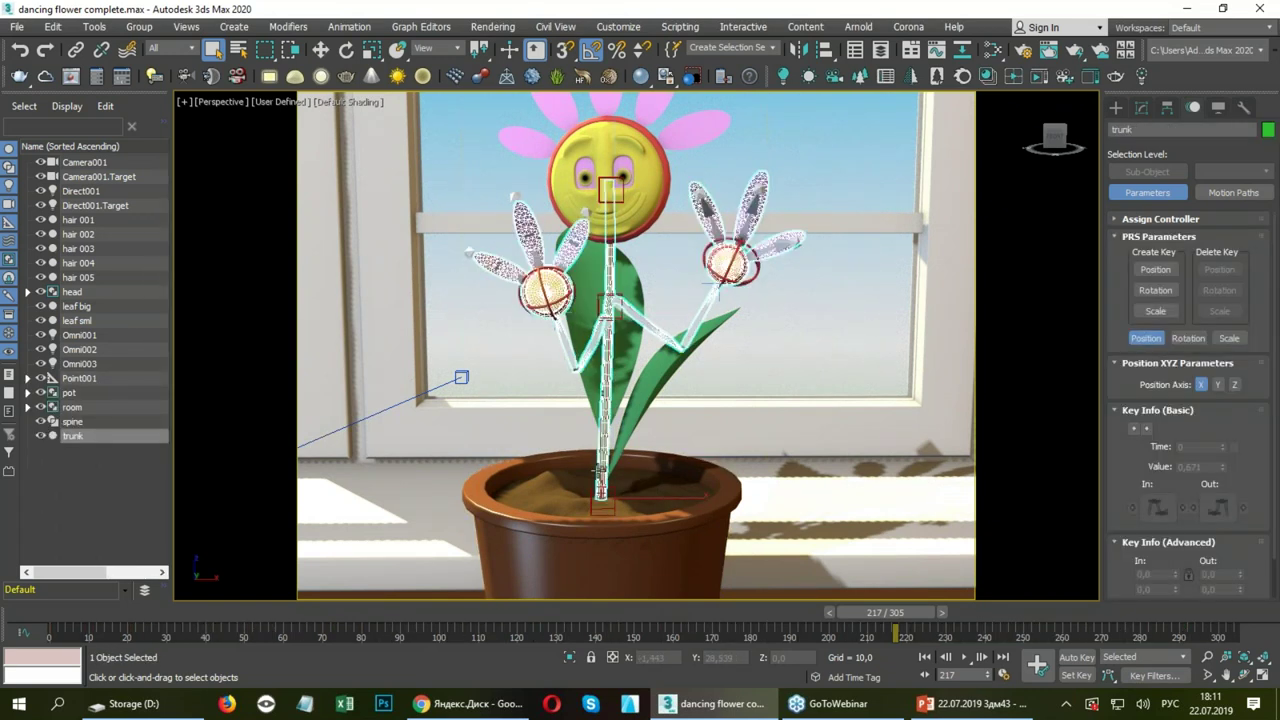
key(w)
click(650, 390)
ctrl+click(612, 383)
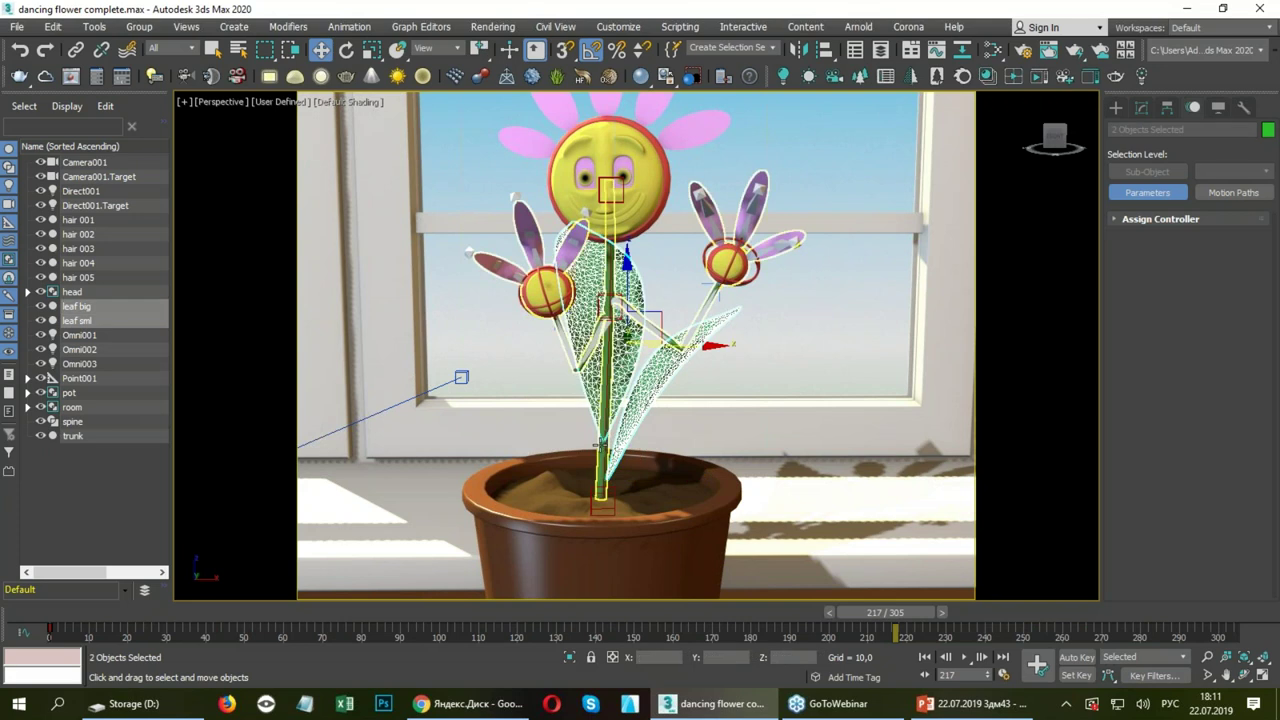
ctrl+click(600, 440)
right_click(602, 398)
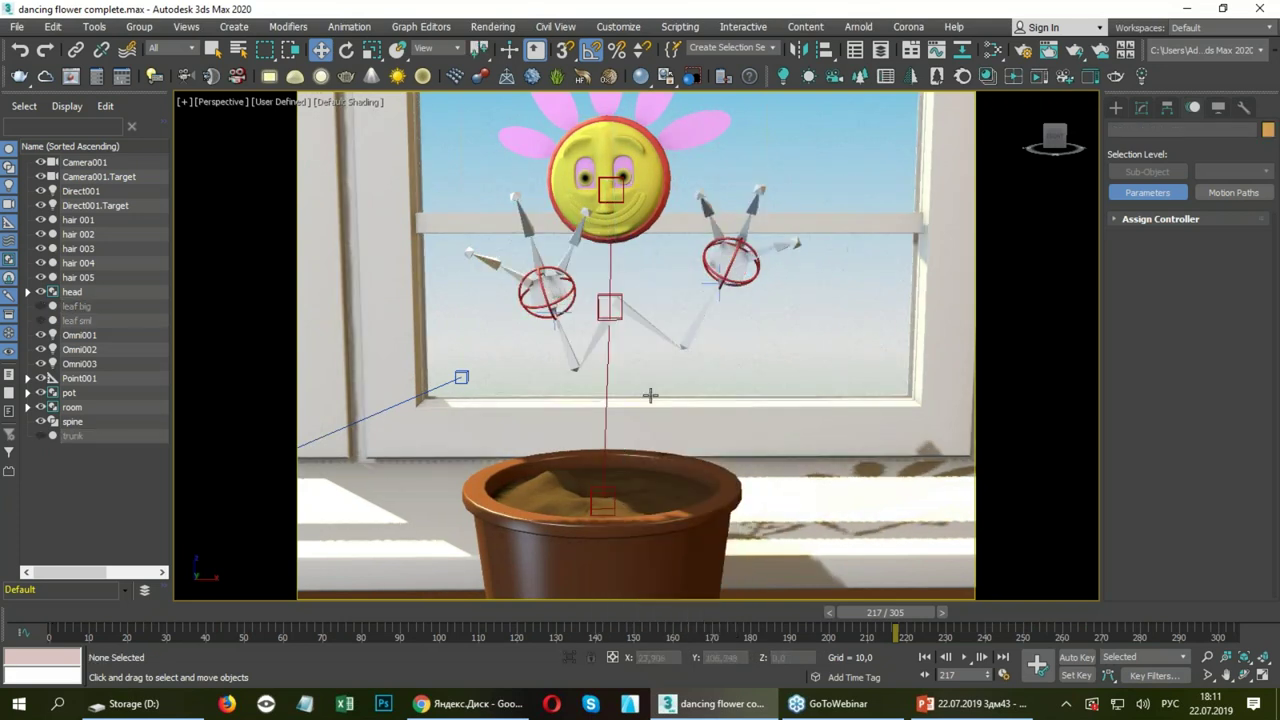
Hide the flower's head so only the bone rig remains visible.
click(612, 216)
right_click(624, 218)
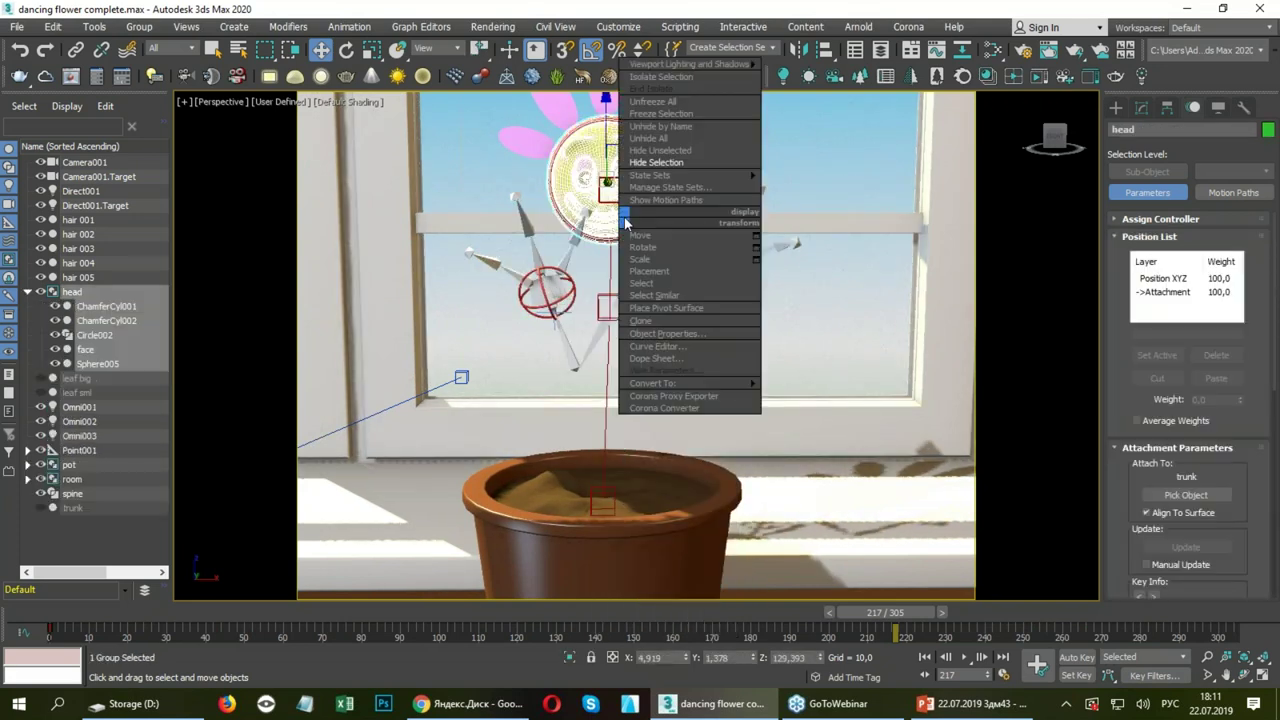
click(656, 162)
mouse_move(525, 261)
alt+middle_down()
mouse_move(911, 255)
mouse_move(736, 257)
mouse_move(525, 340)
alt+middle_up()
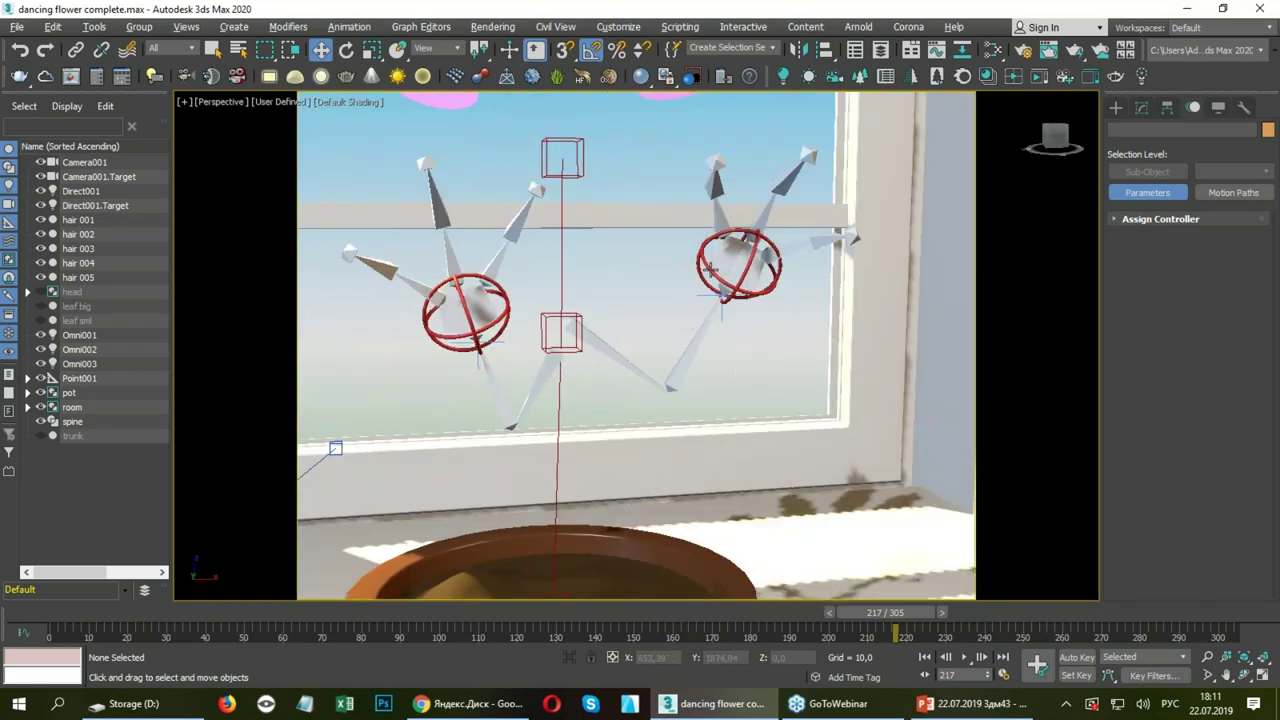
key(ctrl+1)
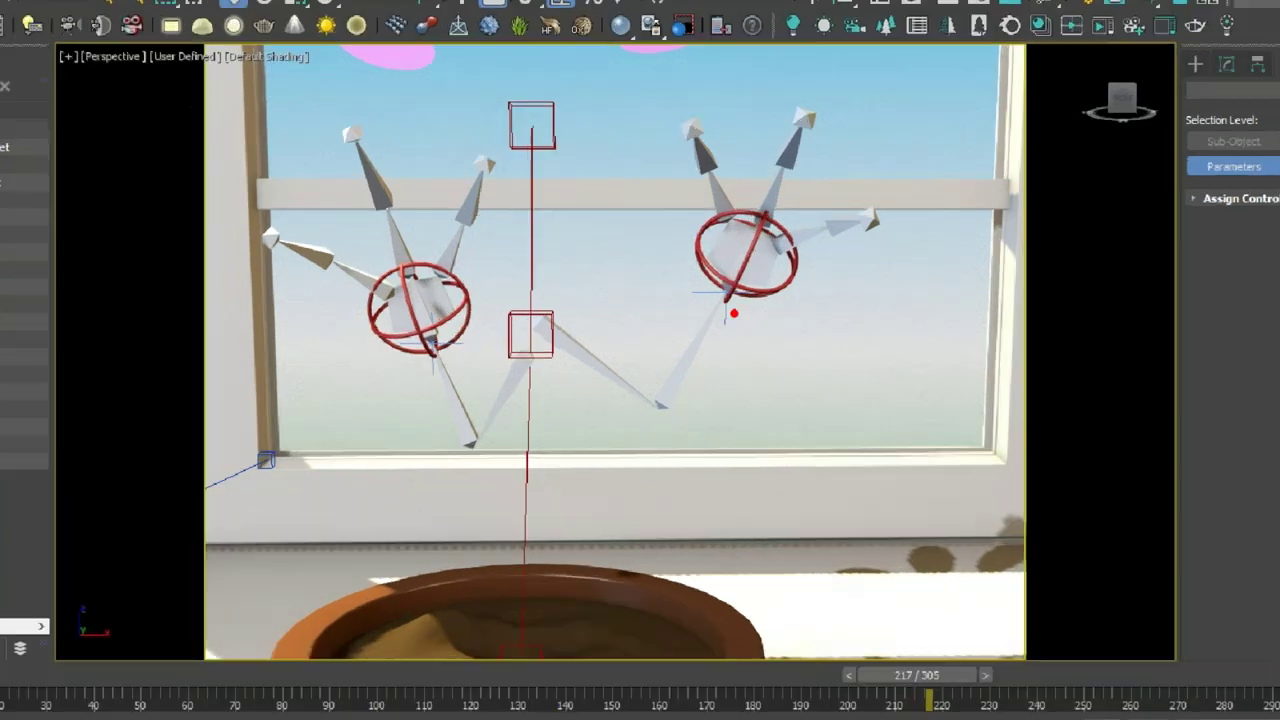
mouse_move(736, 272)
mouse_down()
mouse_move(743, 318)
mouse_move(744, 273)
mouse_up()
Select IK Chain001 and pull the right arm's IK goal up and to the left.
mouse_move(715, 378)
mouse_down()
mouse_move(829, 337)
mouse_move(745, 368)
mouse_up()
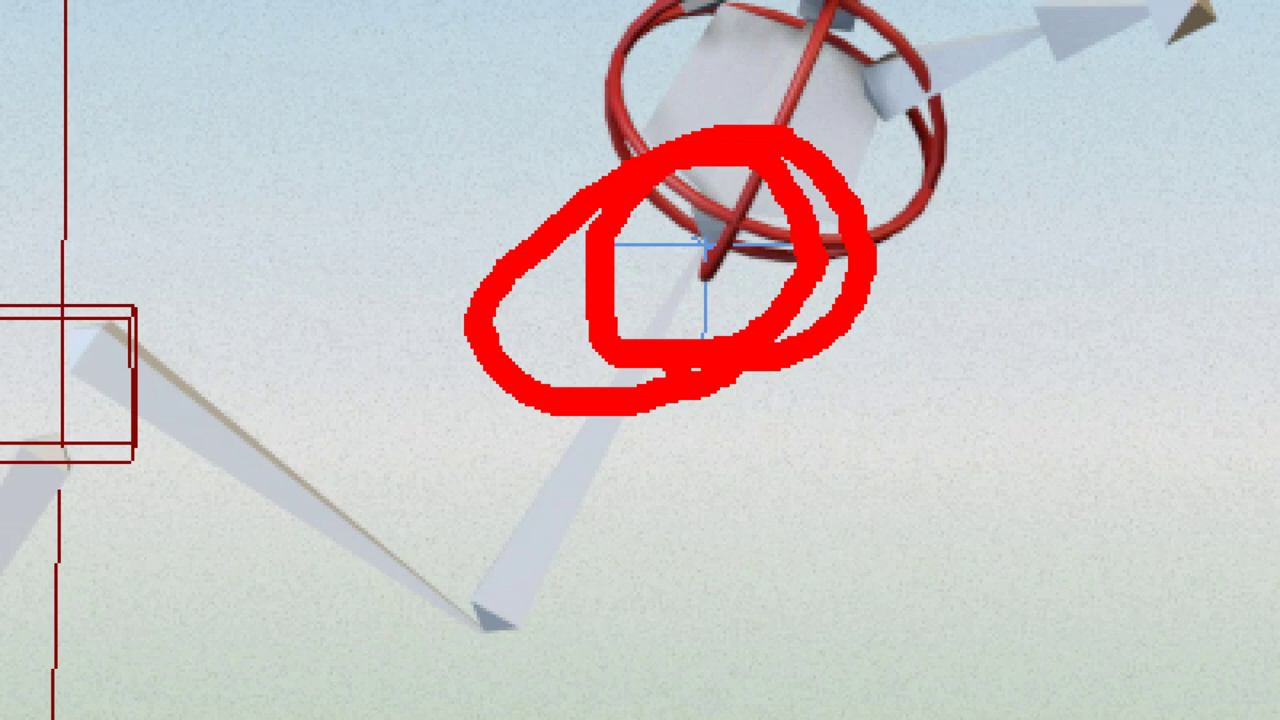
key(Escape)
click(726, 308)
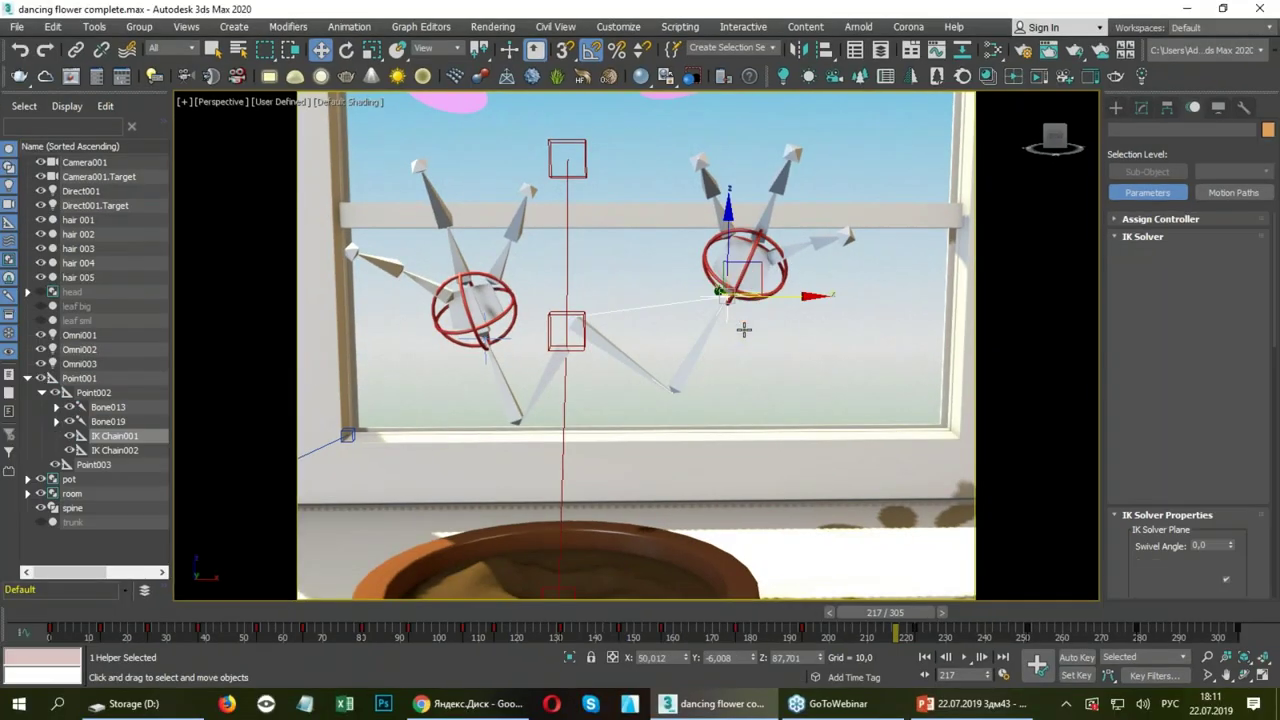
mouse_move(761, 271)
mouse_down()
mouse_move(683, 262)
mouse_move(790, 250)
mouse_move(780, 240)
mouse_move(805, 250)
mouse_move(703, 255)
mouse_move(775, 250)
mouse_move(694, 129)
mouse_move(871, 271)
mouse_move(603, 355)
mouse_up()
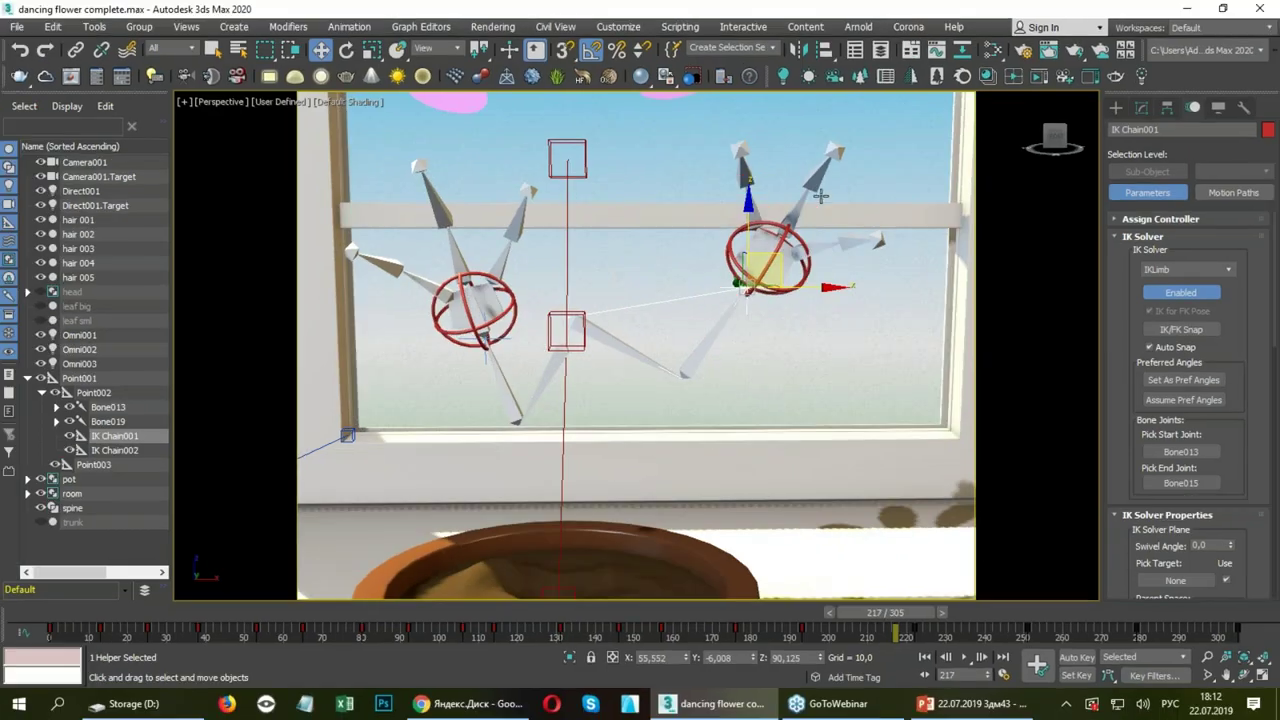
Rotate the right hand's control ring -20 on its Local Y axis.
click(773, 245)
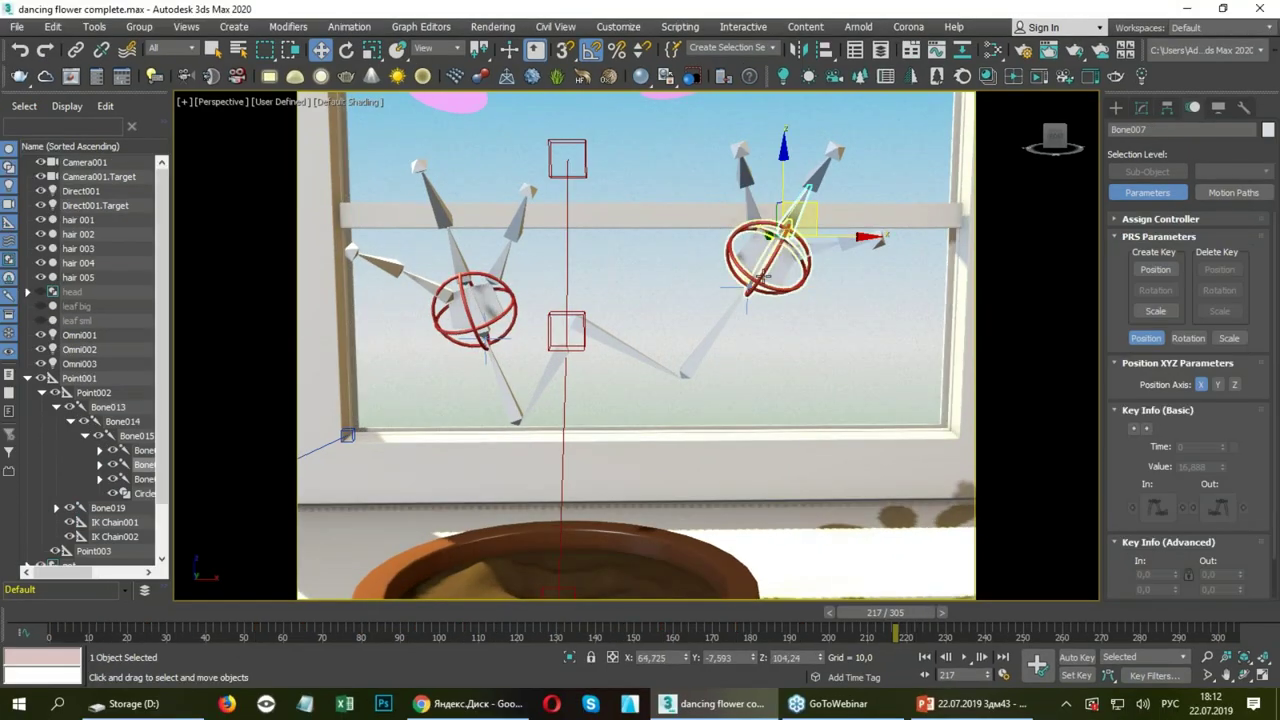
click(768, 252)
click(345, 52)
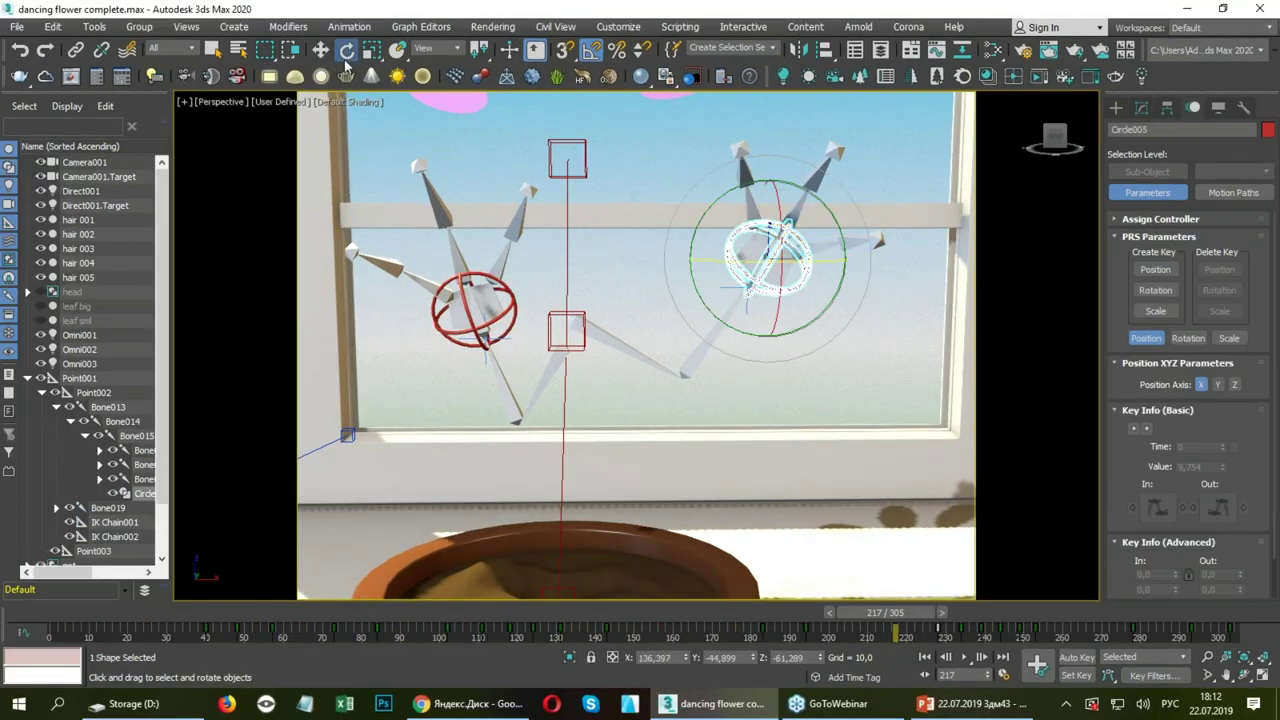
click(440, 48)
click(444, 105)
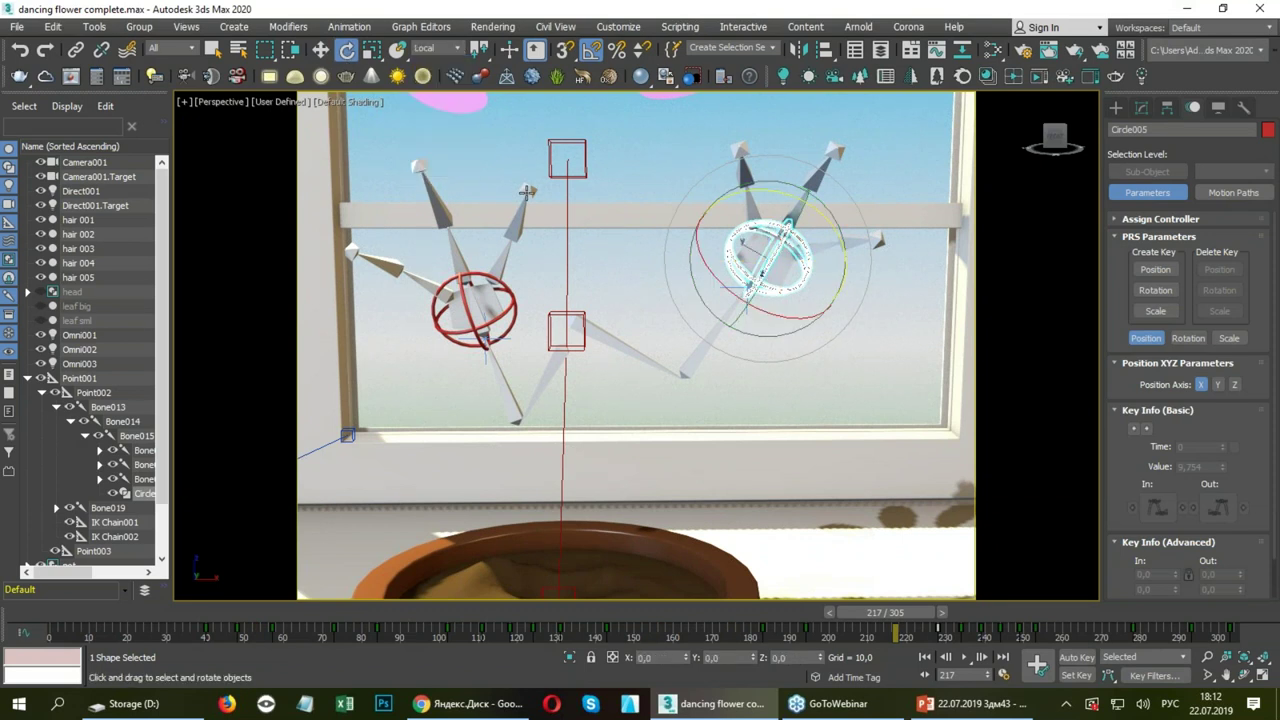
mouse_move(783, 261)
mouse_down()
mouse_move(762, 251)
mouse_move(791, 227)
mouse_up()
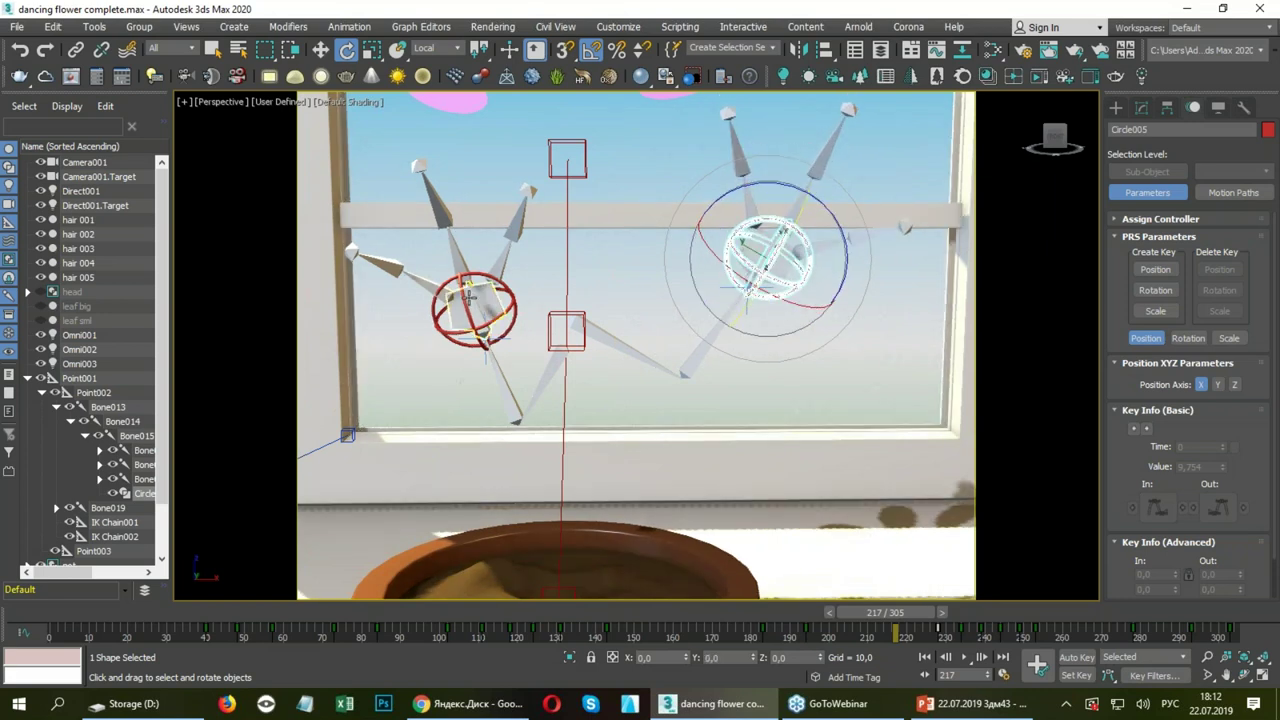
Rotate the left hand's control ring on Local Y, settling at 35.
mouse_move(463, 300)
mouse_down()
mouse_move(461, 272)
mouse_move(464, 304)
mouse_move(459, 292)
mouse_up()
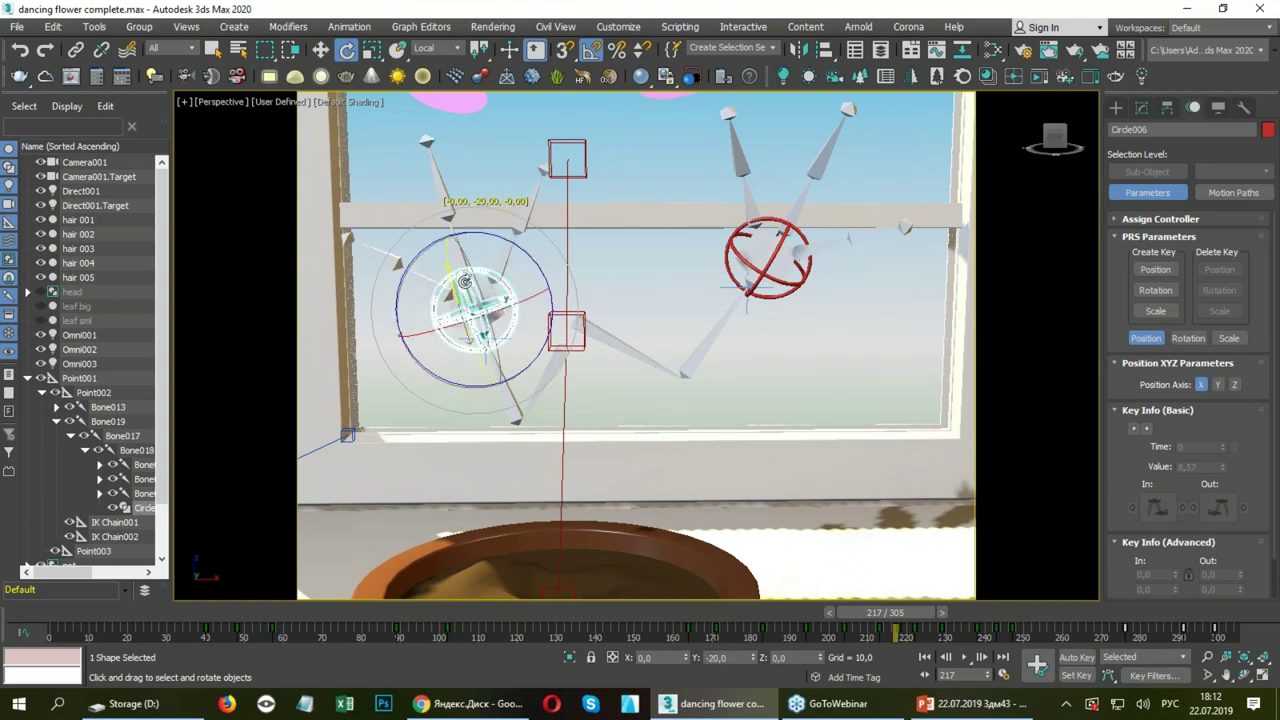
scroll(459, 292, up, 2)
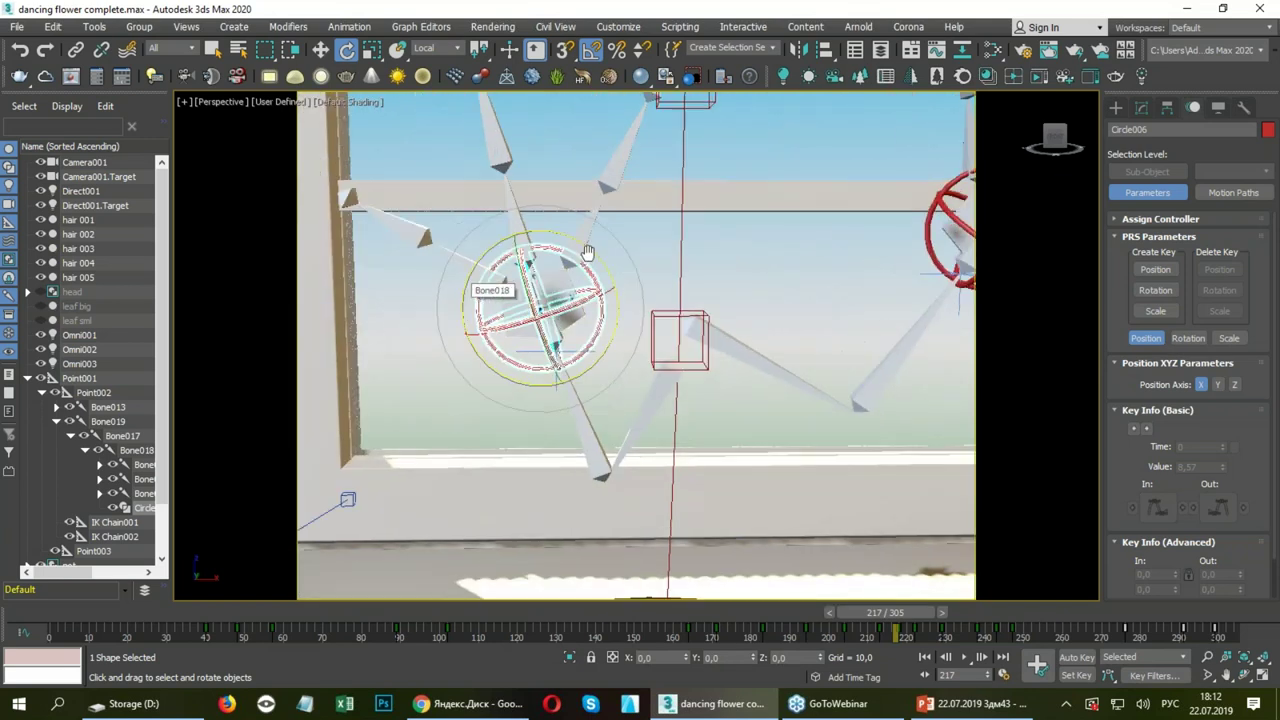
middle_drag(459, 292, 545, 294)
mouse_move(545, 294)
mouse_down()
mouse_move(520, 347)
mouse_move(545, 300)
mouse_up()
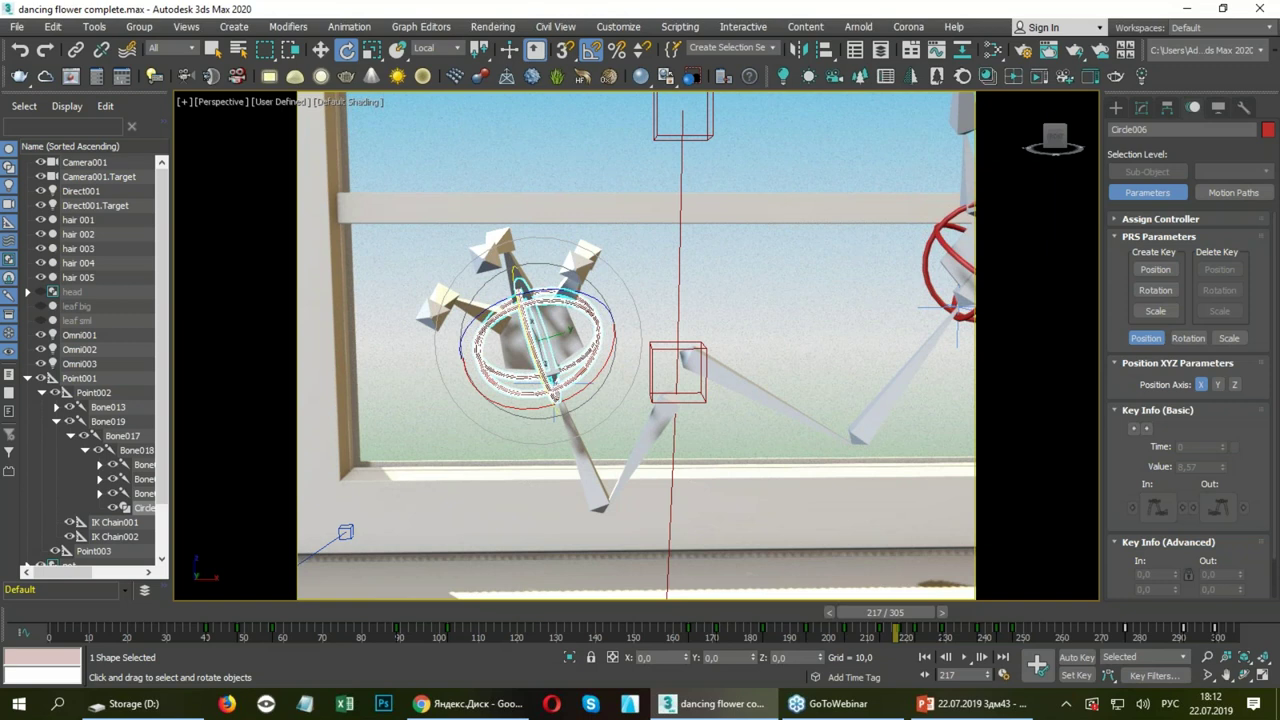
key(w)
click(581, 386)
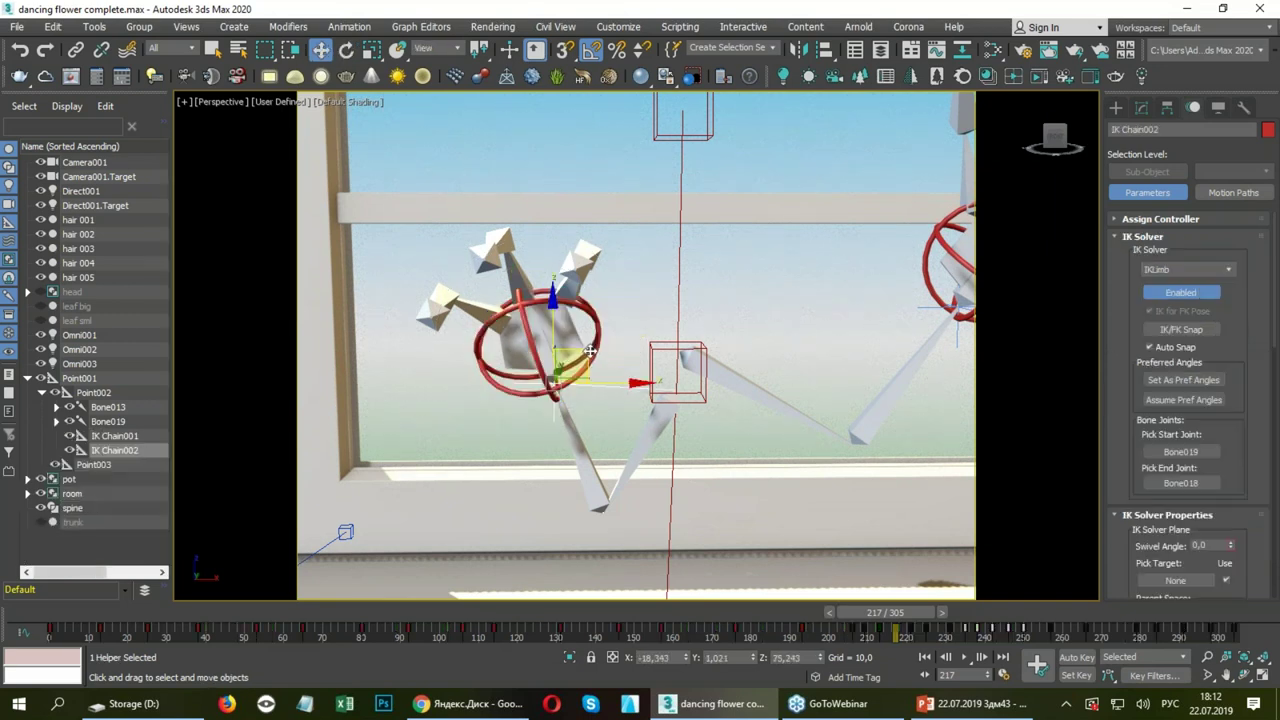
Drag the left arm's IK goal, IK Chain002, to the left.
drag(590, 352, 584, 355)
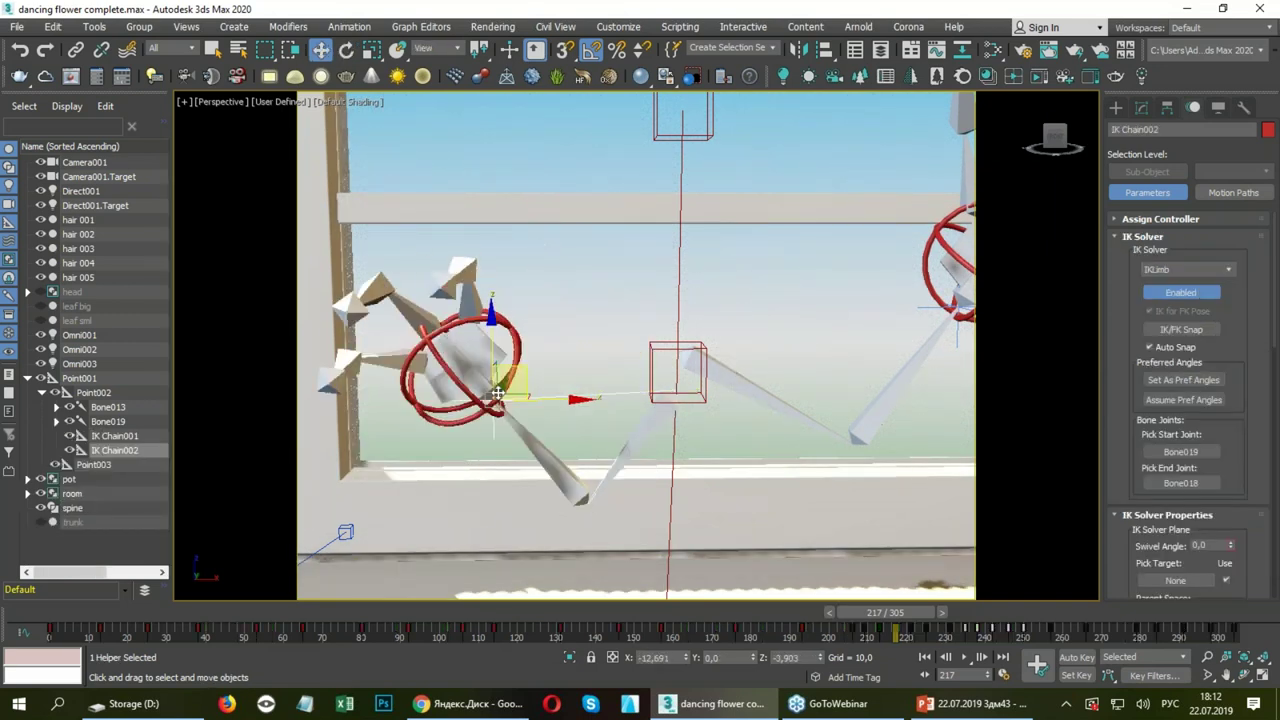
drag(584, 355, 515, 357)
scroll(771, 334, down, 3)
mouse_move(771, 334)
middle_down()
mouse_move(706, 322)
mouse_move(732, 266)
middle_up()
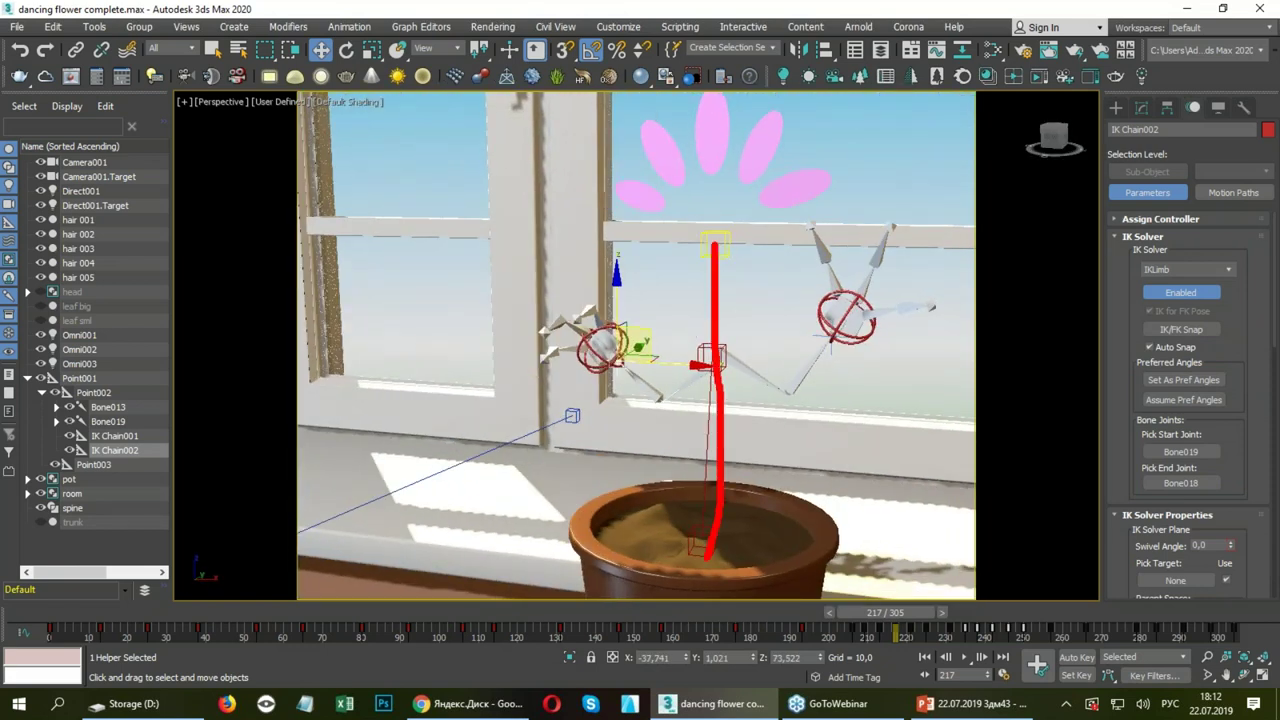
Move the Point003 and Point002 helpers to bend the stem and swing the petals.
click(715, 243)
drag(774, 251, 690, 248)
click(712, 356)
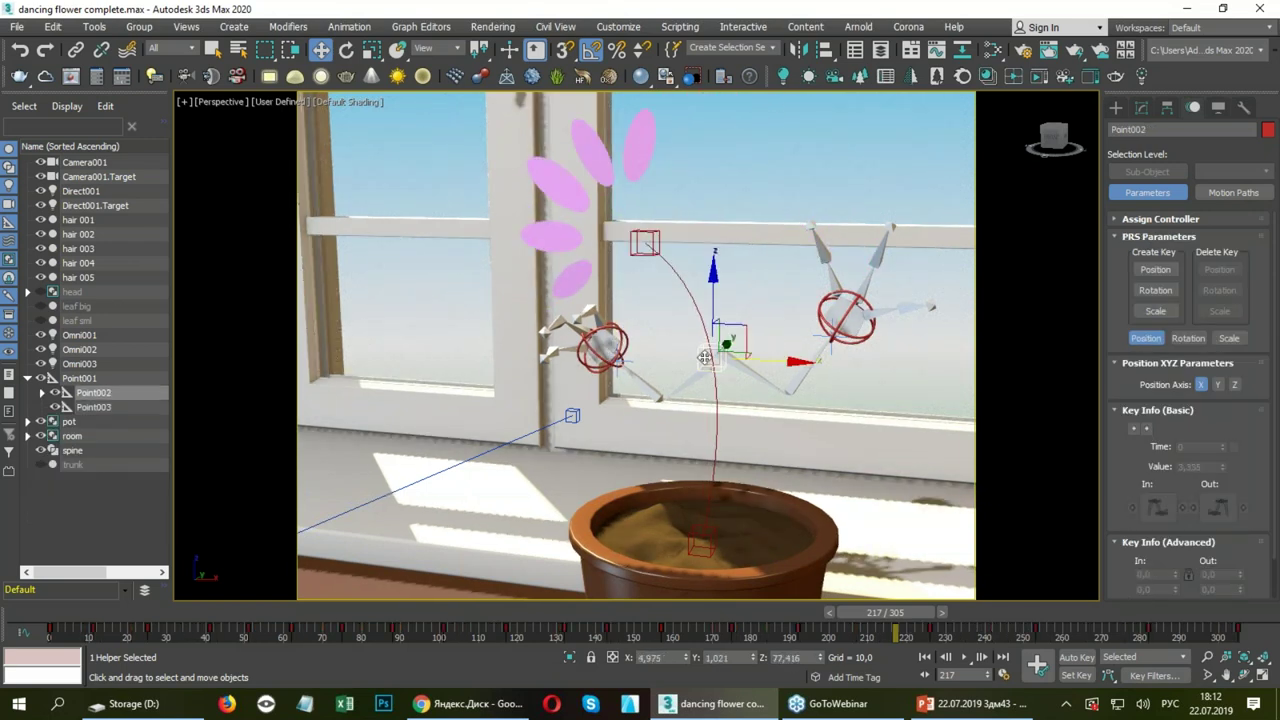
mouse_move(745, 330)
mouse_down()
mouse_move(768, 331)
mouse_move(664, 325)
mouse_move(726, 327)
mouse_up()
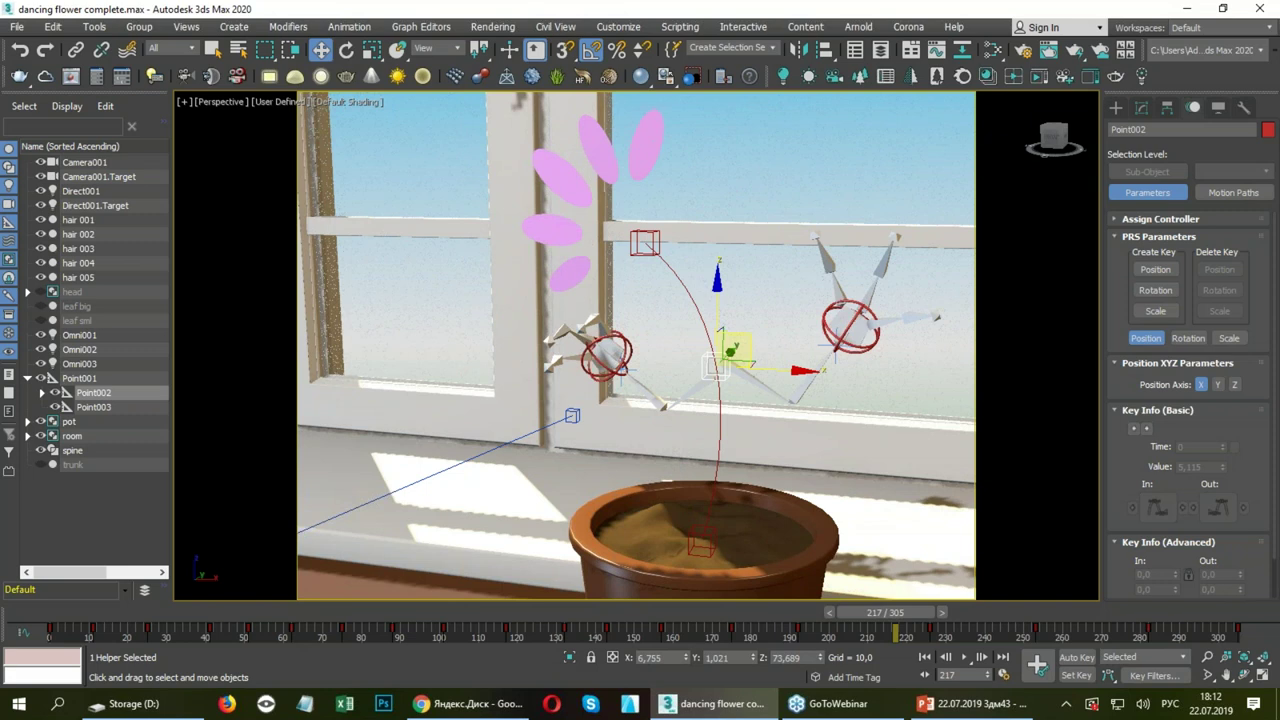
right_click(730, 258)
Unhide the head, leaves and trunk, then move Point002 to repose the flower.
click(762, 181)
mouse_move(745, 337)
mouse_down()
mouse_move(648, 341)
mouse_move(621, 306)
mouse_move(644, 296)
mouse_move(648, 320)
mouse_up()
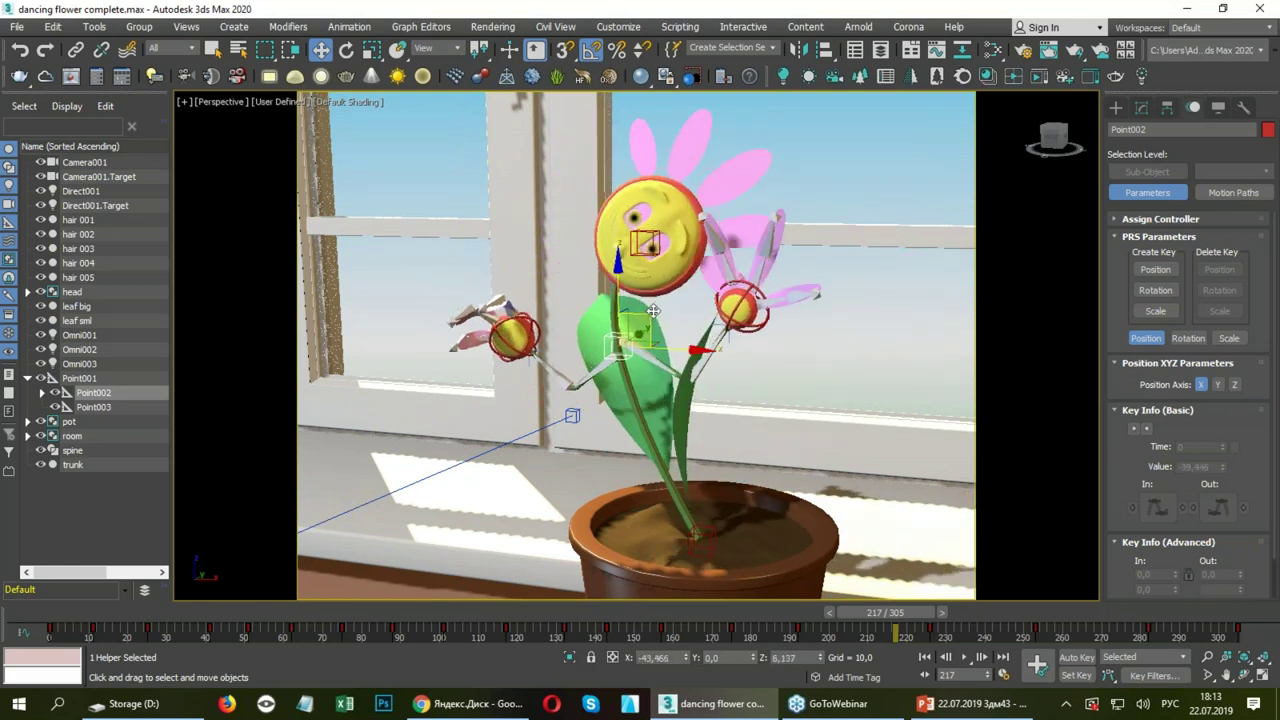
alt+middle_drag(648, 330, 652, 337)
mouse_move(652, 336)
mouse_down()
mouse_move(706, 312)
mouse_move(700, 330)
mouse_up()
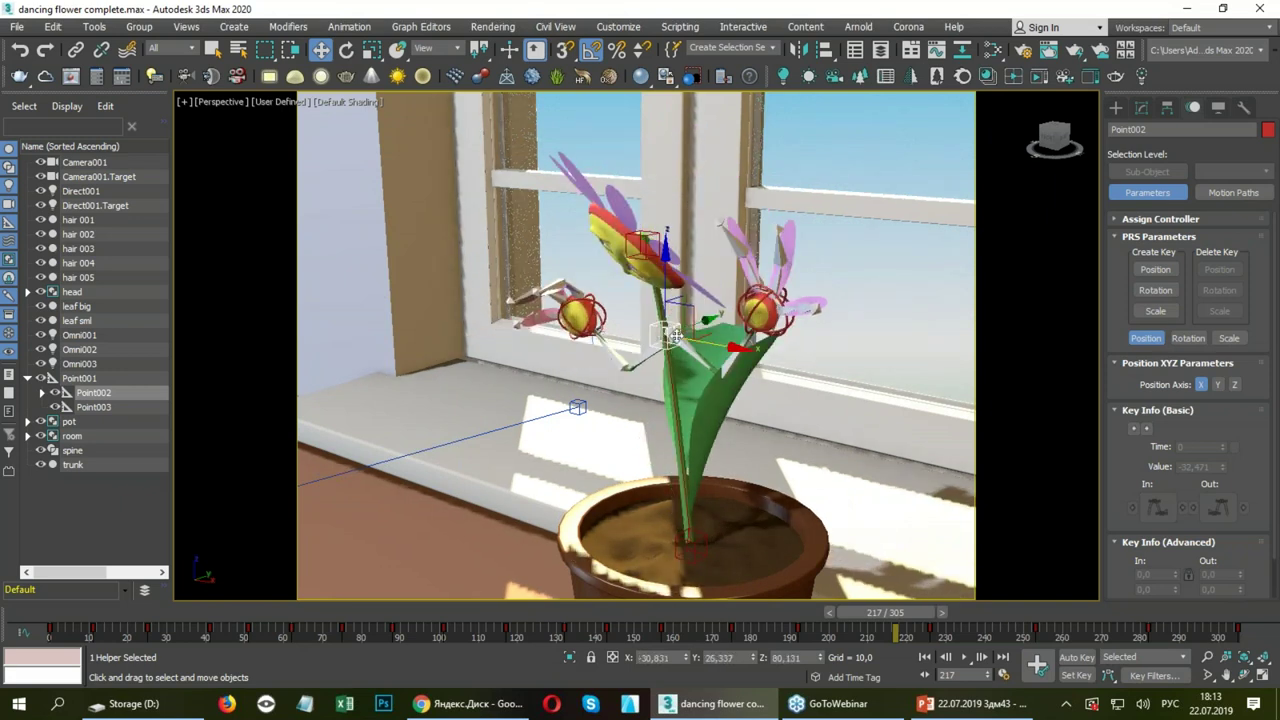
alt+middle_drag(700, 330, 690, 320)
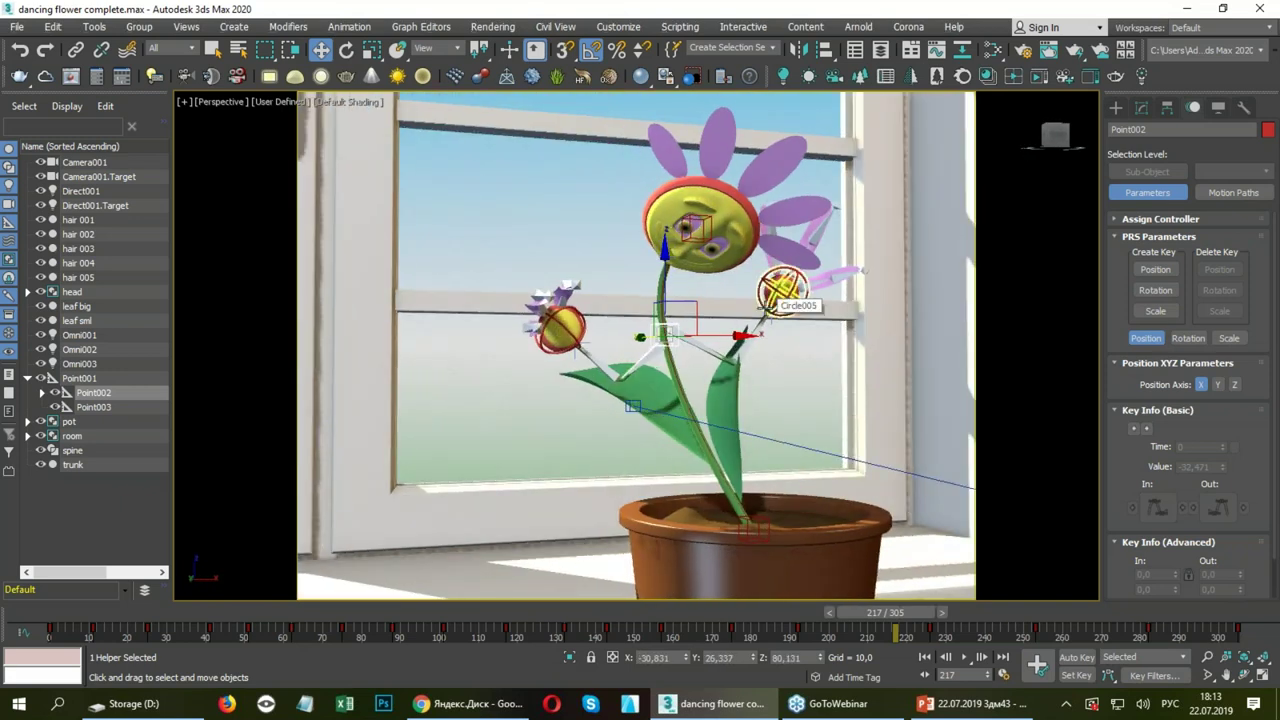
Orbit around the flower to review its new pose from several angles.
mouse_move(762, 312)
alt+middle_down()
mouse_move(700, 320)
mouse_move(737, 279)
alt+middle_up()
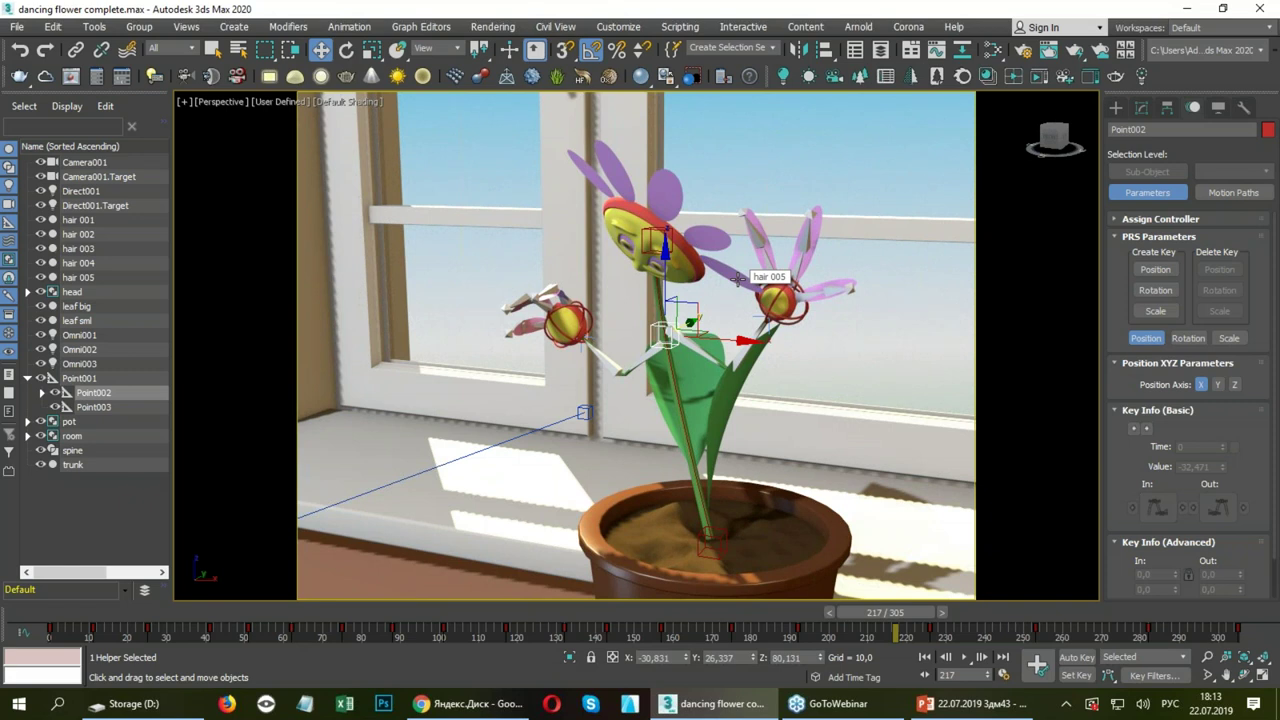
alt+middle_drag(760, 280, 884, 249)
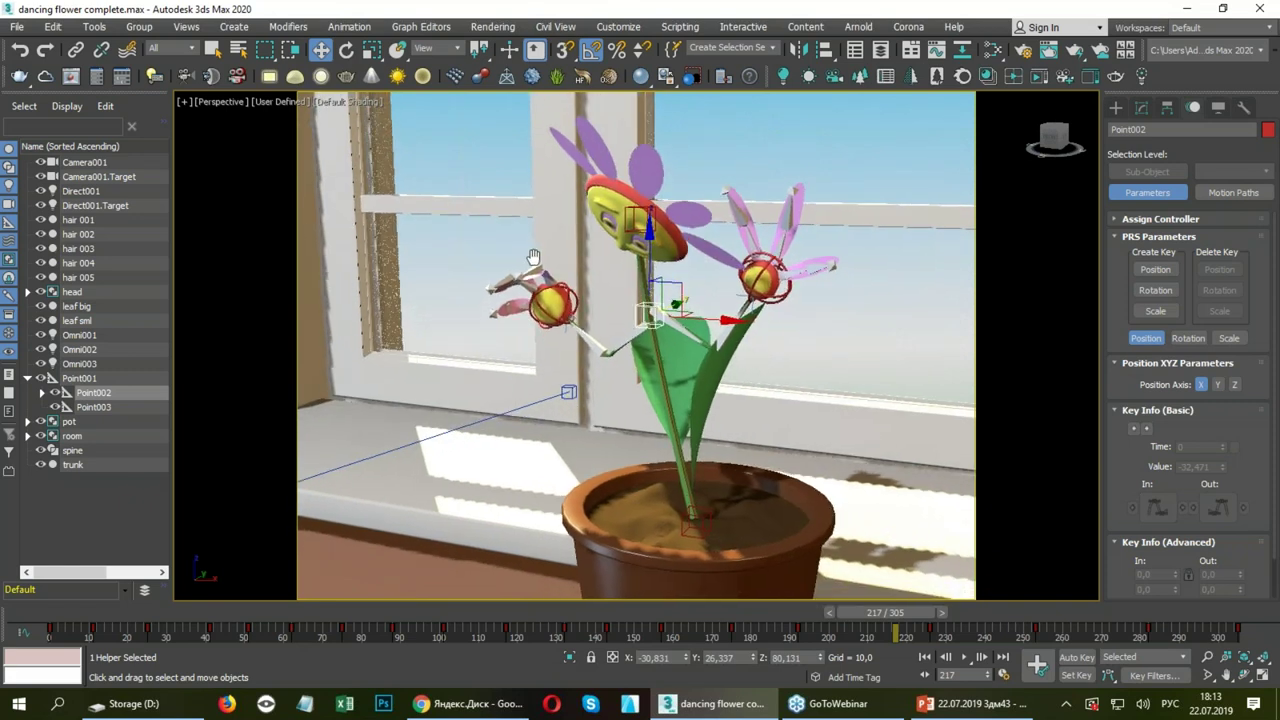
key(shift+z)
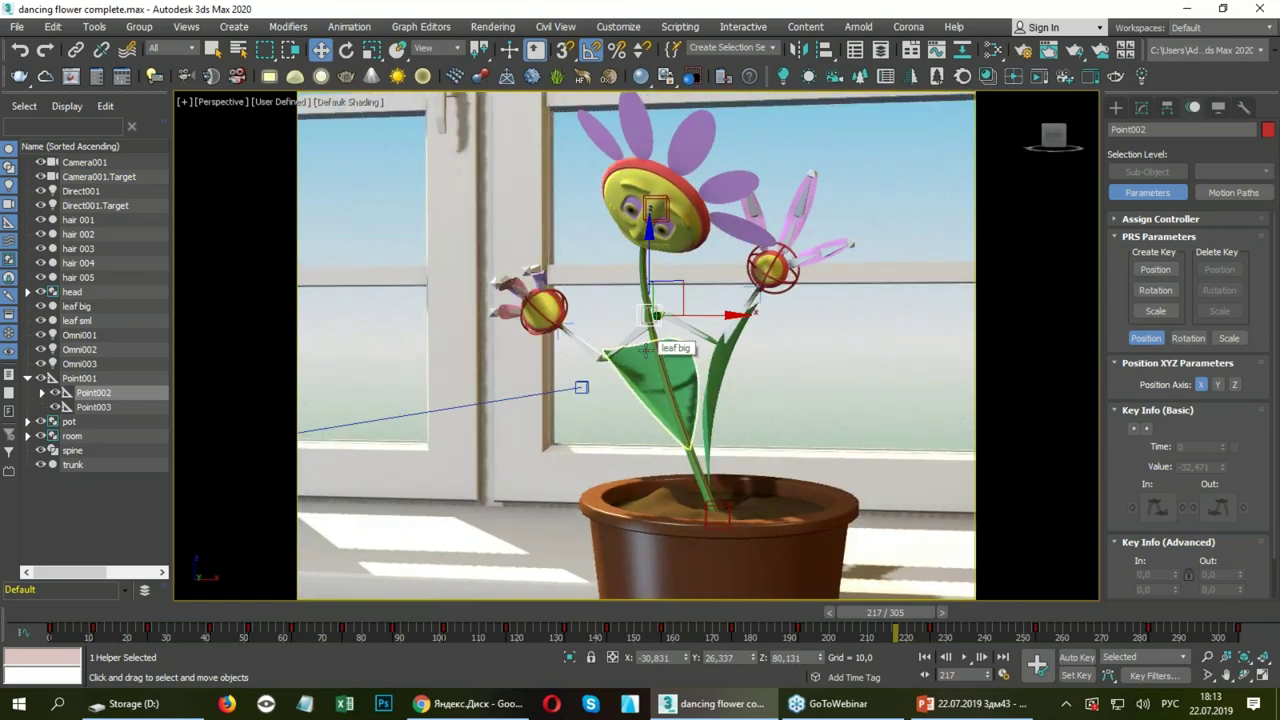
key(shift+z)
mouse_move(683, 369)
alt+middle_down()
mouse_move(851, 360)
mouse_move(617, 400)
alt+middle_up()
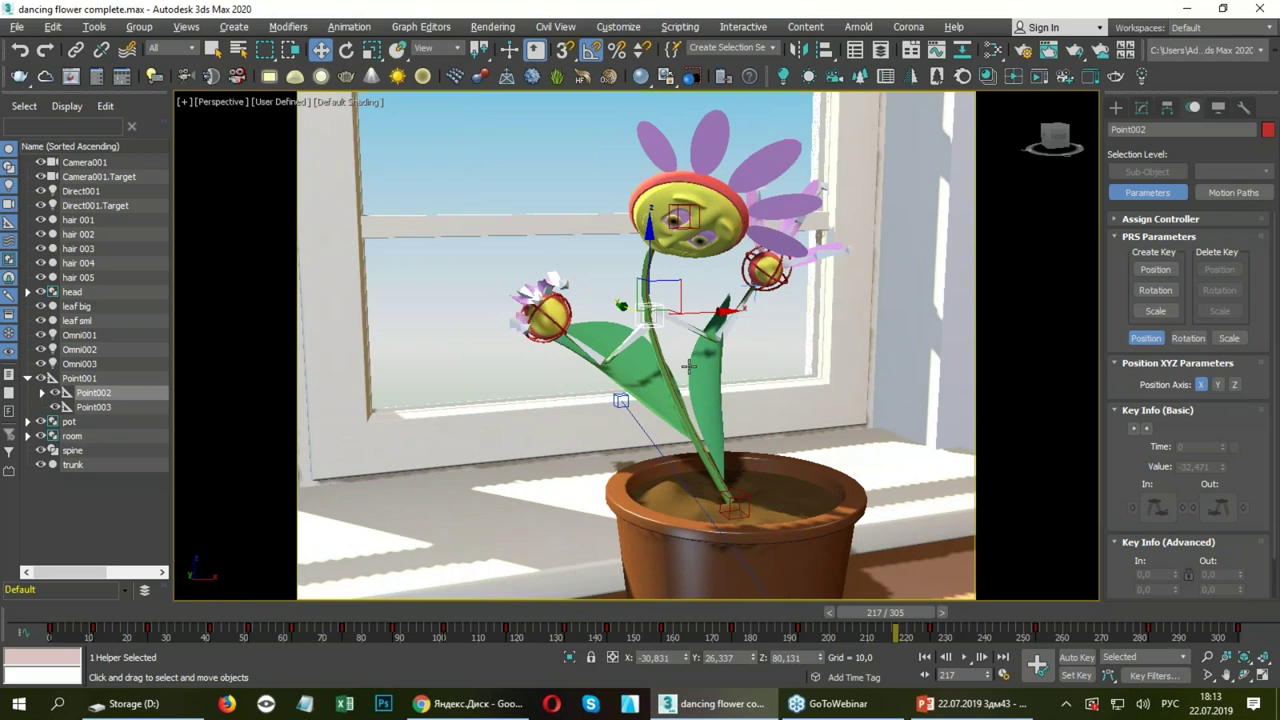
click(17, 26)
click(763, 297)
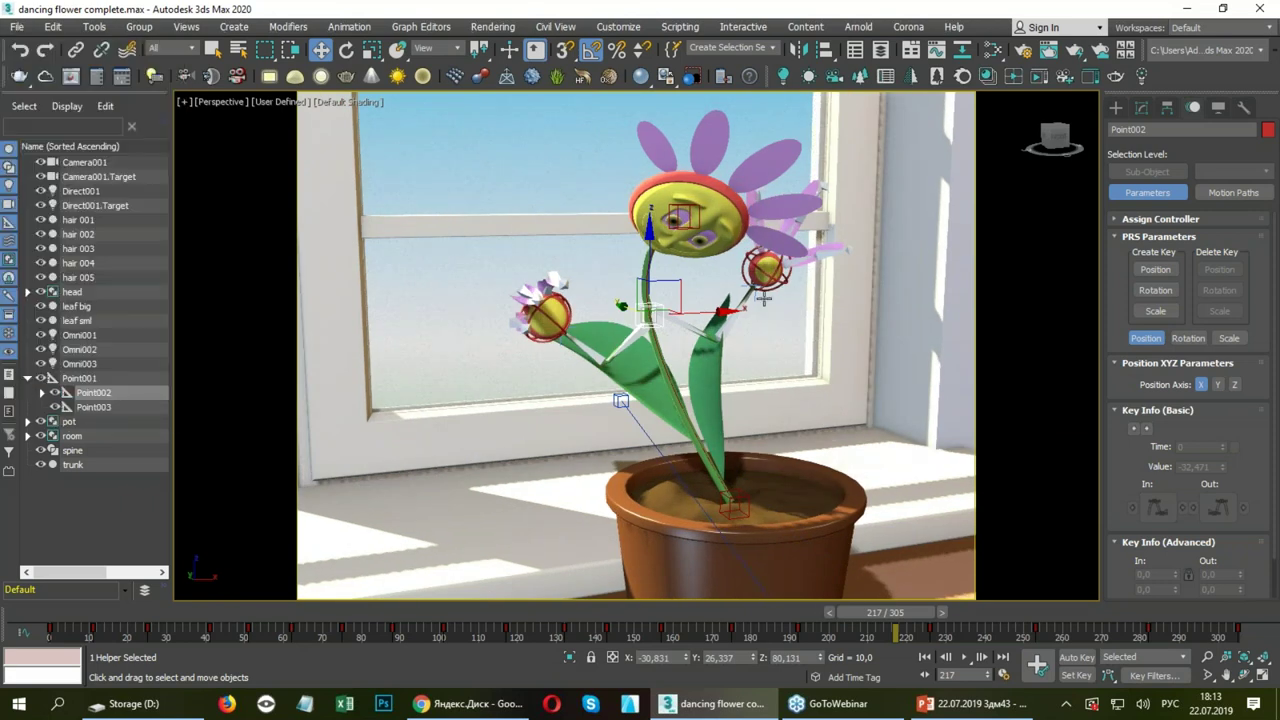
mouse_move(585, 400)
mouse_down()
mouse_move(478, 270)
mouse_move(622, 450)
mouse_move(407, 278)
mouse_up()
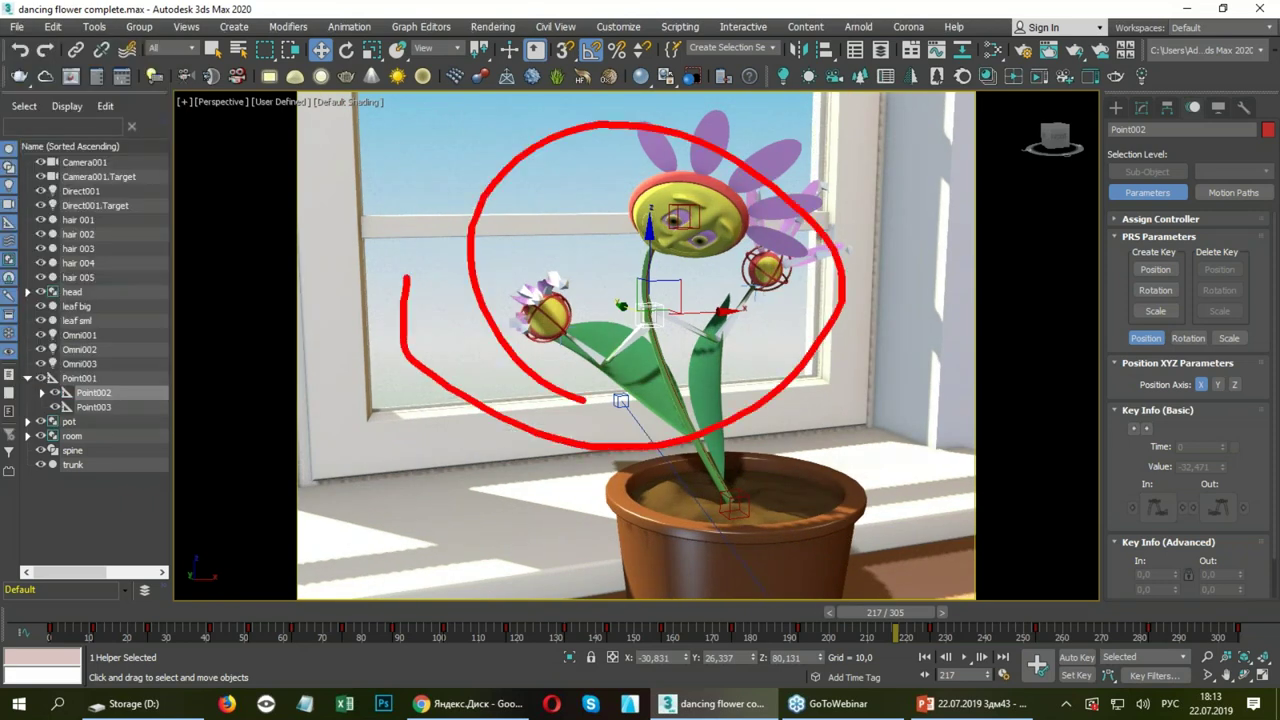
key(Escape)
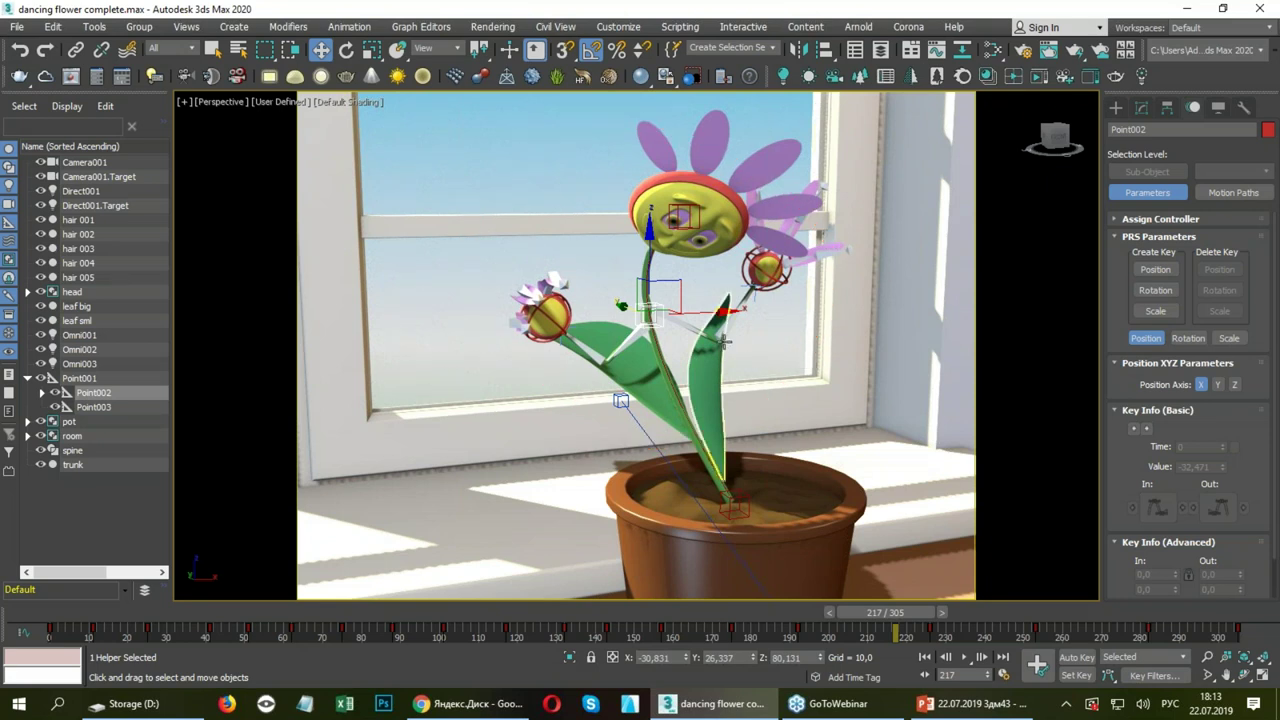
Reset the scene with Don't Save and switch over to the PowerPoint slides.
click(16, 27)
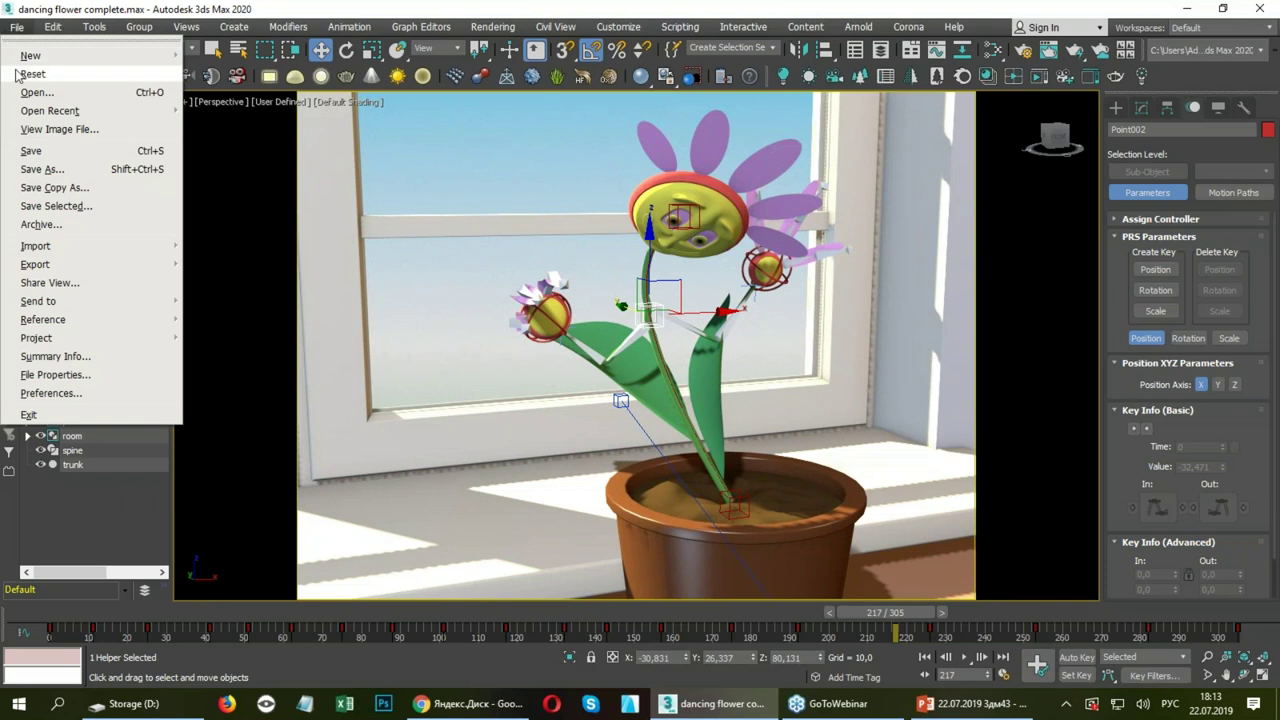
click(20, 70)
click(648, 377)
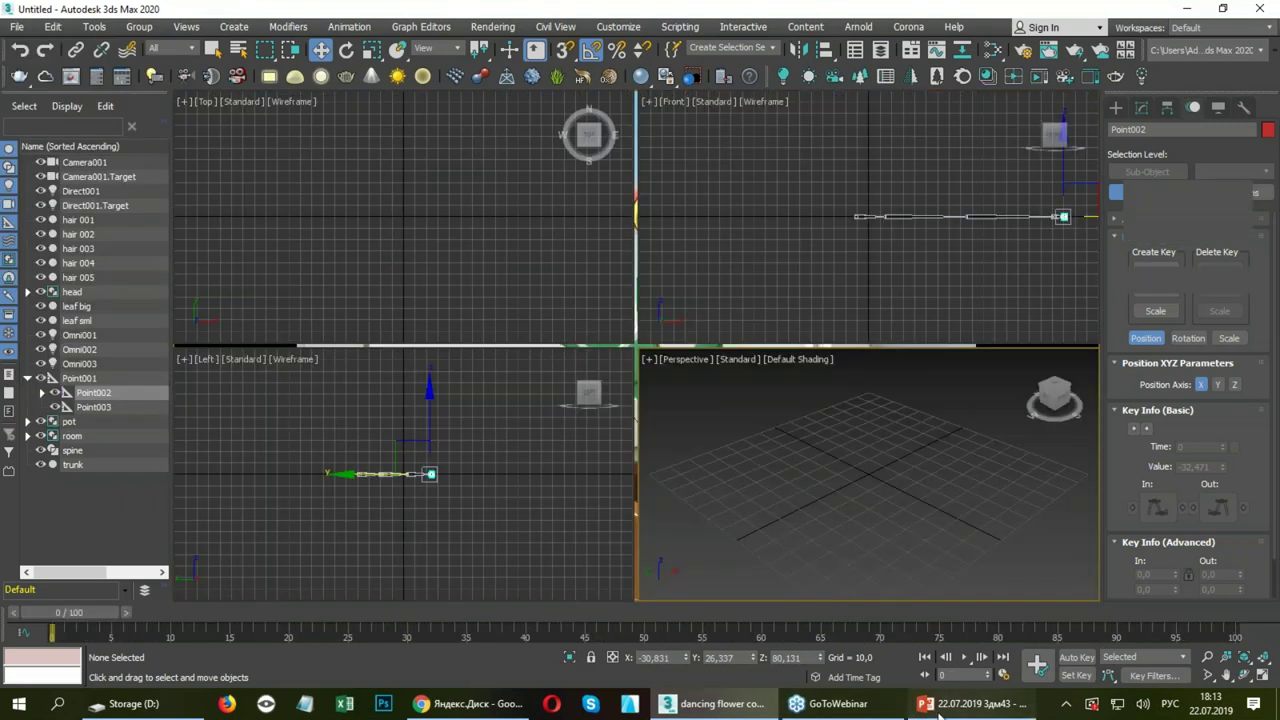
key(alt+Tab)
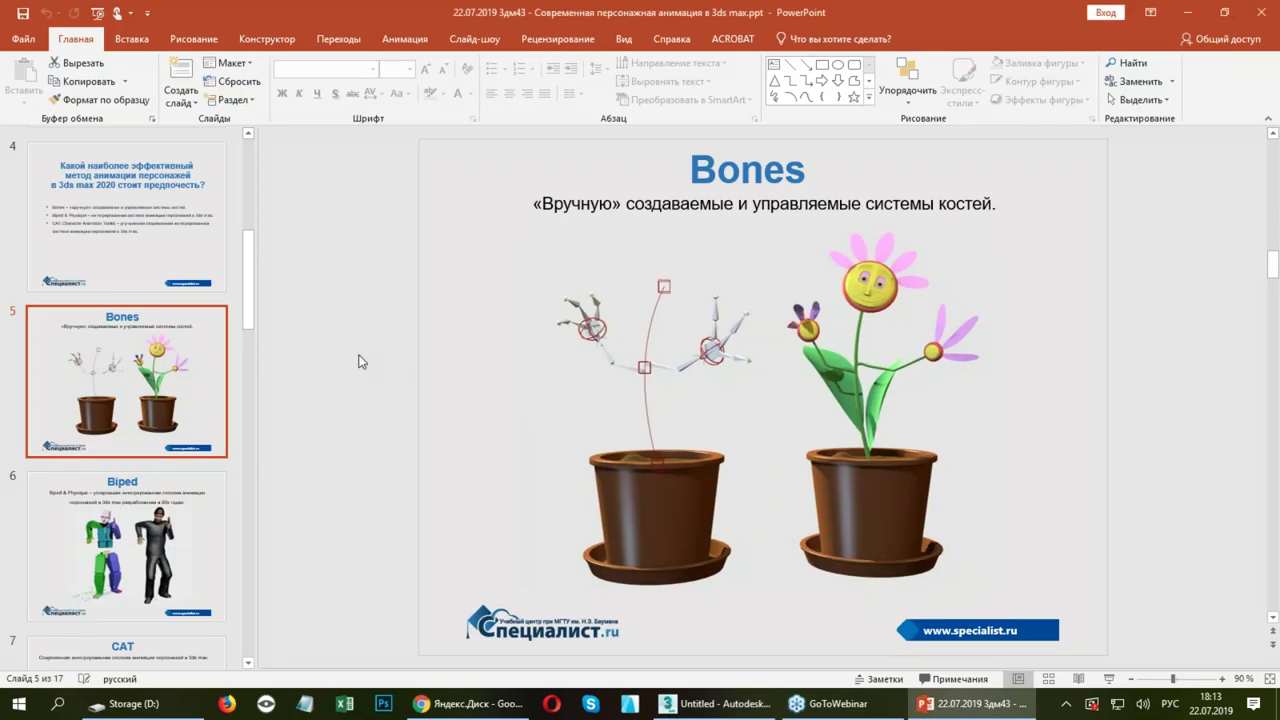
Advance to slide 6 'Biped', revisit slide 5, return to slide 6, then go back to 3ds Max.
key(Down)
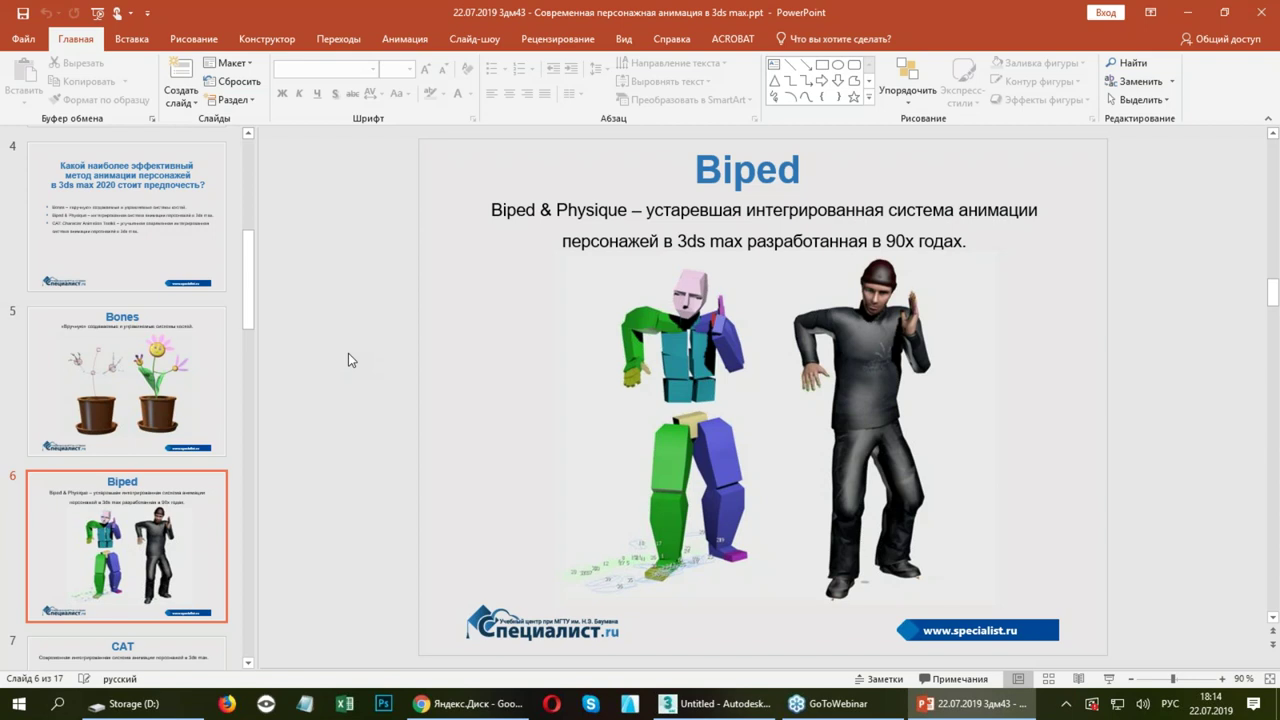
click(119, 395)
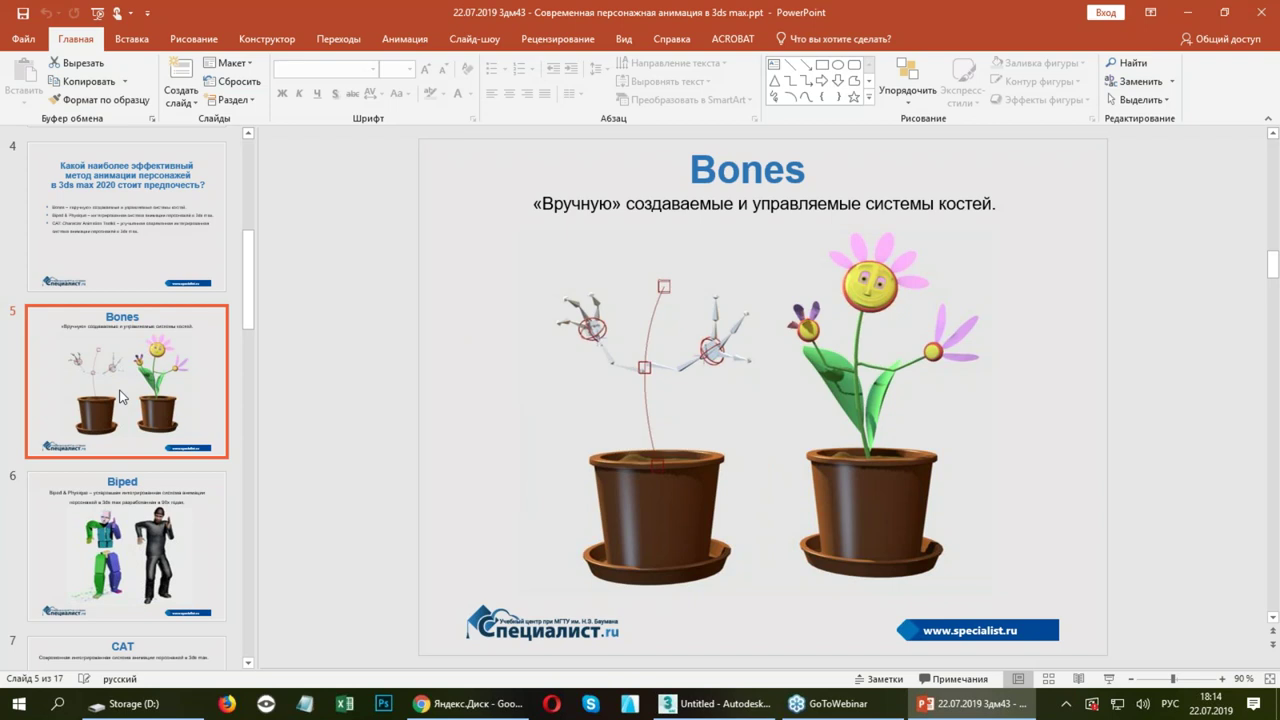
click(152, 617)
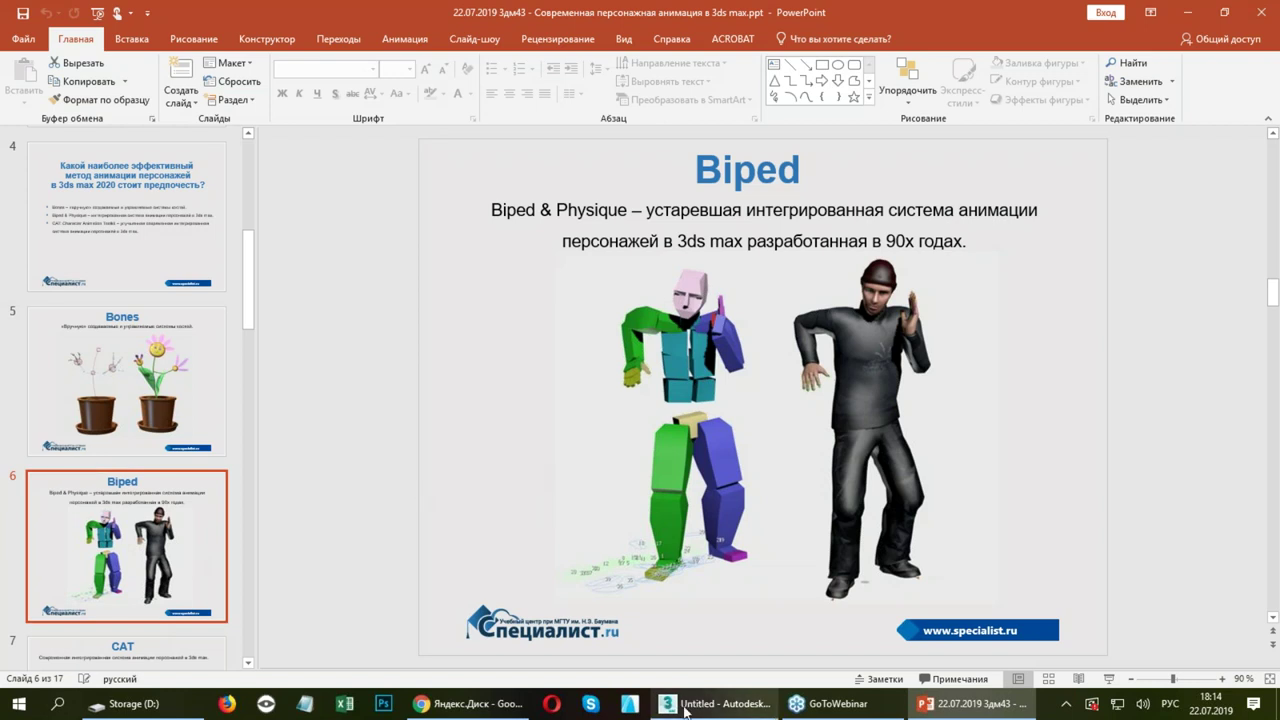
click(718, 703)
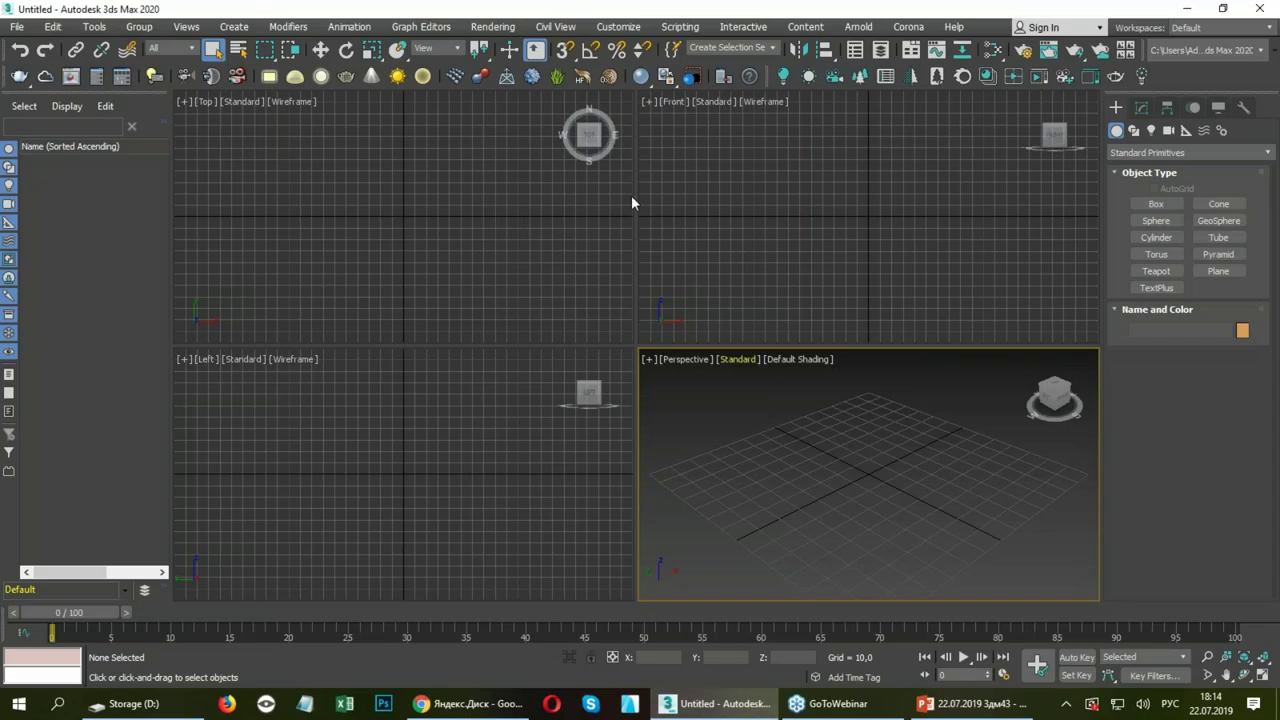
Create Bip001 from Systems > Biped at the grid centre and maximize the Perspective view.
click(1221, 131)
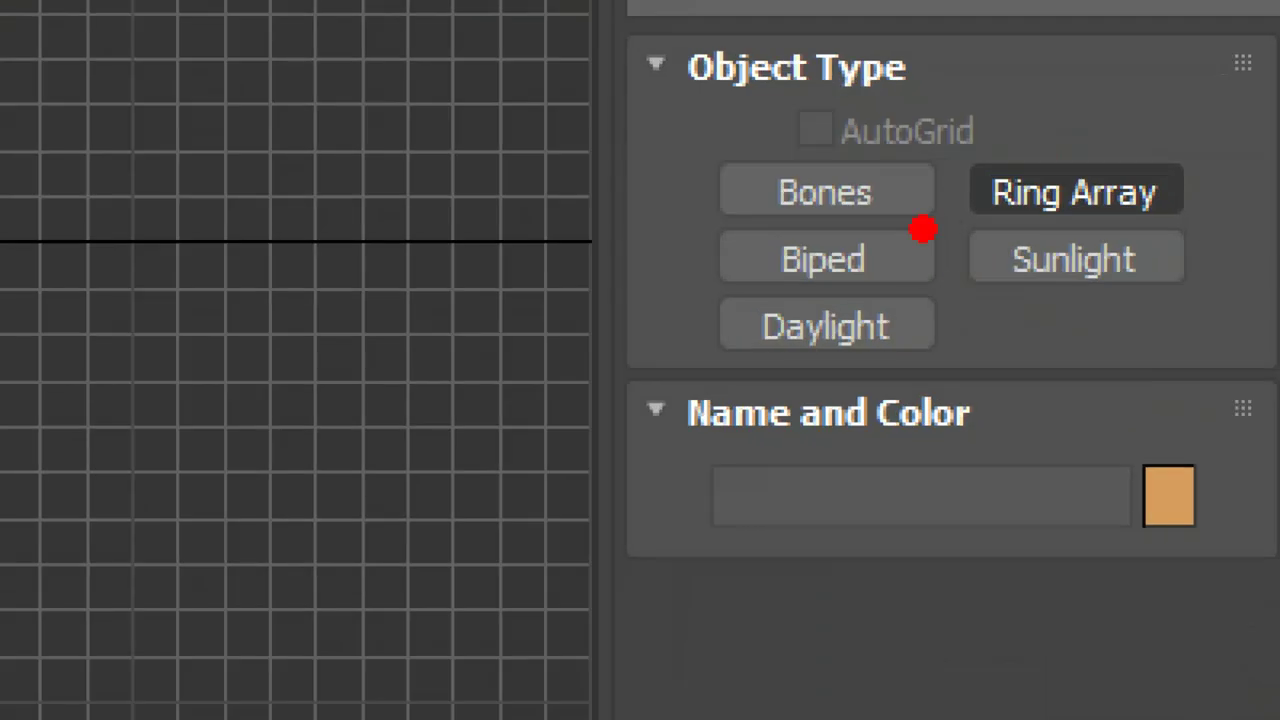
mouse_move(1191, 202)
mouse_down()
mouse_move(1194, 226)
mouse_move(1104, 220)
mouse_up()
drag(621, 255, 1000, 192)
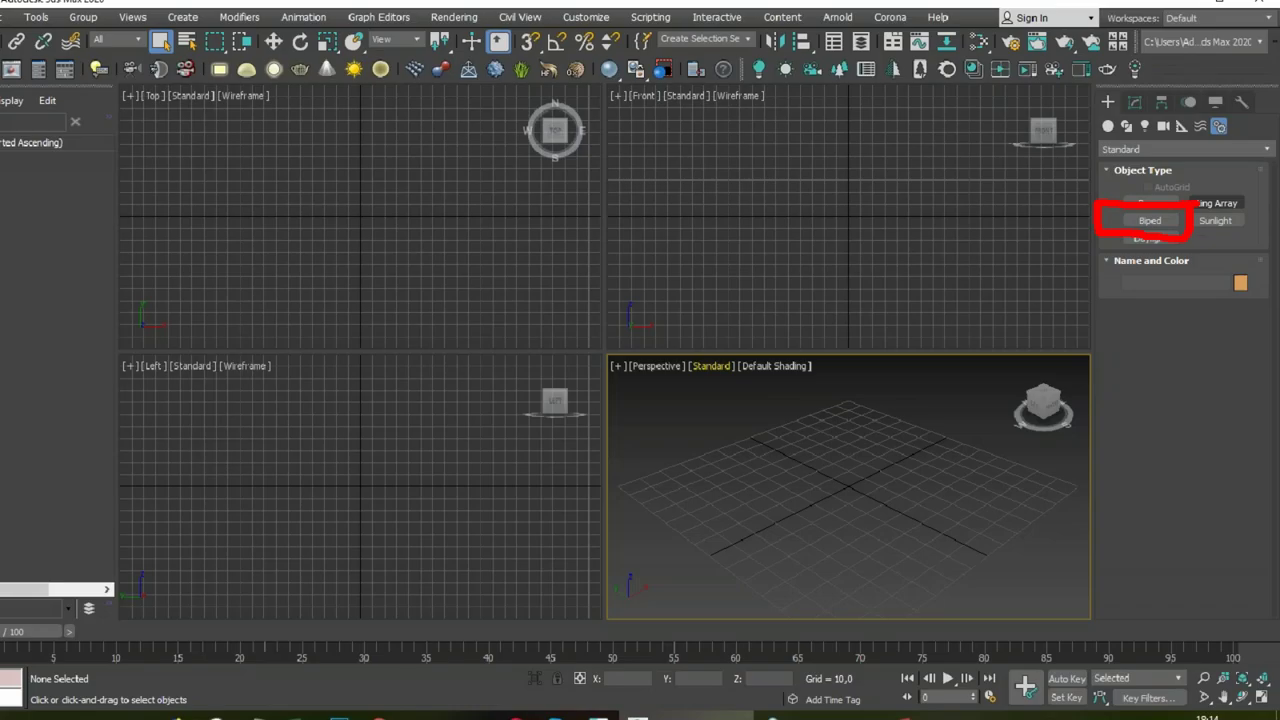
click(1156, 220)
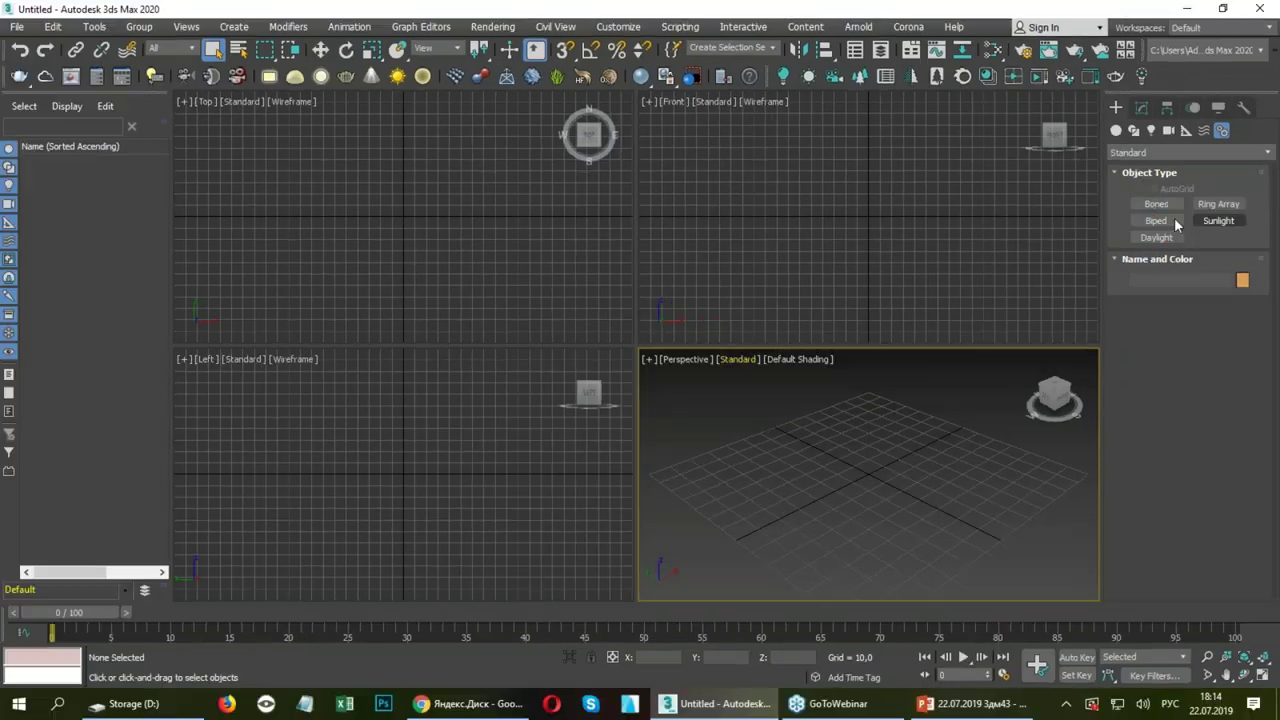
drag(405, 219, 412, 95)
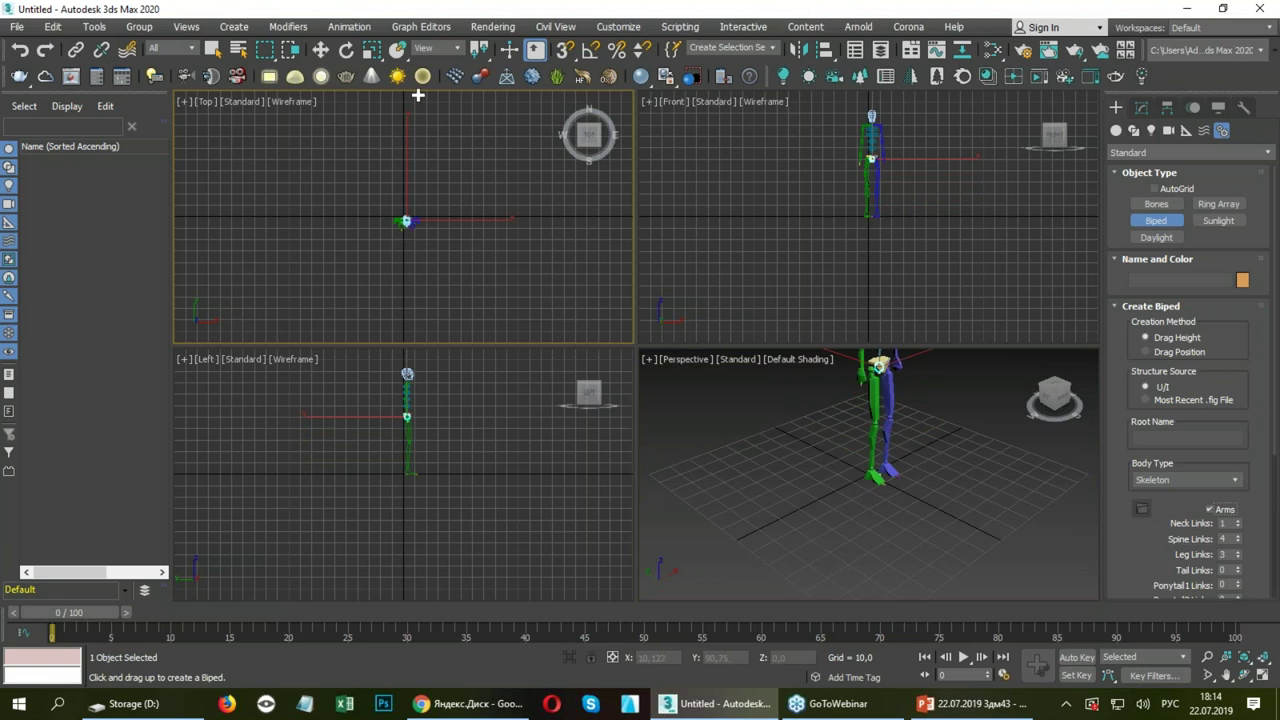
mouse_move(943, 437)
alt+middle_down()
mouse_move(663, 423)
mouse_move(895, 426)
alt+middle_up()
key(alt+w)
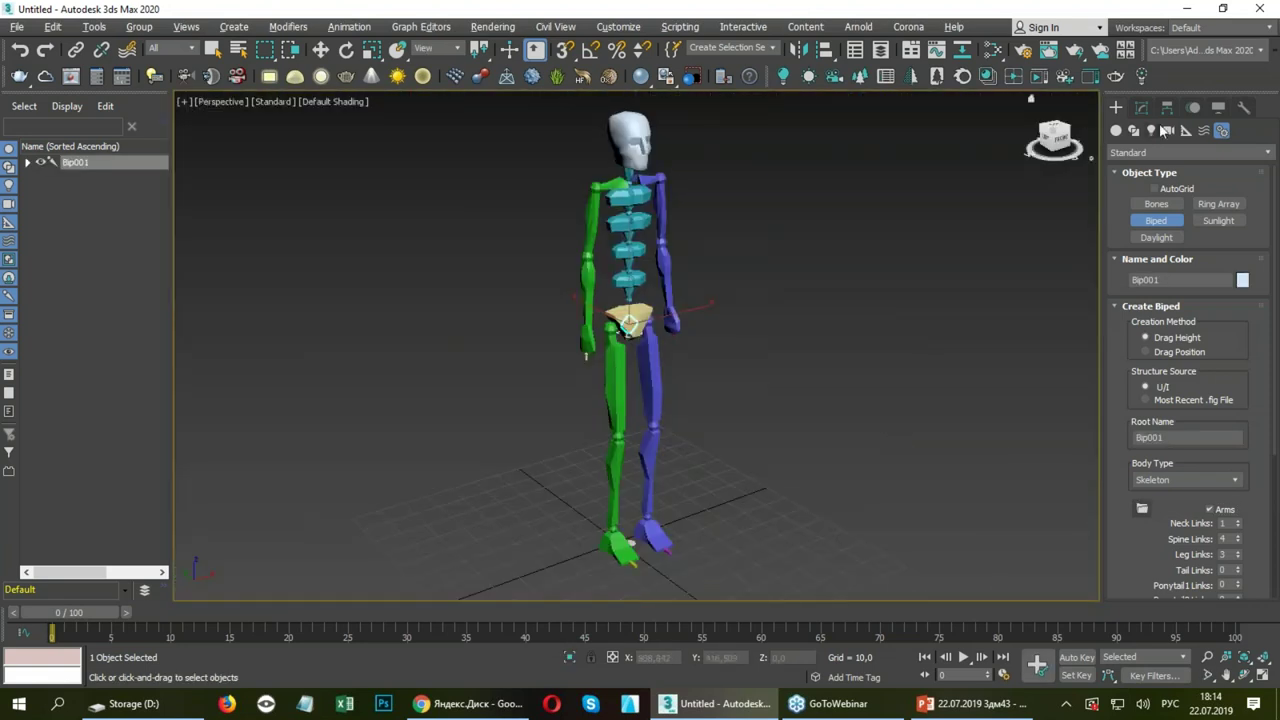
click(1143, 108)
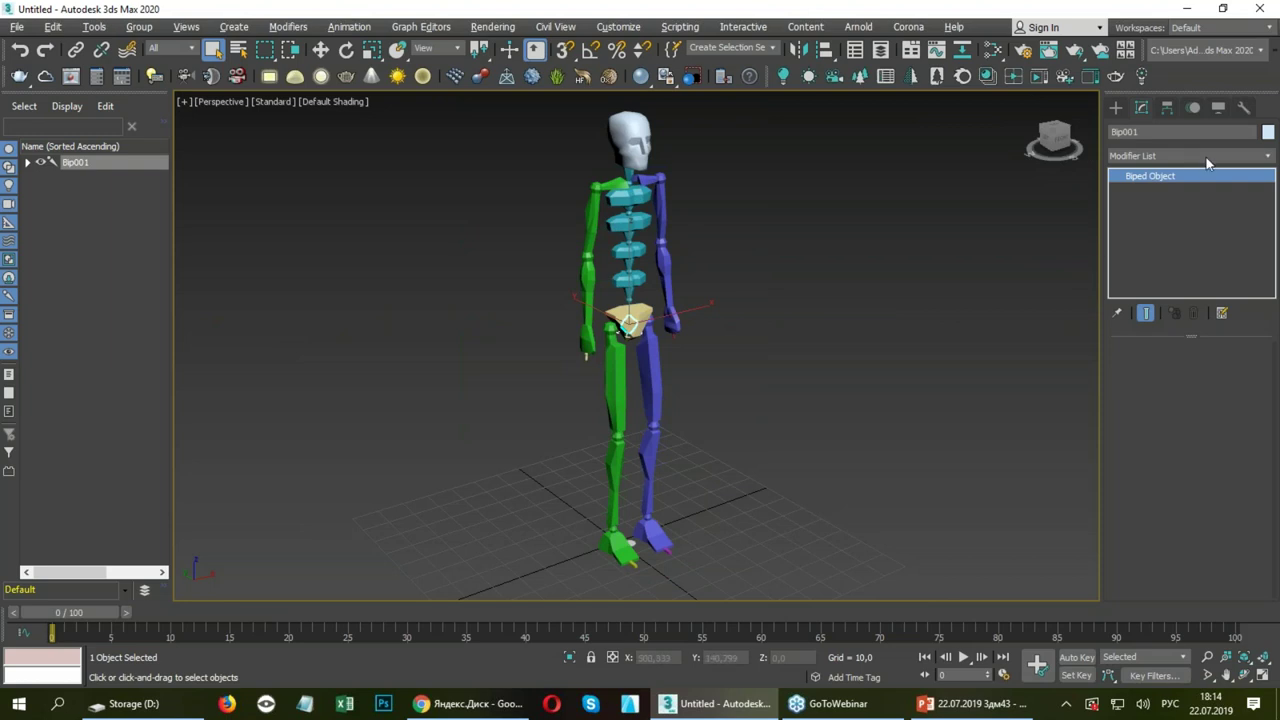
Enter Figure Mode in the Motion panel and raise the biped's Height to 185,683.
click(1199, 111)
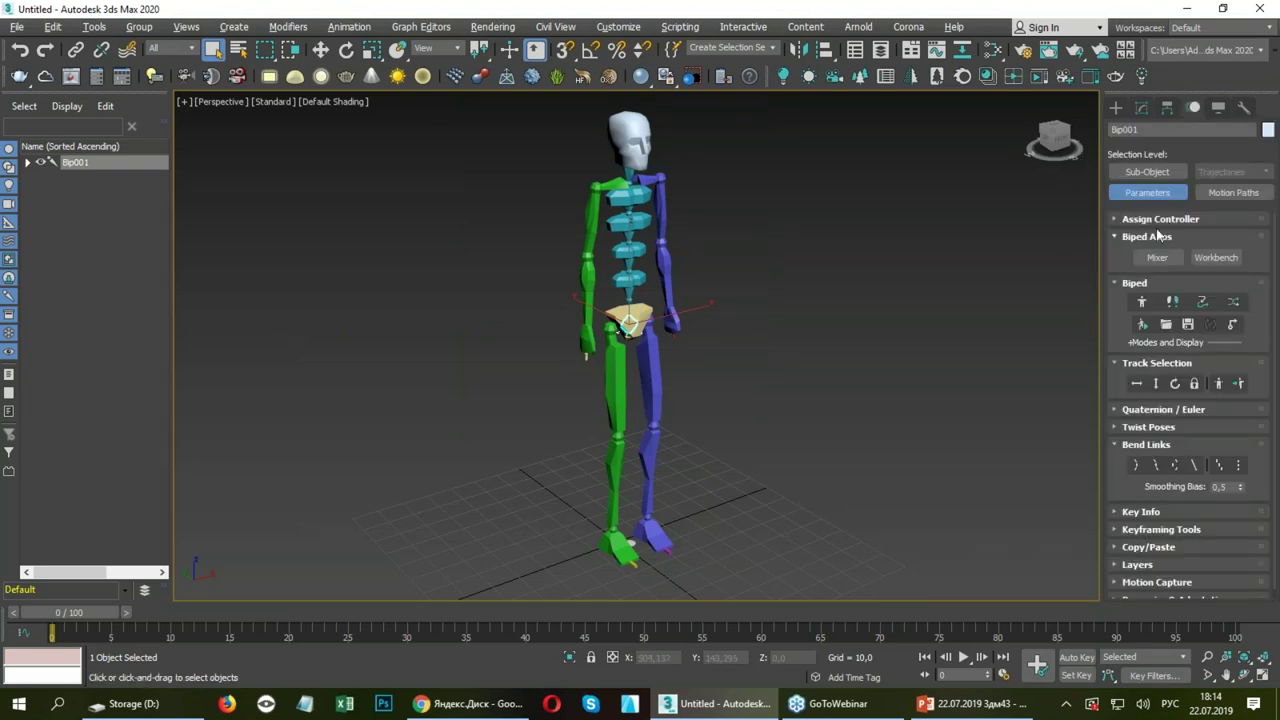
click(1141, 301)
alt+middle_drag(851, 363, 843, 339)
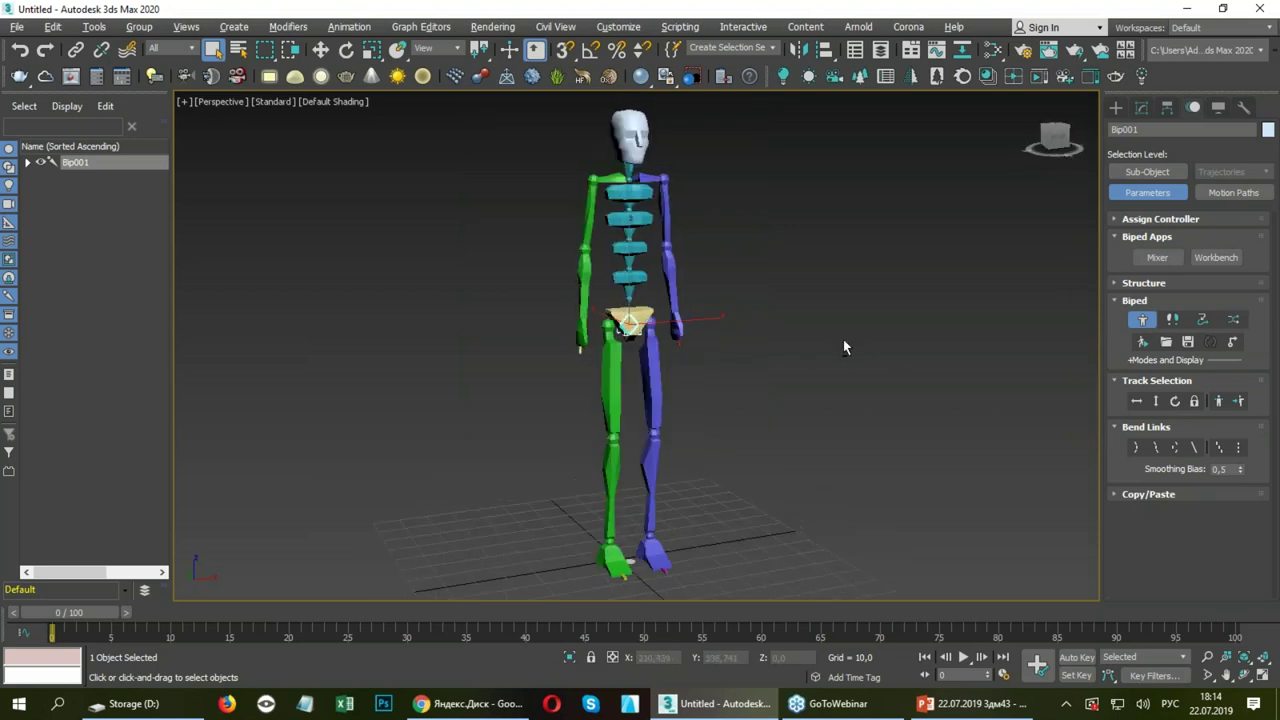
click(1141, 284)
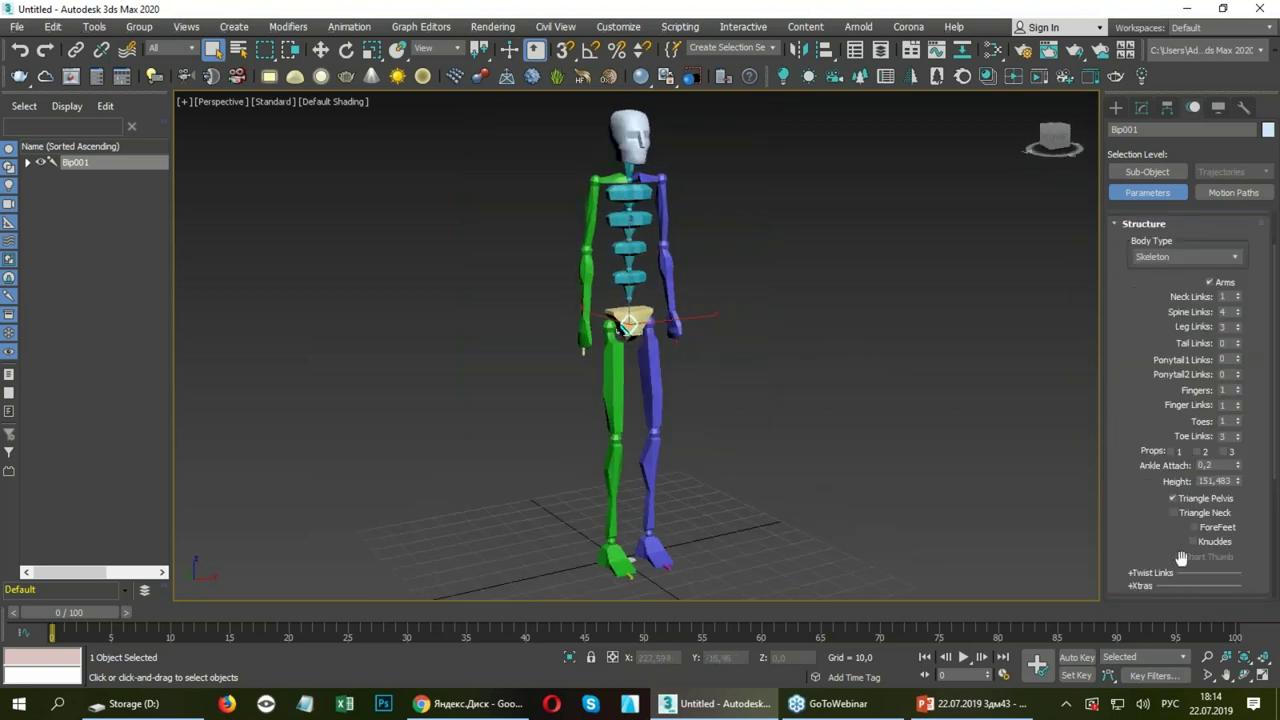
drag(1238, 481, 1239, 390)
scroll(789, 379, down, 2)
mouse_move(851, 371)
middle_down()
mouse_move(789, 379)
mouse_move(886, 371)
middle_up()
scroll(663, 349, up, 2)
scroll(669, 343, up, 3)
scroll(668, 345, up, 3)
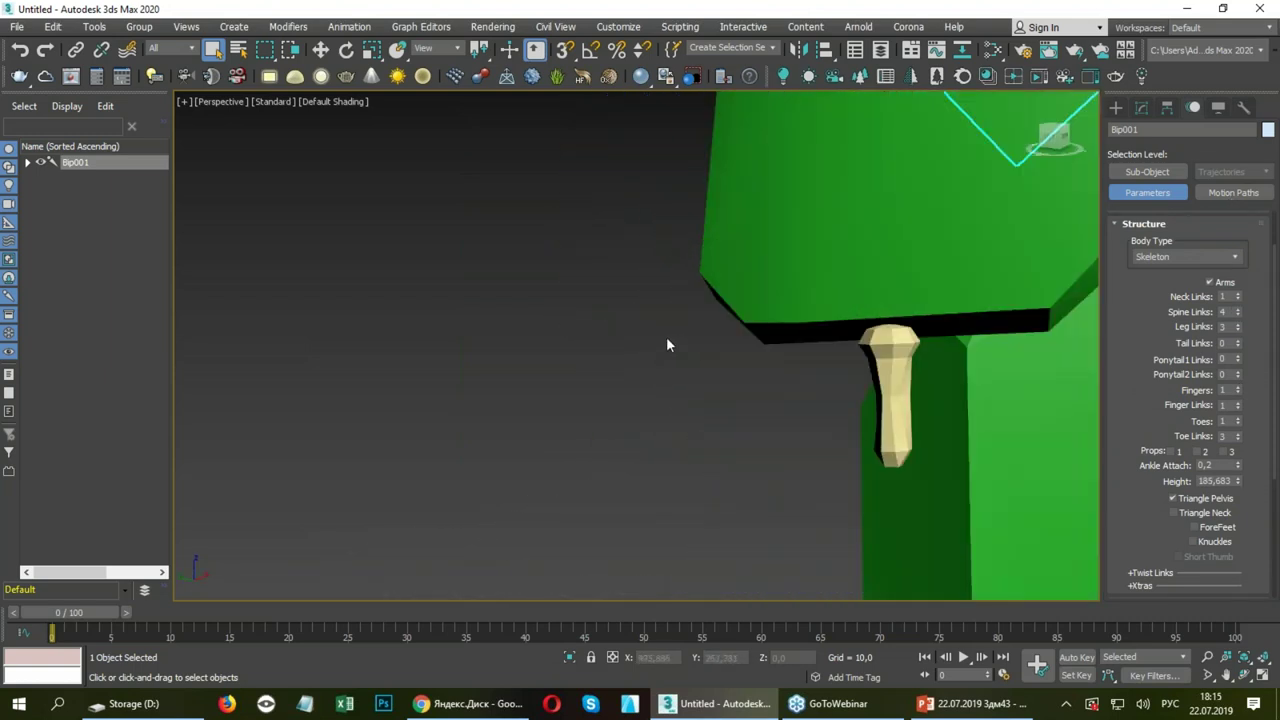
mouse_move(668, 345)
middle_down()
mouse_move(641, 332)
mouse_move(621, 122)
middle_up()
scroll(641, 332, down, 1)
scroll(687, 295, up, 3)
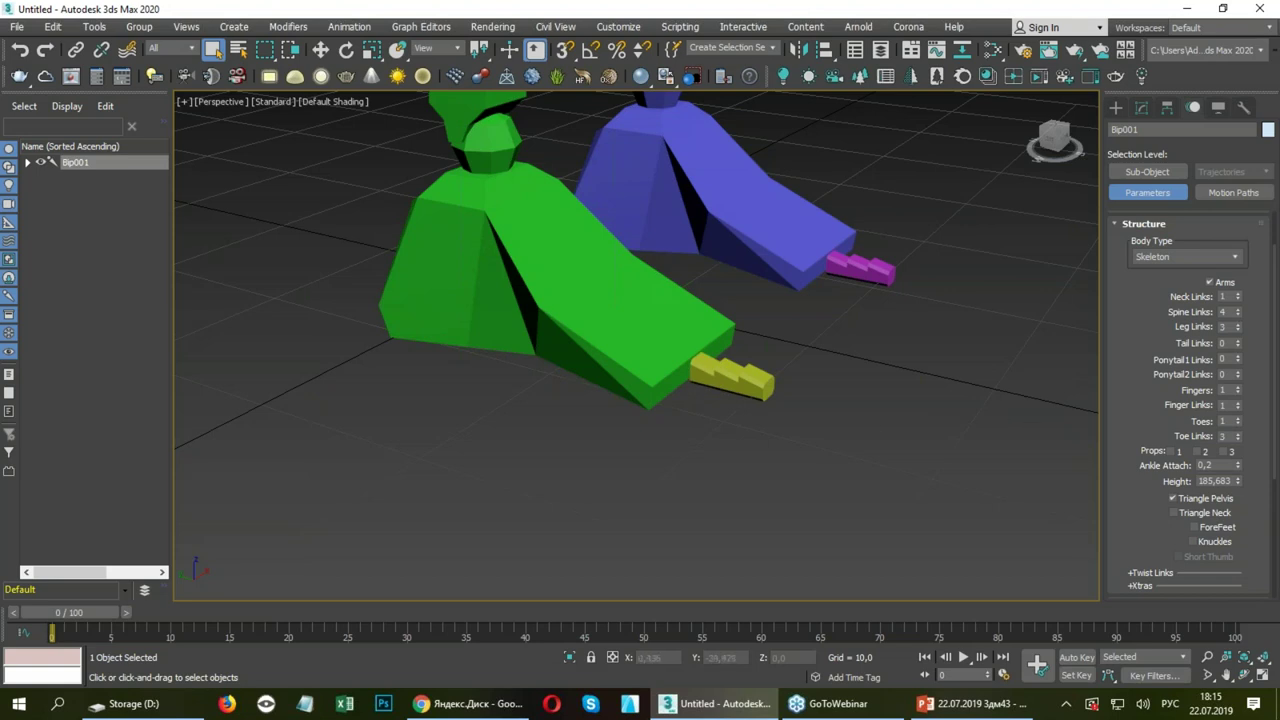
Reduce the toes to one link and scale both toes lengthwise along their Local X axis.
right_click(1238, 440)
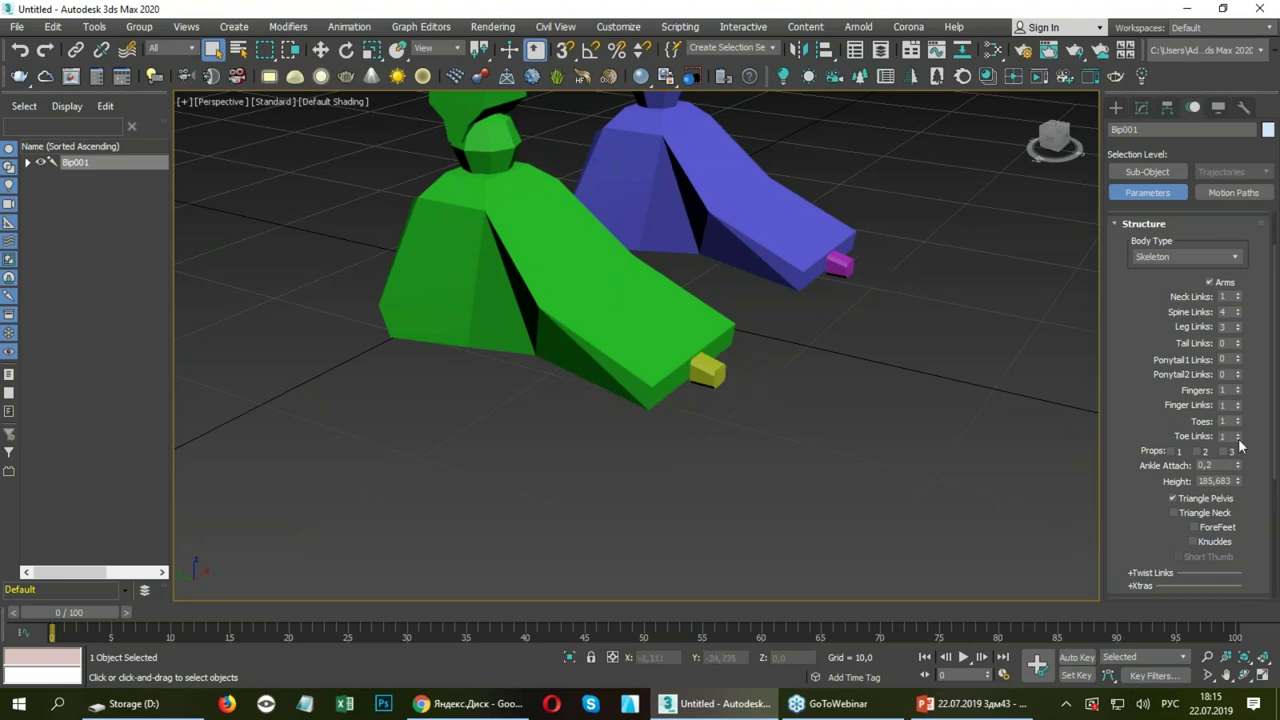
click(707, 372)
key(r)
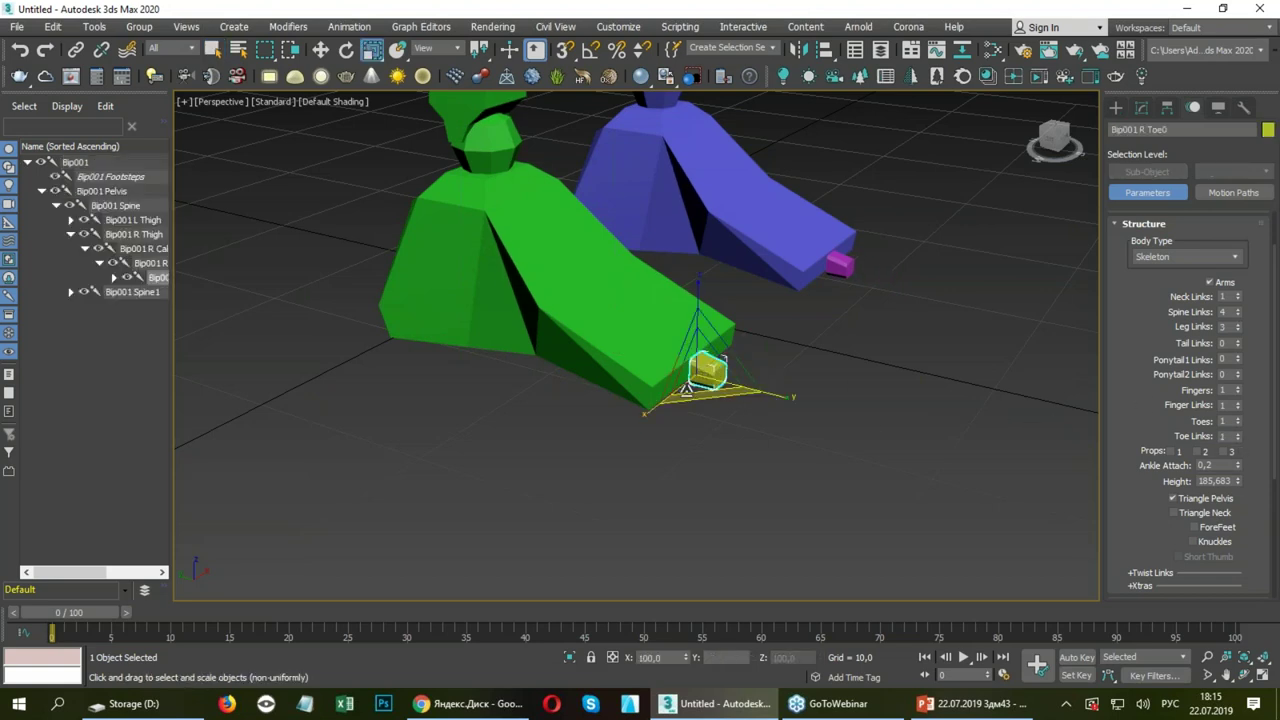
drag(637, 418, 771, 408)
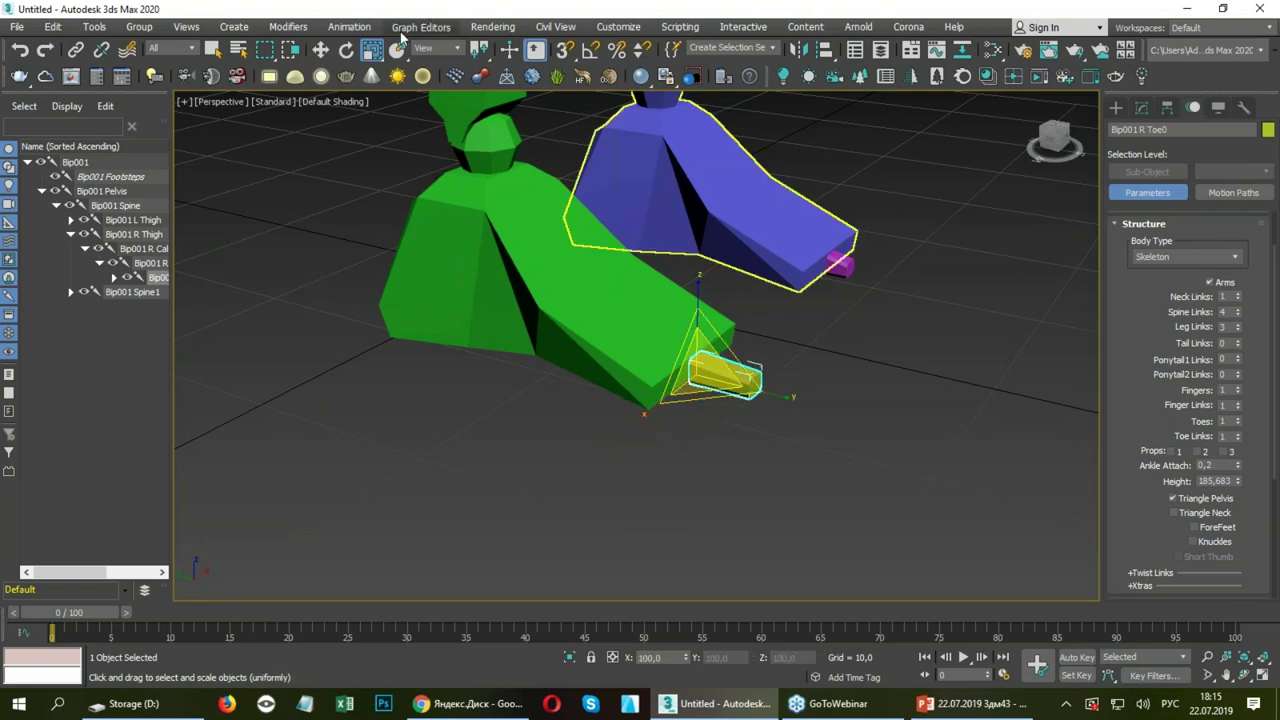
click(428, 49)
click(430, 104)
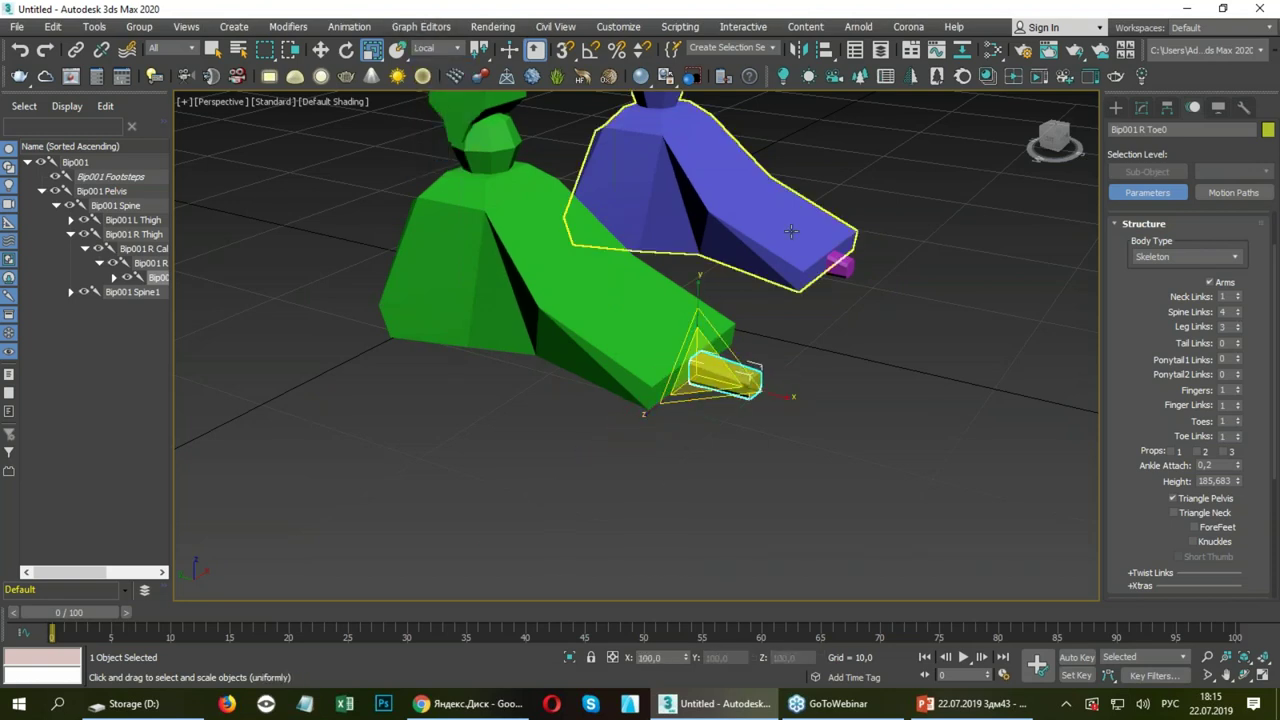
ctrl+click(838, 262)
mouse_move(904, 299)
mouse_down()
mouse_move(997, 297)
mouse_move(834, 302)
mouse_move(646, 430)
mouse_up()
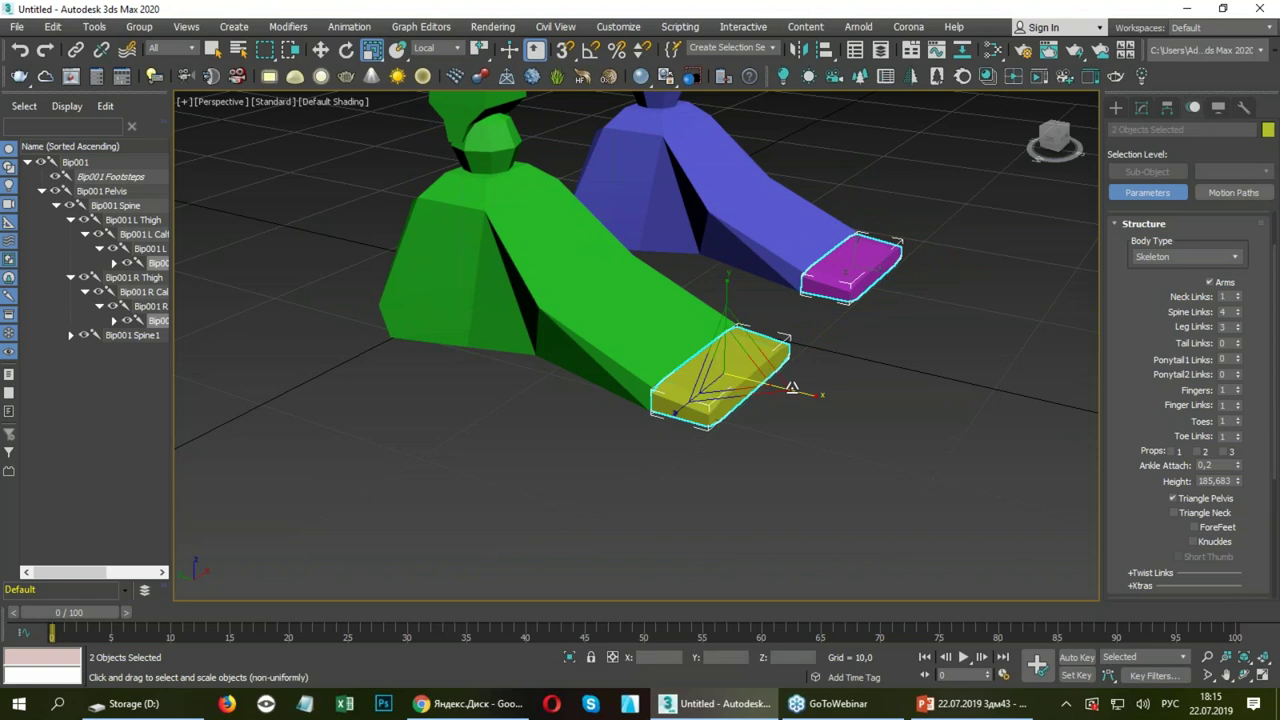
drag(801, 396, 815, 392)
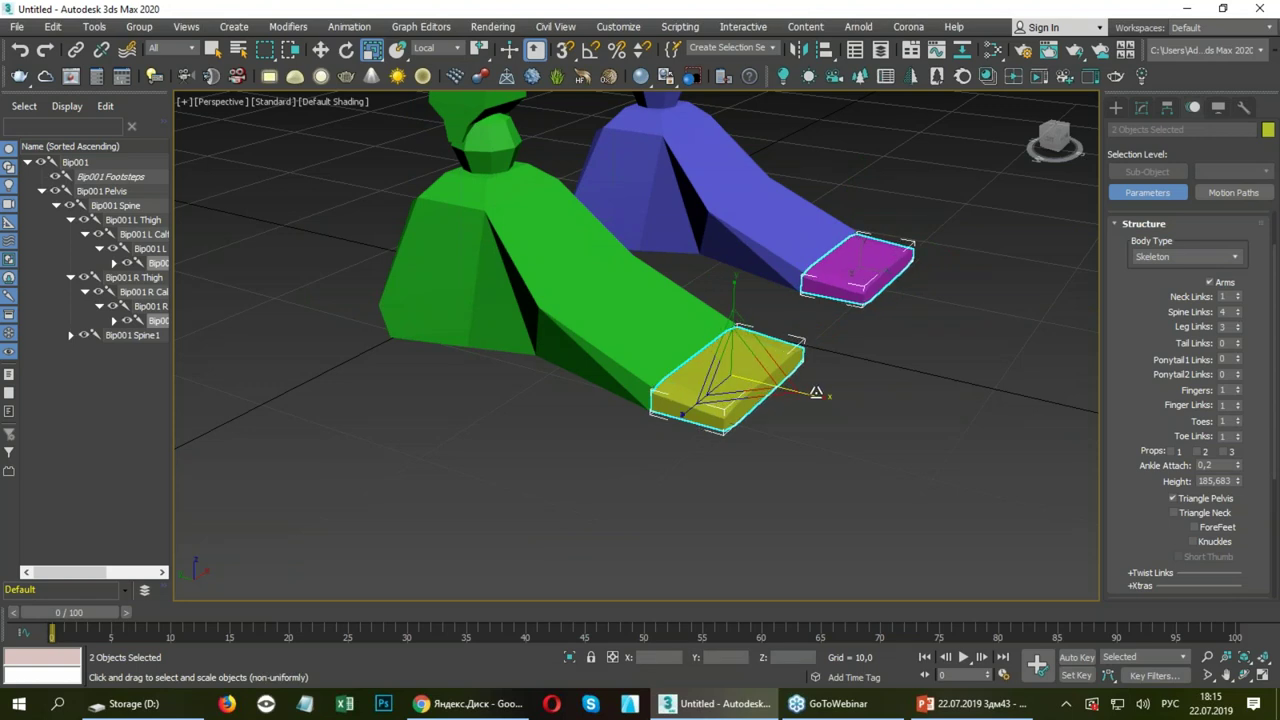
scroll(816, 392, down, 5)
mouse_move(816, 392)
alt+middle_down()
mouse_move(368, 507)
mouse_move(1000, 346)
alt+middle_up()
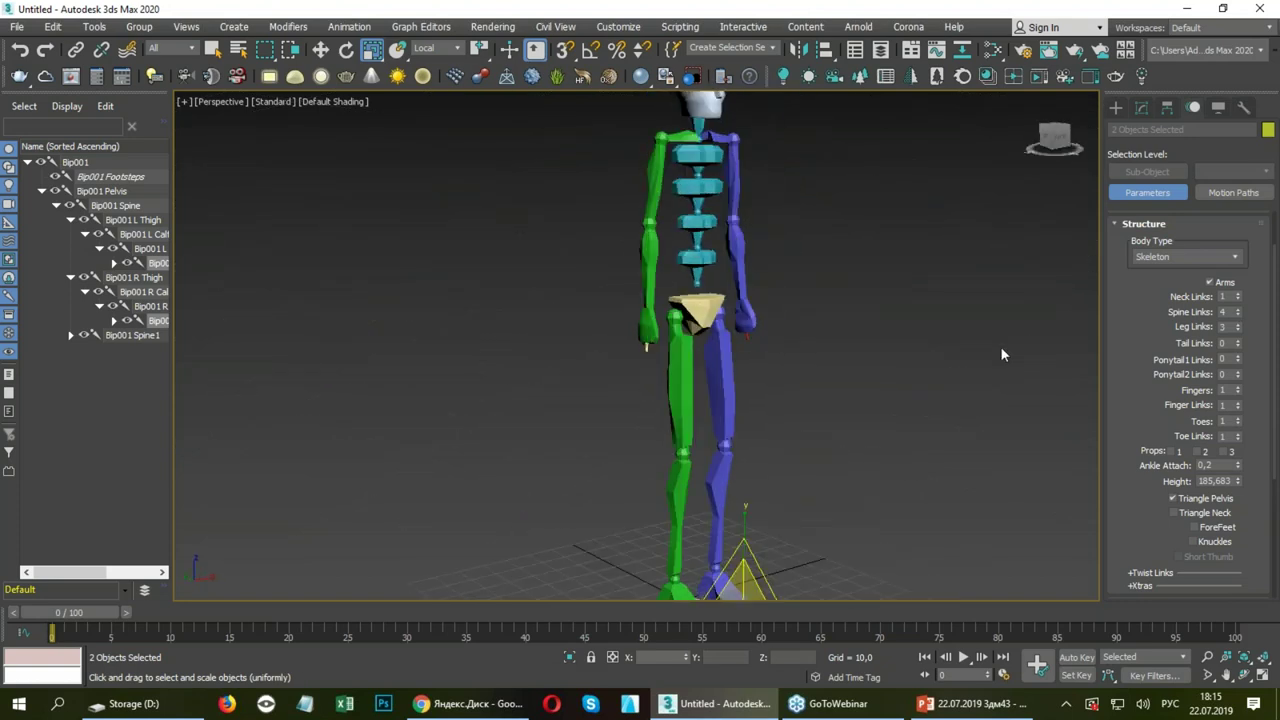
Set Fingers to 5 and Finger Links to 3, then select the biped's pelvis.
scroll(932, 216, up, 3)
scroll(932, 216, up, 3)
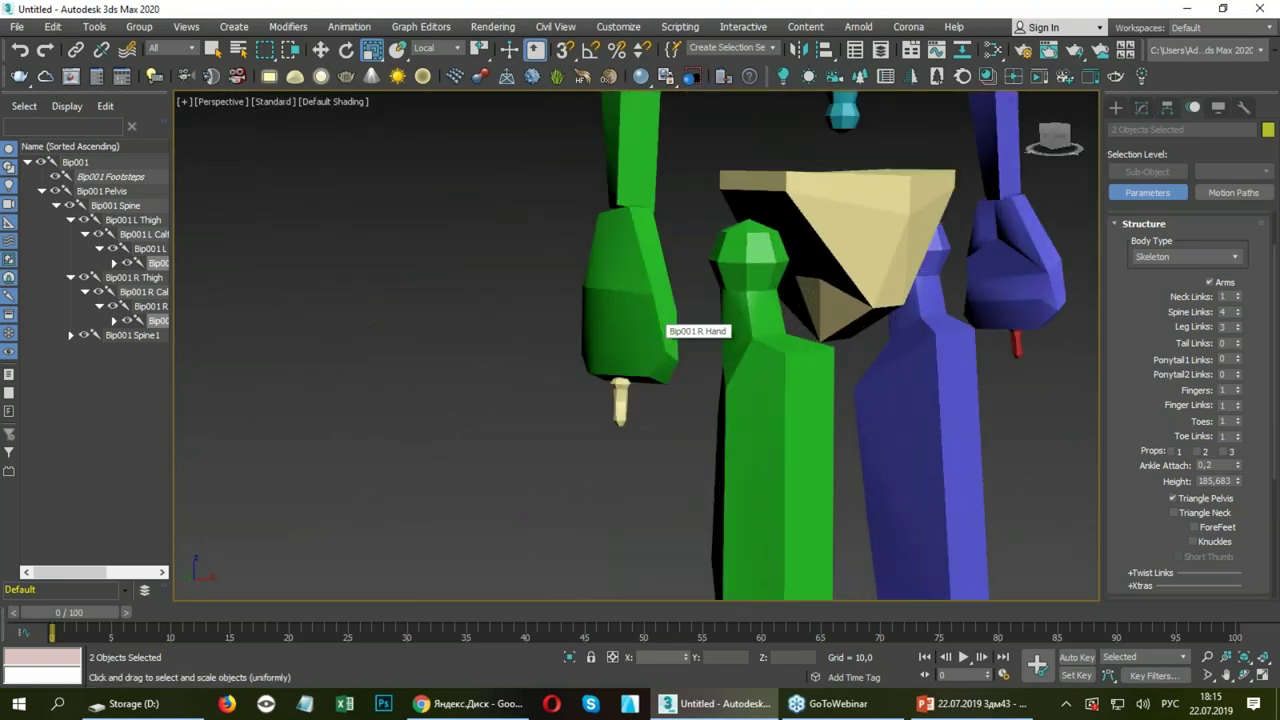
drag(1237, 386, 1237, 350)
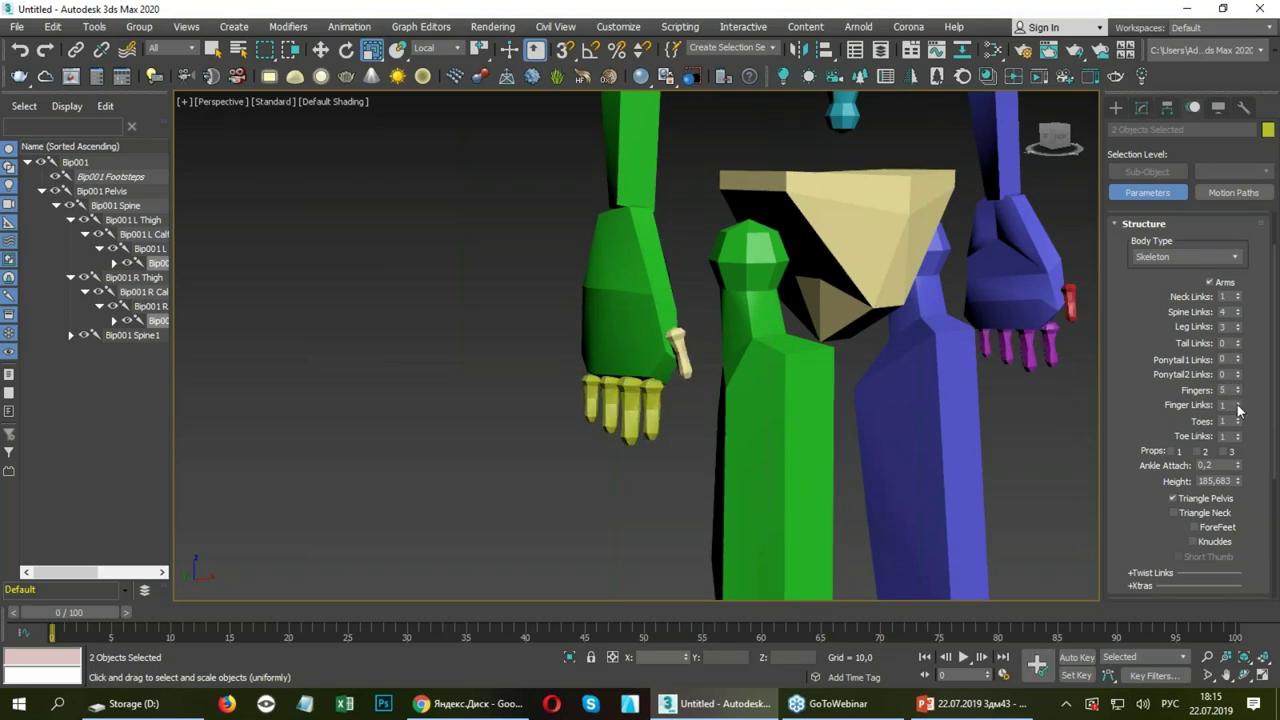
click(1238, 405)
click(1238, 405)
scroll(700, 380, down, 10)
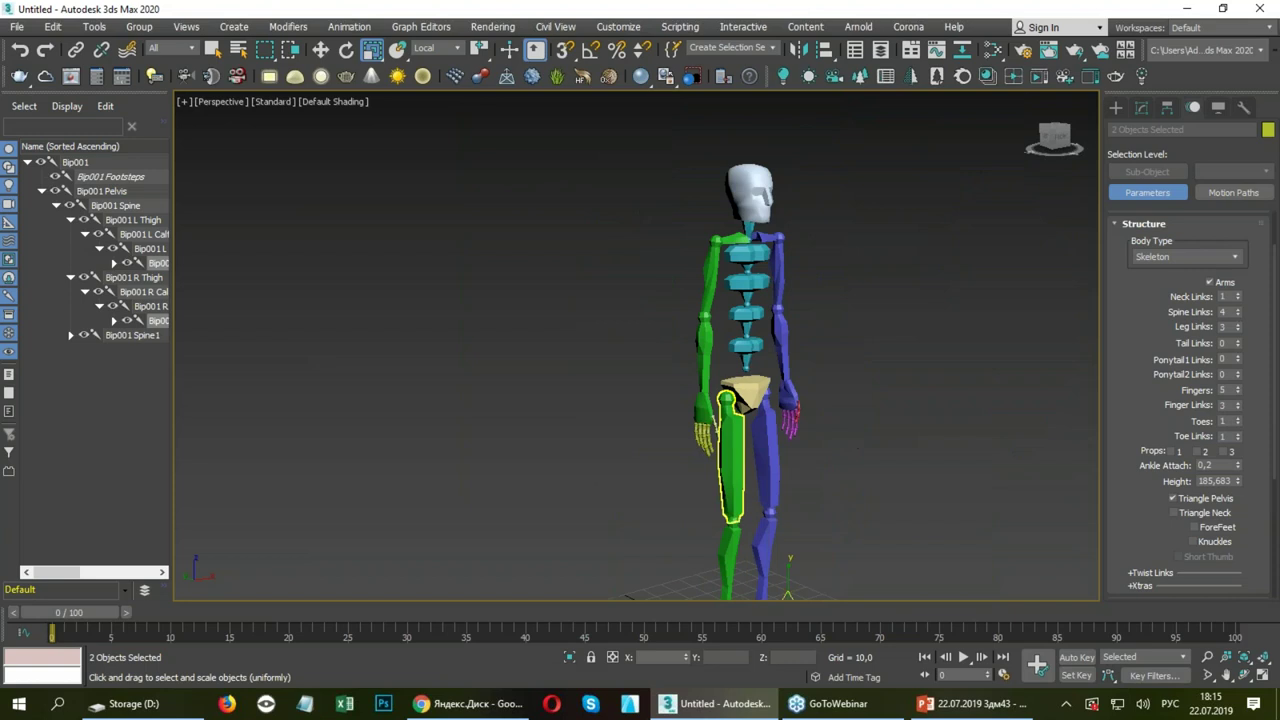
mouse_move(483, 371)
alt+middle_down()
mouse_move(860, 382)
mouse_move(823, 303)
mouse_move(766, 304)
alt+middle_up()
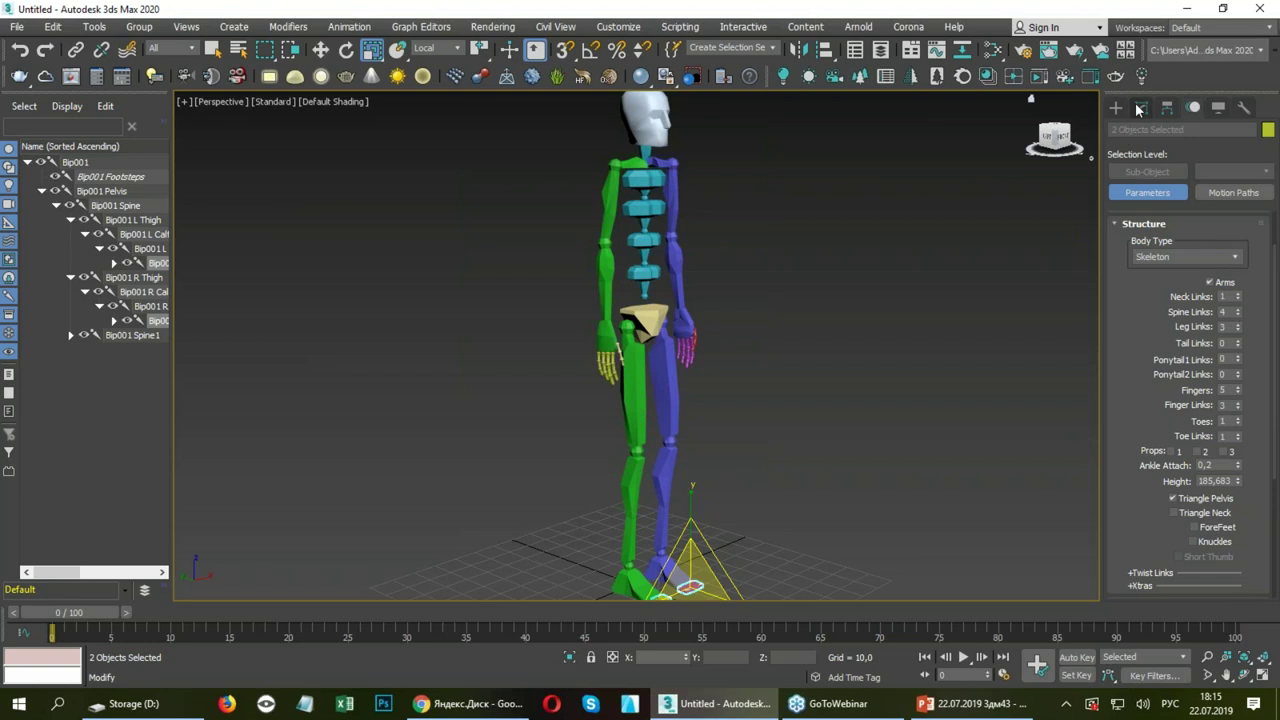
click(856, 284)
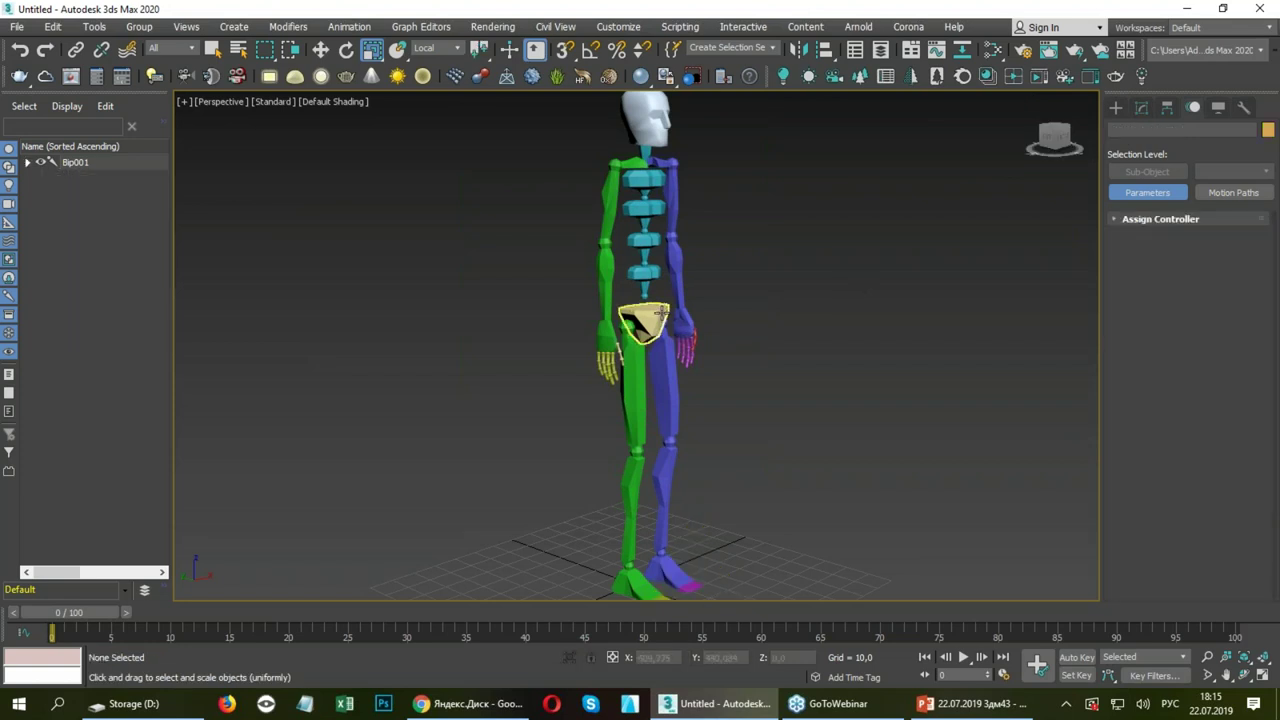
click(660, 314)
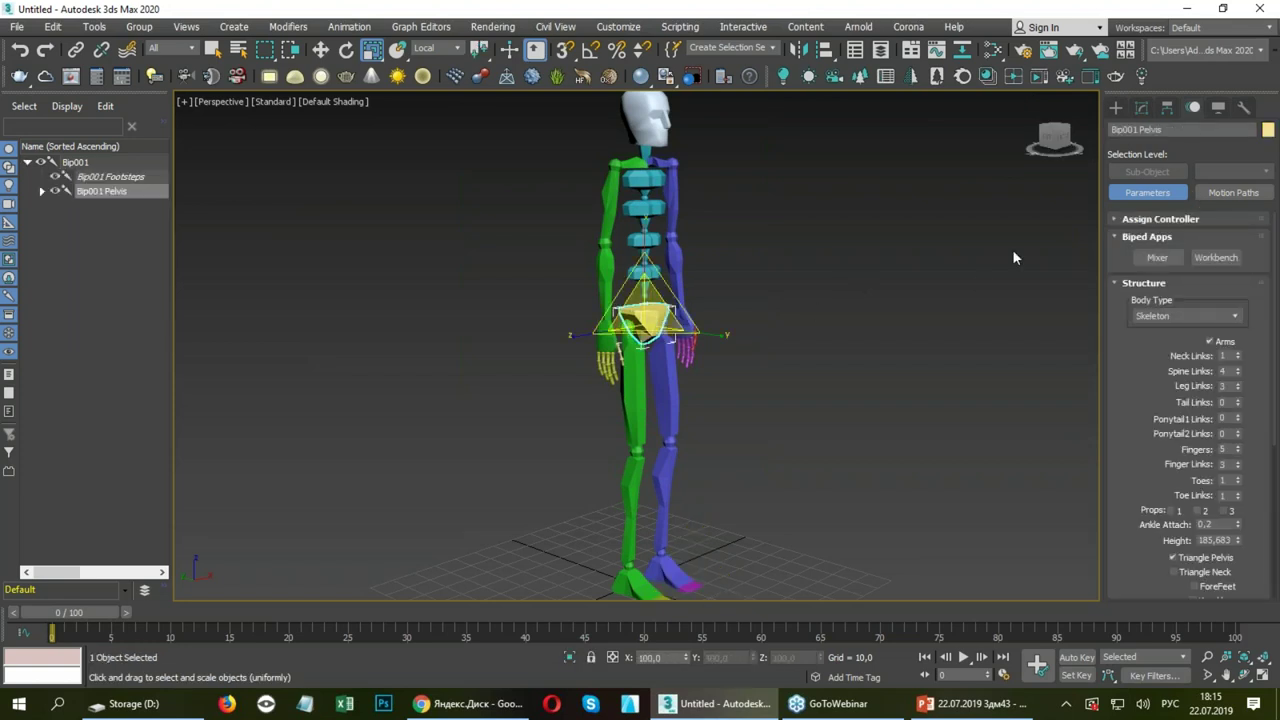
Collapse the Motion panel rollouts and turn off Figure Mode.
key(w)
scroll(724, 330, down, 2)
scroll(724, 338, down, 3)
alt+middle_drag(724, 338, 723, 300)
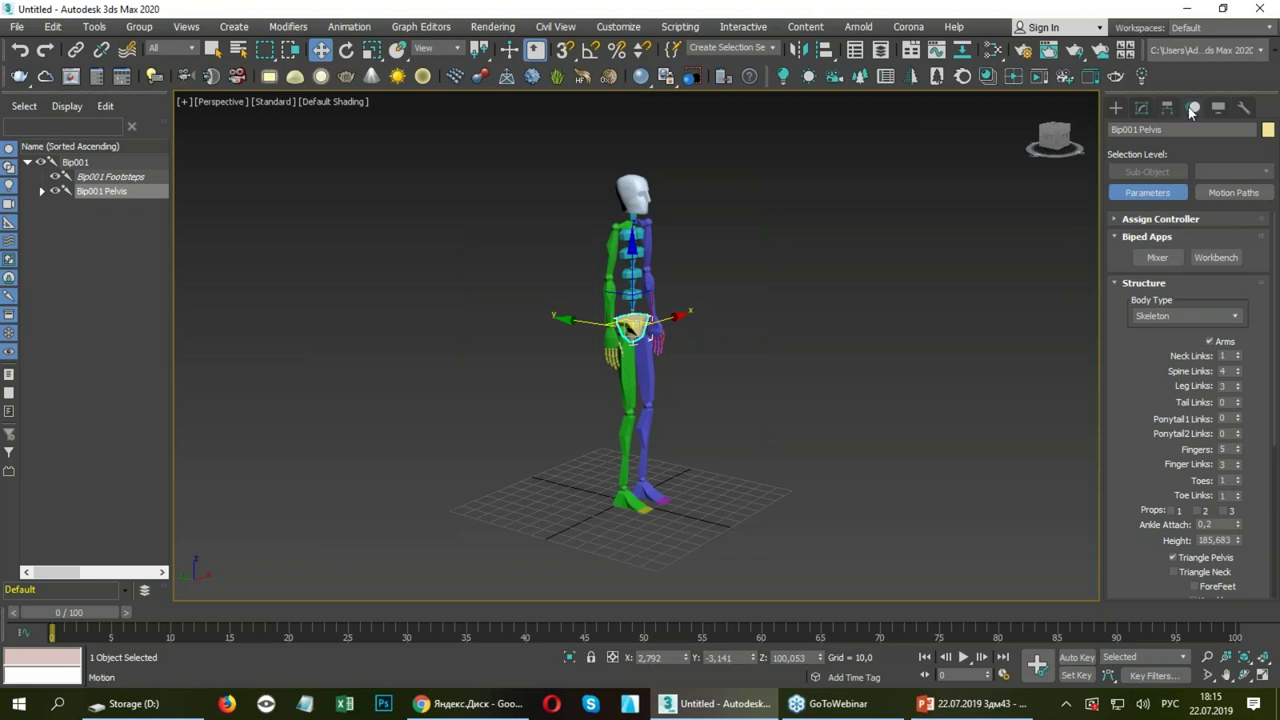
click(1150, 220)
click(1148, 220)
click(1142, 237)
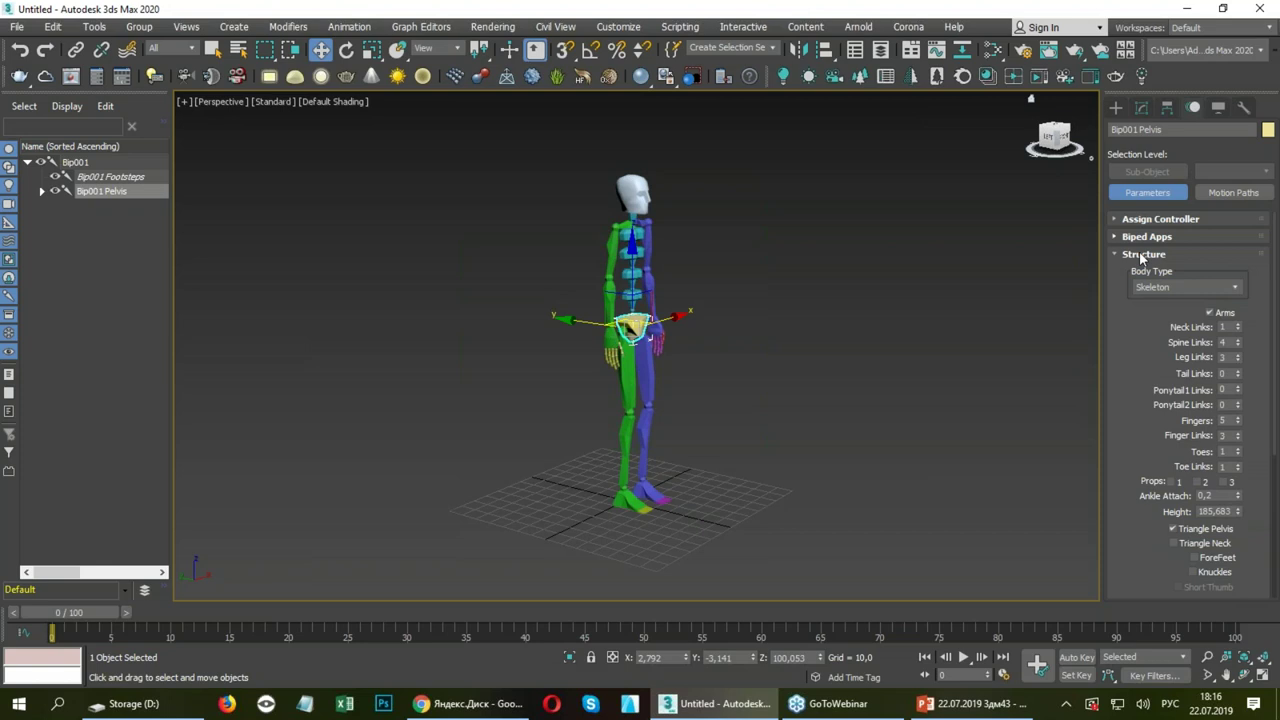
click(1141, 254)
click(1141, 290)
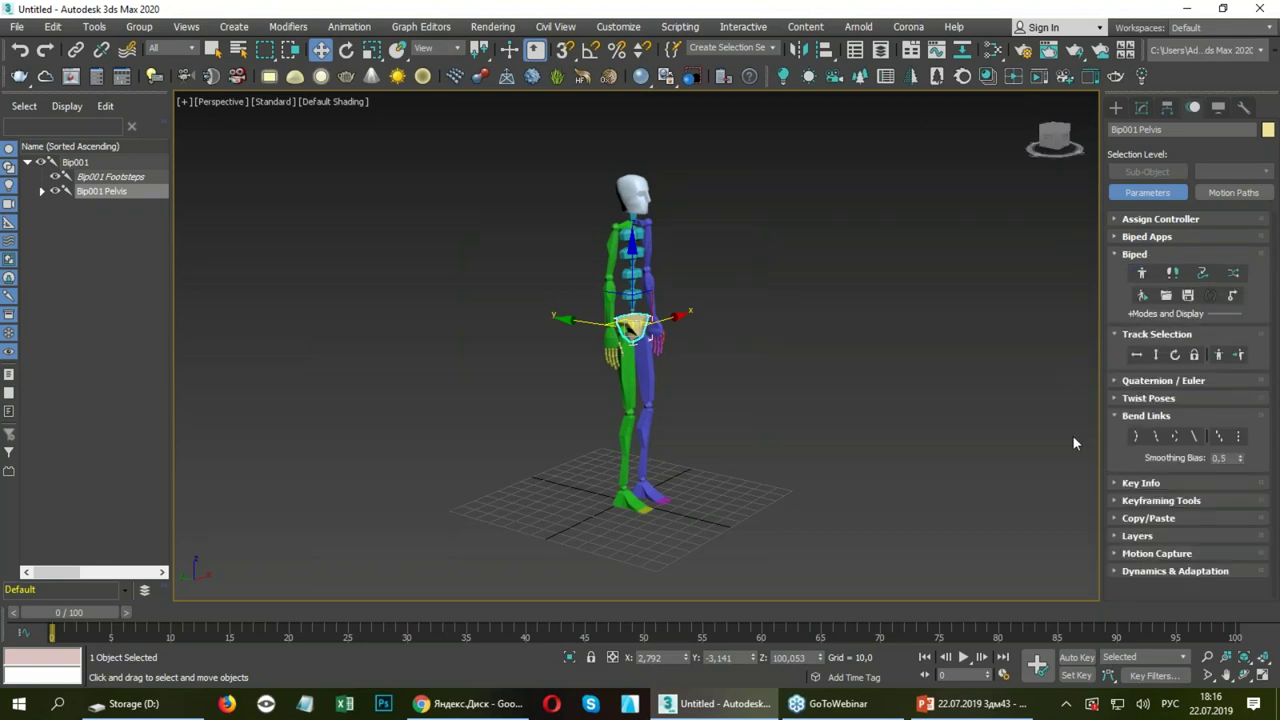
Create animation layer Layer 1 in the Layers rollout and make it the active layer.
click(1137, 536)
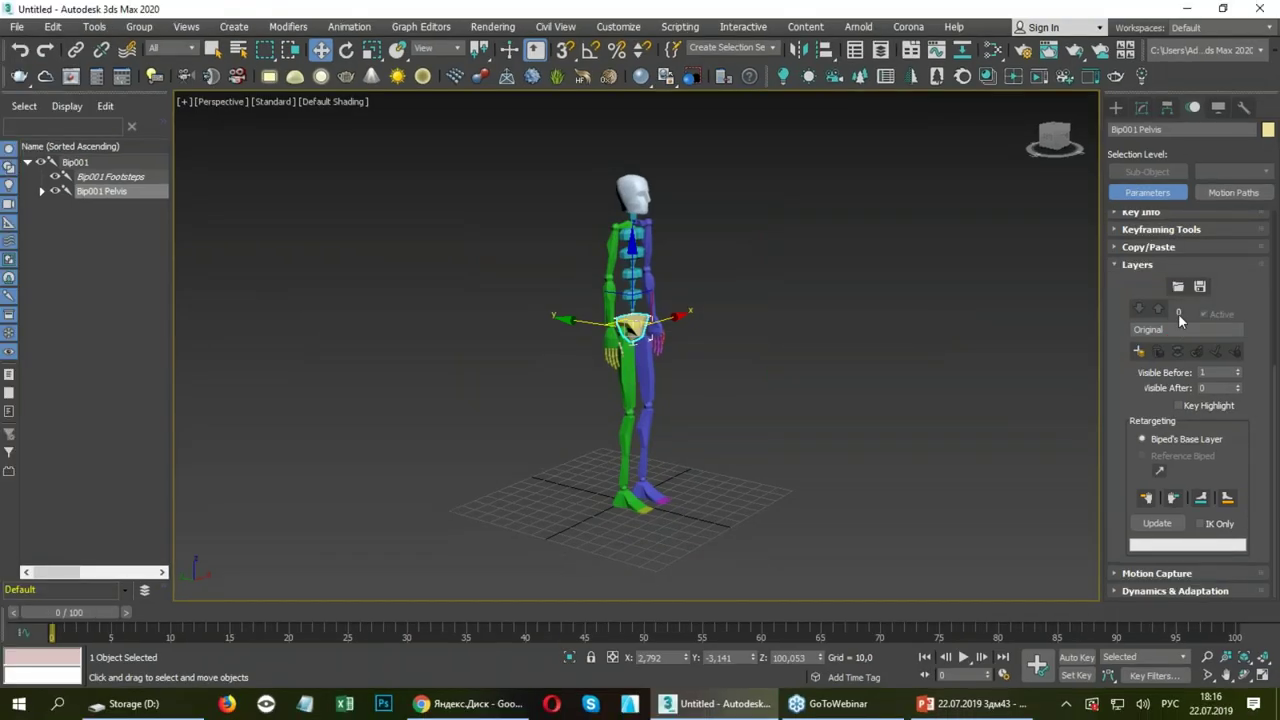
click(1138, 352)
click(1140, 311)
click(1158, 310)
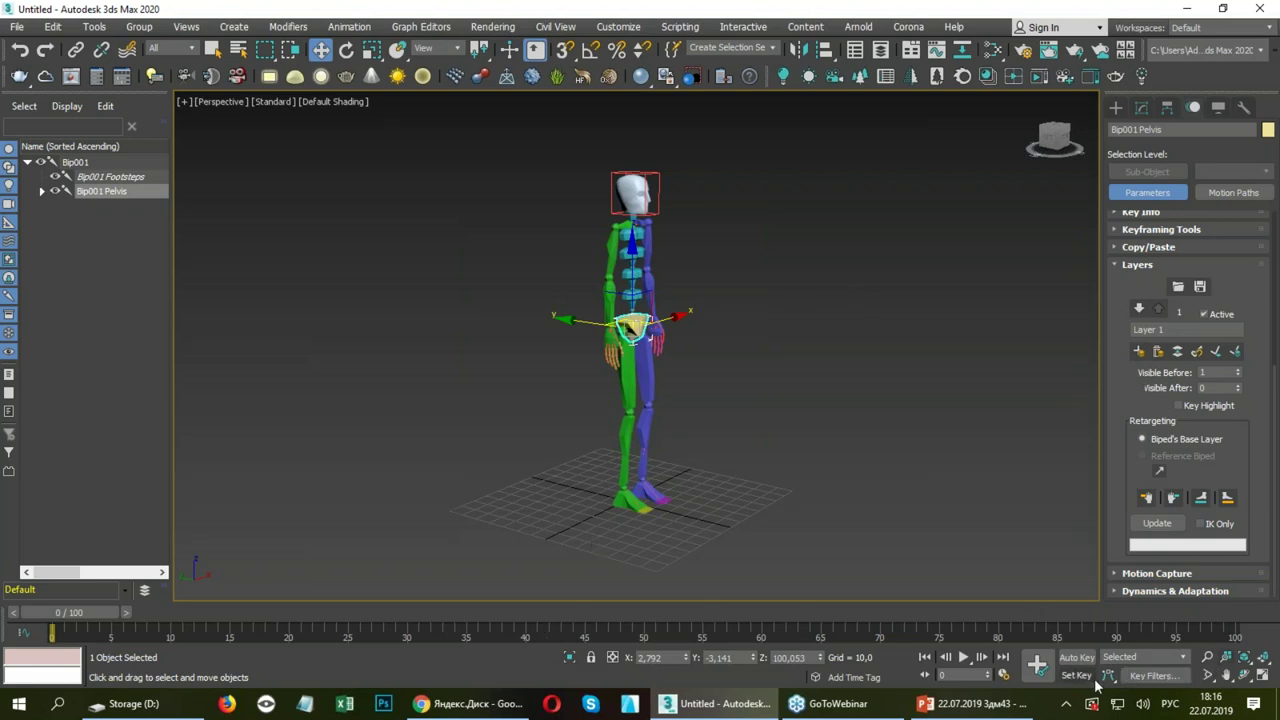
click(1004, 676)
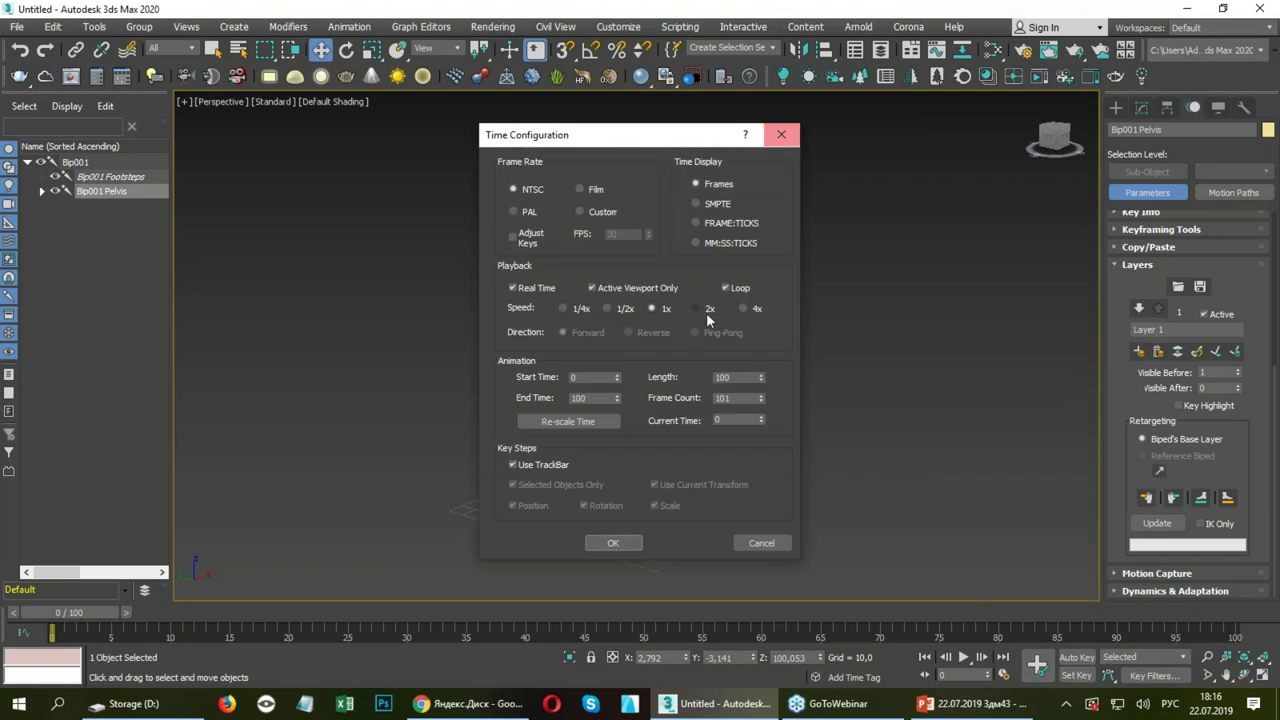
text(300)
Set the animation length to 300 frames and turn on Auto Key.
key(Return)
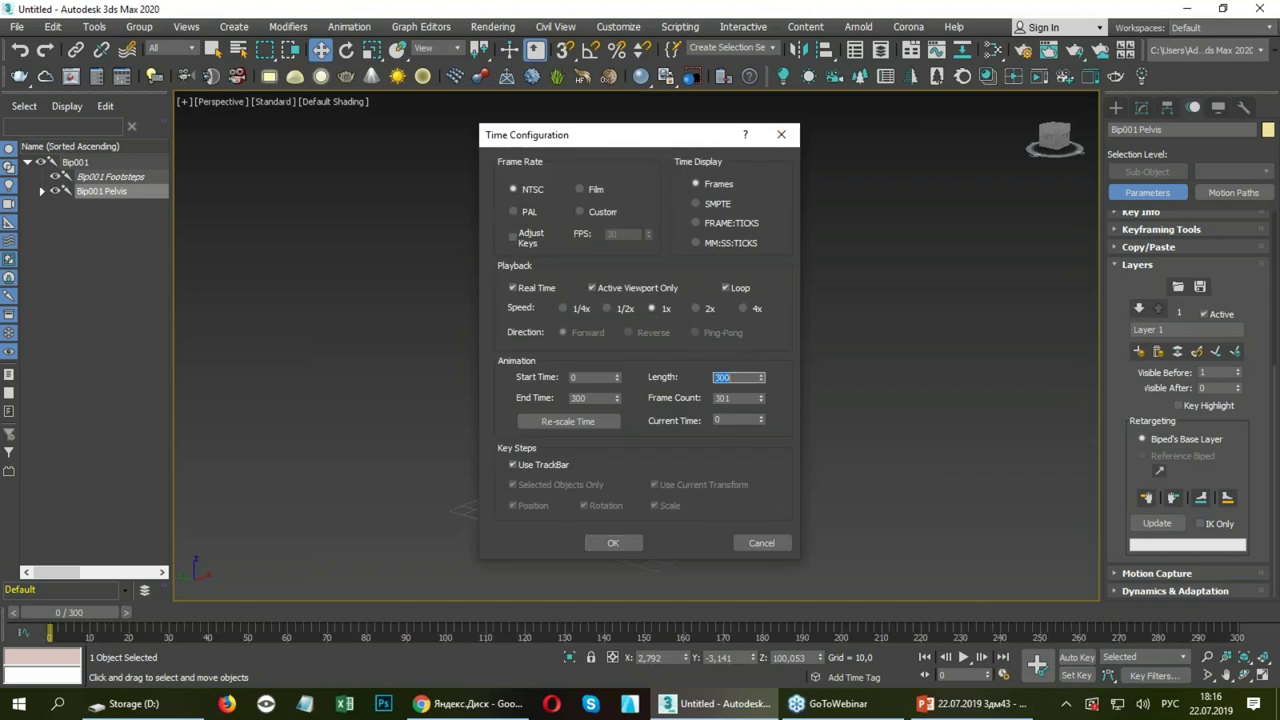
click(601, 549)
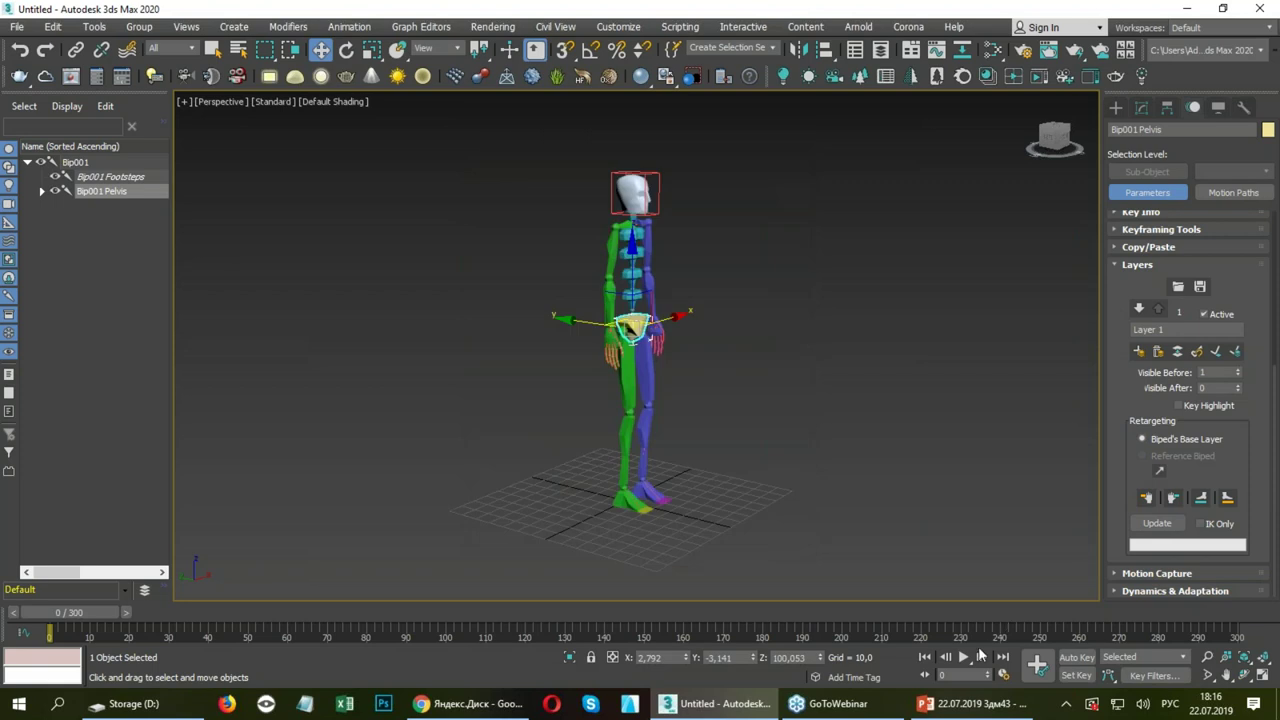
click(1068, 658)
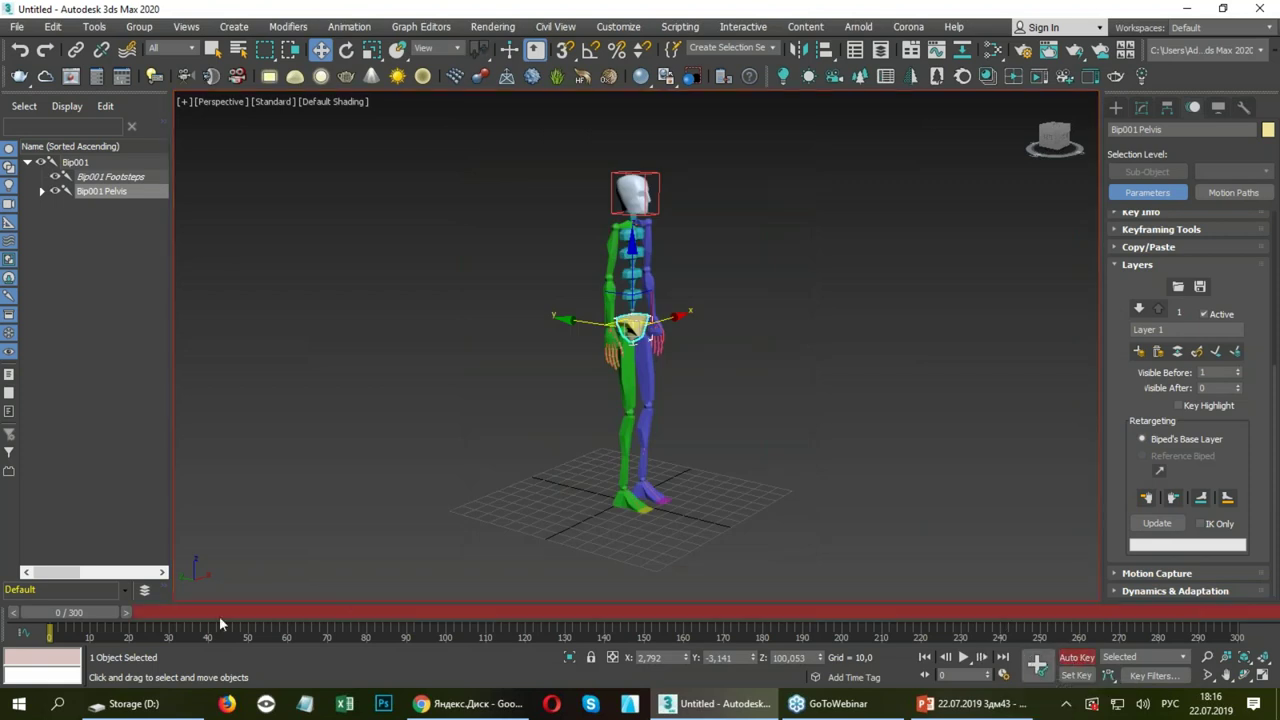
At frame 39, raise the right hand, push it forward and twist it about 49 degrees.
drag(103, 612, 249, 612)
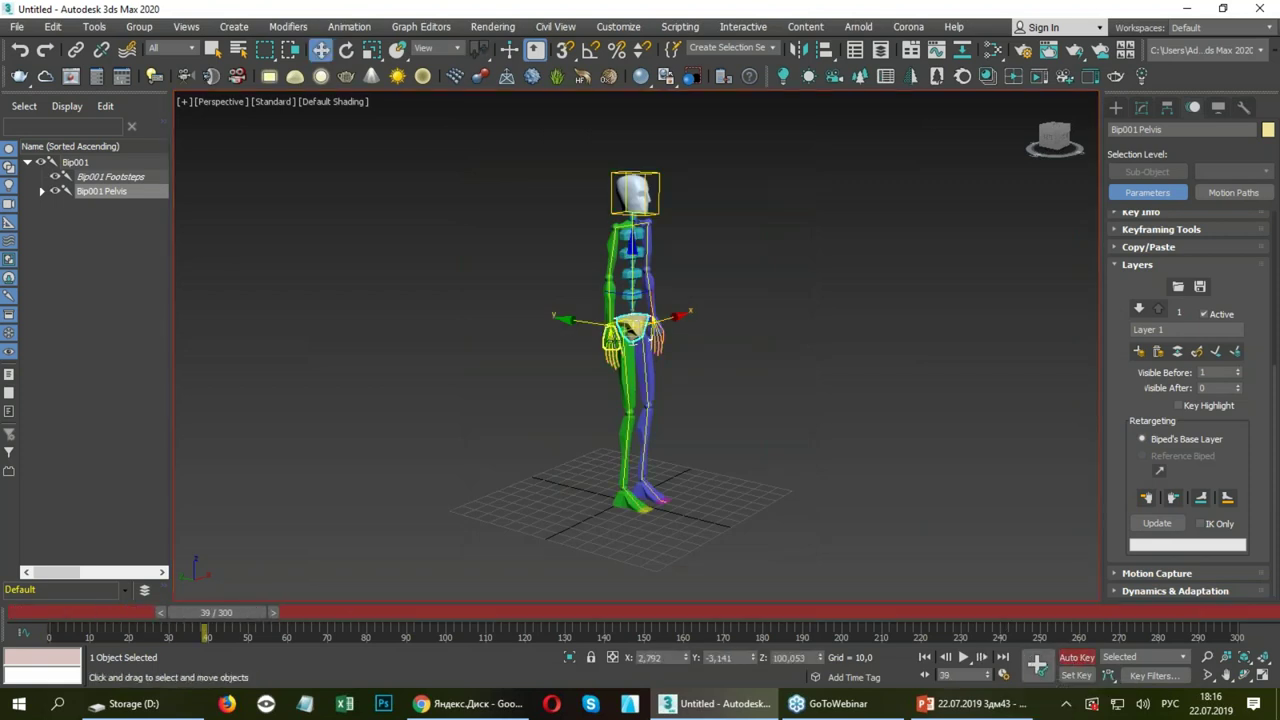
click(580, 335)
click(605, 345)
scroll(613, 316, up, 5)
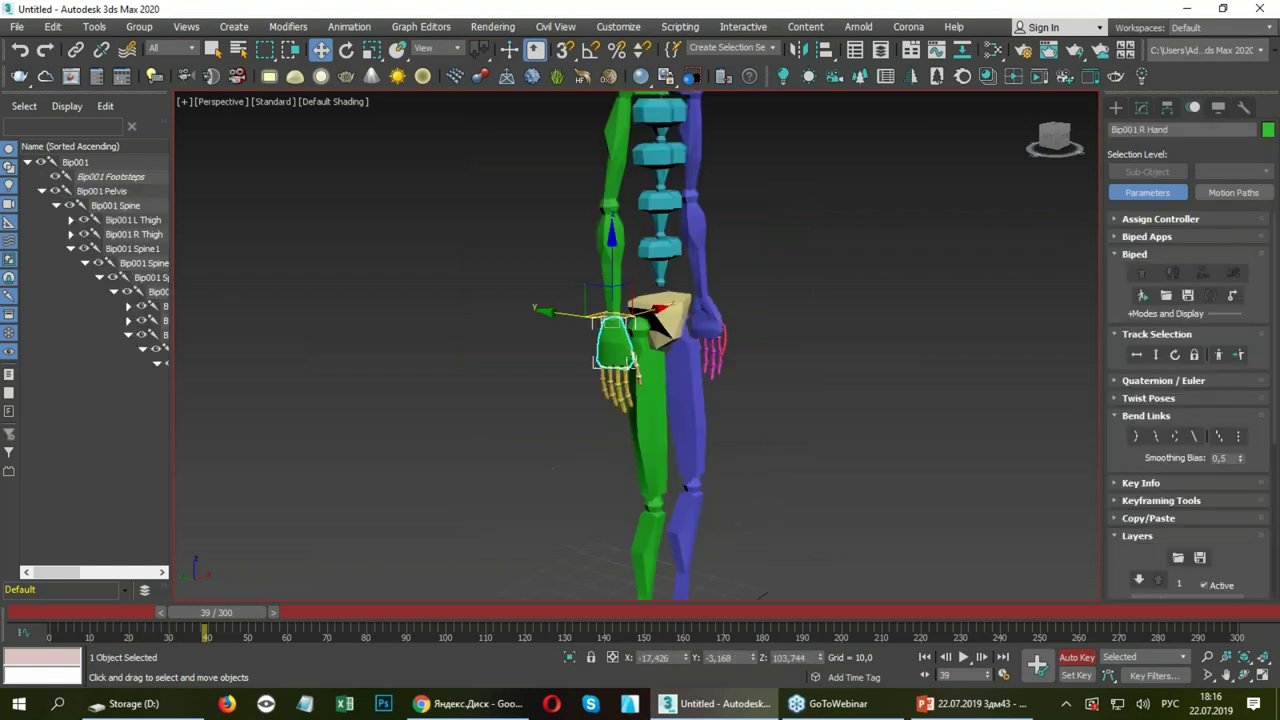
drag(613, 316, 633, 257)
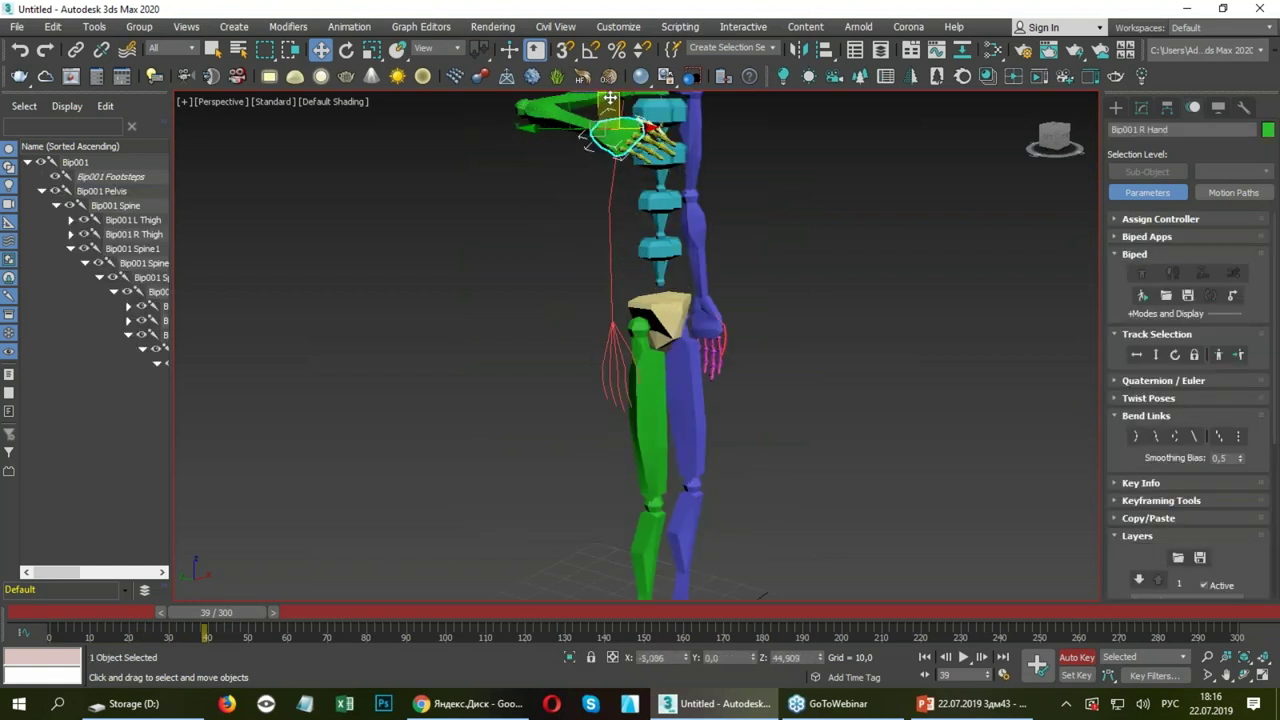
middle_drag(633, 257, 658, 372)
mouse_move(618, 325)
mouse_down()
mouse_move(582, 233)
mouse_move(645, 315)
mouse_up()
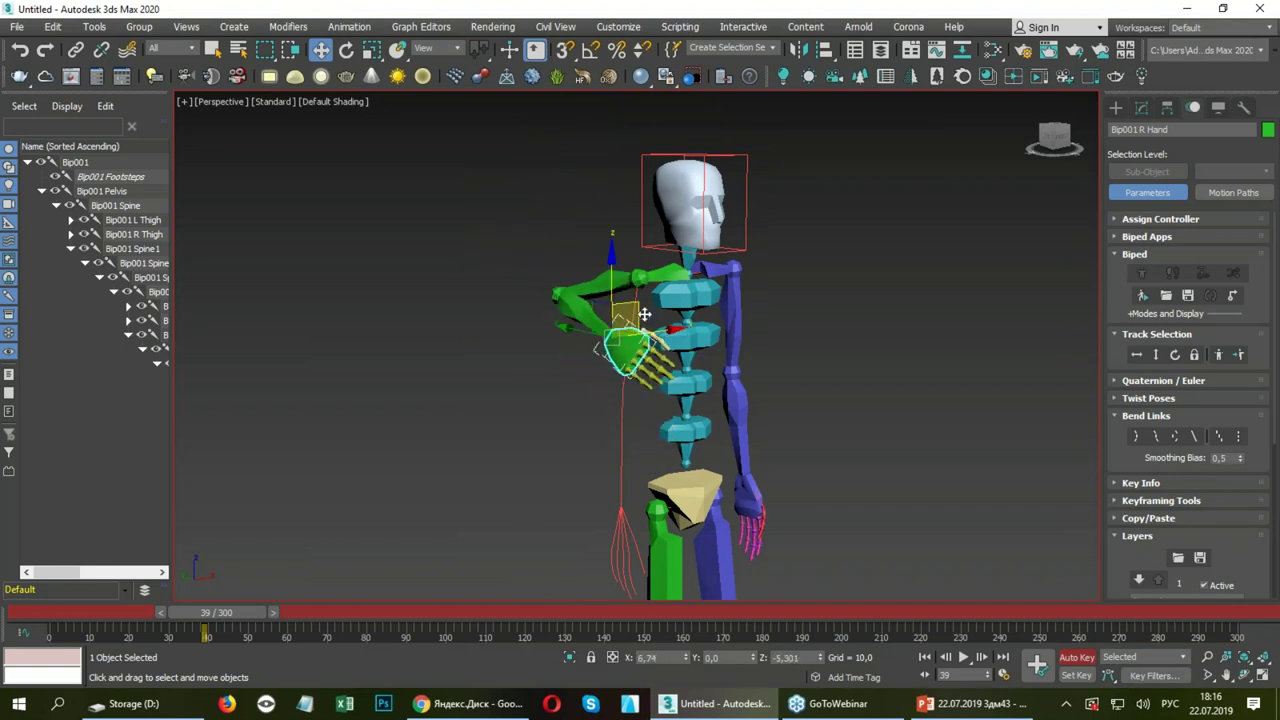
alt+middle_drag(644, 315, 734, 317)
mouse_move(565, 360)
mouse_down()
mouse_move(730, 305)
mouse_move(755, 255)
mouse_move(739, 259)
mouse_move(802, 259)
mouse_up()
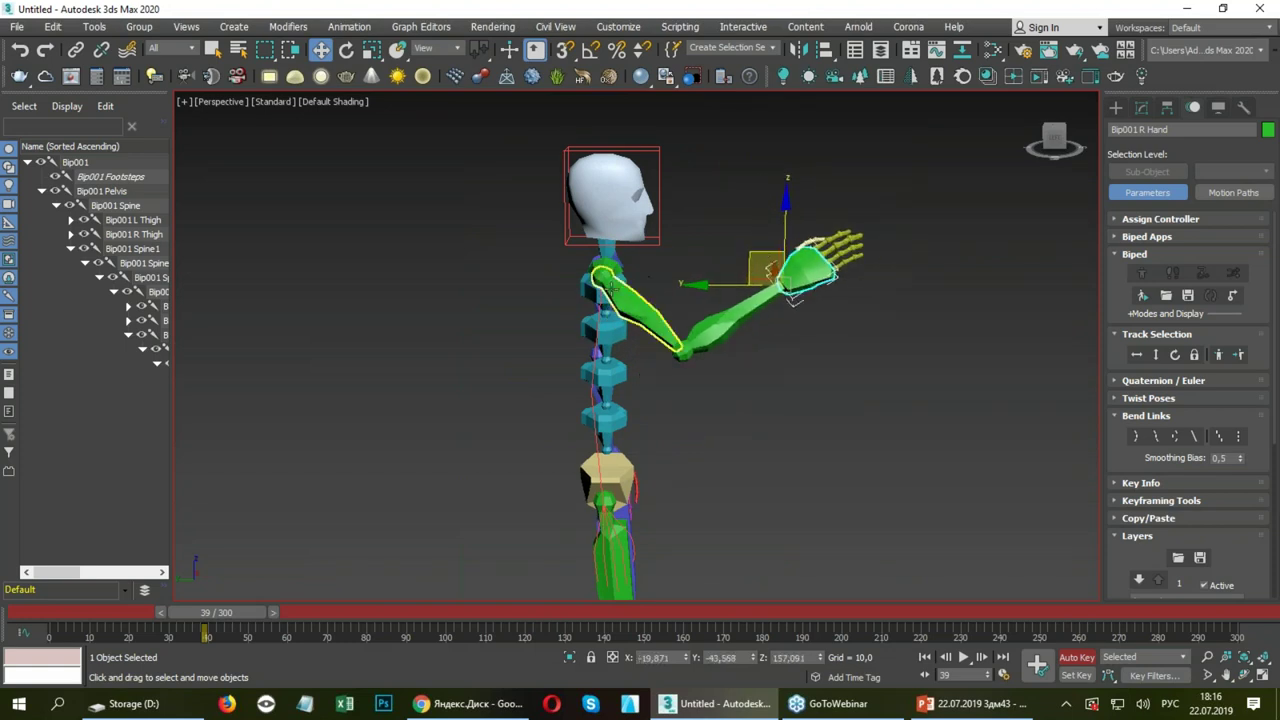
key(e)
drag(765, 214, 684, 233)
Rotate Bip001 Spine to twist the upper body.
click(606, 472)
middle_drag(677, 497, 657, 432)
drag(657, 432, 651, 437)
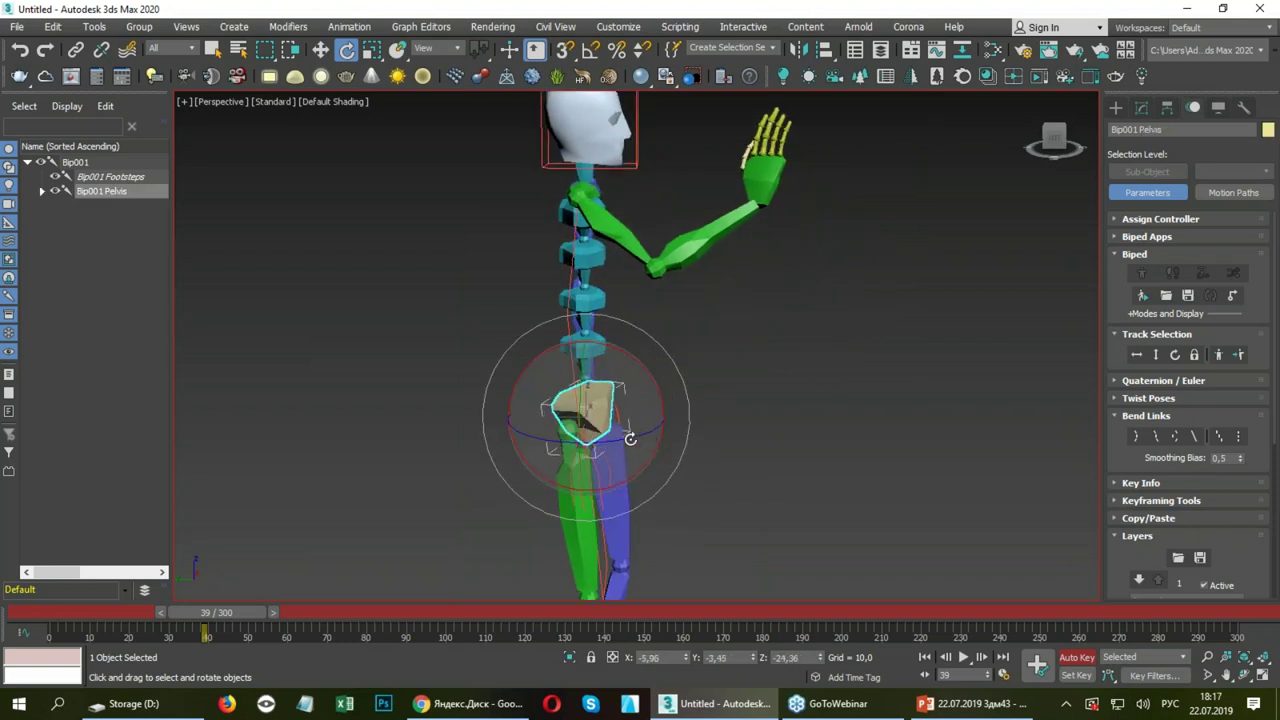
click(643, 324)
click(600, 372)
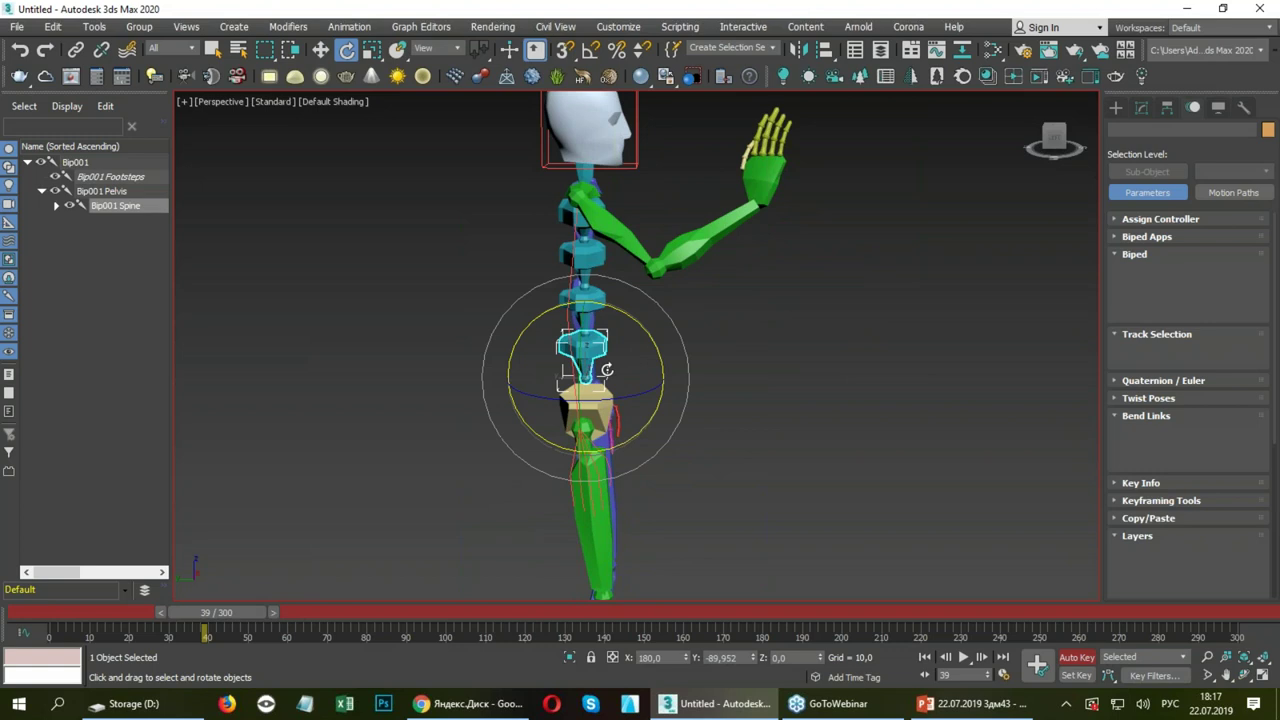
drag(551, 391, 595, 150)
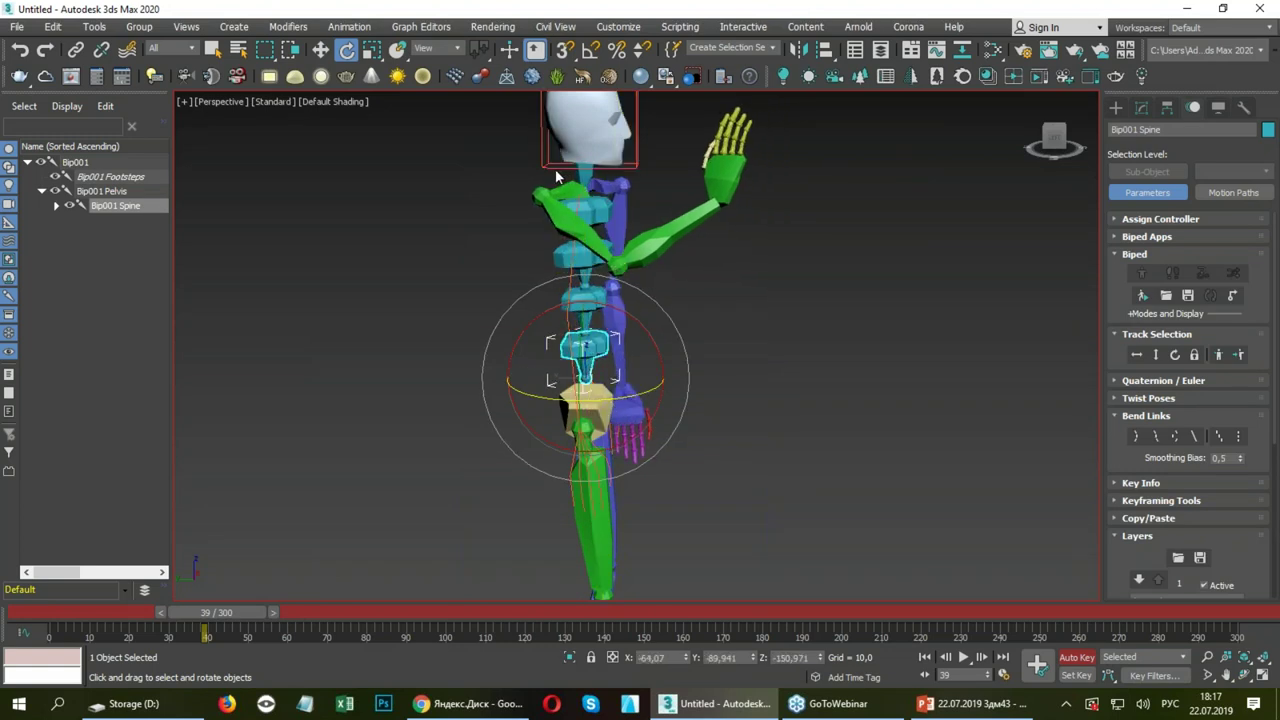
click(557, 176)
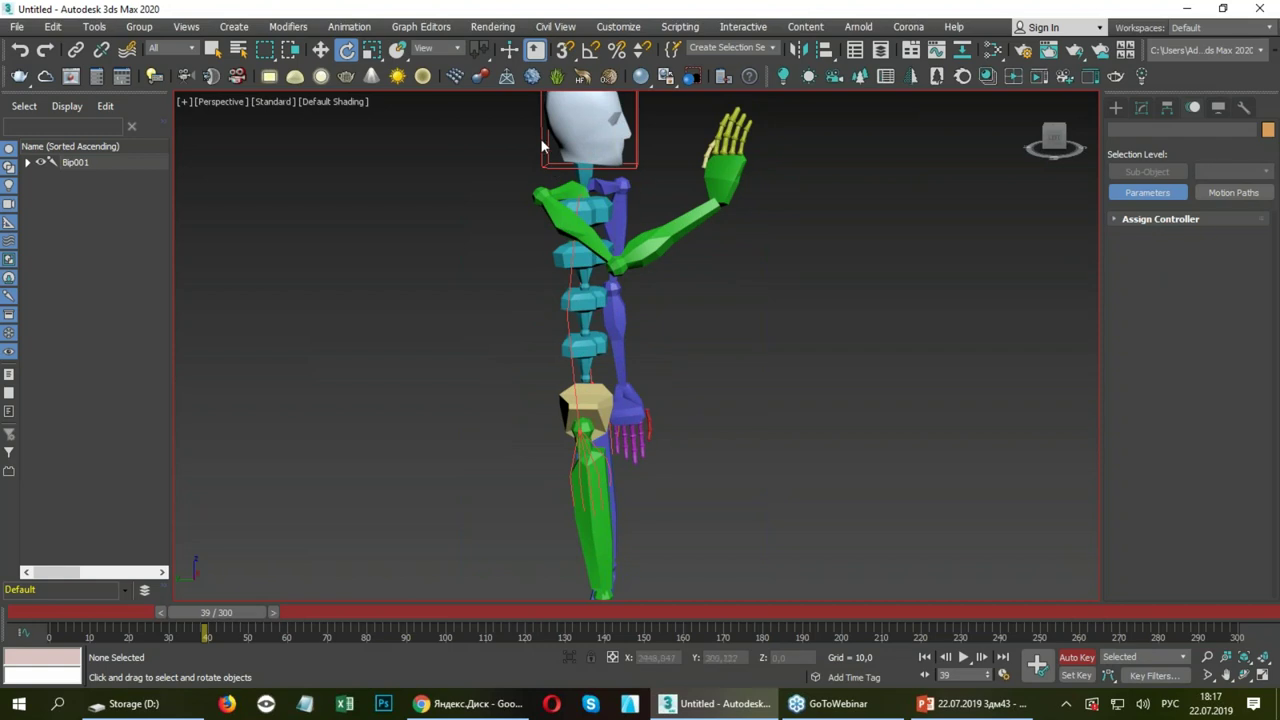
Turn the biped's head forward, then at frame 0 rotate it fully to profile.
click(580, 131)
middle_drag(537, 208, 535, 293)
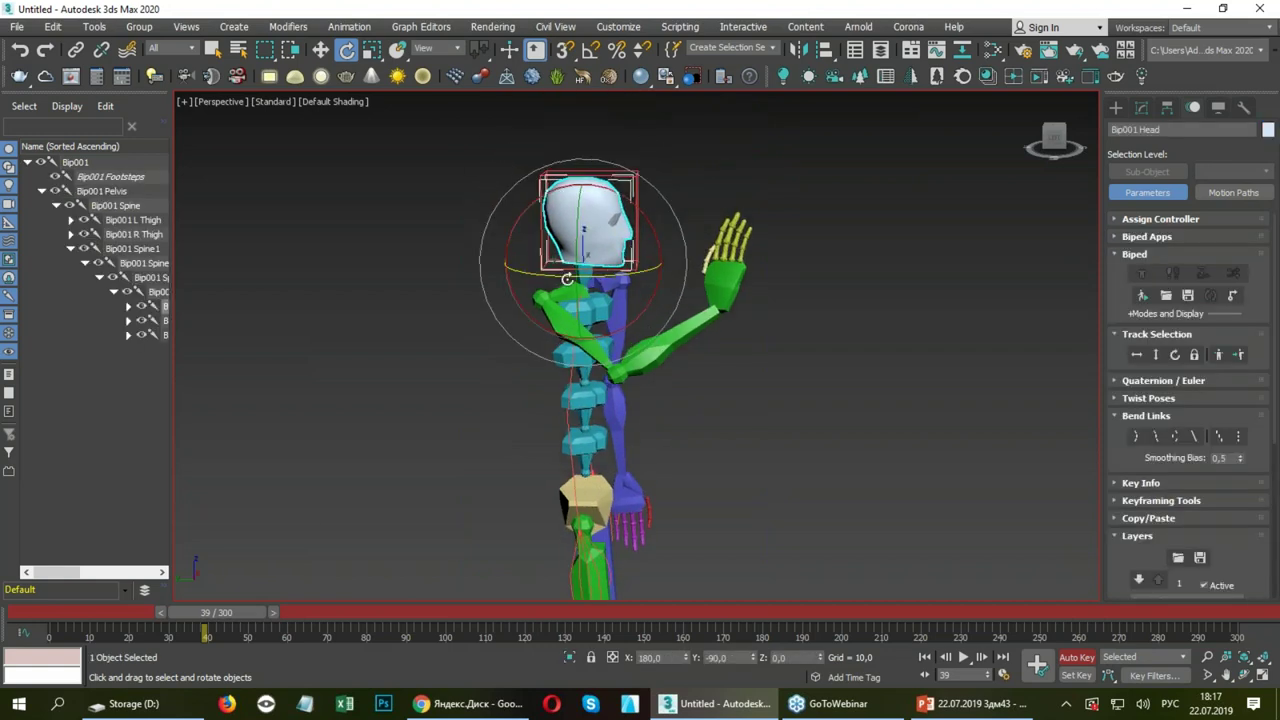
drag(618, 278, 455, 363)
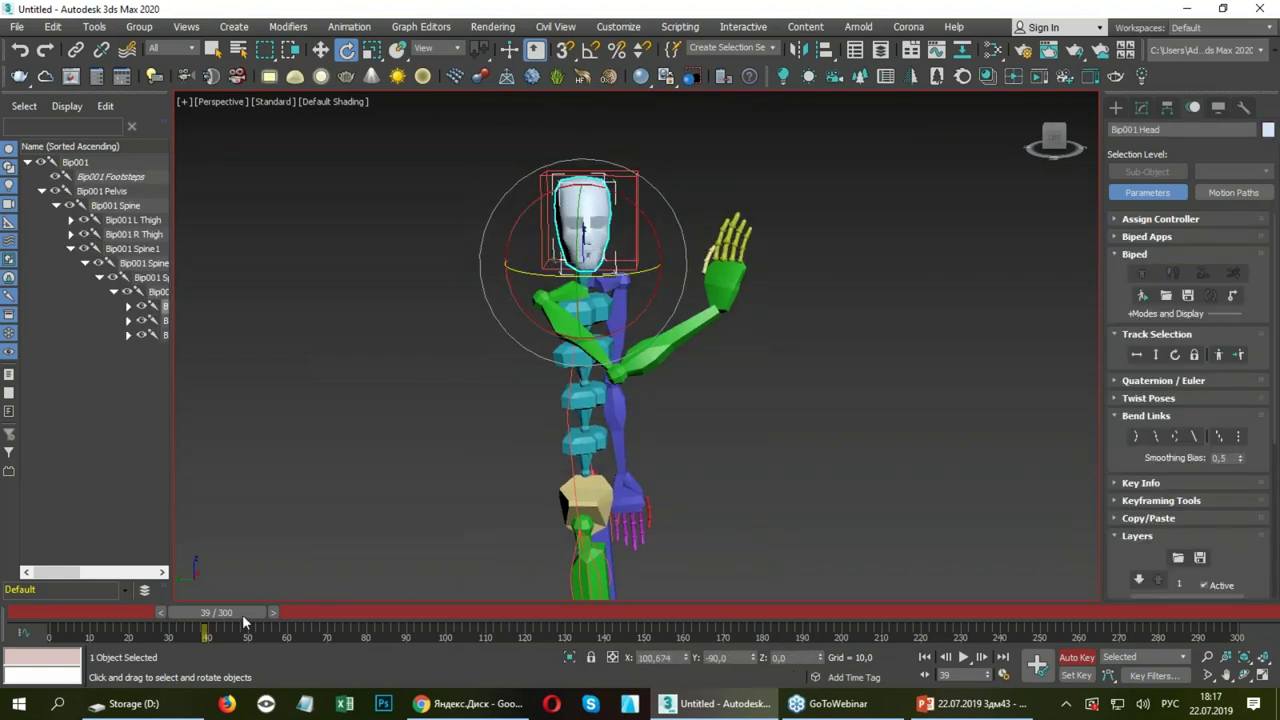
drag(246, 614, 80, 612)
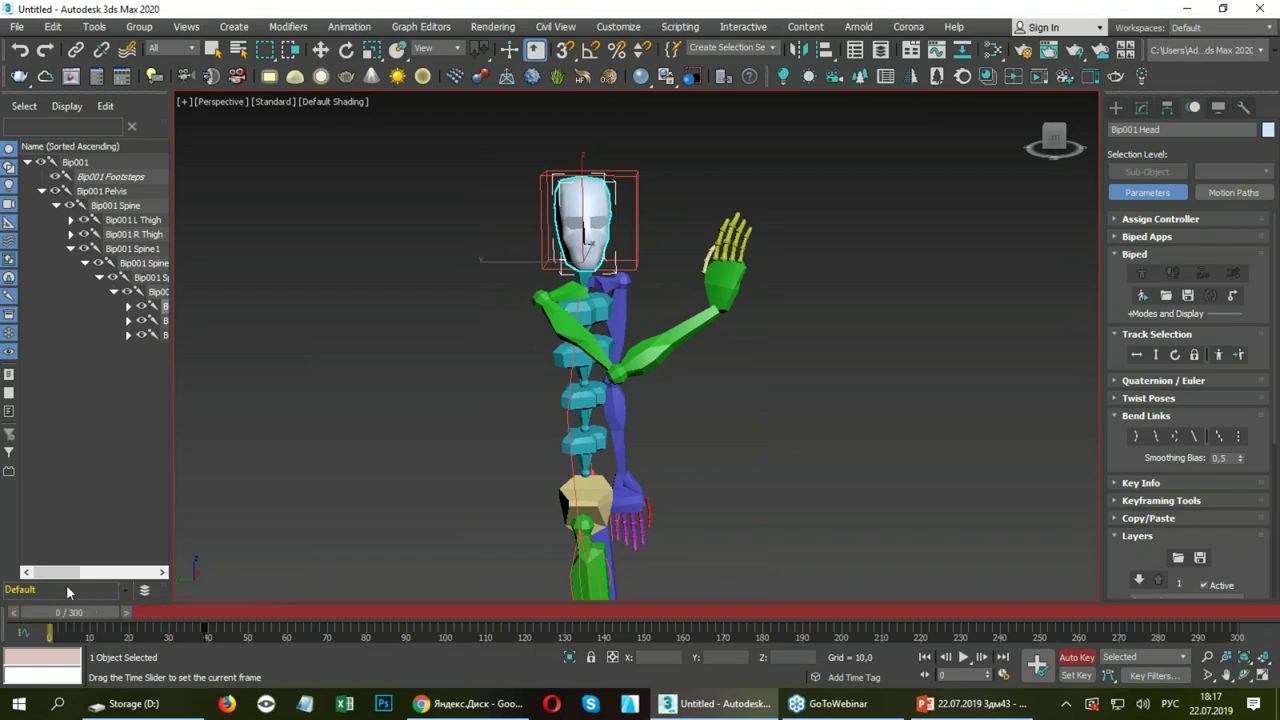
key(e)
drag(591, 272, 680, 278)
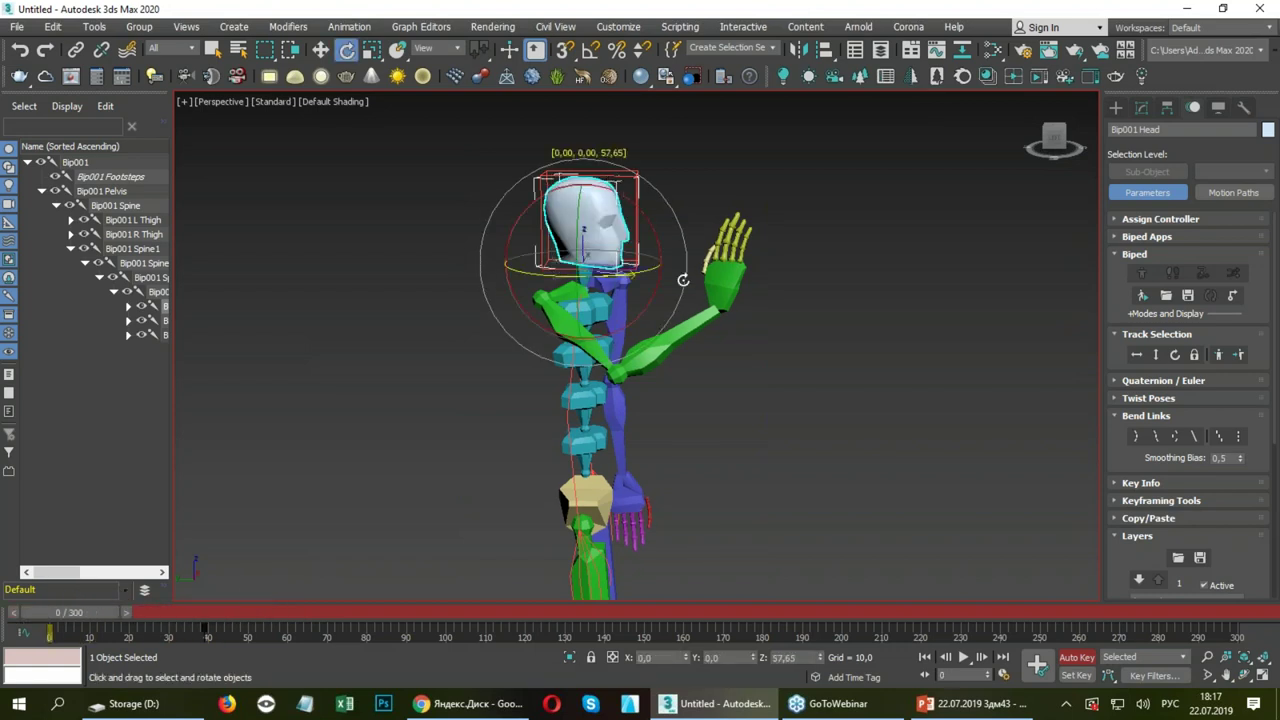
mouse_move(66, 612)
mouse_down()
mouse_move(152, 609)
mouse_move(197, 591)
mouse_move(67, 584)
mouse_move(275, 573)
mouse_move(28, 586)
mouse_up()
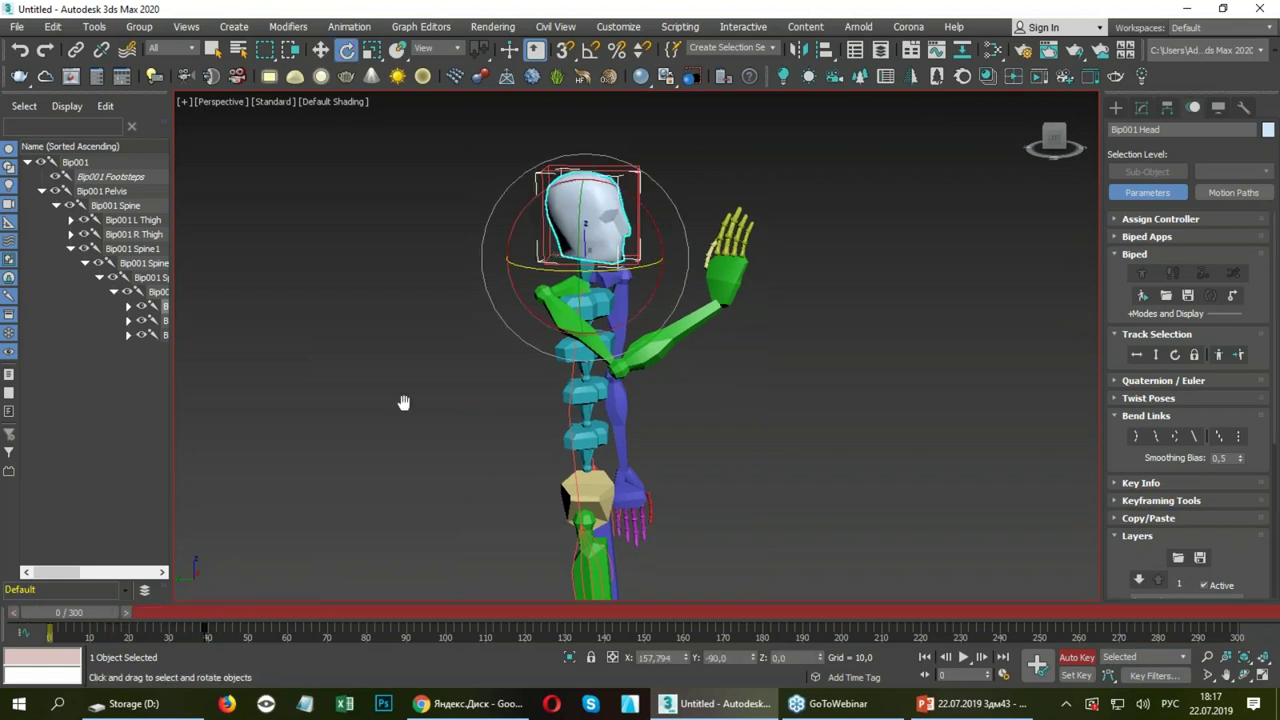
Twist the upper body sideways by rotating Bip001 Spine about Z.
click(608, 355)
drag(620, 404, 665, 405)
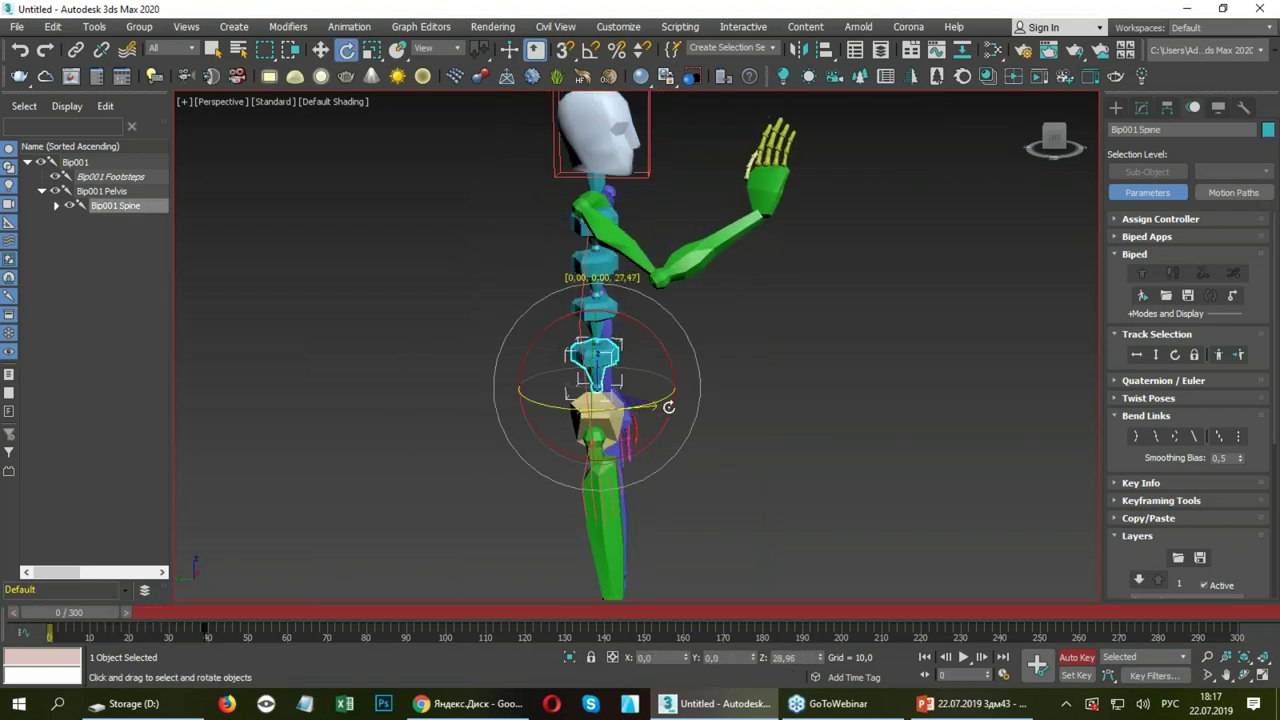
click(770, 182)
Lower the right hand to shoulder height, then around frame 55 move it before the face.
key(w)
mouse_move(731, 210)
mouse_down()
mouse_move(731, 310)
mouse_move(700, 397)
mouse_up()
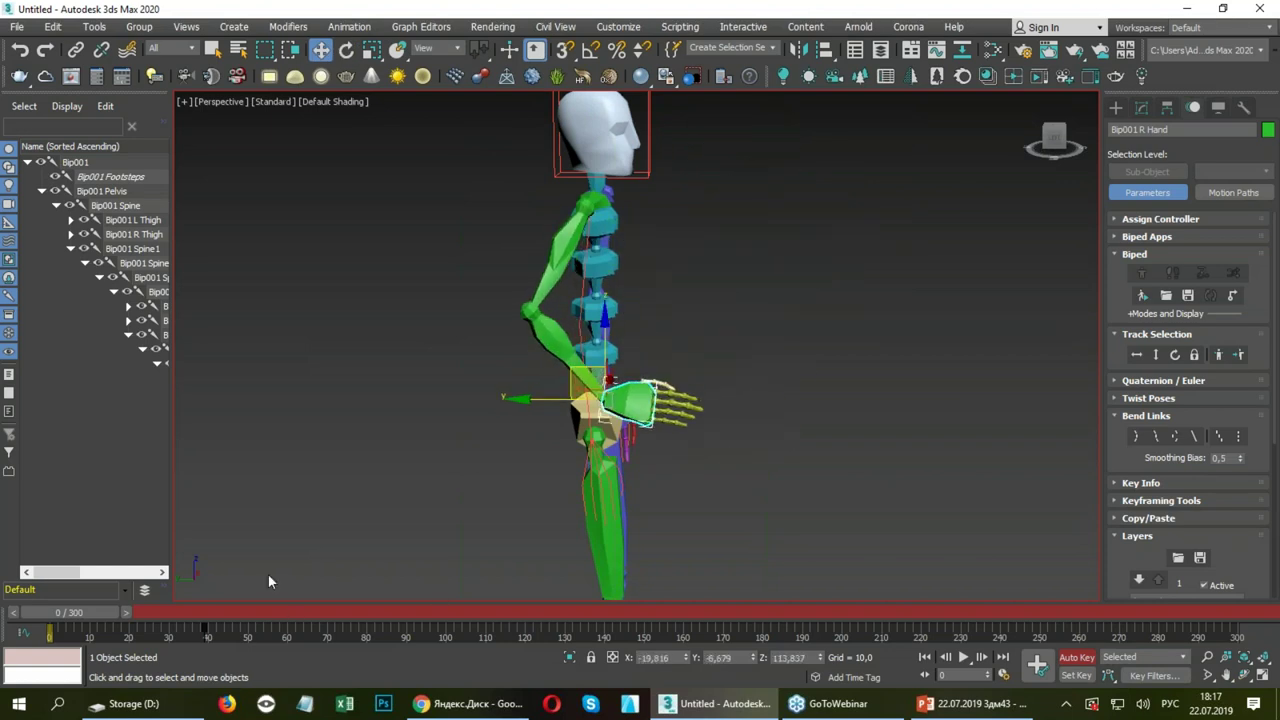
scroll(396, 473, down, 4)
scroll(420, 440, up, 1)
scroll(452, 401, up, 2)
mouse_move(130, 612)
mouse_down()
mouse_move(310, 576)
mouse_move(330, 560)
mouse_up()
key(w)
drag(623, 208, 548, 218)
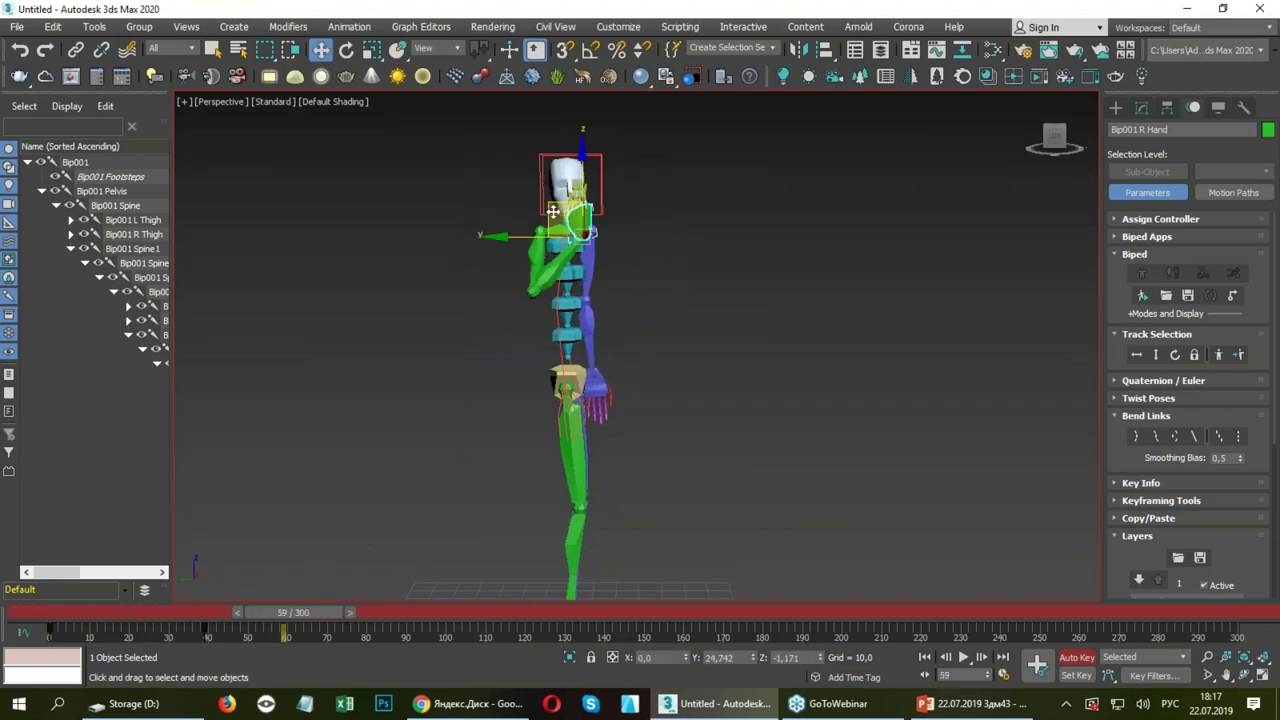
key(e)
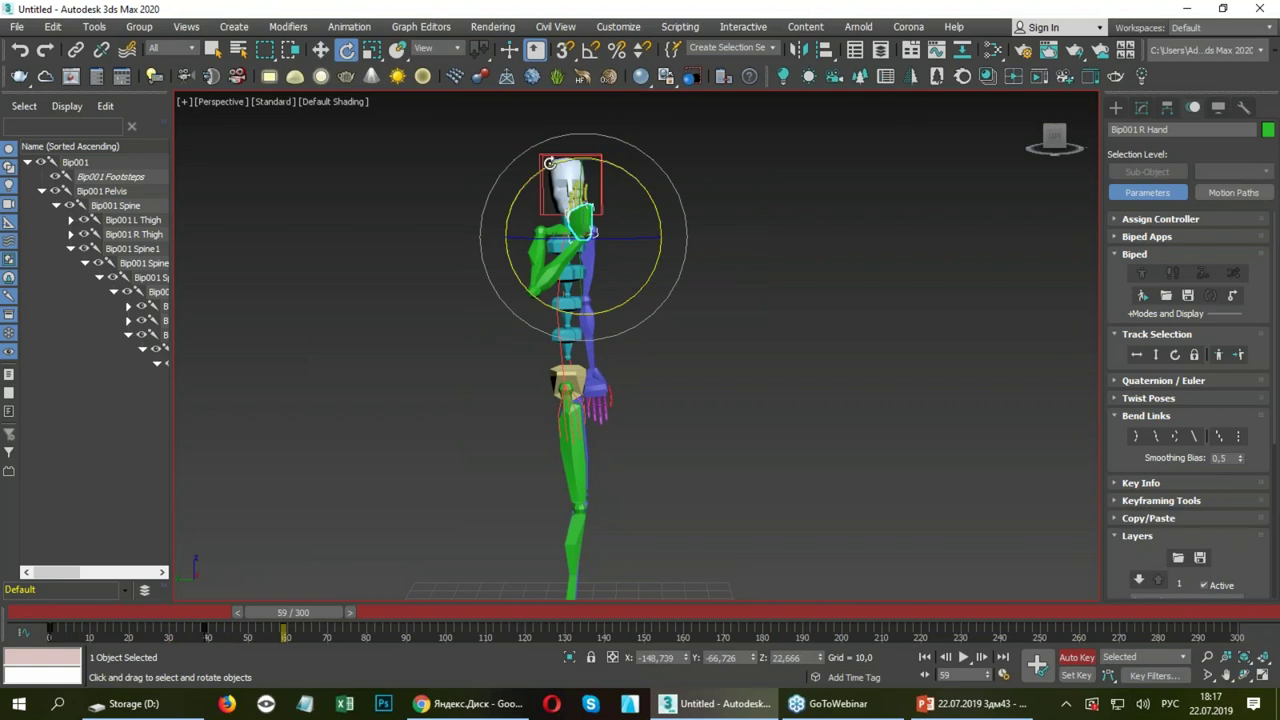
At frame 73, move the right hand beside the head with fingers pointing up.
drag(285, 612, 340, 612)
key(w)
drag(540, 234, 578, 234)
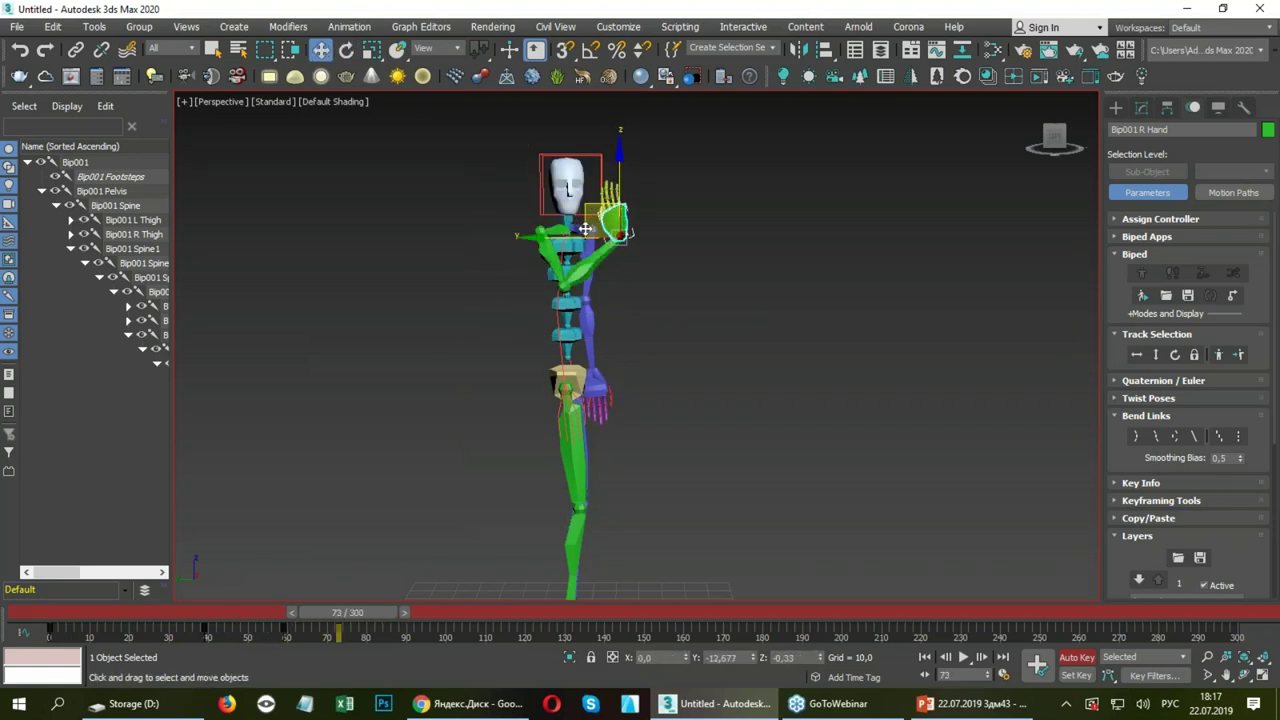
key(e)
drag(655, 174, 700, 200)
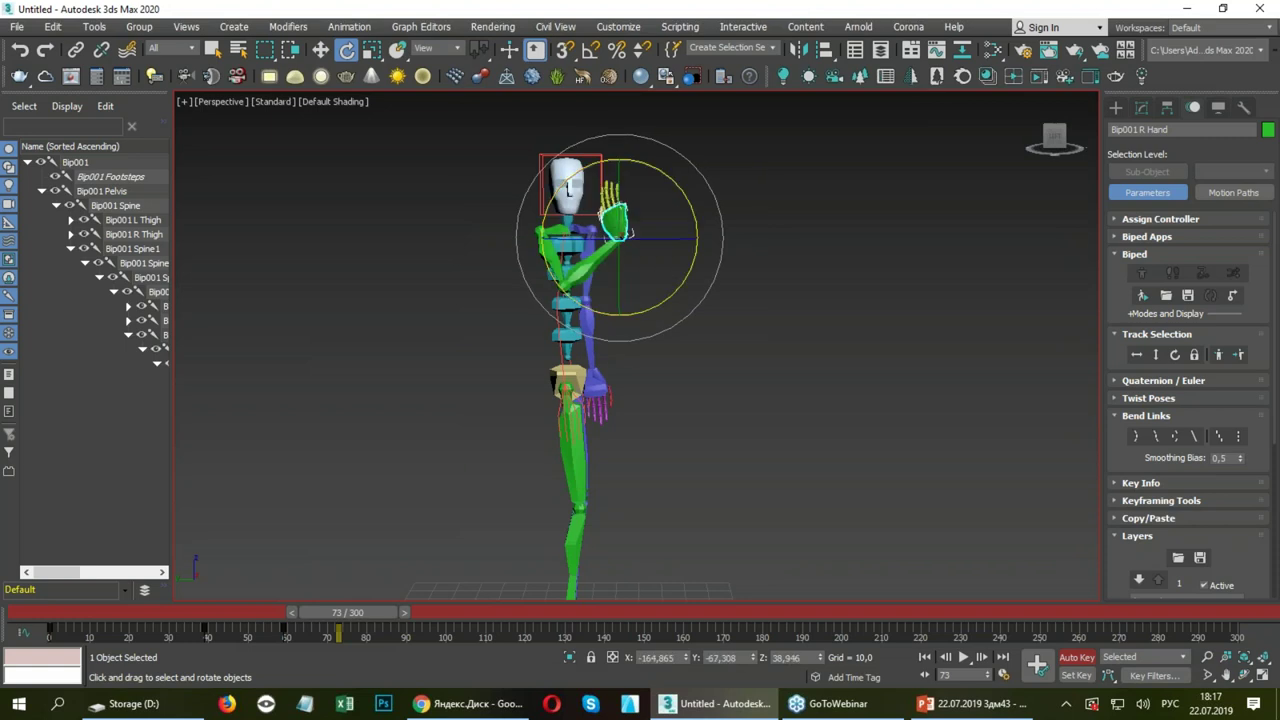
mouse_move(353, 617)
mouse_down()
mouse_move(145, 619)
mouse_move(318, 612)
mouse_move(368, 582)
mouse_move(350, 574)
mouse_move(60, 585)
mouse_move(440, 578)
mouse_up()
Drop the right hand to hip level, turn off Auto Key and scrub back to frame 0.
key(w)
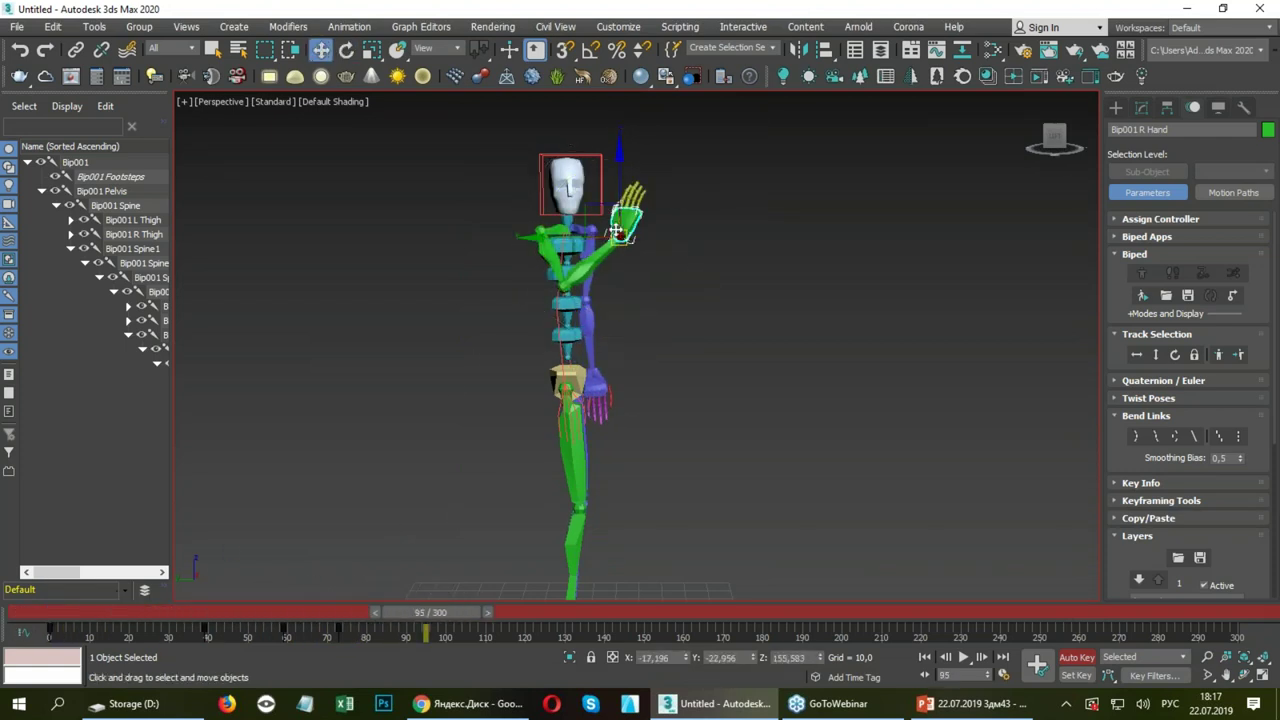
mouse_move(620, 212)
mouse_down()
mouse_move(578, 340)
mouse_move(533, 323)
mouse_up()
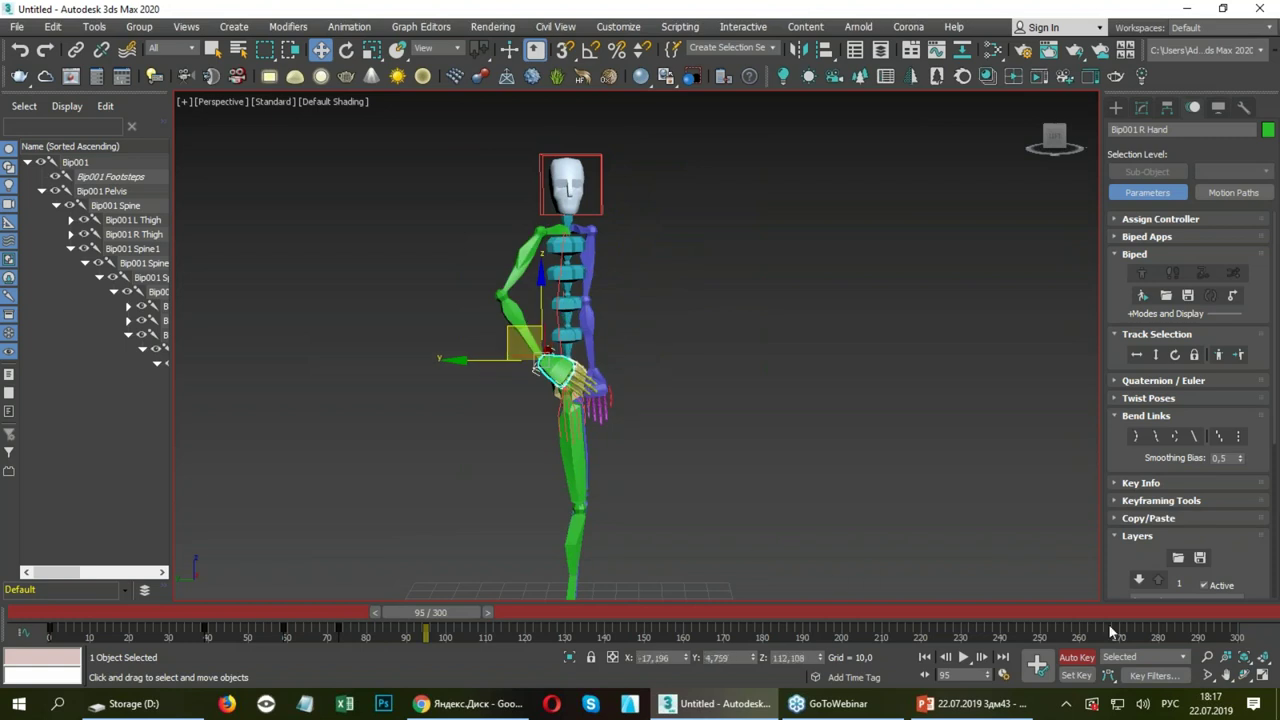
click(1077, 657)
drag(430, 612, 45, 634)
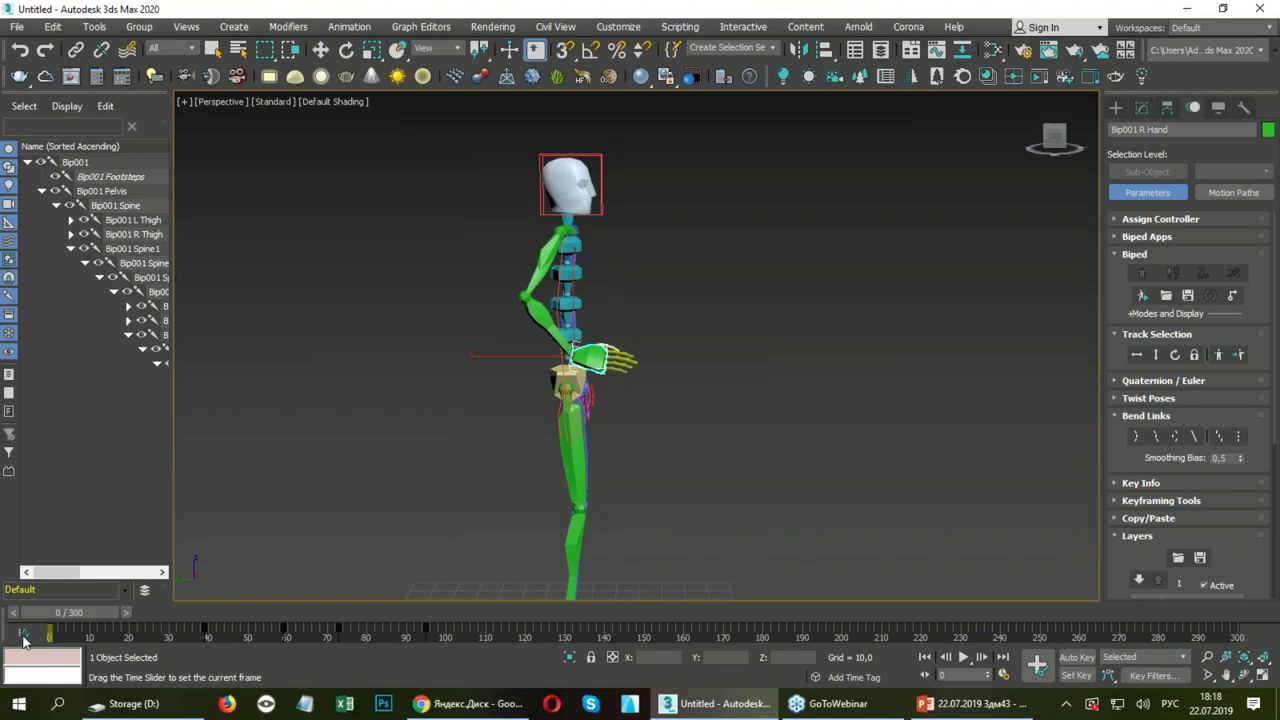
drag(24, 640, 231, 622)
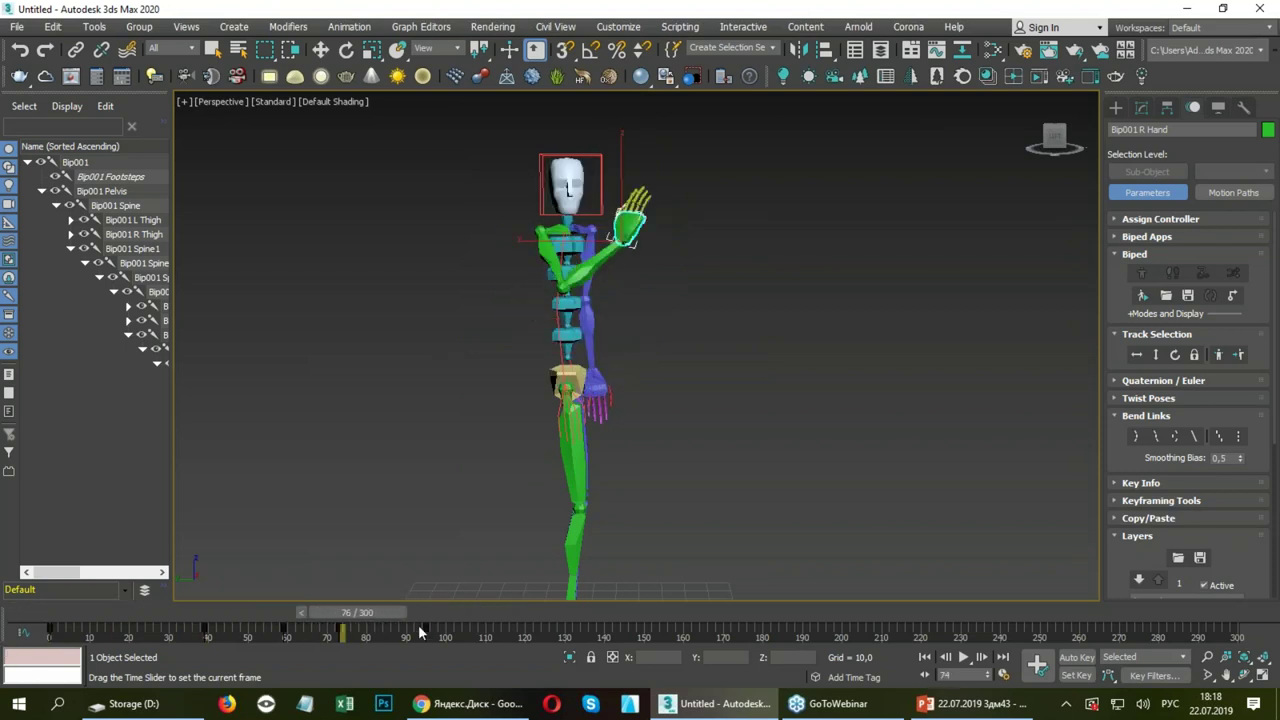
drag(231, 622, 49, 630)
key(w)
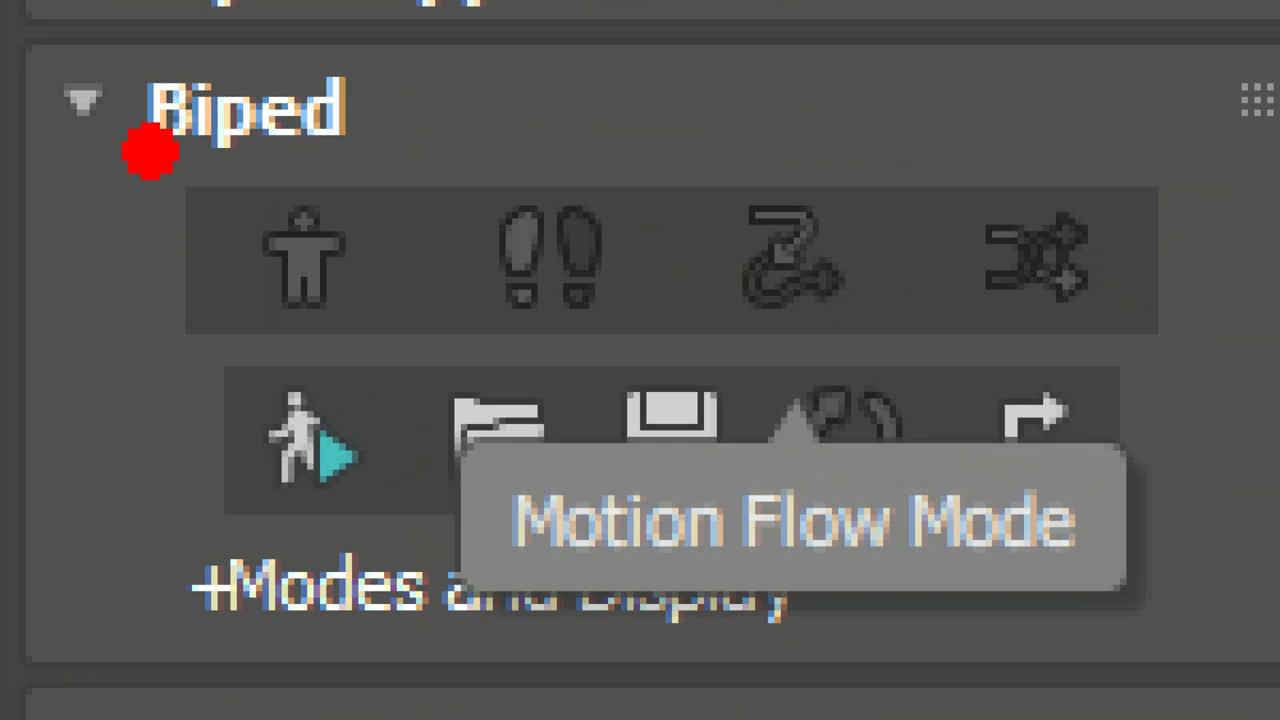
Return Bip001 to its Original layer 0 with Previous Layer, then enable Footstep Mode.
mouse_move(150, 150)
mouse_down()
mouse_move(1257, 286)
mouse_move(10, 230)
mouse_up()
drag(800, 200, 590, 360)
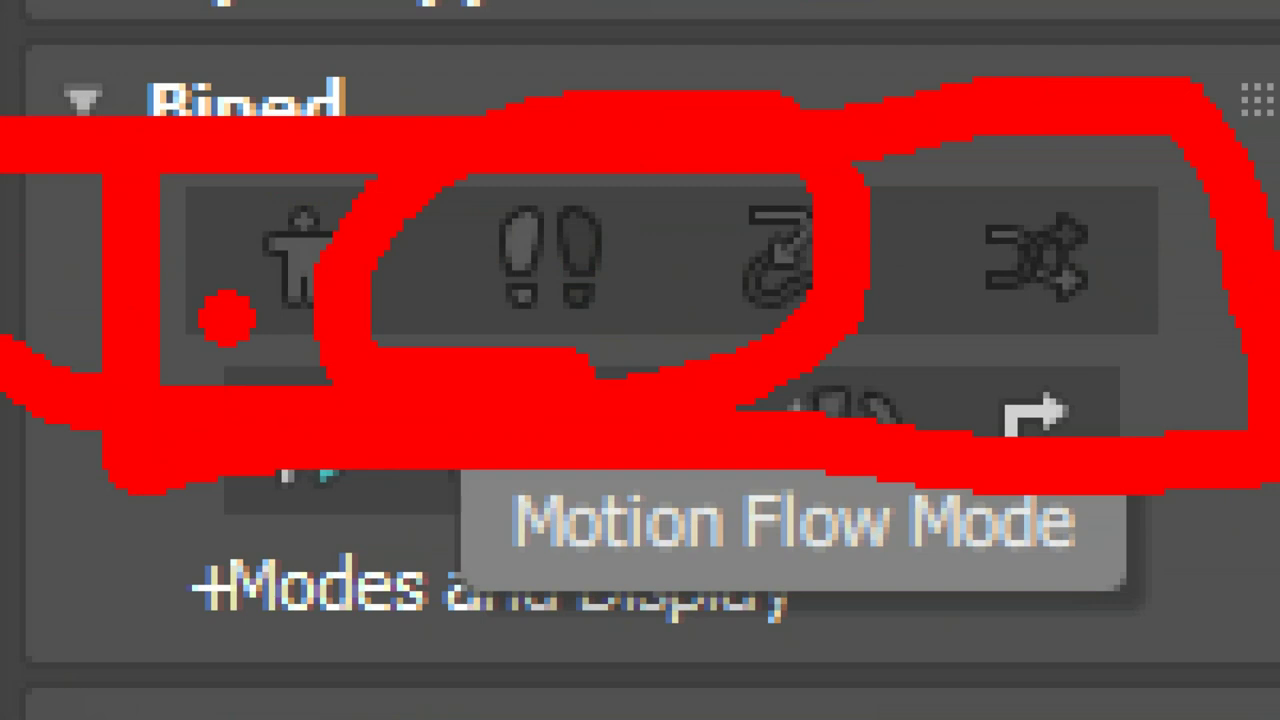
key(Escape)
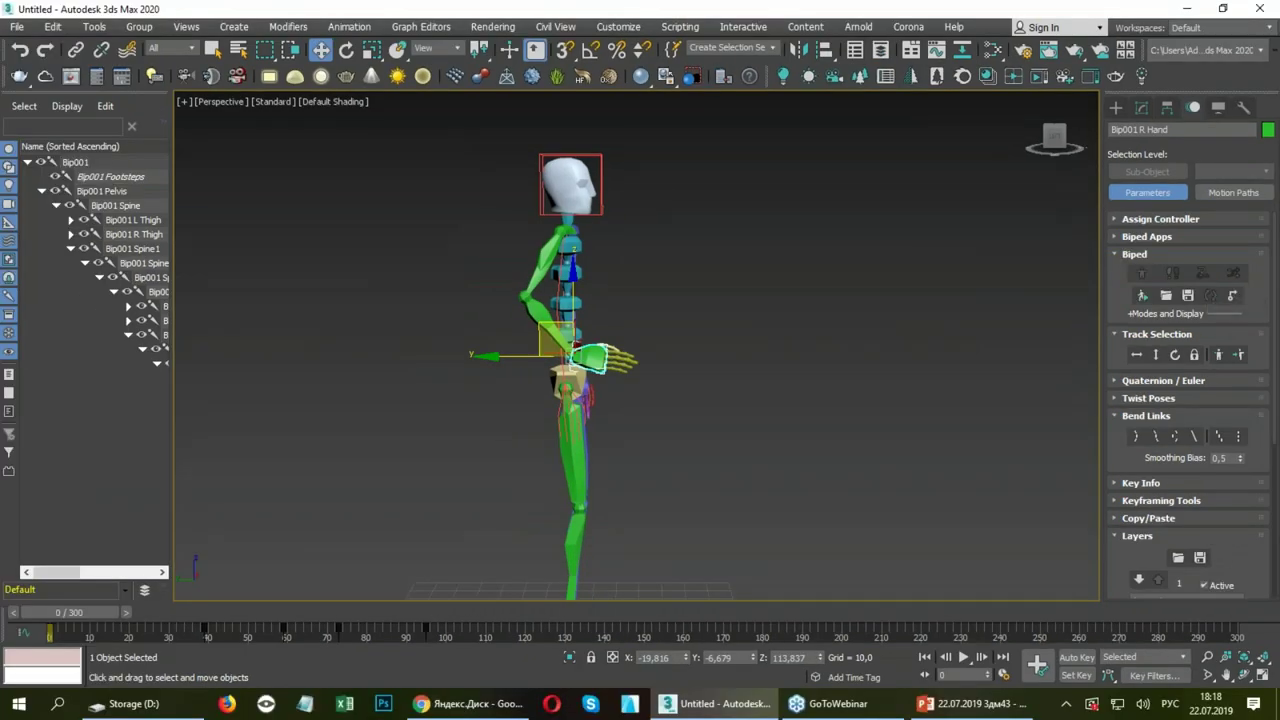
scroll(1124, 471, down, 3)
scroll(1124, 471, down, 2)
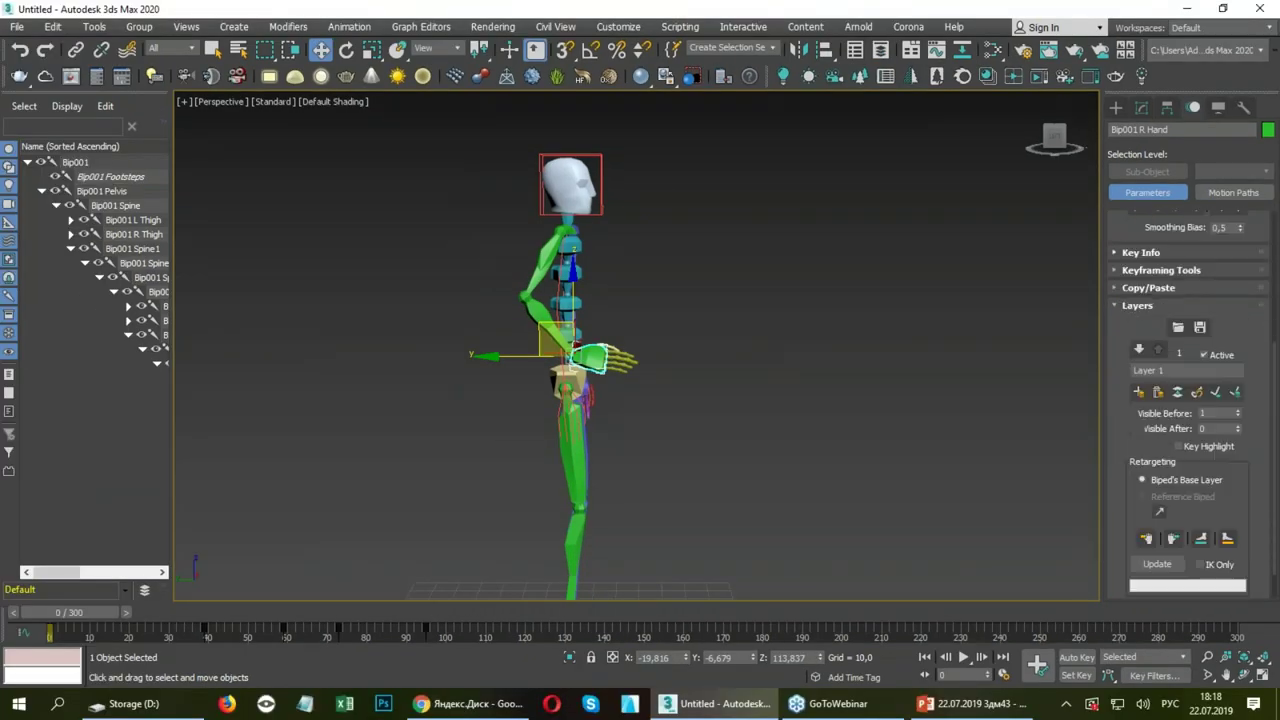
click(1137, 350)
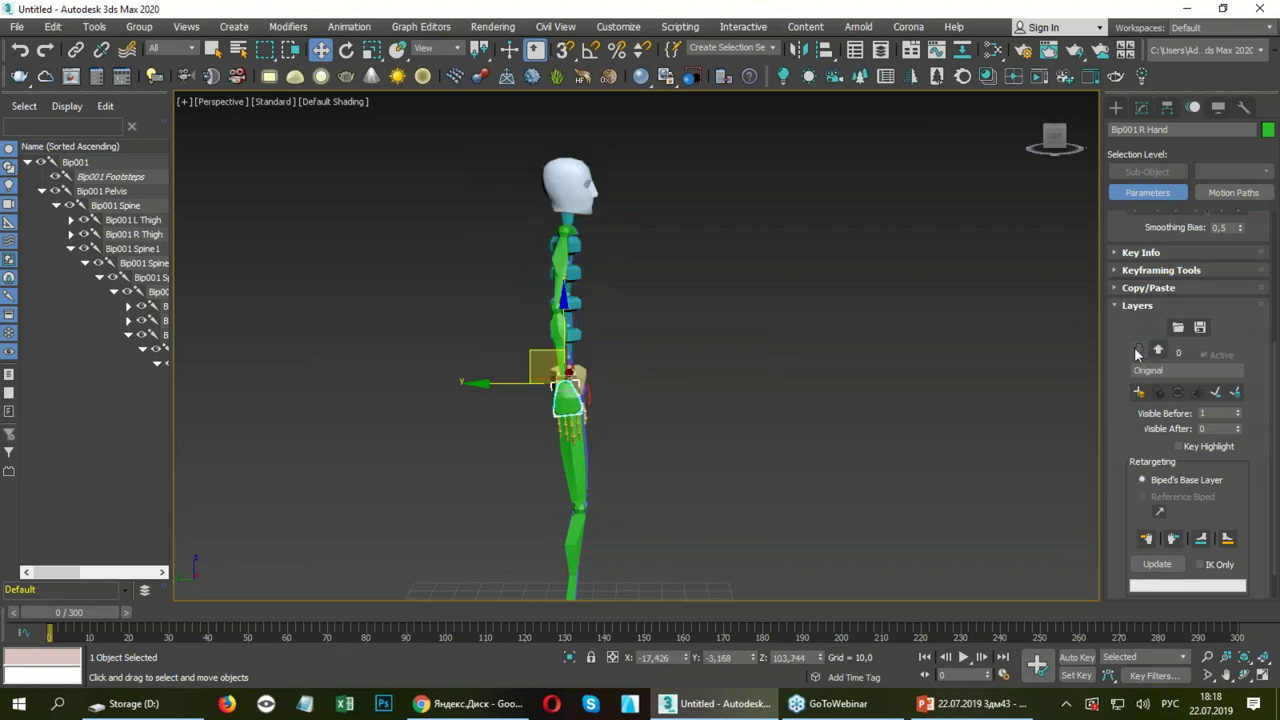
scroll(1137, 350, up, 3)
scroll(1137, 350, up, 2)
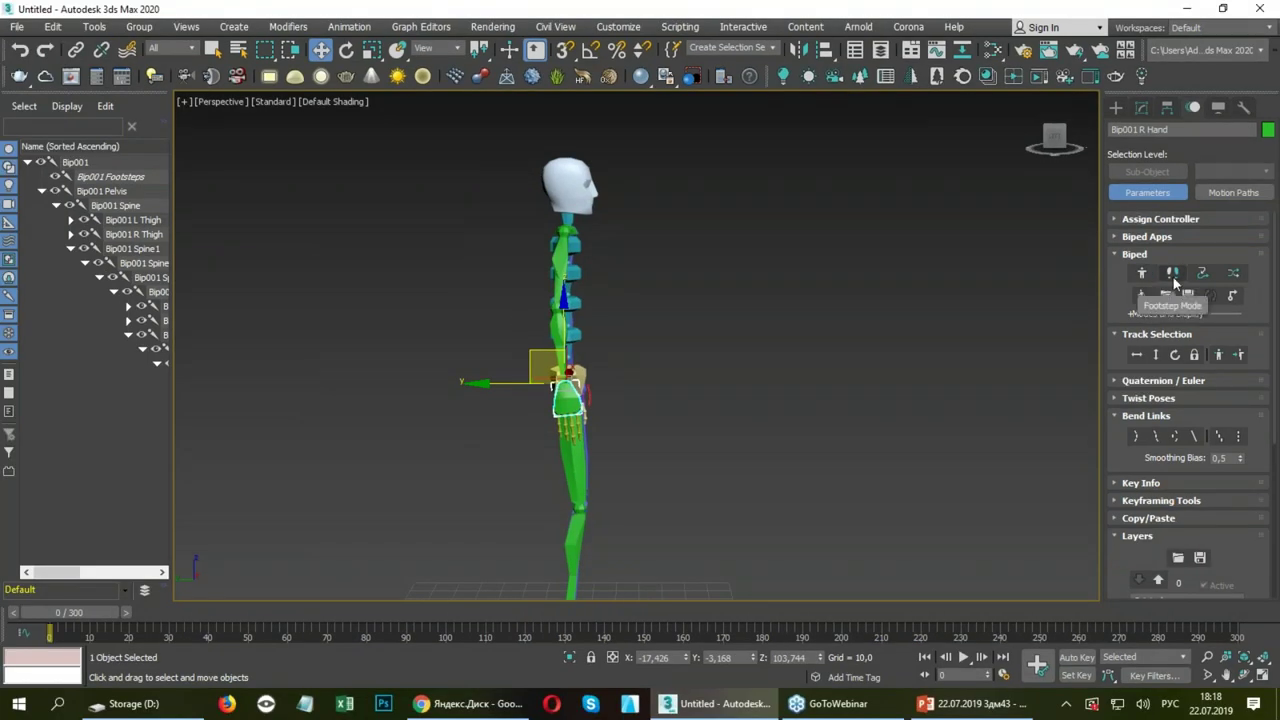
click(1156, 282)
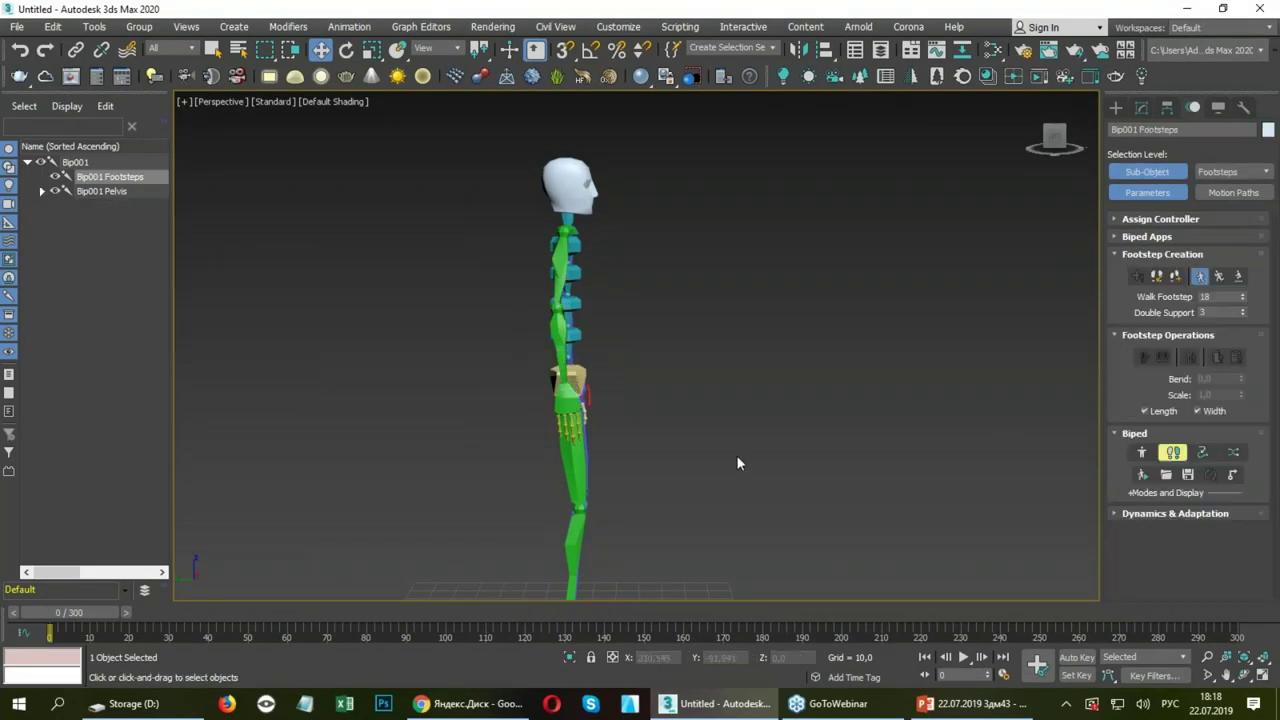
Create 10 walk footsteps with Create Multiple Footsteps.
scroll(720, 420, down, 2)
mouse_move(714, 420)
alt+middle_down()
mouse_move(666, 414)
mouse_move(950, 300)
alt+middle_up()
click(1176, 276)
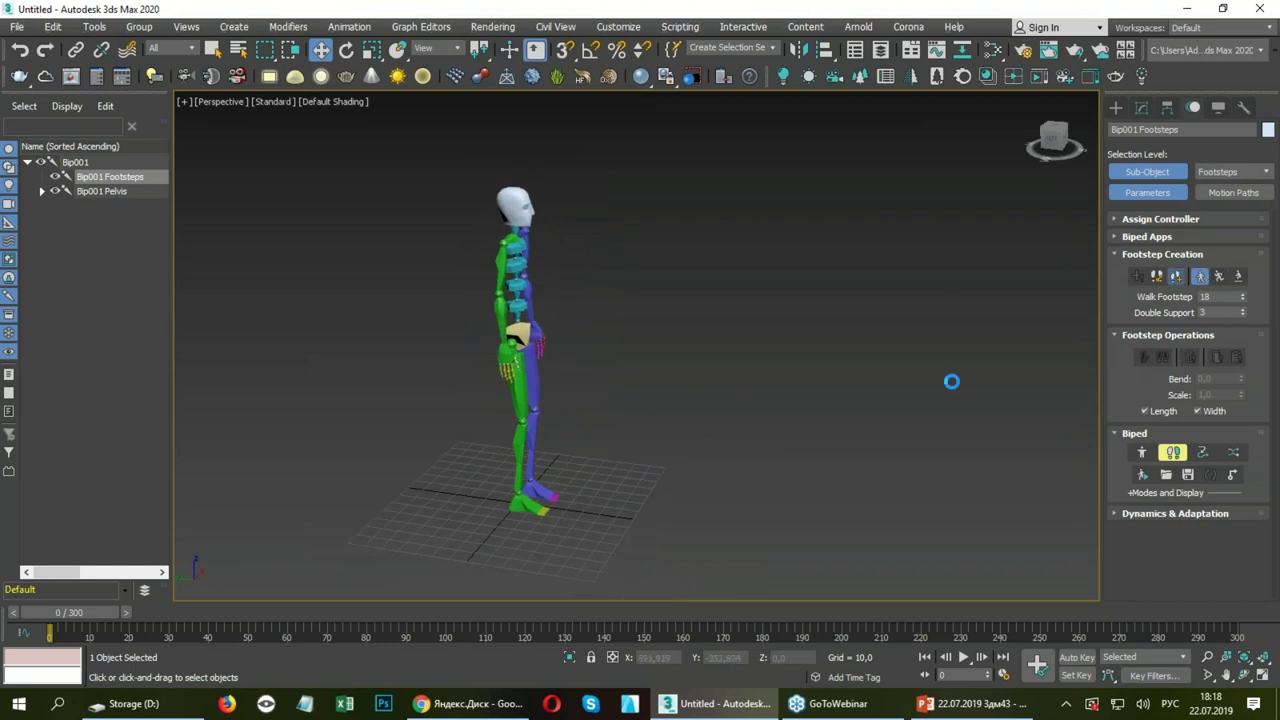
double_click(547, 140)
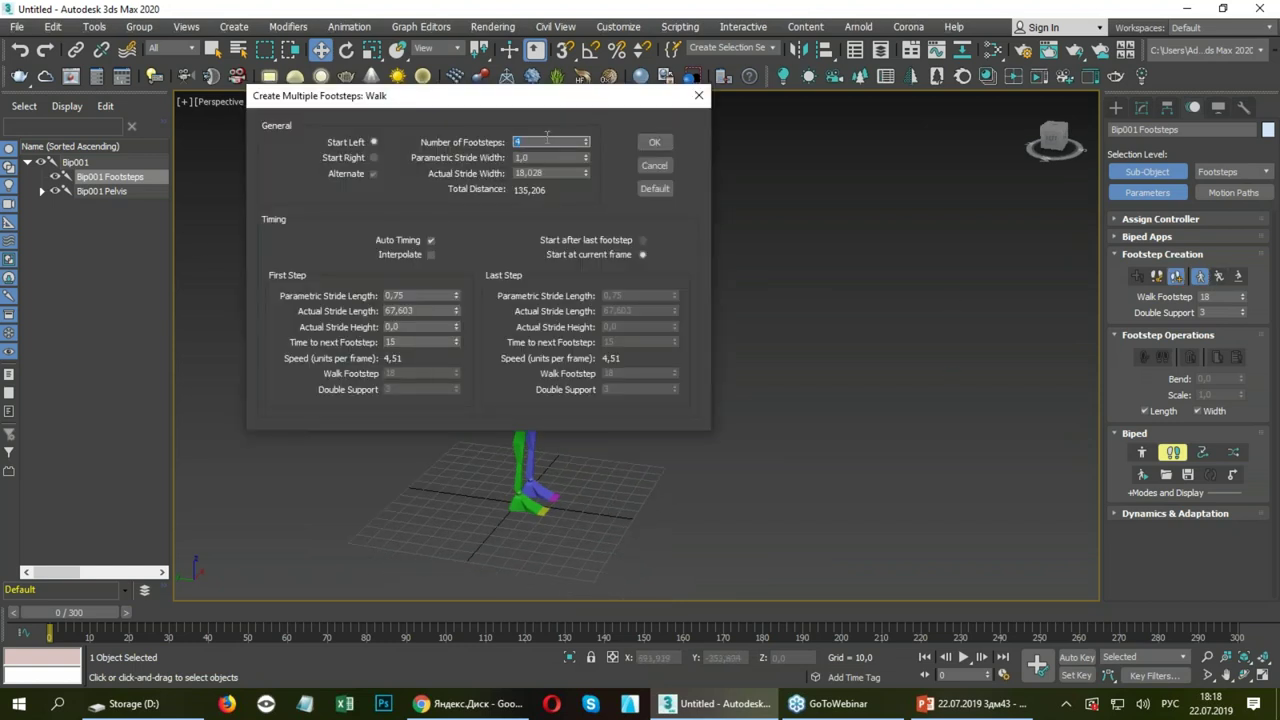
text(1)
text(0)
click(655, 142)
Create keys for the inactive footsteps, preview the walk, and turn Footstep Mode off.
scroll(571, 357, down, 3)
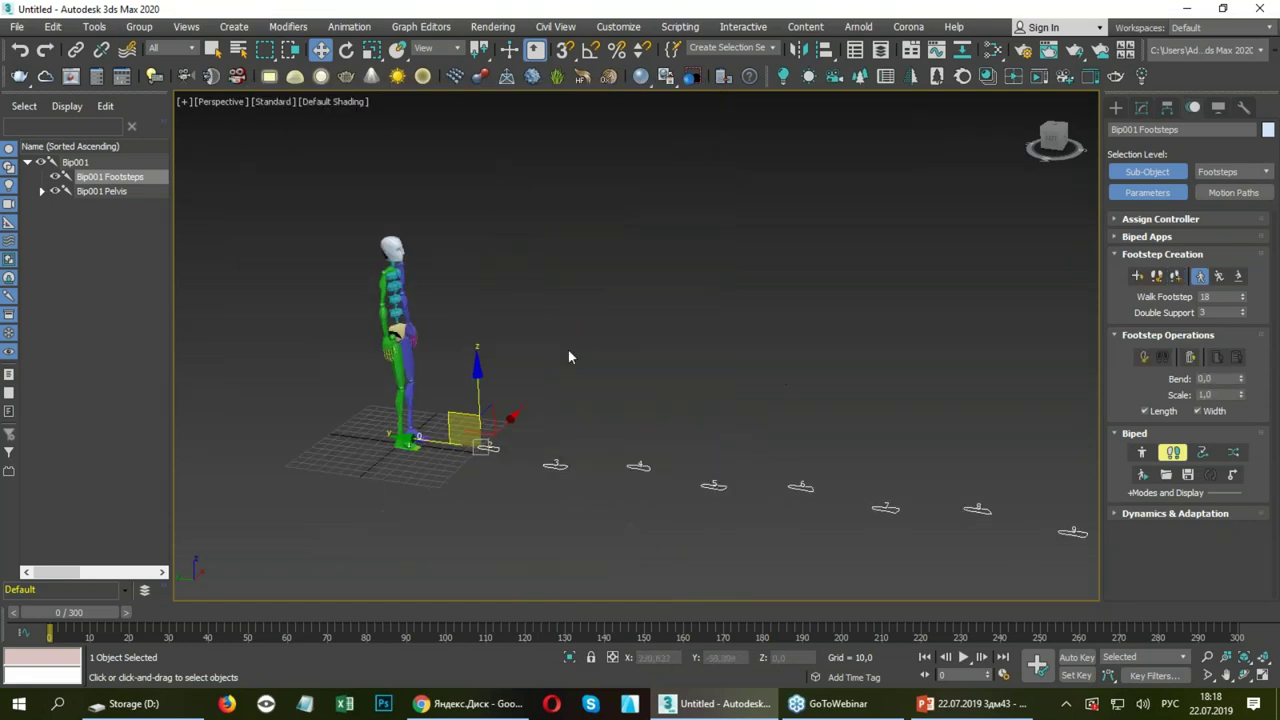
scroll(723, 414, down, 3)
mouse_move(640, 384)
alt+middle_down()
mouse_move(529, 394)
mouse_move(671, 406)
mouse_move(560, 480)
alt+middle_up()
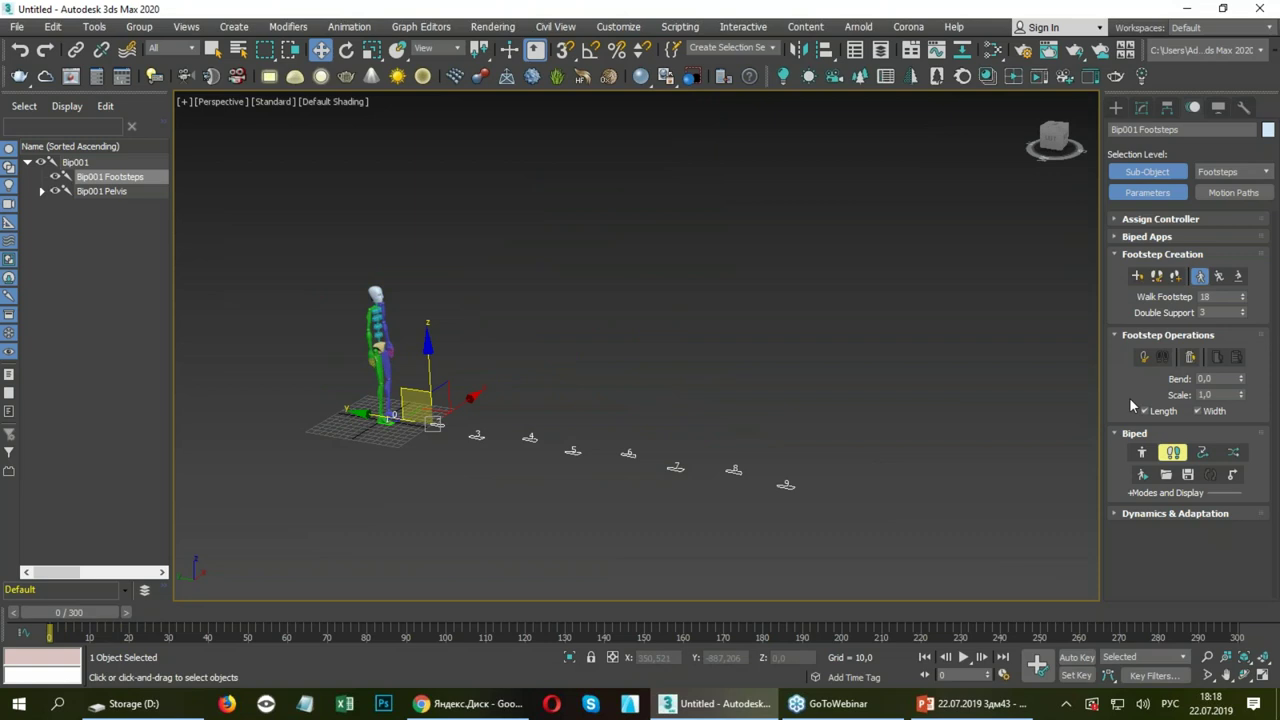
click(1143, 359)
mouse_move(93, 614)
mouse_down()
mouse_move(370, 579)
mouse_move(643, 578)
mouse_move(228, 579)
mouse_up()
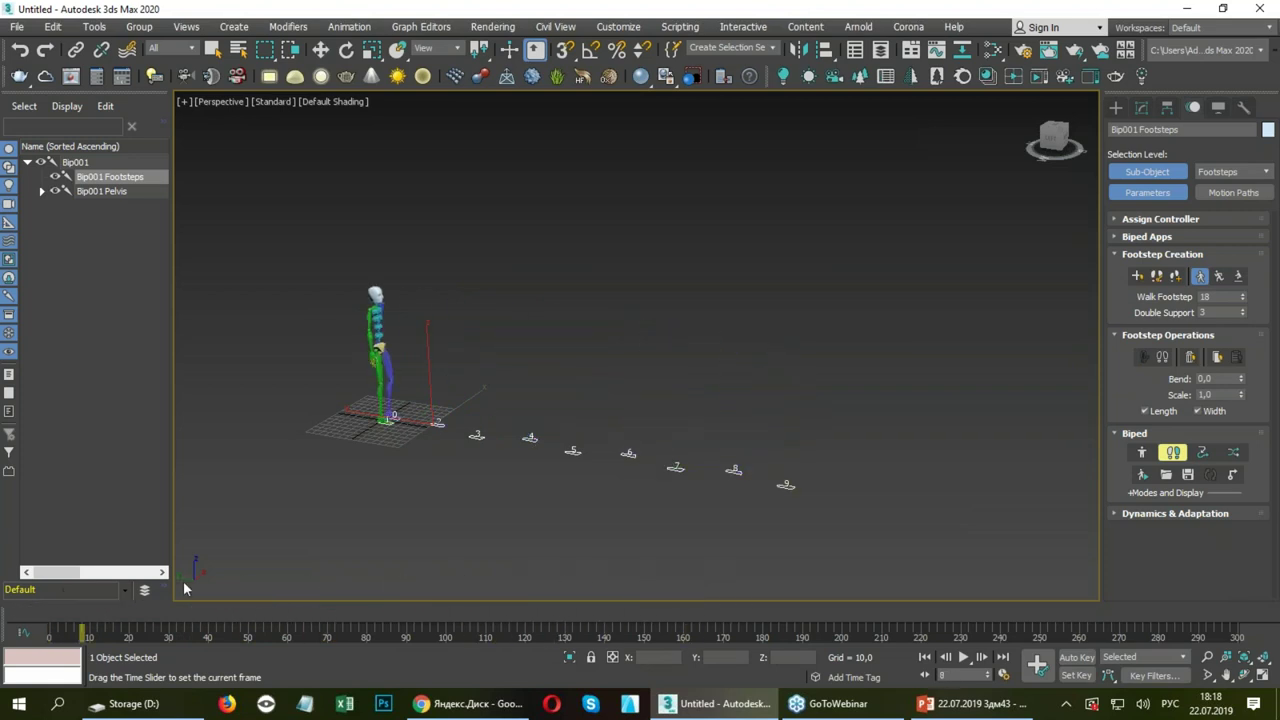
key(w)
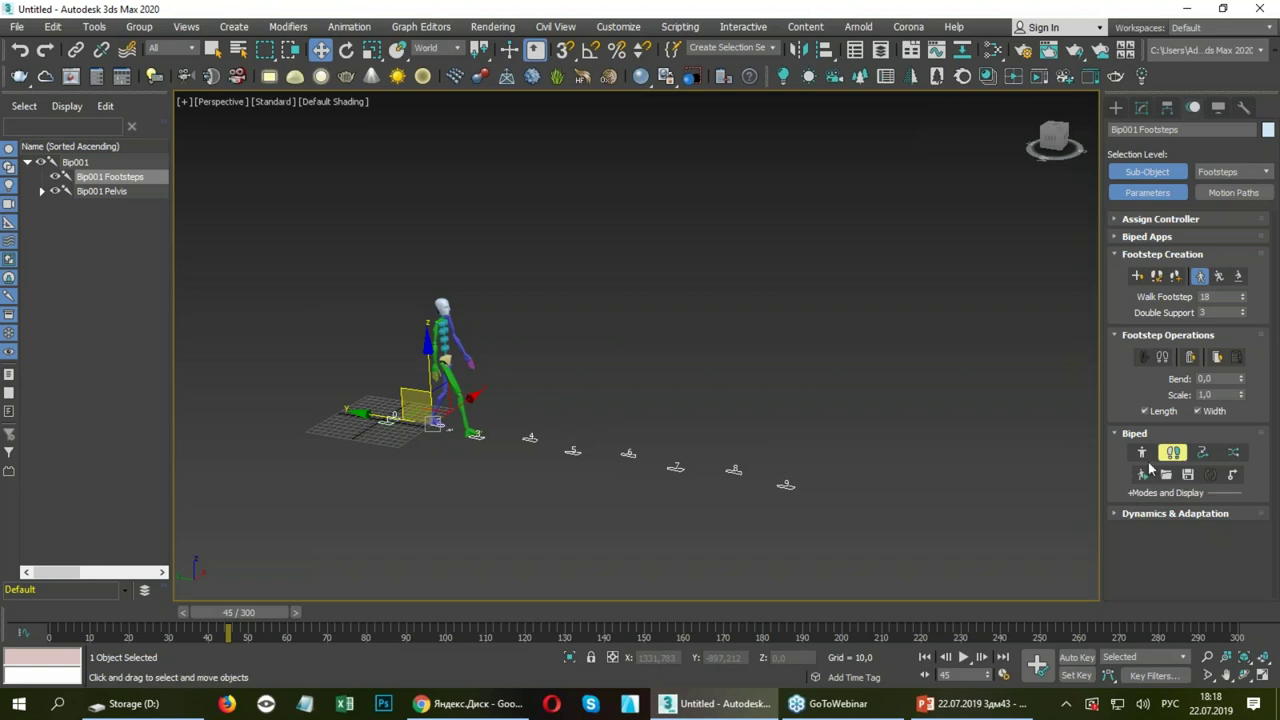
click(1173, 452)
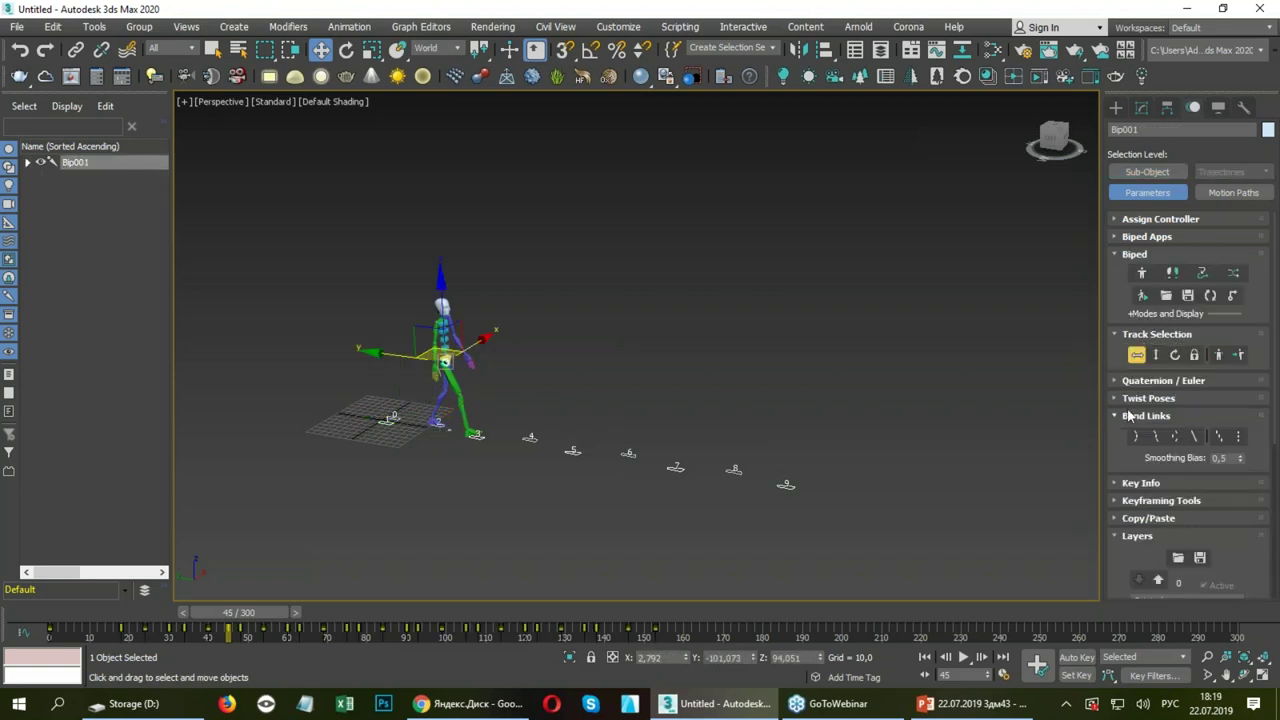
Move up to animation layer 1 and scrub the timeline to review the walk.
scroll(1127, 510, down, 2)
click(1160, 485)
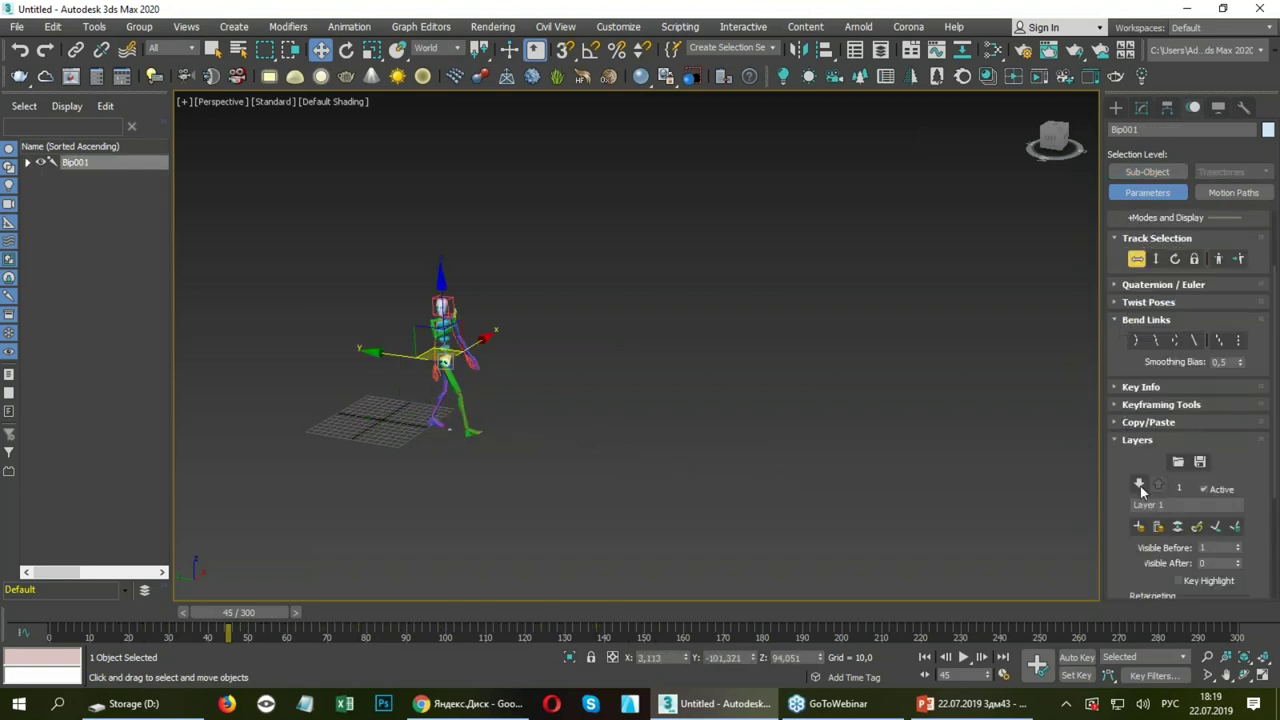
mouse_move(238, 612)
mouse_down()
mouse_move(884, 590)
mouse_move(70, 605)
mouse_up()
key(w)
scroll(378, 335, up, 2)
scroll(407, 390, up, 2)
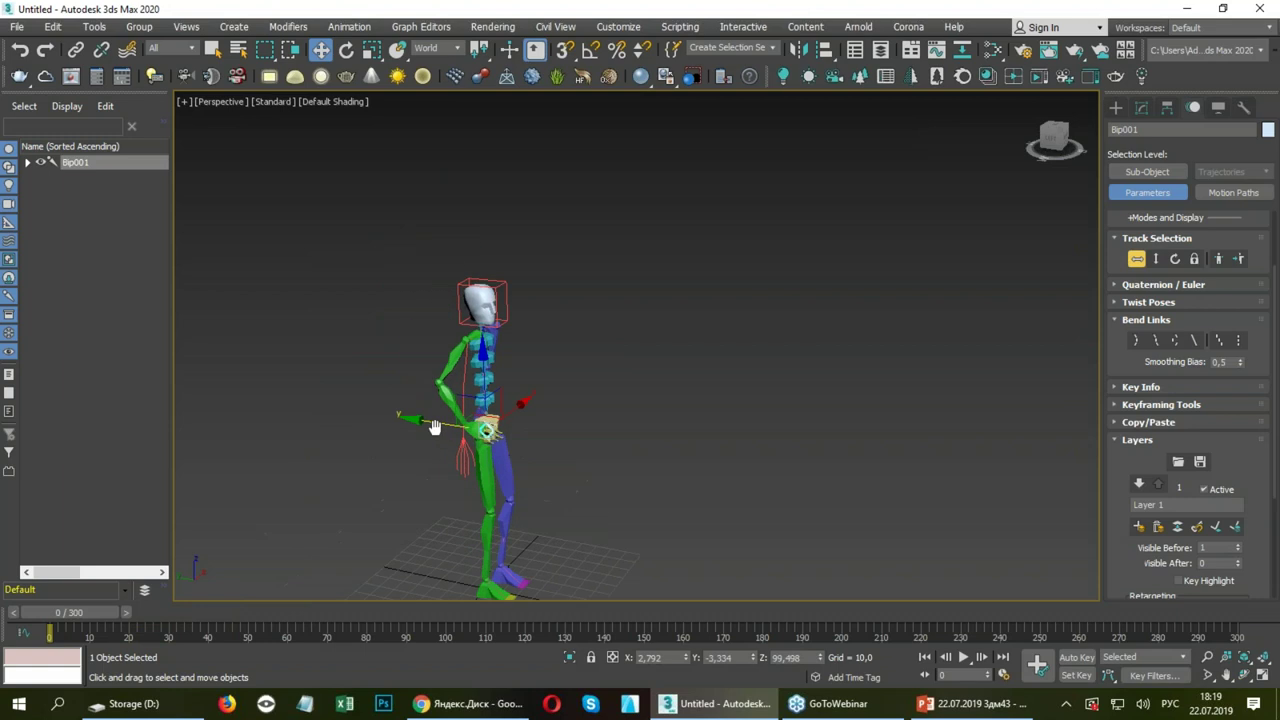
middle_drag(407, 390, 436, 338)
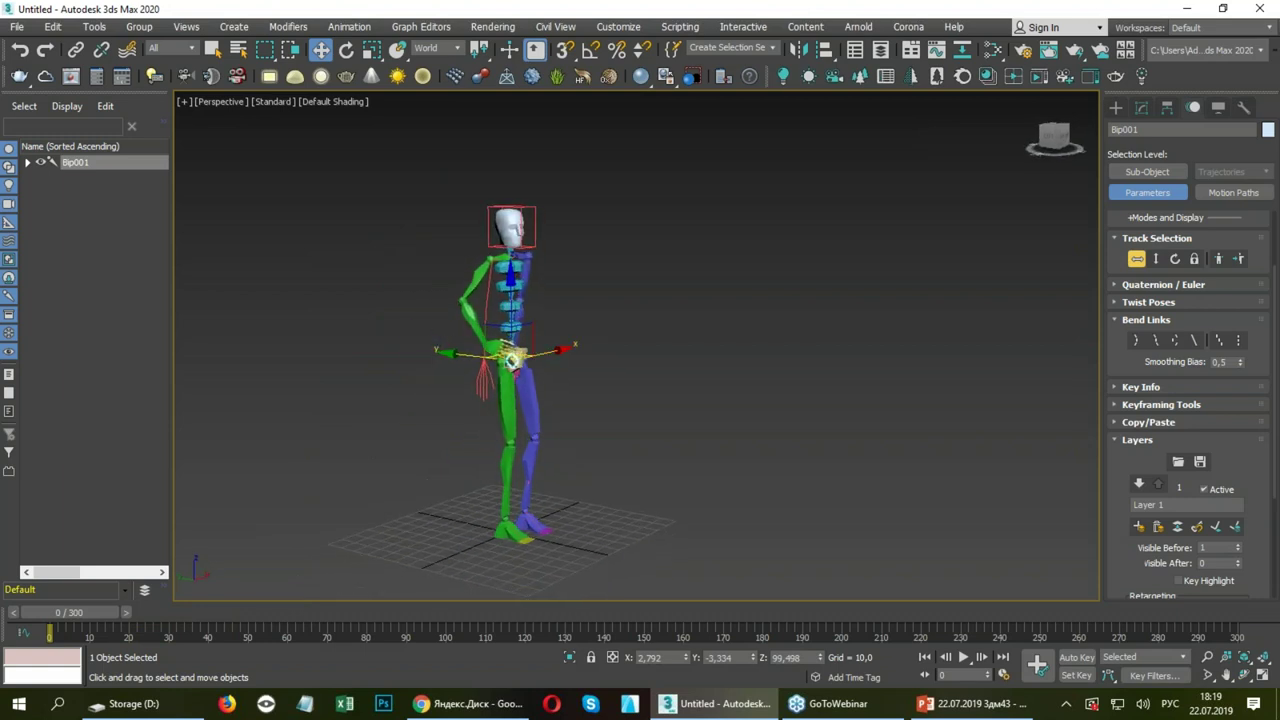
drag(80, 612, 368, 563)
key(w)
middle_drag(547, 363, 566, 374)
mouse_move(360, 619)
mouse_down()
mouse_move(725, 604)
mouse_move(579, 609)
mouse_move(690, 612)
mouse_move(560, 614)
mouse_move(547, 626)
mouse_up()
Add Layer 2 to the biped's animation with Create Layer.
key(w)
mouse_move(547, 560)
alt+middle_down()
mouse_move(643, 429)
mouse_move(663, 432)
alt+middle_up()
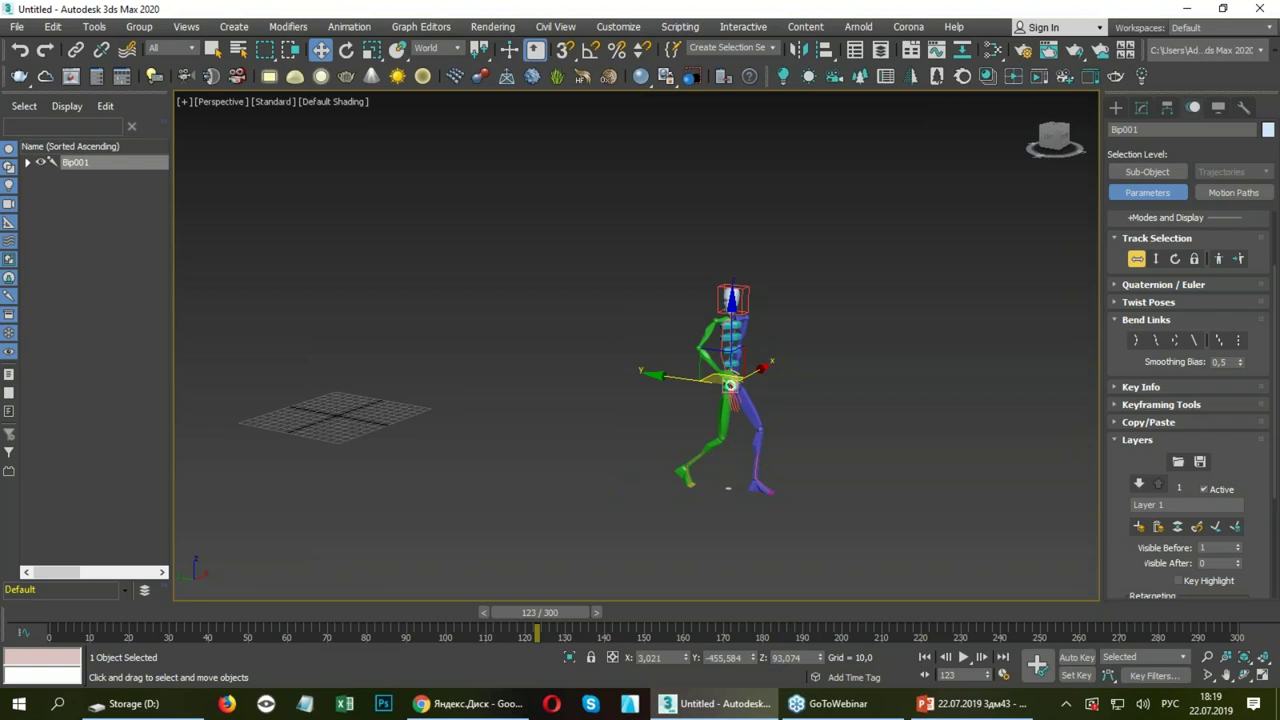
mouse_move(577, 613)
mouse_down()
mouse_move(783, 610)
mouse_move(515, 610)
mouse_move(672, 610)
mouse_move(654, 603)
mouse_up()
key(w)
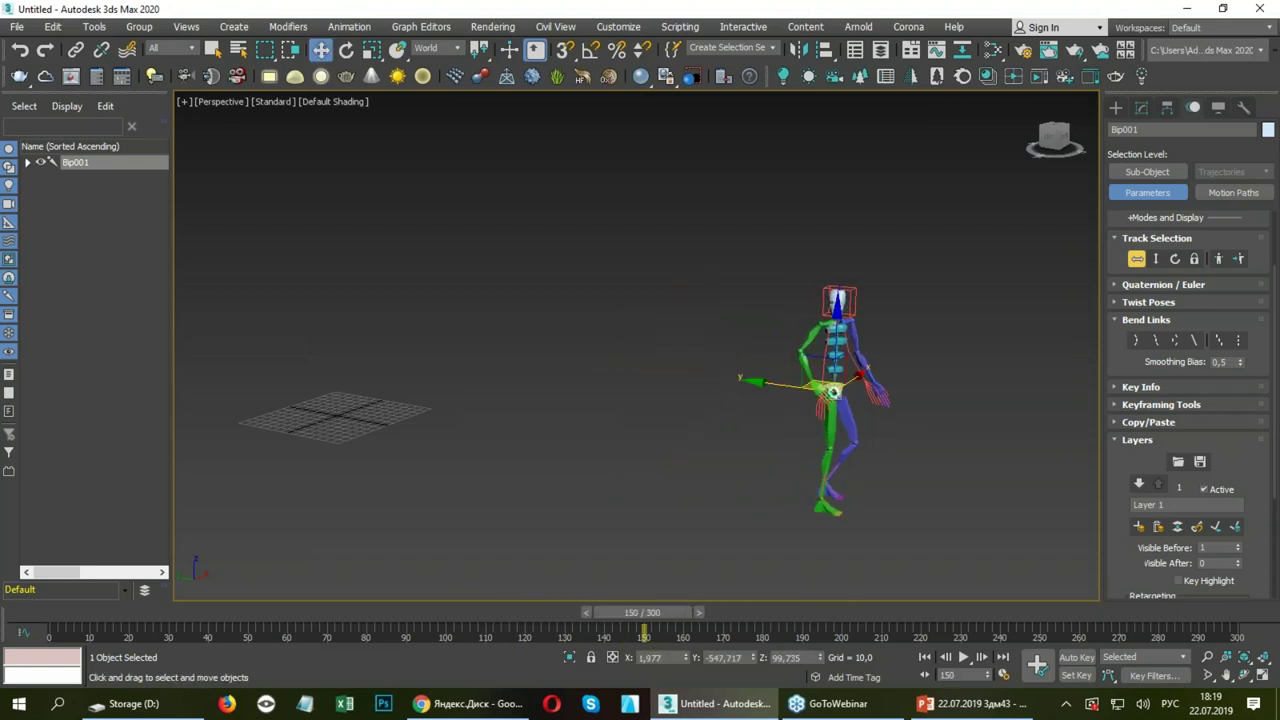
click(1141, 535)
mouse_move(974, 491)
alt+middle_down()
mouse_move(871, 493)
mouse_move(1030, 497)
alt+middle_up()
drag(1149, 492, 1133, 582)
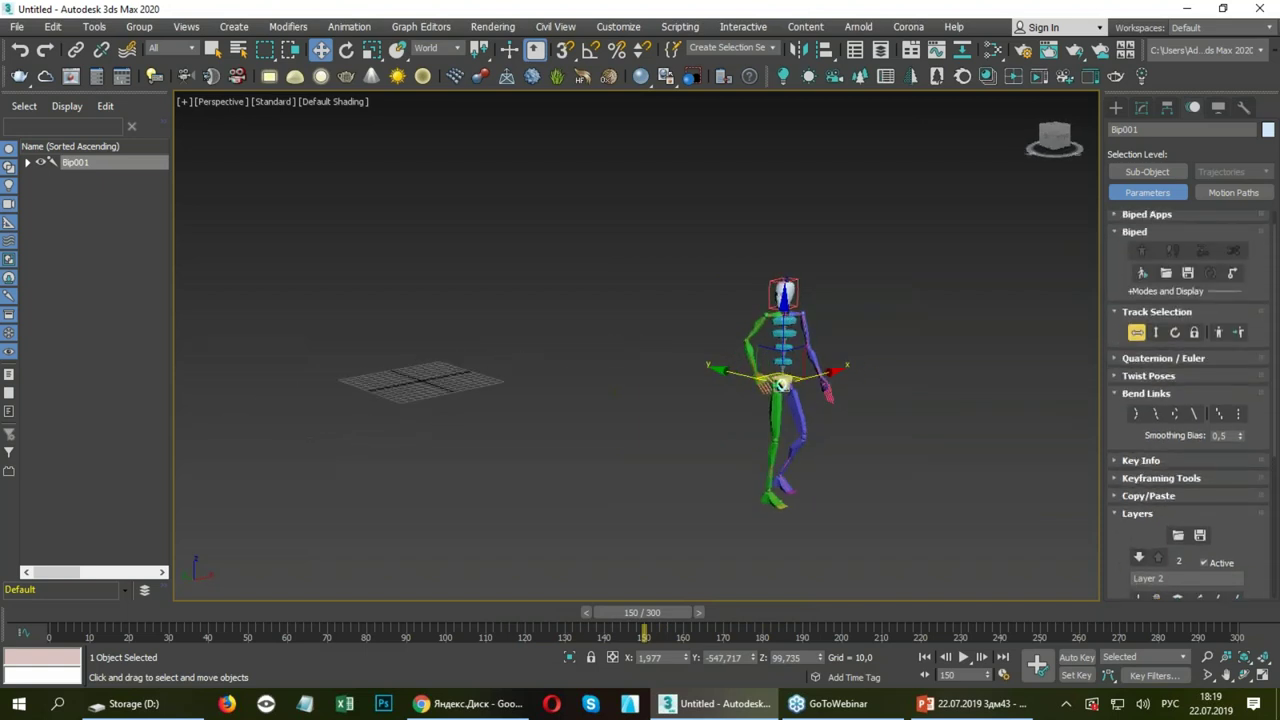
Start Load File and browse to D:\MAX 2018 tutorials Character animation (VRAY), keeping .BIP files.
click(1165, 274)
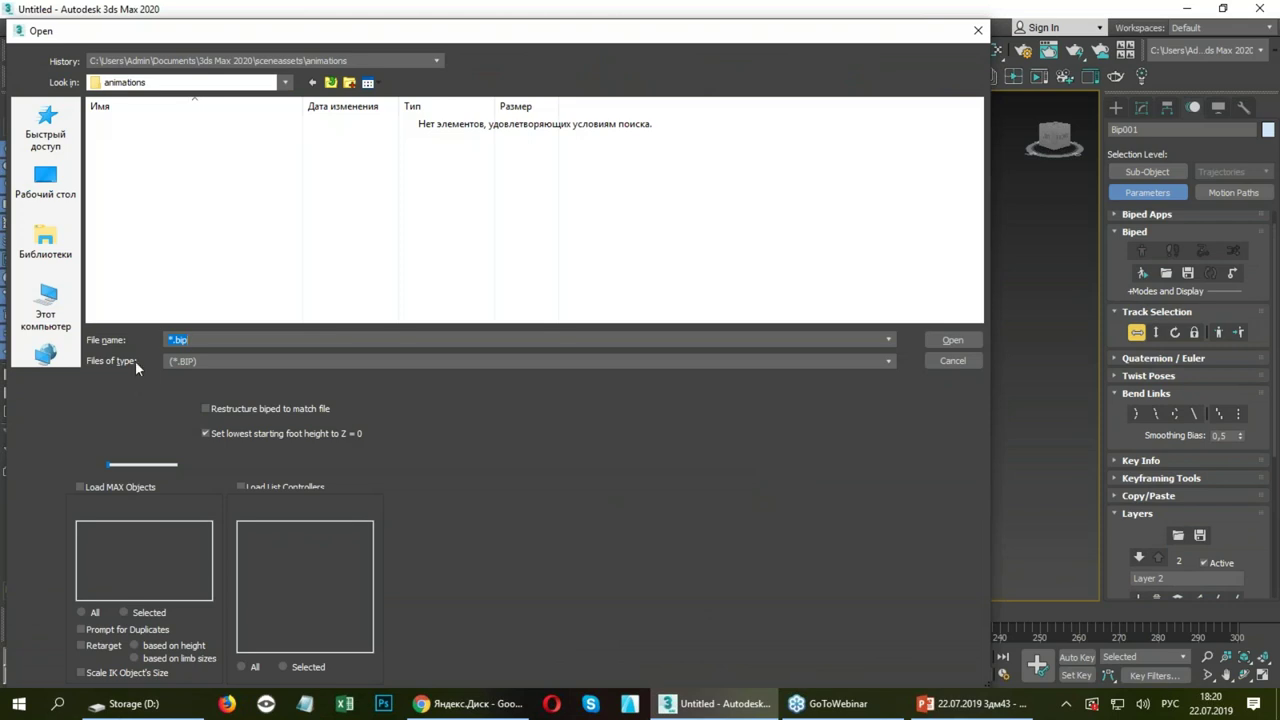
click(140, 82)
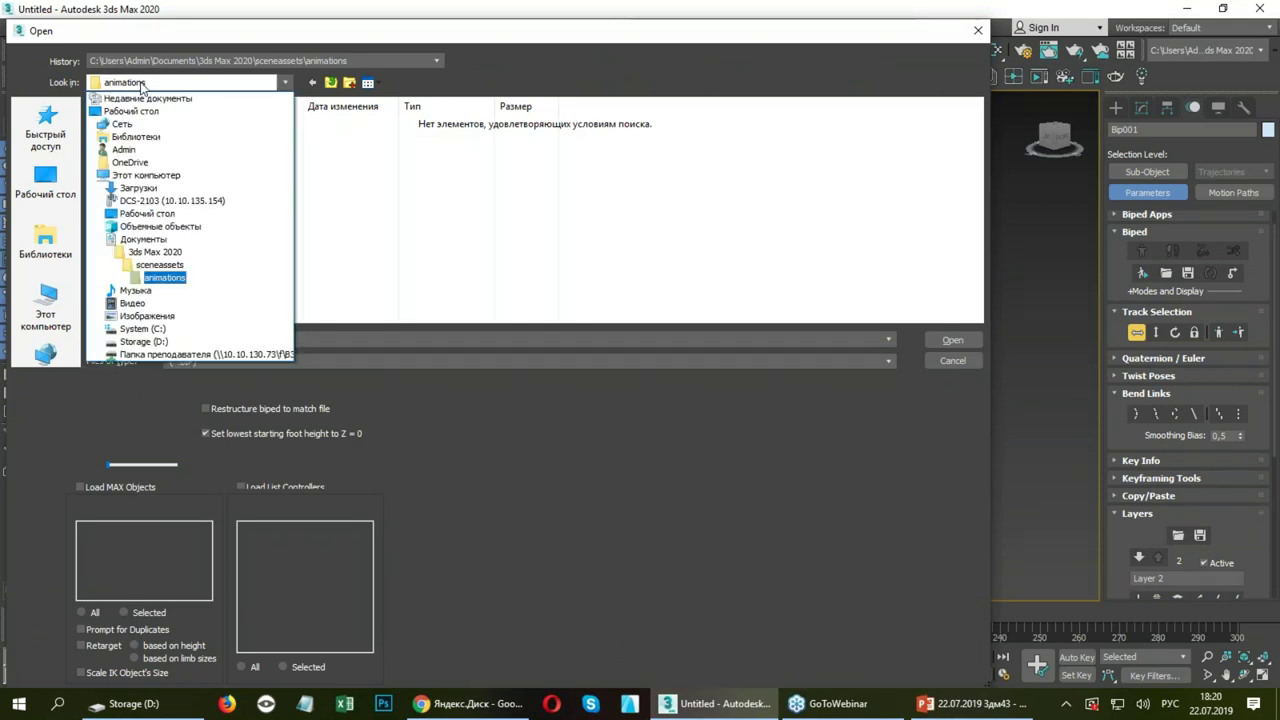
click(137, 343)
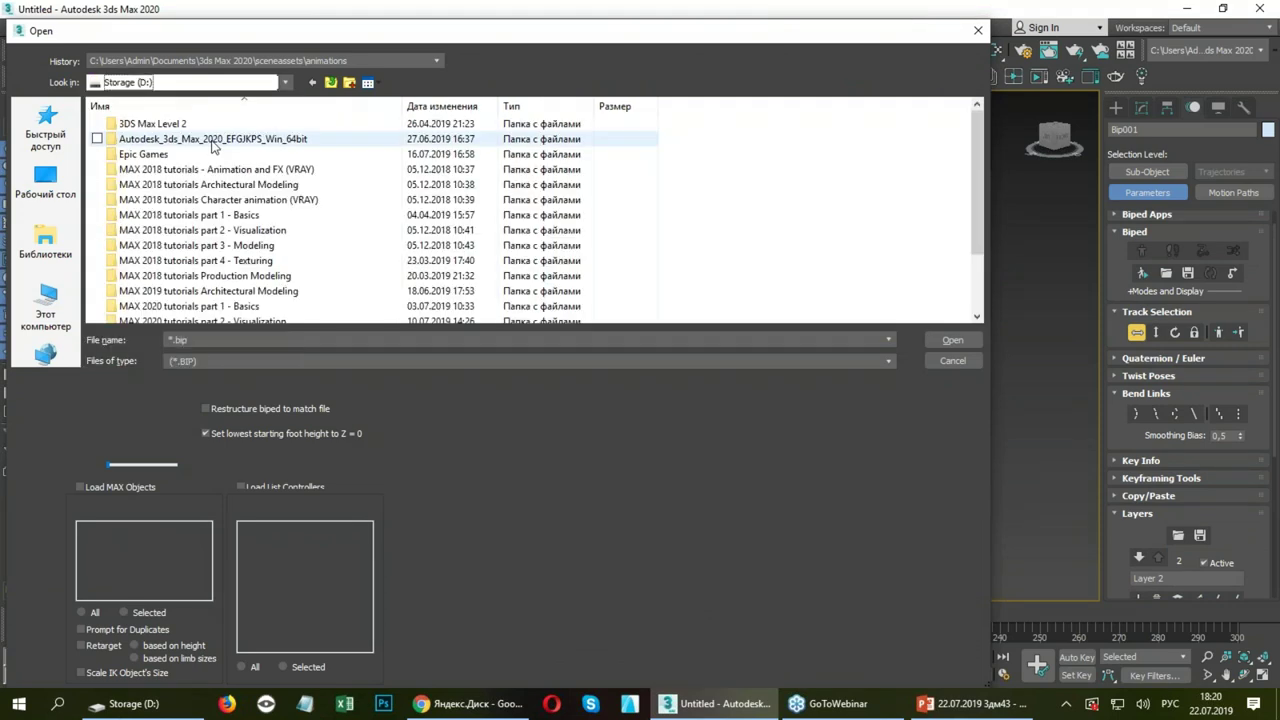
double_click(224, 203)
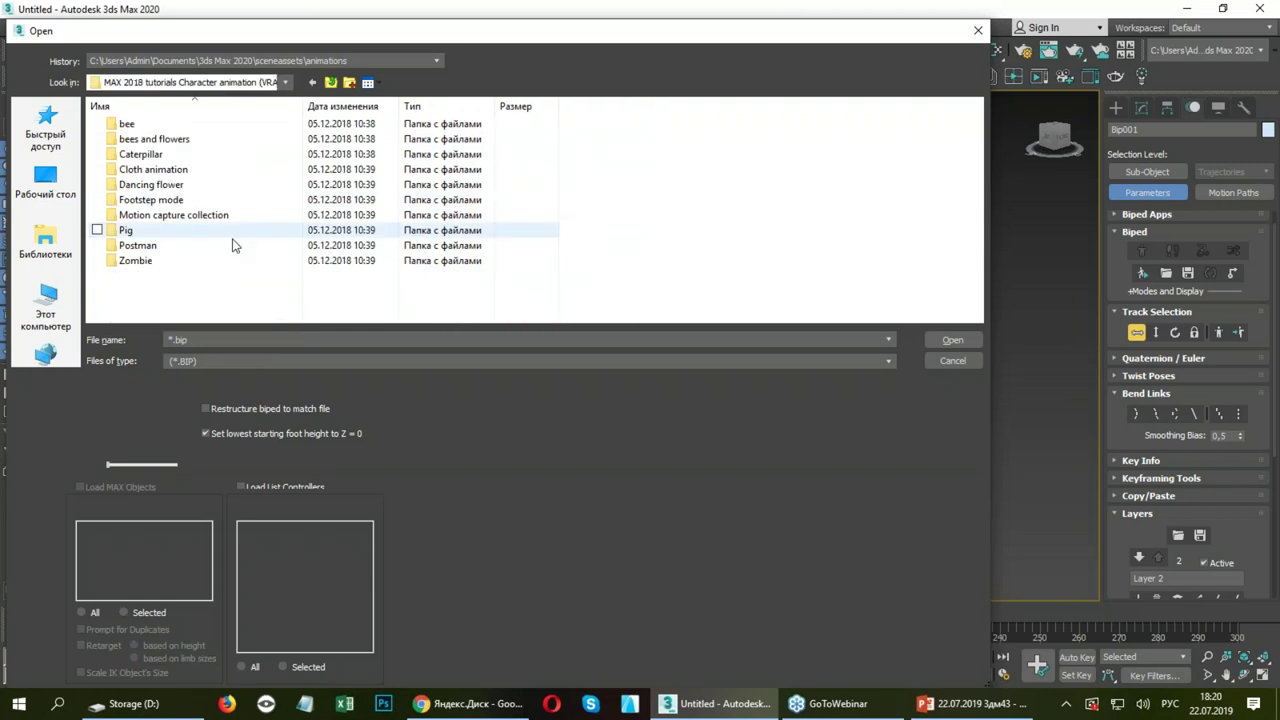
click(211, 364)
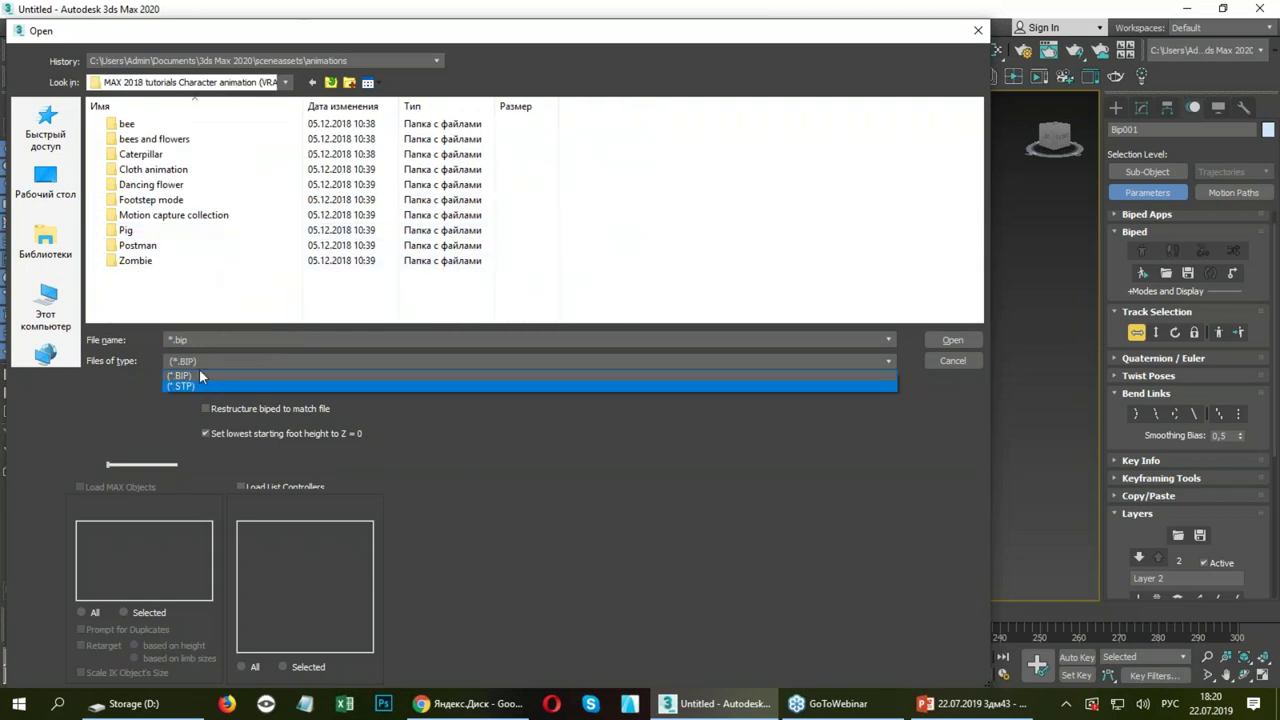
click(192, 375)
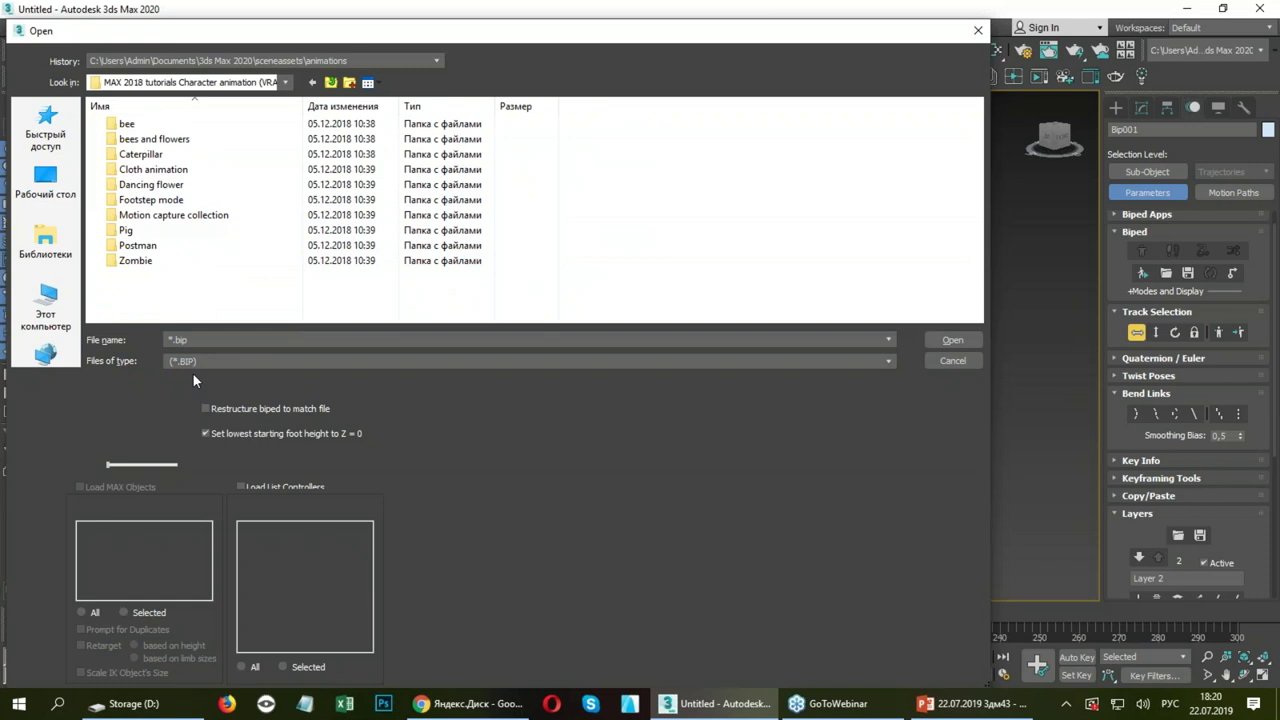
Open Motion capture collection > 32 Dancing and pick an NTSC_dancing .bip clip.
double_click(195, 220)
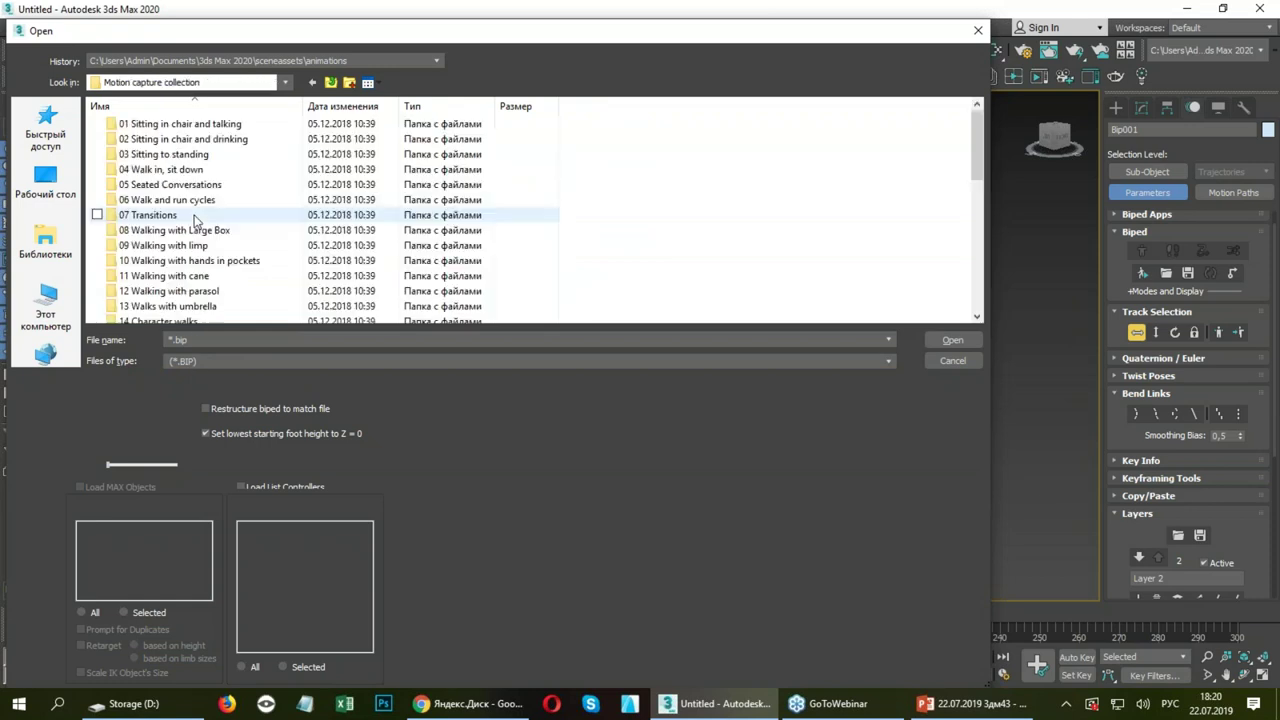
scroll(180, 260, down, 5)
scroll(181, 308, up, 2)
scroll(181, 308, down, 7)
scroll(181, 308, up, 7)
scroll(181, 305, down, 2)
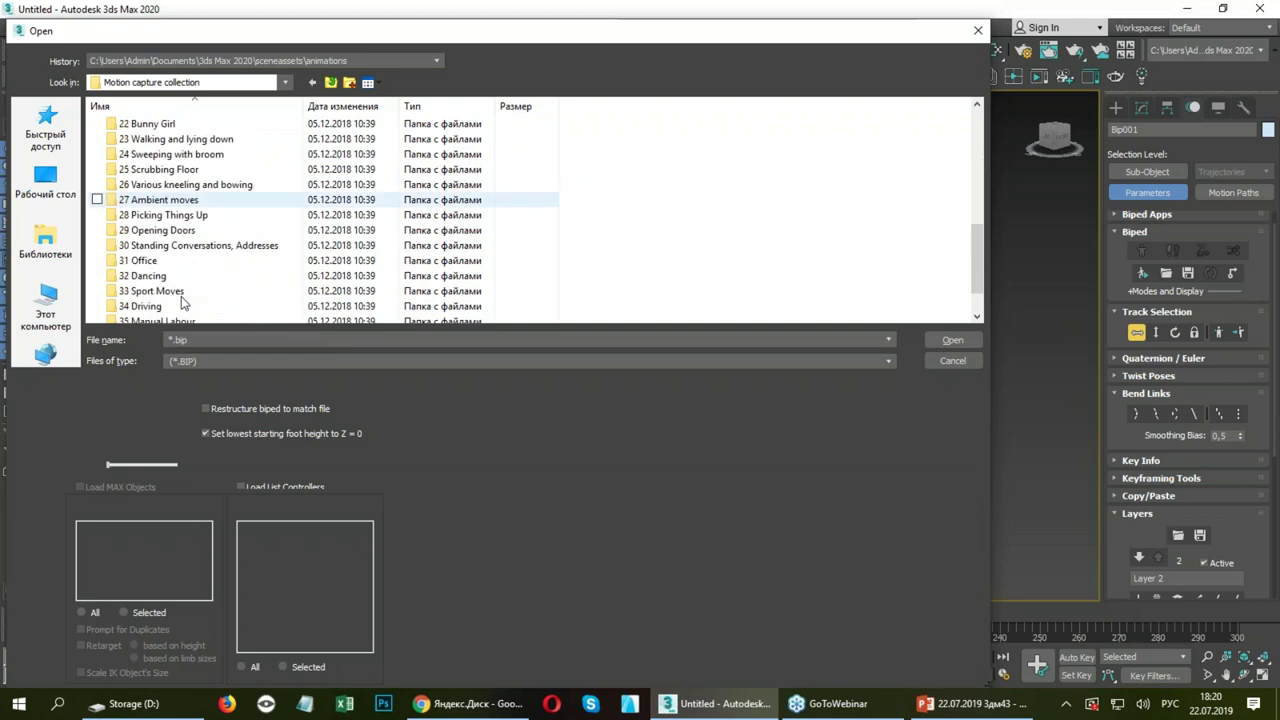
double_click(157, 298)
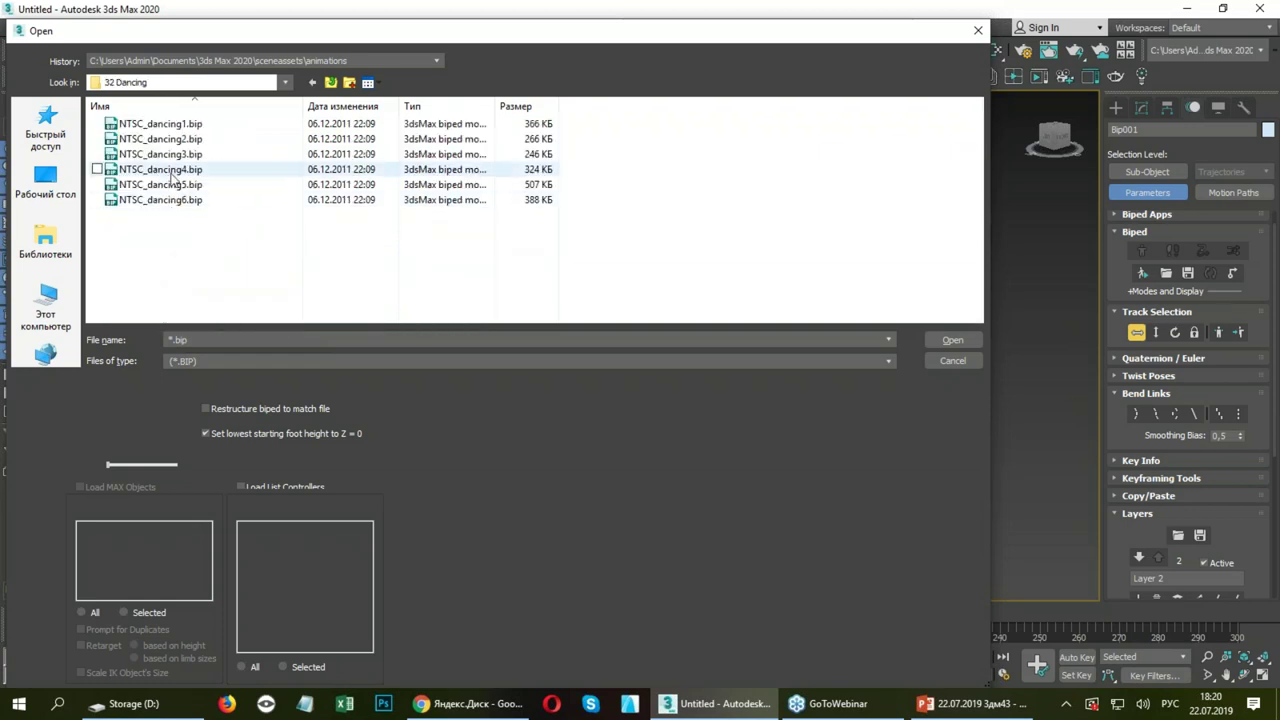
double_click(165, 170)
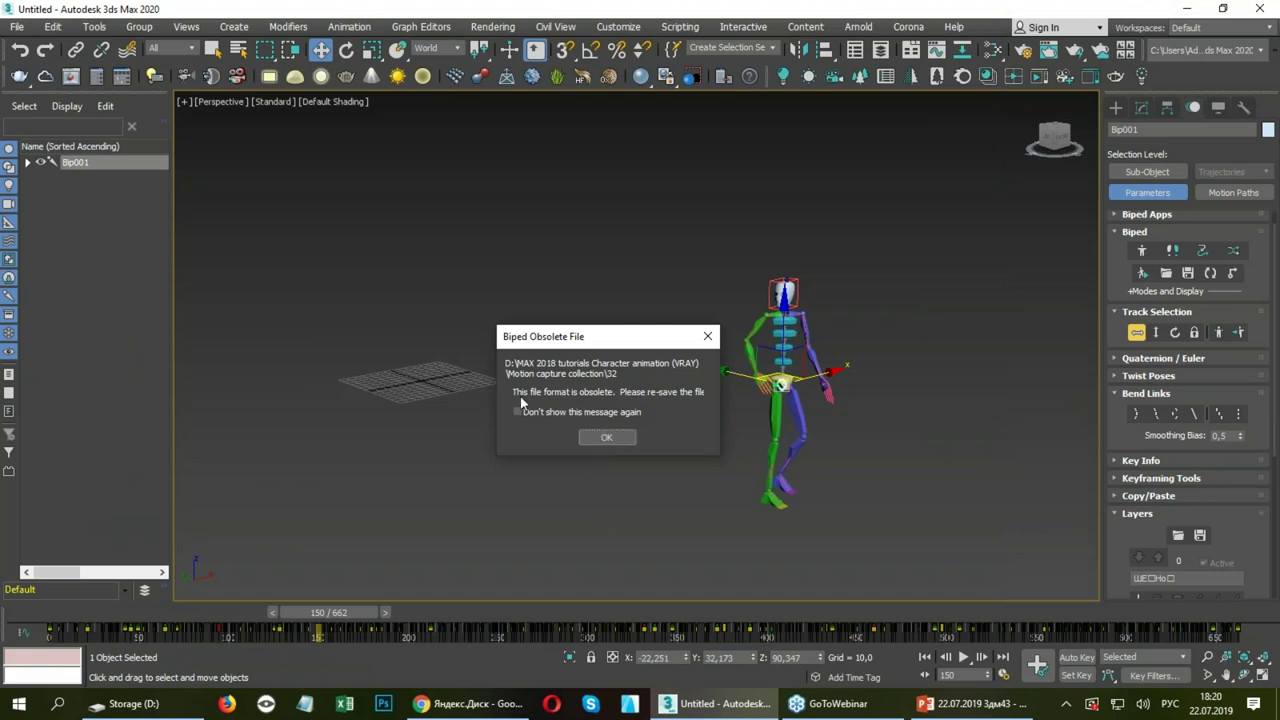
Accept the obsolete-file warning, scrub the 662-frame dance, and dismiss the illegal-timing message.
click(588, 437)
mouse_move(350, 618)
mouse_down()
mouse_move(180, 608)
mouse_move(748, 555)
mouse_move(37, 582)
mouse_move(667, 540)
mouse_move(1226, 540)
mouse_move(50, 566)
mouse_up()
key(w)
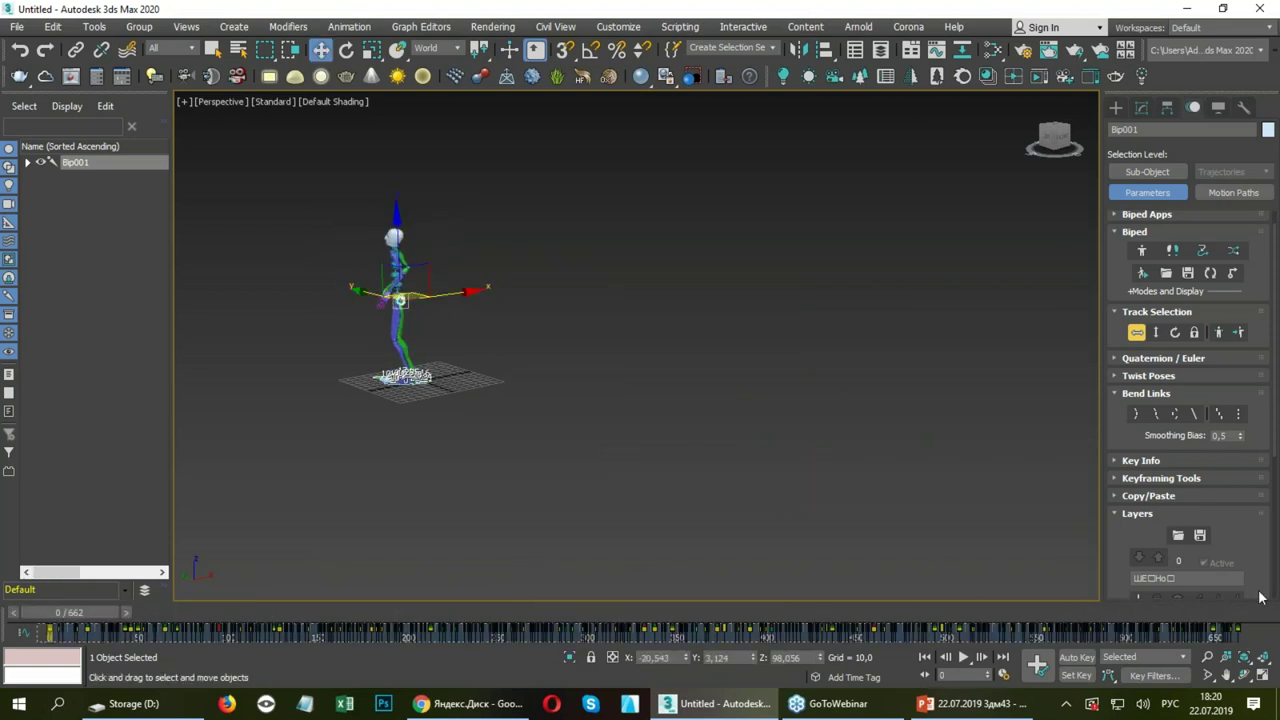
drag(215, 632, 840, 628)
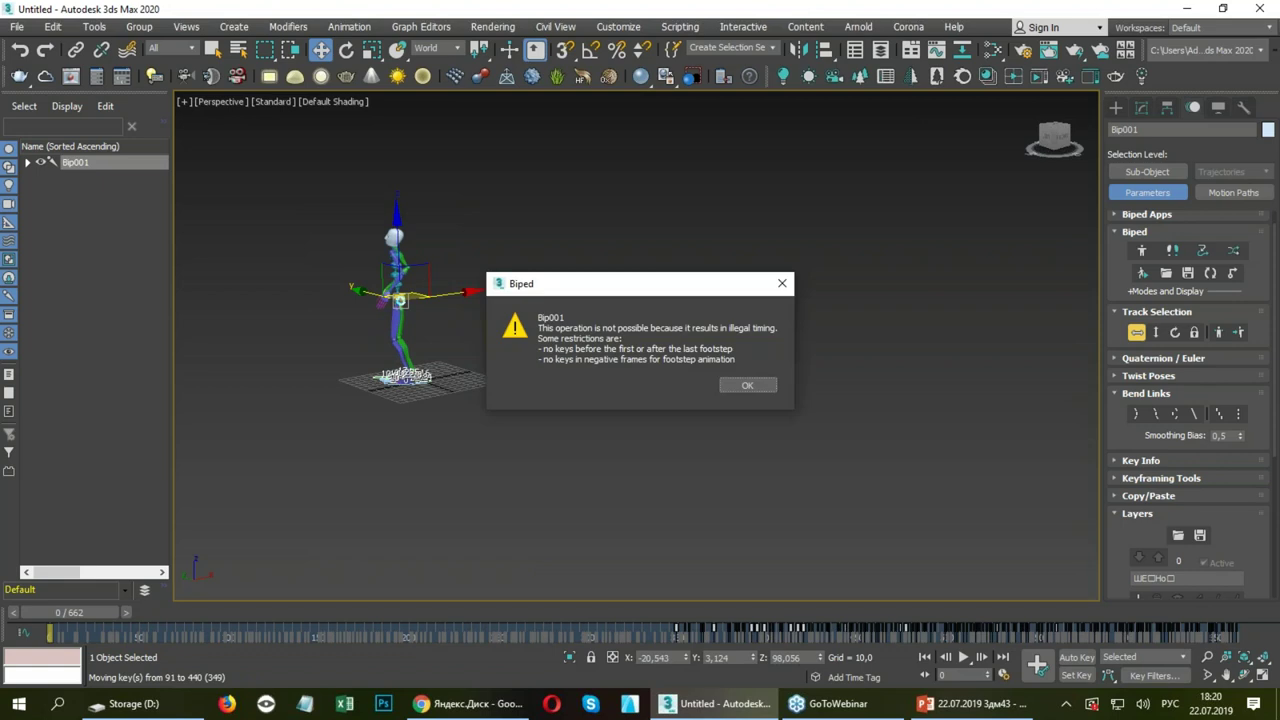
click(745, 386)
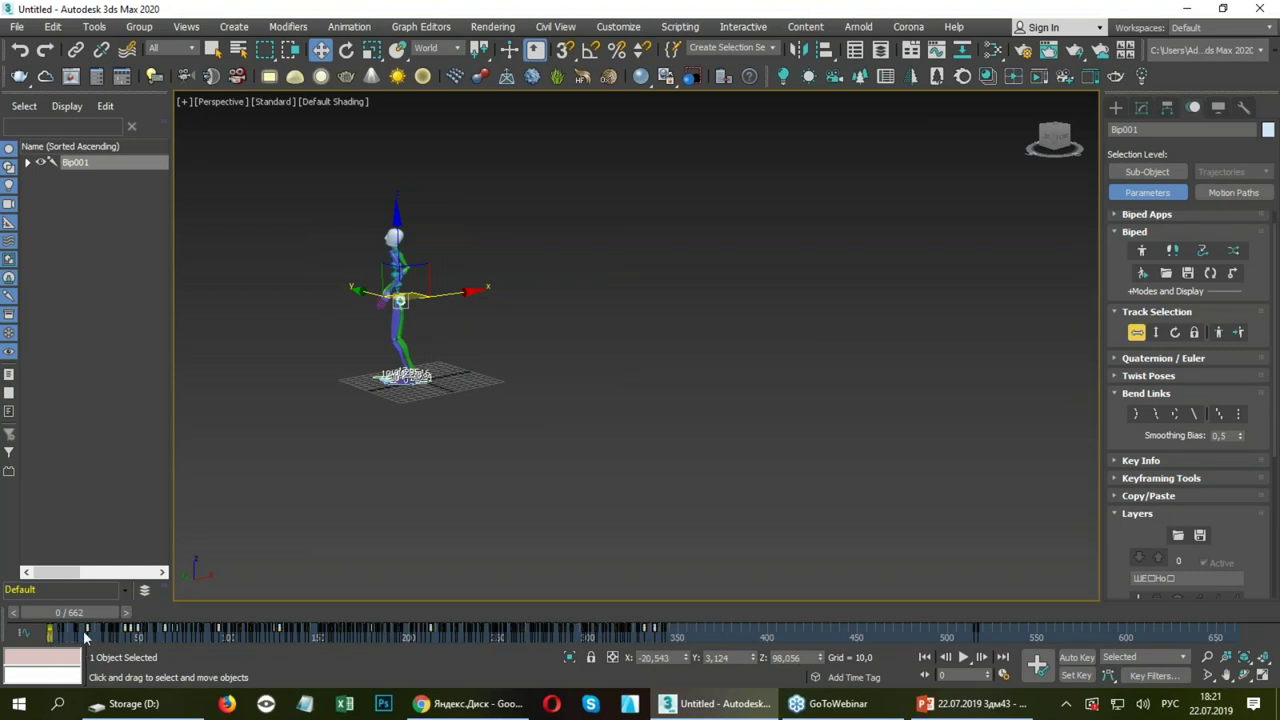
mouse_move(86, 632)
mouse_down()
mouse_move(648, 638)
mouse_move(275, 649)
mouse_up()
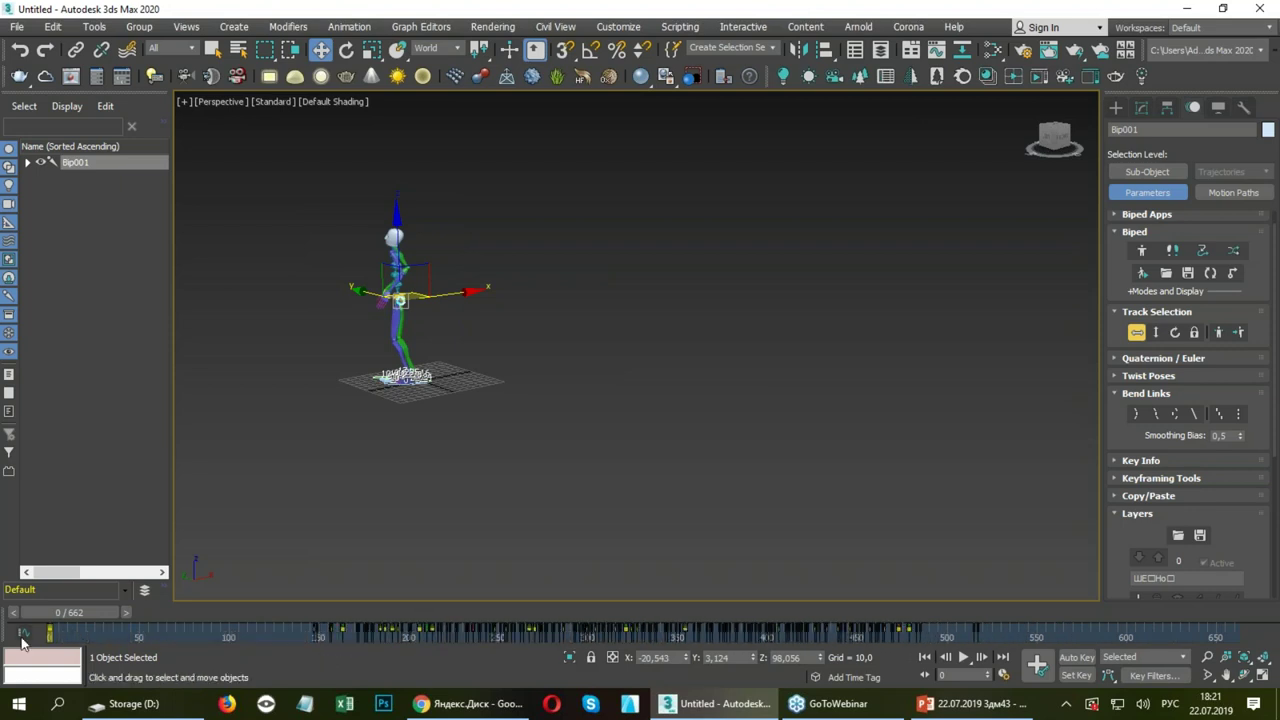
Play the dance from frame 0, orbiting to view the biped's front.
mouse_move(64, 612)
mouse_down()
mouse_move(821, 597)
mouse_move(142, 605)
mouse_up()
key(w)
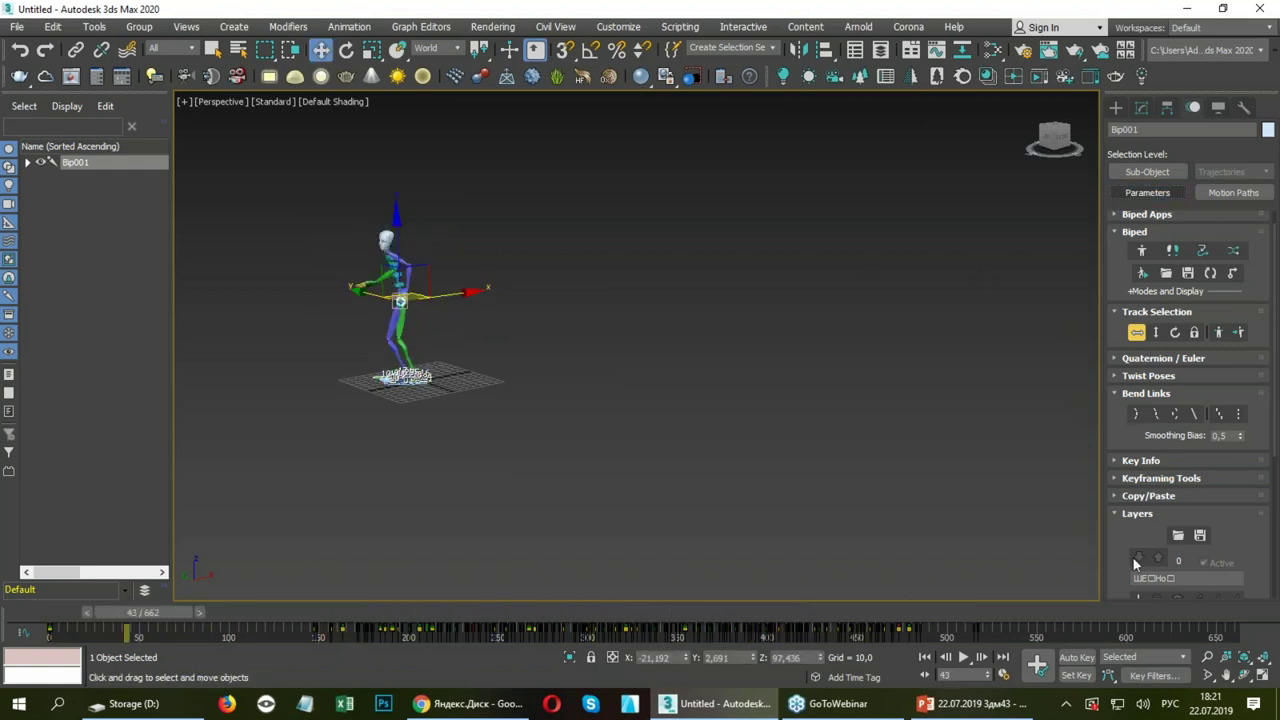
scroll(1150, 513, down, 3)
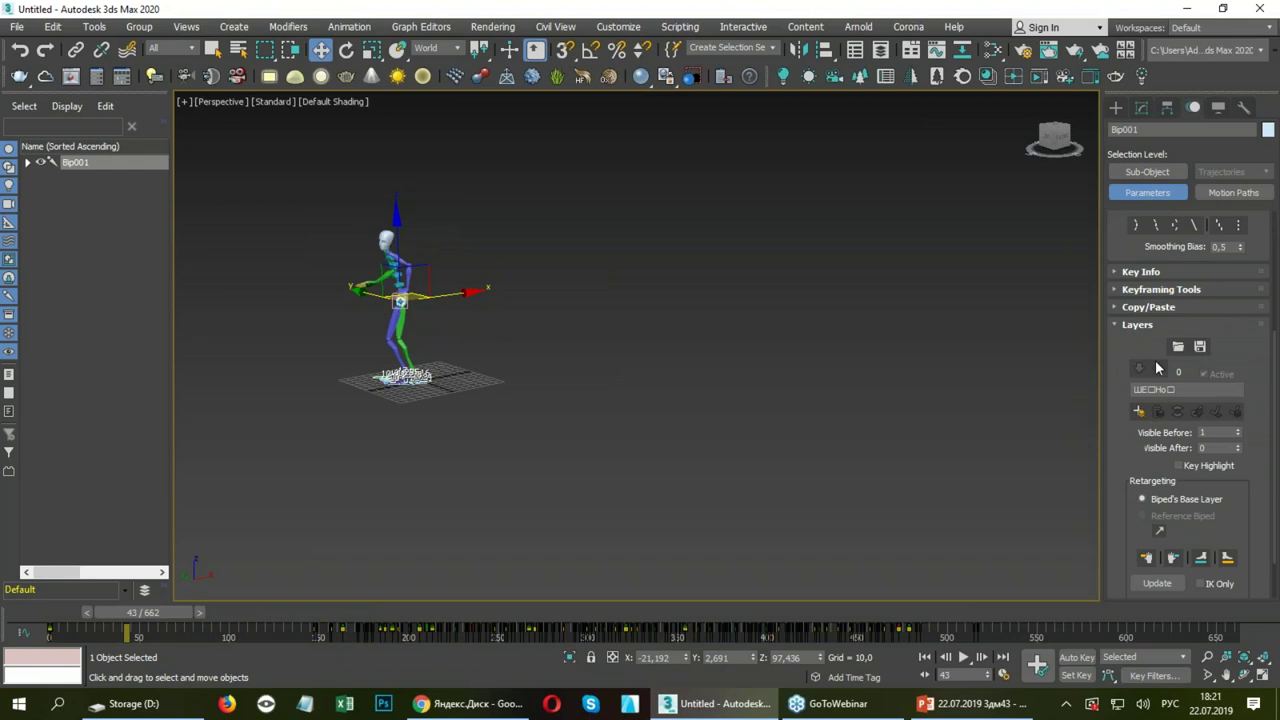
scroll(1119, 457, down, 2)
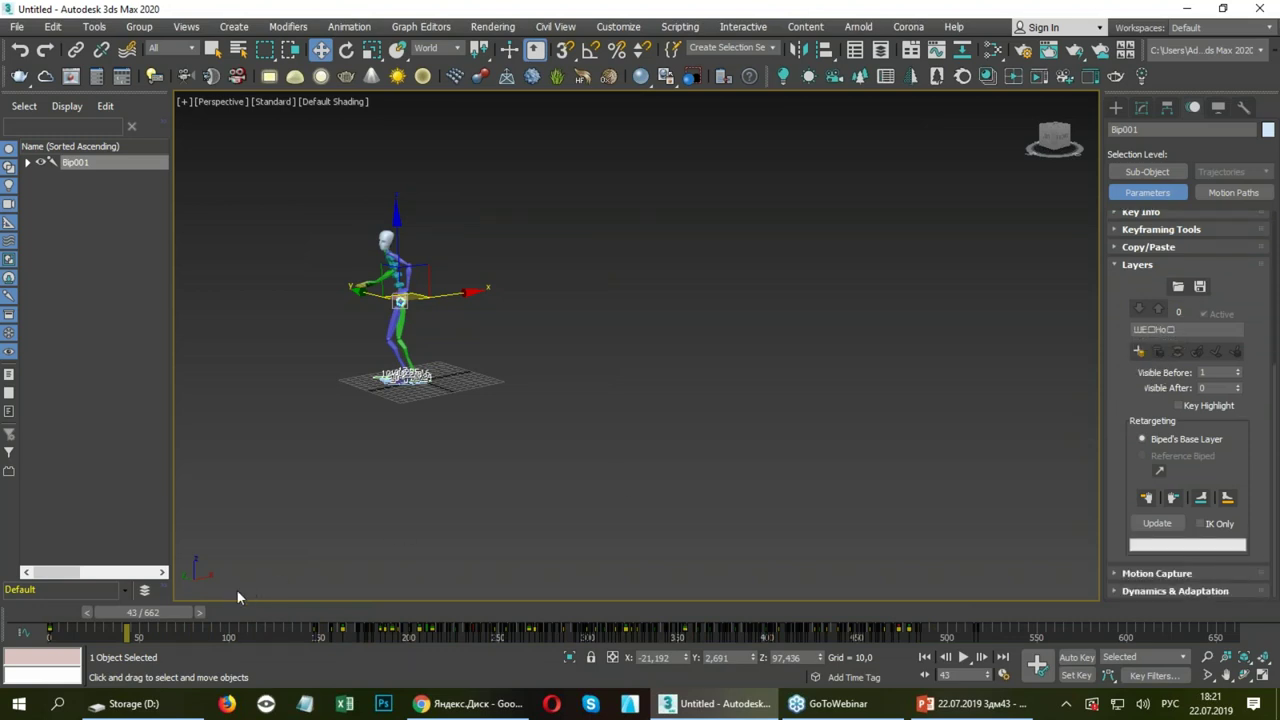
key(Home)
key(z)
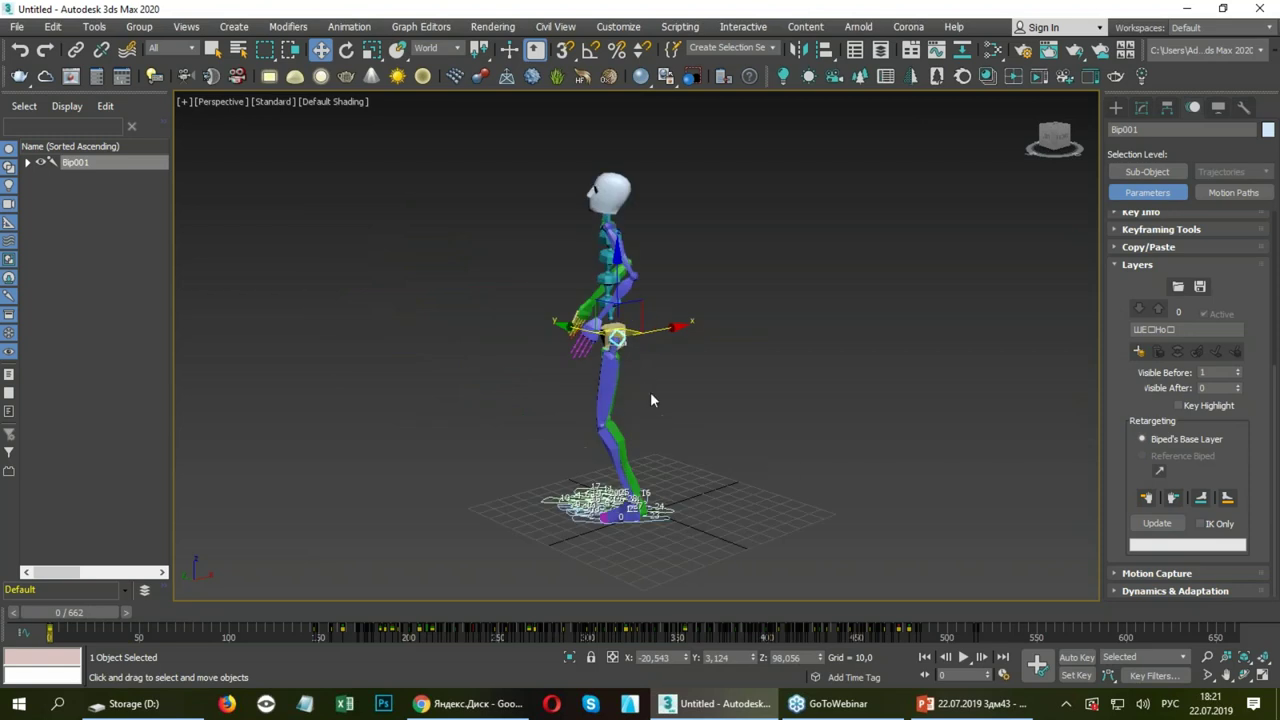
click(963, 657)
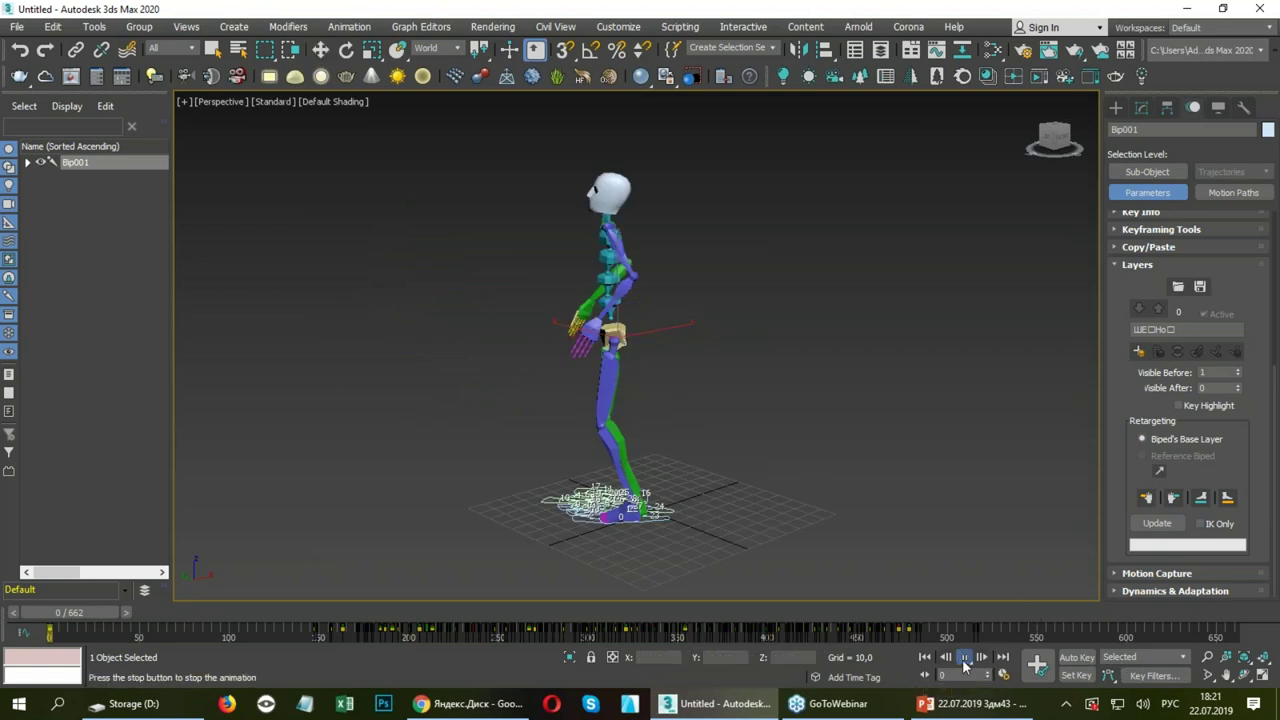
alt+middle_drag(845, 511, 621, 438)
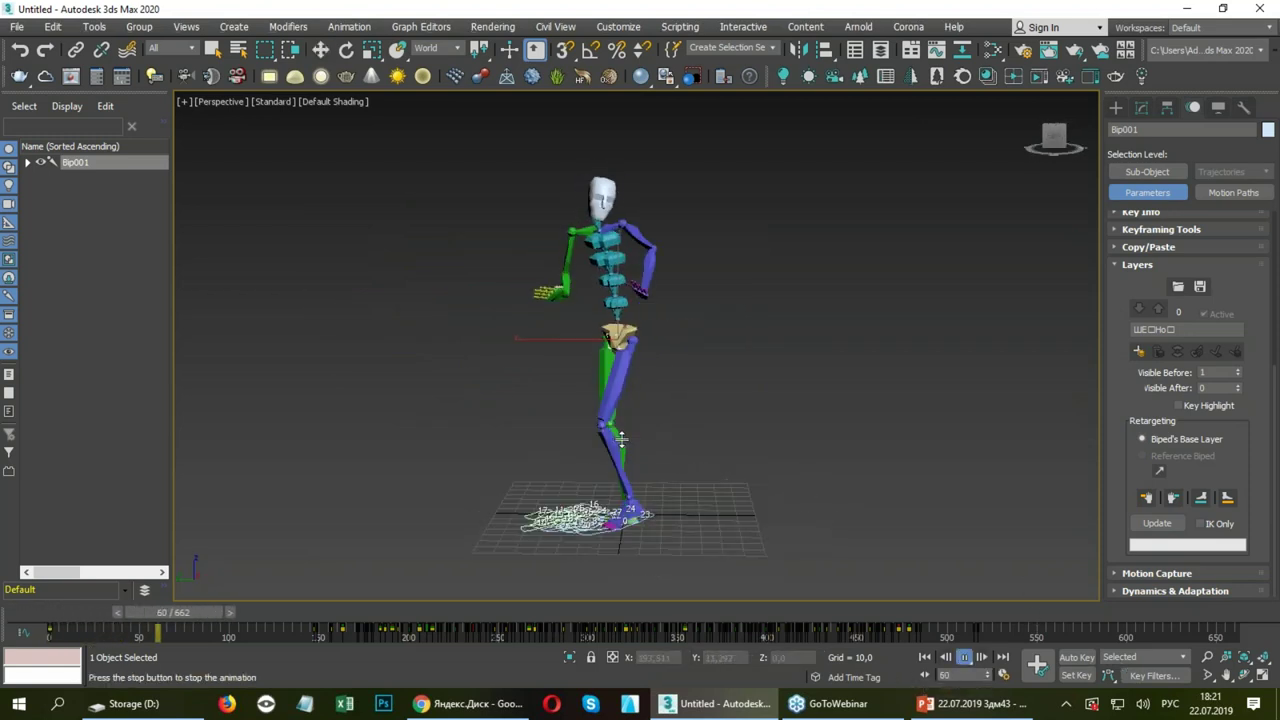
mouse_move(295, 612)
mouse_down()
mouse_move(1118, 571)
mouse_move(1097, 563)
mouse_up()
key(w)
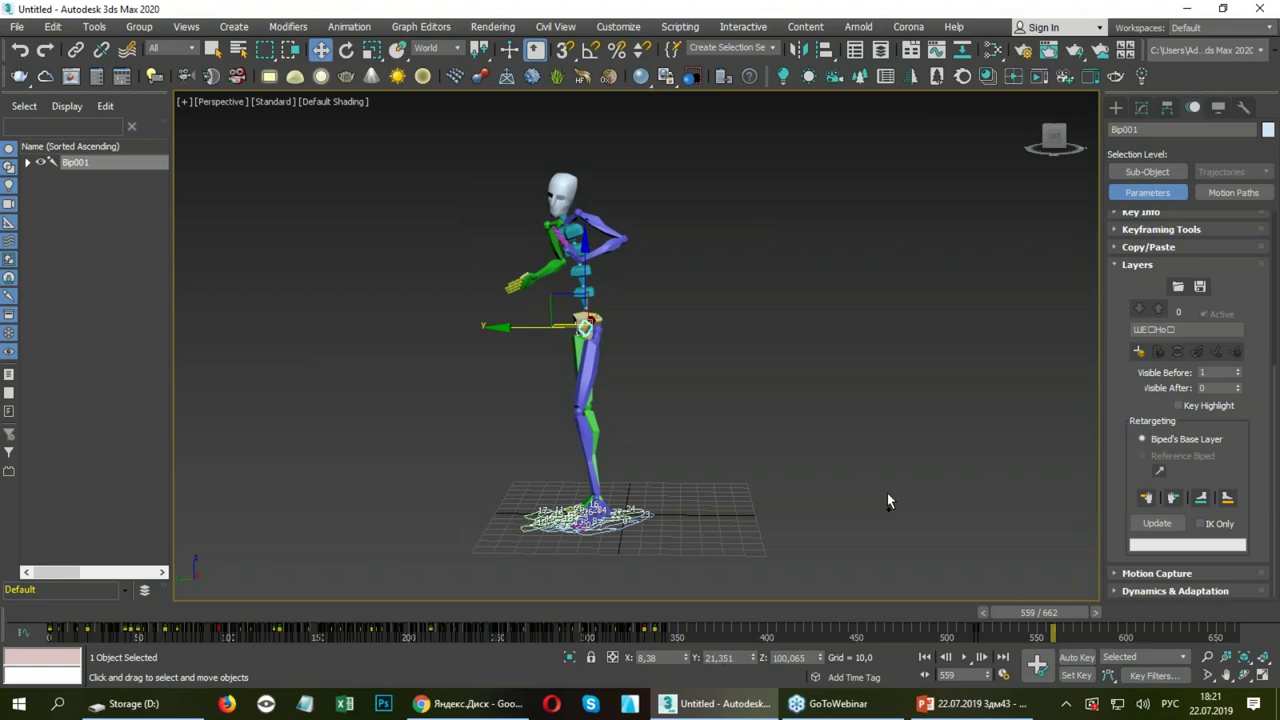
key(ctrl+z)
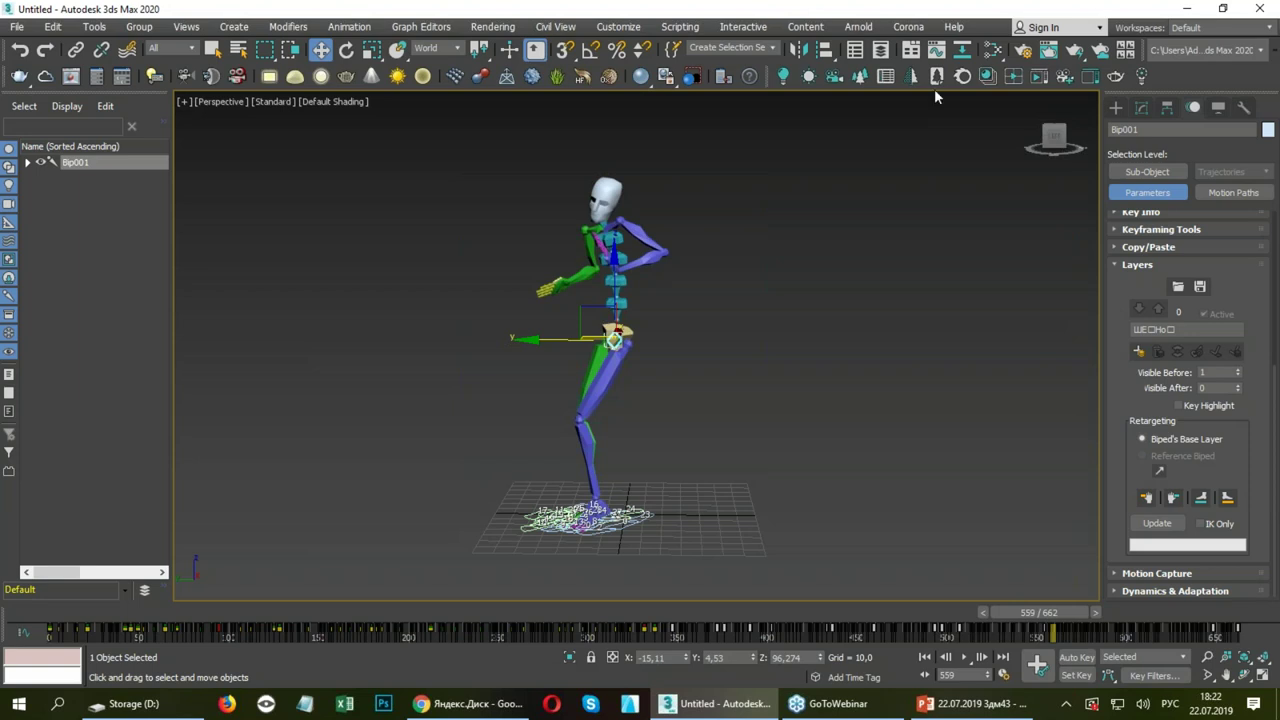
Reset 3ds Max to a fresh empty scene without saving changes.
click(17, 26)
click(28, 74)
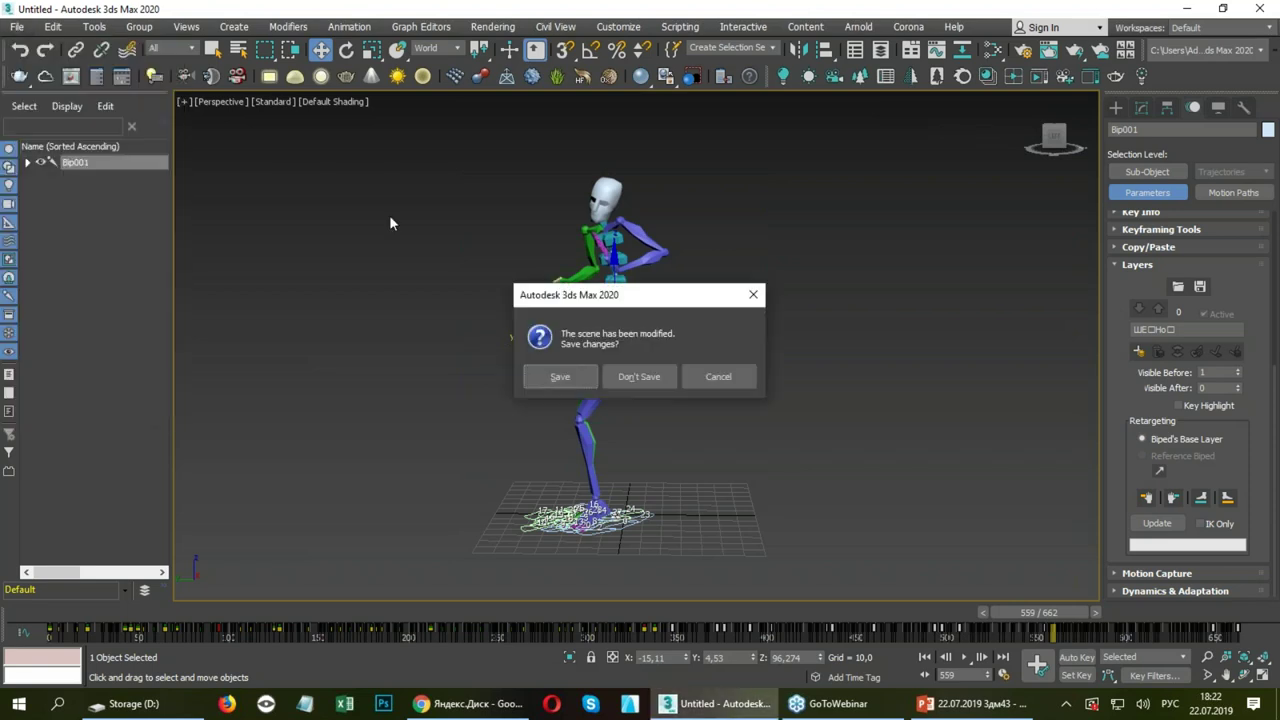
click(643, 376)
click(586, 376)
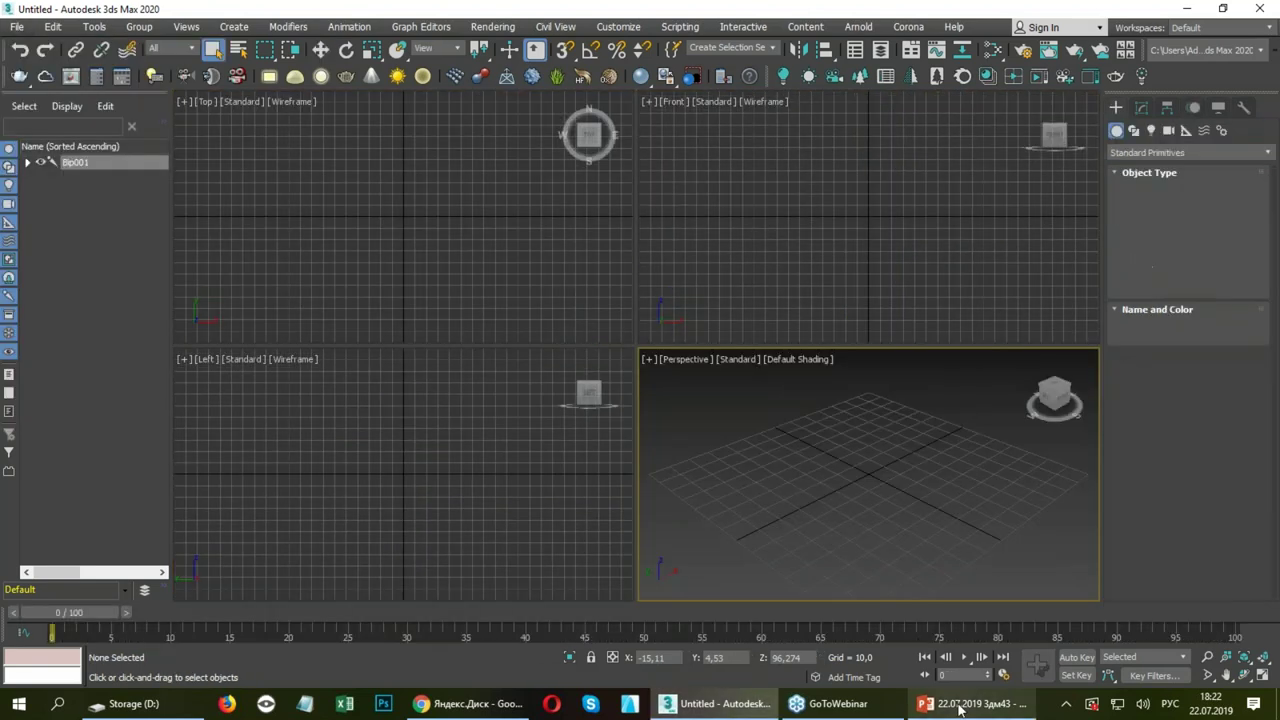
key(alt+Tab)
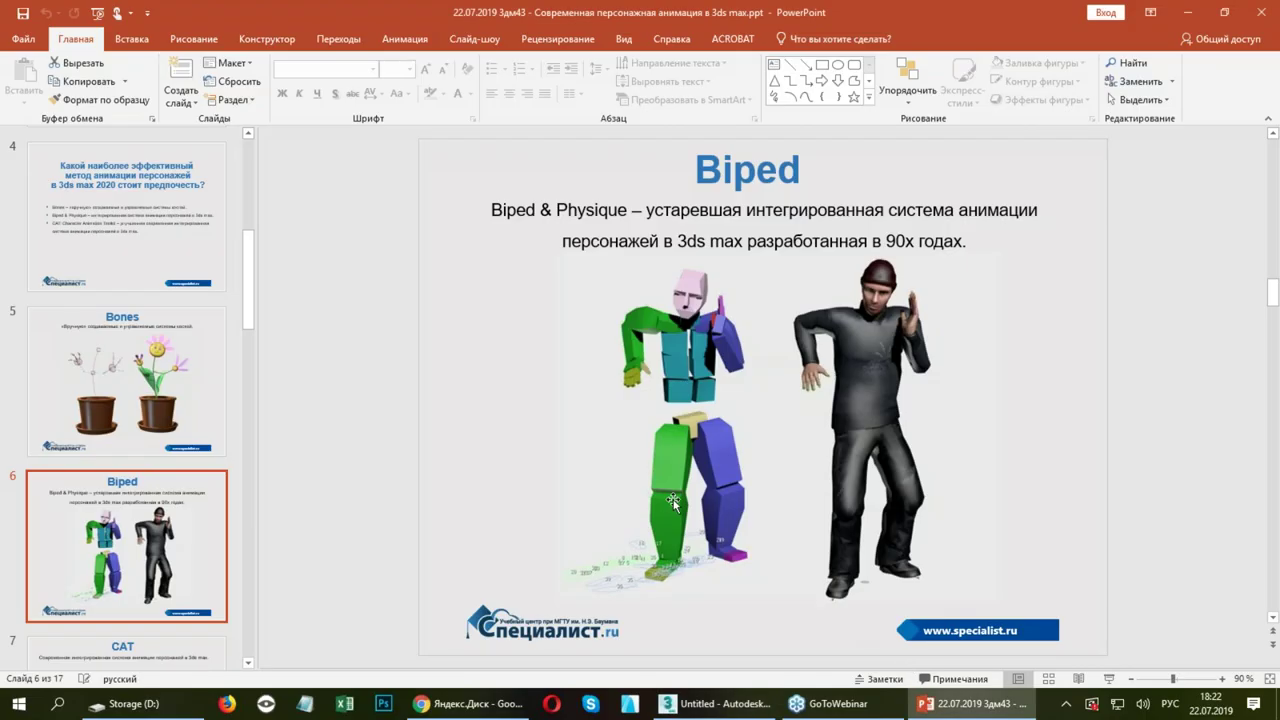
Display slide 7, "CAT", in PowerPoint's main view, then return to 3ds Max.
scroll(163, 490, down, 2)
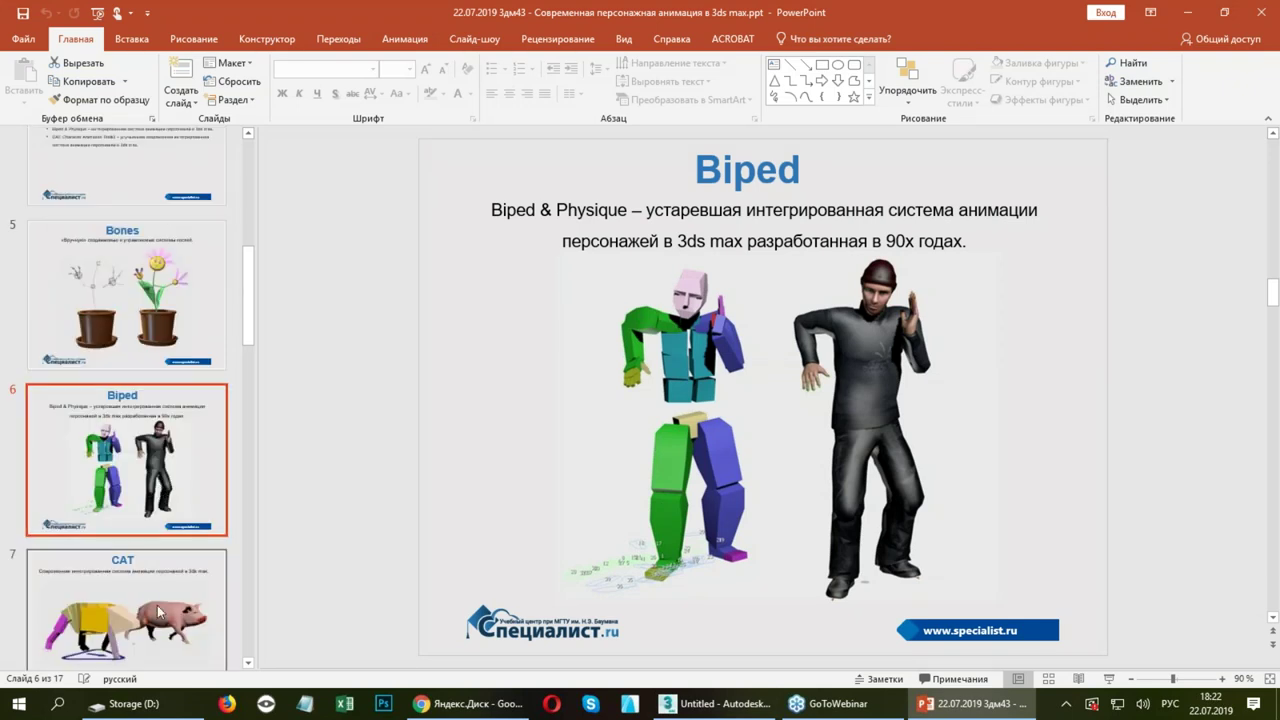
click(157, 612)
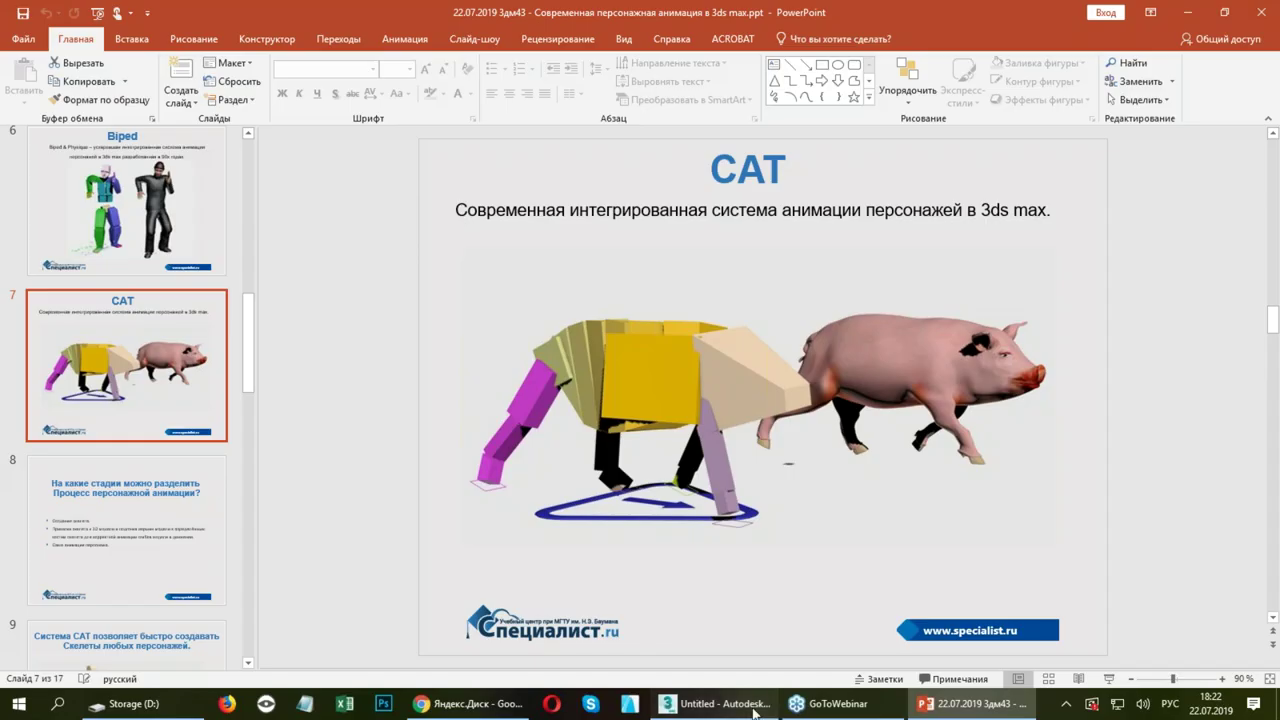
click(718, 703)
Browse the Space Warps category list, leaving it on Forces.
click(1203, 130)
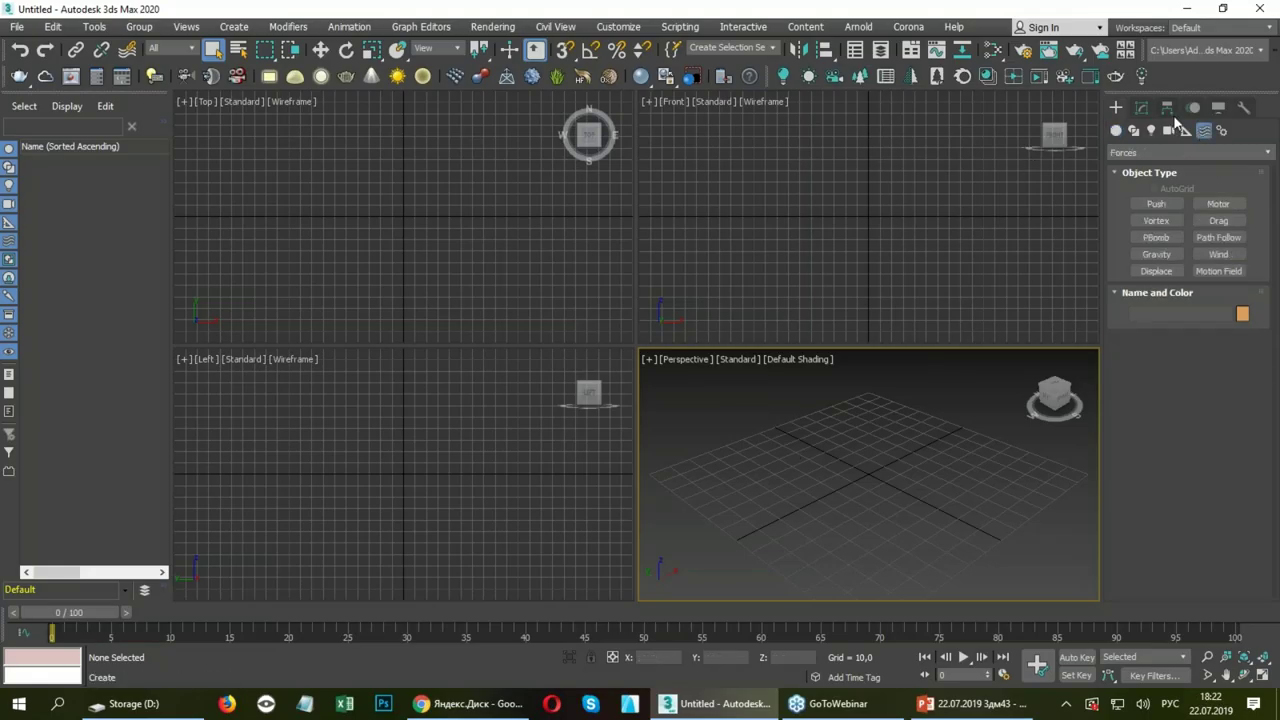
click(1176, 152)
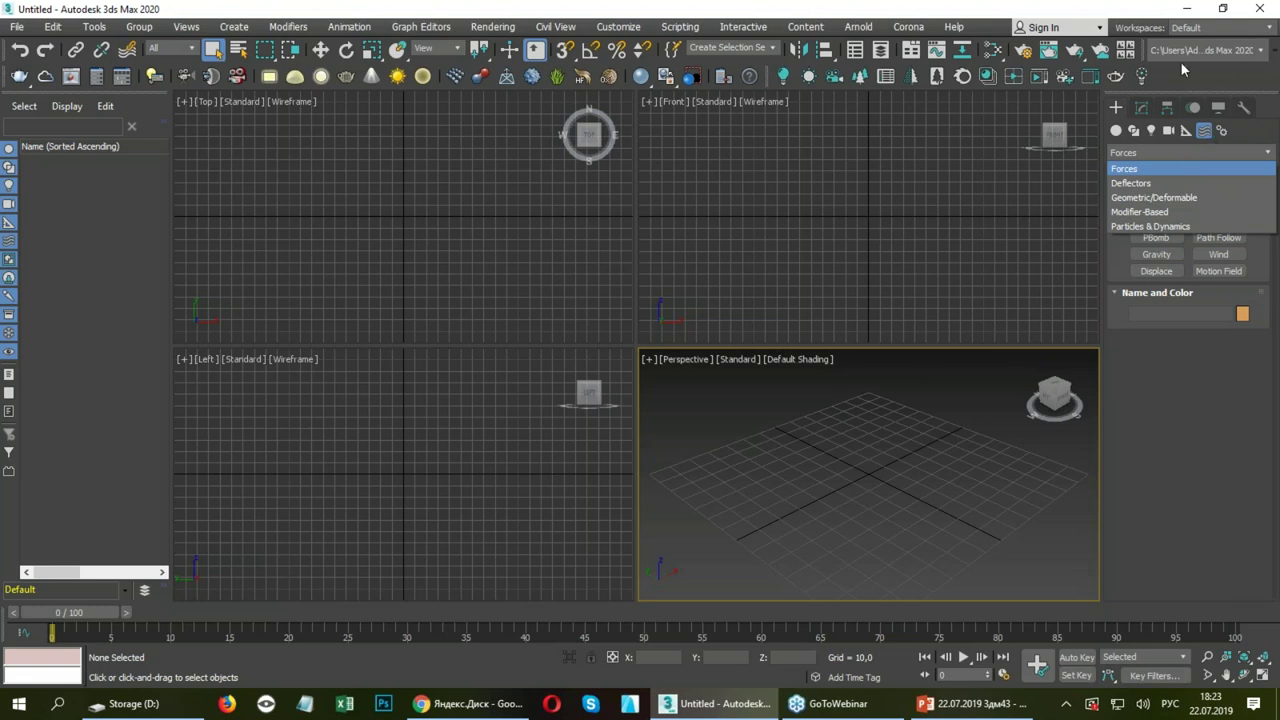
click(1120, 166)
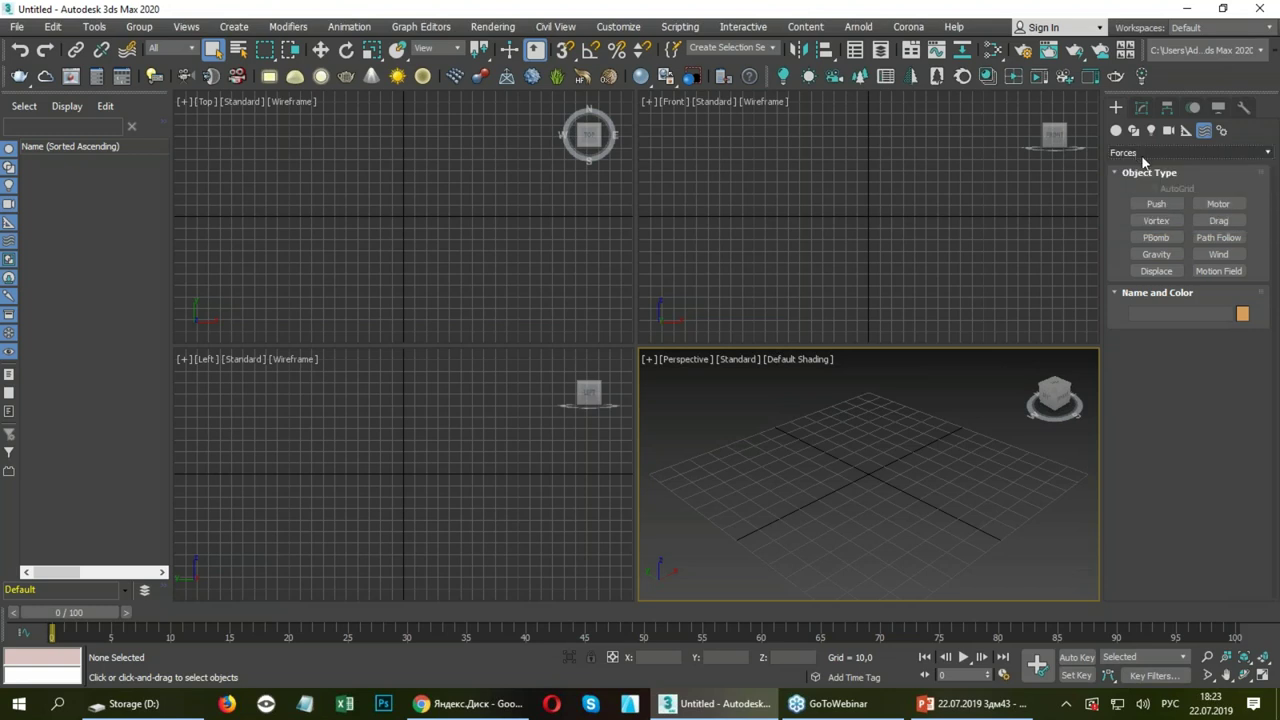
click(1178, 155)
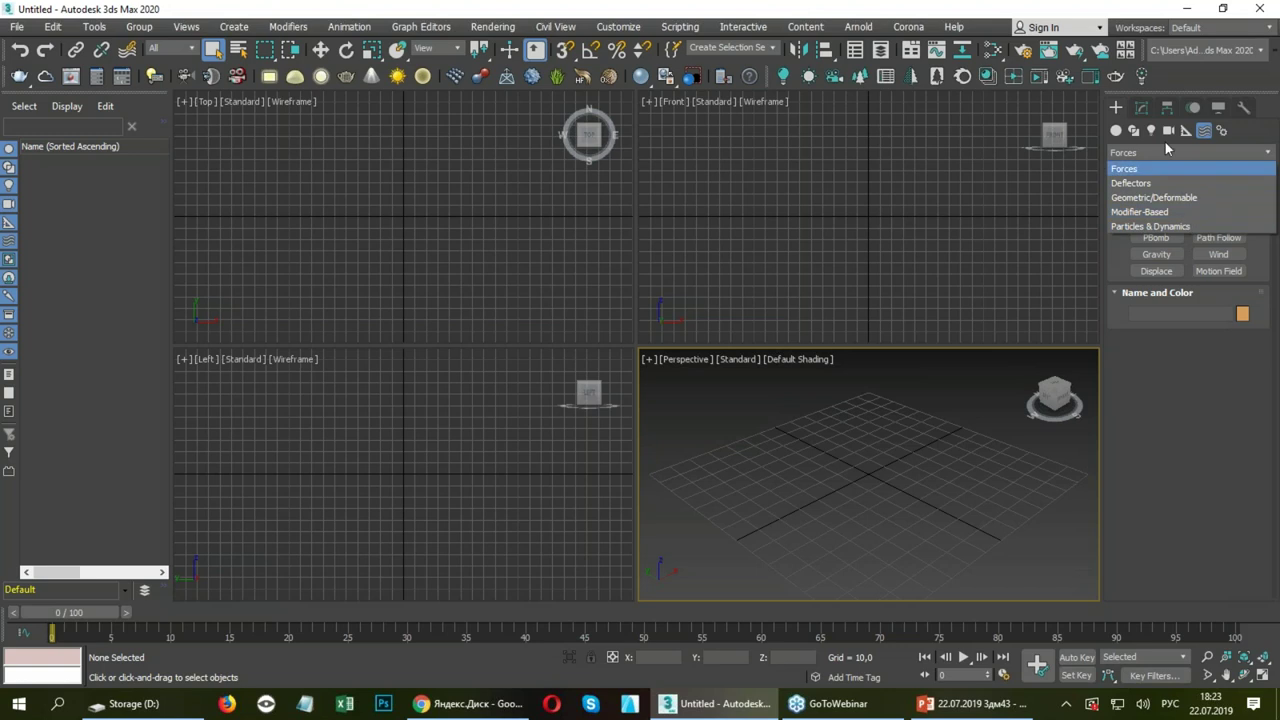
click(1165, 145)
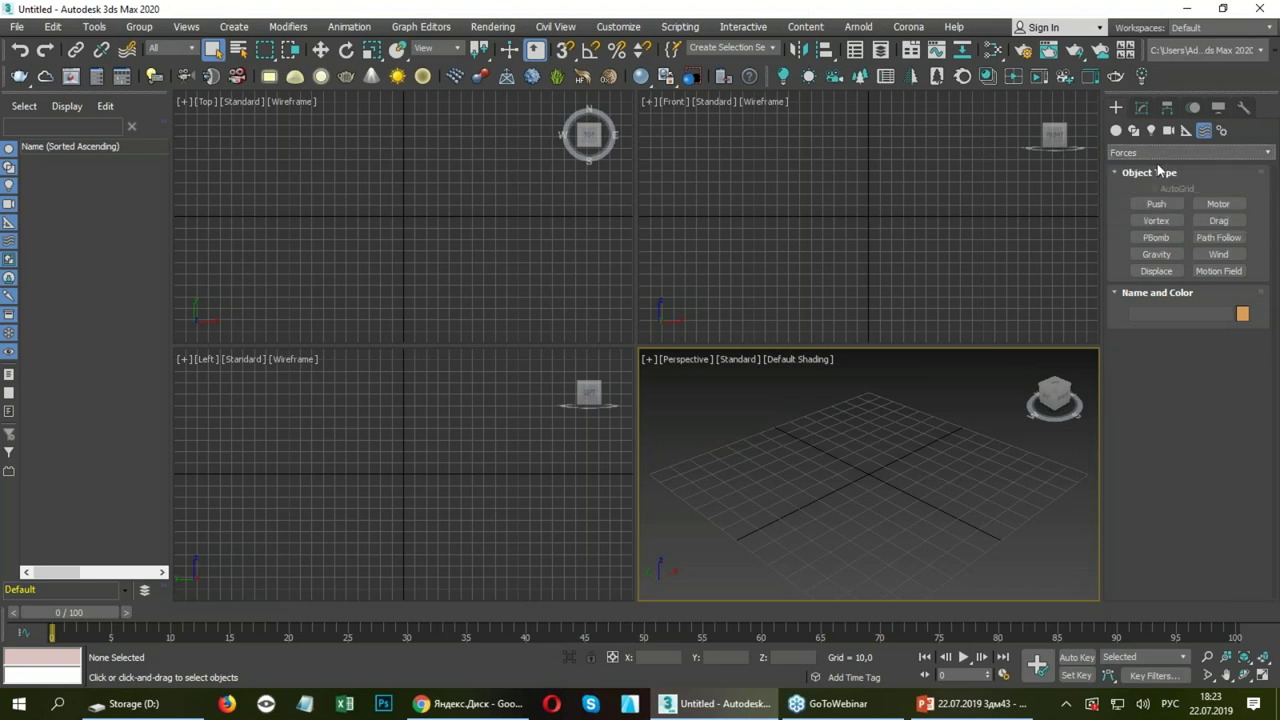
click(1171, 154)
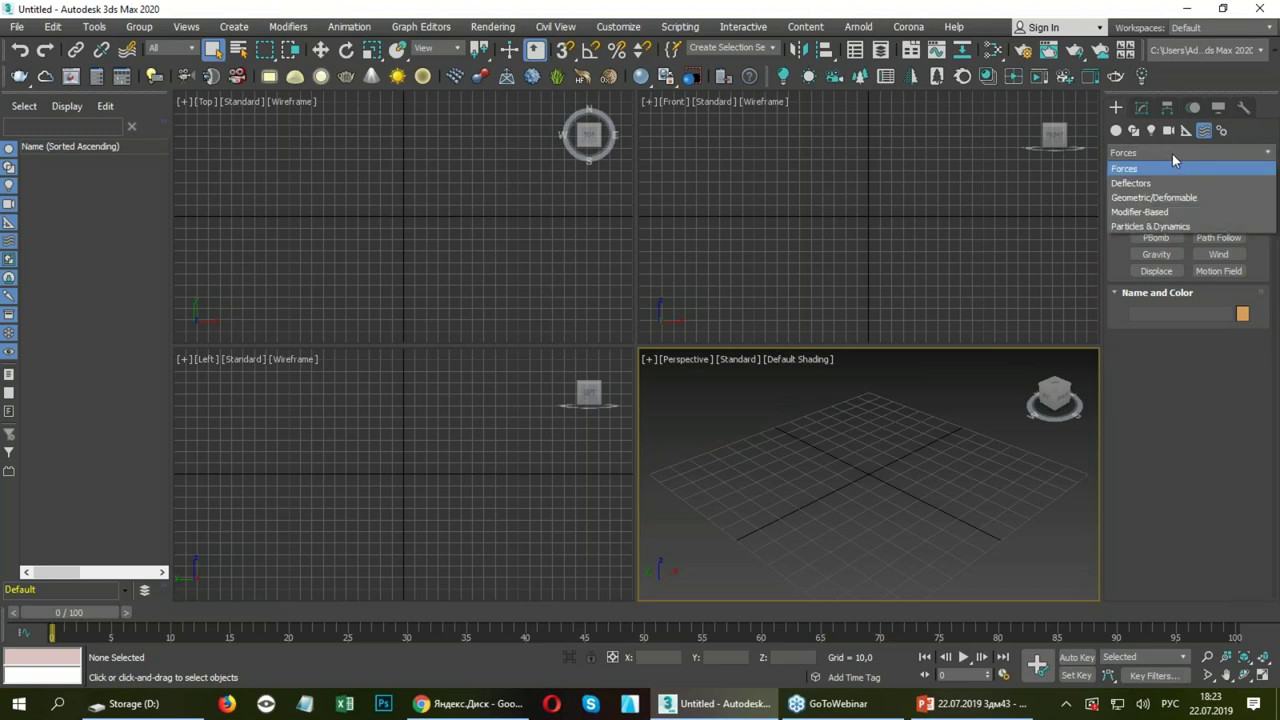
Switch to Helpers, choose the CAT Objects category and start a CATParent.
click(1187, 131)
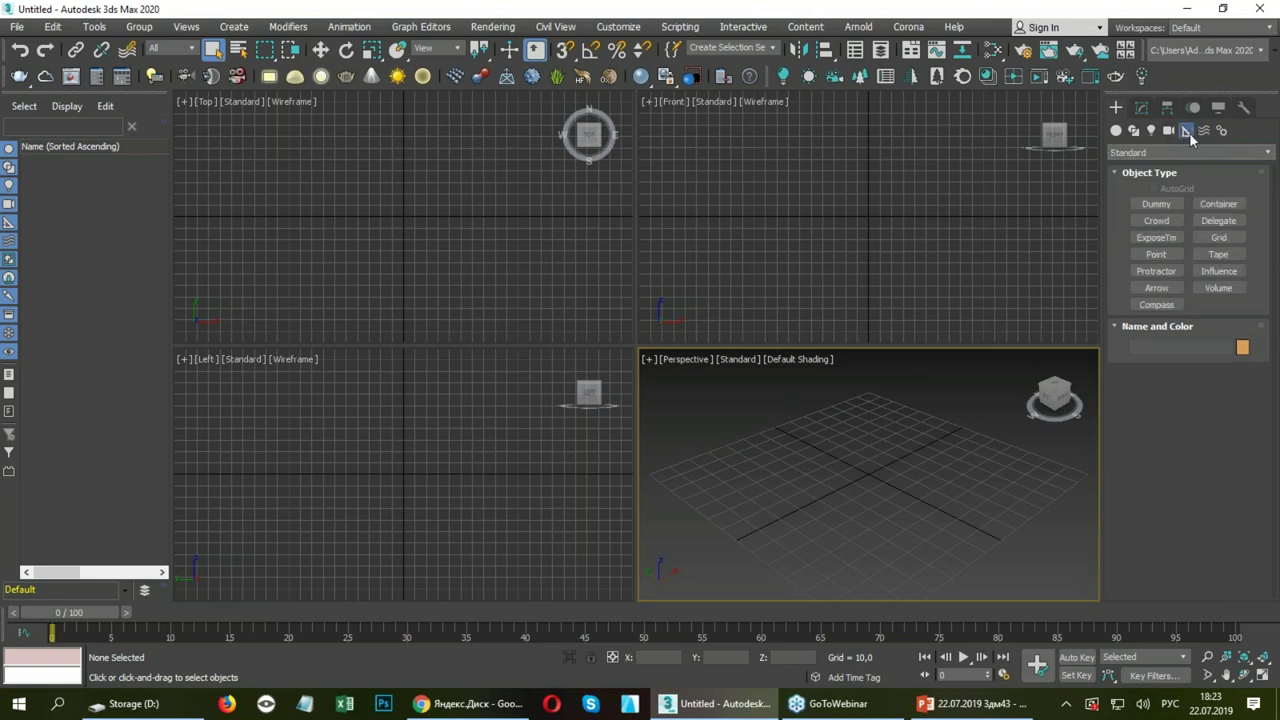
click(1180, 153)
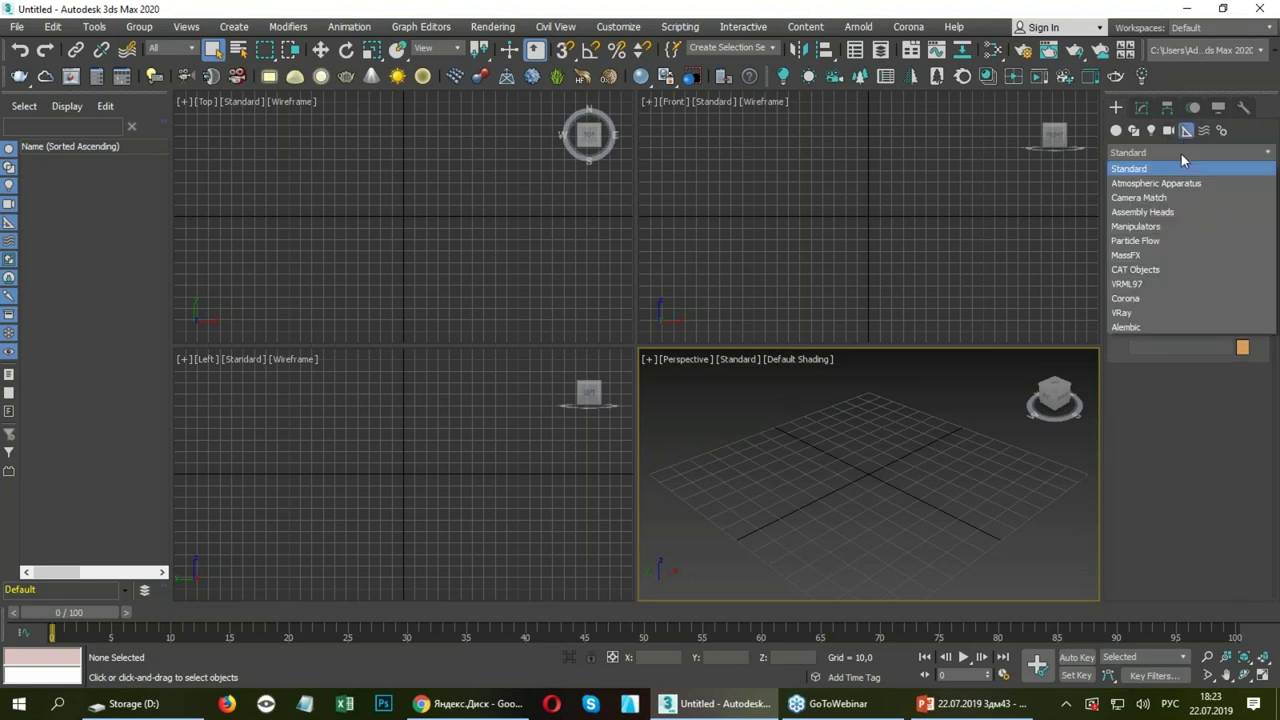
click(1139, 270)
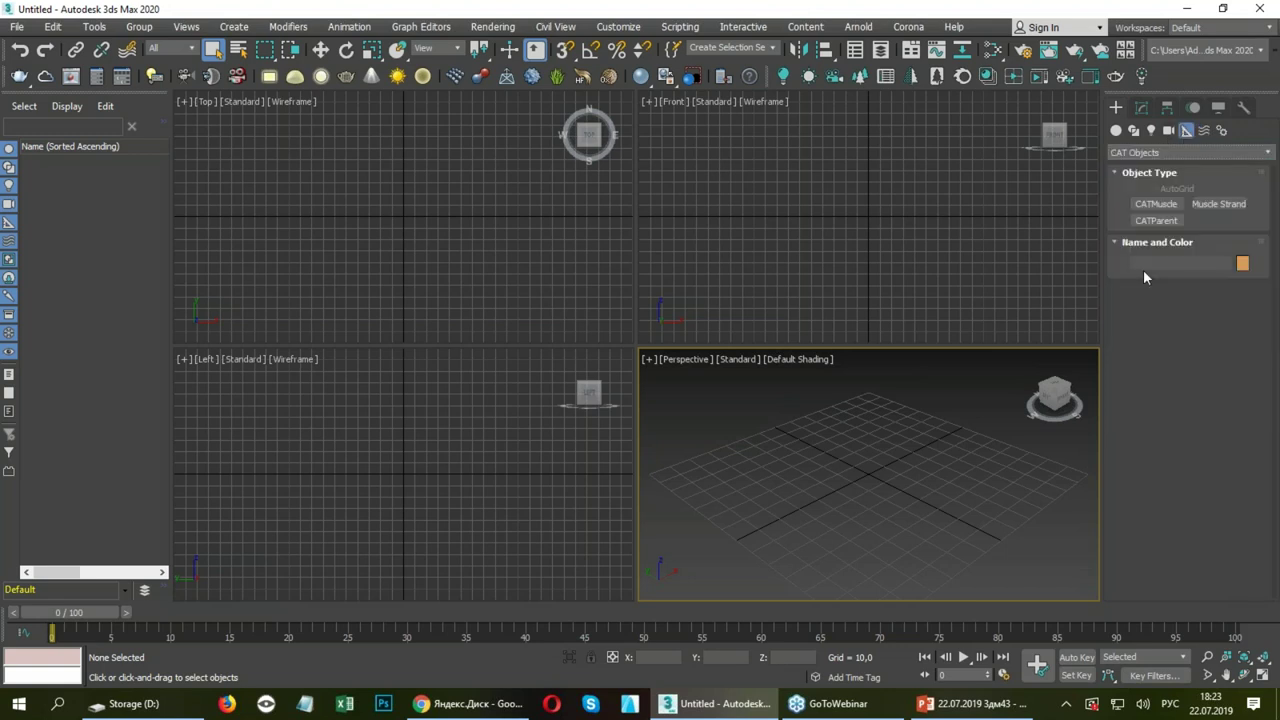
click(1155, 220)
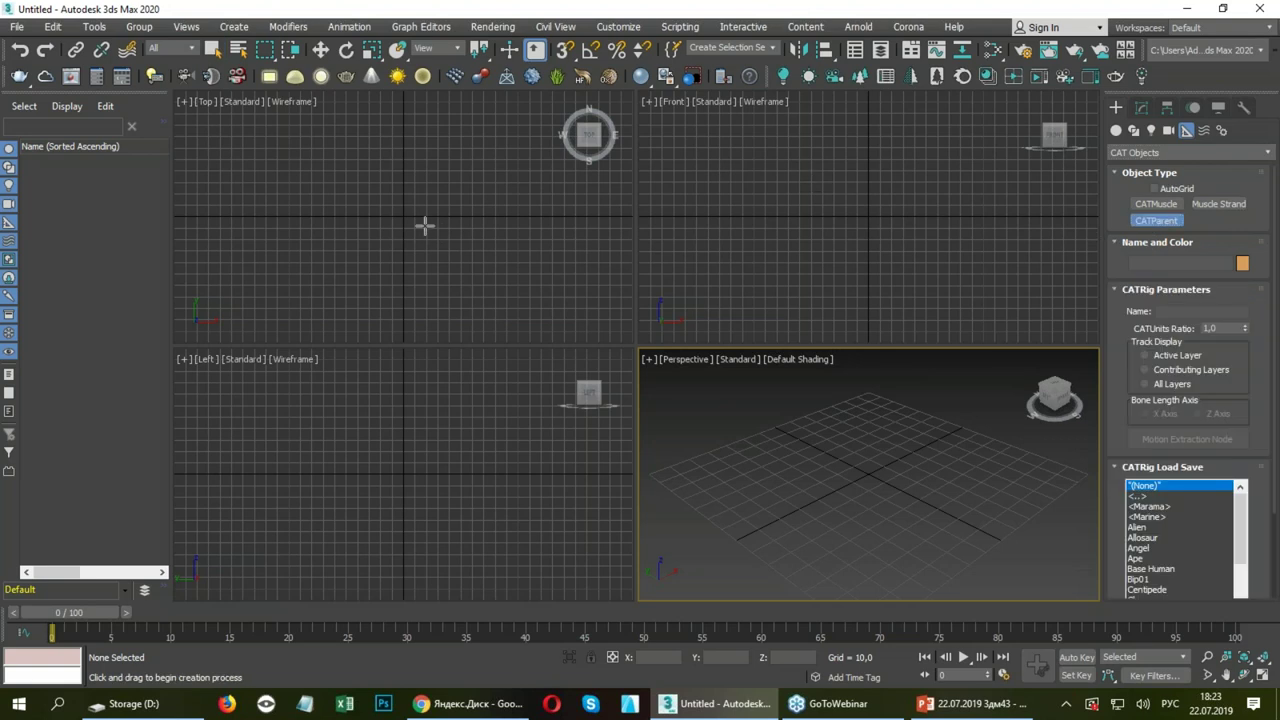
Drag out CATParent Character001 at the grid centre and load the Lizard rig preset.
drag(403, 217, 477, 180)
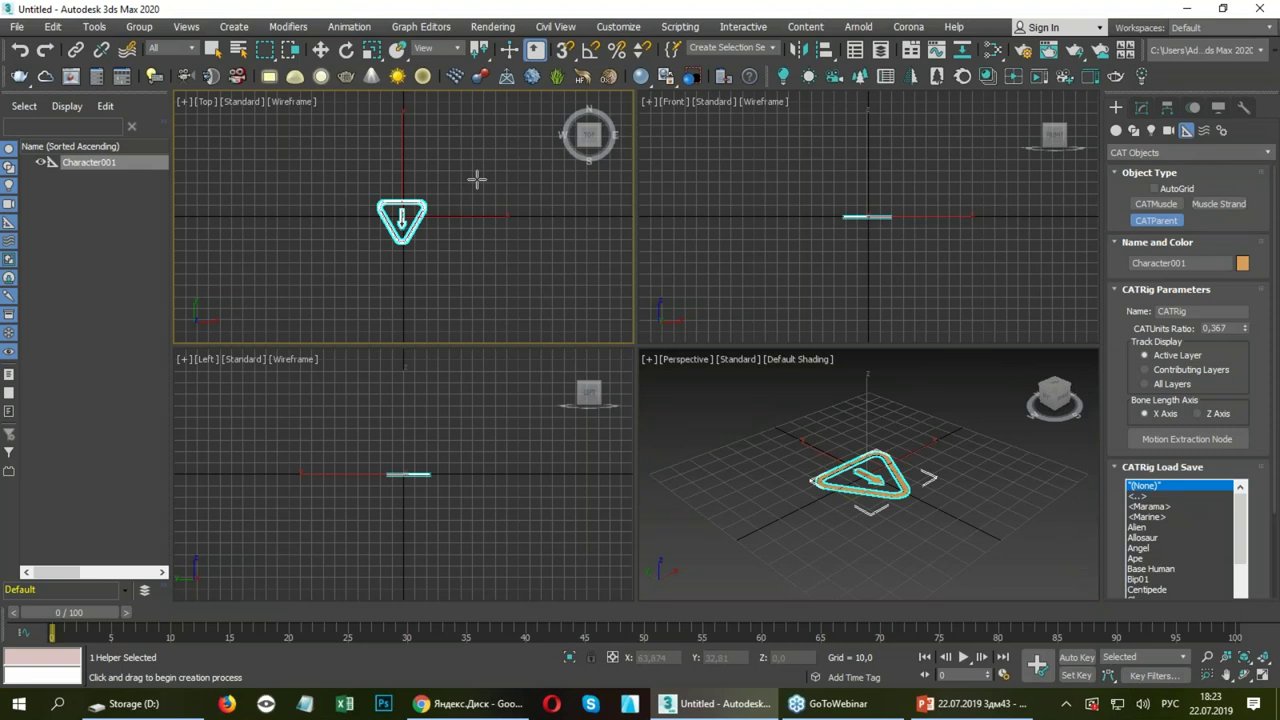
drag(1244, 526, 1238, 595)
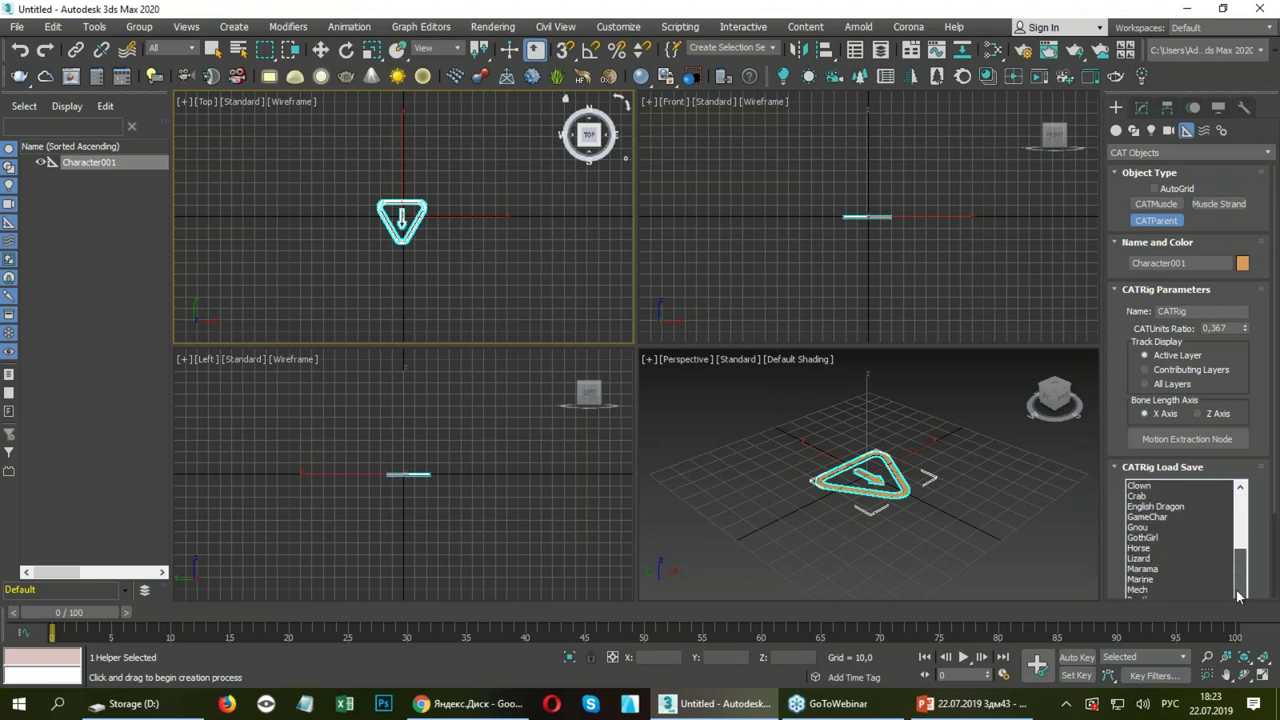
scroll(1240, 590, up, 4)
scroll(1244, 588, down, 4)
click(1144, 558)
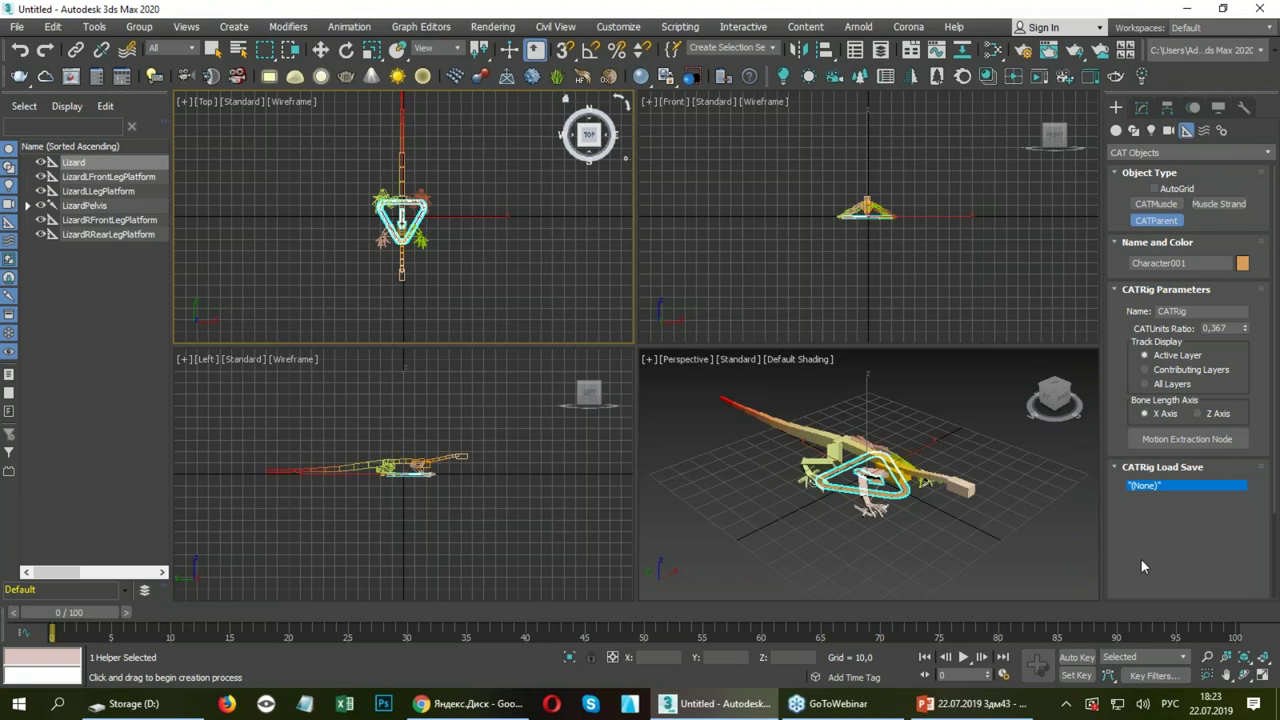
Maximize the Perspective view with Alt+W and orbit to a low side angle on the lizard.
middle_click(870, 450)
key(alt+w)
mouse_move(871, 434)
alt+middle_down()
mouse_move(320, 406)
mouse_move(623, 406)
mouse_move(756, 422)
alt+middle_up()
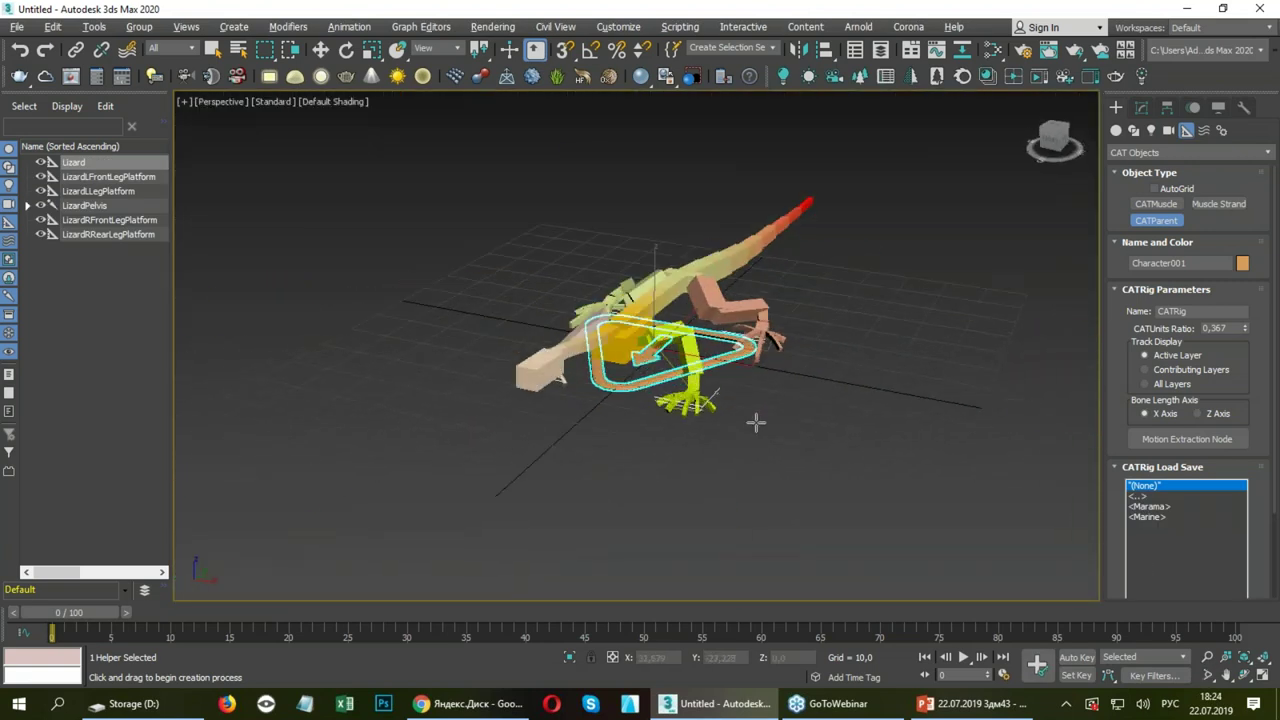
click(1141, 107)
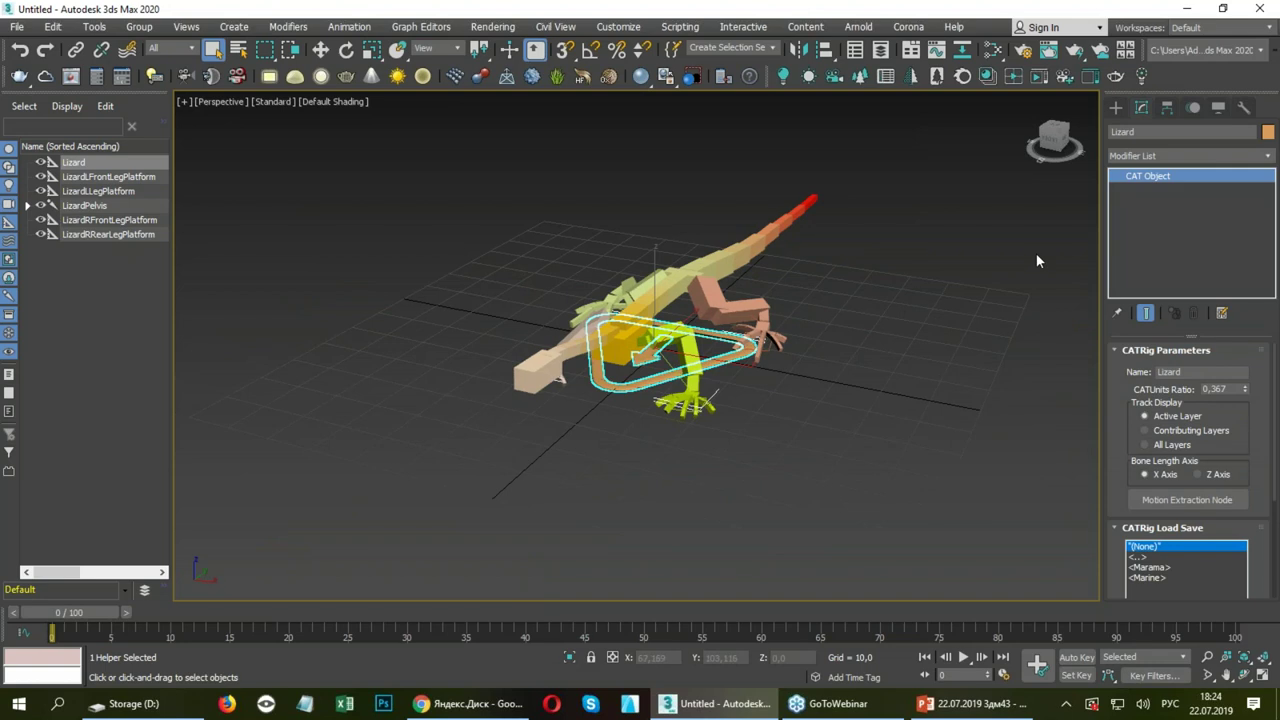
scroll(749, 405, up, 3)
click(770, 415)
mouse_move(780, 421)
alt+middle_down()
mouse_move(683, 430)
mouse_move(606, 400)
mouse_move(686, 423)
mouse_move(569, 443)
alt+middle_up()
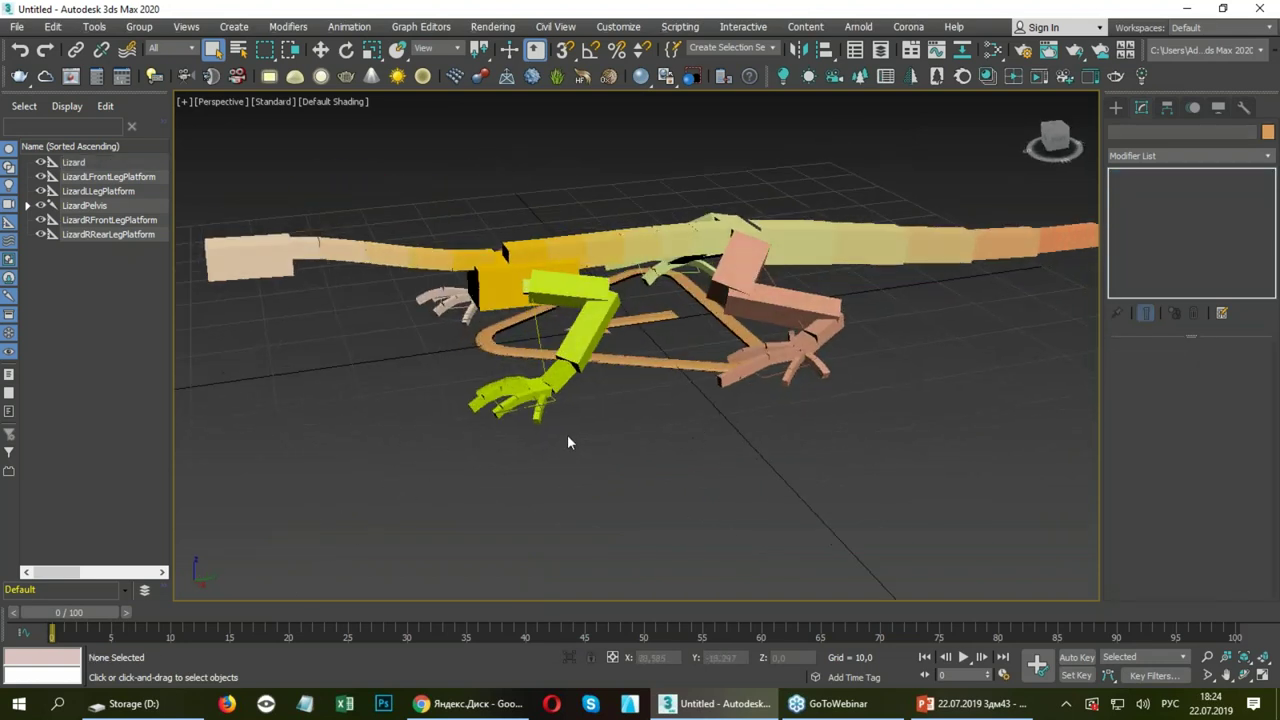
Move LizardLFrontLegPlatform to reposition the lizard's left front leg.
click(517, 409)
key(w)
scroll(530, 407, up, 4)
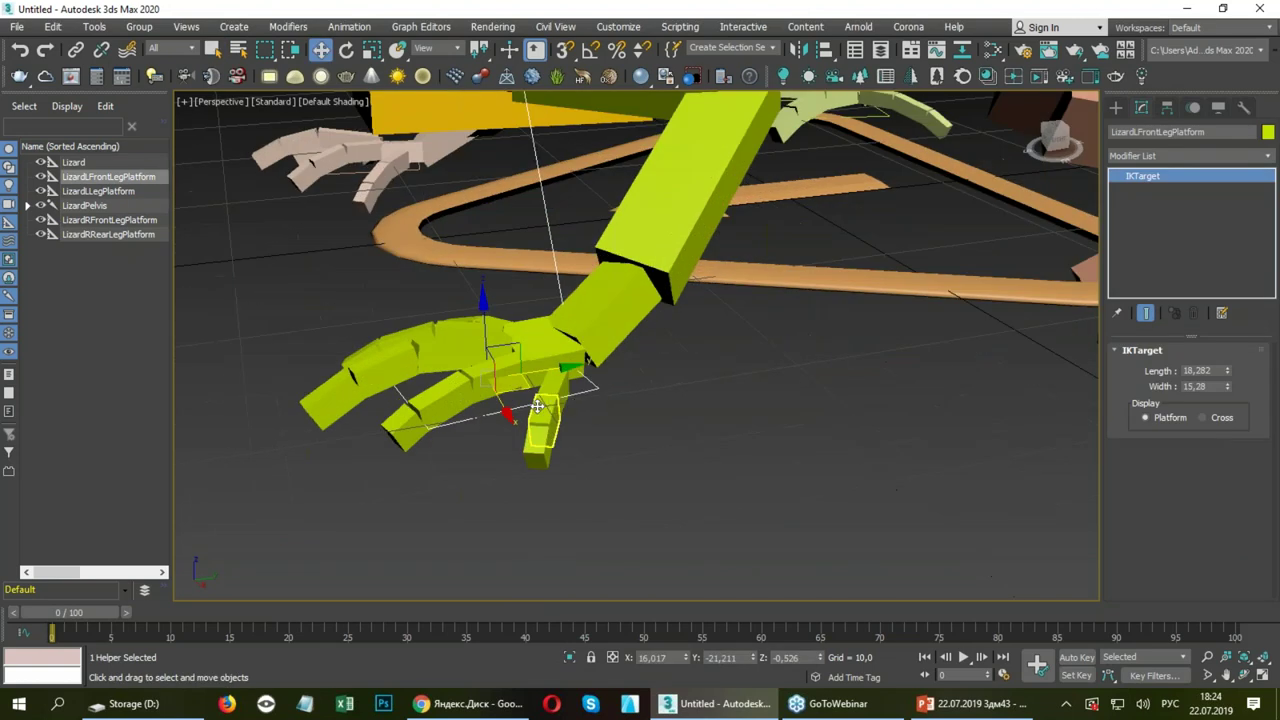
scroll(538, 405, down, 6)
mouse_move(543, 407)
mouse_down()
mouse_move(449, 376)
mouse_move(430, 420)
mouse_move(532, 372)
mouse_move(637, 447)
mouse_move(530, 424)
mouse_move(505, 412)
mouse_move(515, 405)
mouse_up()
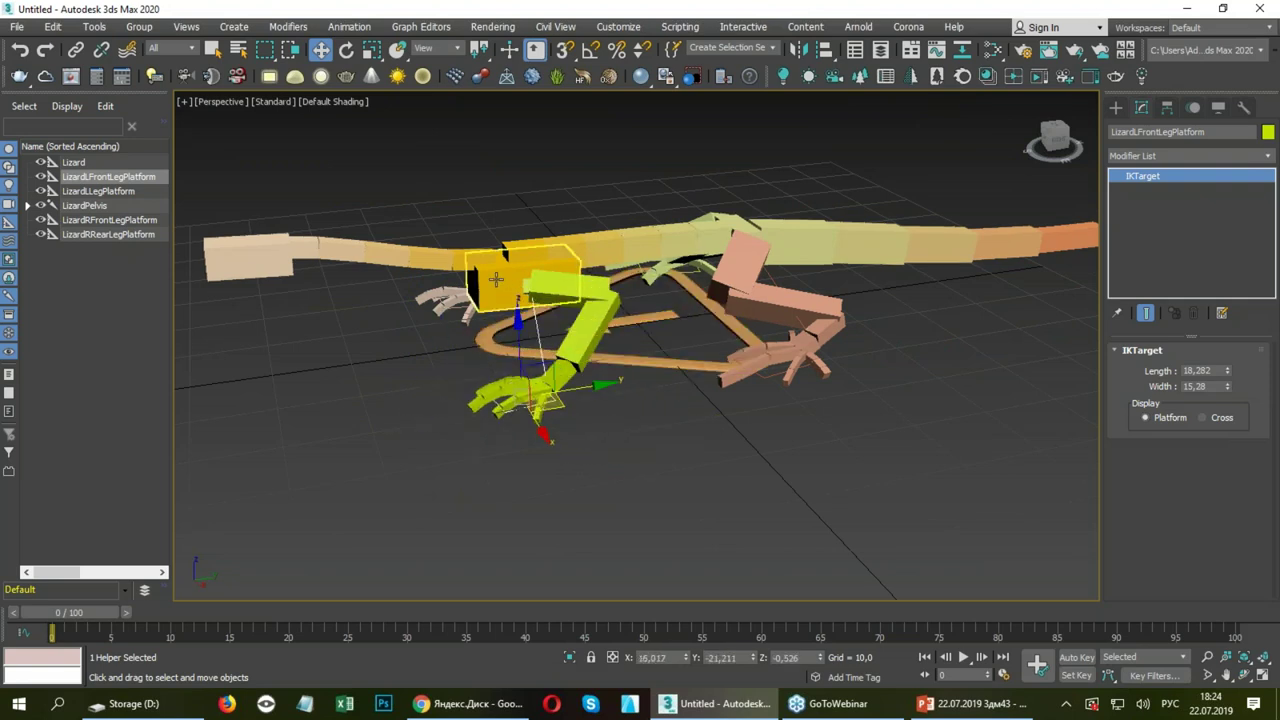
Move the Ribcage and Pelvis hubs along Z, then show the pelvis's Motion layer settings.
click(498, 258)
mouse_move(497, 228)
mouse_down()
mouse_move(504, 132)
mouse_move(505, 242)
mouse_move(508, 198)
mouse_move(655, 208)
mouse_up()
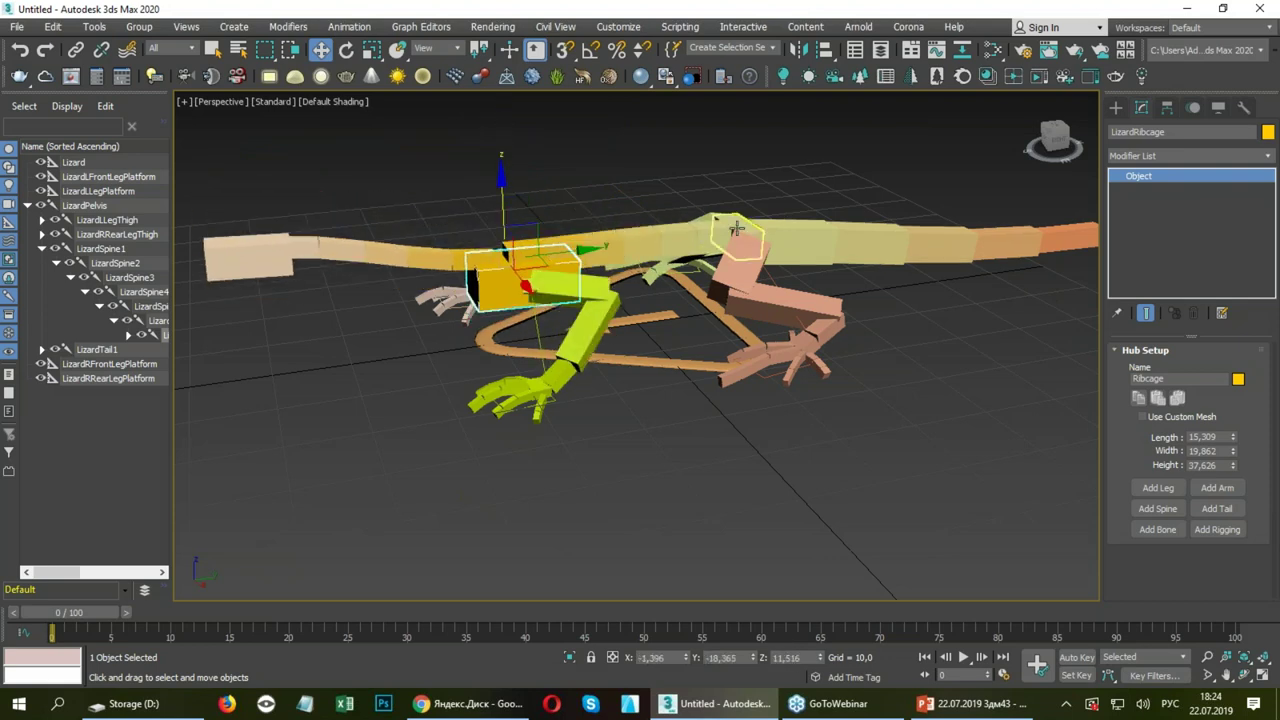
click(736, 229)
mouse_move(736, 229)
mouse_down()
mouse_move(735, 166)
mouse_move(738, 240)
mouse_move(755, 95)
mouse_move(736, 284)
mouse_move(750, 75)
mouse_move(766, 151)
mouse_move(757, 137)
mouse_move(749, 280)
mouse_move(762, 85)
mouse_move(740, 245)
mouse_move(738, 170)
mouse_move(738, 250)
mouse_up()
mouse_move(640, 437)
alt+middle_down()
mouse_move(623, 434)
mouse_move(808, 437)
mouse_move(568, 451)
alt+middle_up()
click(1220, 108)
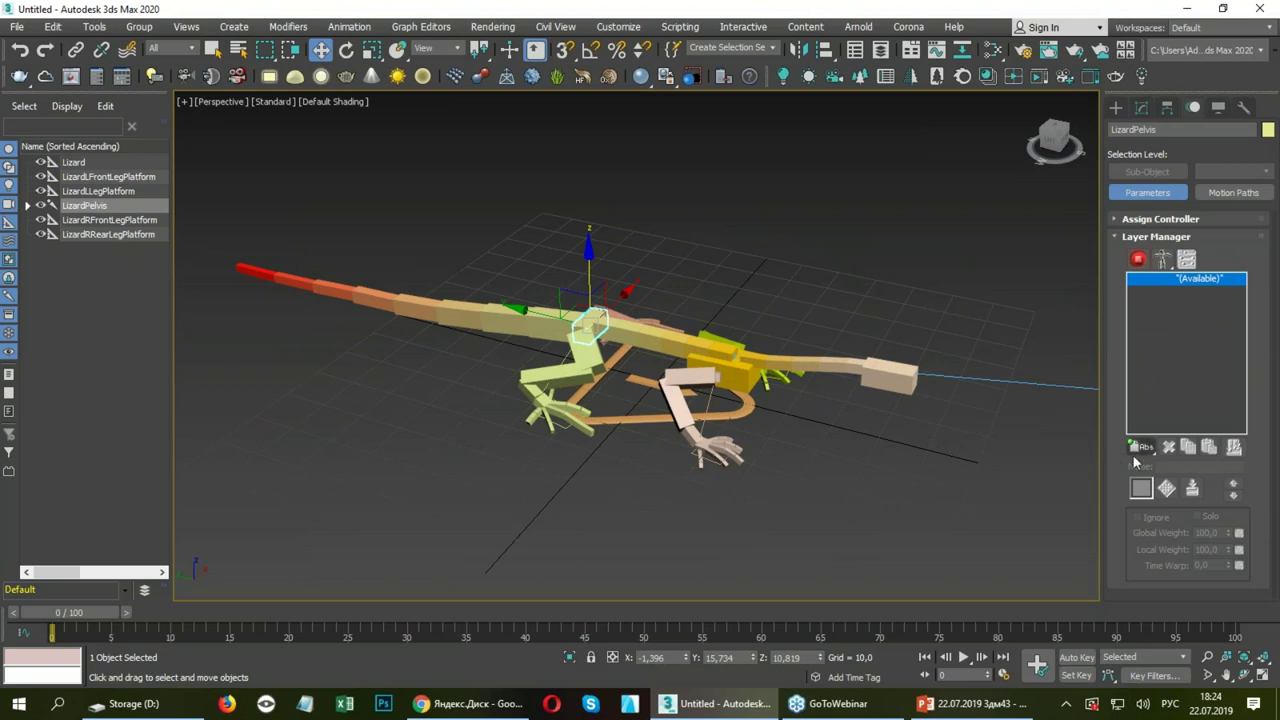
Add an Abs animation layer and set the timeline to PAL with a 200-frame length.
click(1138, 447)
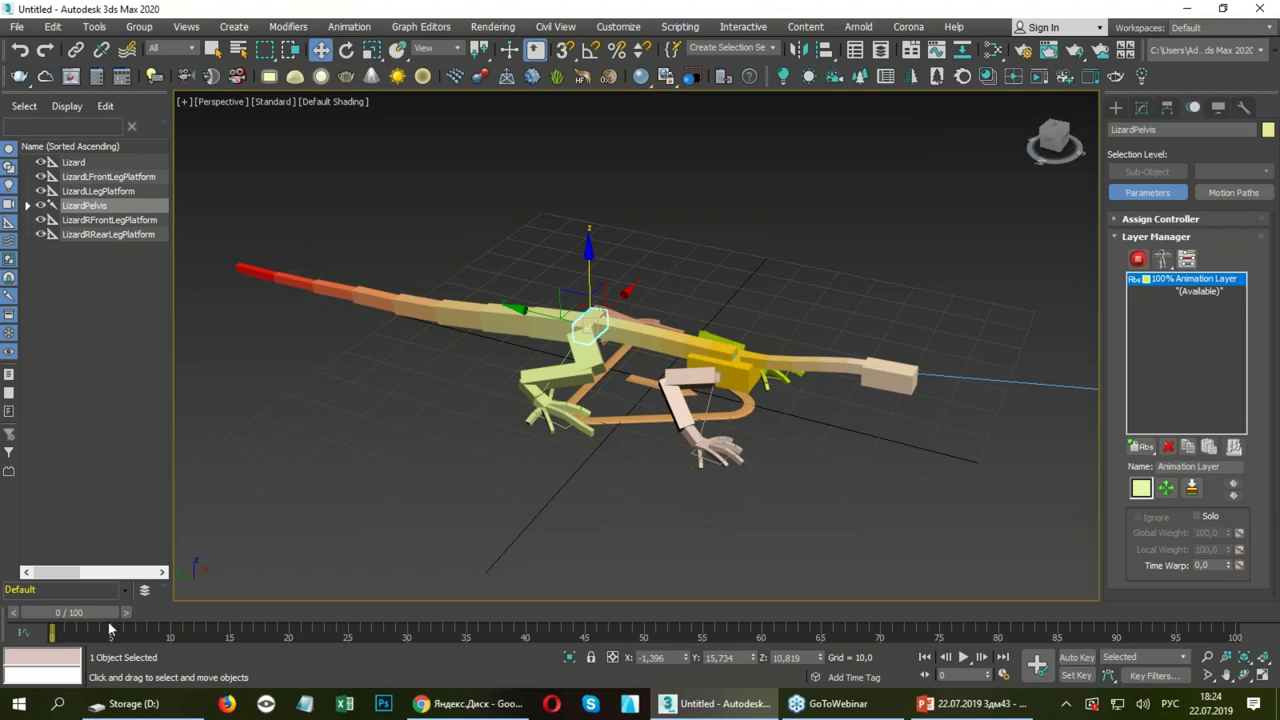
click(1003, 675)
click(513, 212)
double_click(748, 377)
text(200)
key(Return)
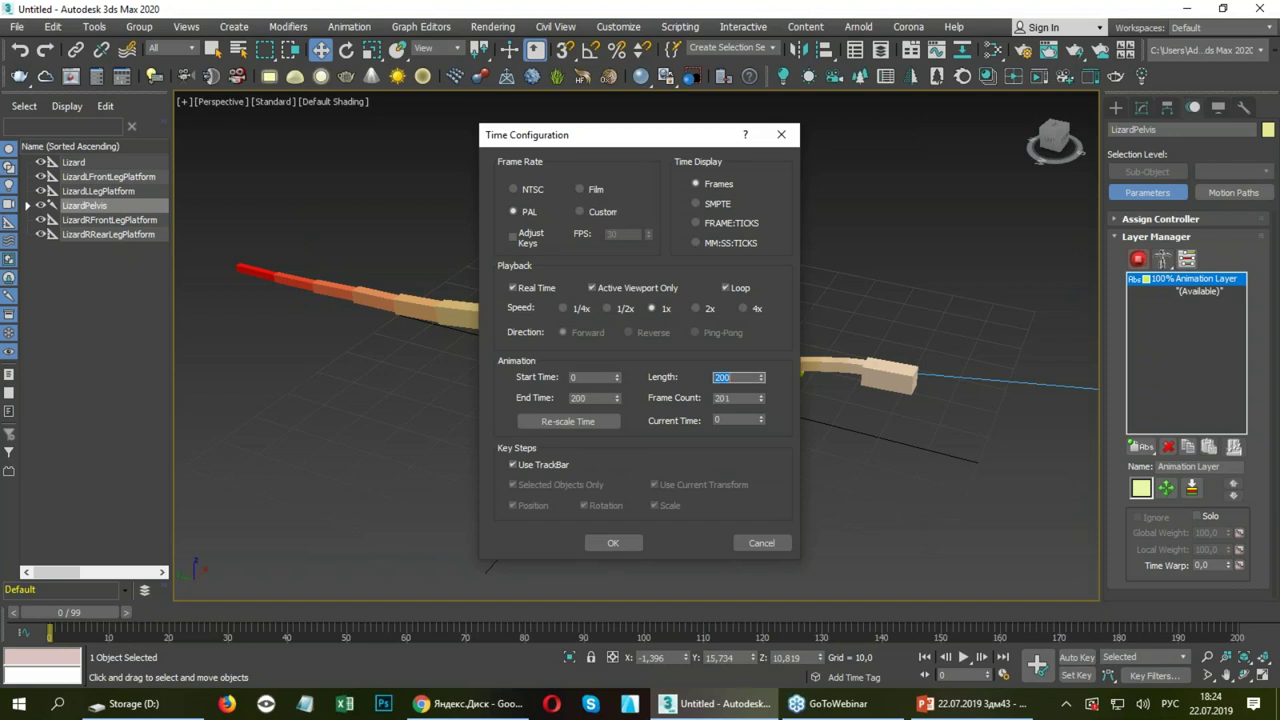
click(616, 543)
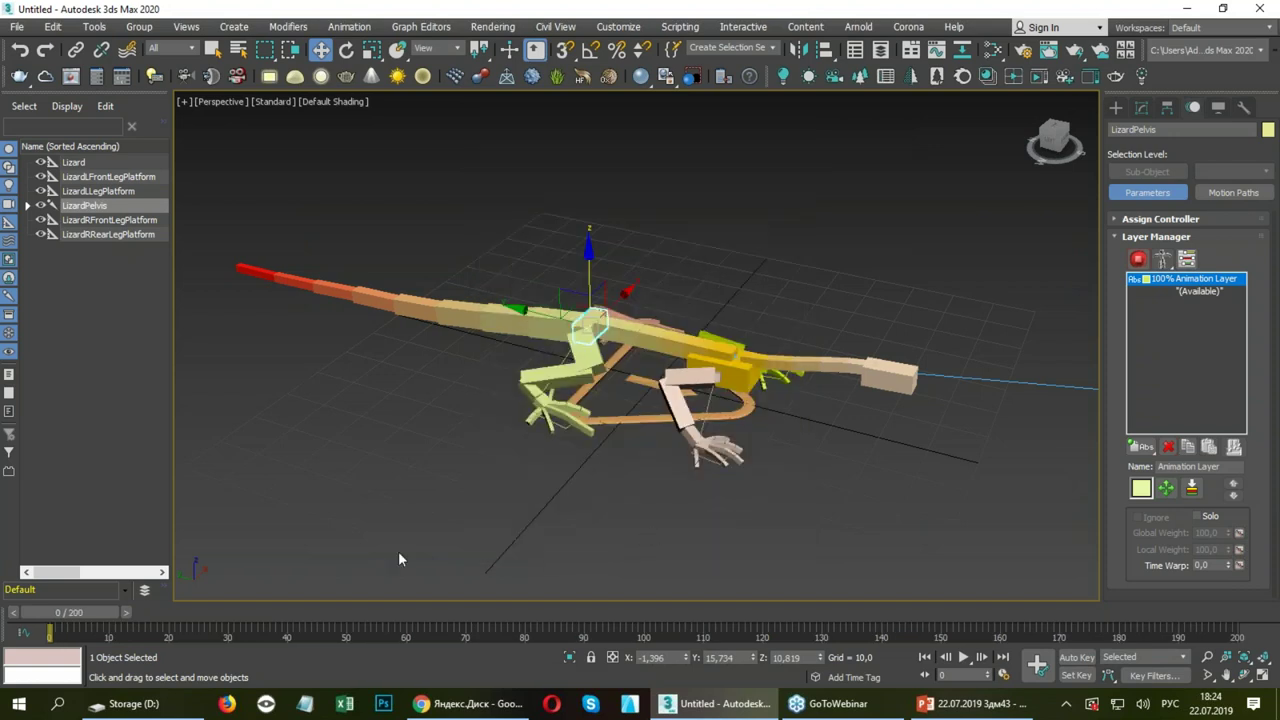
Go to frame 15 and turn on Auto Key.
mouse_move(97, 612)
mouse_down()
mouse_move(119, 631)
mouse_move(182, 627)
mouse_up()
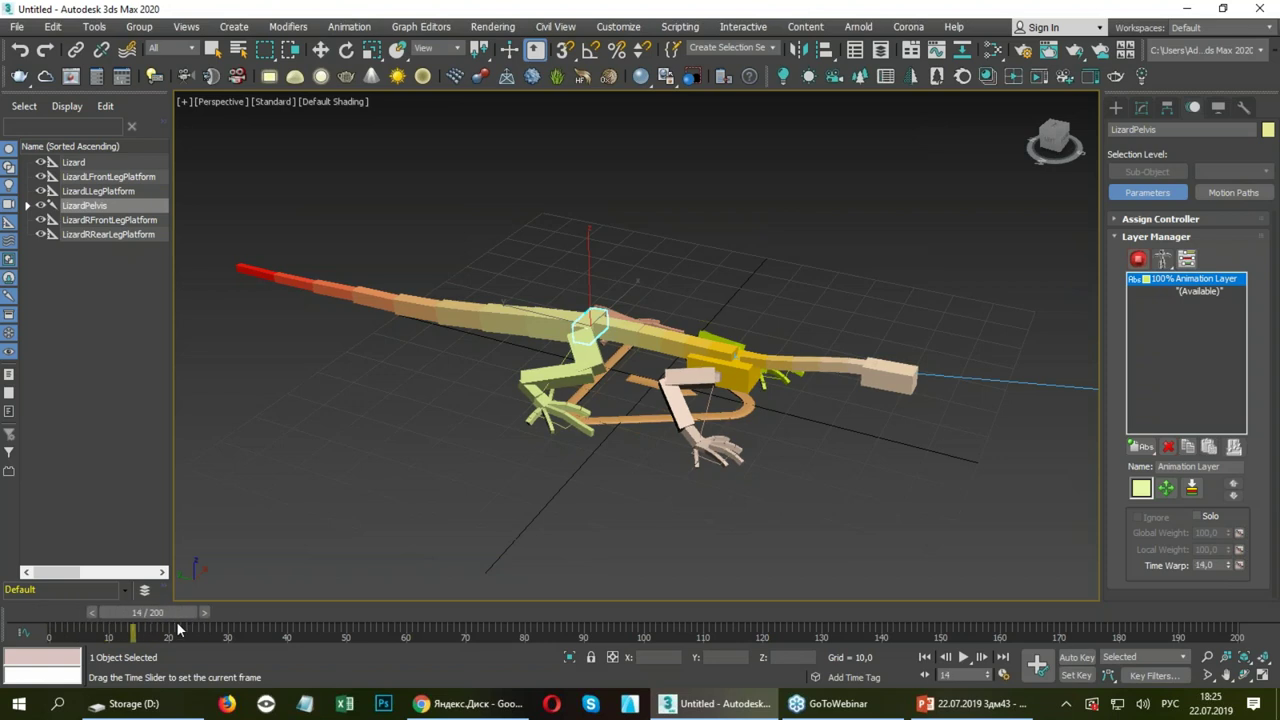
key(w)
click(1077, 657)
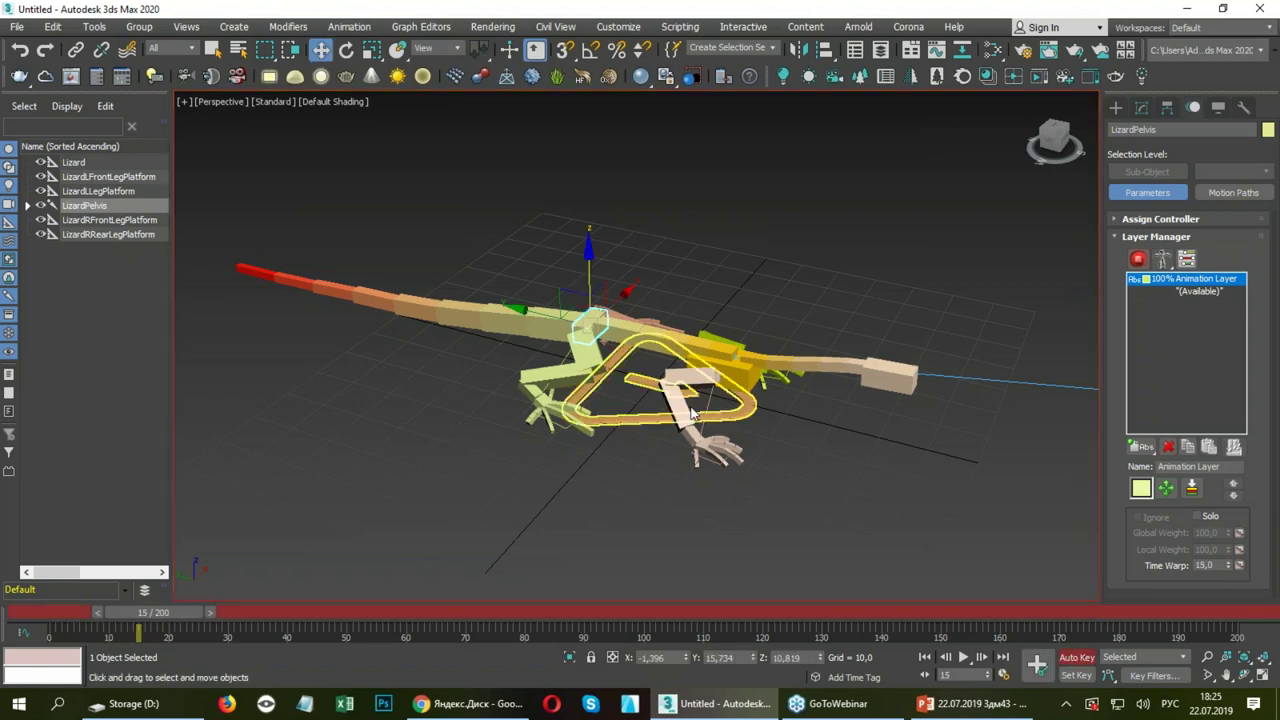
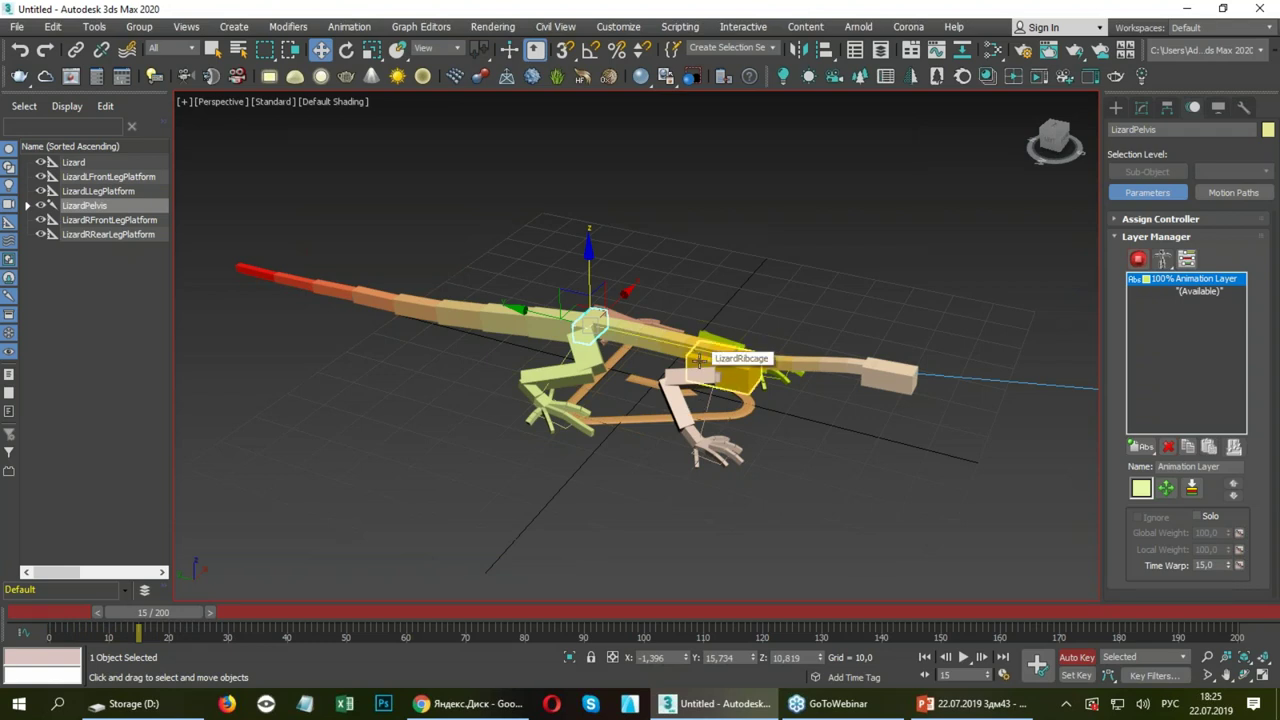
Orbit around the lizard, raise LizardPelvis and pull LizardHead up and left.
mouse_move(699, 358)
alt+middle_down()
mouse_move(484, 323)
mouse_move(660, 343)
mouse_move(1091, 349)
mouse_move(701, 347)
mouse_move(661, 362)
mouse_move(632, 344)
mouse_move(698, 349)
mouse_move(678, 344)
alt+middle_up()
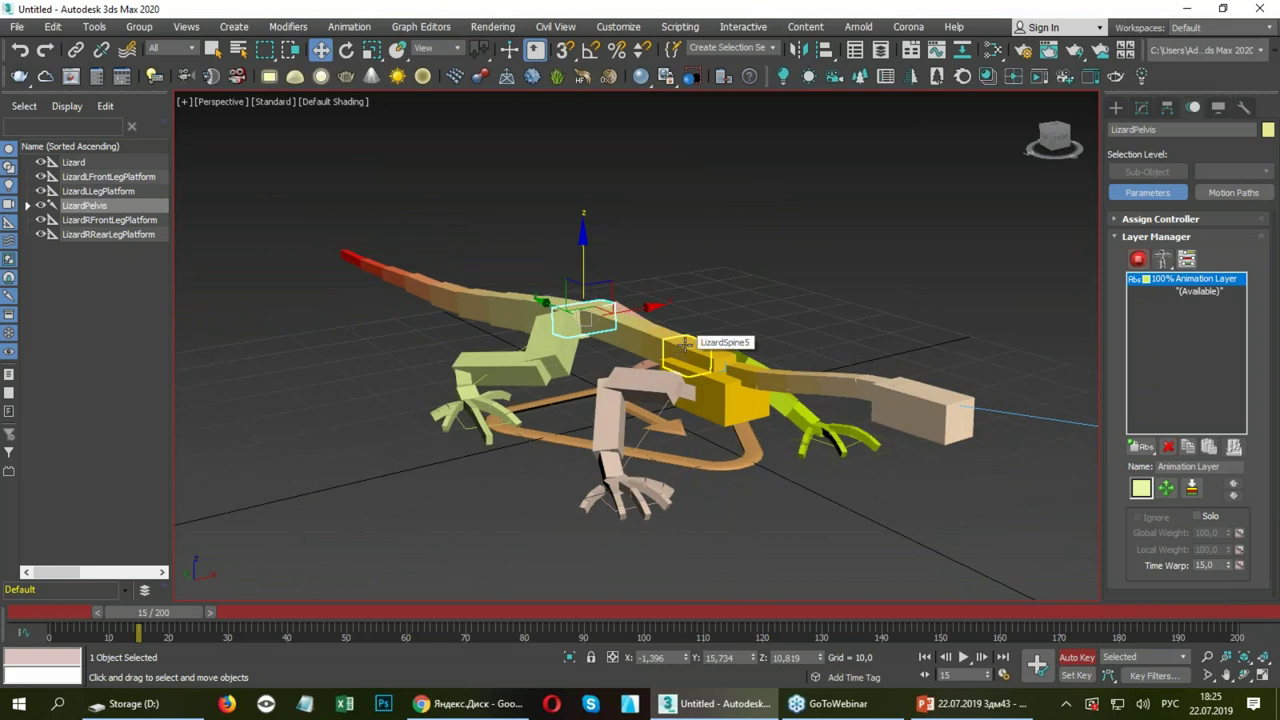
alt+middle_drag(684, 344, 640, 276)
drag(575, 255, 575, 210)
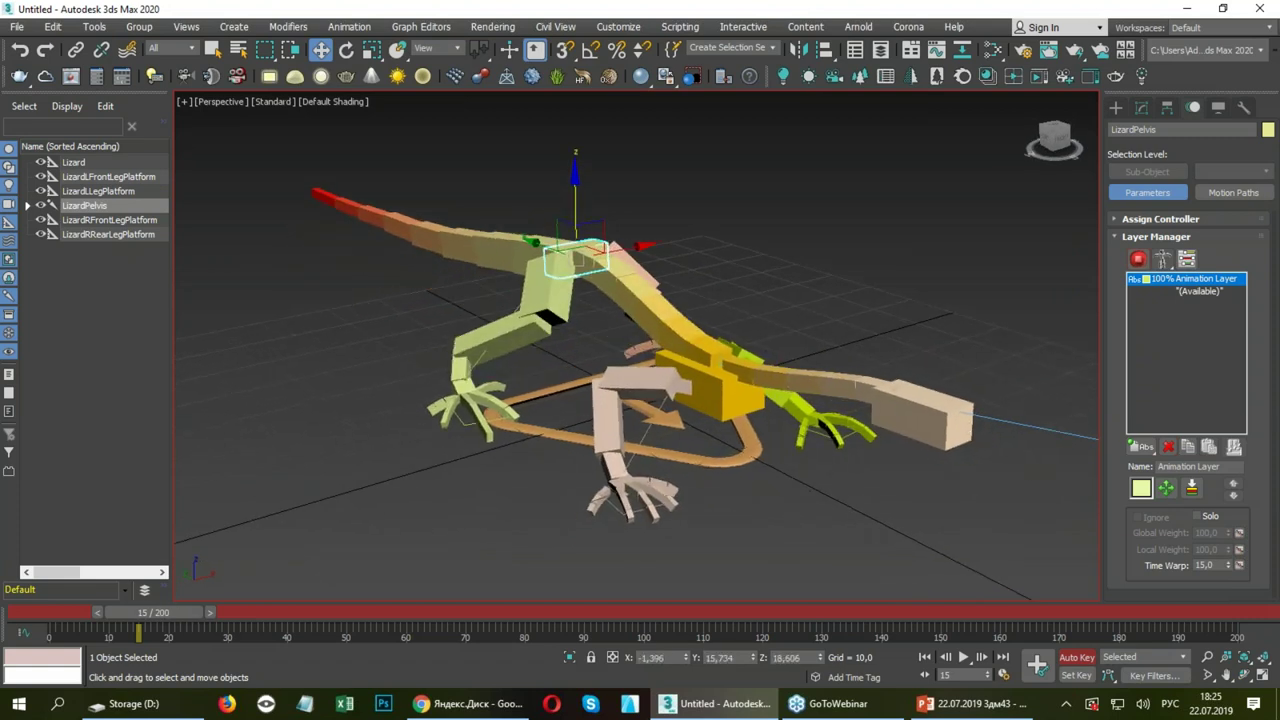
click(912, 414)
mouse_move(905, 362)
mouse_down()
mouse_move(823, 212)
mouse_move(840, 239)
mouse_up()
Lower LizardRibcage to bend the lizard's spine and head.
key(e)
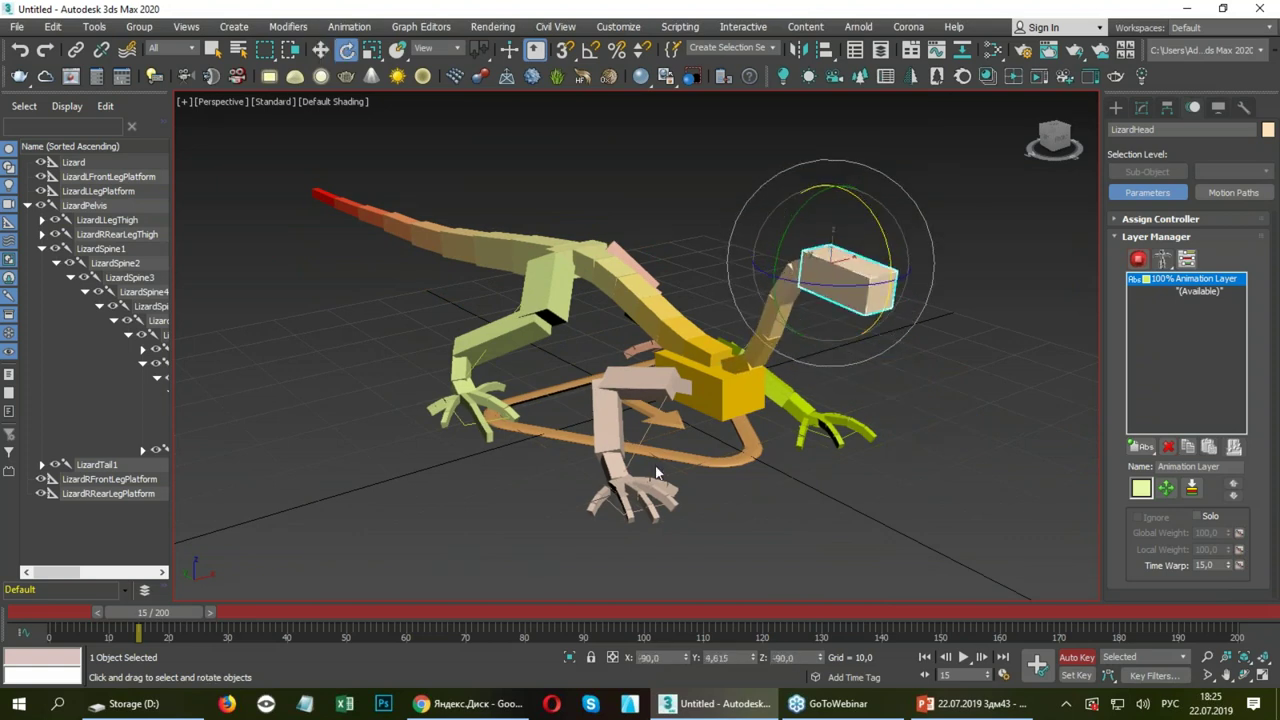
click(688, 353)
key(w)
drag(688, 353, 530, 498)
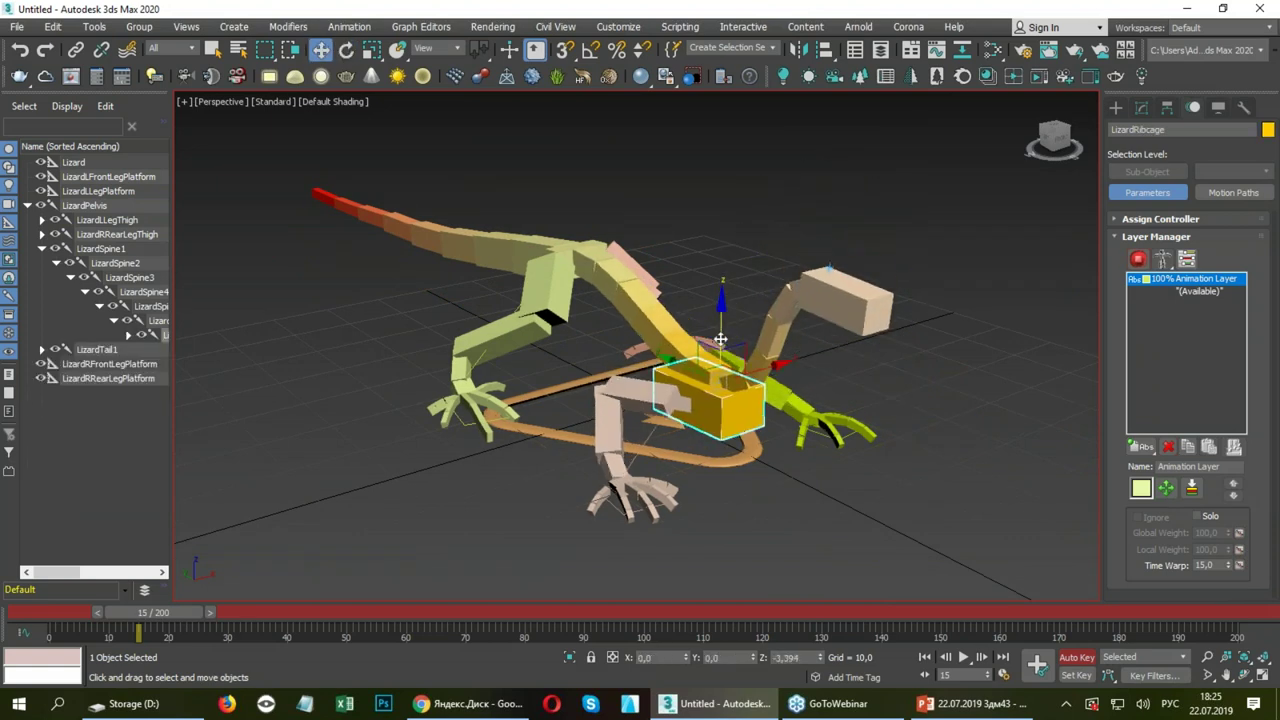
At frame 8, lower the pelvis again and return the rig to its setup pose.
mouse_move(160, 617)
mouse_down()
mouse_move(44, 624)
mouse_move(26, 609)
mouse_up()
drag(720, 343, 721, 322)
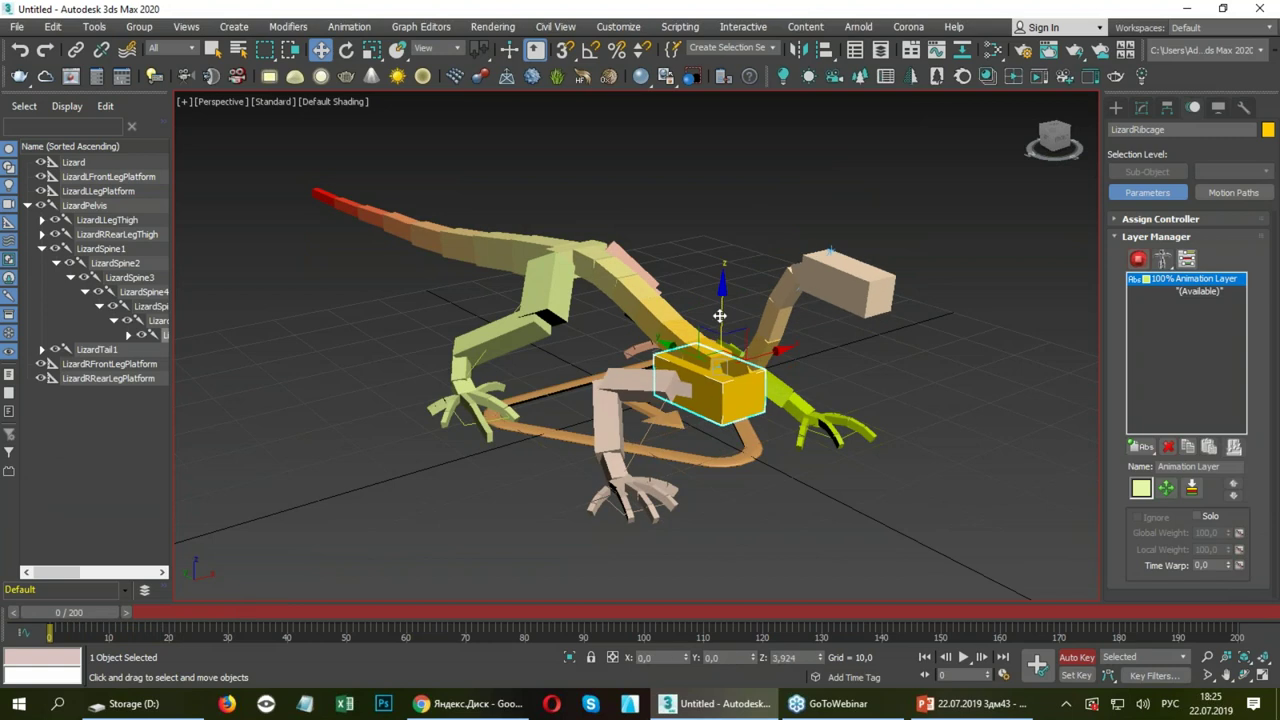
click(567, 252)
drag(575, 208, 572, 252)
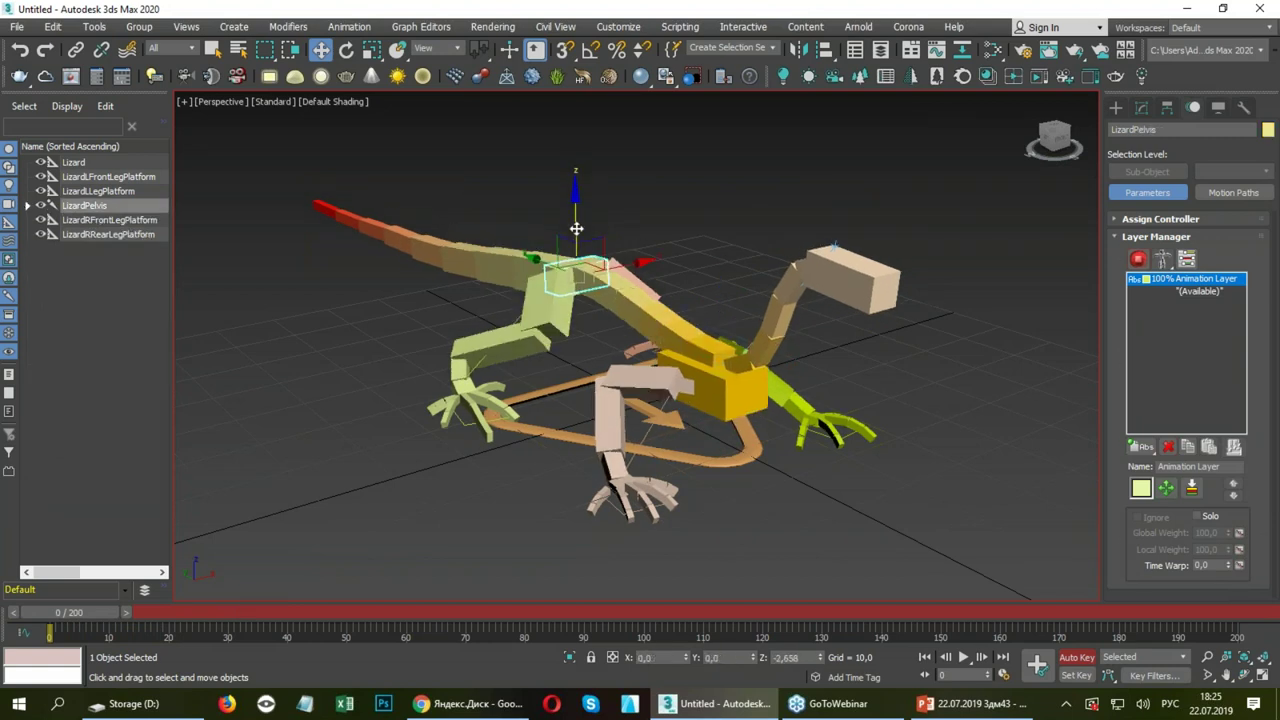
click(1141, 260)
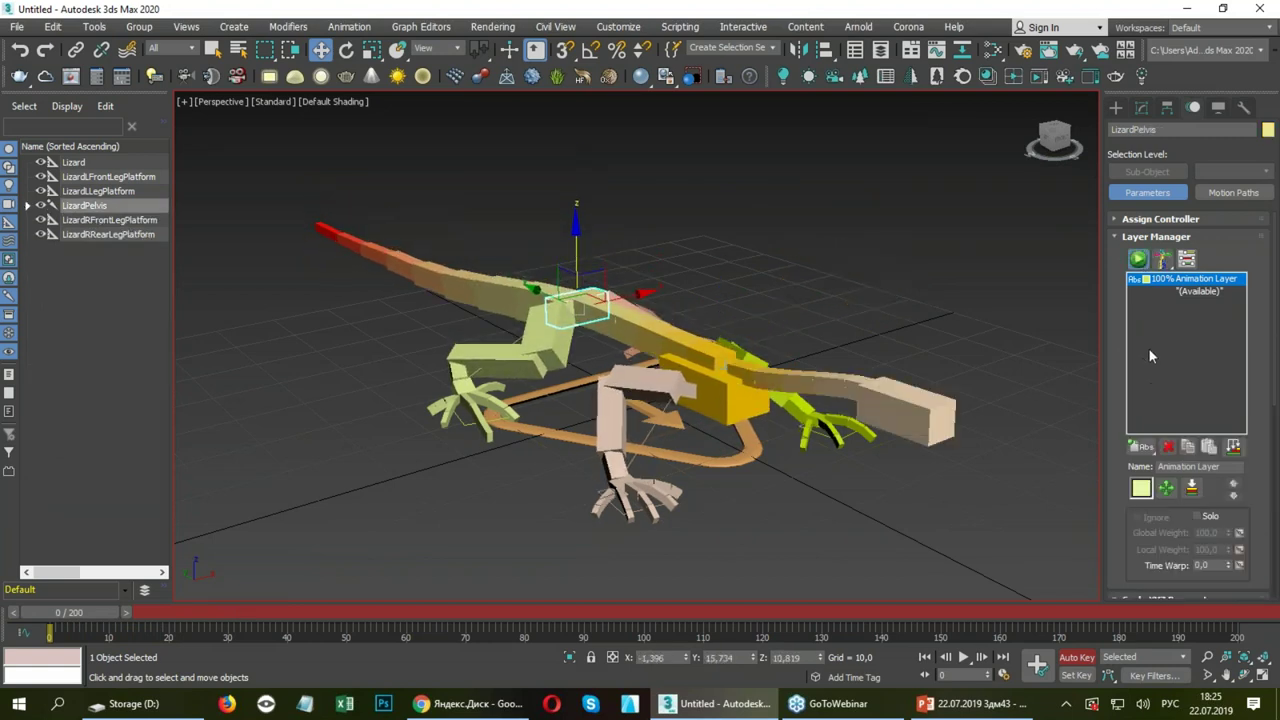
Preview the animated pose, then in setup mode raise the pelvis and lower the ribcage.
mouse_move(73, 616)
mouse_down()
mouse_move(188, 606)
mouse_move(165, 610)
mouse_up()
key(w)
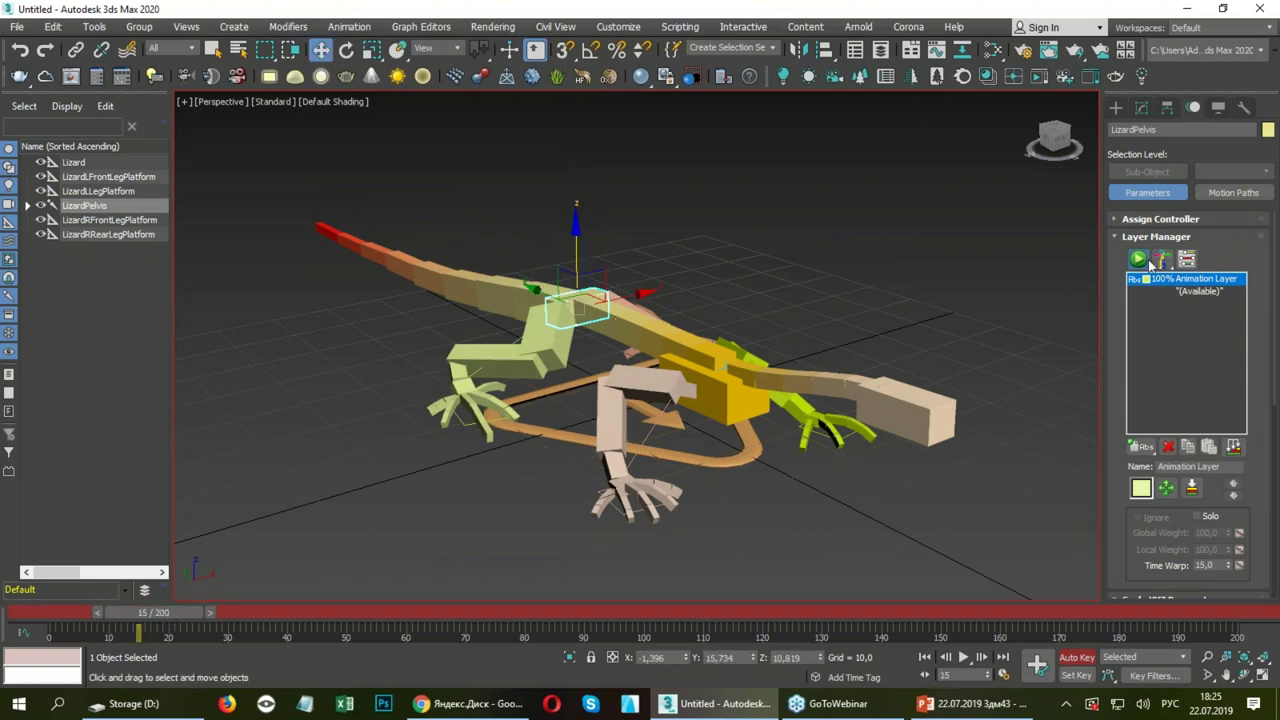
click(1138, 260)
click(1137, 261)
drag(572, 266, 573, 226)
click(718, 318)
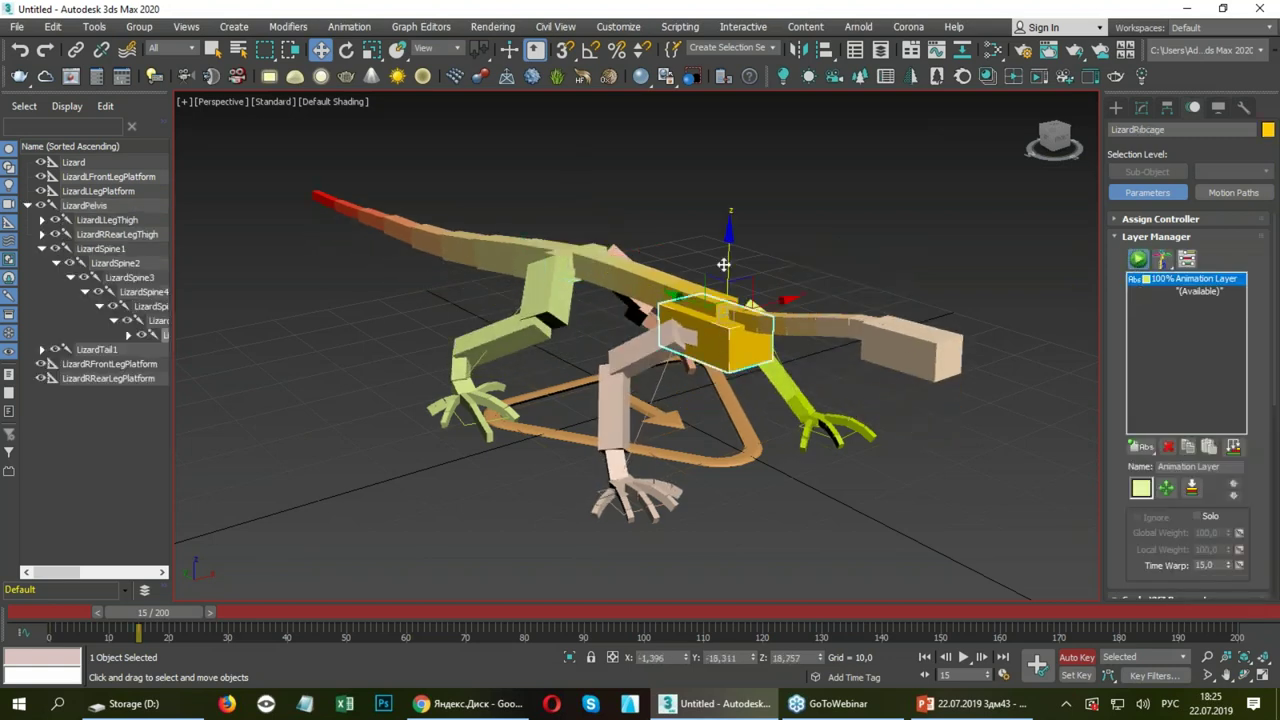
drag(725, 271, 719, 333)
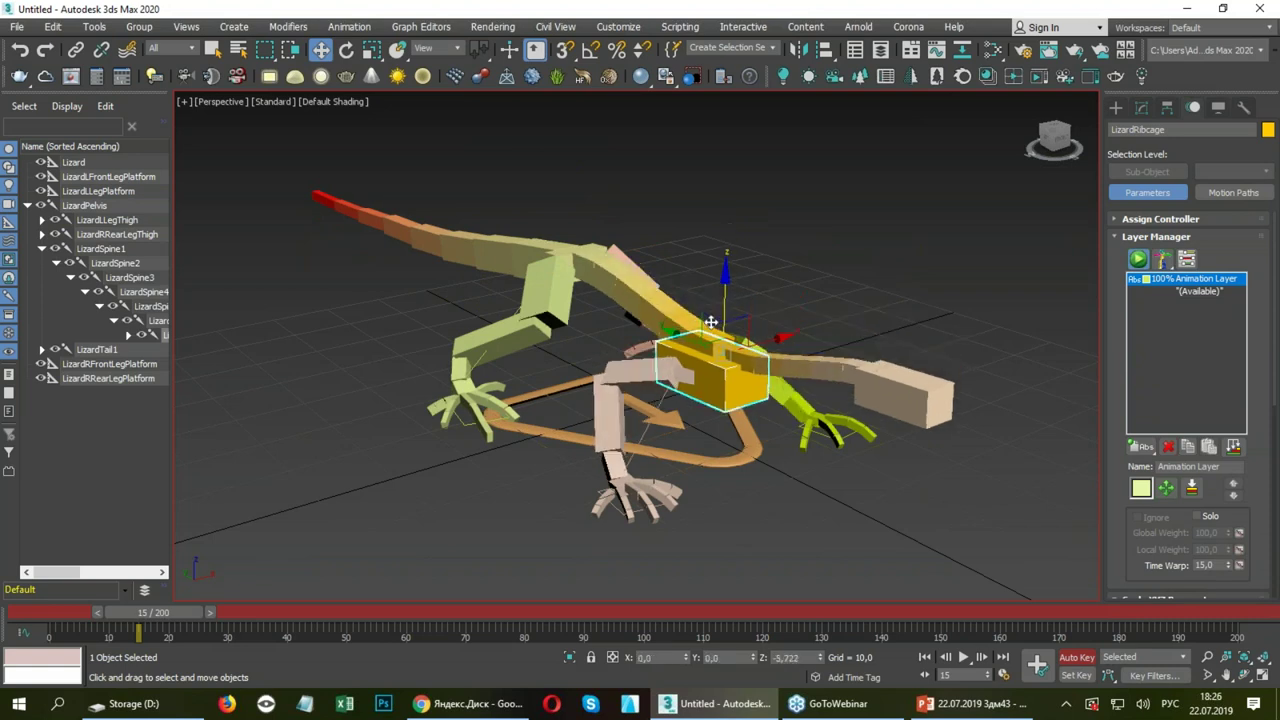
Shift the pelvis right at frames 28–29 and move its key from frame 29 to 24.
drag(172, 609, 250, 610)
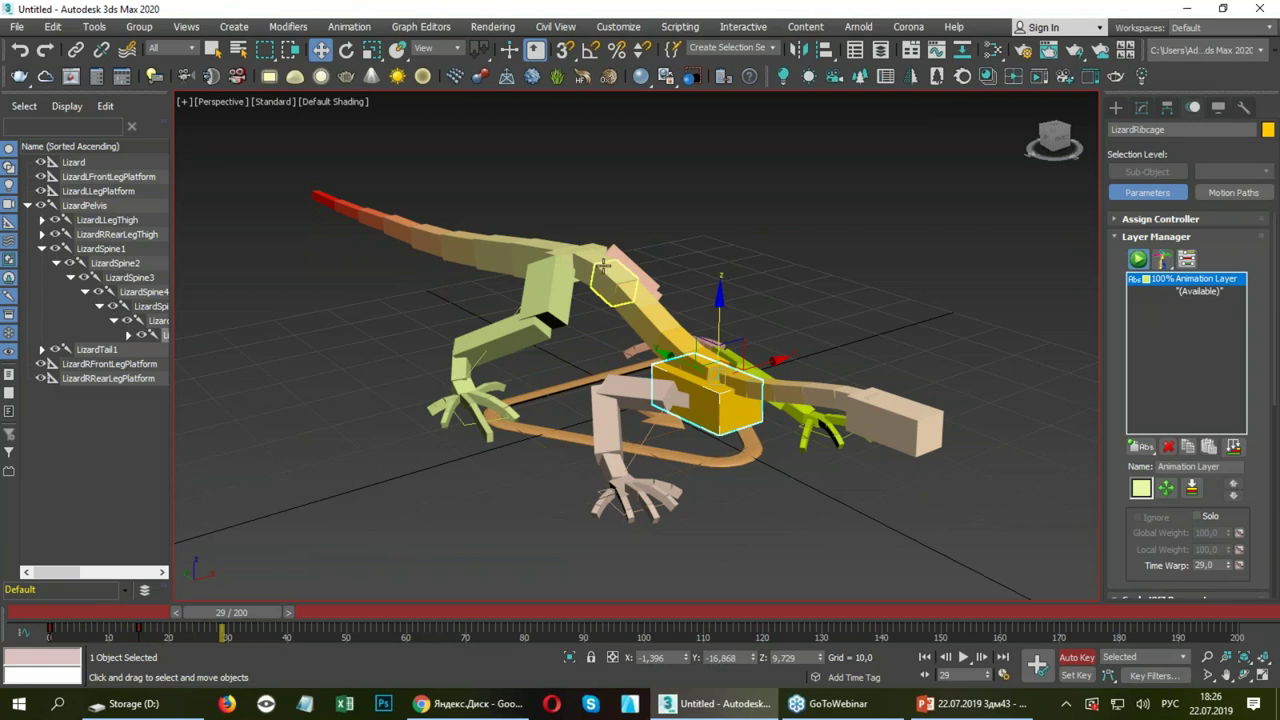
click(577, 249)
drag(610, 254, 644, 256)
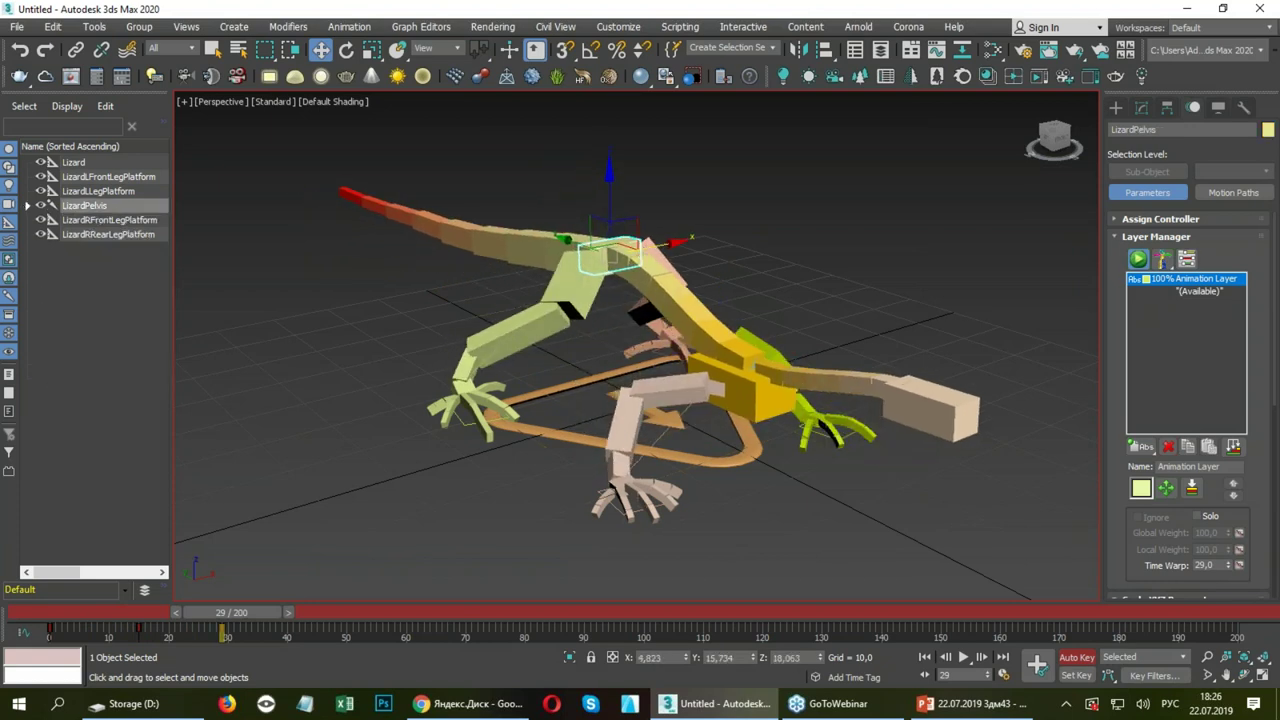
mouse_move(231, 625)
mouse_down()
mouse_move(196, 645)
mouse_move(189, 612)
mouse_up()
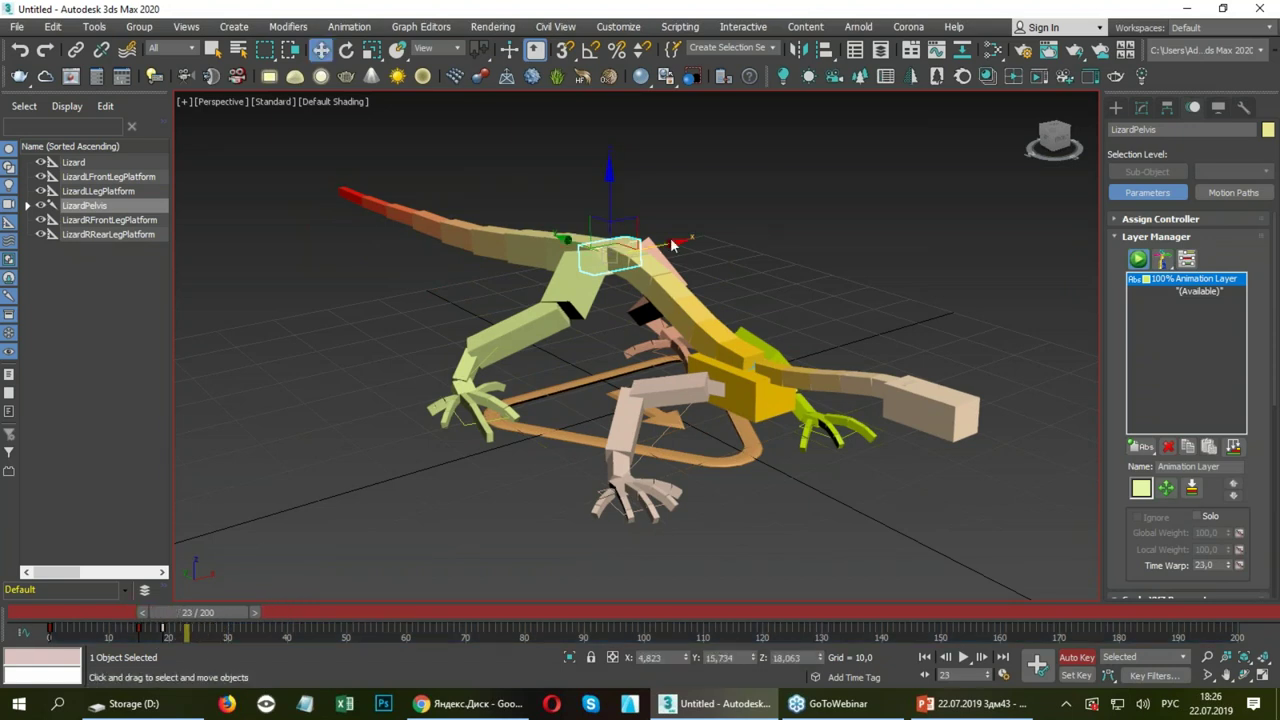
drag(201, 612, 230, 612)
drag(616, 251, 635, 256)
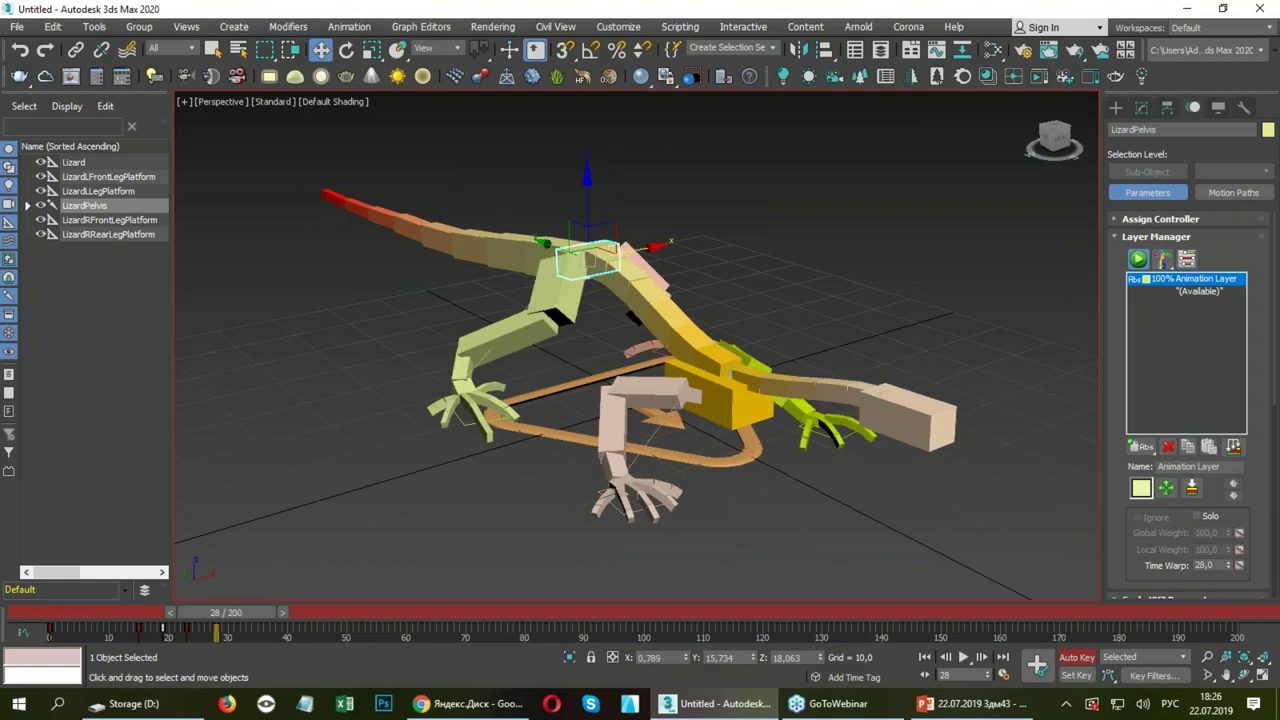
mouse_move(226, 612)
mouse_down()
mouse_move(261, 605)
mouse_move(200, 611)
mouse_up()
At frame 19, lift LizardHead up and to the left, bending the neck.
click(300, 558)
click(766, 418)
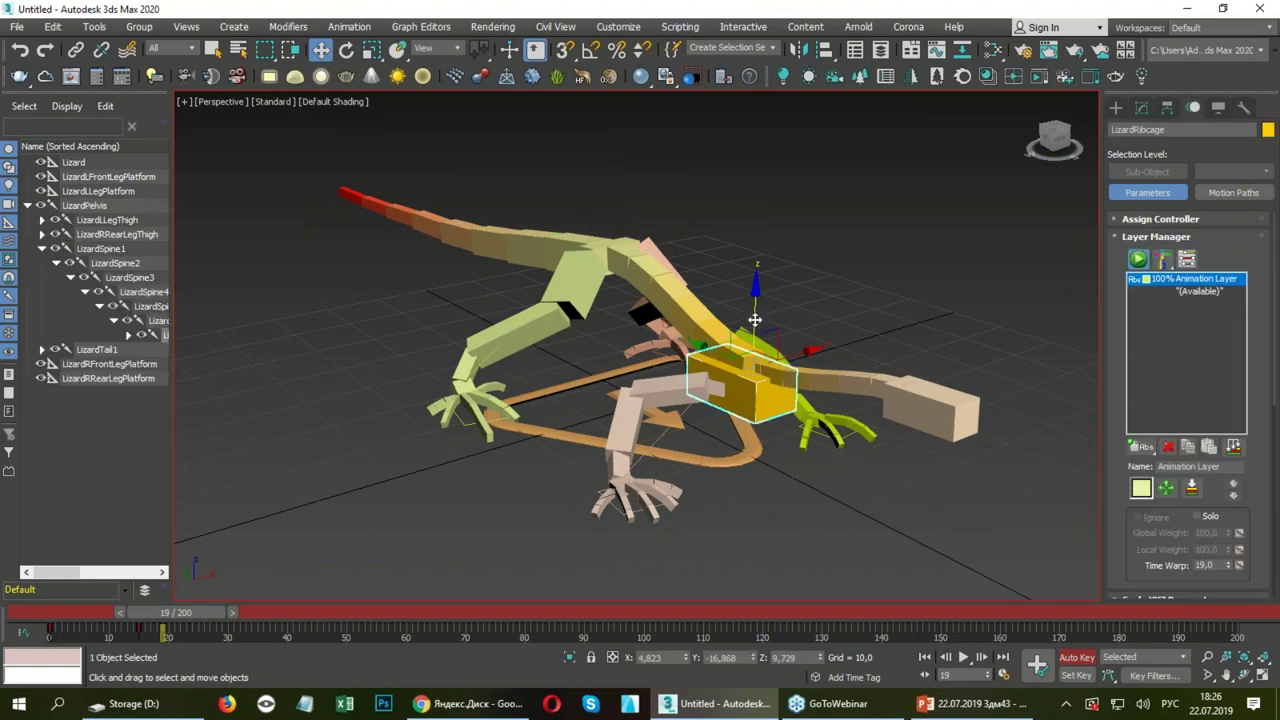
click(910, 405)
drag(887, 363, 829, 286)
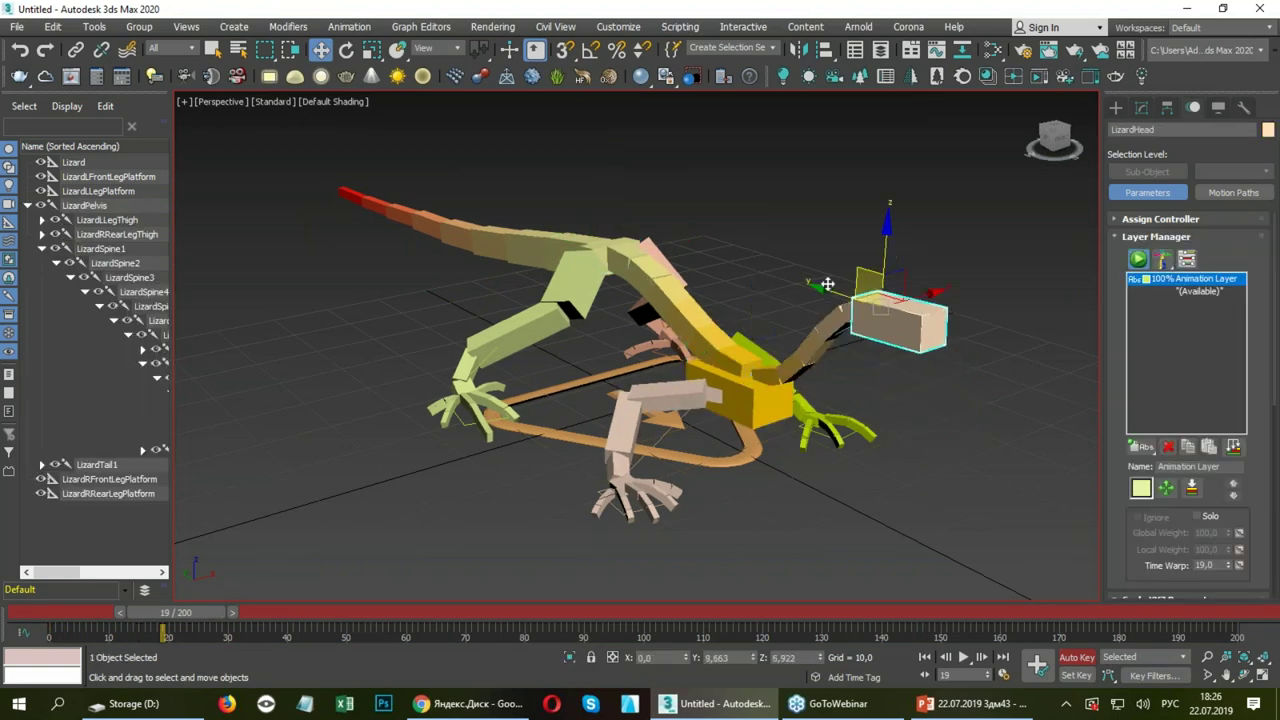
Rotate LizardHead to new angles at frames 25 and 33, cancelling one twist attempt.
key(e)
drag(905, 241, 917, 271)
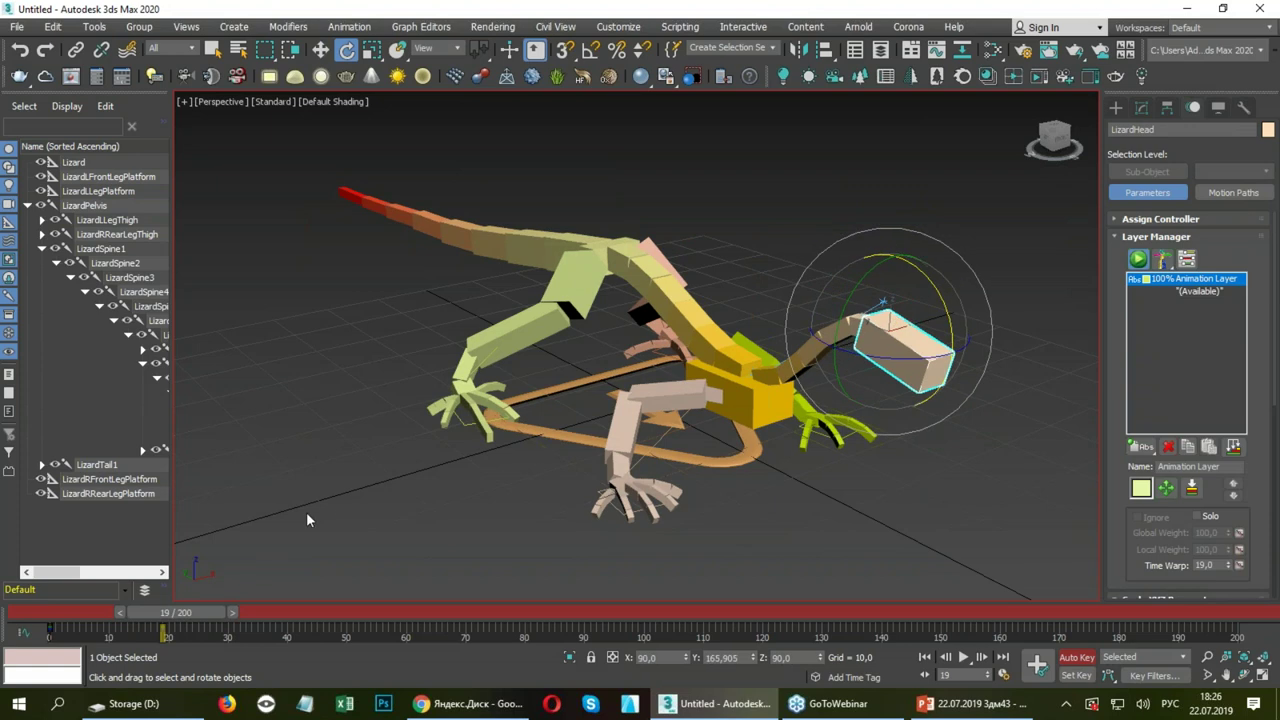
drag(184, 617, 212, 613)
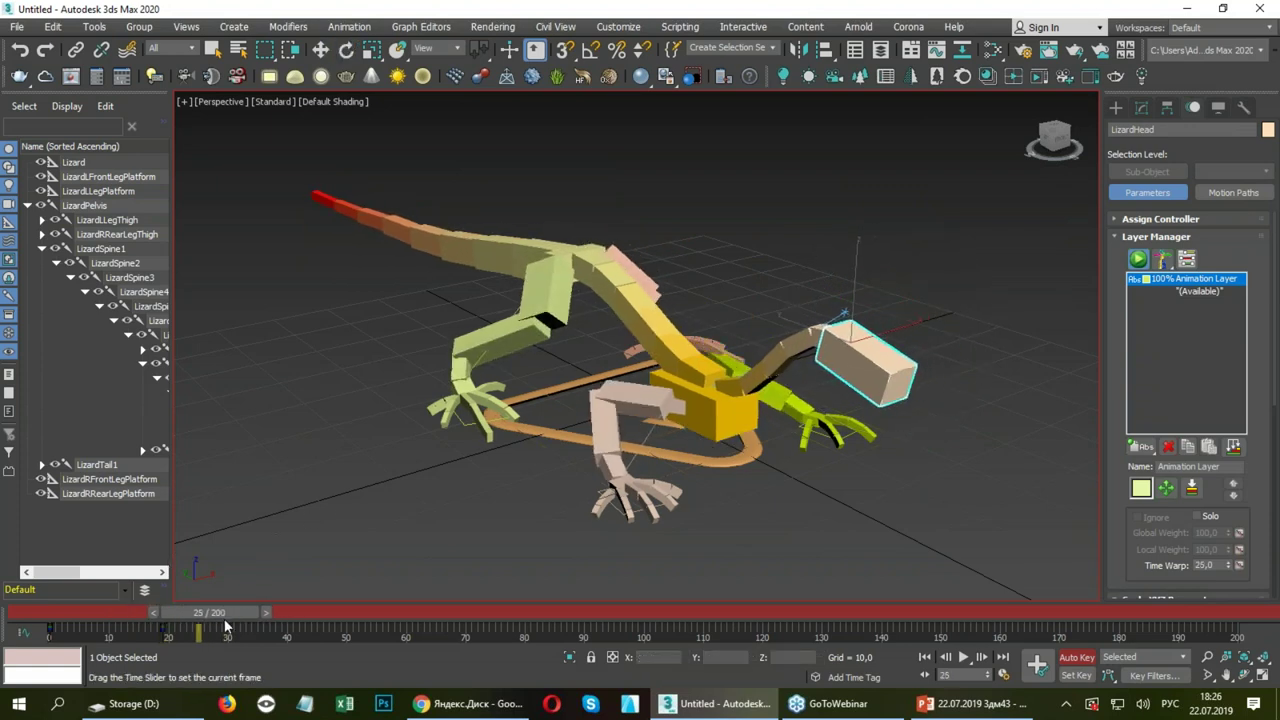
click(907, 323)
click(855, 355)
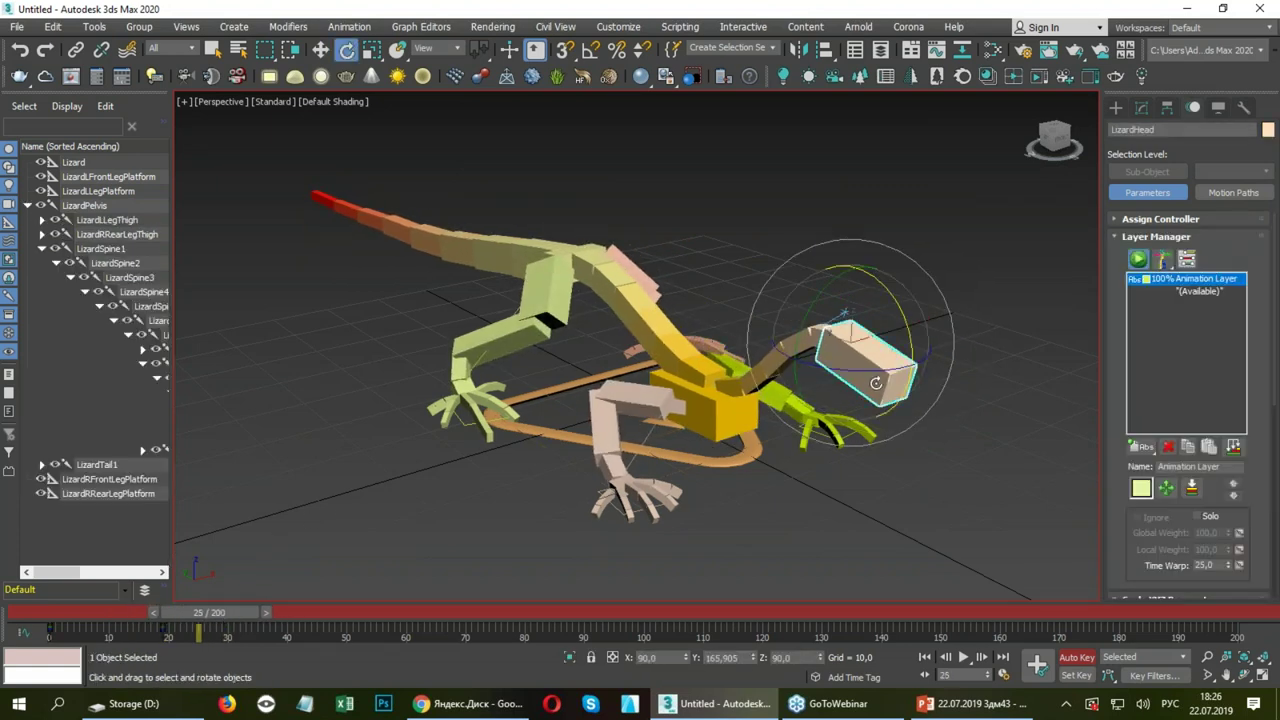
drag(880, 368, 817, 376)
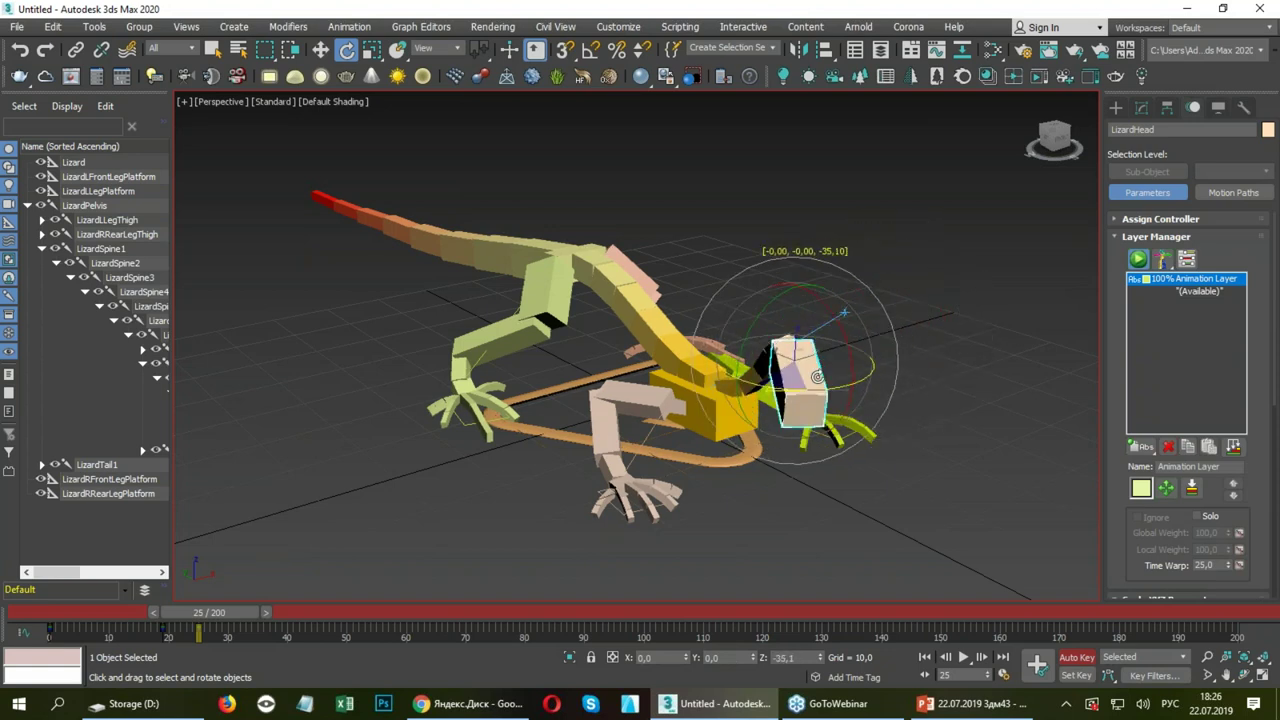
right_click(817, 376)
drag(229, 622, 266, 610)
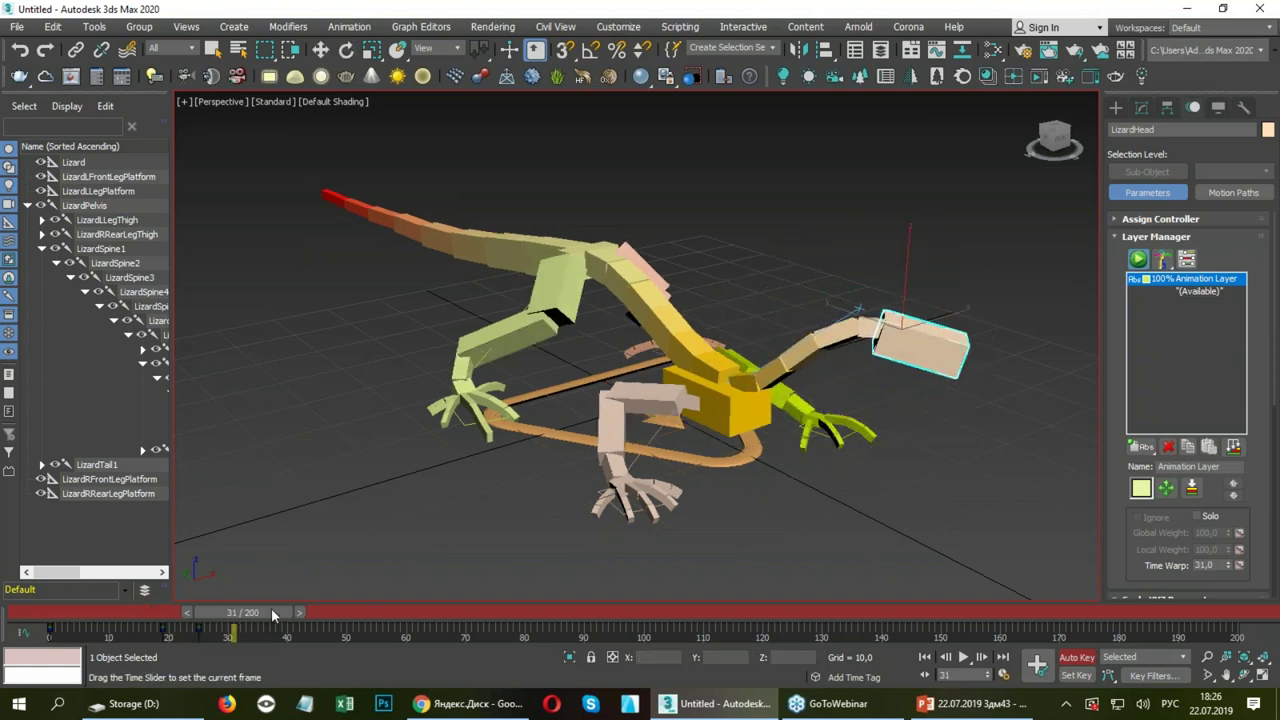
drag(938, 350, 880, 330)
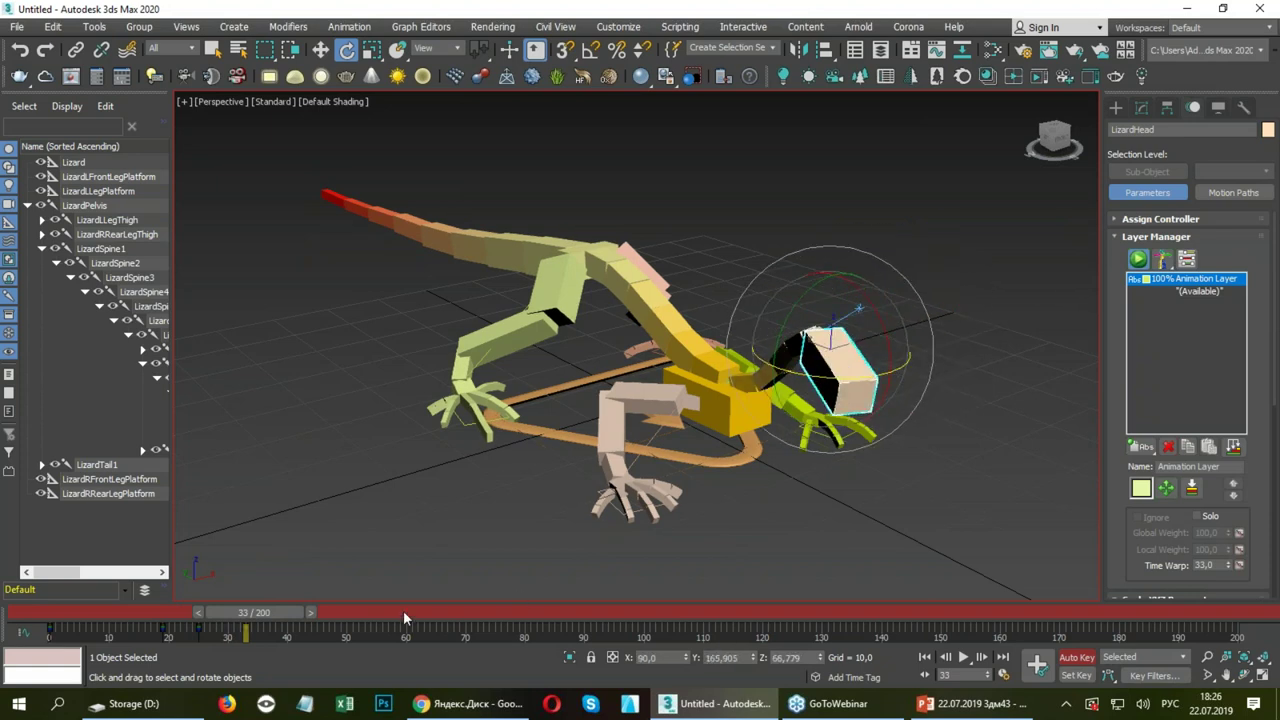
drag(283, 620, 148, 614)
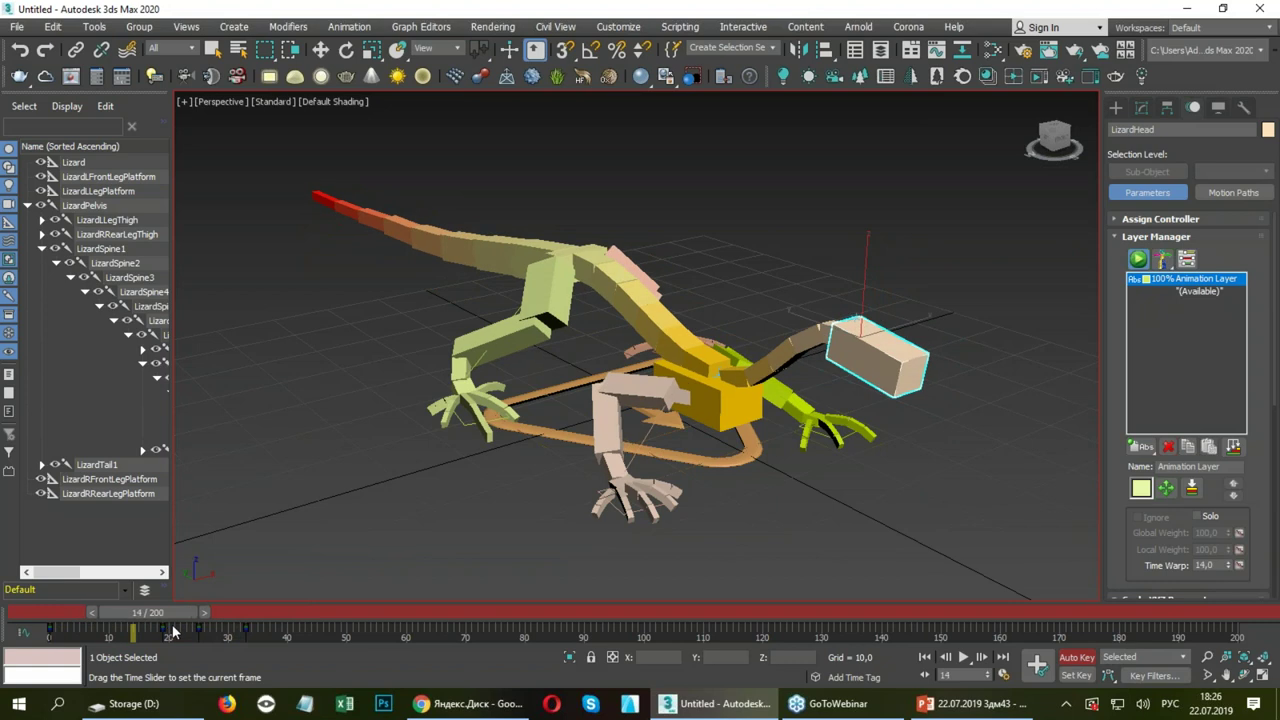
Rotate LizardTail8, the tail tip, then select the tail chain from LizardTail2.
key(e)
click(328, 197)
drag(340, 164, 355, 148)
double_click(500, 250)
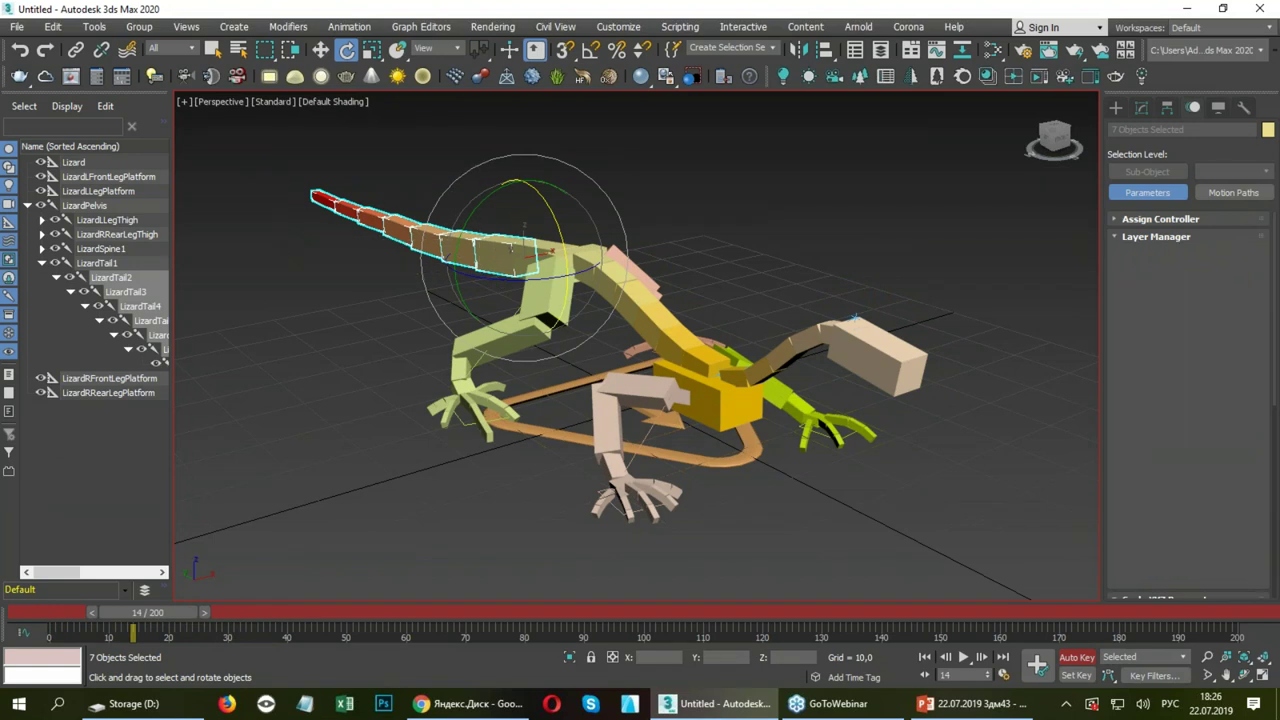
Rotate the tail bones at frames 21, 23 and 27 so the tail curls up and left.
drag(548, 205, 540, 165)
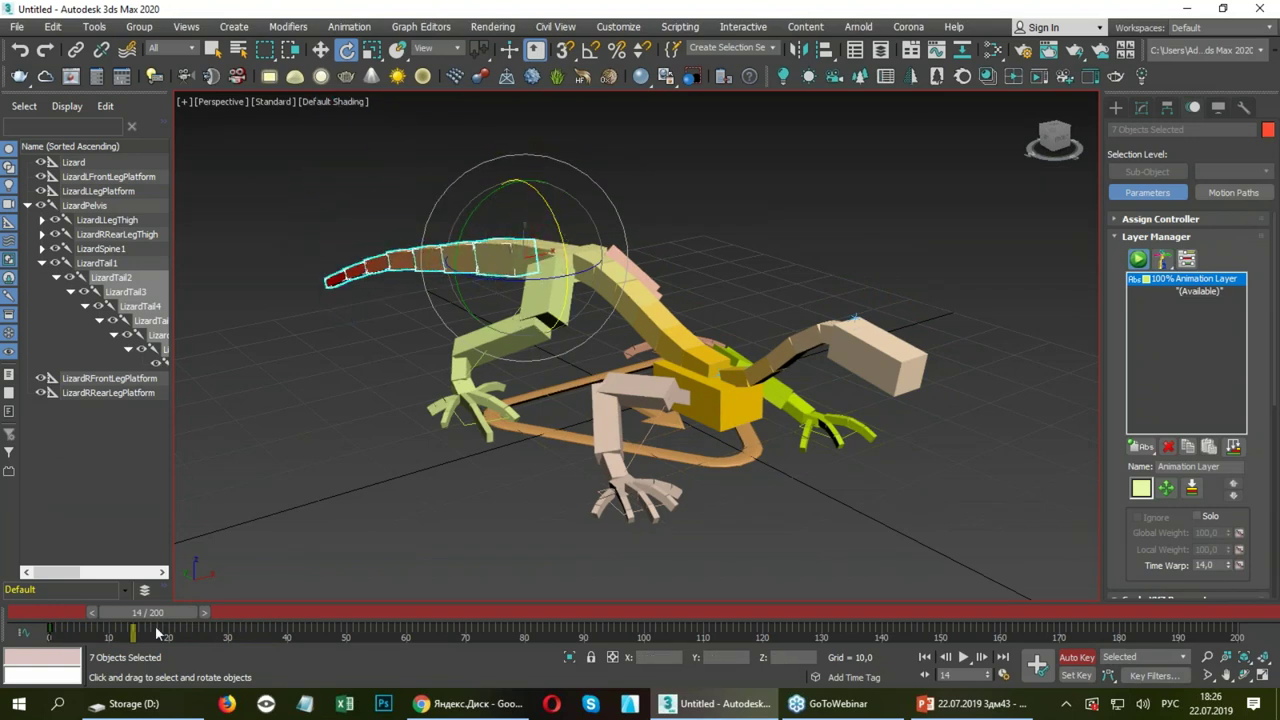
mouse_move(163, 612)
mouse_down()
mouse_move(202, 610)
mouse_move(194, 620)
mouse_up()
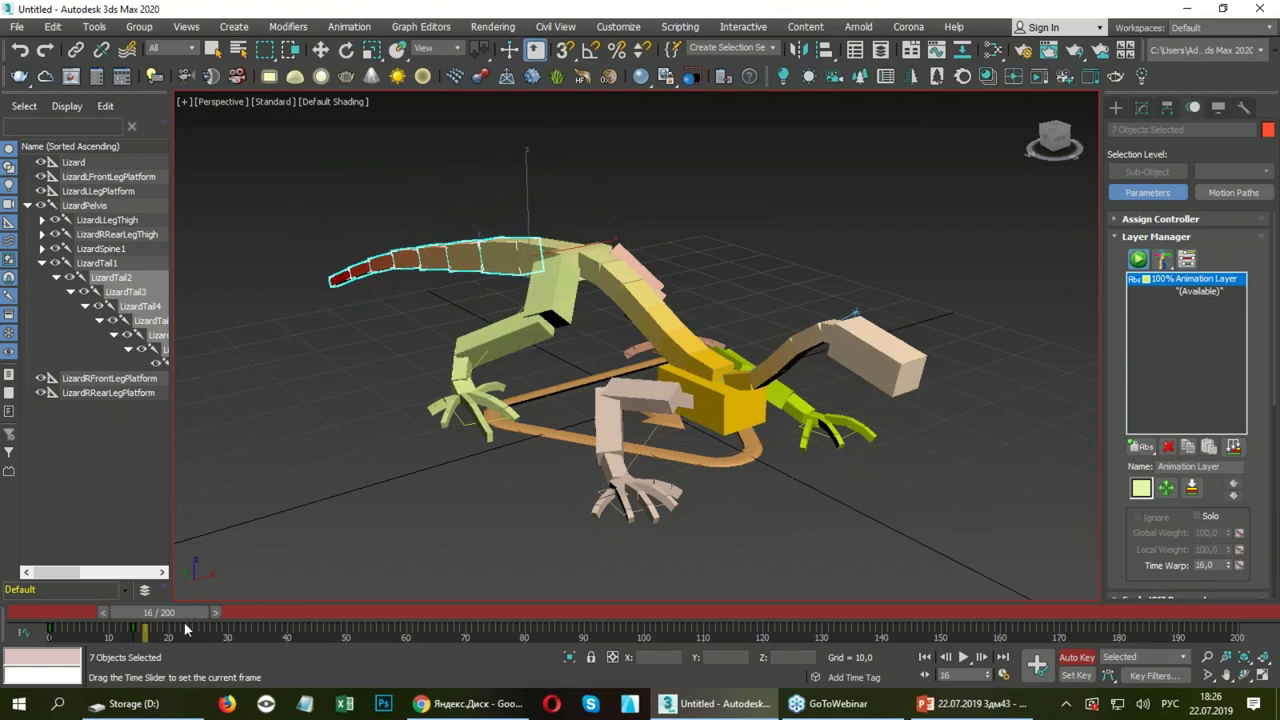
drag(548, 270, 562, 274)
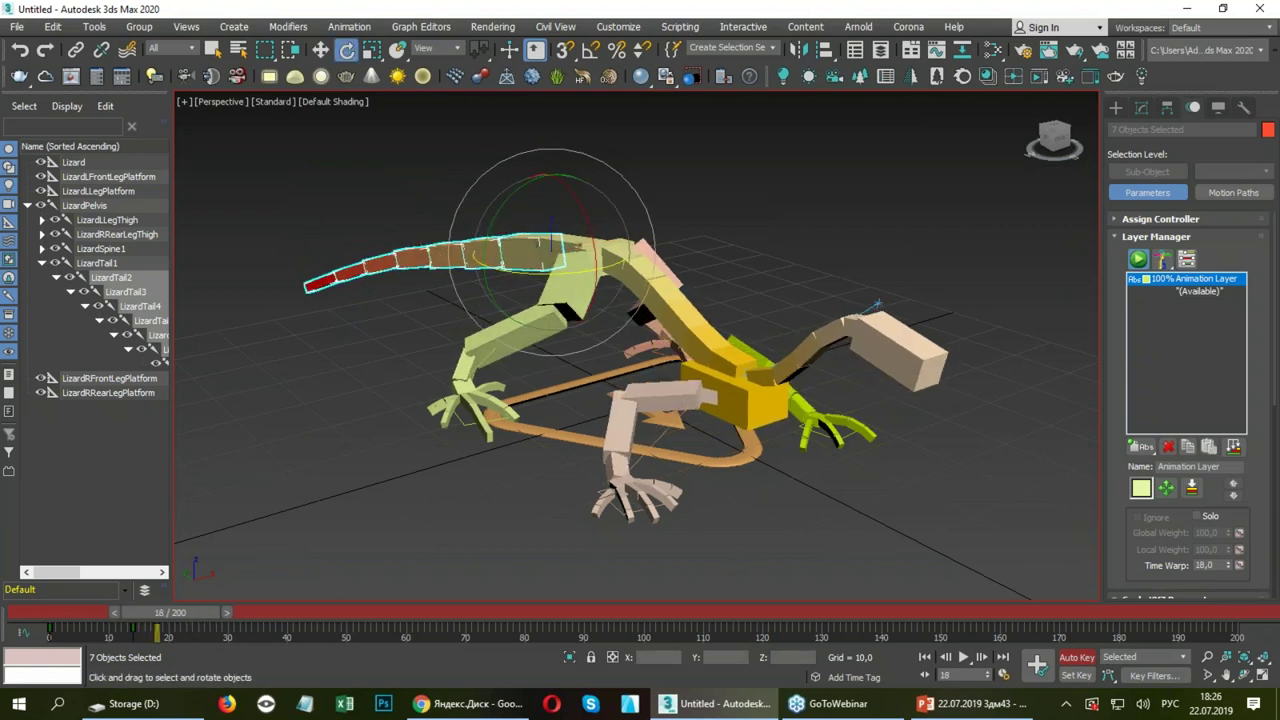
drag(231, 614, 260, 612)
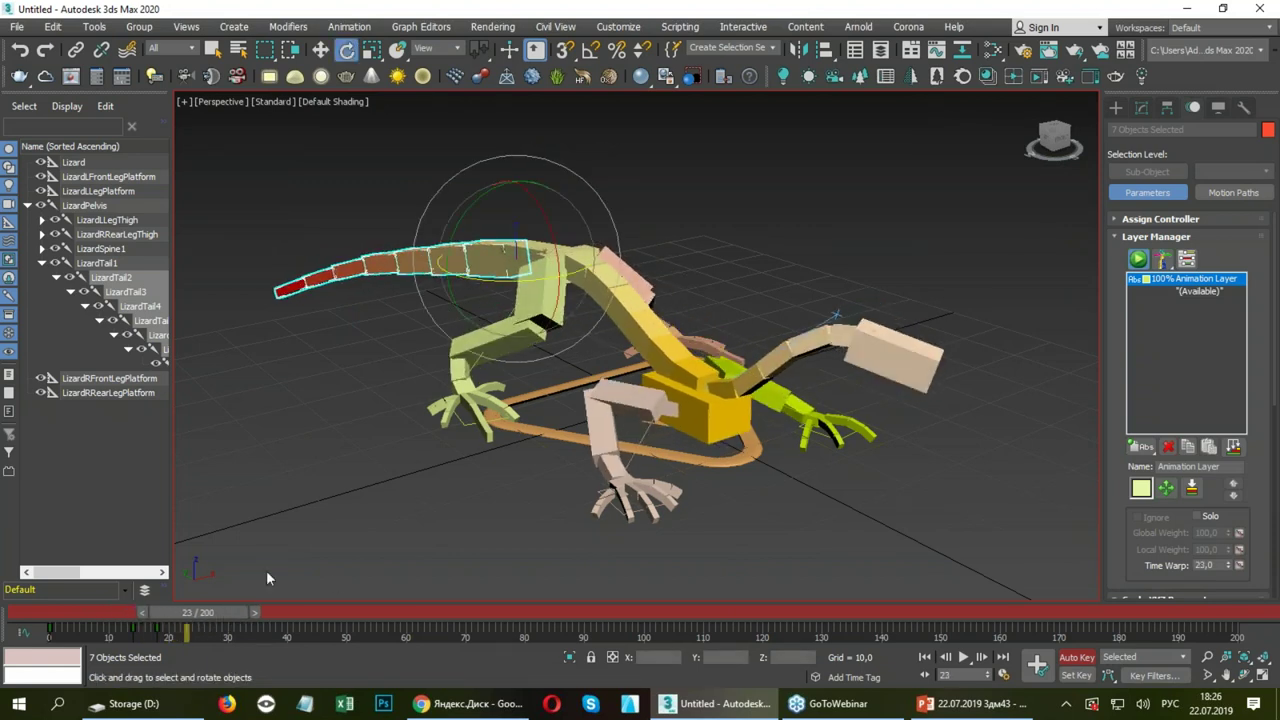
drag(496, 282, 421, 308)
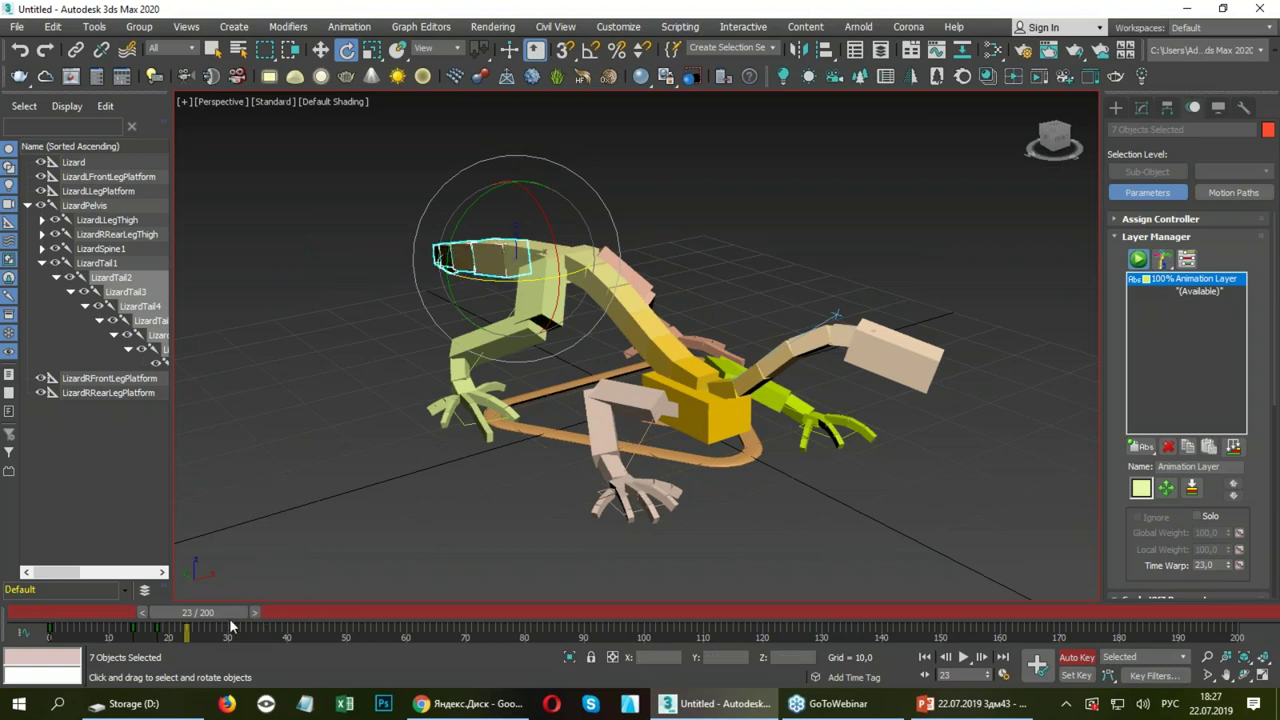
drag(229, 618, 250, 607)
drag(533, 273, 535, 255)
mouse_move(227, 625)
mouse_down()
mouse_move(280, 605)
mouse_move(175, 612)
mouse_up()
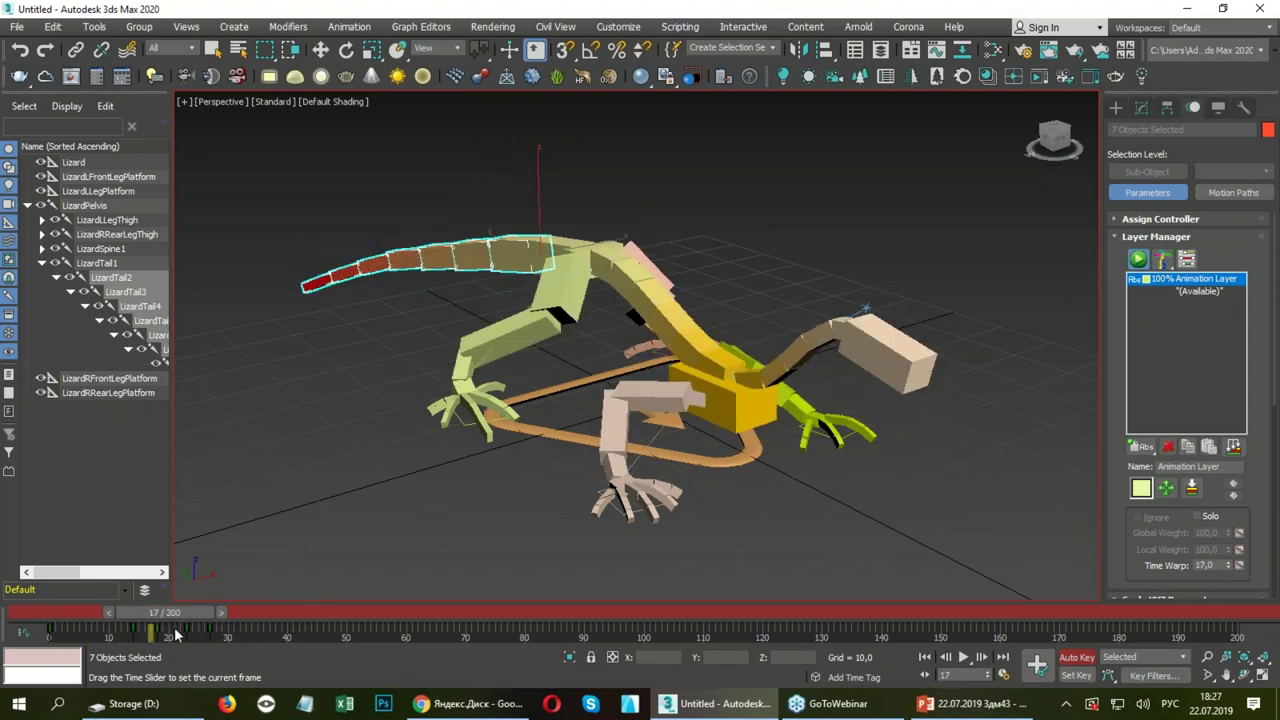
key(e)
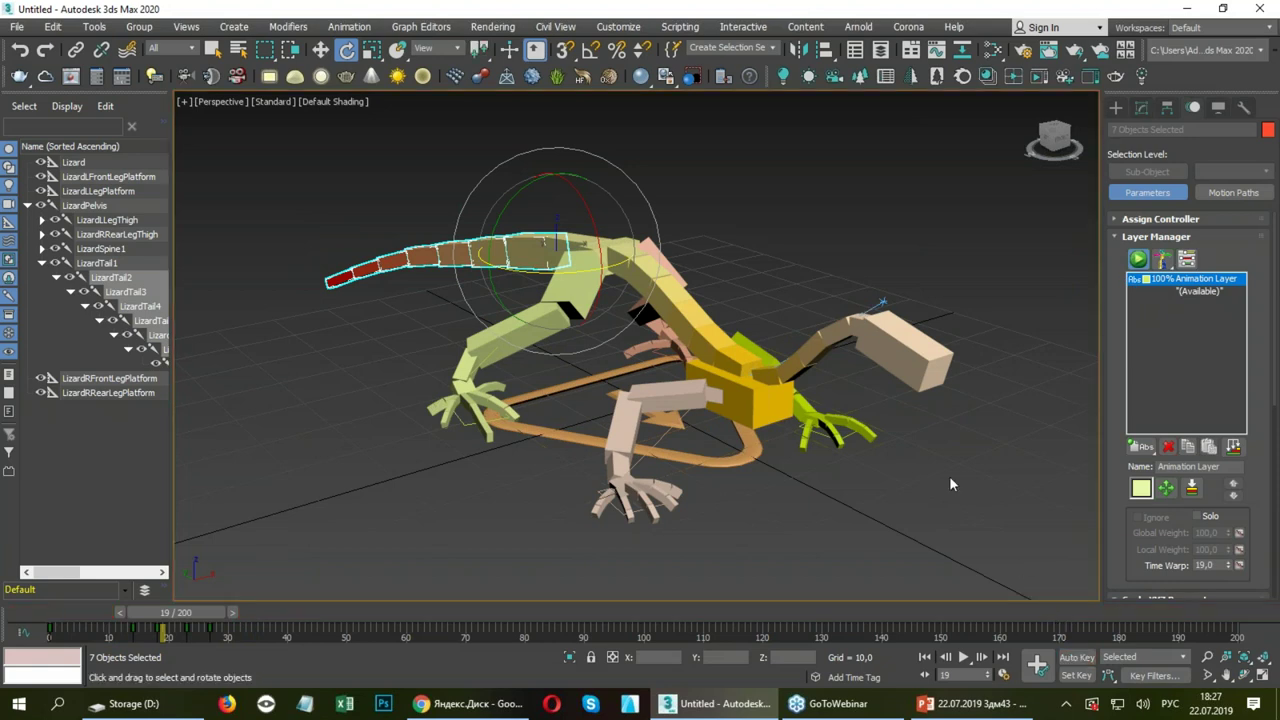
scroll(857, 443, down, 3)
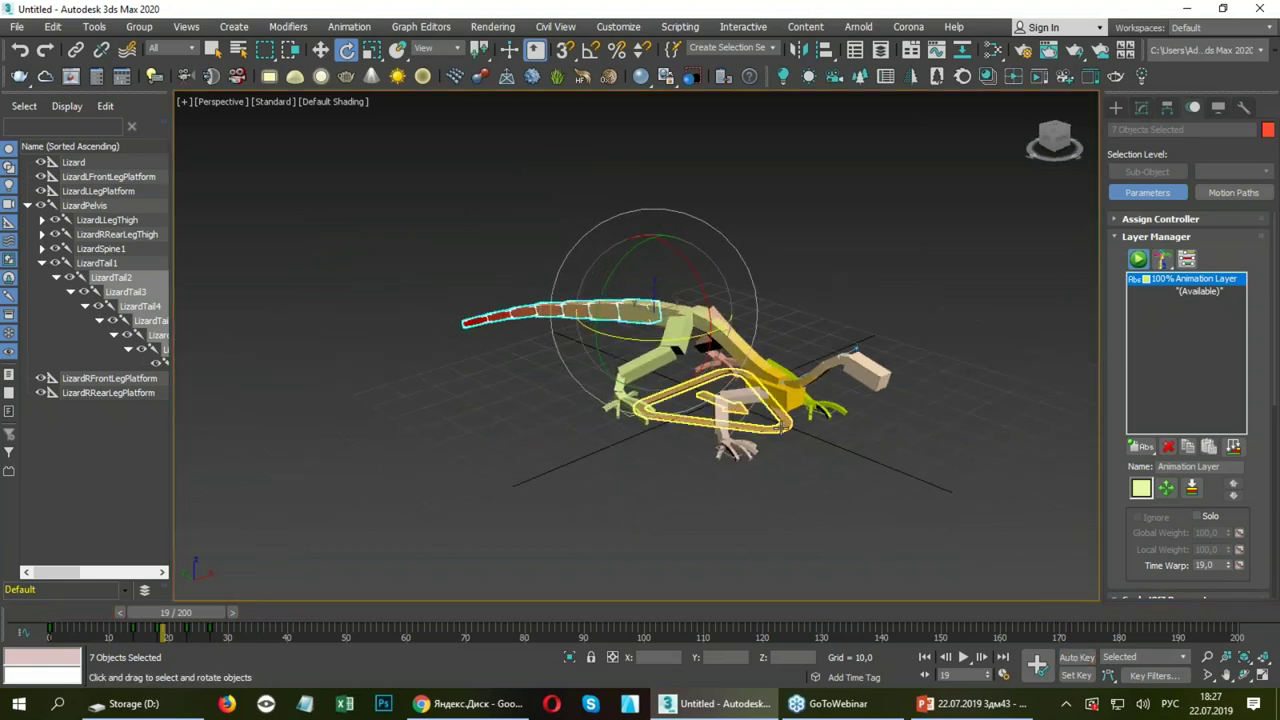
Select the Lizard root helper and add a CATMotion layer, toggling it off and back on.
click(712, 405)
key(w)
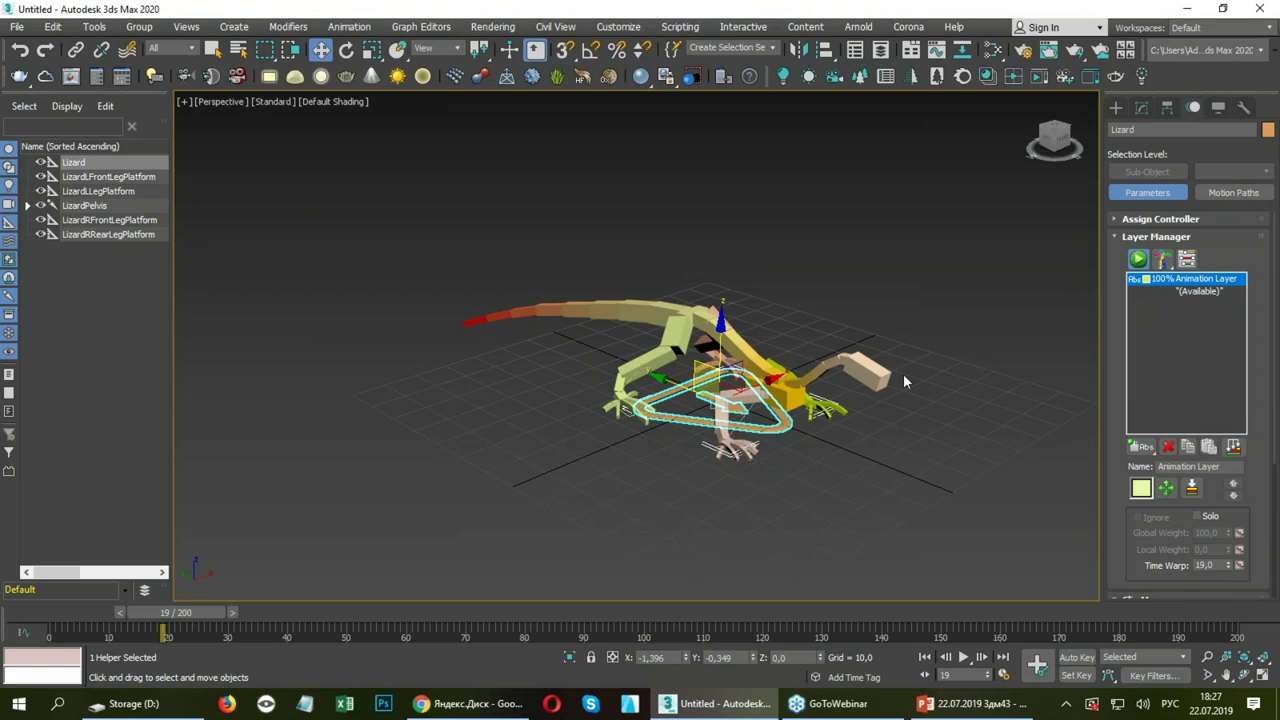
mouse_move(176, 612)
mouse_down()
mouse_move(245, 614)
mouse_move(158, 621)
mouse_move(274, 630)
mouse_move(213, 629)
mouse_move(252, 628)
mouse_up()
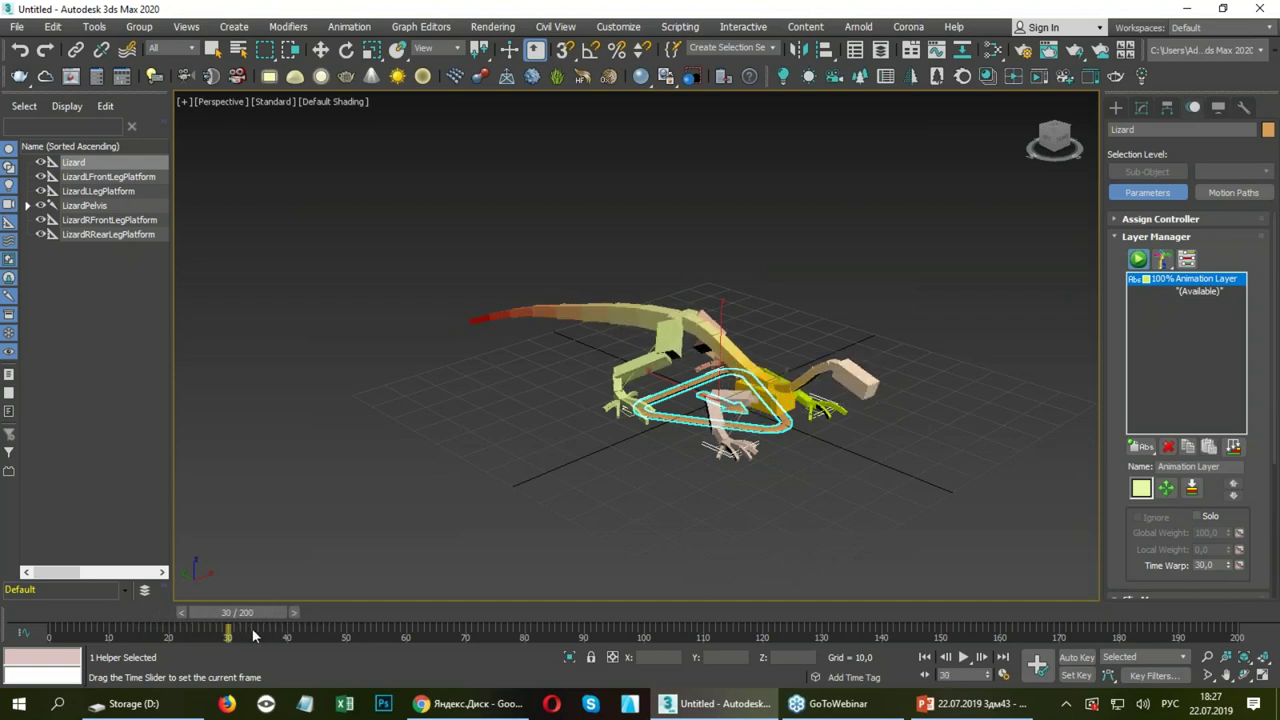
key(w)
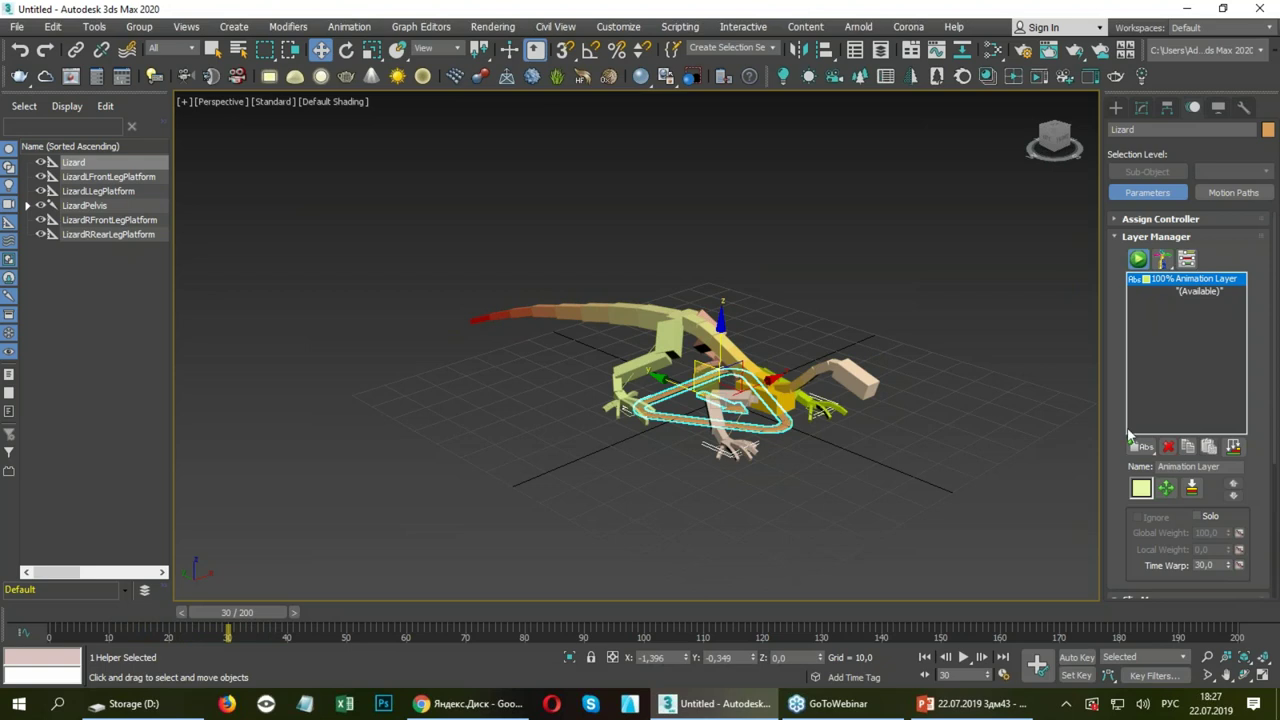
click(1146, 532)
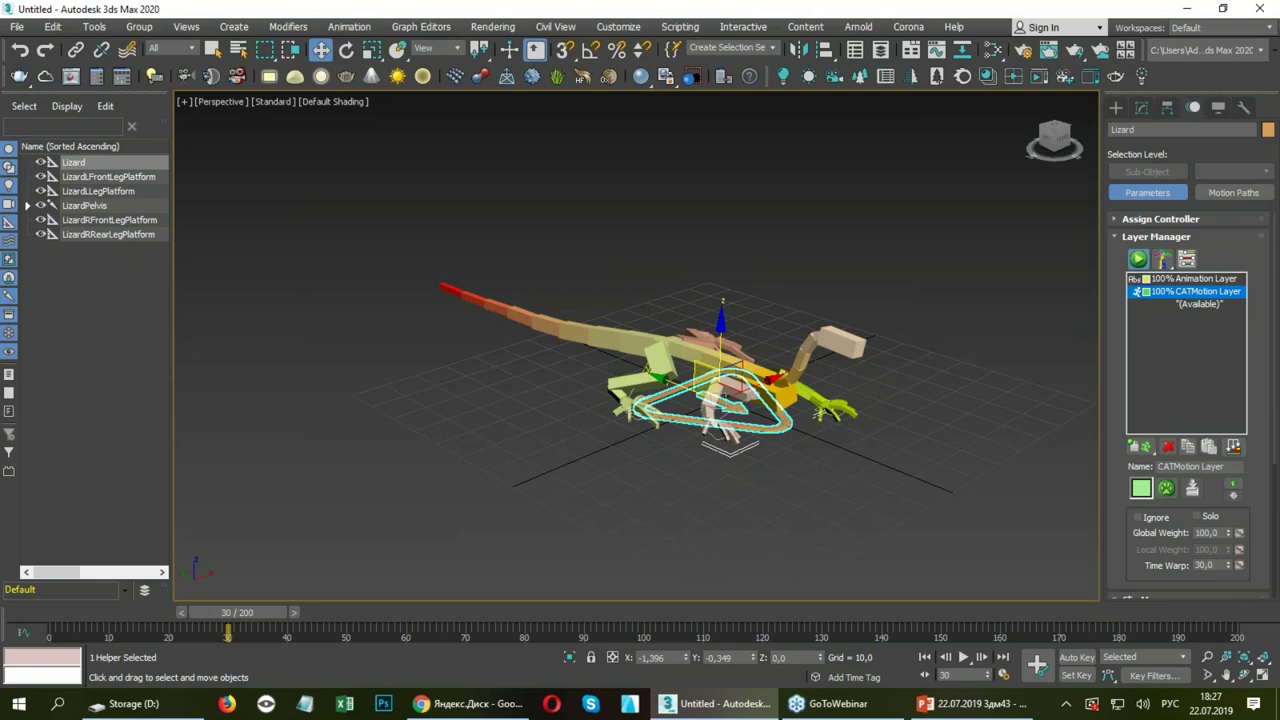
click(1193, 300)
click(1167, 289)
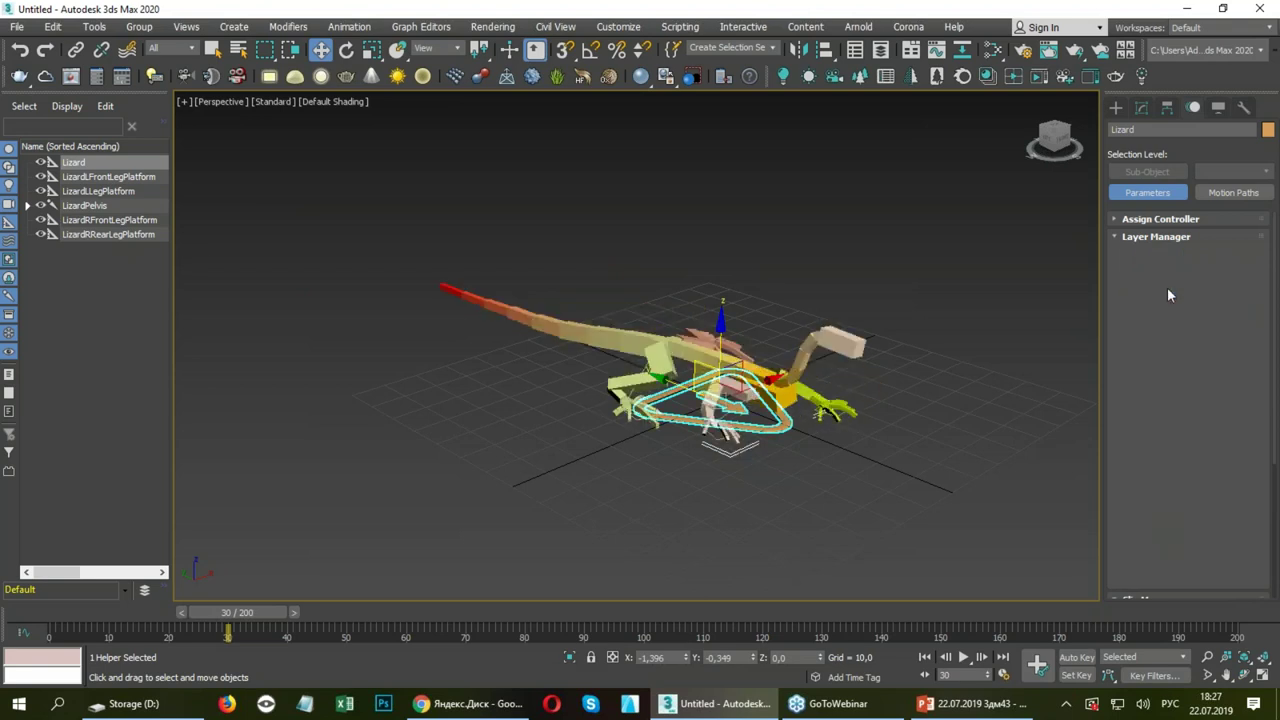
Show the CATMotion editor's Globals page and play the lizard's walk animation.
click(1166, 489)
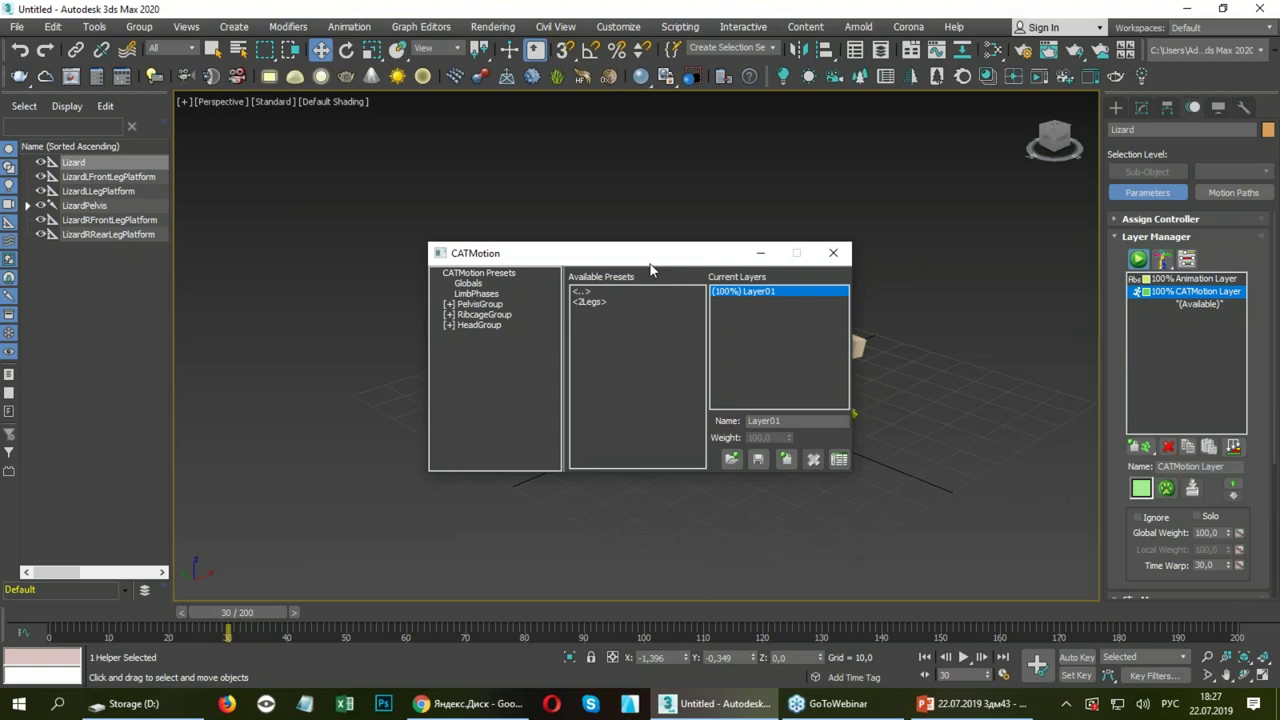
drag(624, 253, 430, 128)
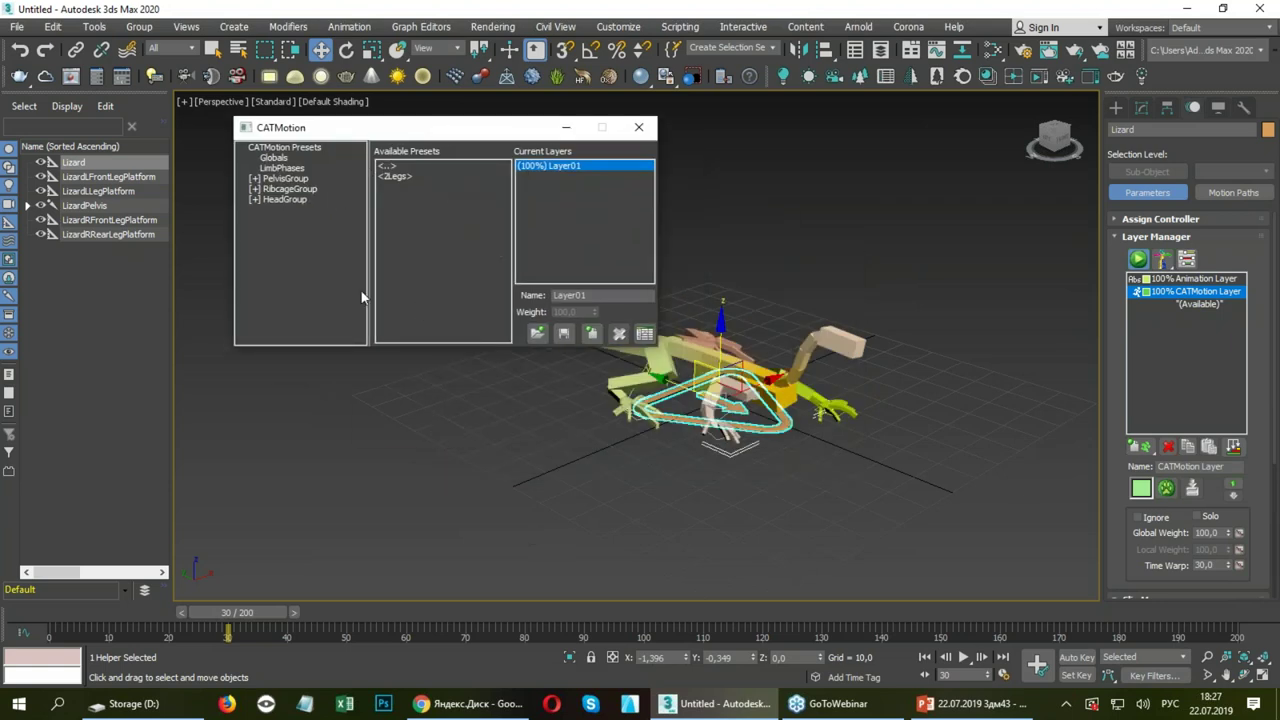
click(274, 158)
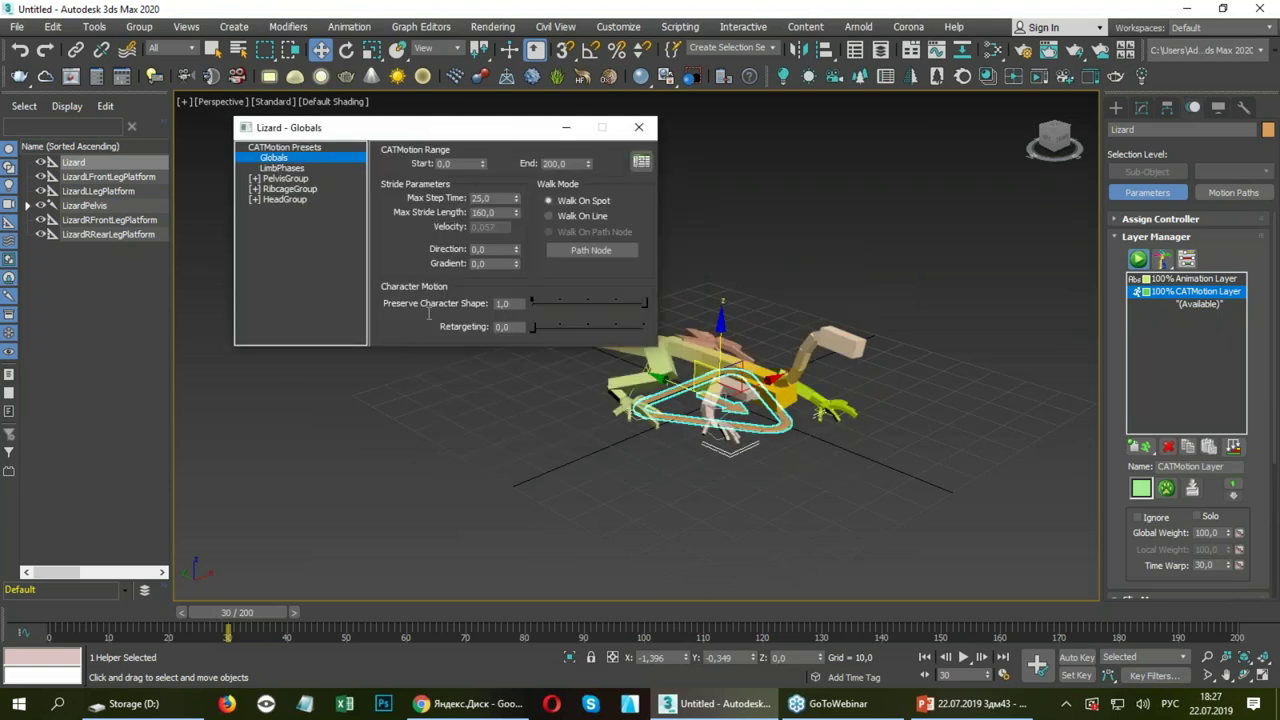
click(311, 169)
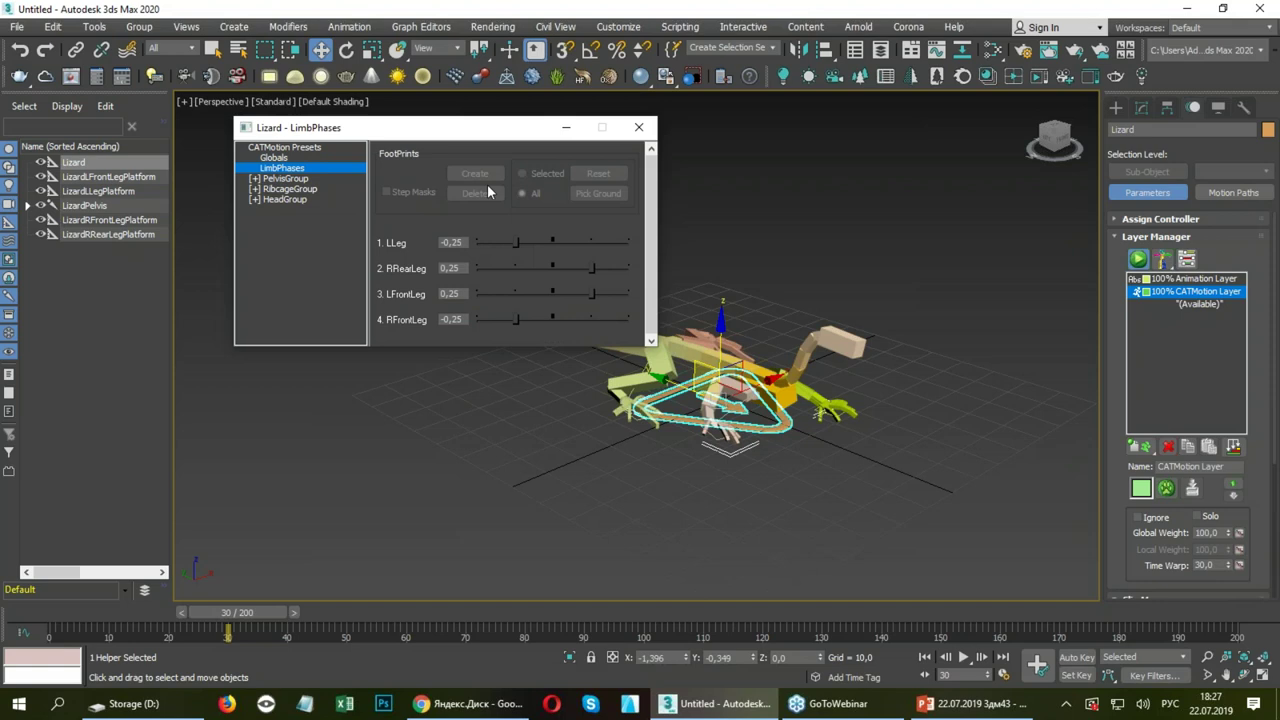
click(274, 158)
click(965, 659)
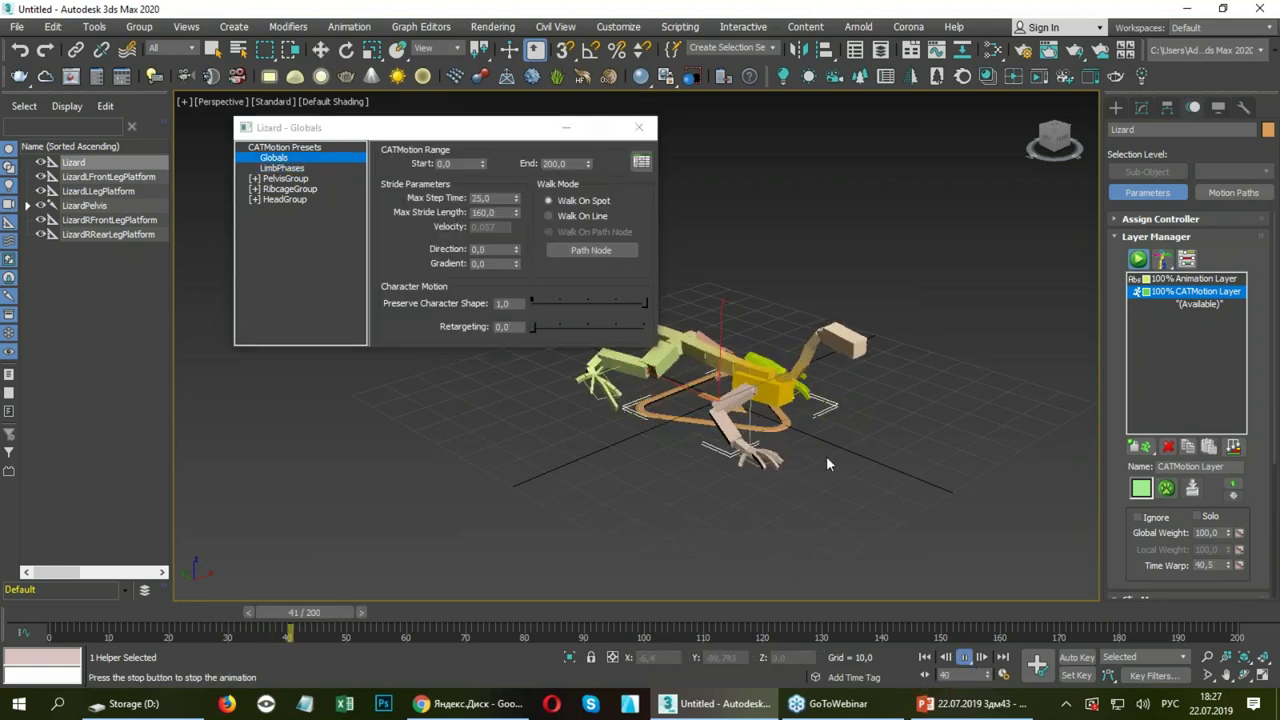
scroll(780, 410, up, 3)
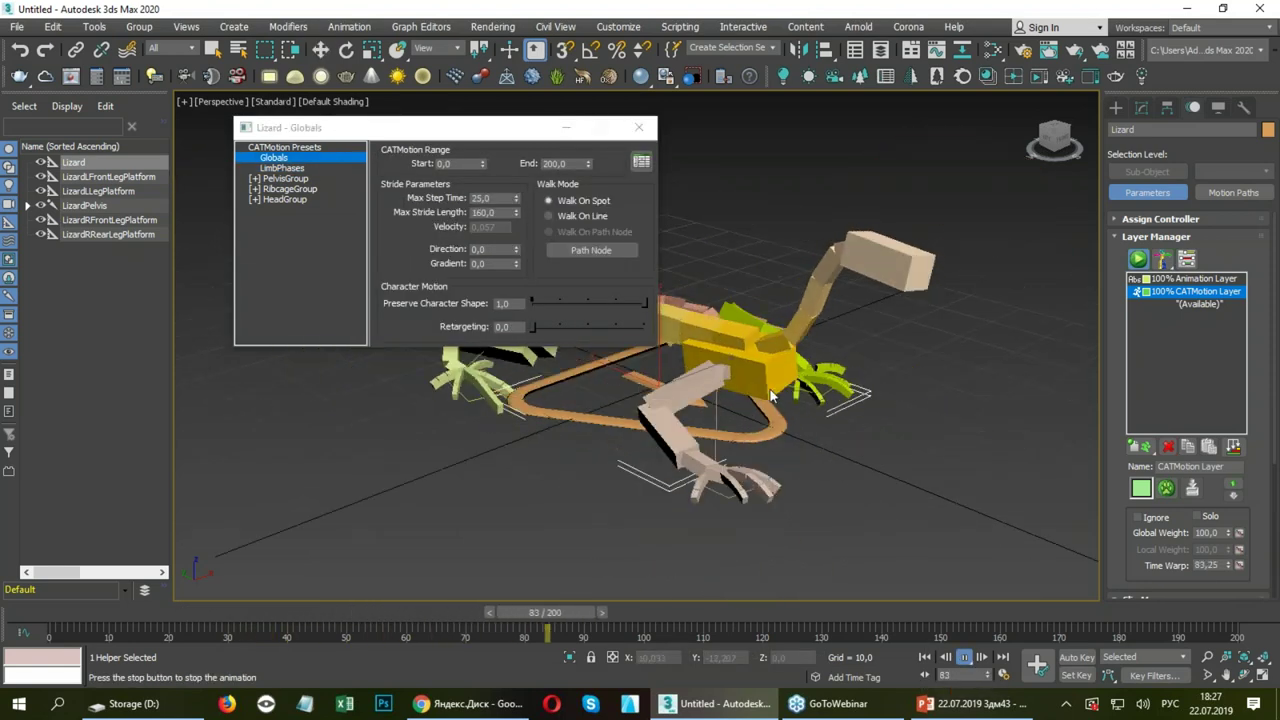
drag(470, 120, 339, 67)
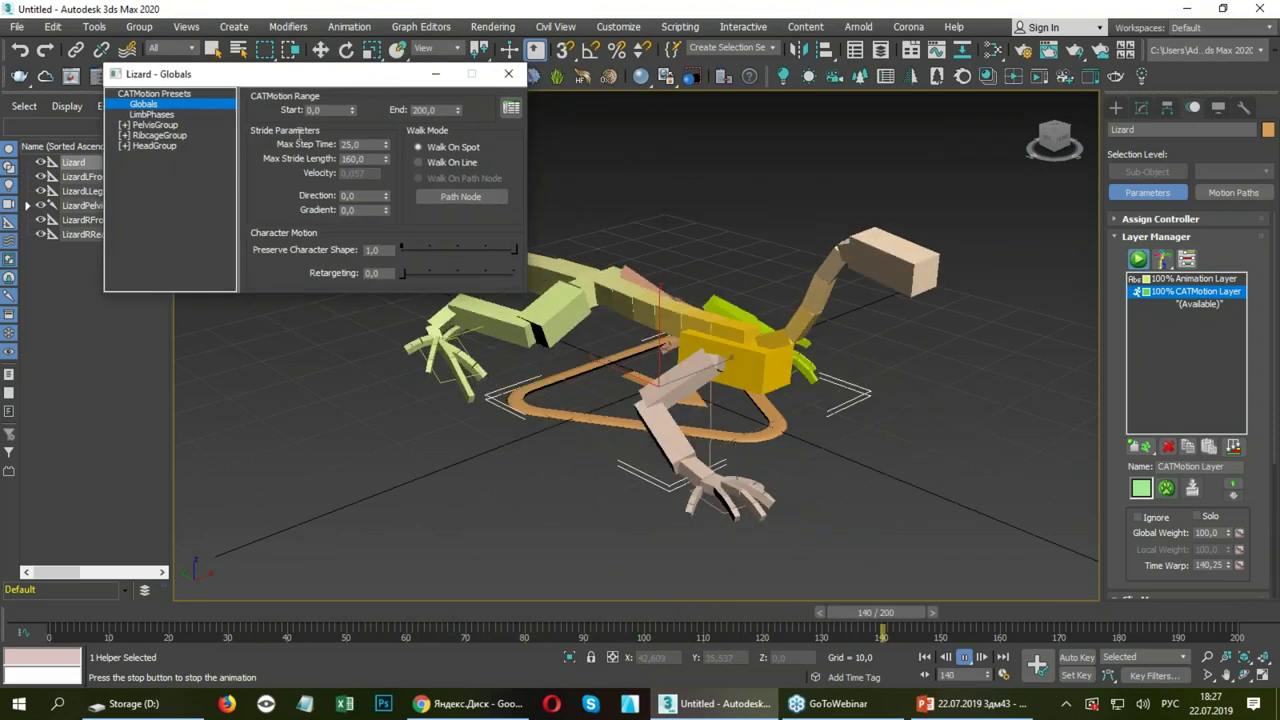
click(150, 114)
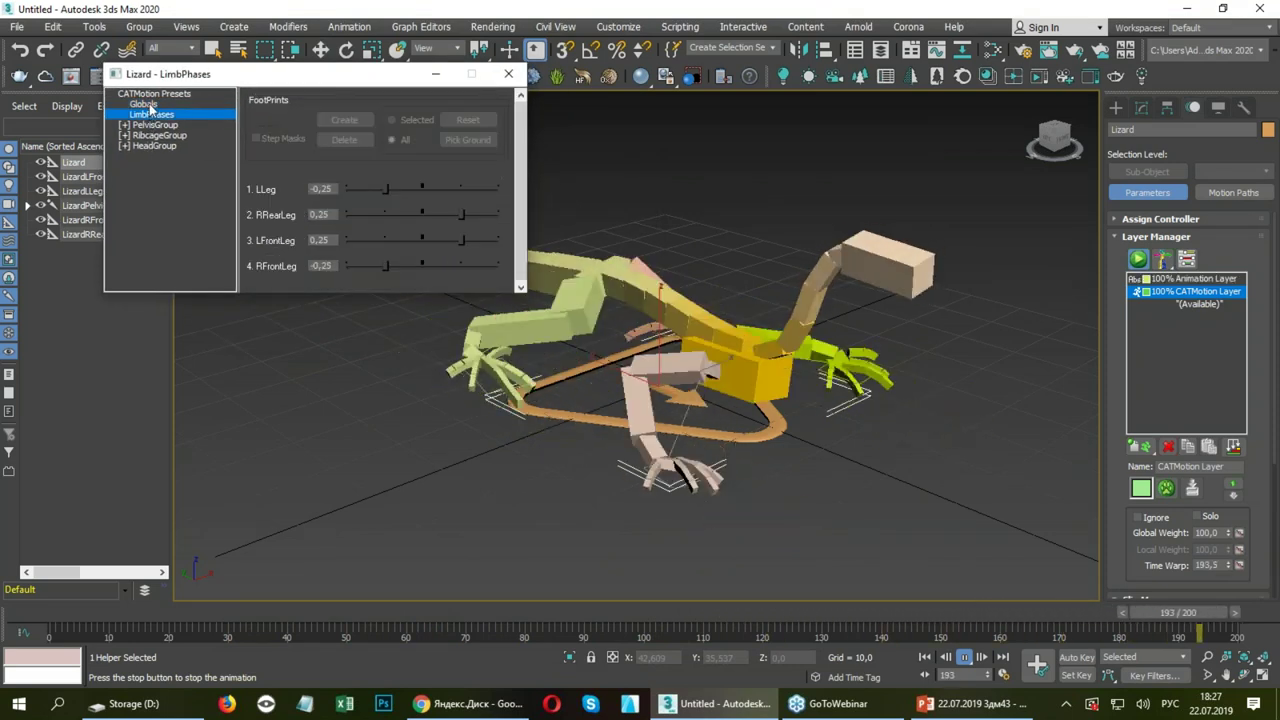
click(143, 104)
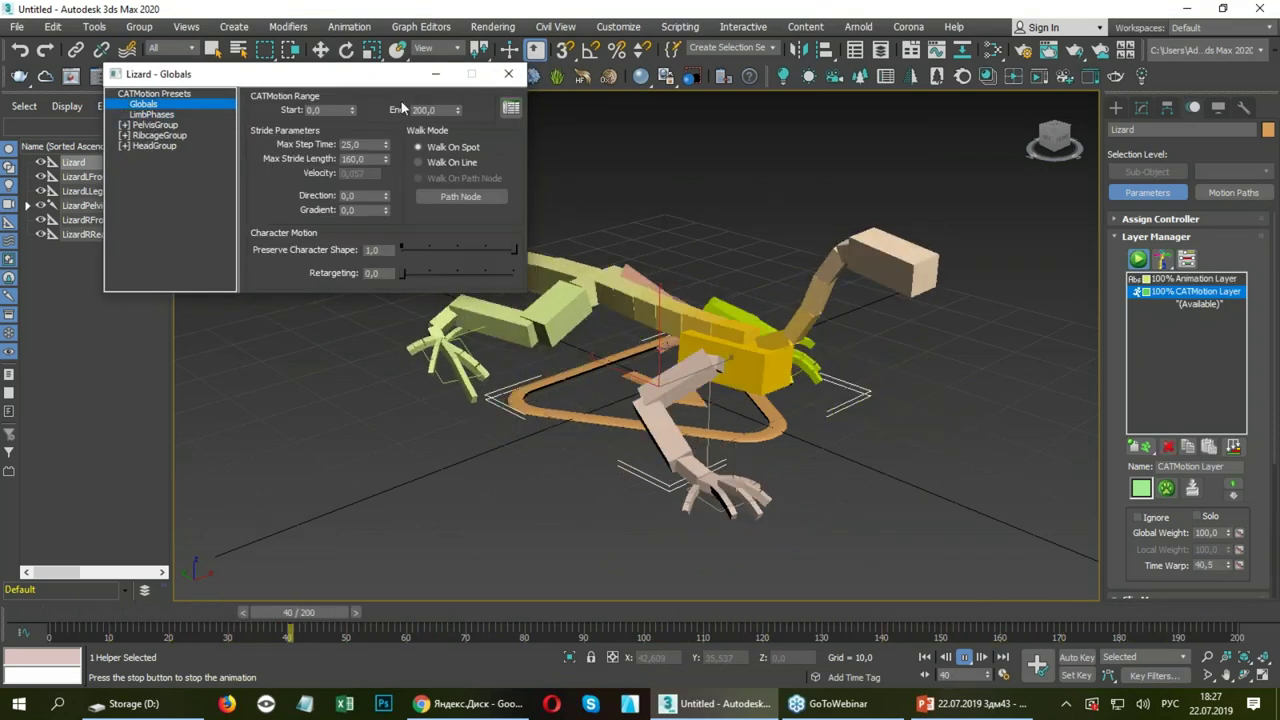
Set Max Step Time to 10 and try a Max Stride Length of 250.
double_click(370, 144)
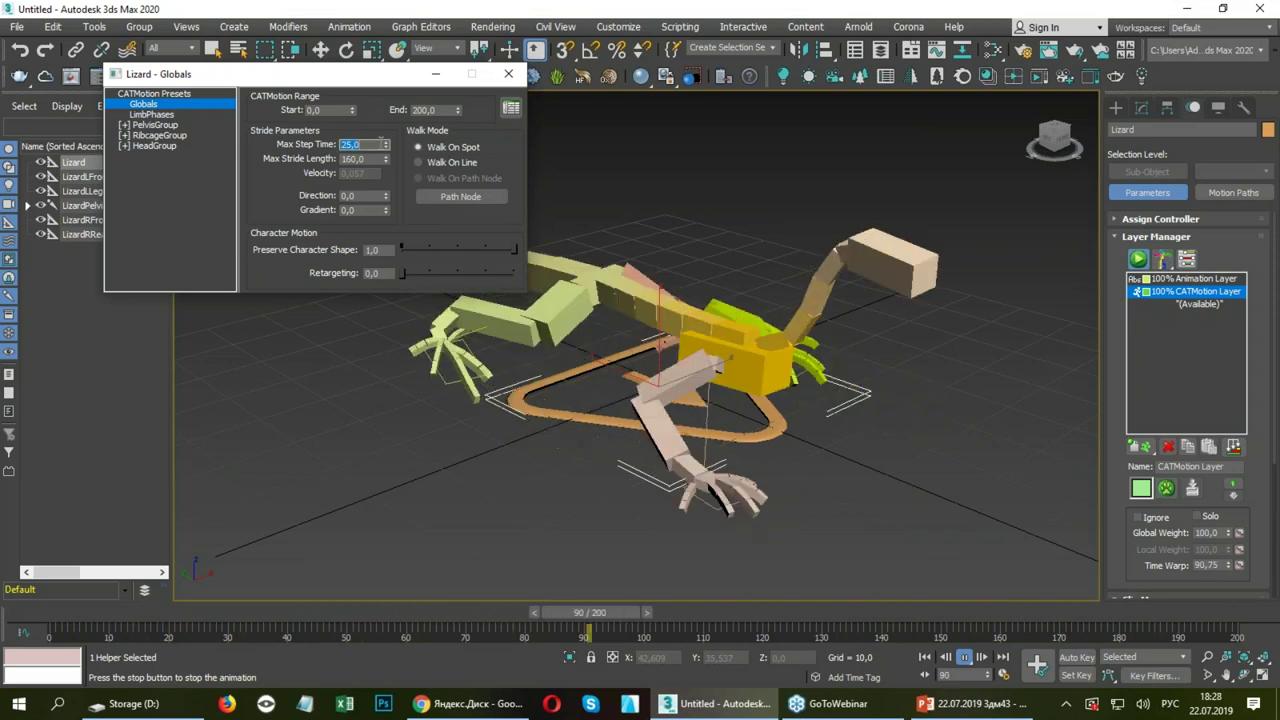
text(15)
text(10)
key(Return)
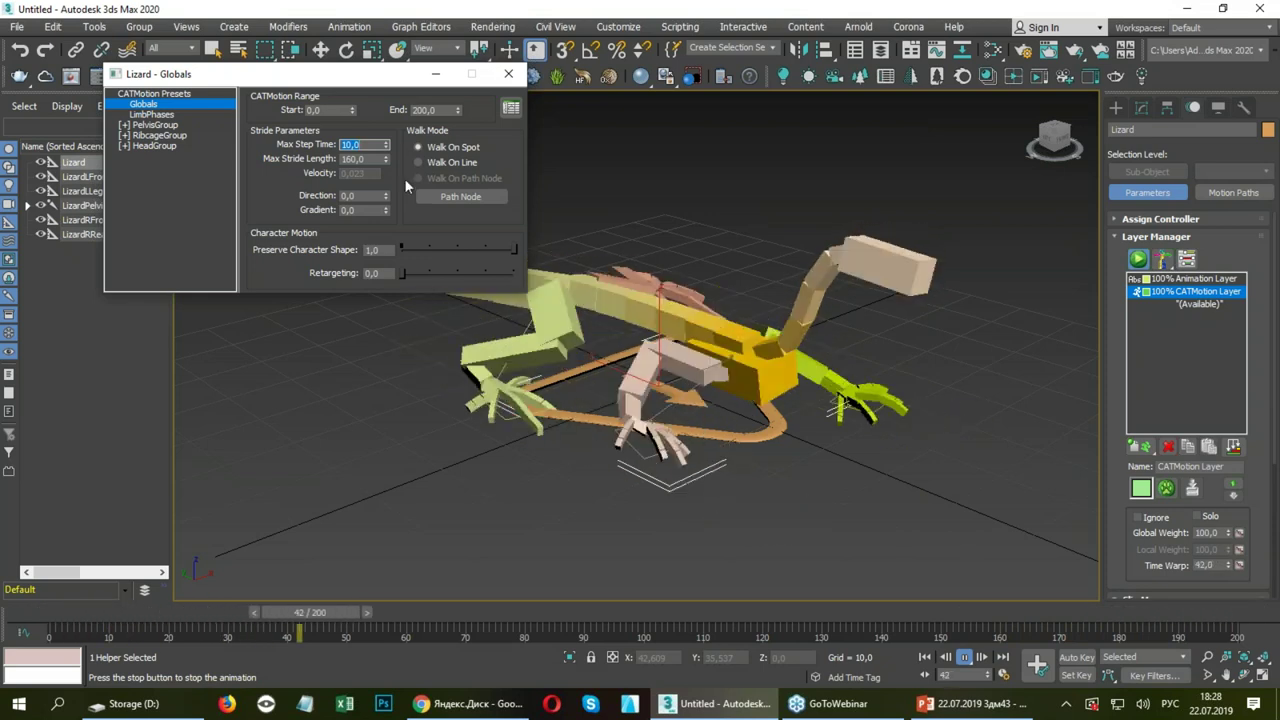
key(Tab)
text(25)
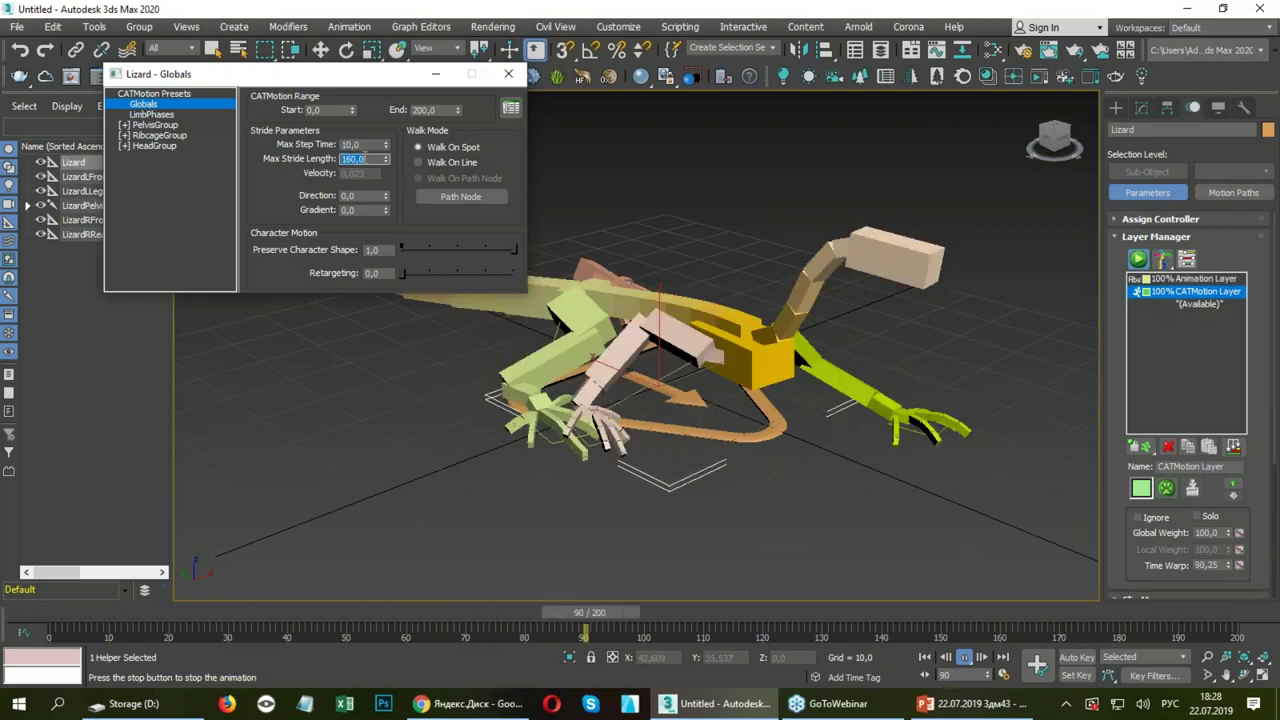
text(0)
key(Return)
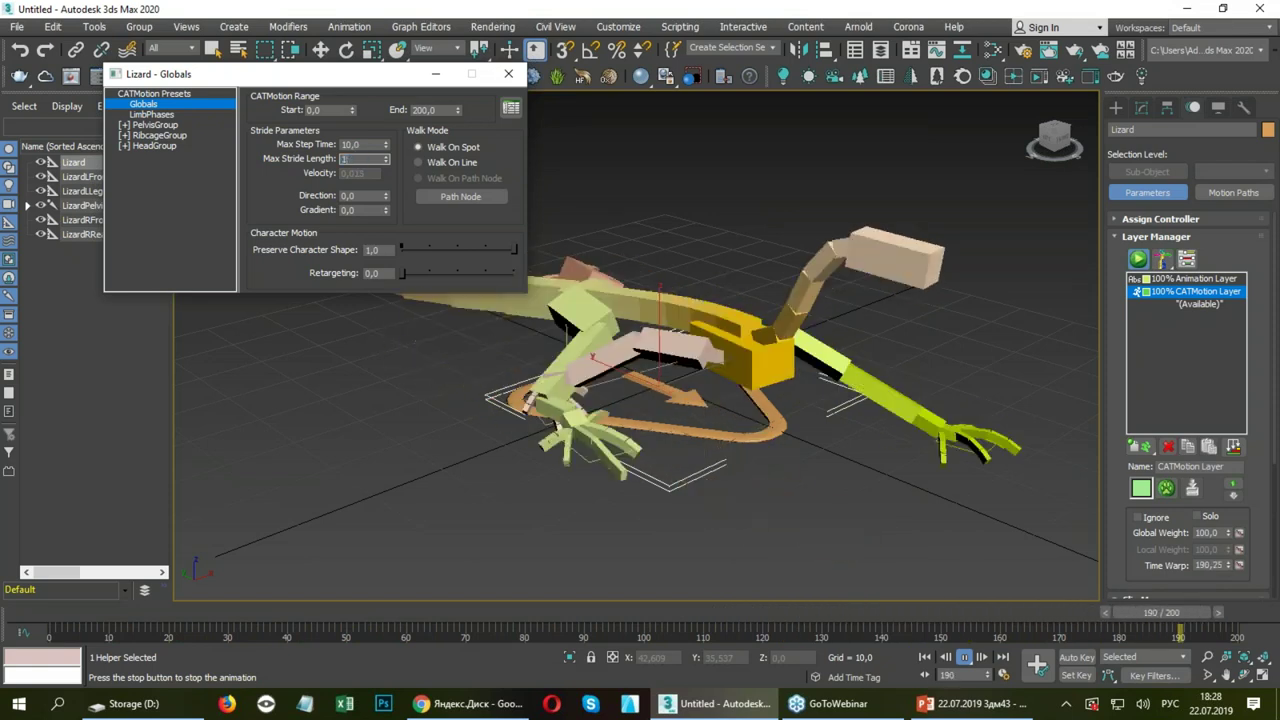
Try stride lengths 50, 150, 20 and 200, settling on Max Stride Length 180.
text(50)
key(Return)
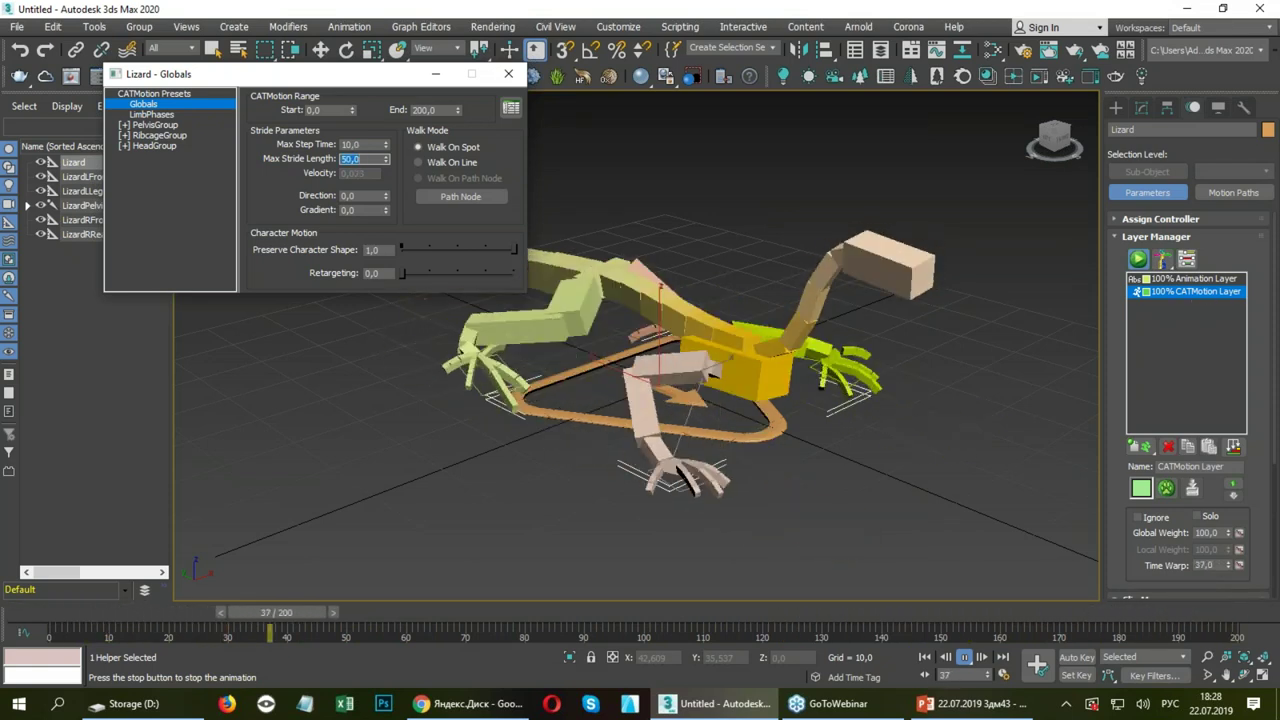
text(150)
key(Return)
text(20)
key(Return)
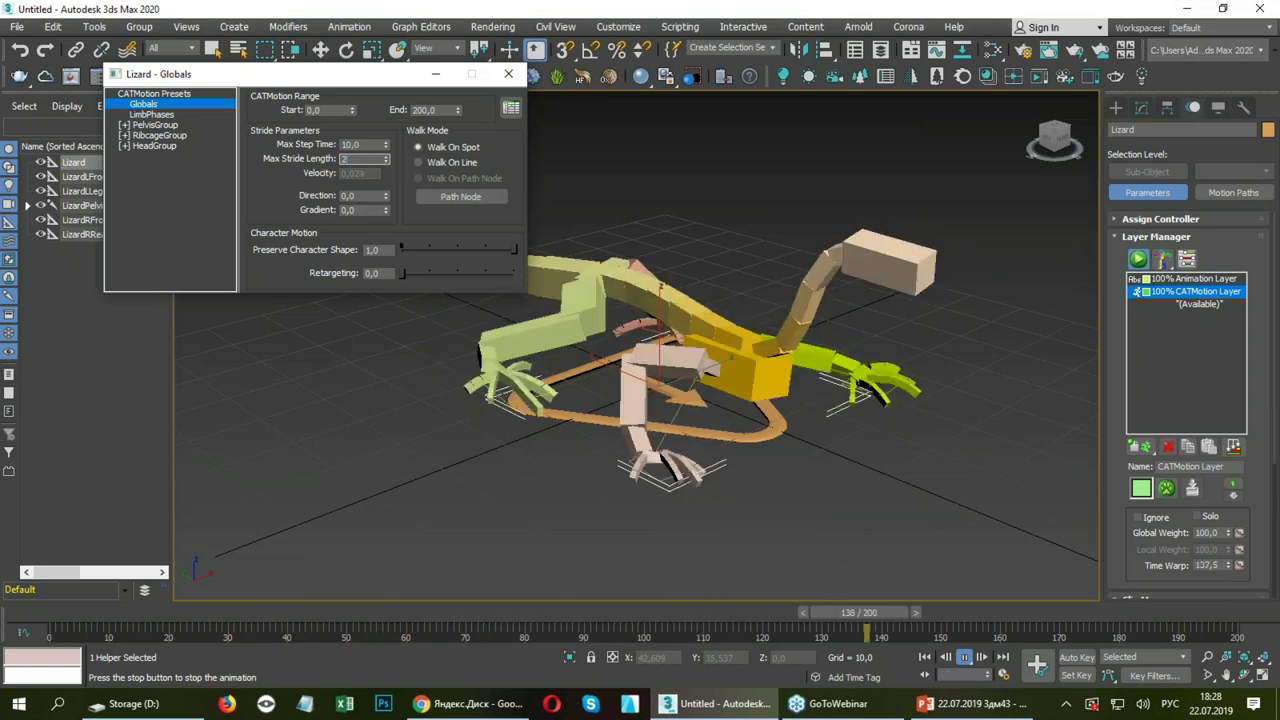
text(200)
key(Return)
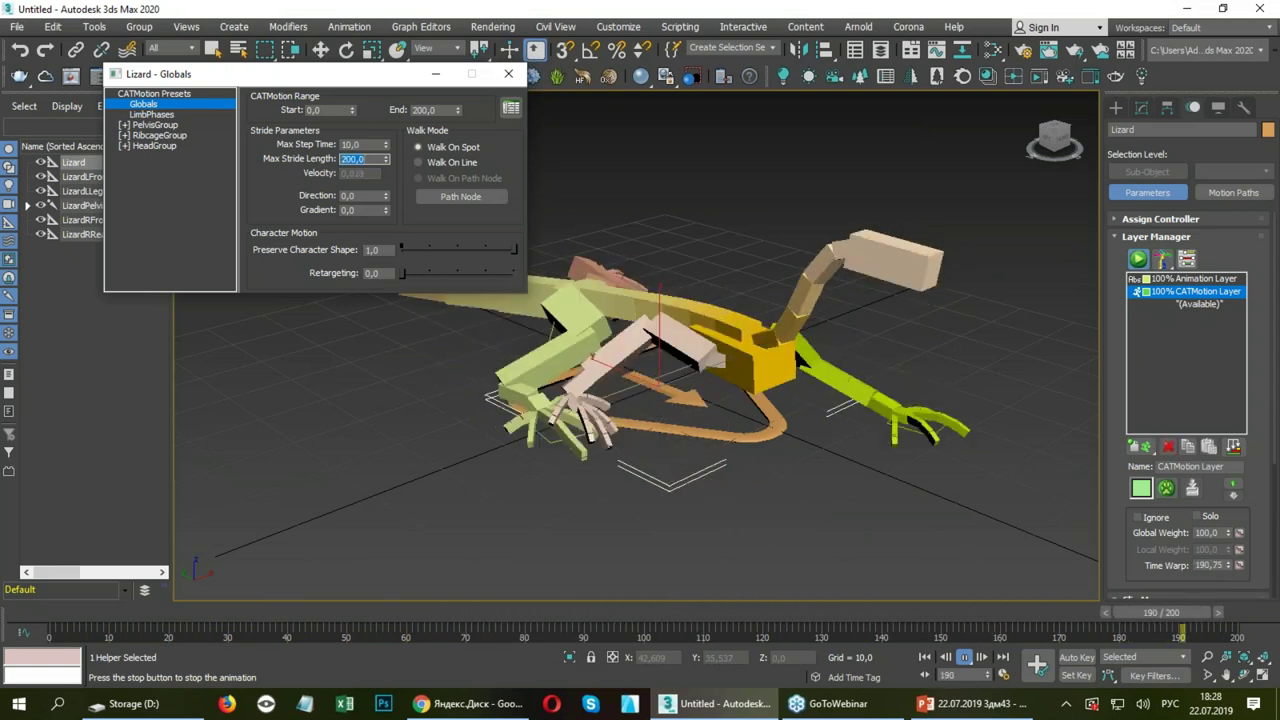
text(180)
key(Return)
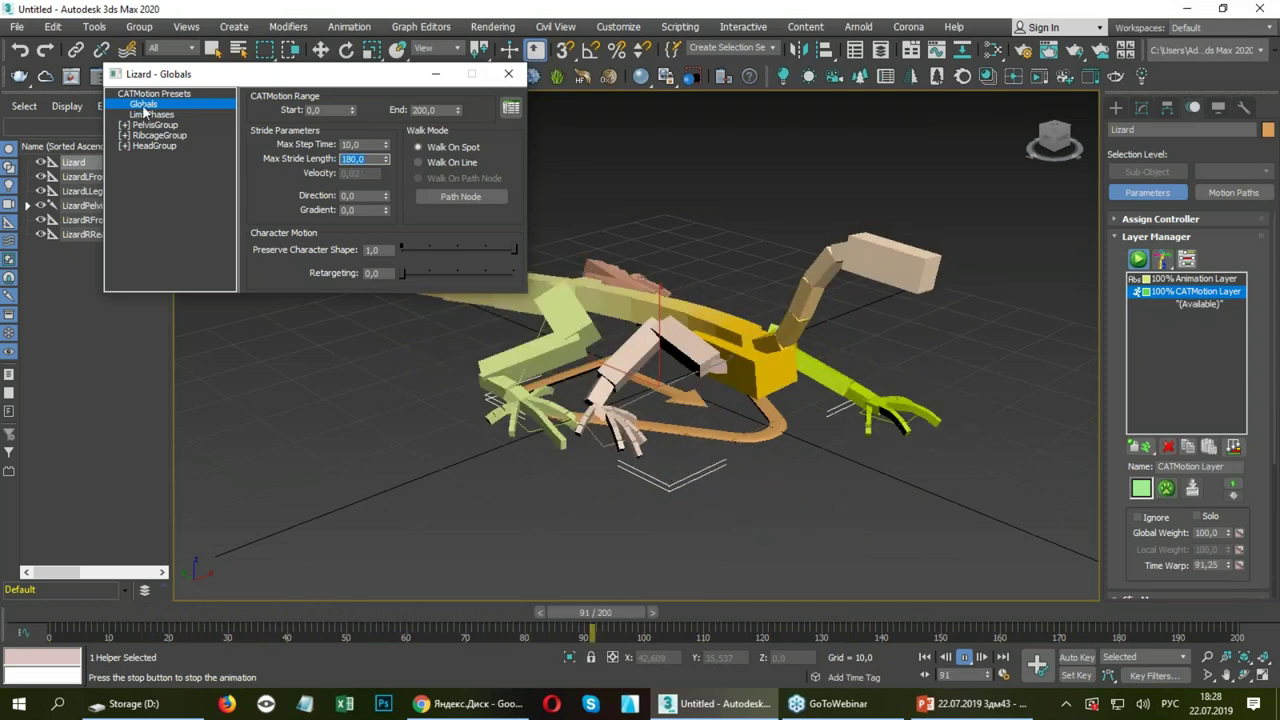
click(150, 114)
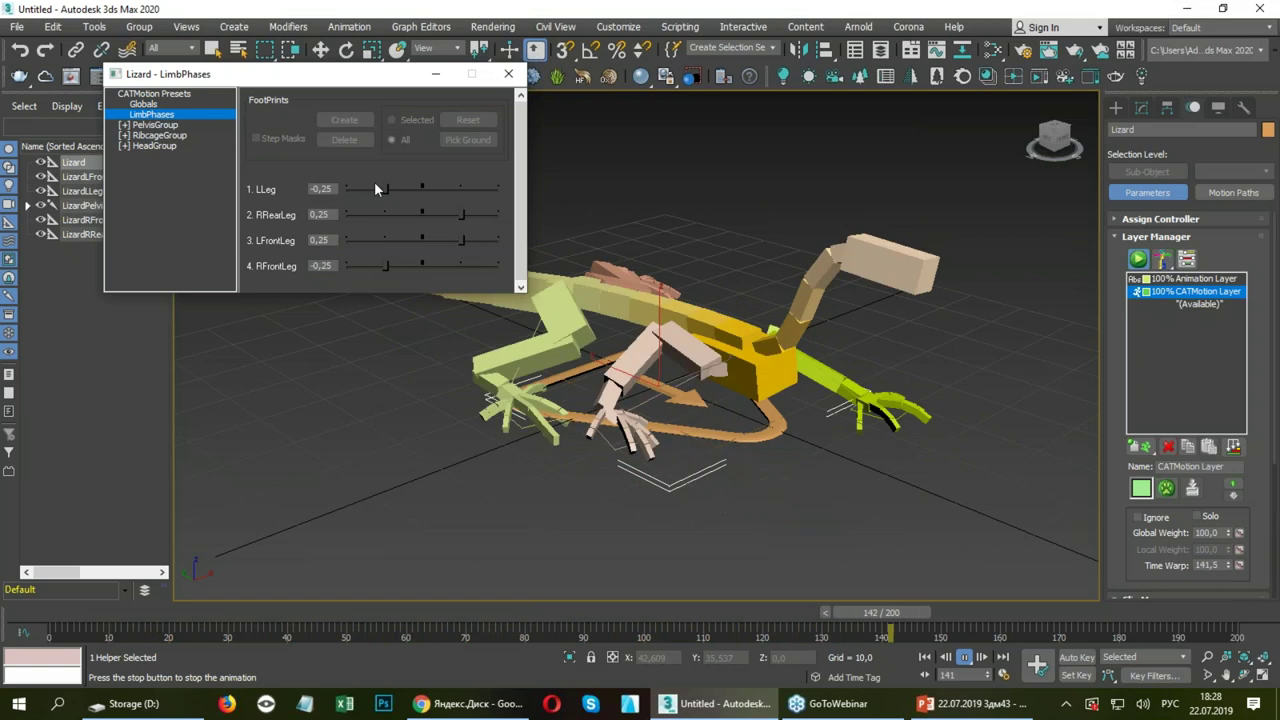
Drag the LimbPhases leg phase sliders, trying offsets around ±0.25.
drag(461, 214, 385, 214)
click(384, 240)
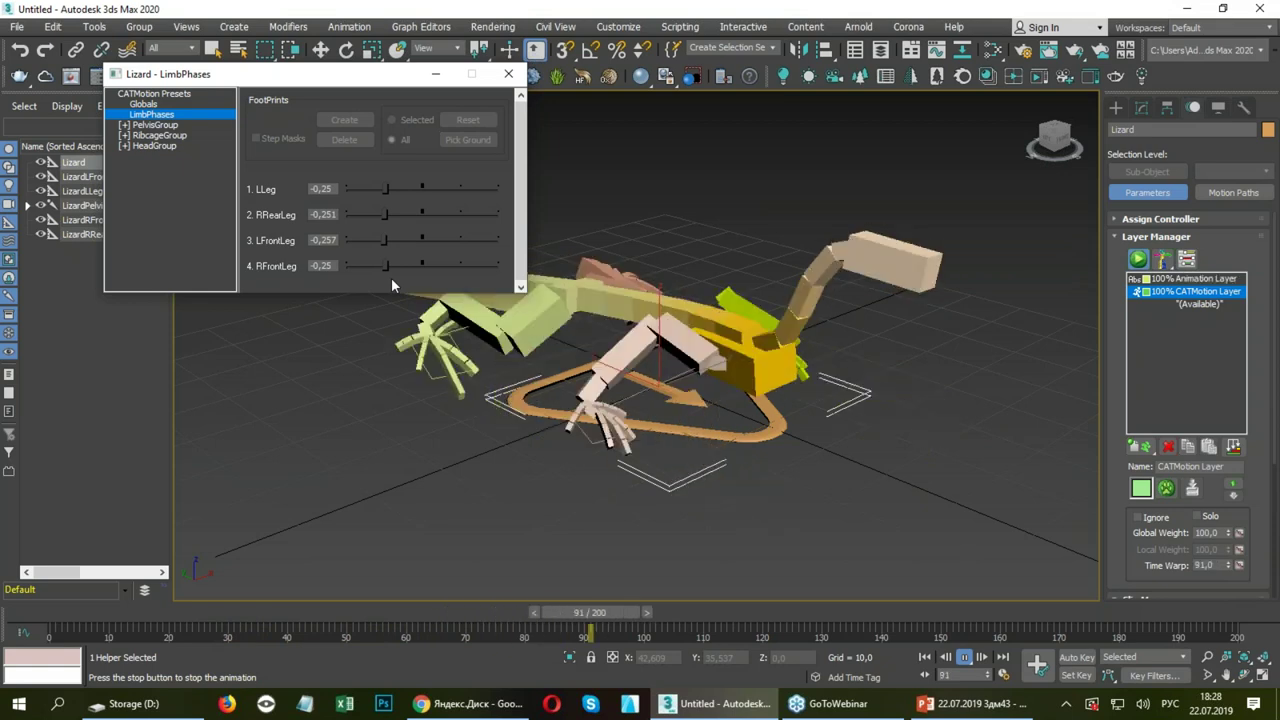
drag(390, 190, 463, 189)
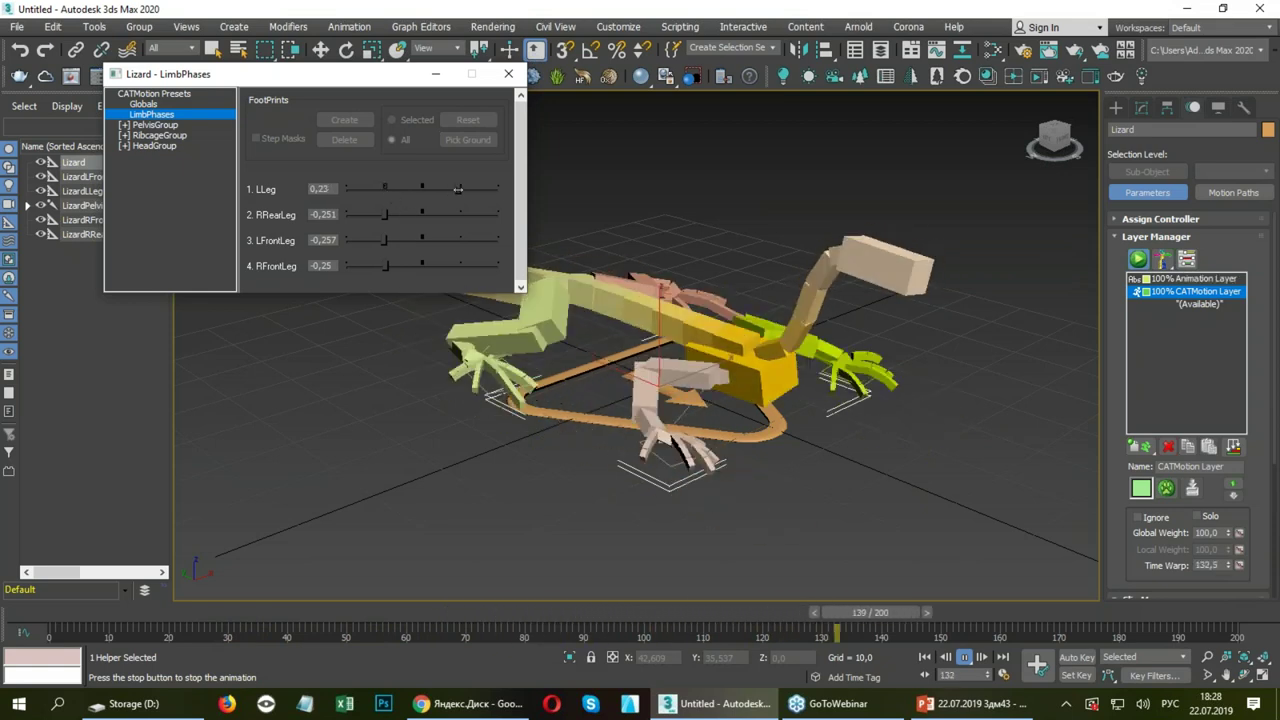
click(463, 242)
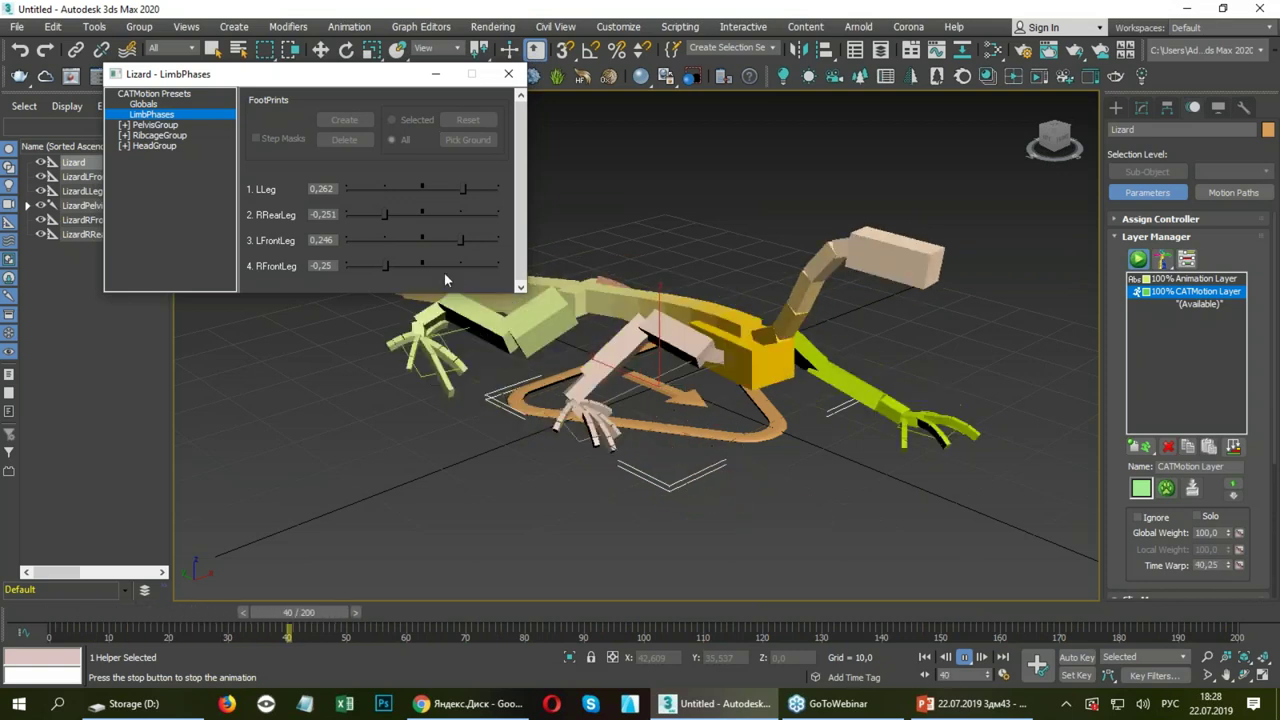
click(462, 214)
click(457, 239)
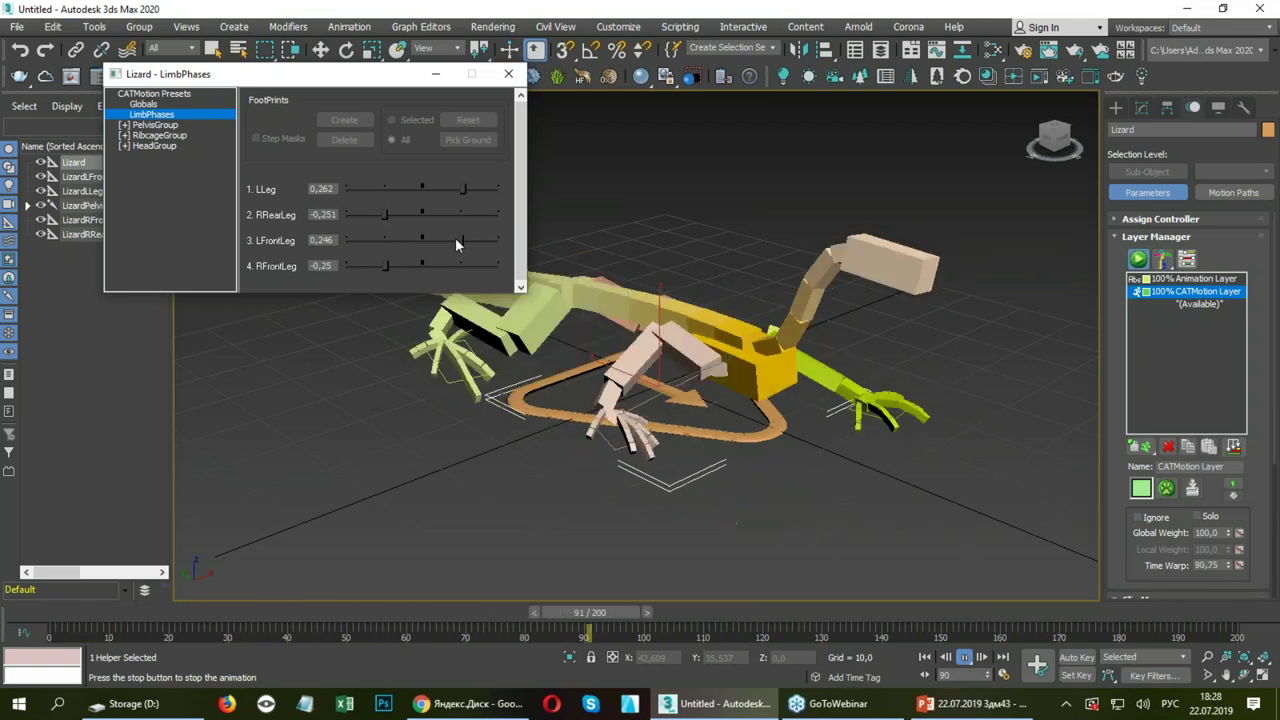
Set LFrontLeg phase to -0,257 and RFrontLeg to 0,241, then show PelvisGroup > Pelvis.
mouse_move(437, 239)
mouse_down()
mouse_move(383, 240)
mouse_move(460, 266)
mouse_up()
drag(462, 214, 384, 215)
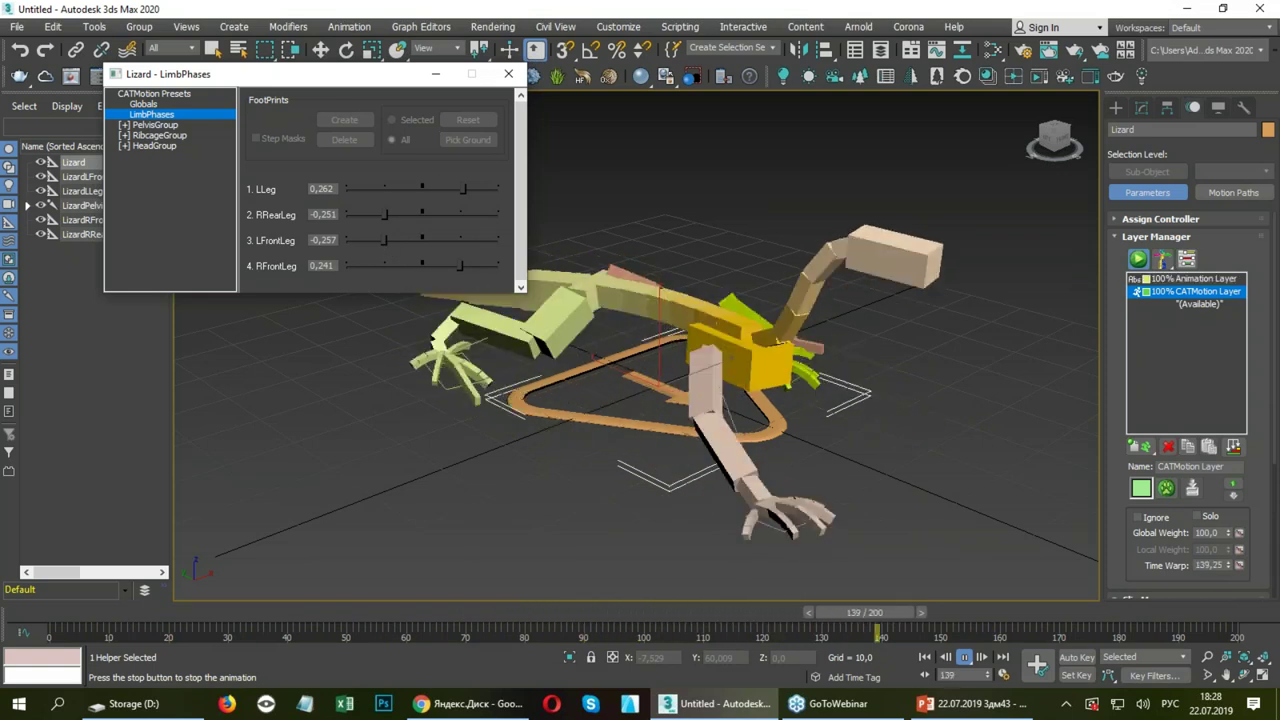
click(155, 125)
click(152, 135)
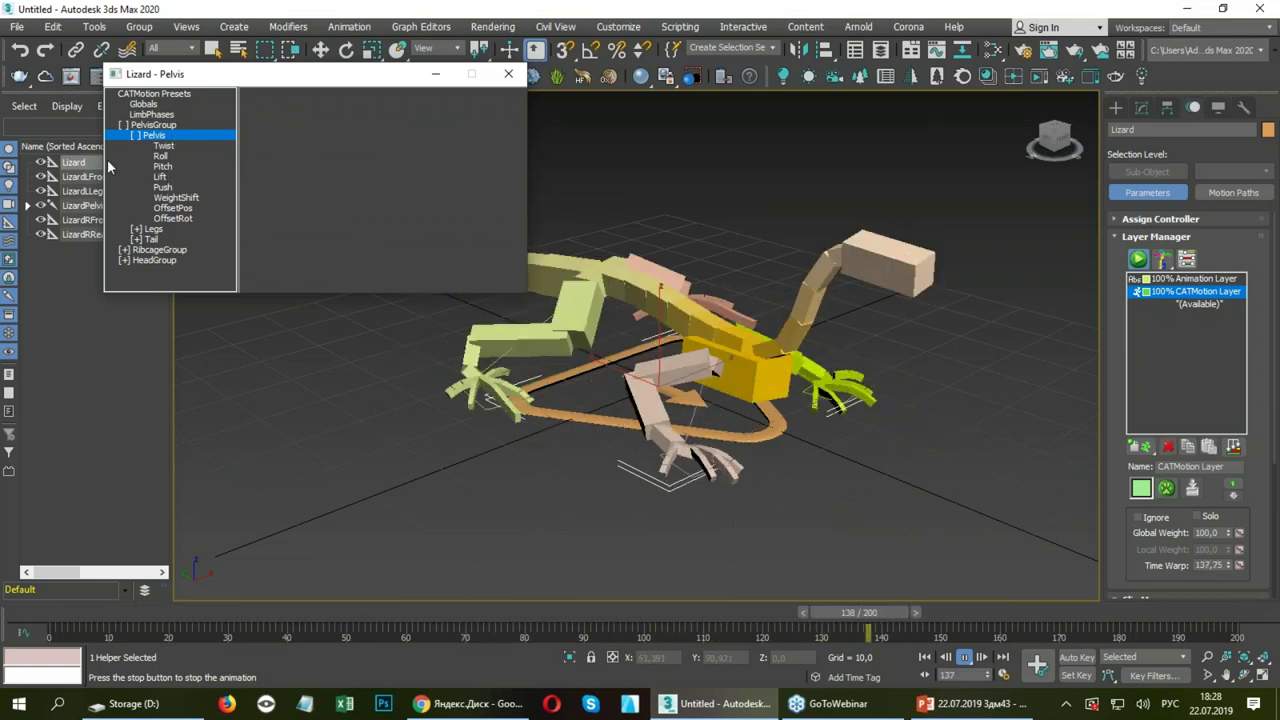
Show HeadGroup > Head > Twist and experiment with its Scale, ending at 0.
click(150, 125)
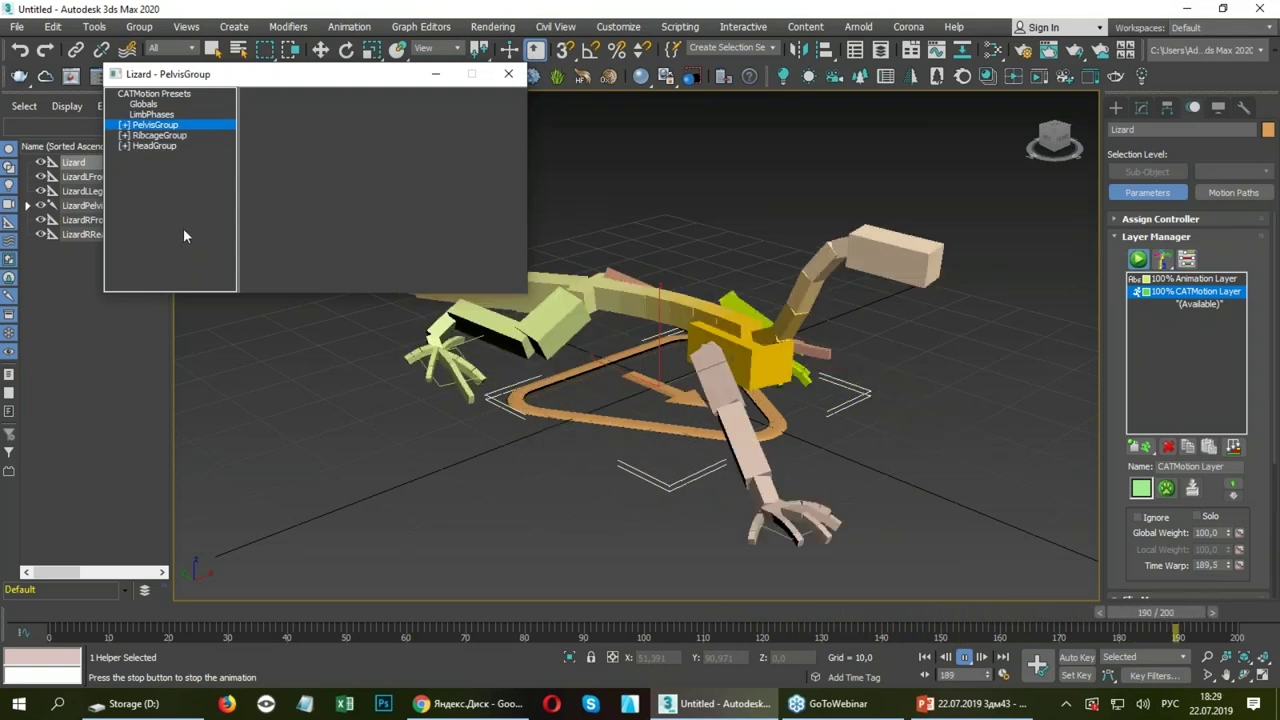
click(125, 146)
click(150, 157)
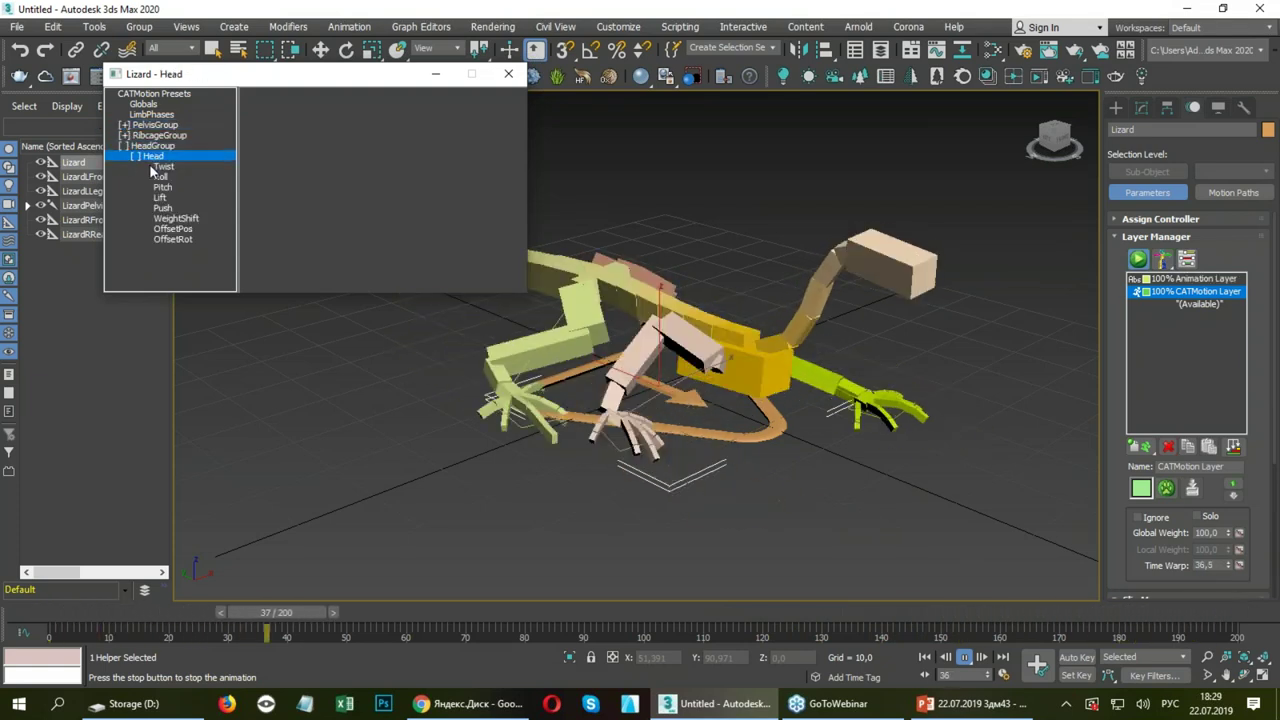
click(163, 166)
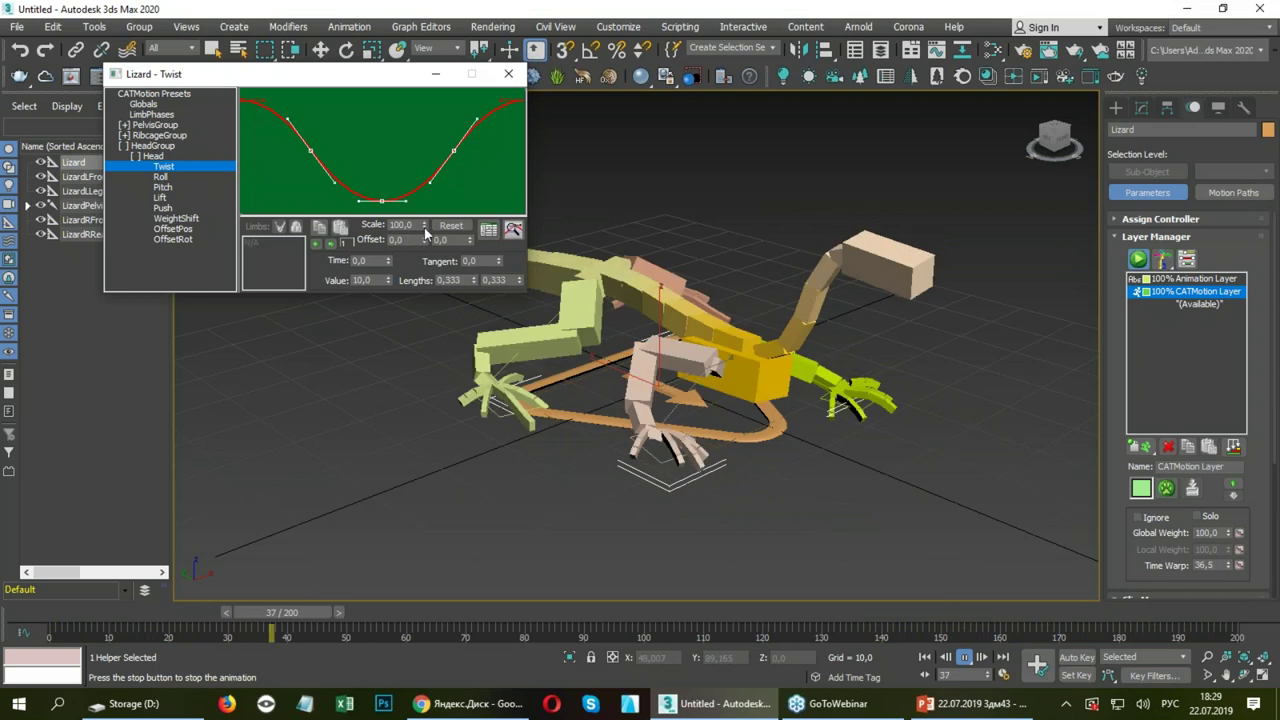
drag(423, 225, 424, 201)
right_click(432, 384)
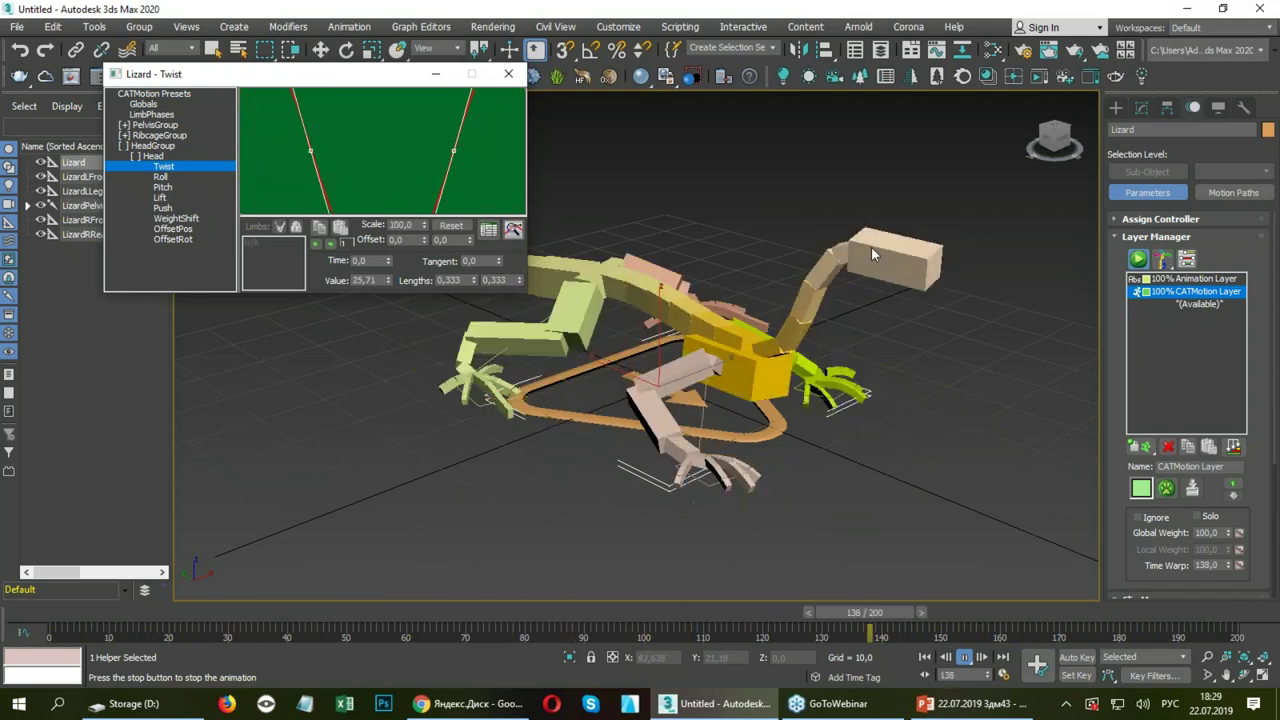
drag(423, 225, 422, 262)
mouse_move(425, 596)
mouse_down()
mouse_move(395, 8)
mouse_move(424, 253)
mouse_up()
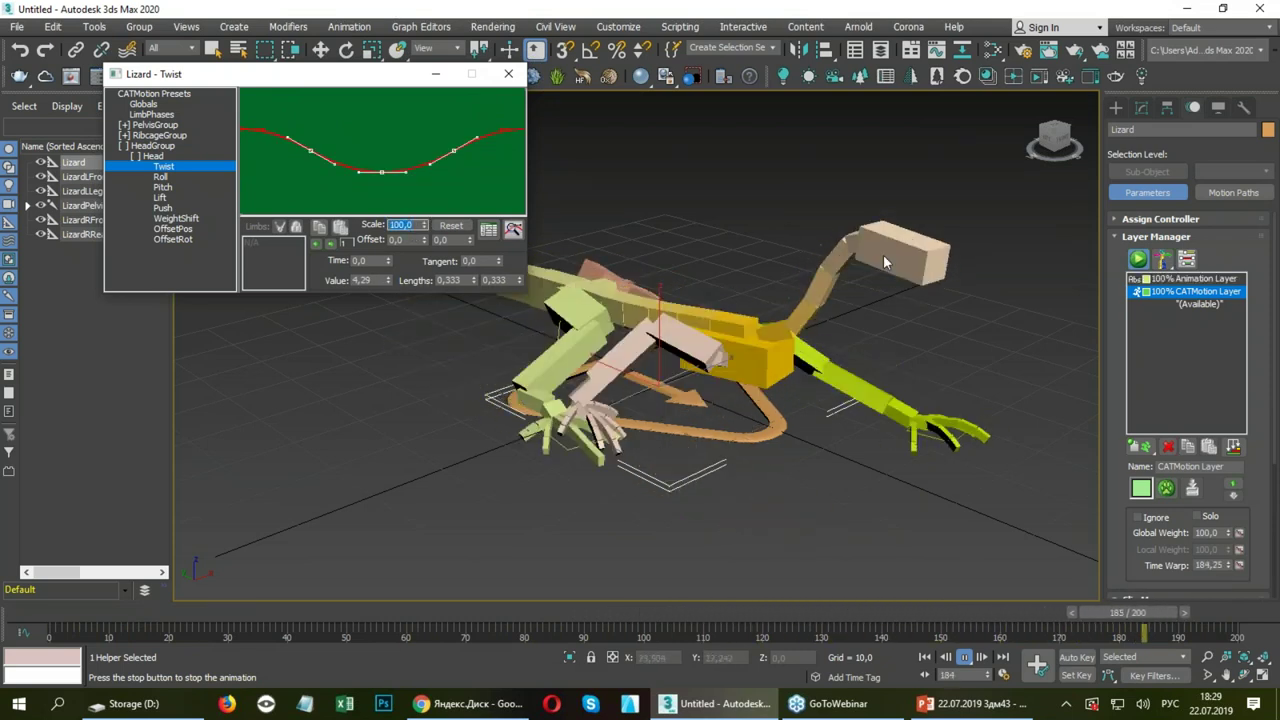
text(0)
key(Return)
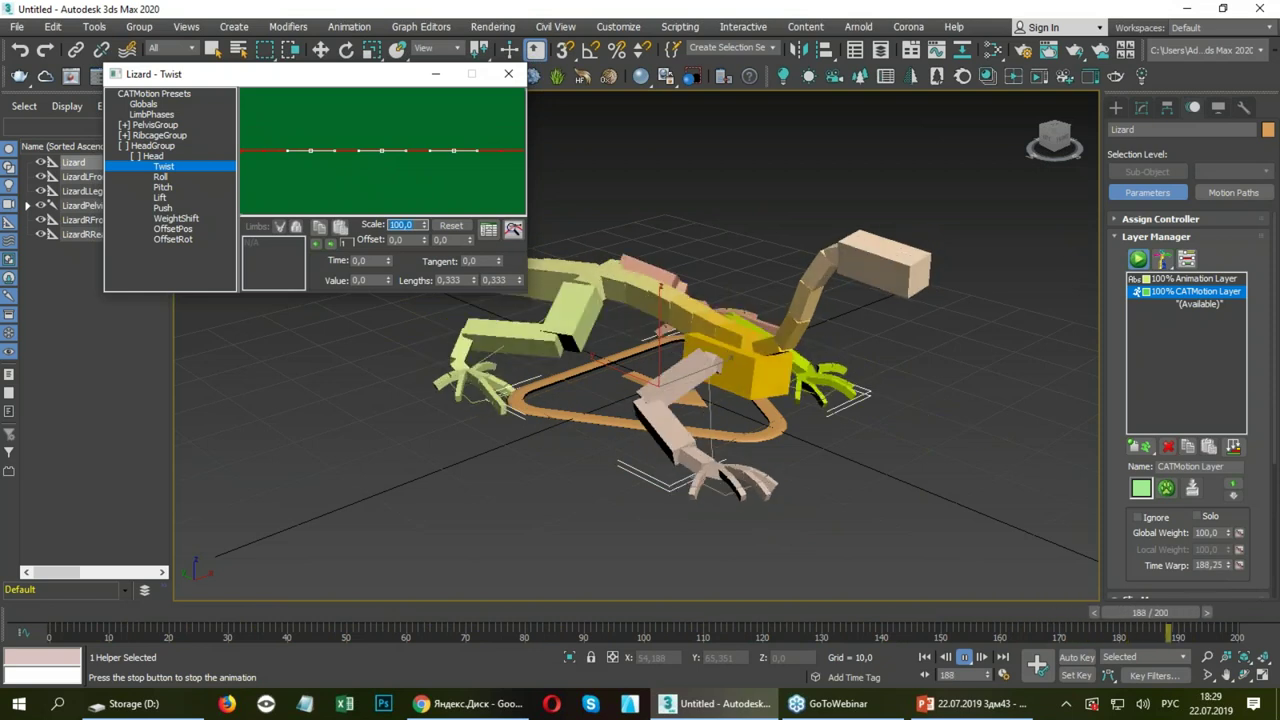
Restore the default Twist curve, set its Value to 20, and return to CATMotion Presets.
click(483, 230)
text(20)
key(Tab)
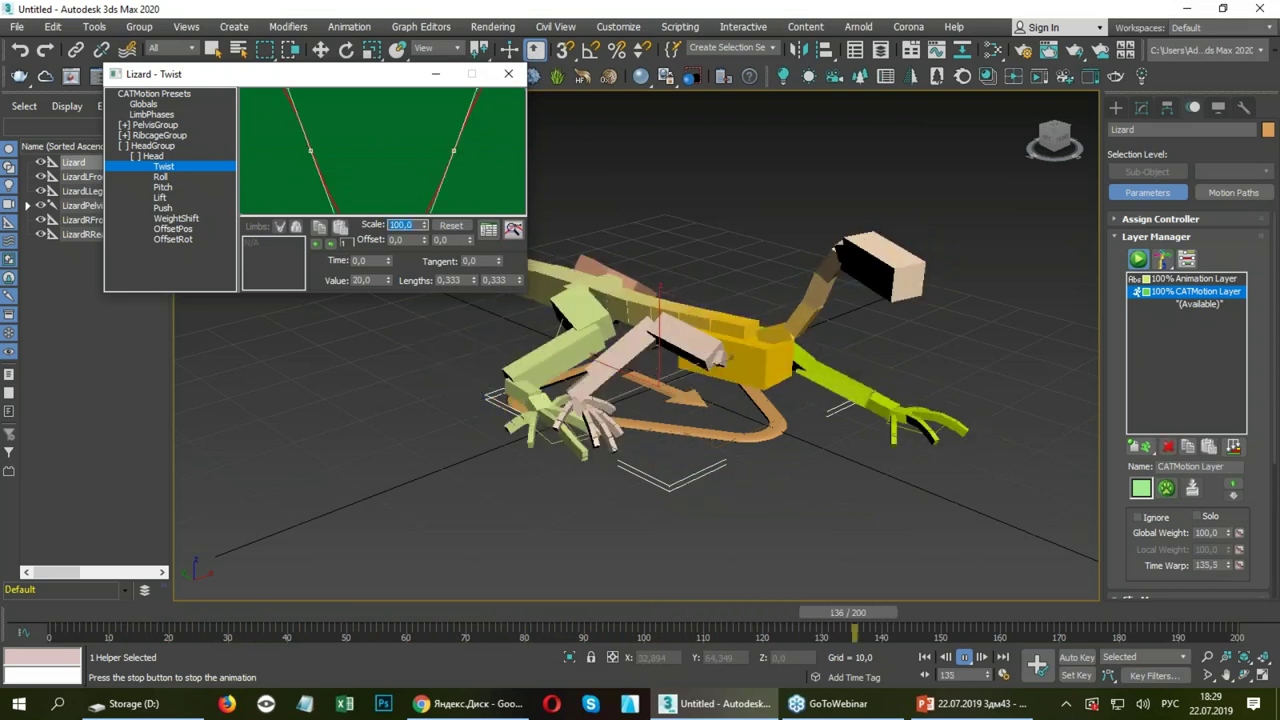
click(150, 145)
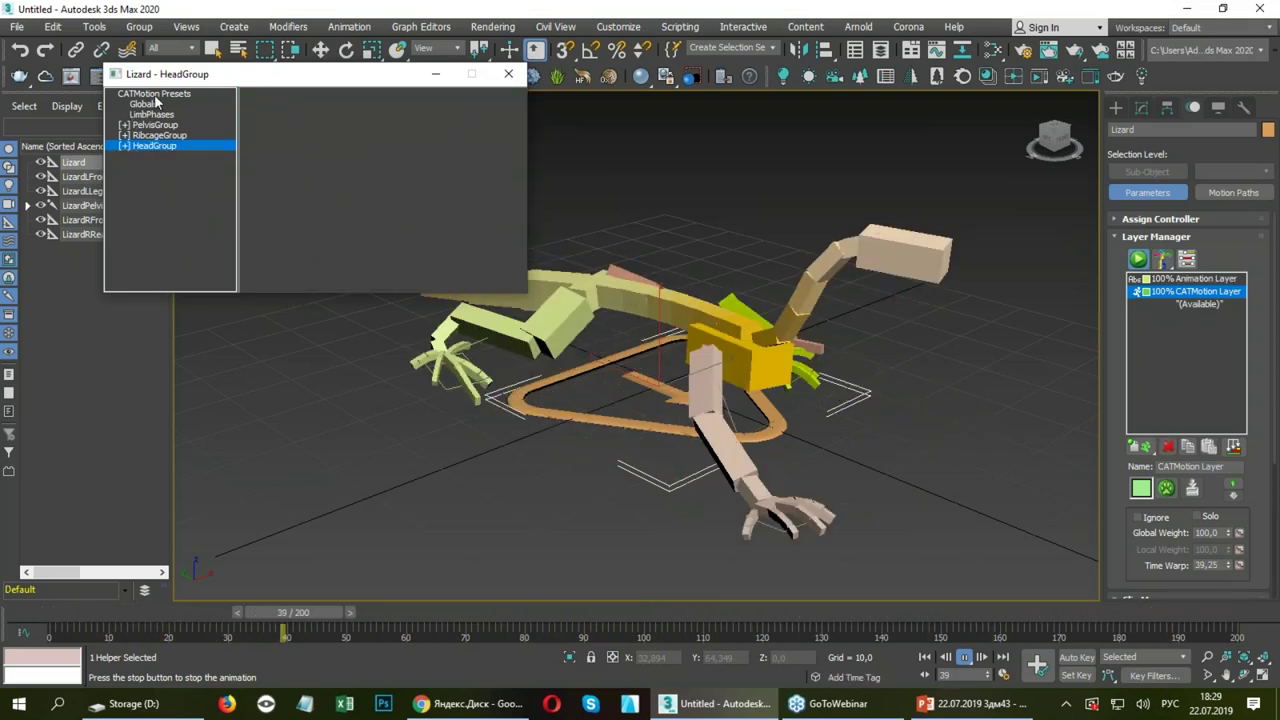
click(154, 93)
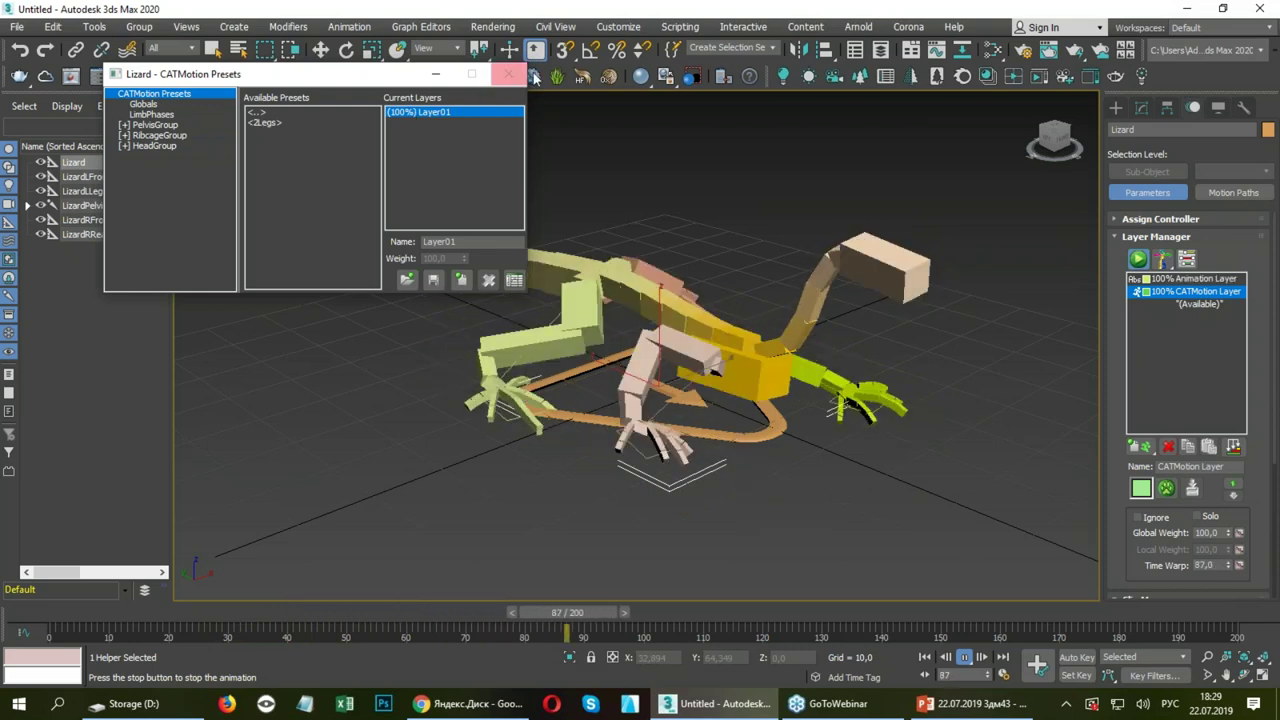
Close the CATMotion editor and reset the layer's Global Weight to 0.
click(508, 74)
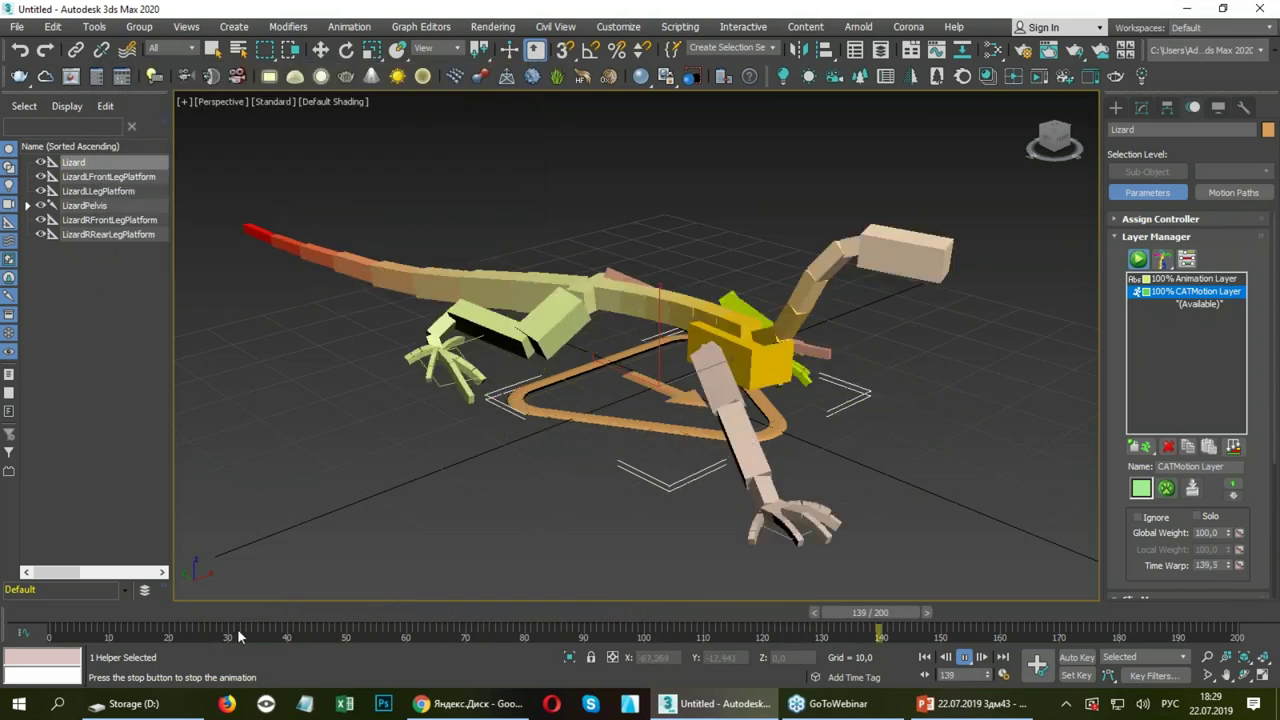
mouse_move(228, 611)
mouse_down()
mouse_move(160, 611)
mouse_move(241, 572)
mouse_up()
key(w)
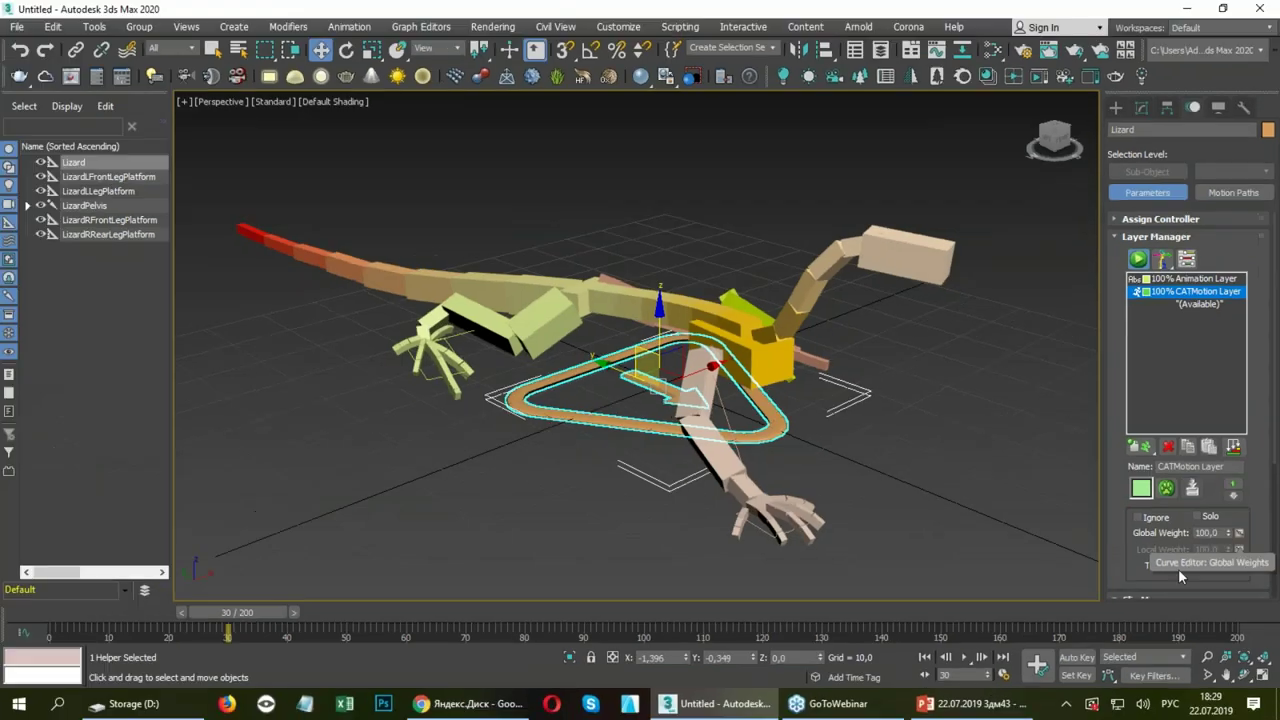
right_click(1228, 537)
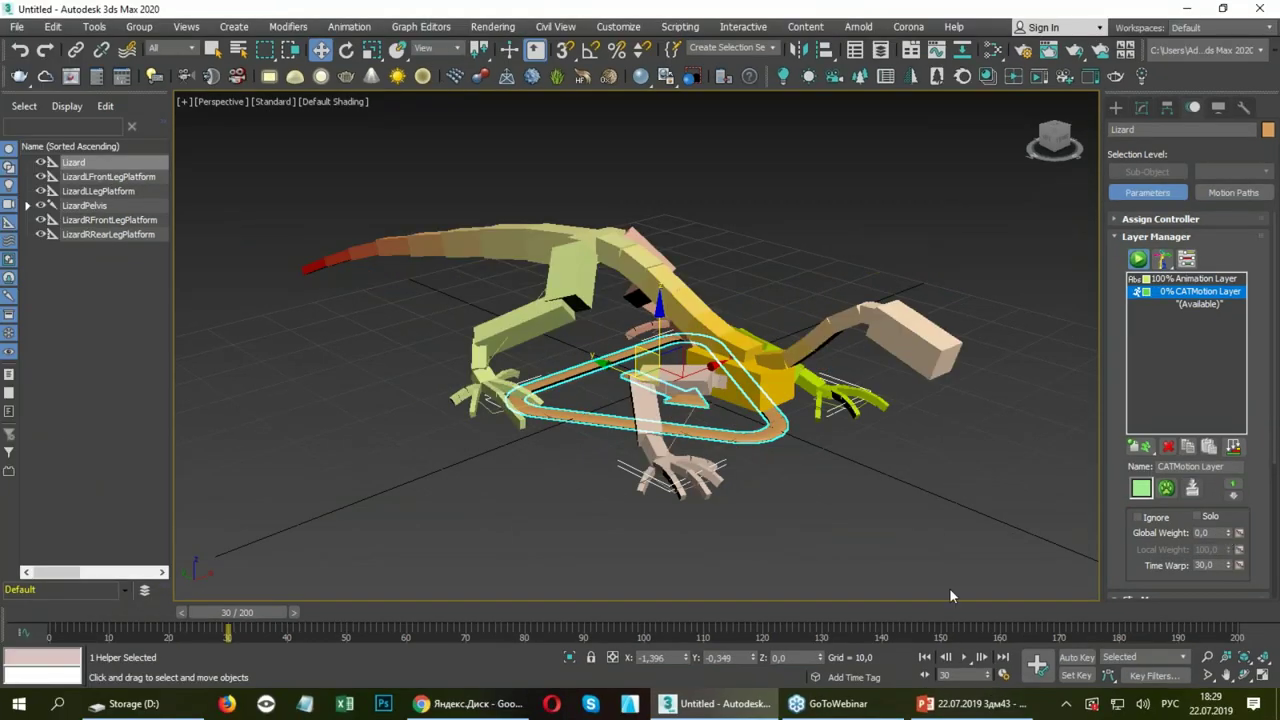
mouse_move(294, 621)
mouse_down()
mouse_move(261, 588)
mouse_move(270, 594)
mouse_move(239, 590)
mouse_up()
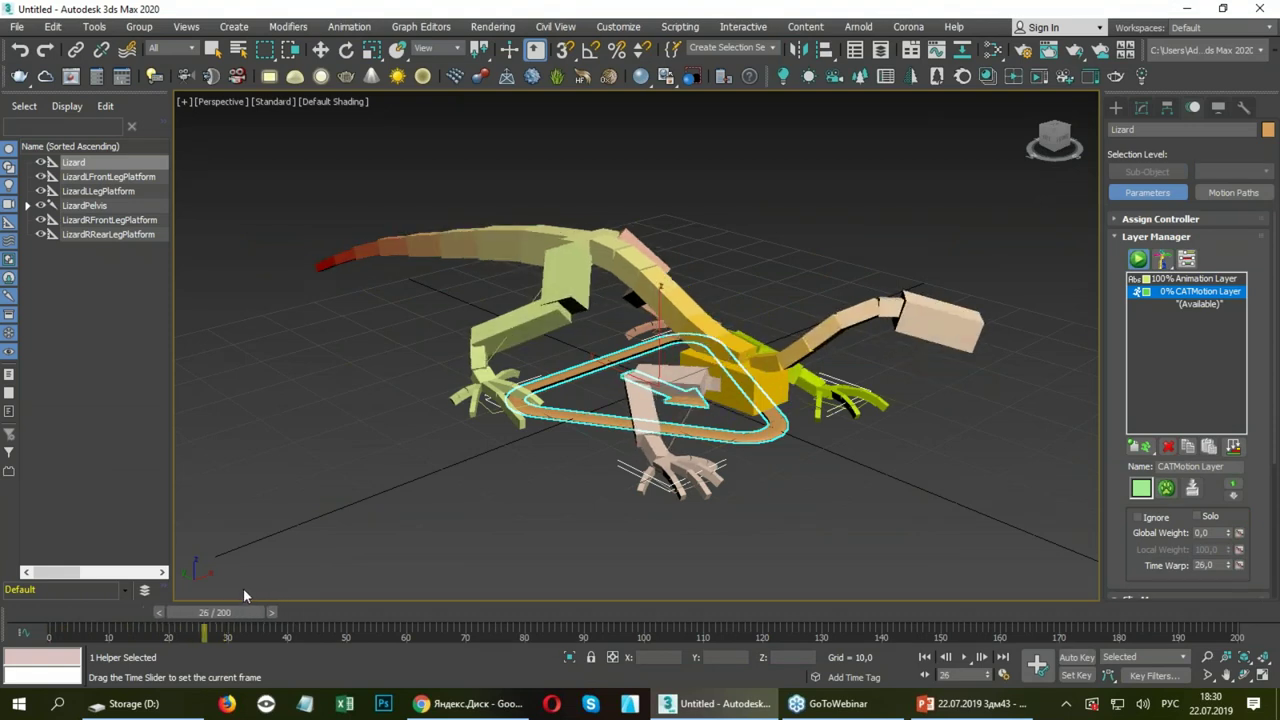
key(w)
With Auto Key on at frame 35, set Global Weight to 100 and zoom out to review.
click(1078, 658)
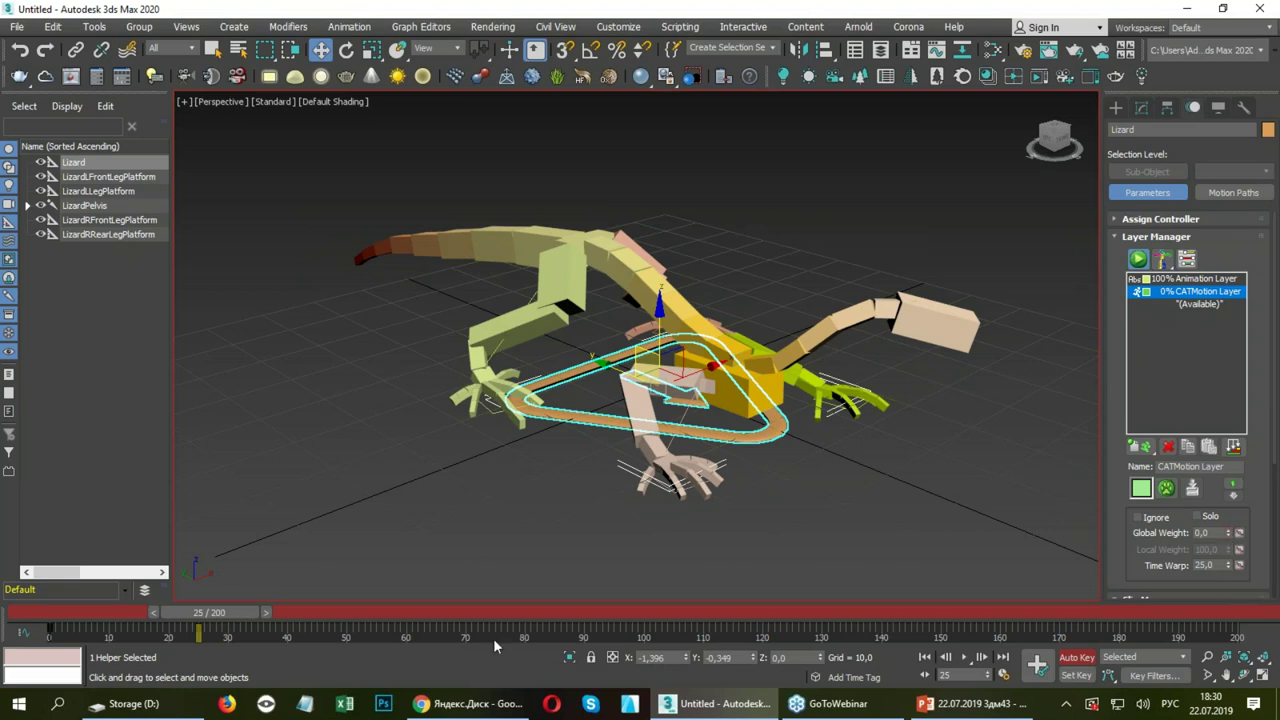
drag(251, 614, 304, 611)
text(100)
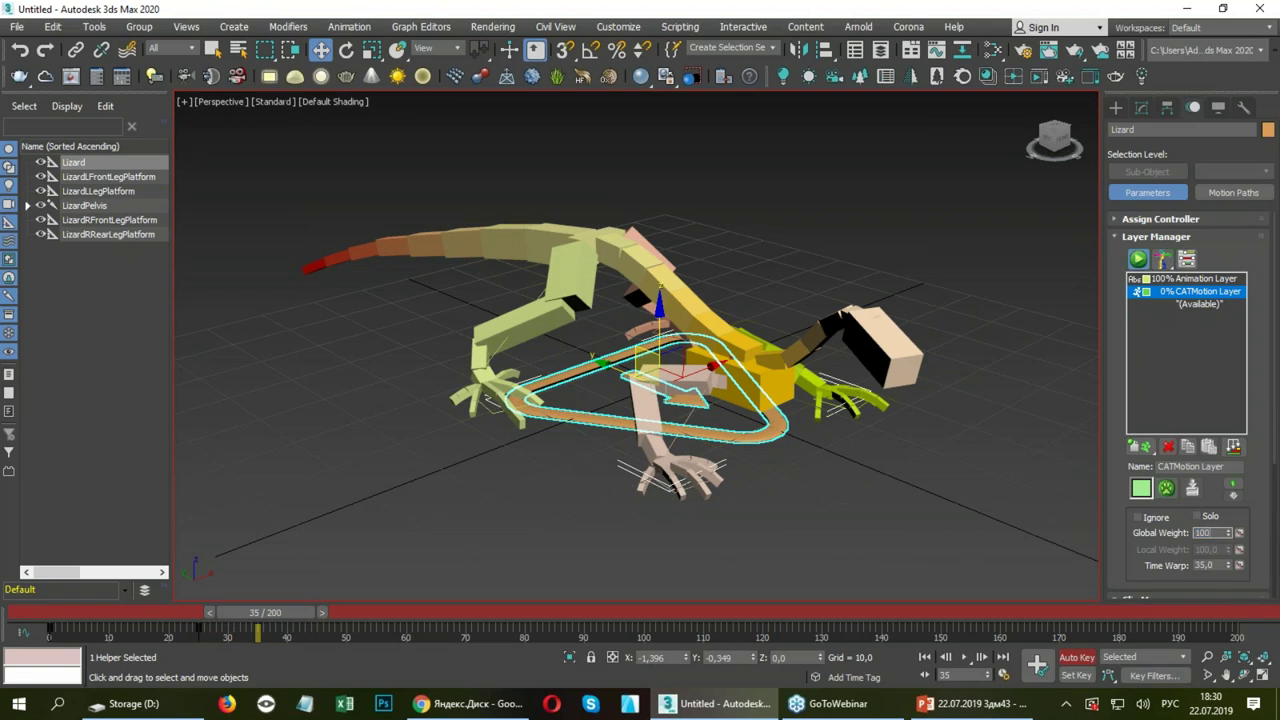
key(Return)
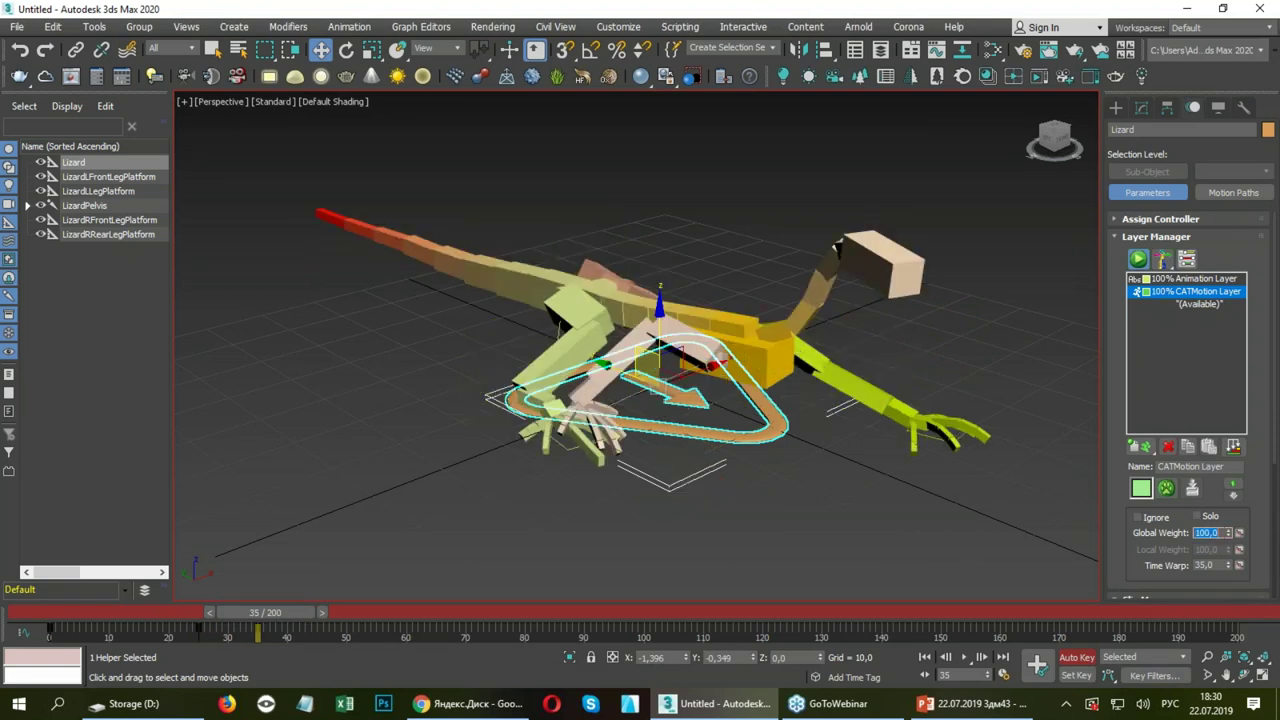
mouse_move(127, 612)
mouse_down()
mouse_move(165, 612)
mouse_move(189, 587)
mouse_move(281, 591)
mouse_move(516, 549)
mouse_move(1059, 548)
mouse_move(315, 549)
mouse_move(145, 578)
mouse_move(305, 549)
mouse_move(557, 532)
mouse_up()
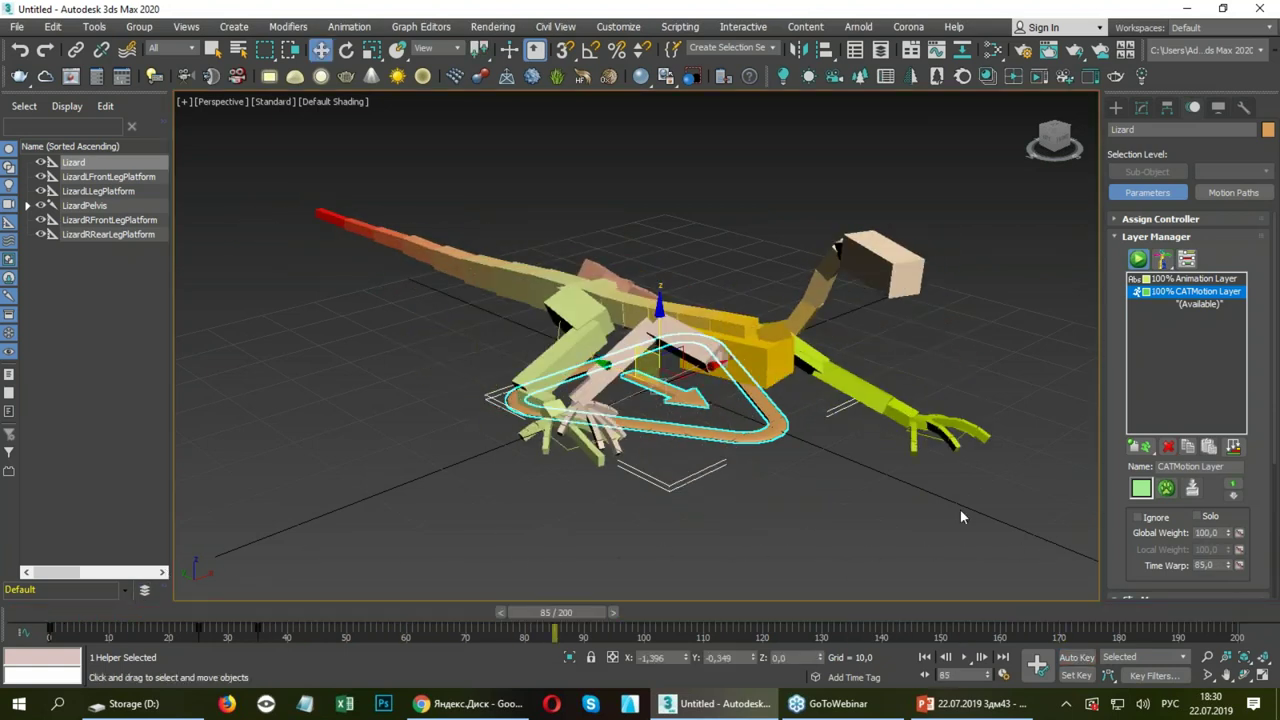
scroll(737, 420, down, 5)
mouse_move(737, 420)
middle_down()
mouse_move(603, 309)
mouse_move(617, 322)
middle_up()
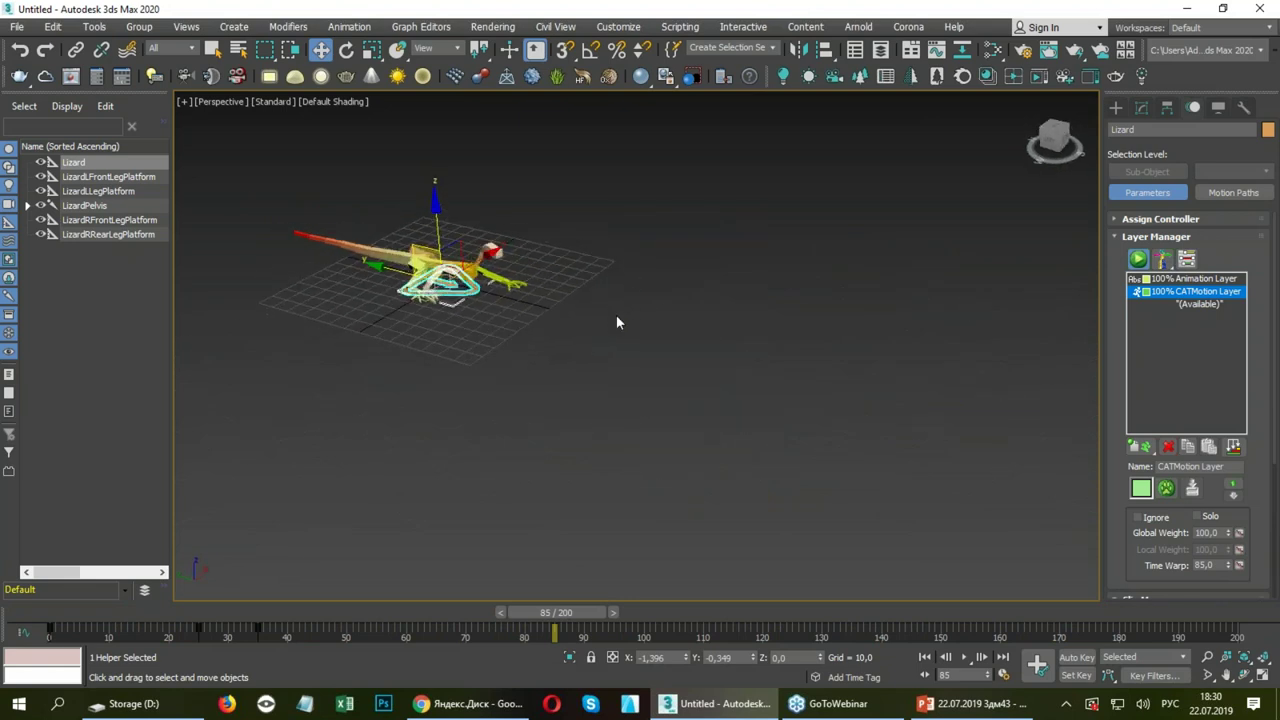
click(1166, 489)
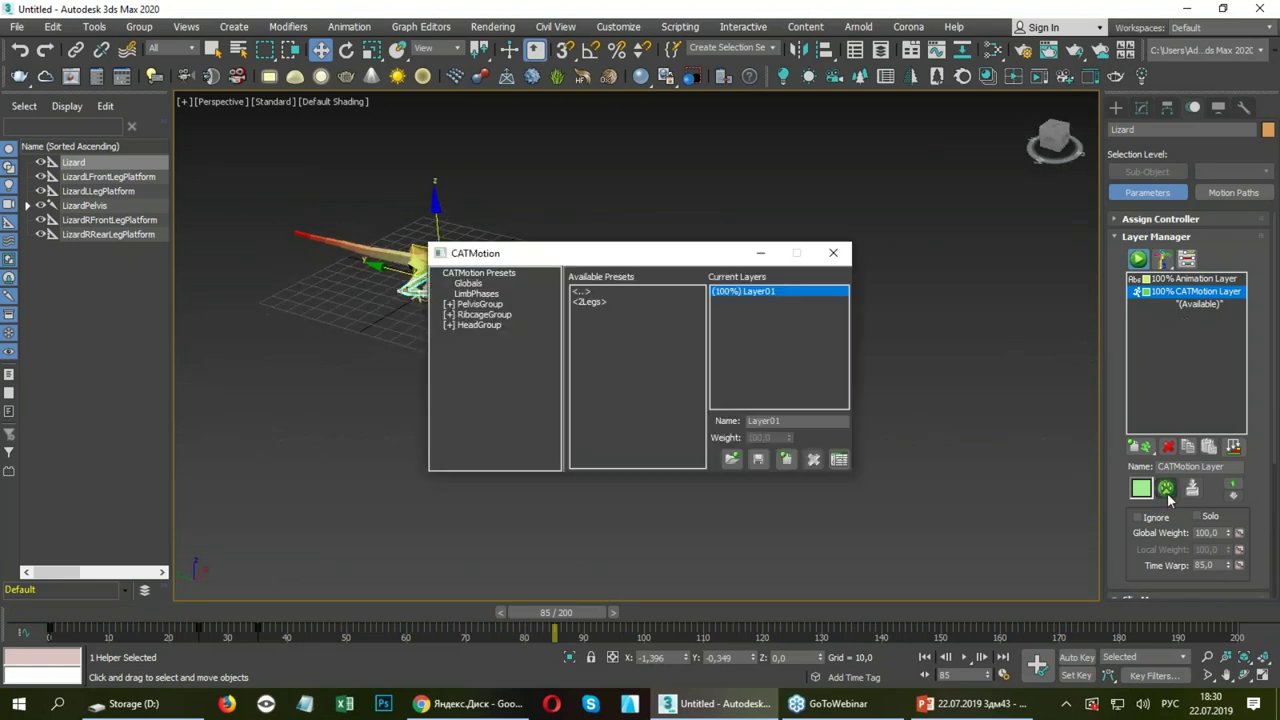
click(474, 285)
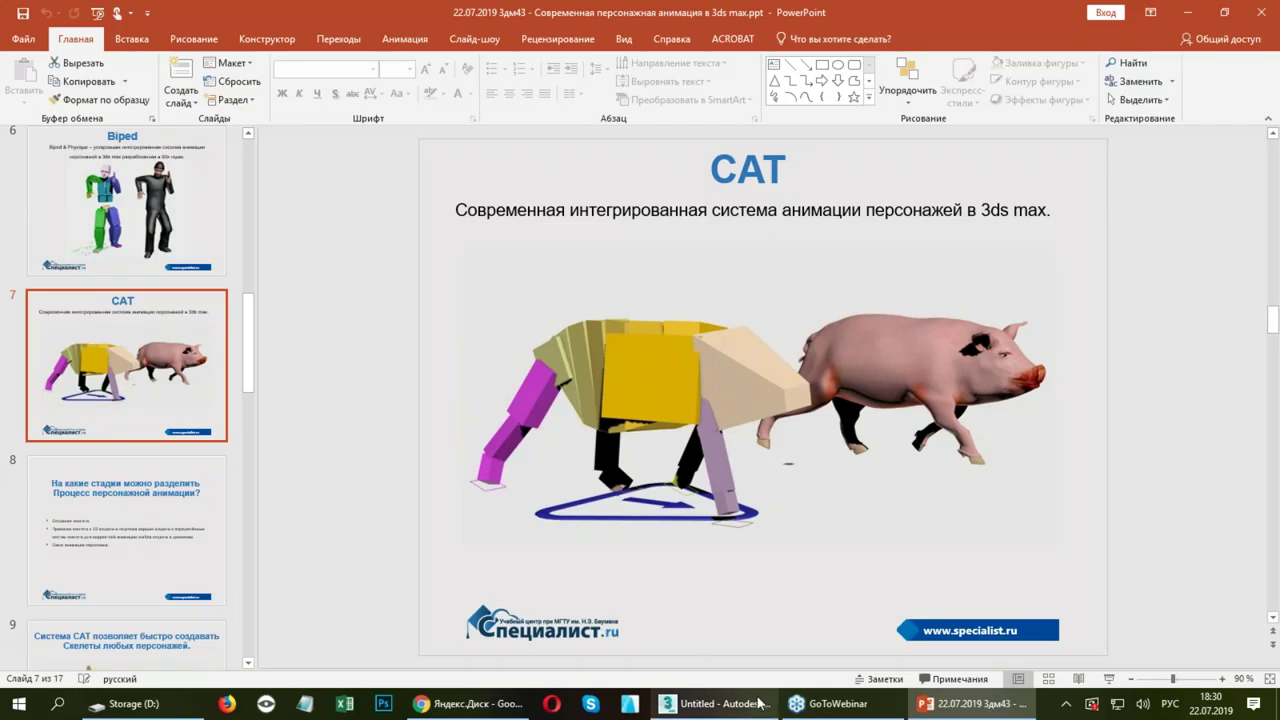
click(757, 704)
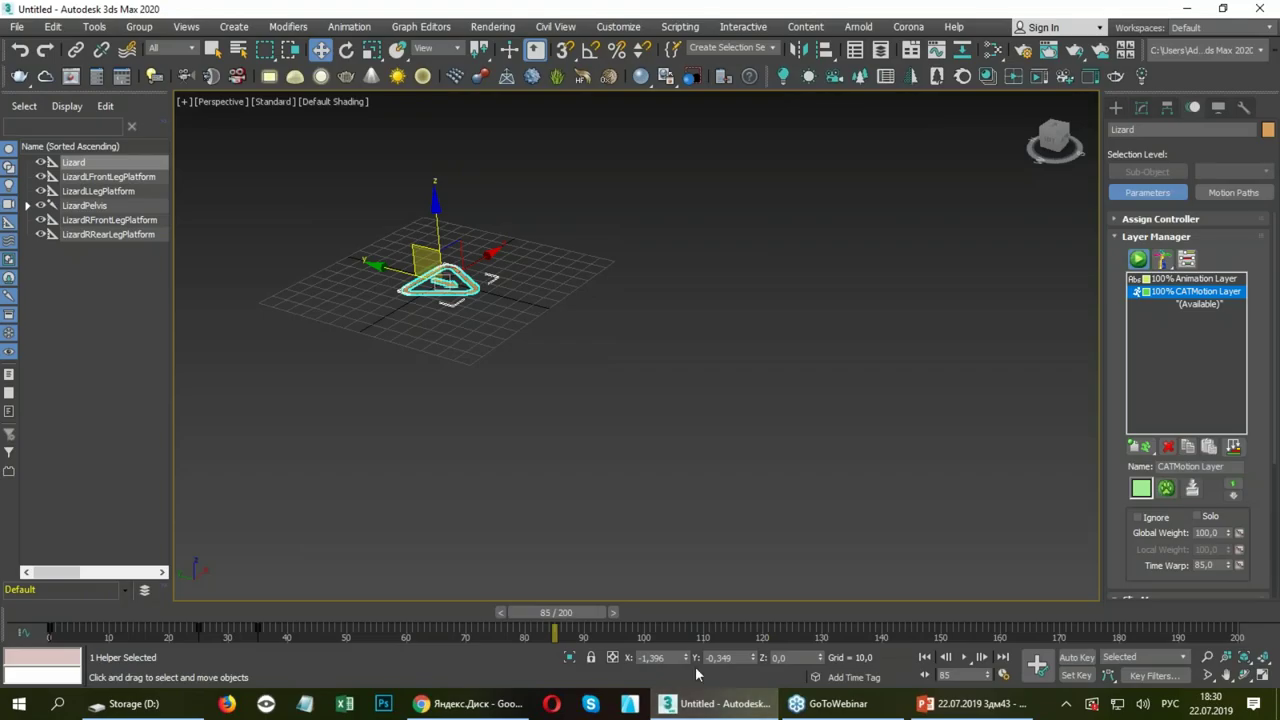
drag(390, 604, 5, 620)
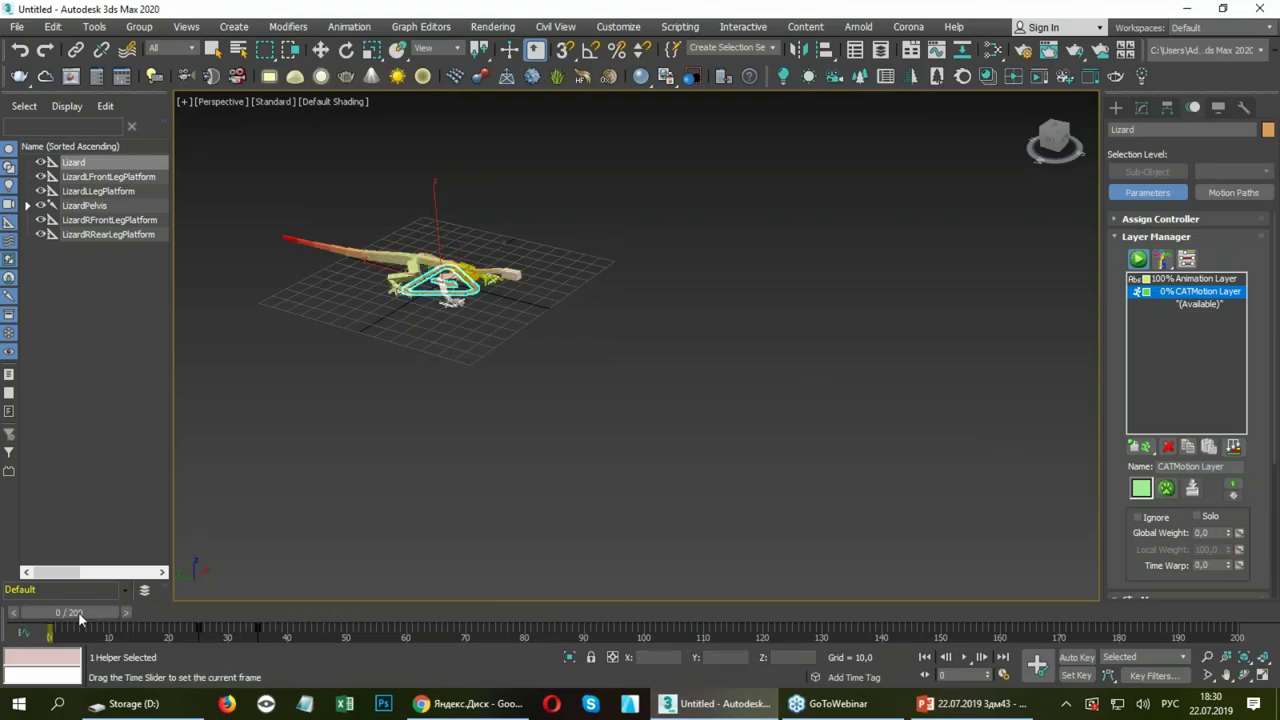
Scrub frames 19–47 to preview the lizard's walk blending in.
mouse_move(181, 616)
mouse_down()
mouse_move(345, 621)
mouse_move(229, 617)
mouse_move(298, 621)
mouse_move(271, 627)
mouse_up()
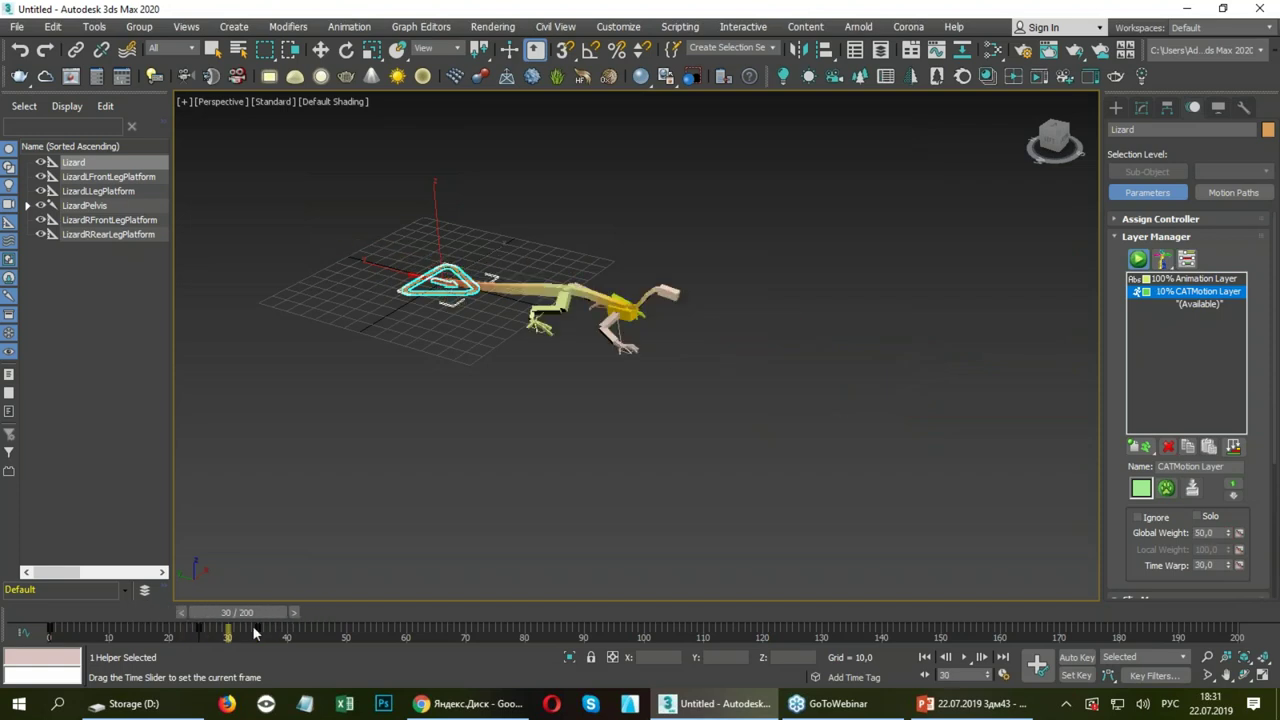
key(w)
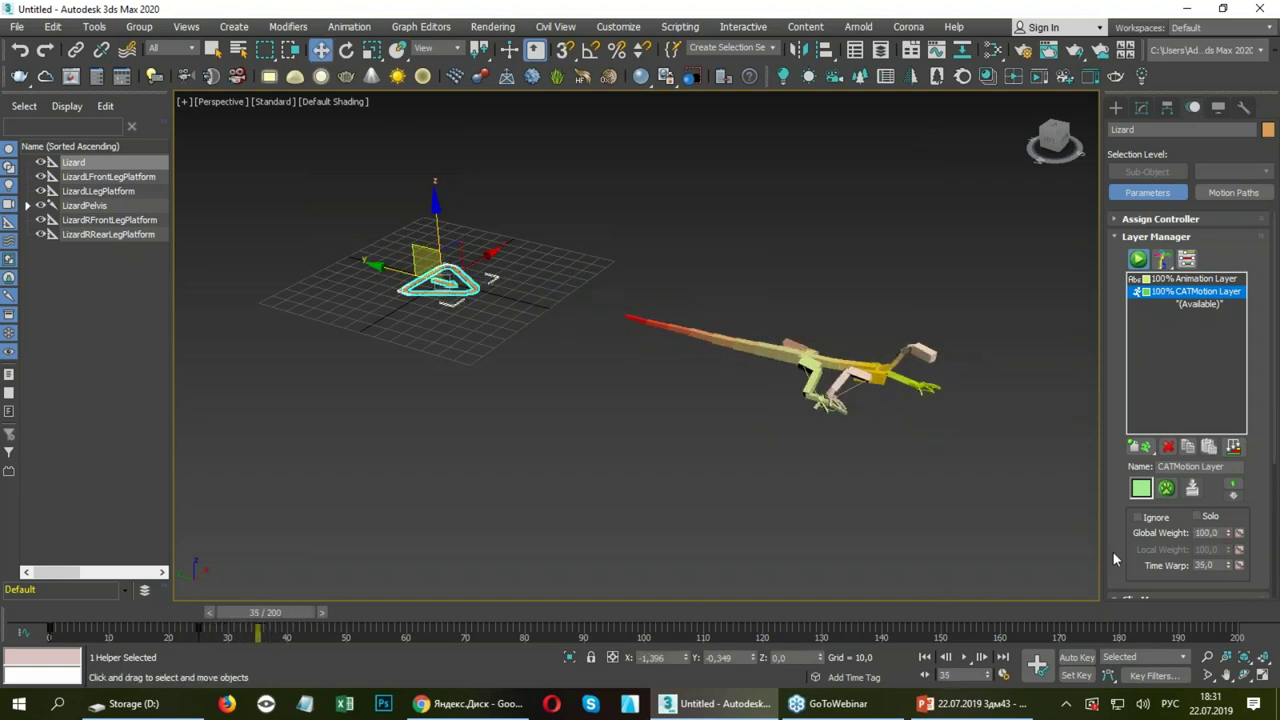
drag(1137, 538, 1139, 307)
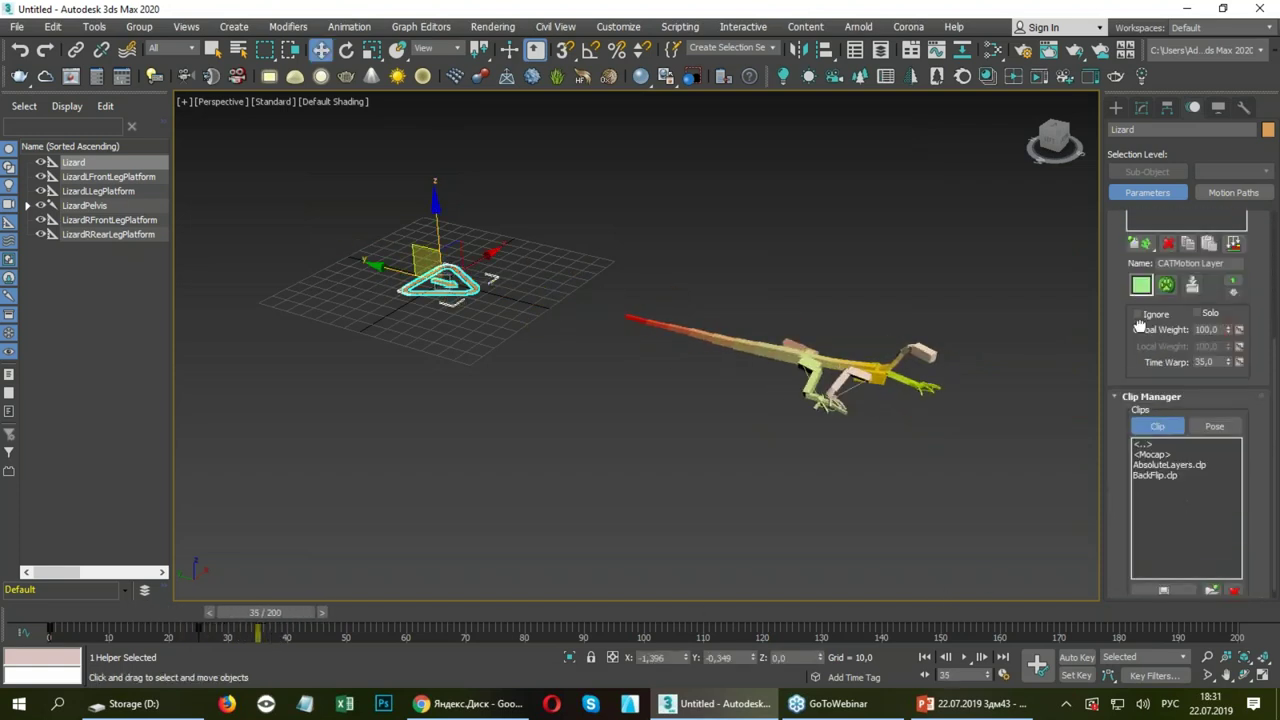
drag(1138, 307, 1145, 375)
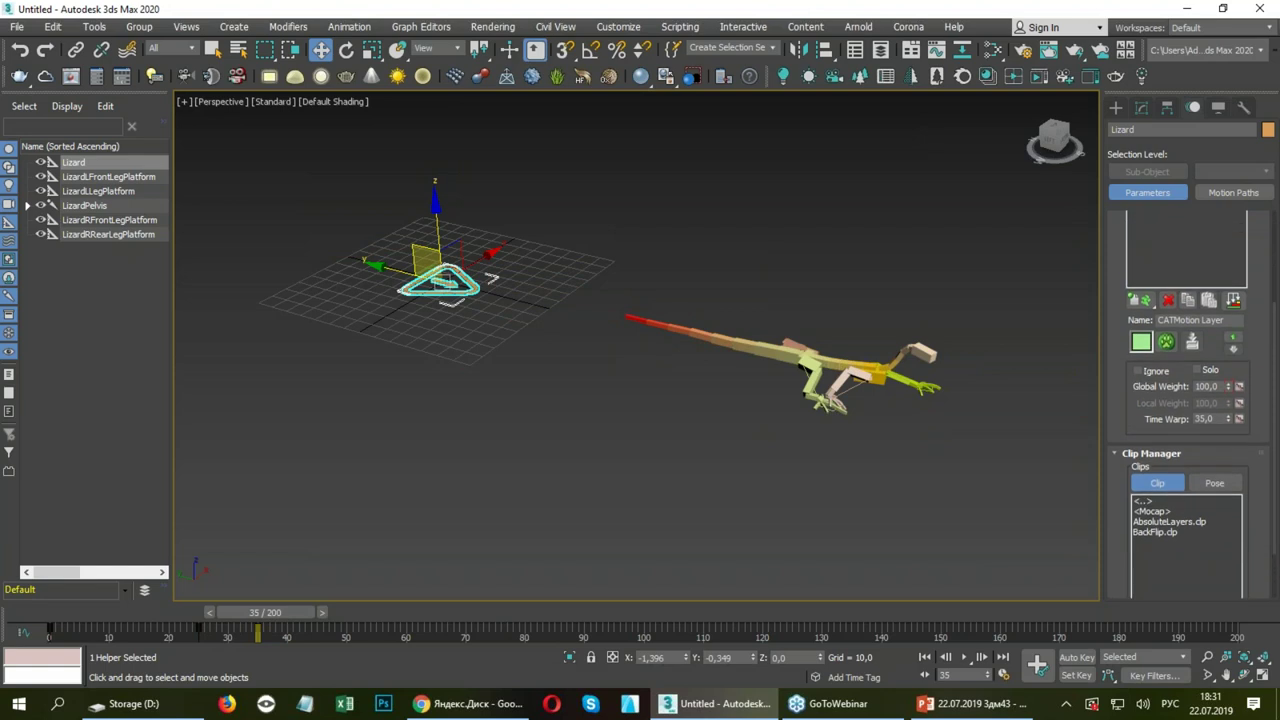
drag(1114, 288, 1114, 309)
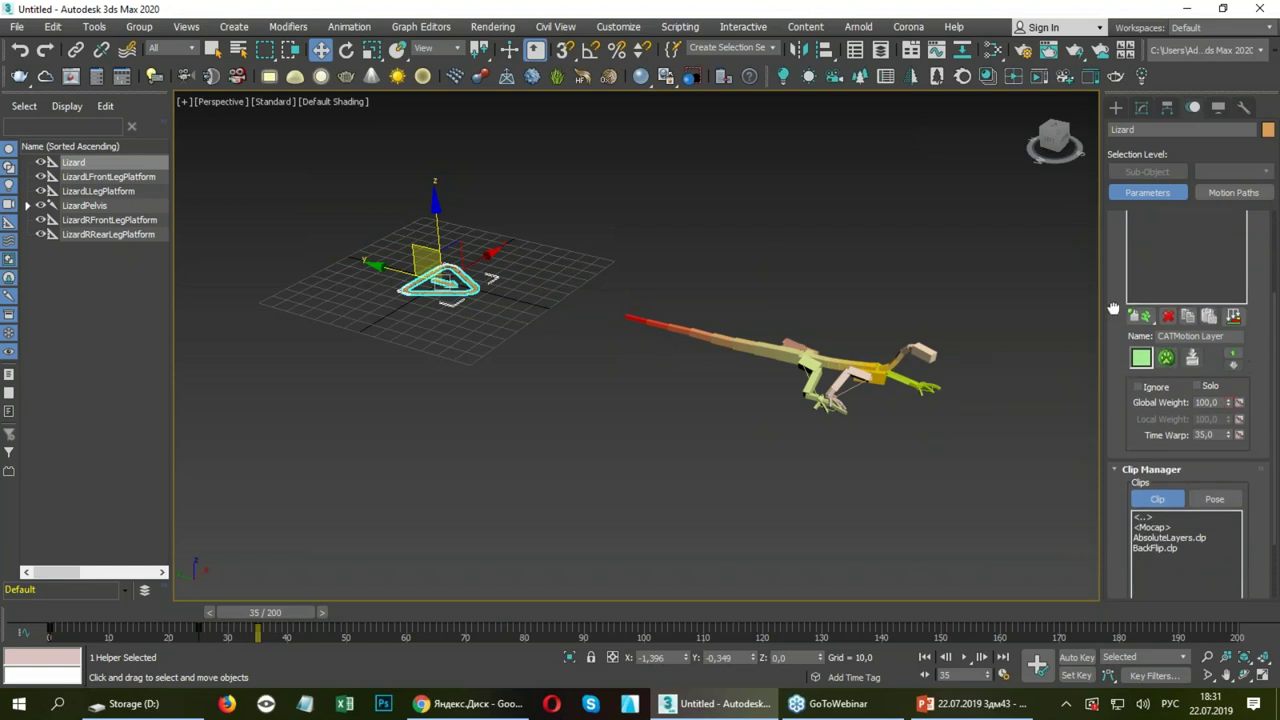
scroll(1114, 309, up, 3)
scroll(1170, 346, up, 2)
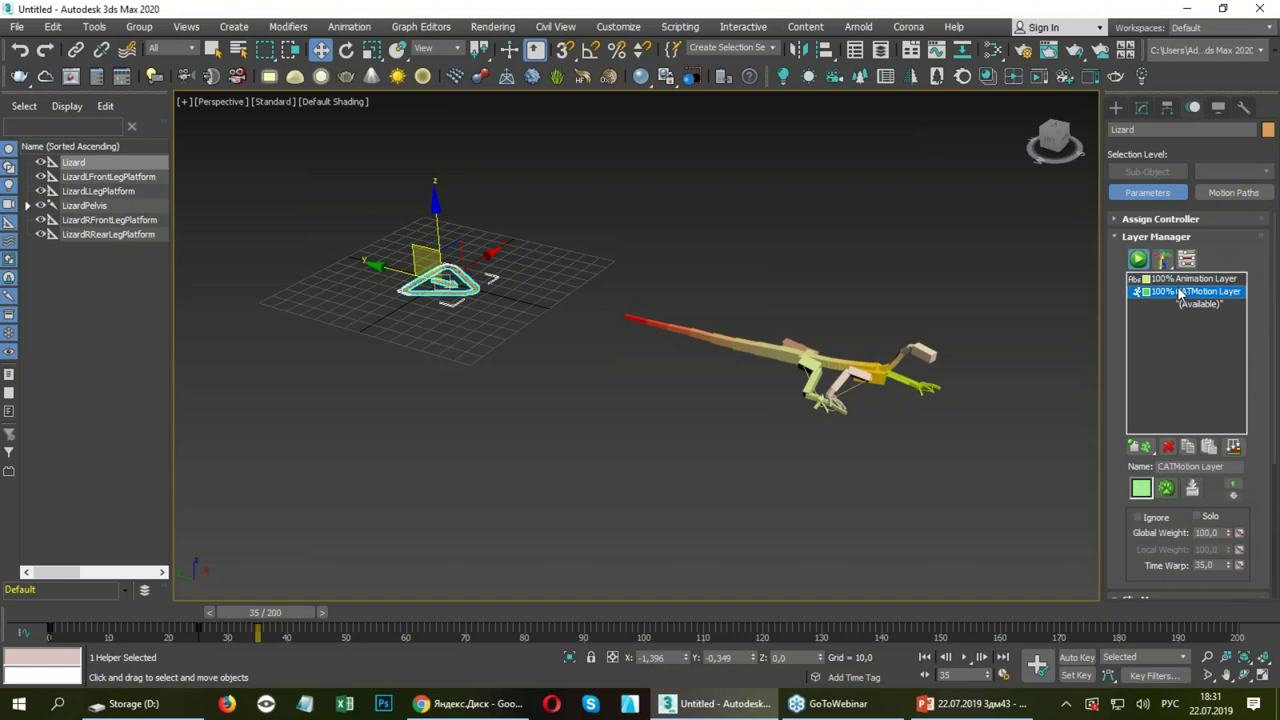
Ignore the CATMotion Layer and scrub back to see the lizard stop walking.
click(1180, 291)
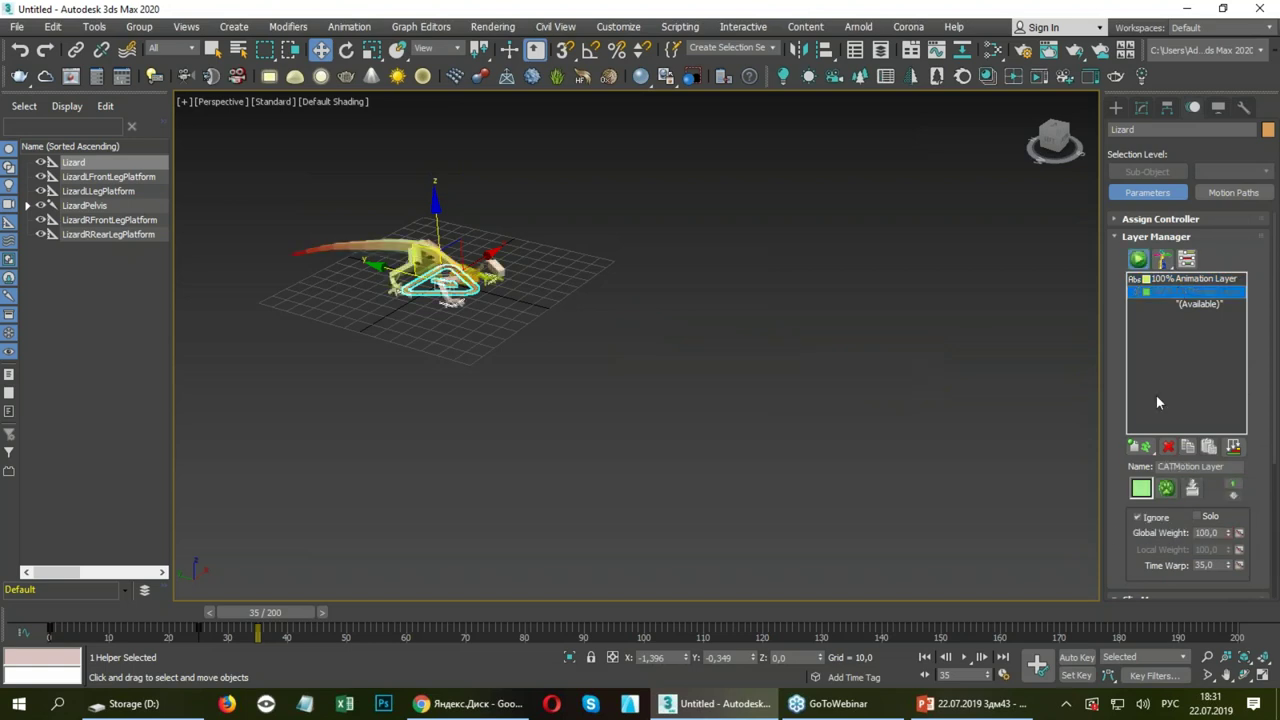
scroll(1130, 470, down, 2)
scroll(1150, 400, down, 1)
scroll(1137, 390, down, 1)
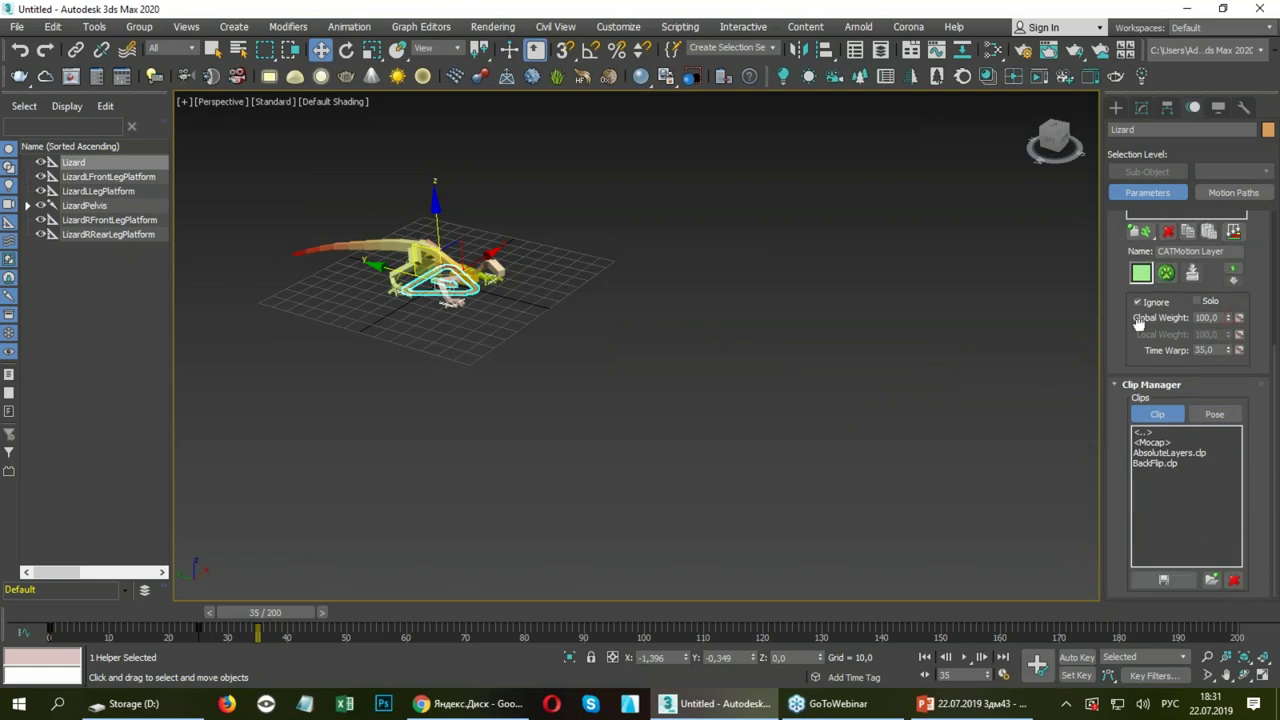
drag(1127, 312, 1127, 538)
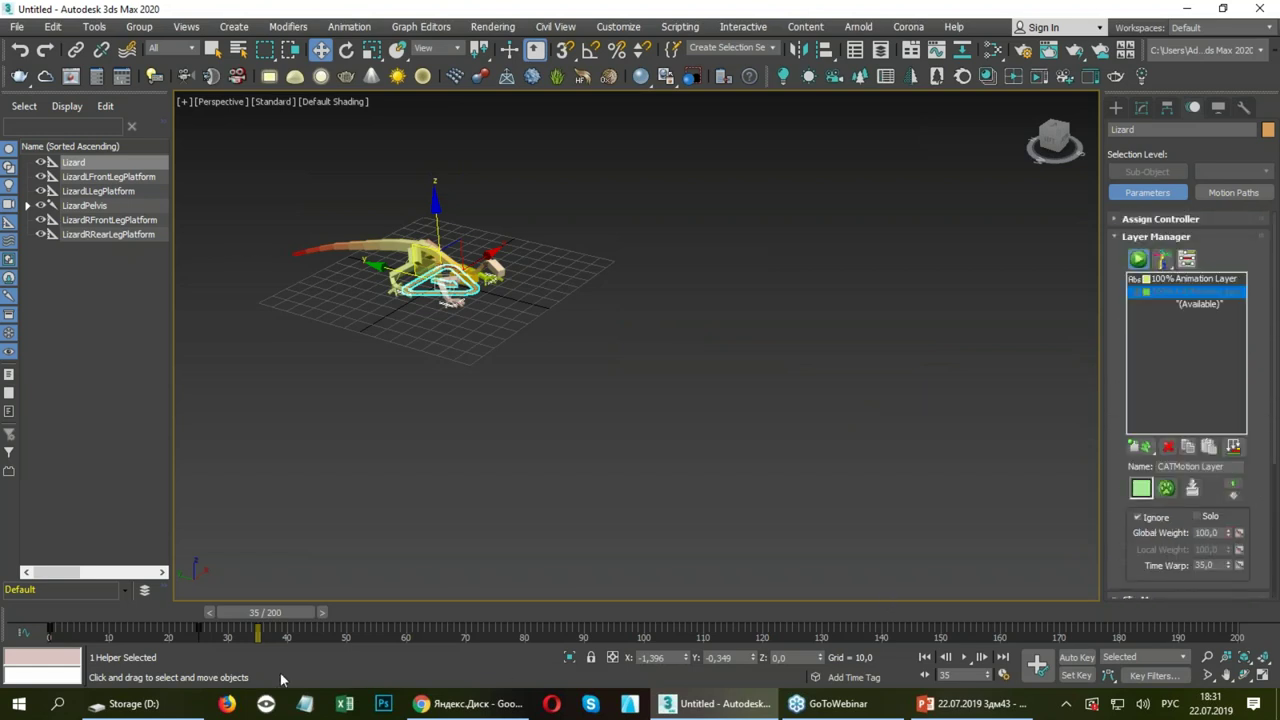
drag(165, 636, 125, 617)
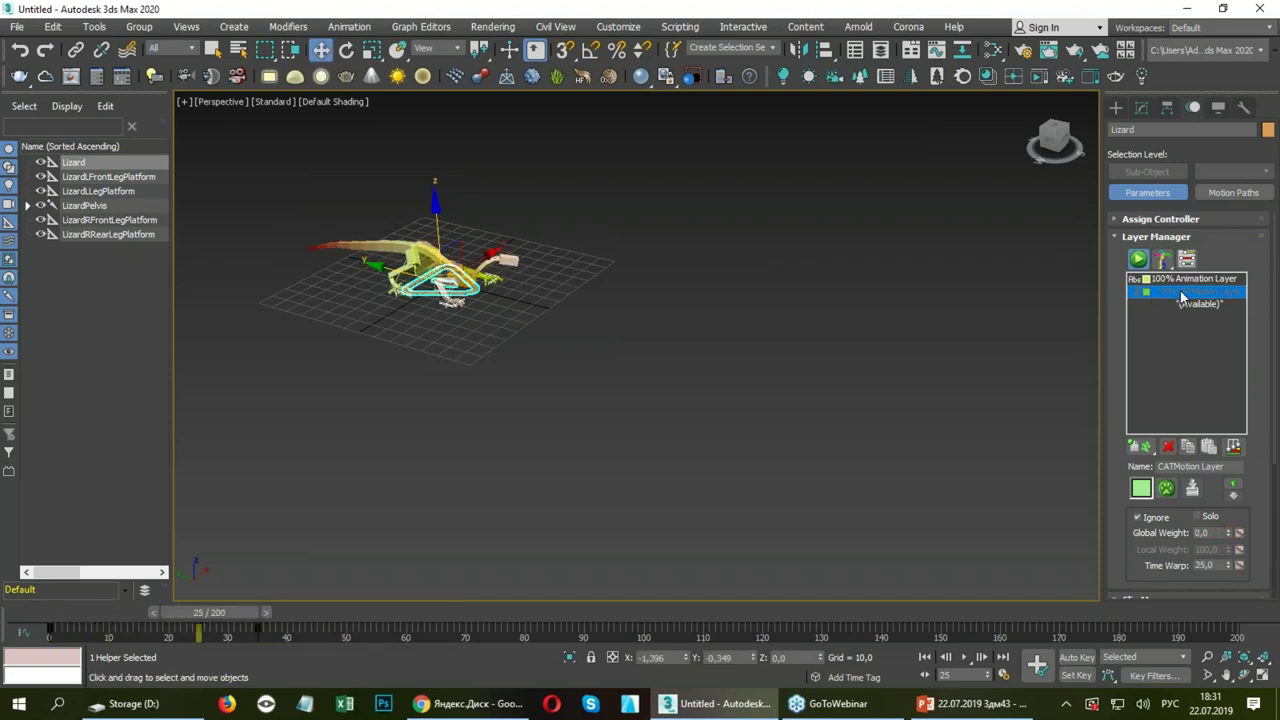
Solo the CATMotion Layer's motion and step the animation back.
drag(1113, 522, 1082, 420)
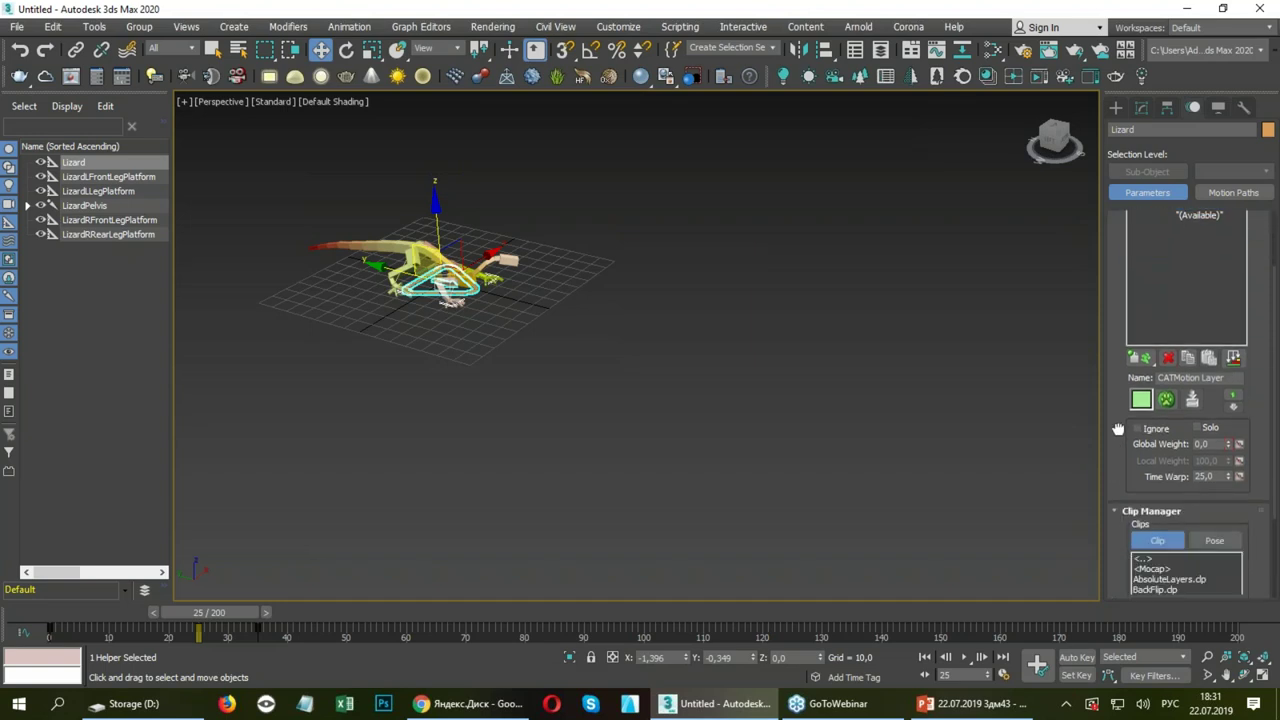
click(1202, 414)
drag(183, 612, 40, 612)
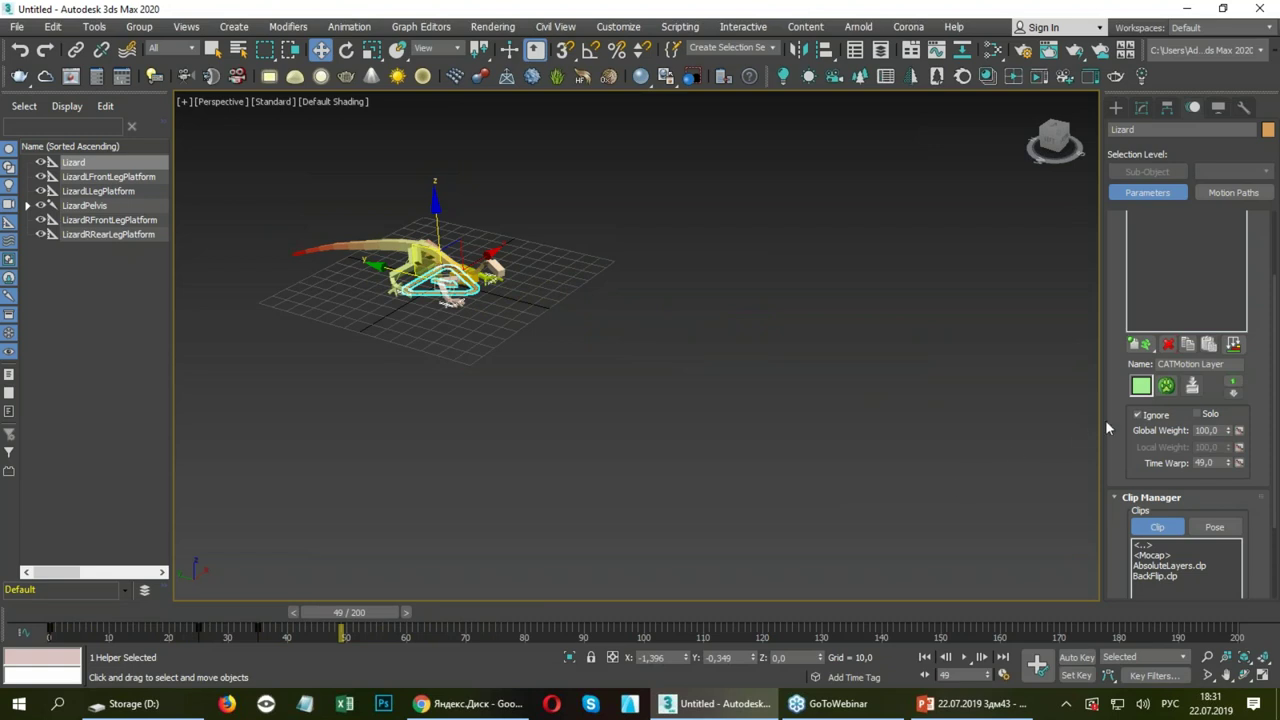
drag(1127, 397, 1131, 182)
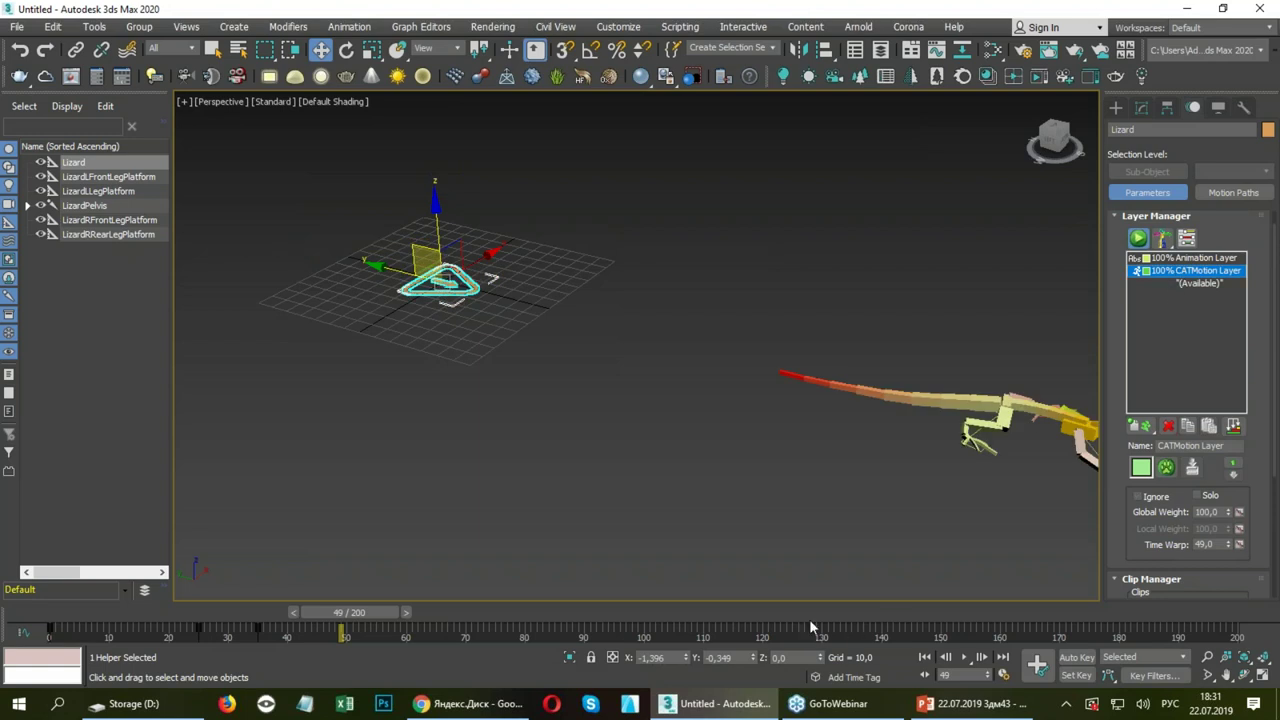
Reactivate the CATMotion Layer and scrub the walk around frame 34, following the lizard.
click(643, 625)
mouse_move(643, 625)
mouse_down()
mouse_move(275, 620)
mouse_move(343, 612)
mouse_up()
key(w)
middle_drag(811, 421, 560, 380)
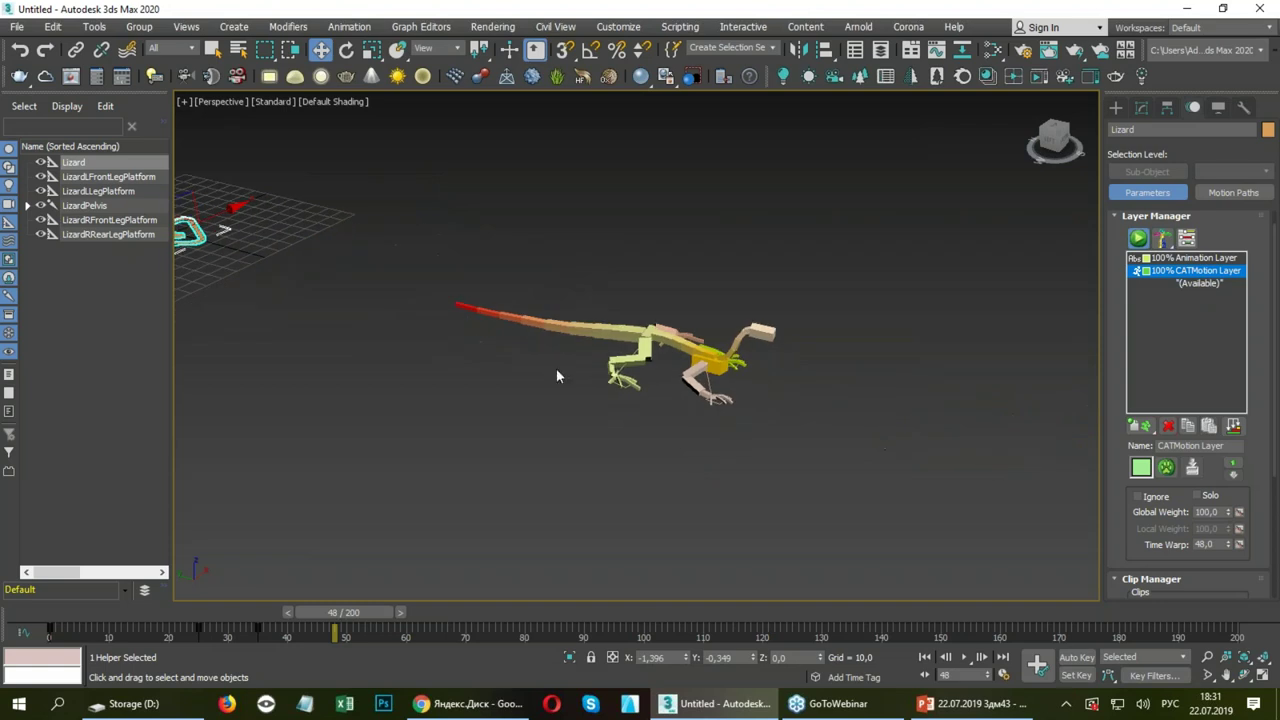
scroll(1120, 520, down, 1)
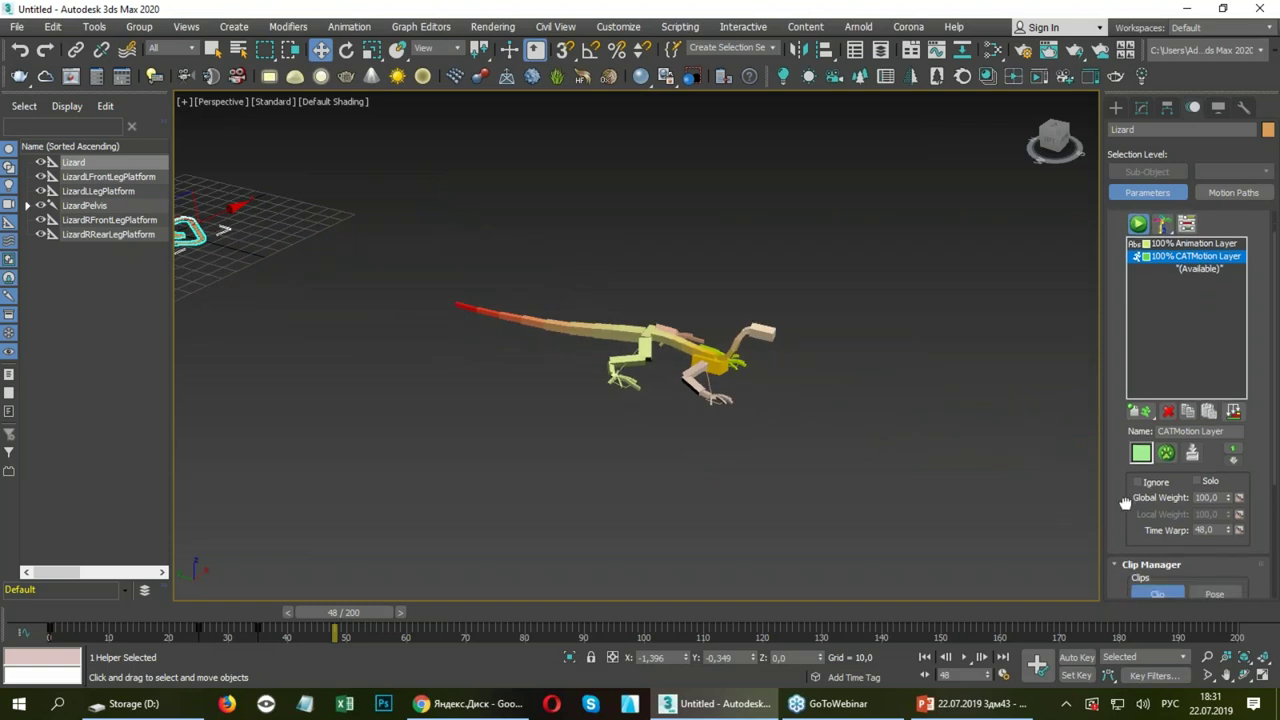
scroll(1125, 480, down, 2)
scroll(1128, 400, down, 2)
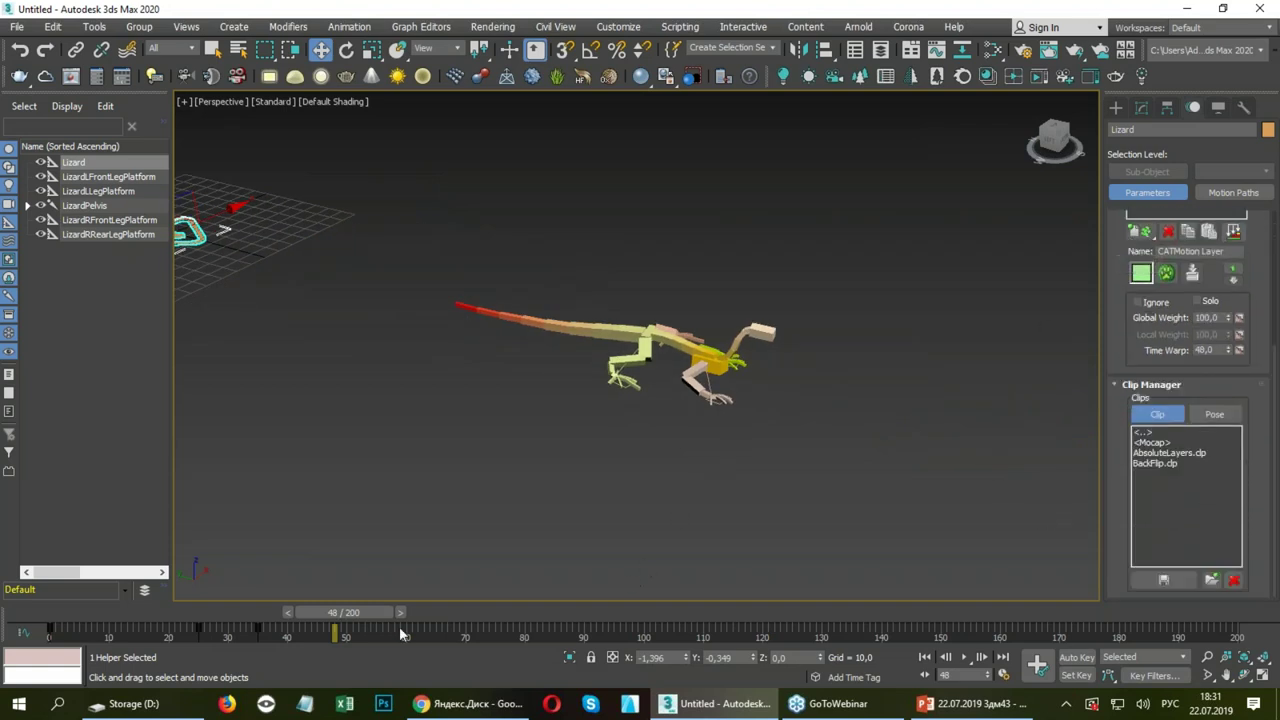
mouse_move(378, 612)
mouse_down()
mouse_move(483, 602)
mouse_move(388, 623)
mouse_move(455, 620)
mouse_move(405, 606)
mouse_move(425, 598)
mouse_move(60, 612)
mouse_up()
Frame the lizard and choose the Standard Dummy helper type.
key(w)
key(z)
click(1116, 107)
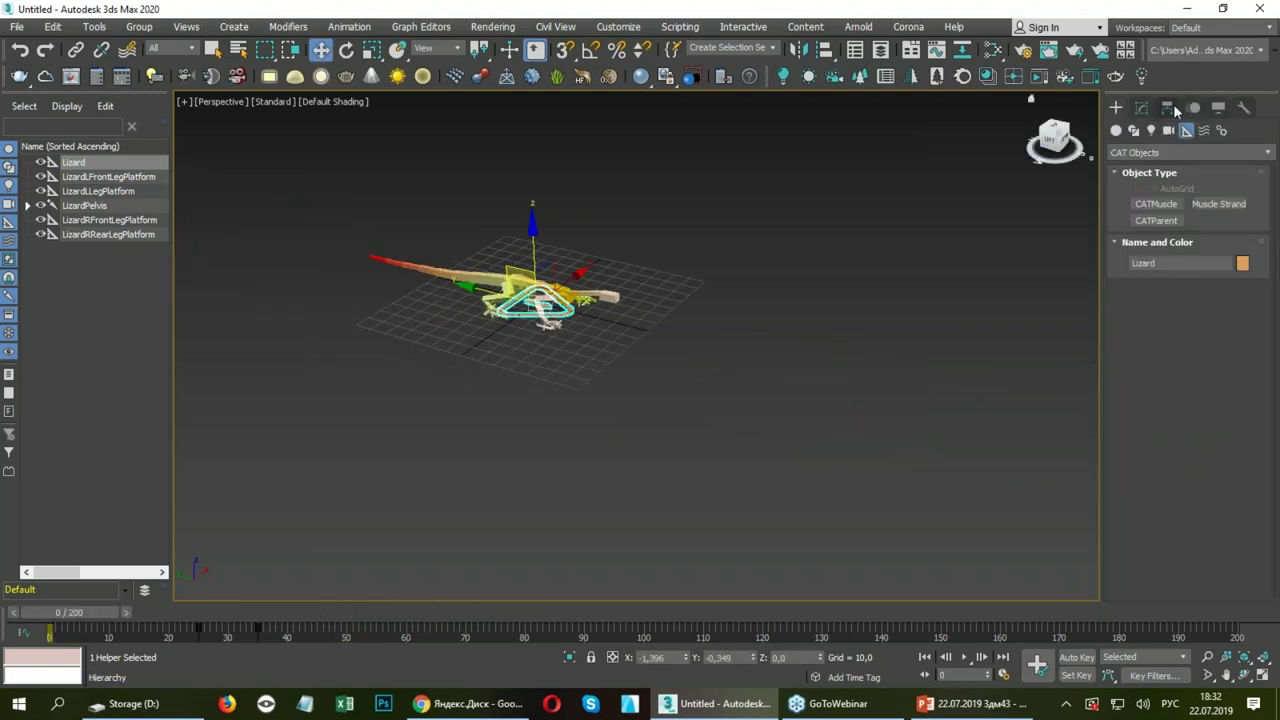
click(1168, 131)
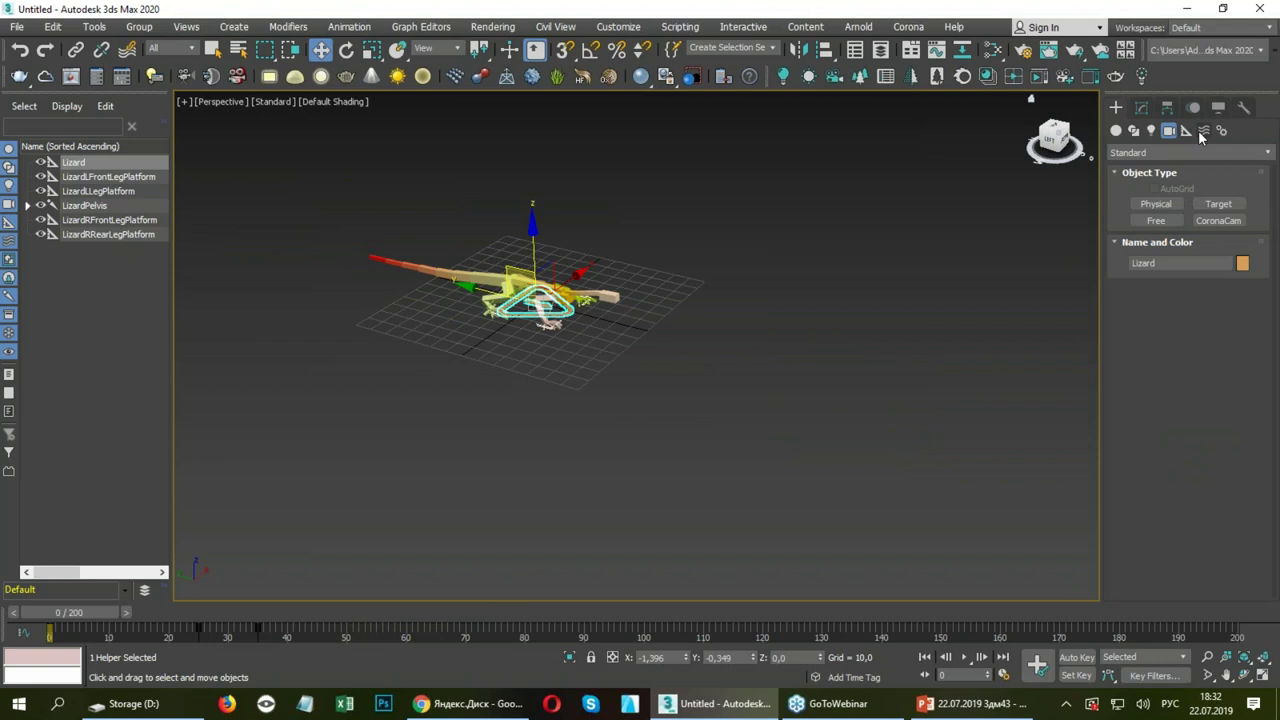
click(1202, 131)
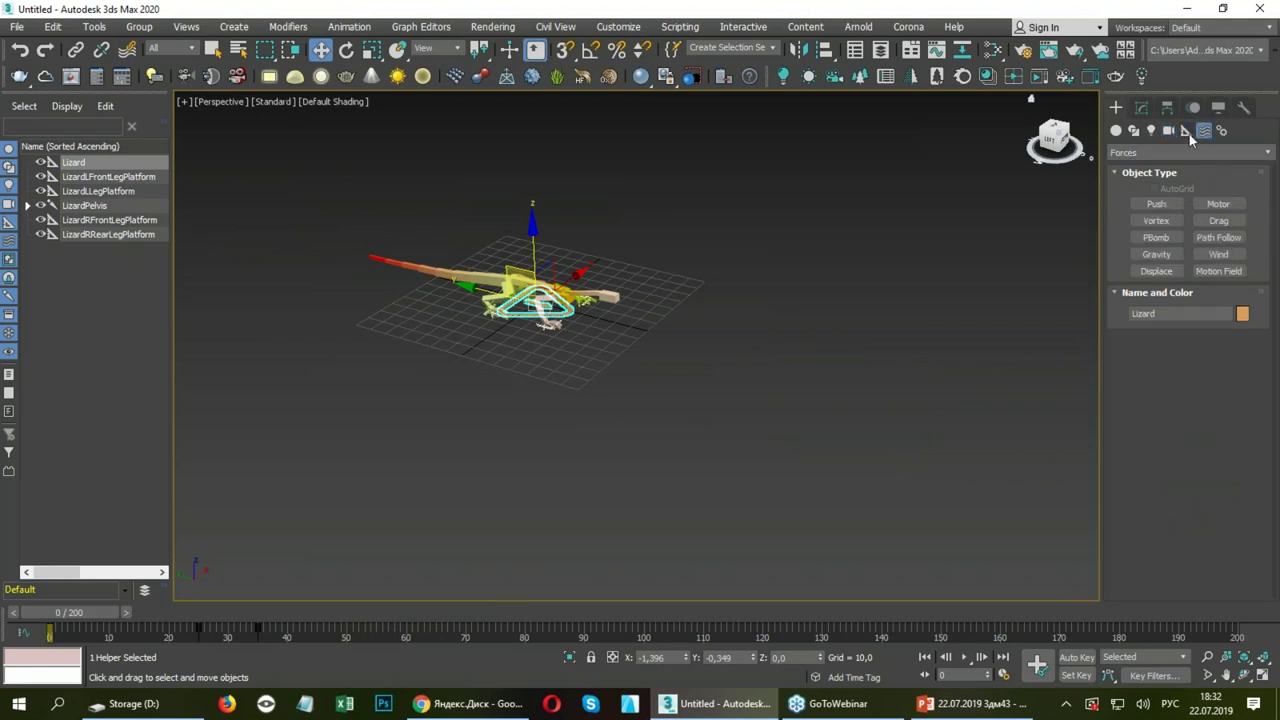
click(1186, 131)
click(1160, 152)
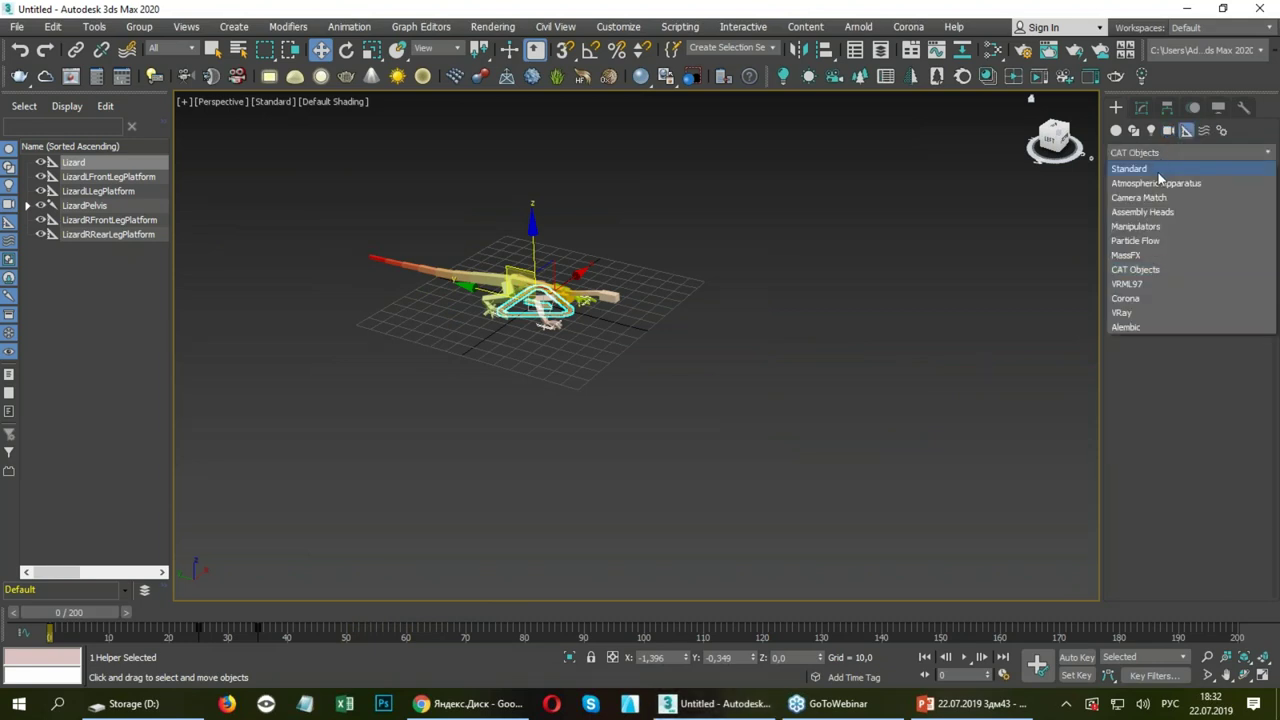
click(1161, 169)
click(1163, 207)
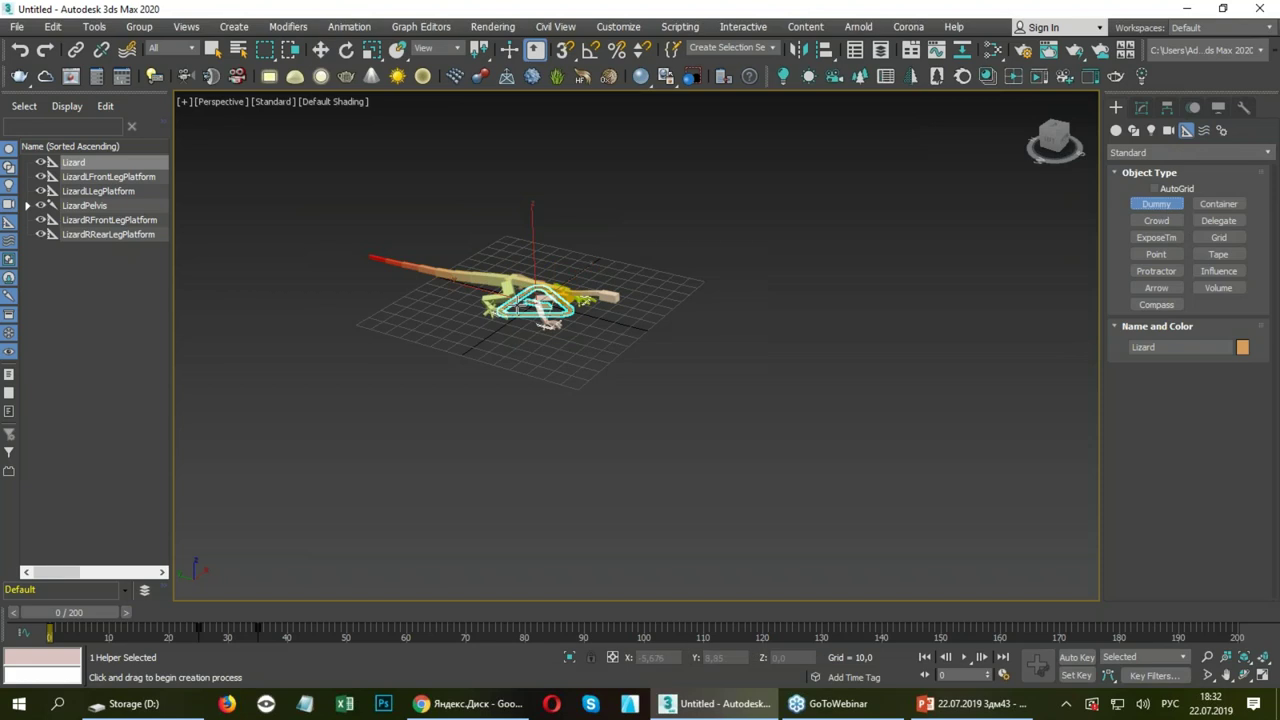
Draw Dummy001 around the lizard, enable Auto Key, and move it away at frame 64.
drag(548, 300, 614, 337)
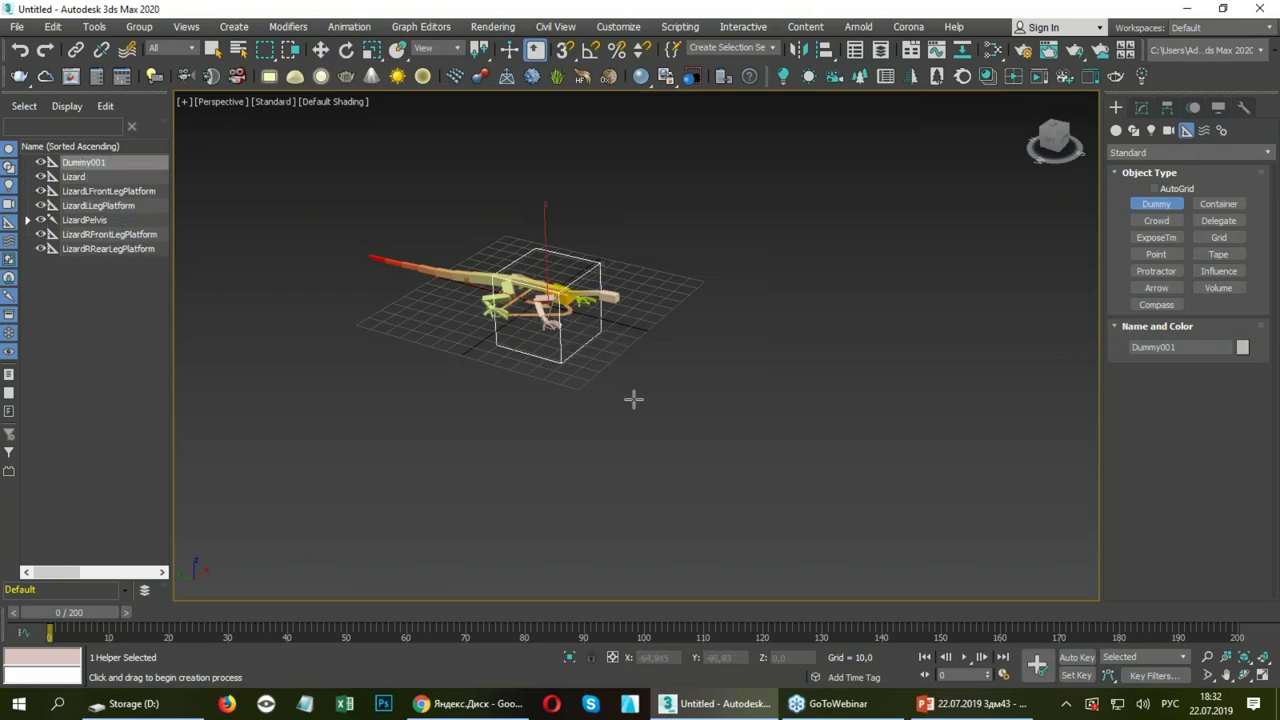
click(1066, 657)
drag(95, 613, 254, 634)
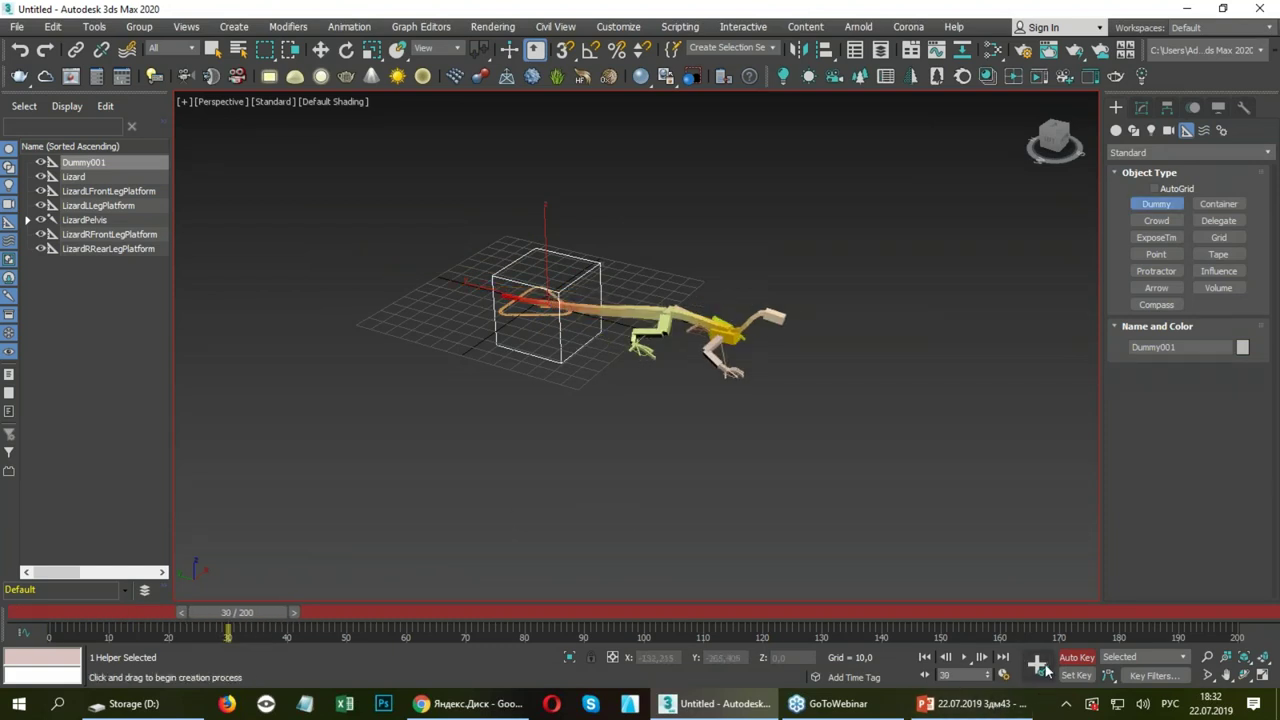
drag(275, 608, 580, 616)
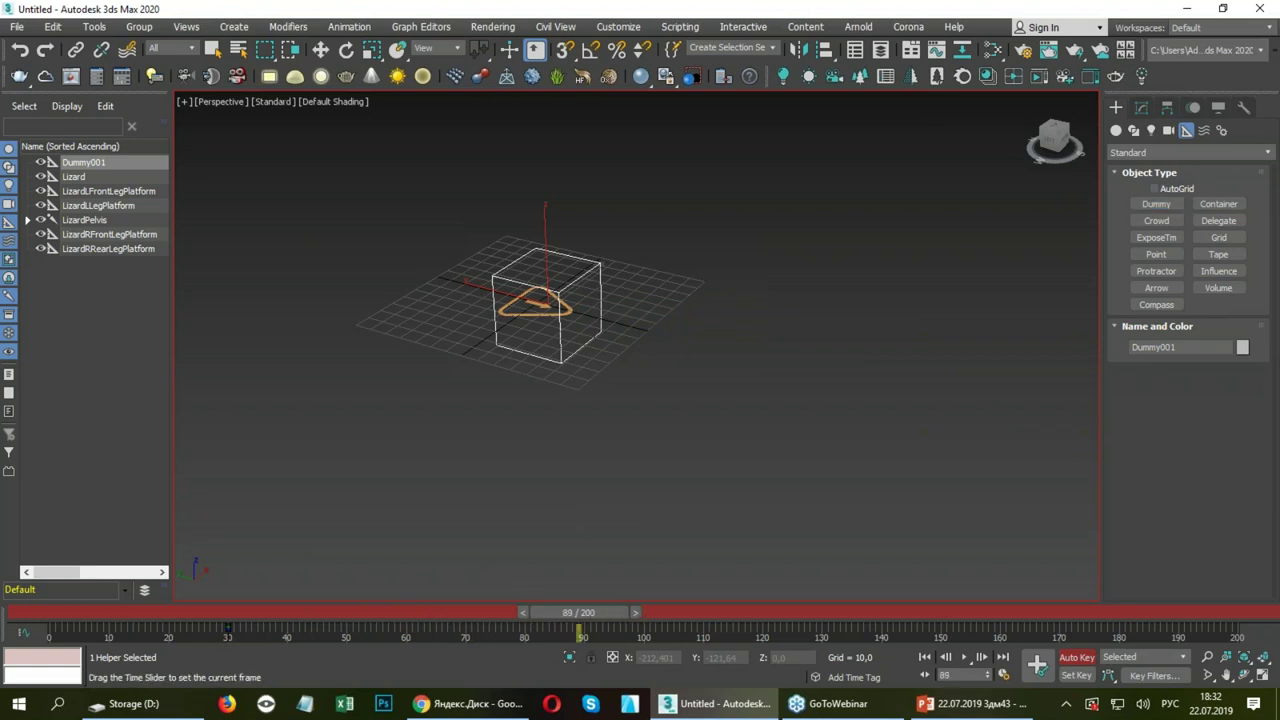
key(w)
scroll(555, 317, down, 3)
drag(538, 316, 740, 371)
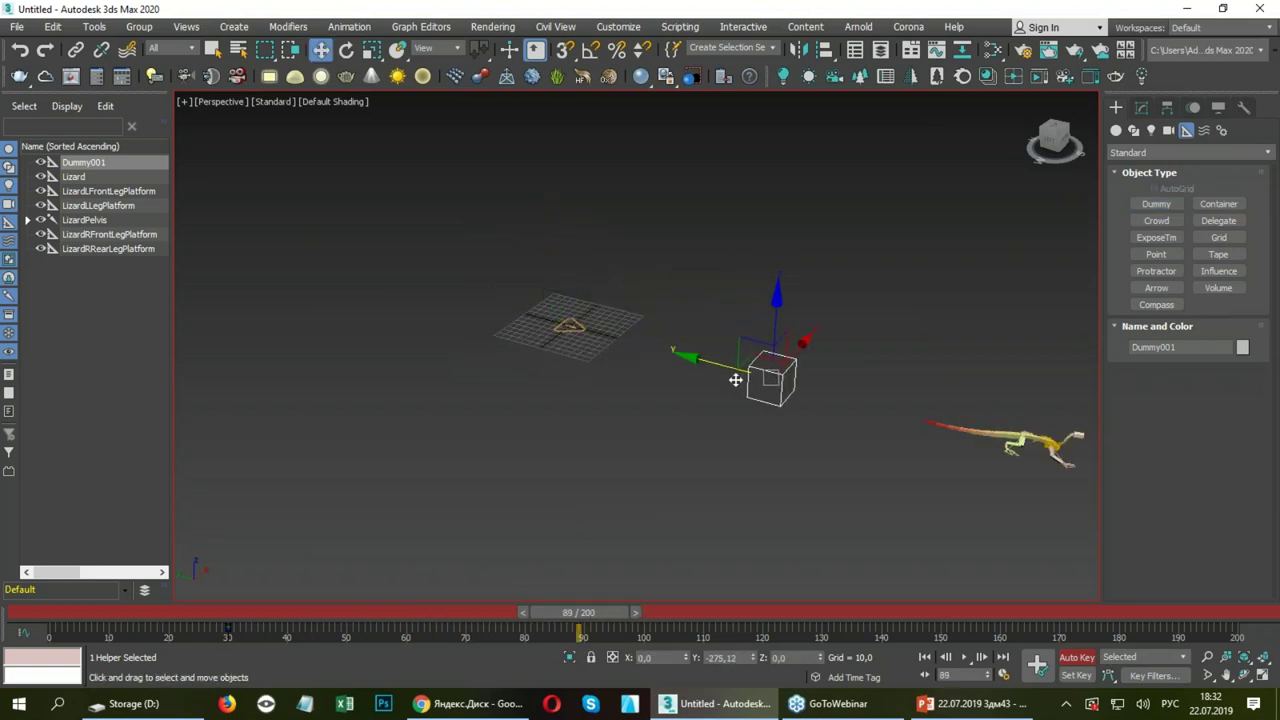
Key Dummy001 further along at frames 101 and 150, then turn off Auto Key and review from frame 0.
drag(615, 611, 676, 611)
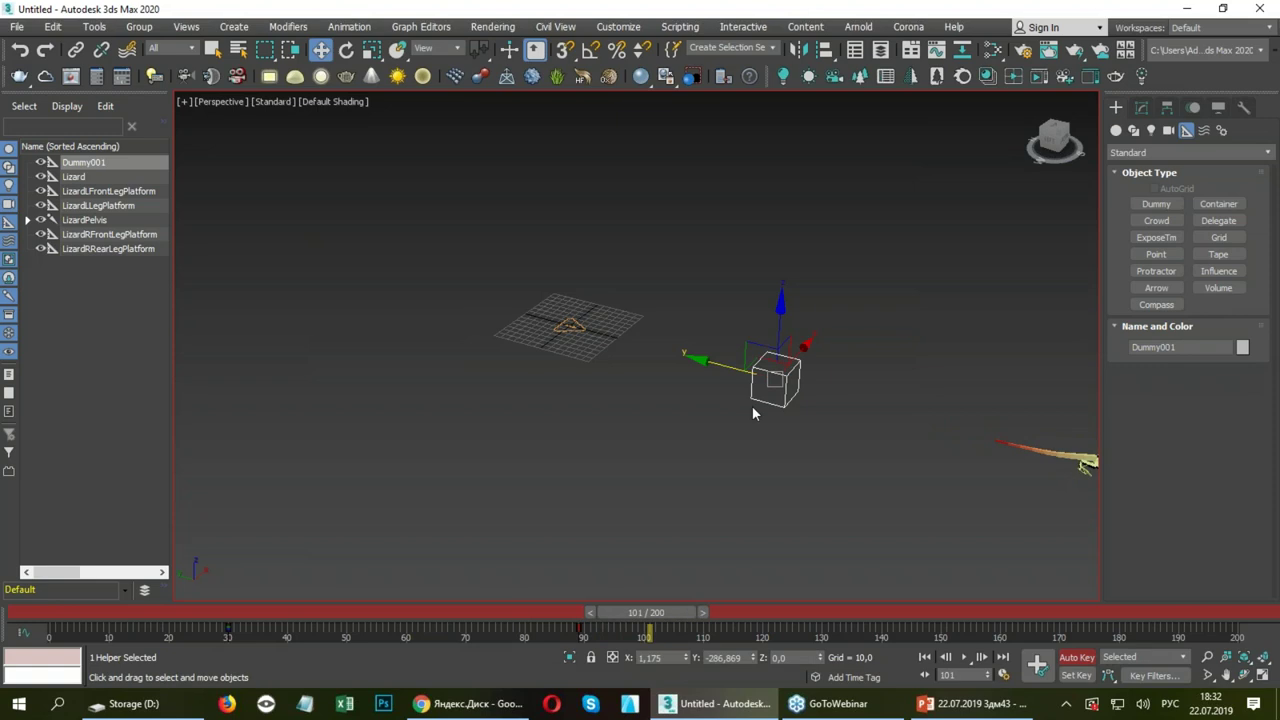
drag(737, 371, 782, 384)
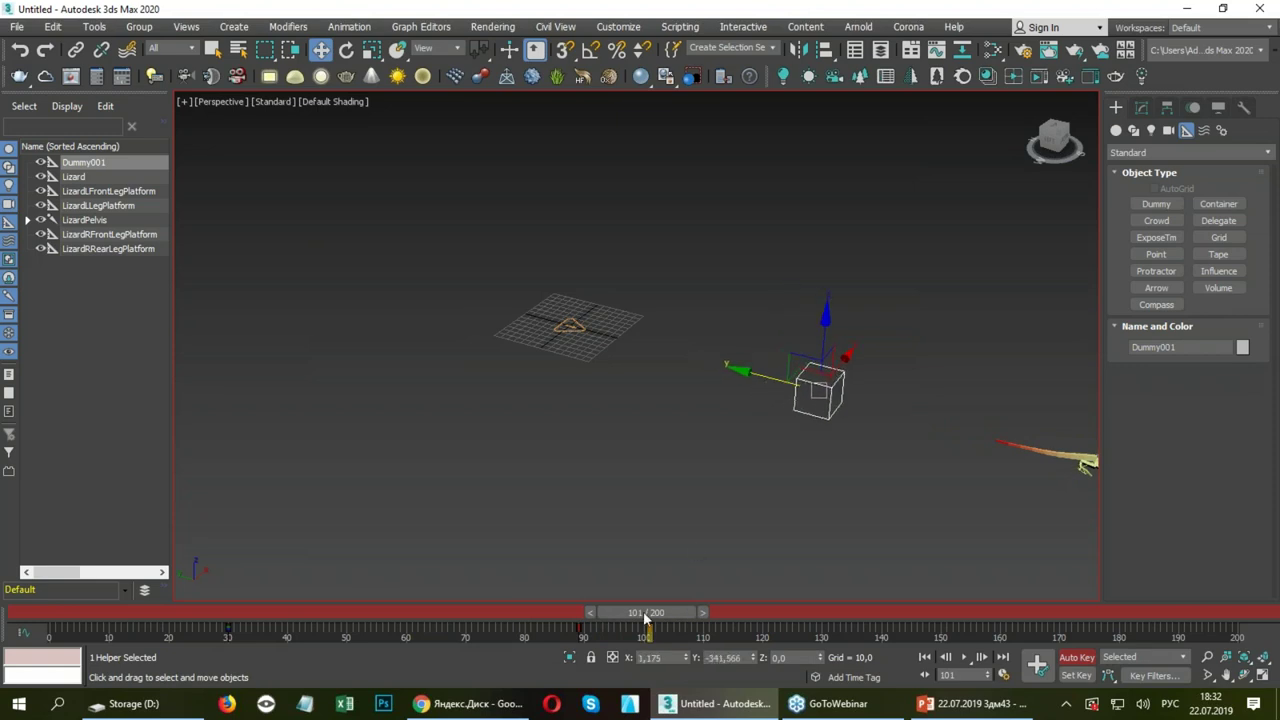
drag(646, 612, 942, 632)
middle_drag(871, 459, 651, 414)
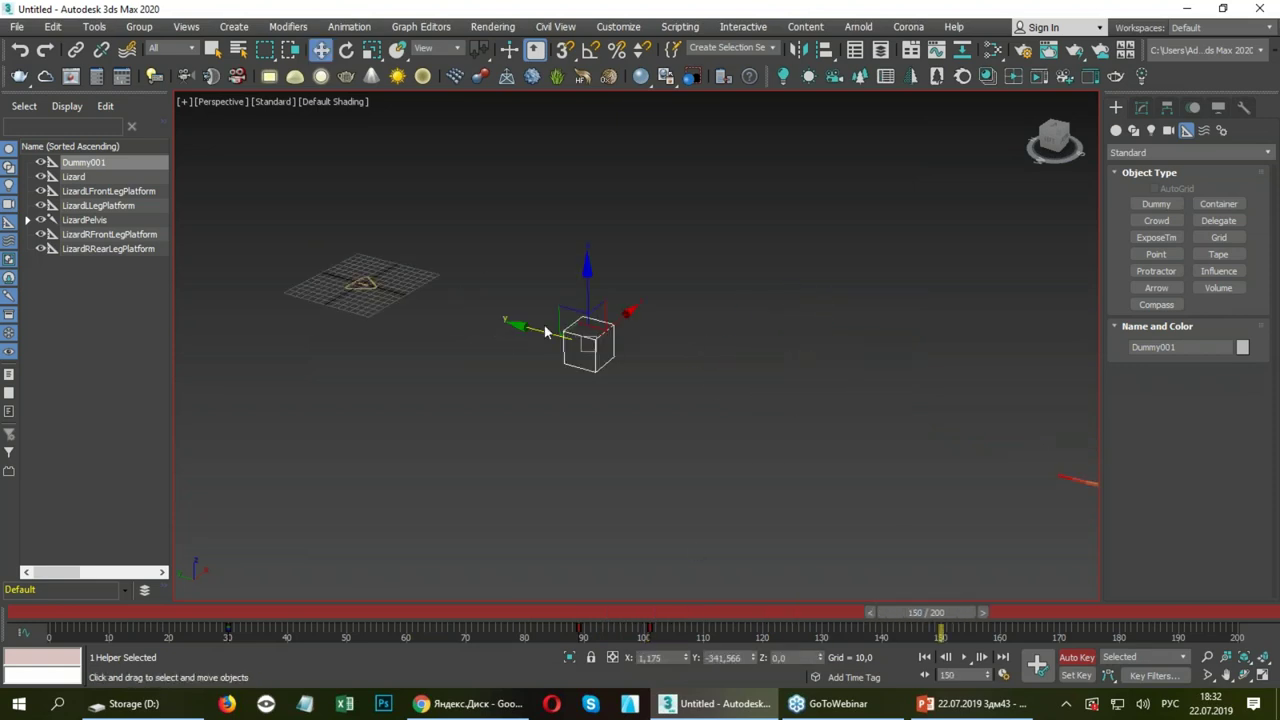
drag(545, 332, 975, 462)
click(1077, 657)
drag(966, 622, 60, 612)
key(z)
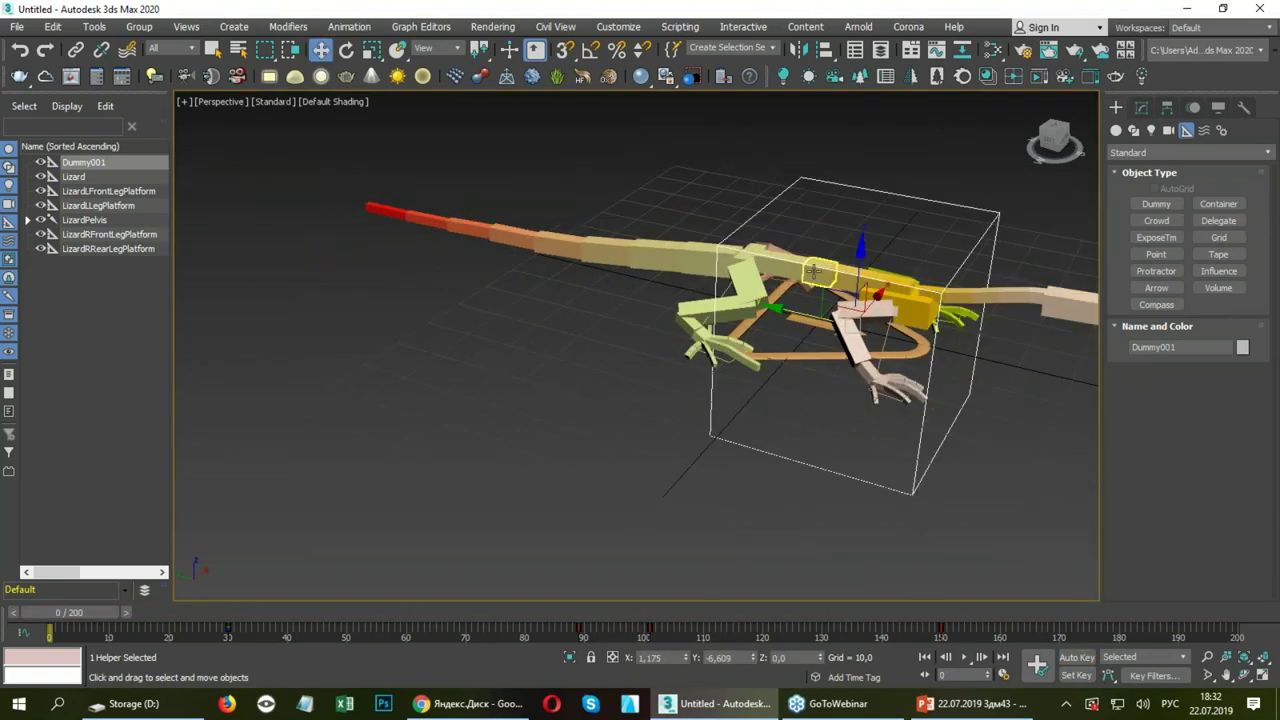
click(803, 352)
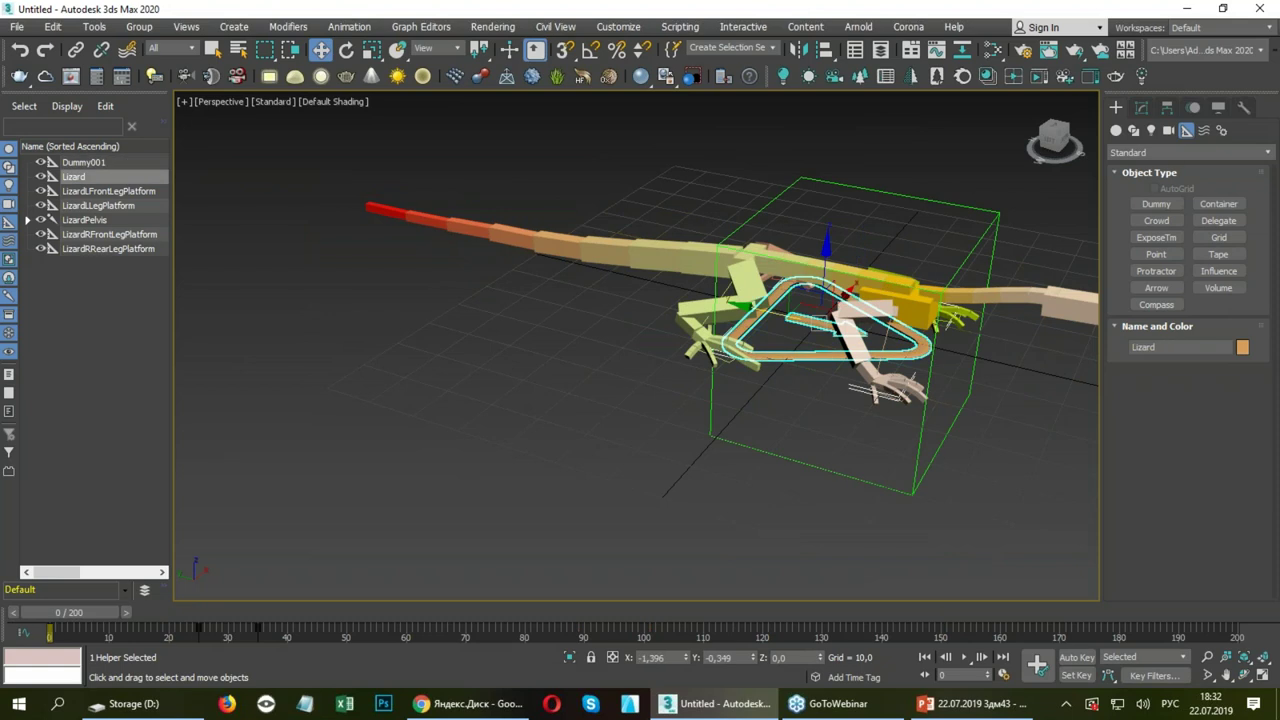
Open the Lizard's CATMotion Editor from its Motion panel layer settings.
click(1166, 108)
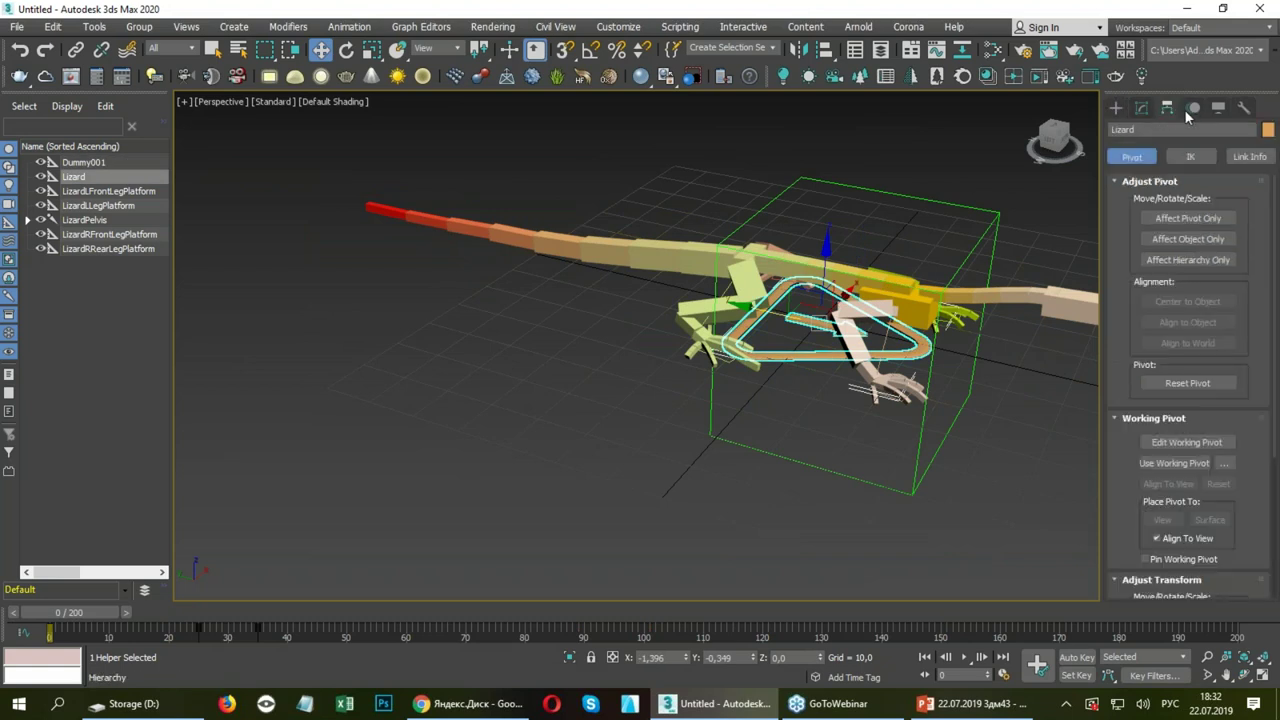
click(1195, 108)
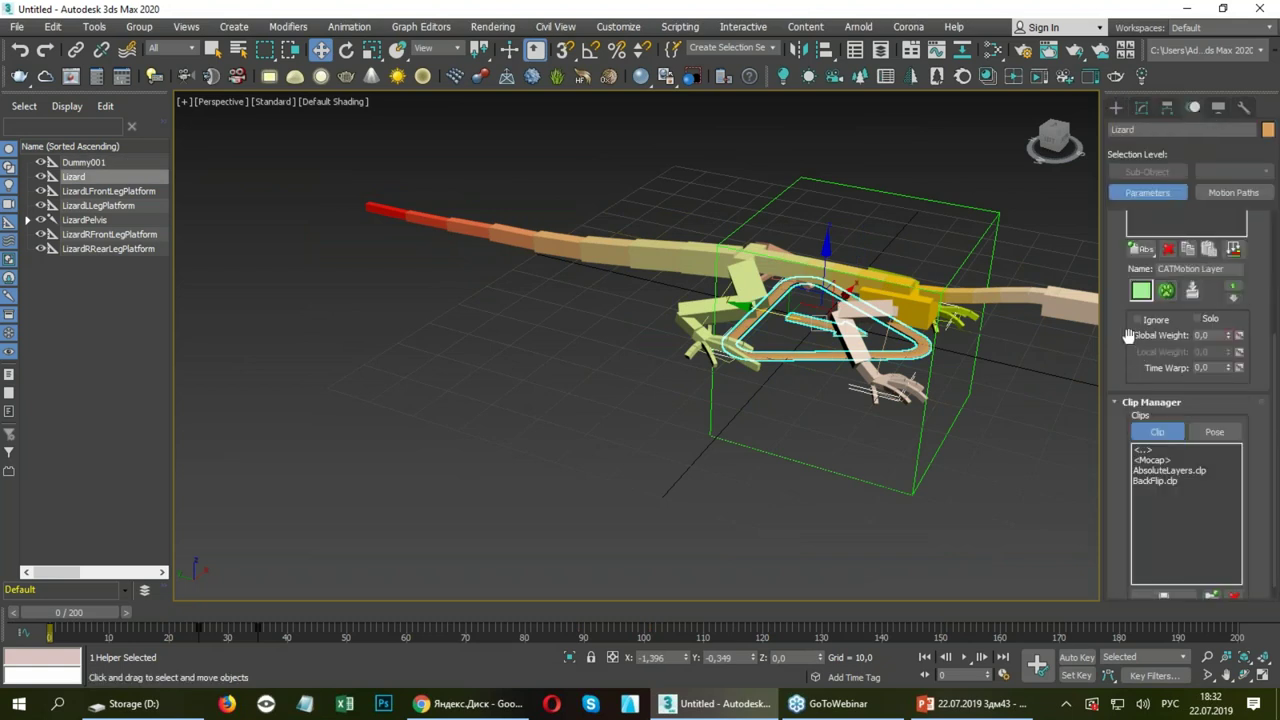
drag(1128, 337, 1115, 457)
click(1166, 466)
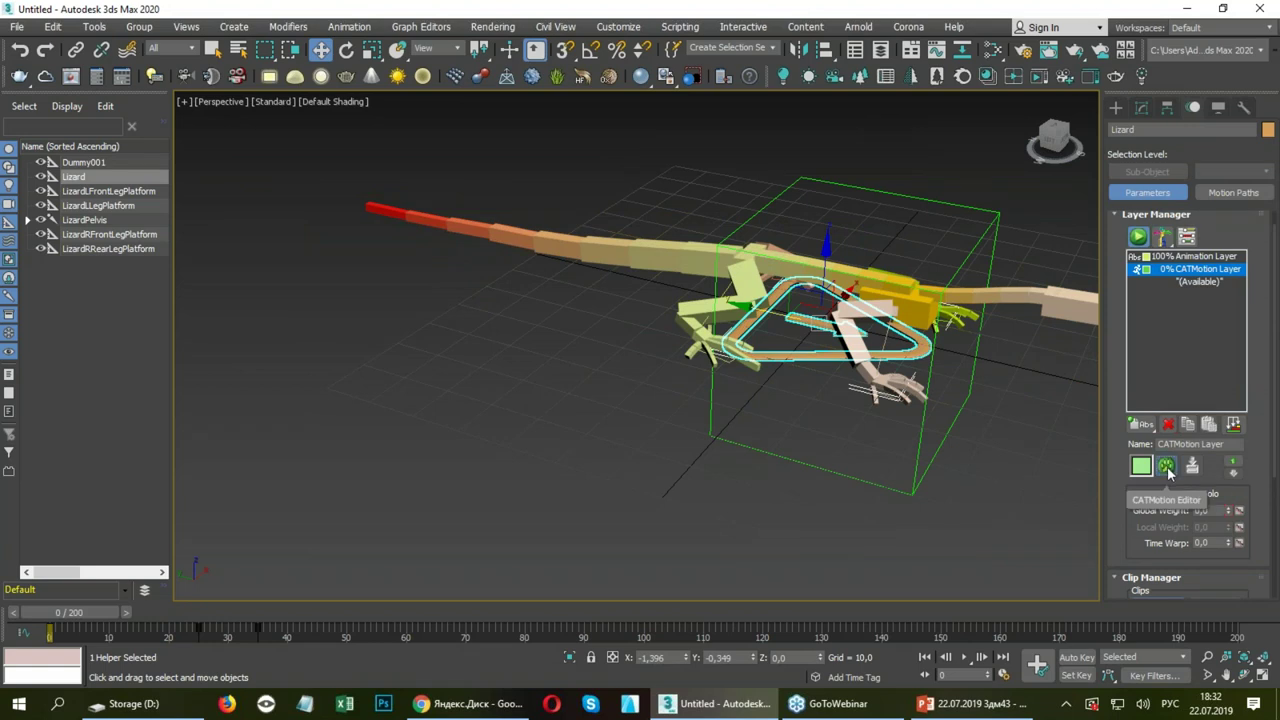
drag(498, 262, 225, 191)
In Globals, pick Dummy001 as the walk's Path Node to lay the footprint trail.
click(200, 222)
click(192, 212)
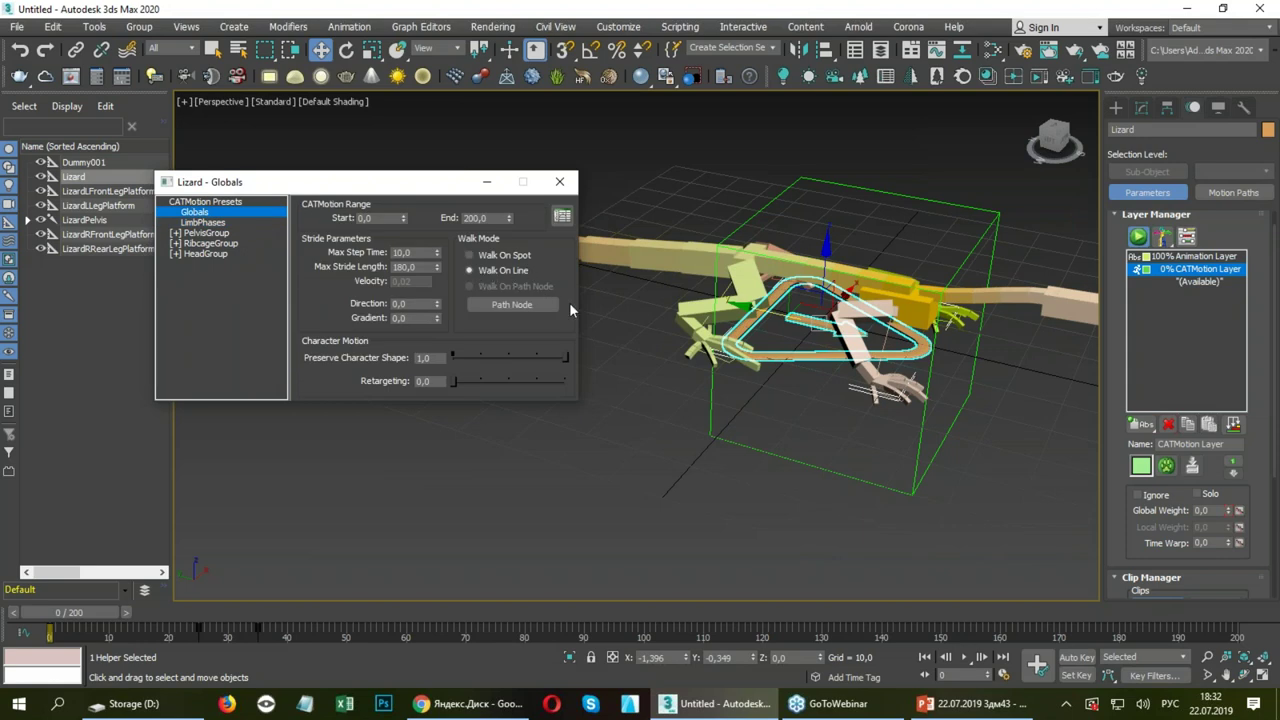
click(530, 301)
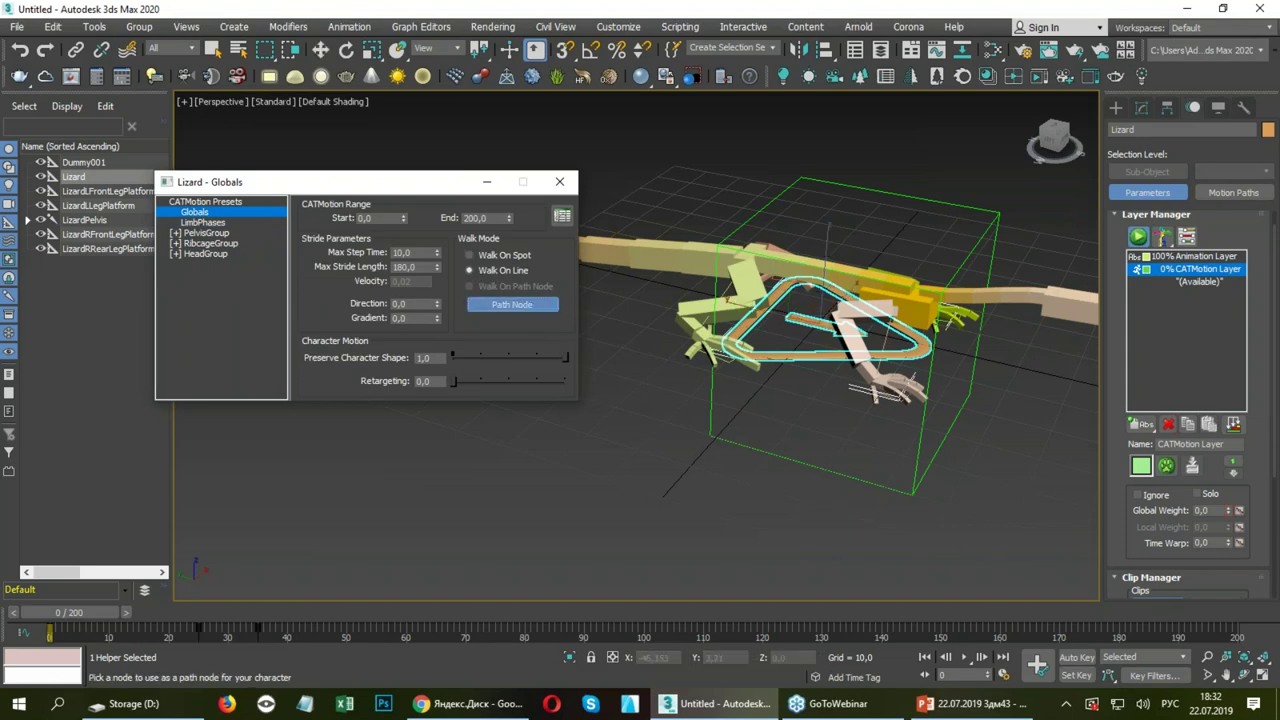
click(719, 430)
scroll(959, 473, down, 3)
scroll(867, 459, down, 3)
mouse_move(780, 428)
middle_down()
mouse_move(734, 397)
mouse_move(755, 401)
middle_up()
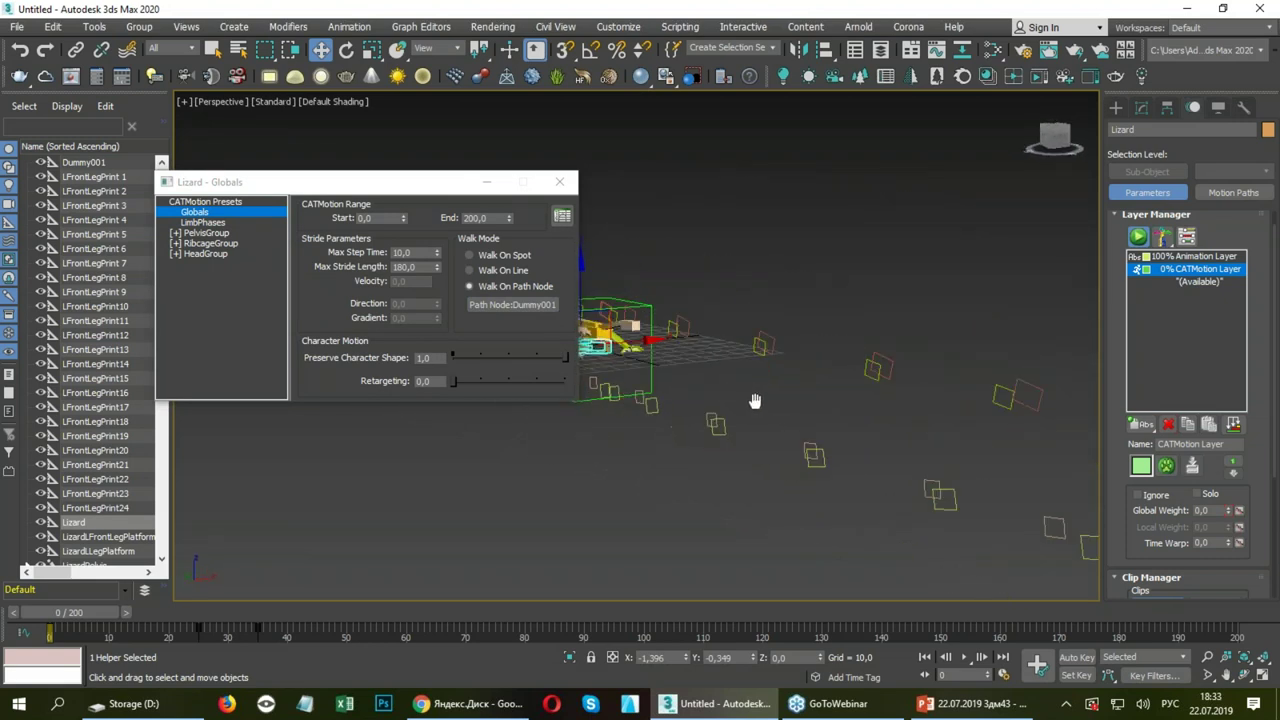
Close the CATMotion Editor and preview the path walk up to frame 60.
click(559, 181)
middle_drag(703, 237, 628, 234)
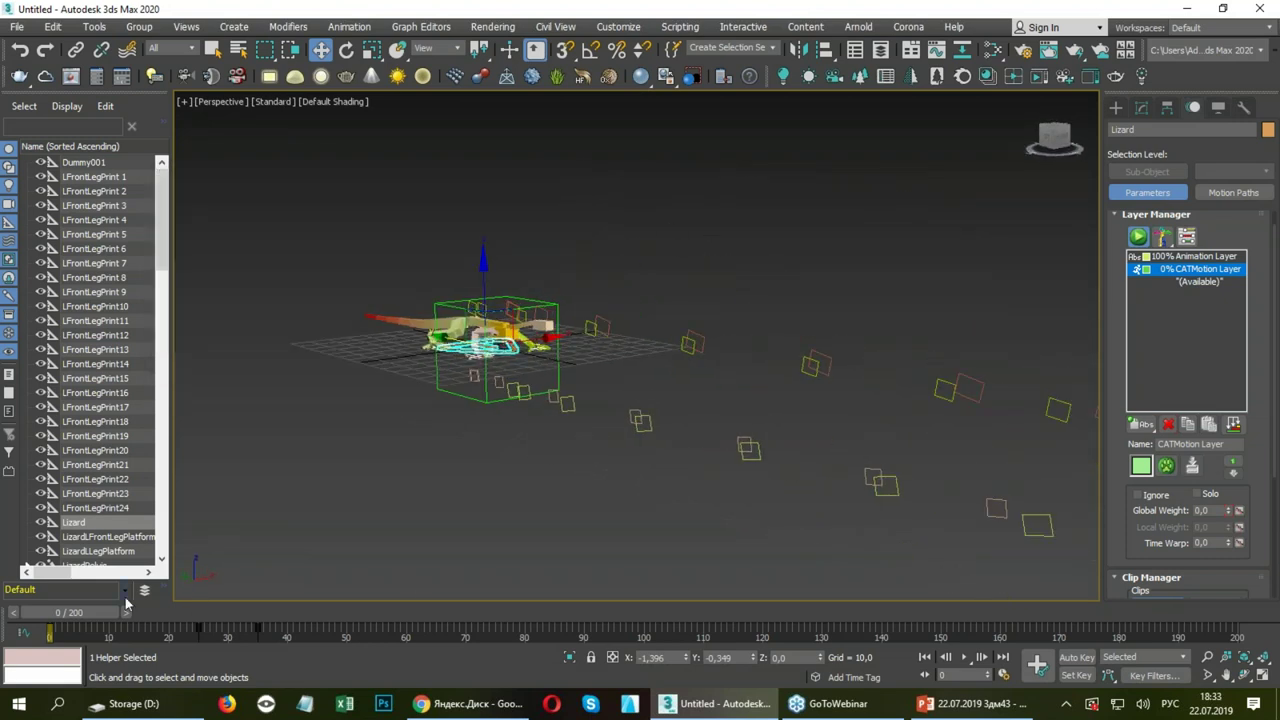
drag(103, 614, 534, 622)
key(w)
mouse_move(573, 595)
alt+middle_down()
mouse_move(671, 466)
mouse_move(830, 496)
mouse_move(686, 466)
mouse_move(688, 442)
mouse_move(663, 434)
mouse_move(688, 455)
alt+middle_up()
Rotate Dummy001 with Angle Snap to turn the lizard's footprint trail.
click(690, 432)
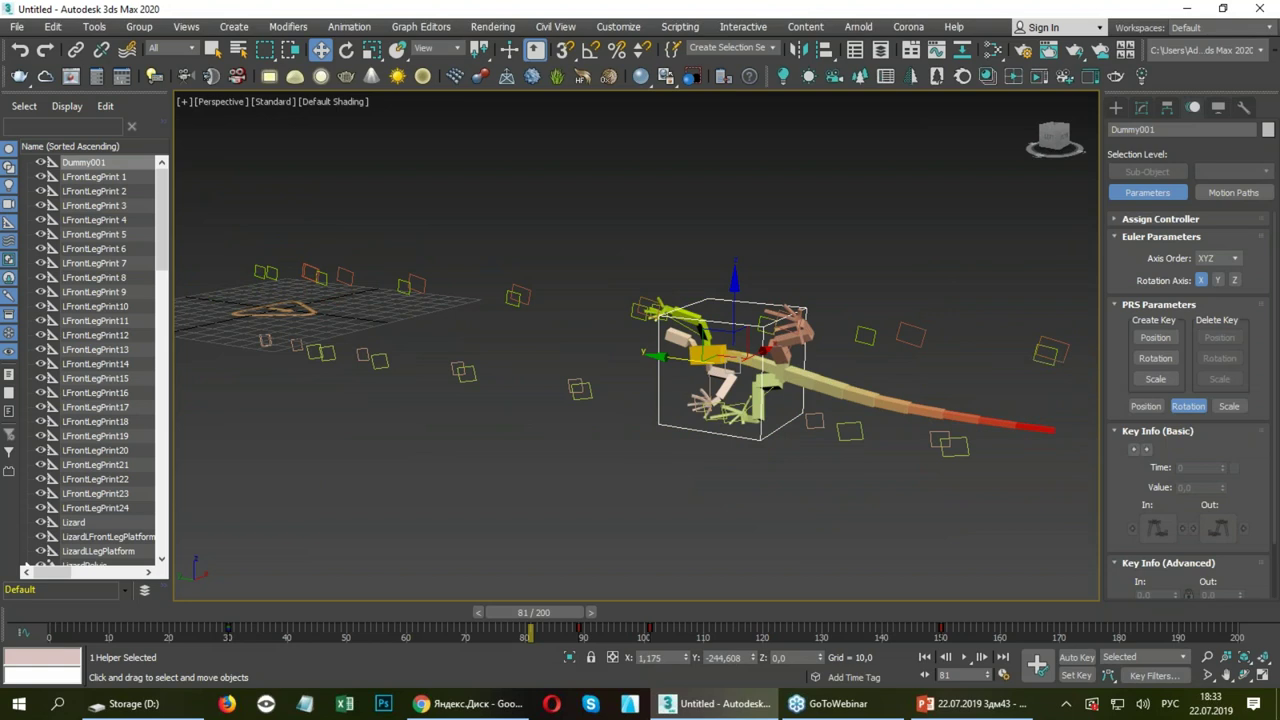
key(e)
mouse_move(784, 313)
mouse_down()
mouse_move(859, 421)
mouse_move(854, 399)
mouse_move(866, 414)
mouse_move(682, 380)
mouse_up()
key(a)
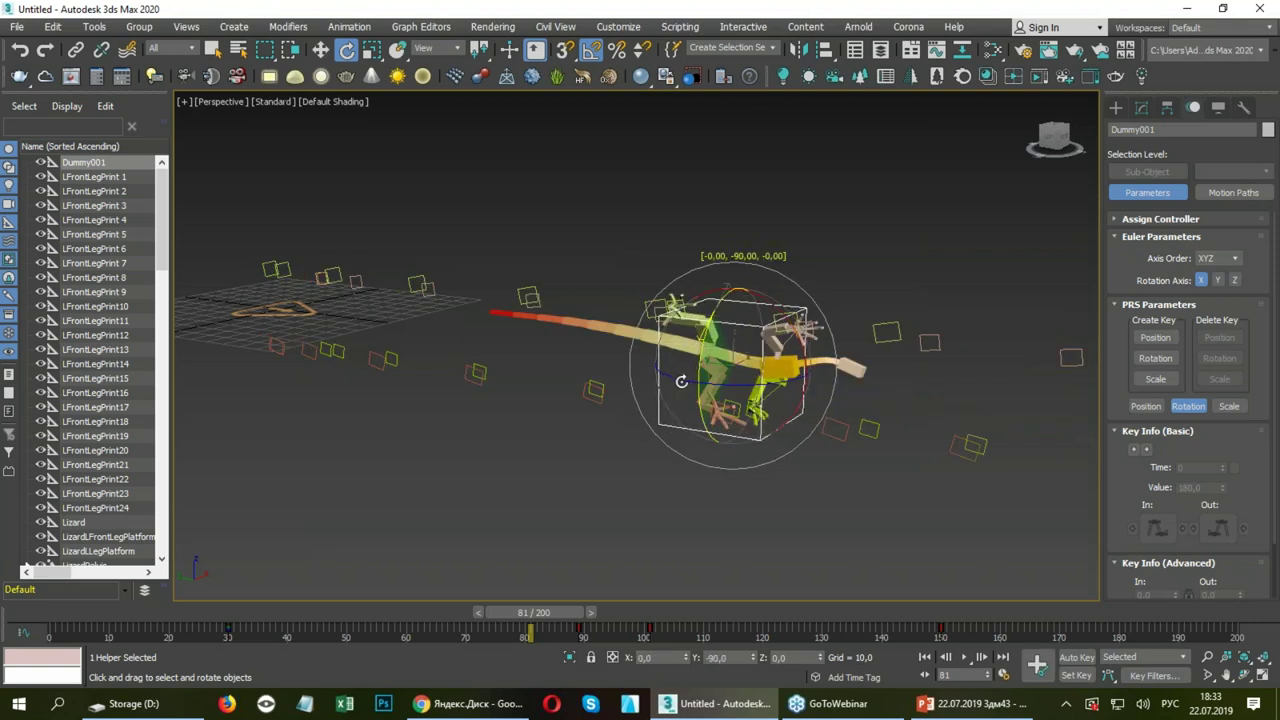
right_click(682, 380)
Scrub the walk through frames 4, 27, 62 and 93 to check the new direction.
drag(563, 607, 118, 607)
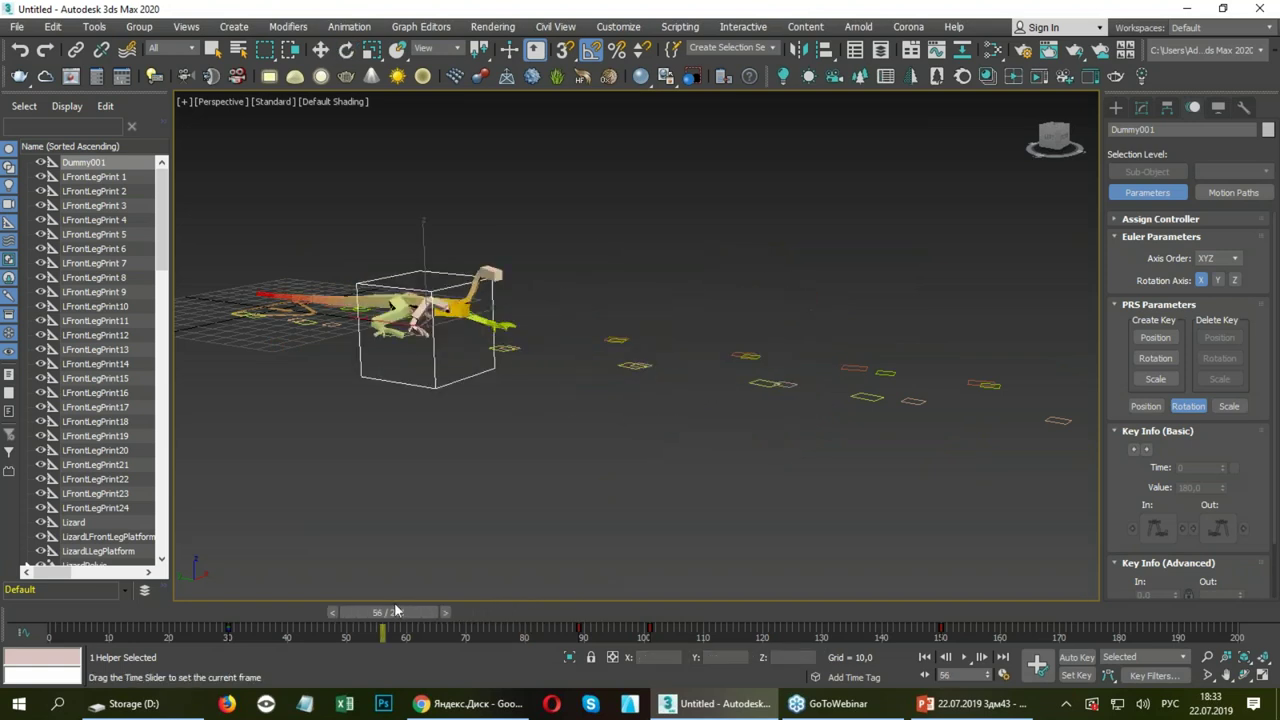
drag(118, 607, 247, 611)
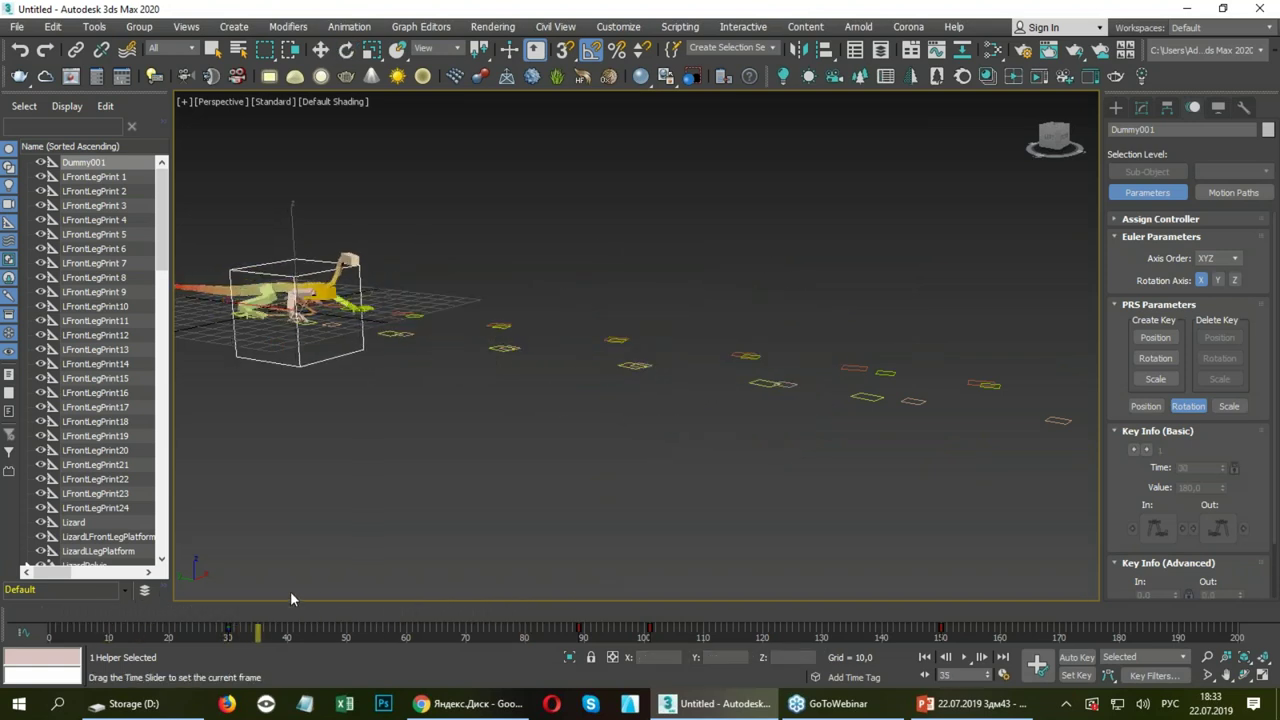
drag(247, 611, 618, 508)
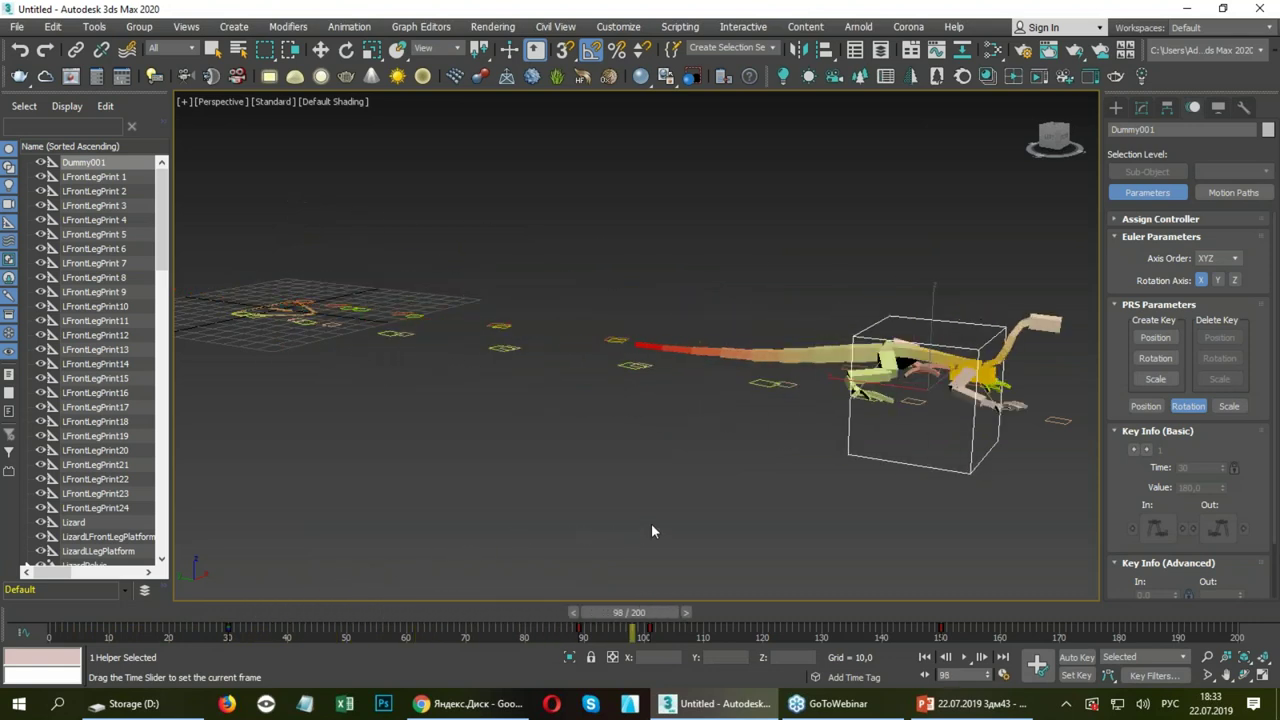
key(e)
mouse_move(659, 620)
mouse_down()
mouse_move(613, 624)
mouse_move(928, 624)
mouse_move(308, 552)
mouse_up()
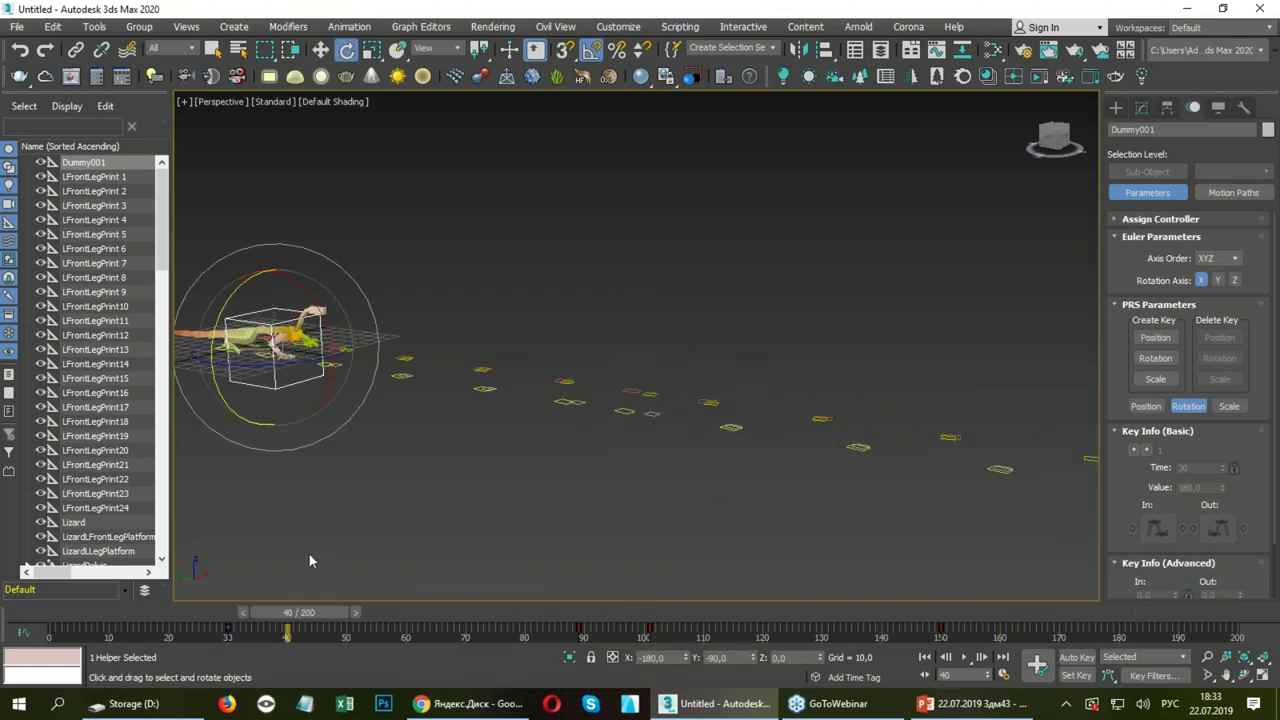
scroll(631, 429, down, 2)
key(w)
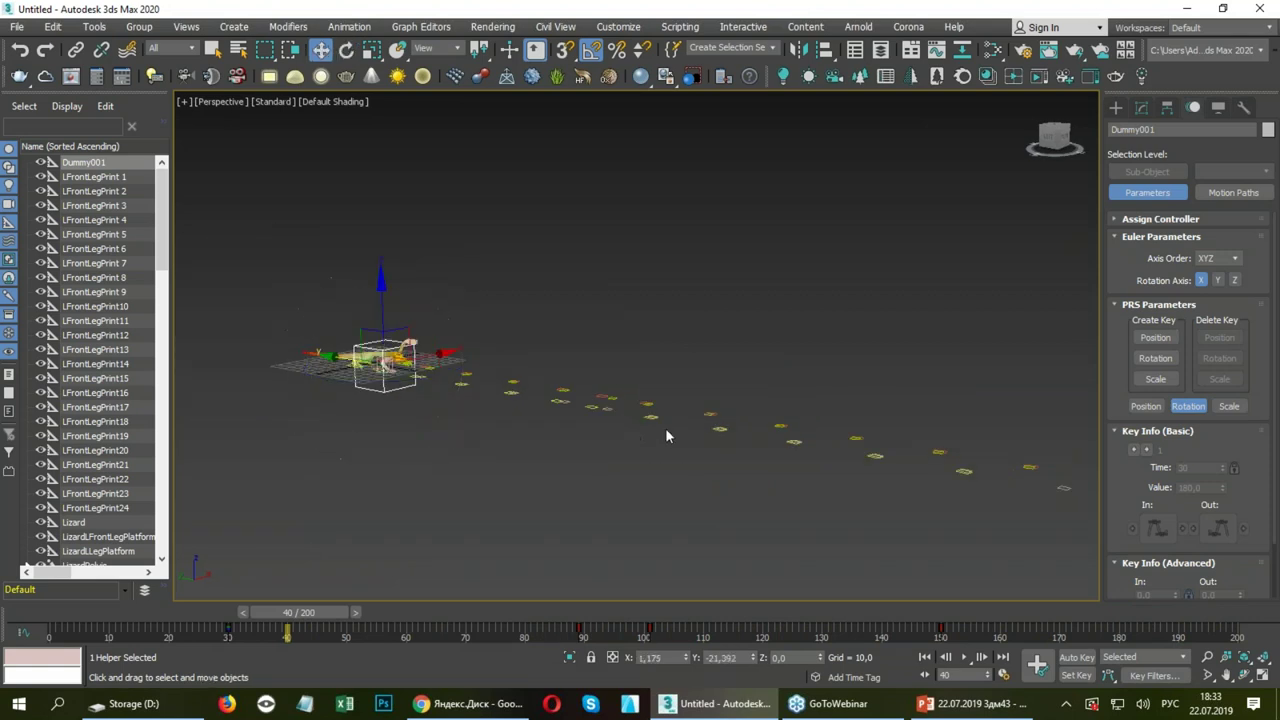
scroll(614, 446, down, 2)
click(1116, 107)
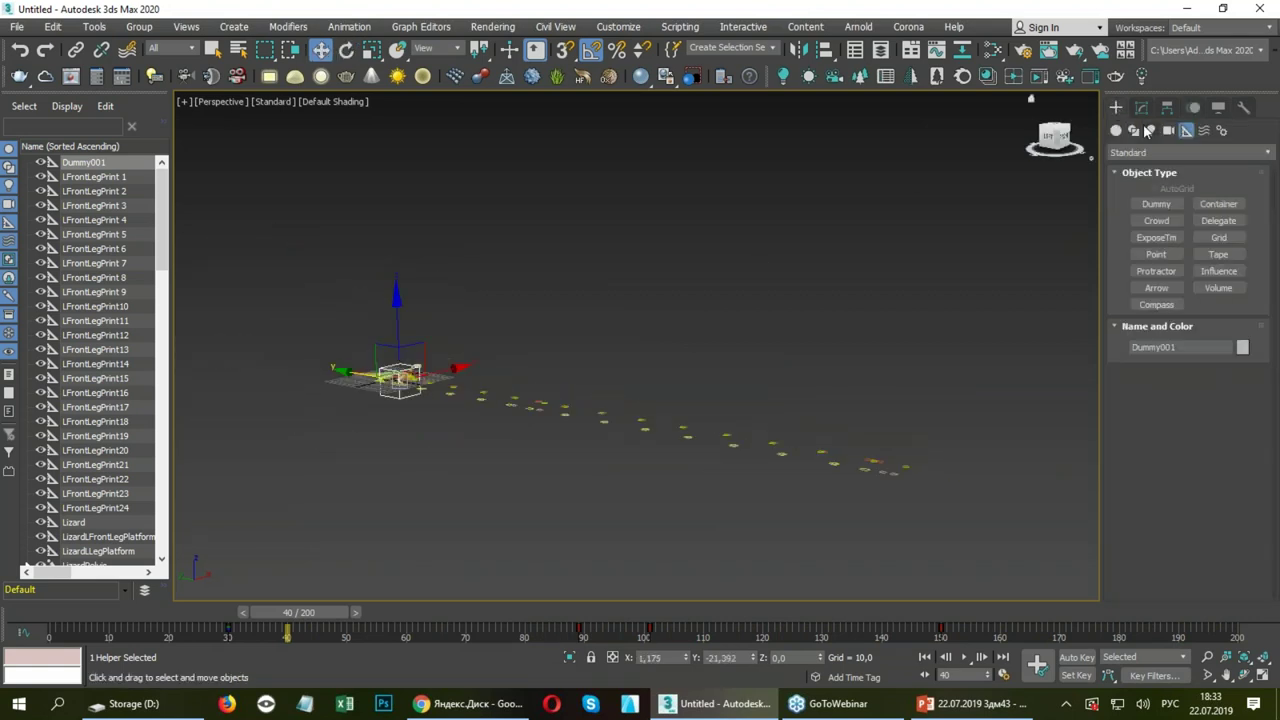
Draw a long Plane under the footprint trail and nudge it into place.
click(1116, 130)
click(1218, 271)
scroll(520, 357, down, 2)
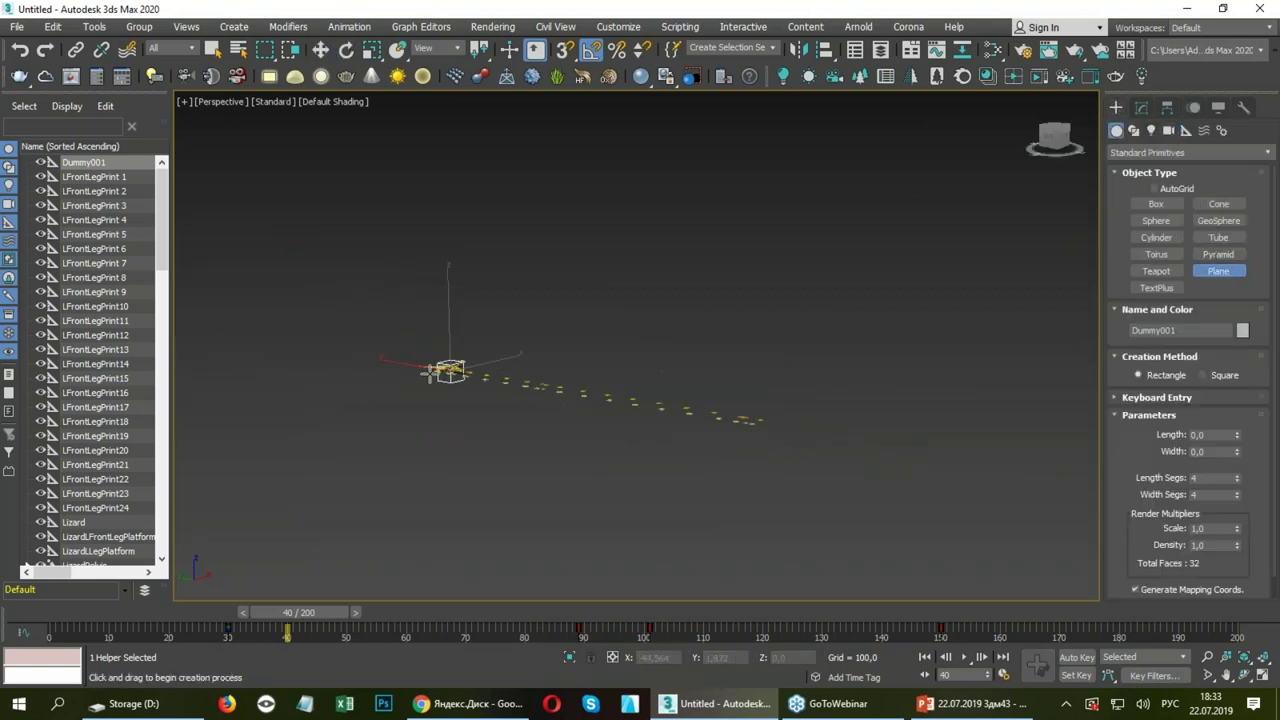
drag(434, 358, 811, 447)
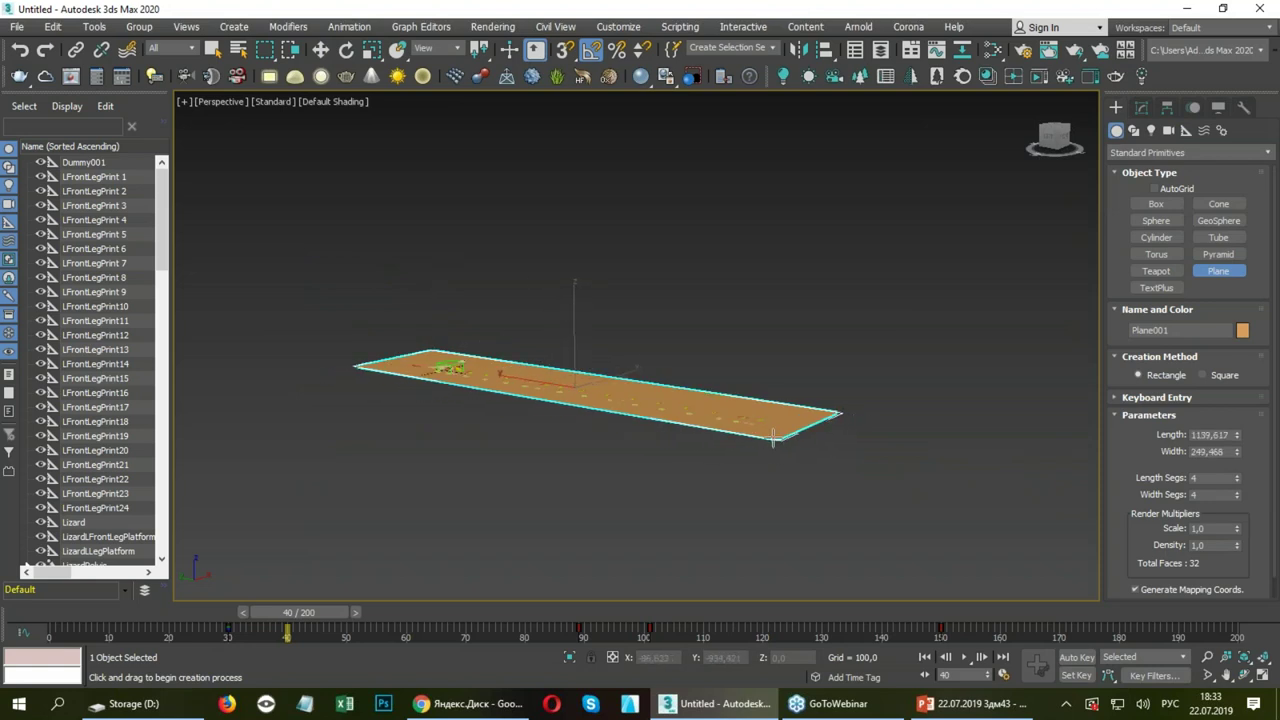
scroll(575, 377, up, 2)
key(w)
drag(583, 379, 577, 383)
Recolour the plane light yellow and show edged faces.
click(1242, 331)
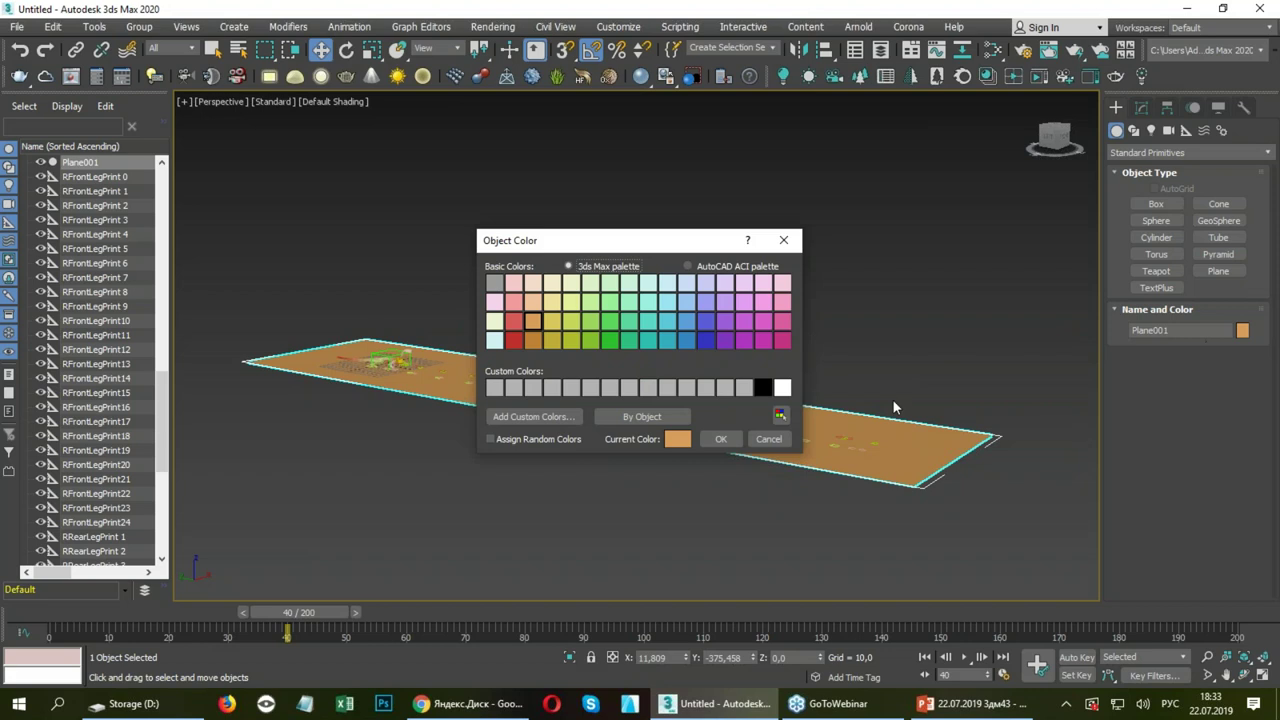
click(572, 303)
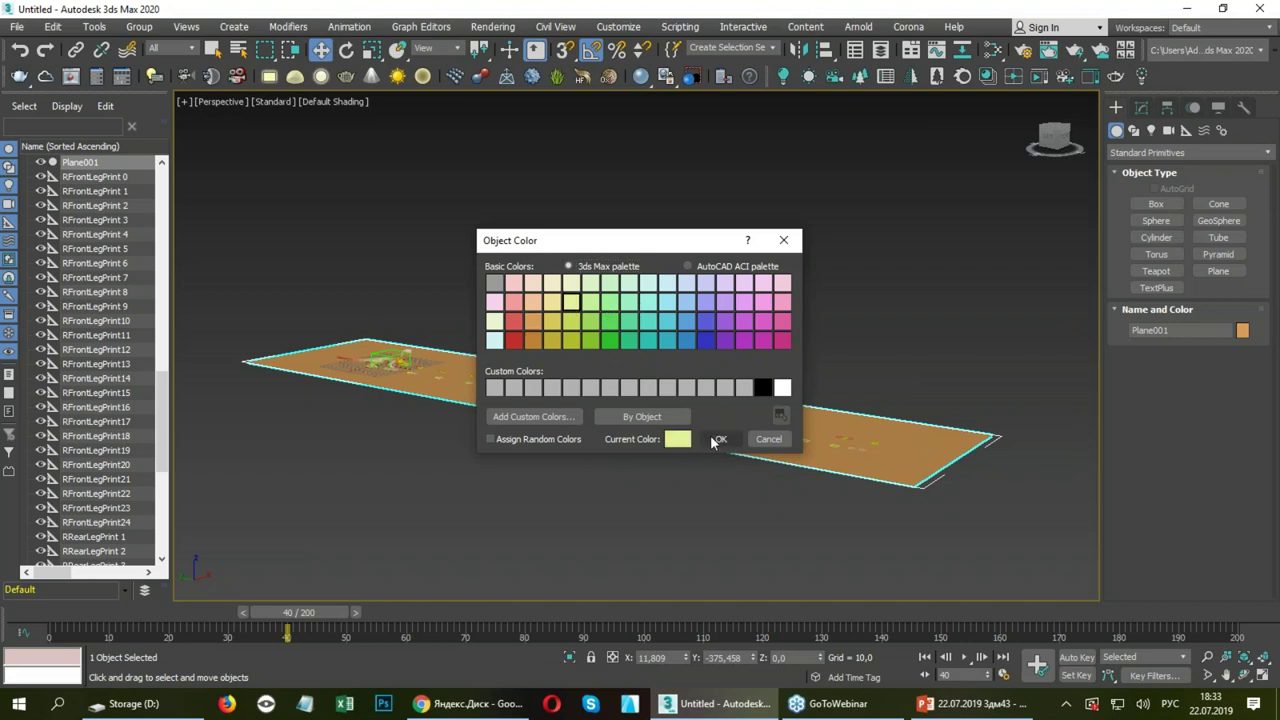
click(717, 440)
key(F4)
Give the plane 50 length and 10 width segments and add a Noise modifier.
click(1138, 109)
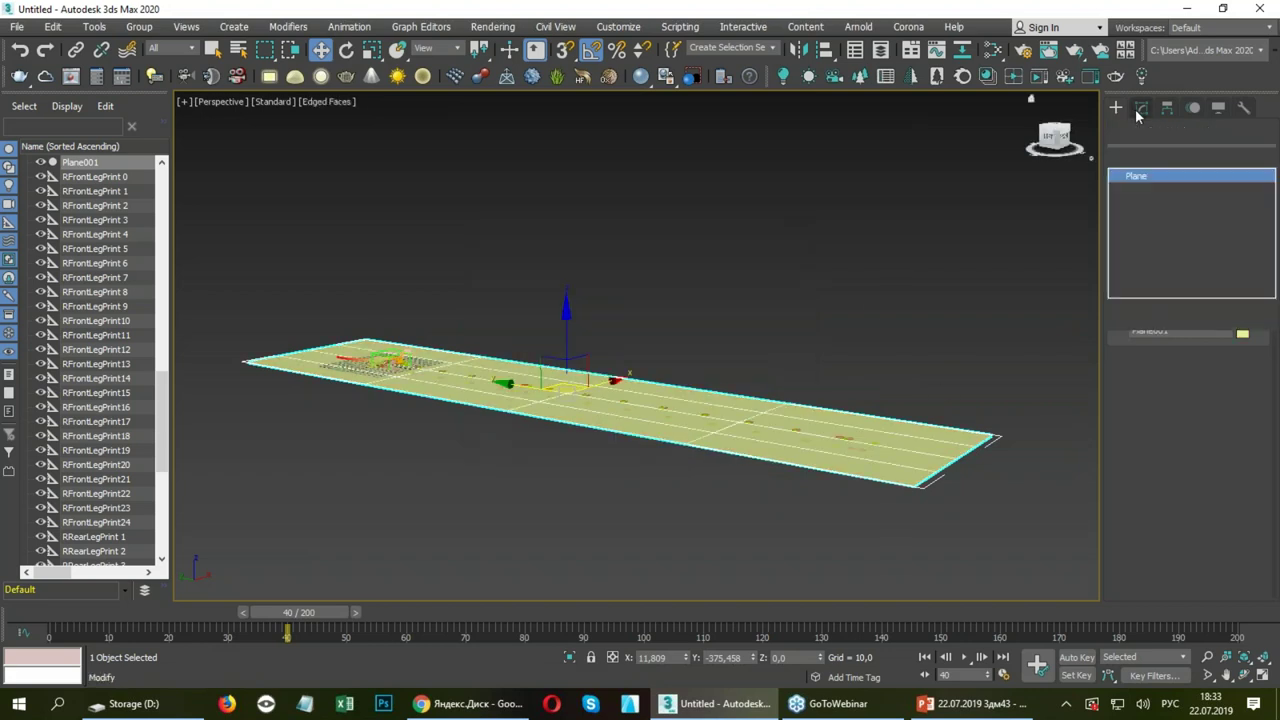
text(50)
key(Tab)
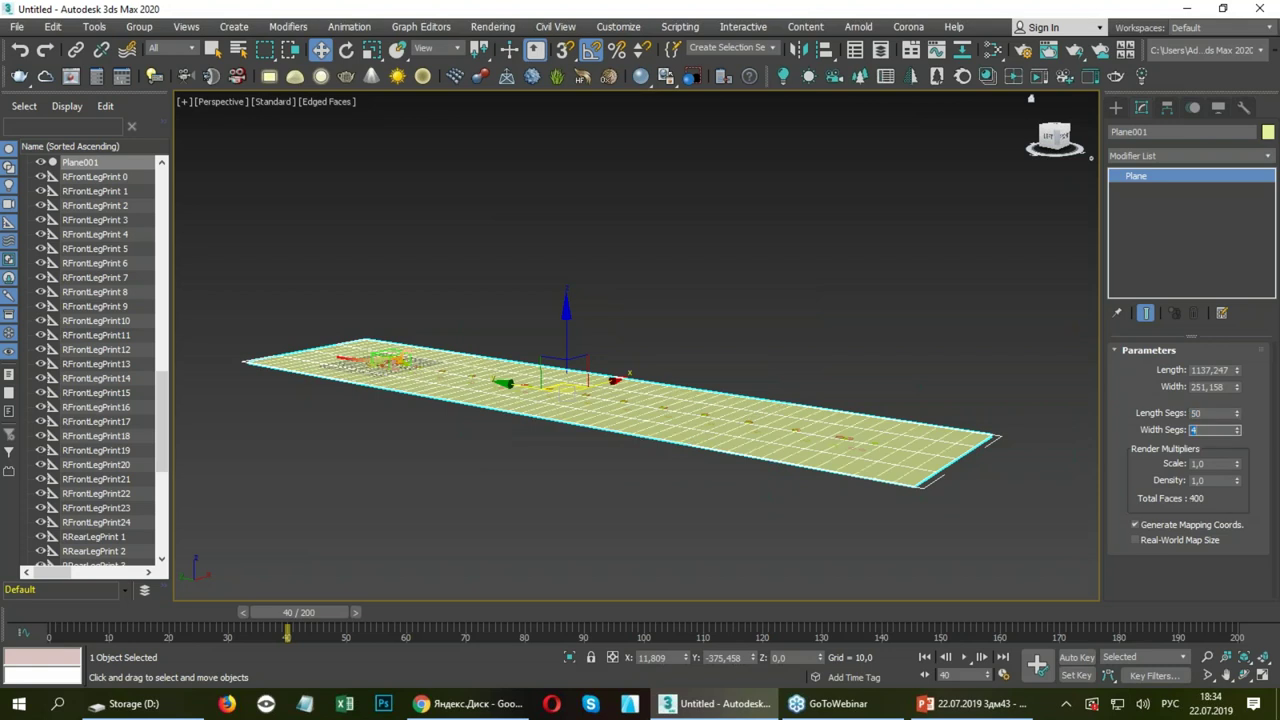
text(10)
key(Return)
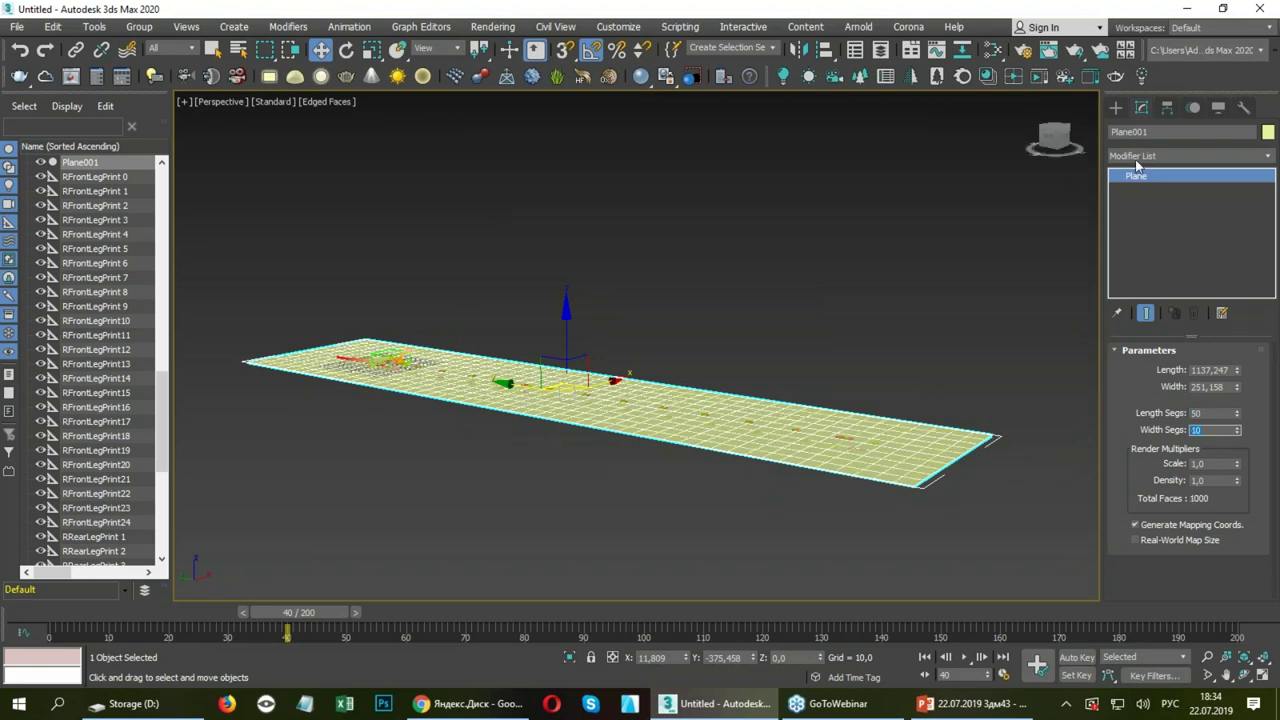
click(1155, 158)
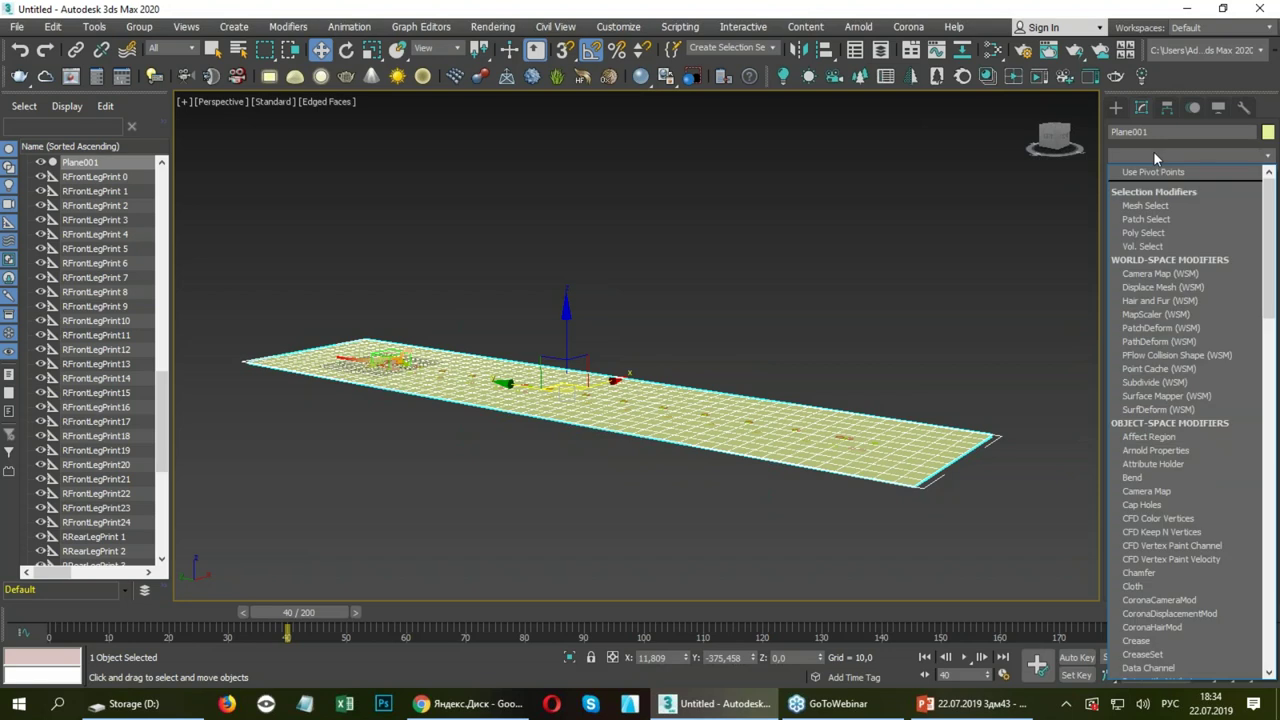
text(noise)
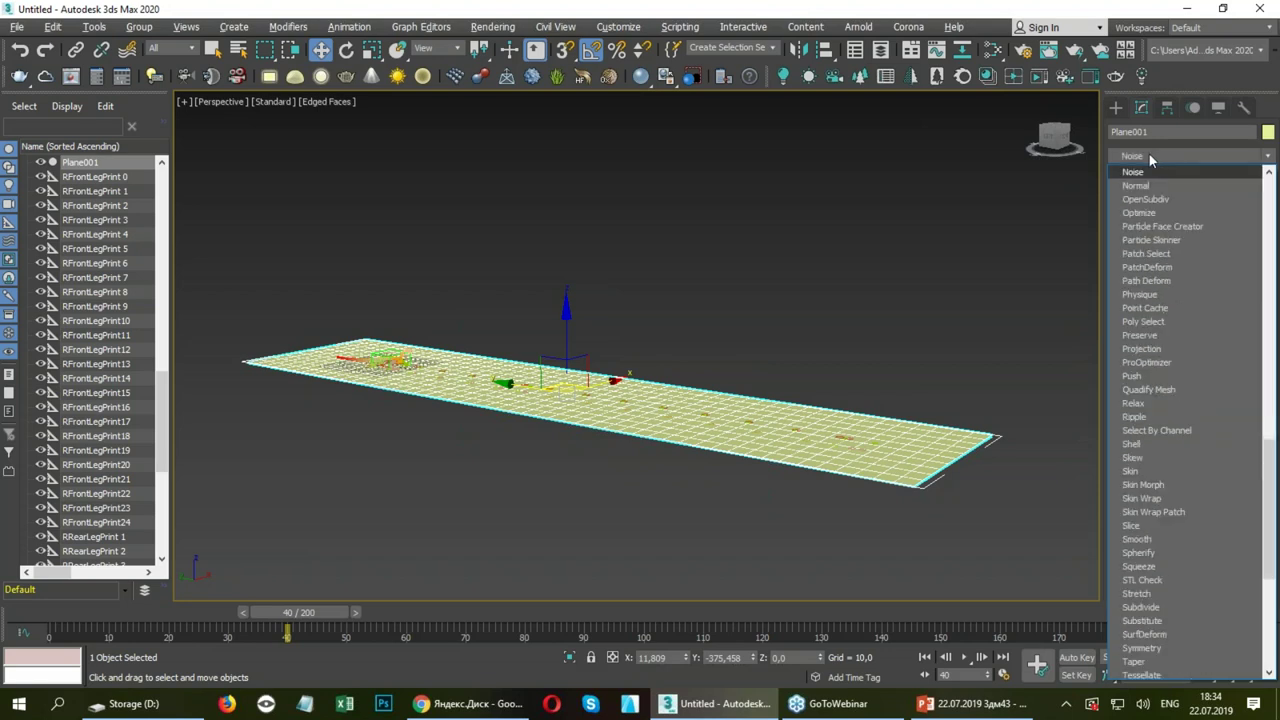
key(Return)
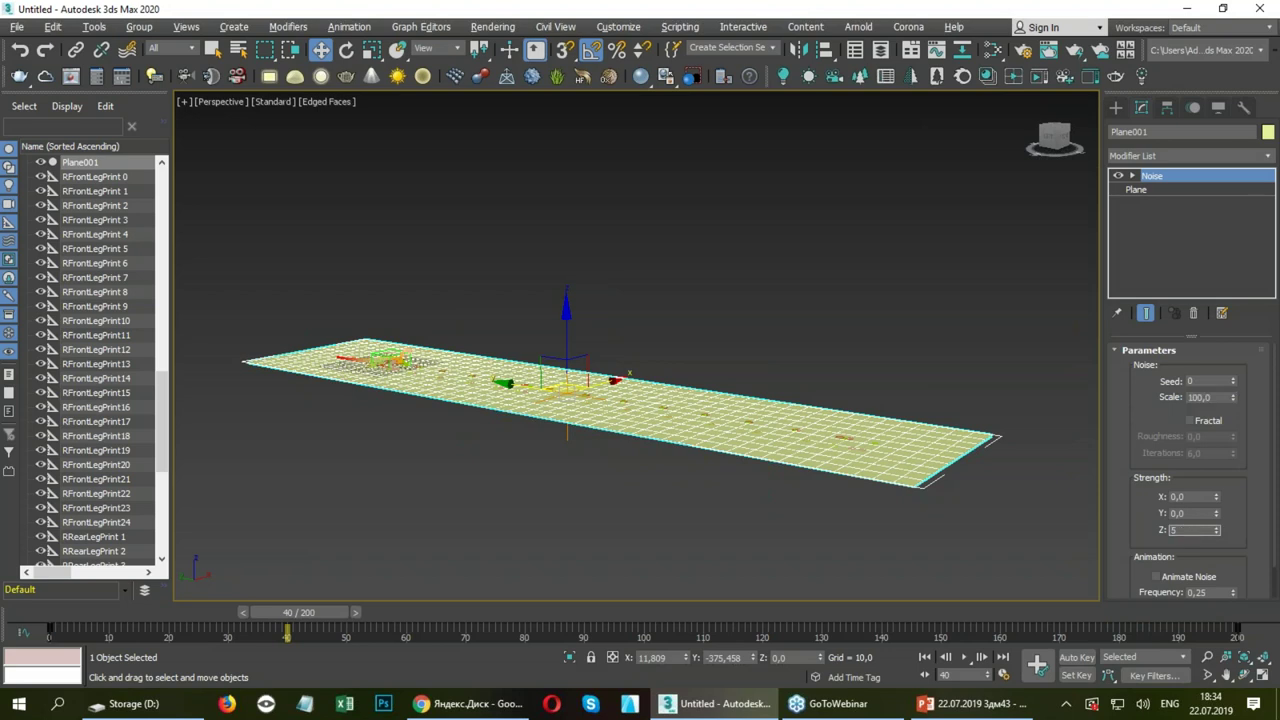
Set Noise Strength Z to 200, Scale to about 266 and Seed to 3.
text(0)
key(Return)
text(150)
key(Return)
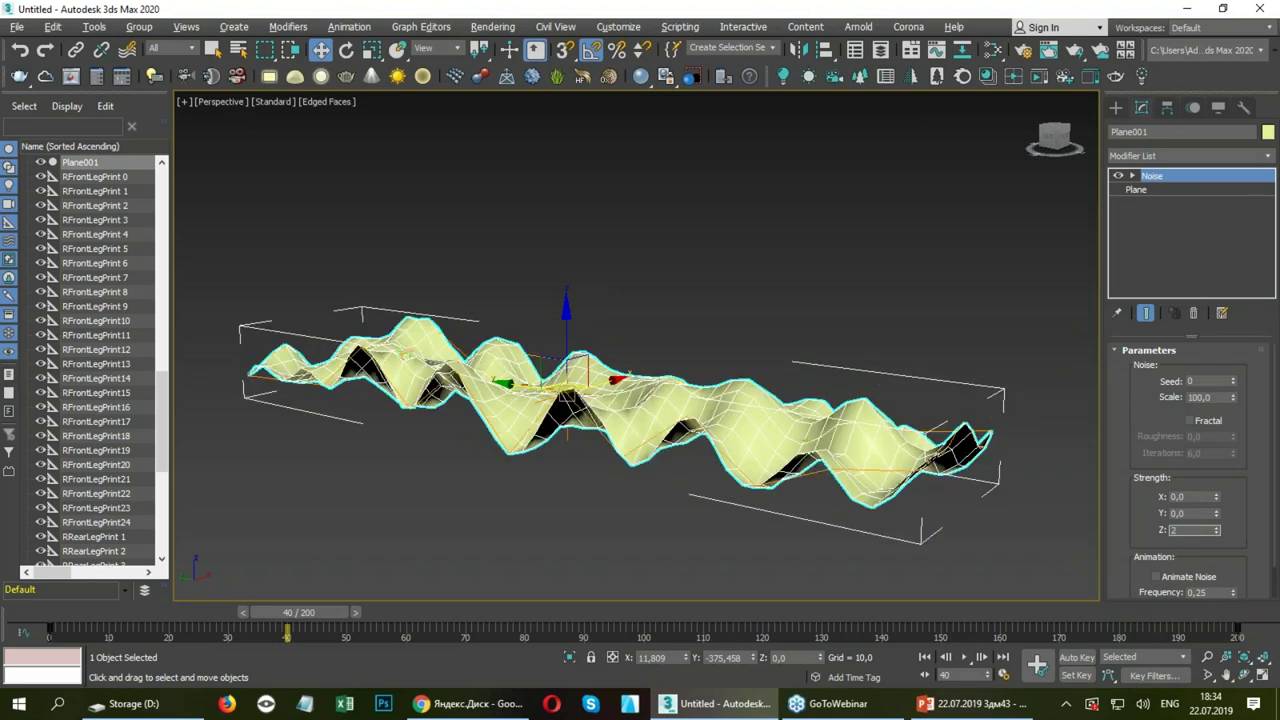
text(00)
key(Return)
drag(1234, 398, 1234, 262)
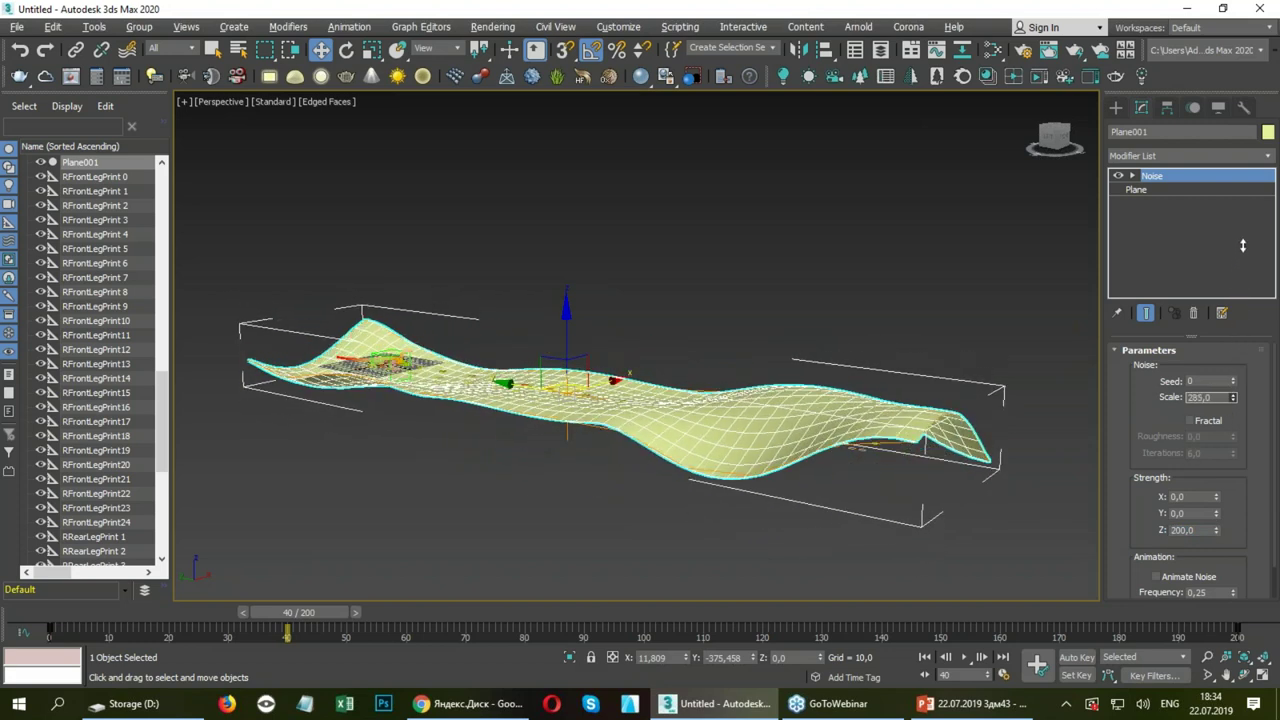
click(1233, 379)
click(1233, 379)
click(1233, 379)
Orbit and zoom around the plane to inspect the rolling hills.
mouse_move(829, 386)
alt+middle_down()
mouse_move(744, 448)
mouse_move(443, 388)
mouse_move(605, 371)
alt+middle_up()
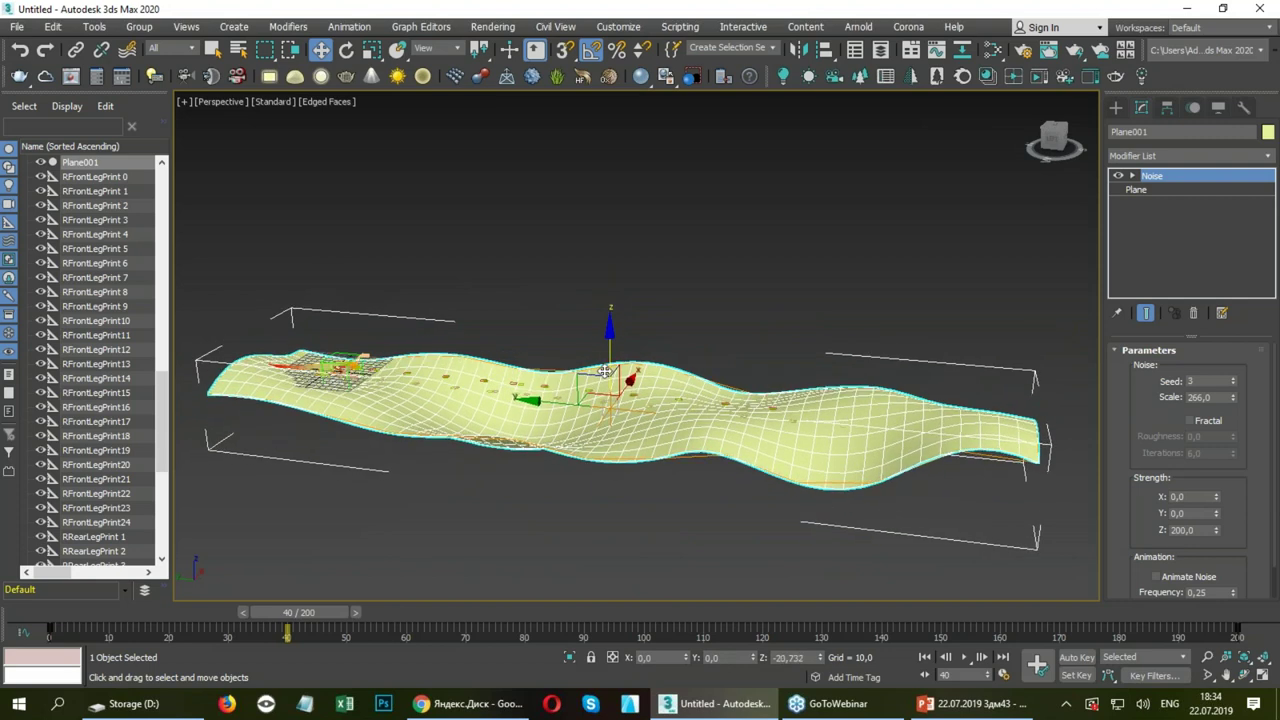
scroll(378, 365, up, 3)
scroll(360, 358, up, 4)
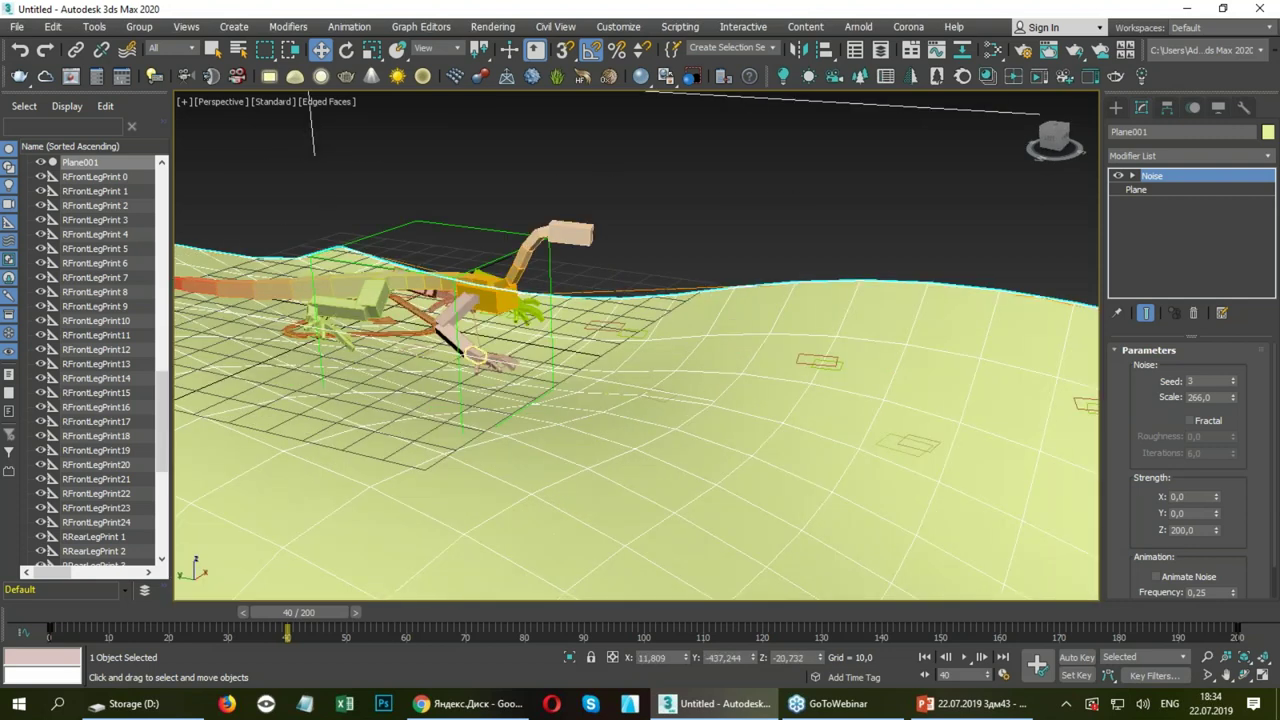
scroll(446, 329, down, 5)
mouse_move(446, 329)
alt+middle_down()
mouse_move(737, 350)
mouse_move(574, 346)
alt+middle_up()
scroll(574, 346, down, 3)
scroll(574, 346, down, 2)
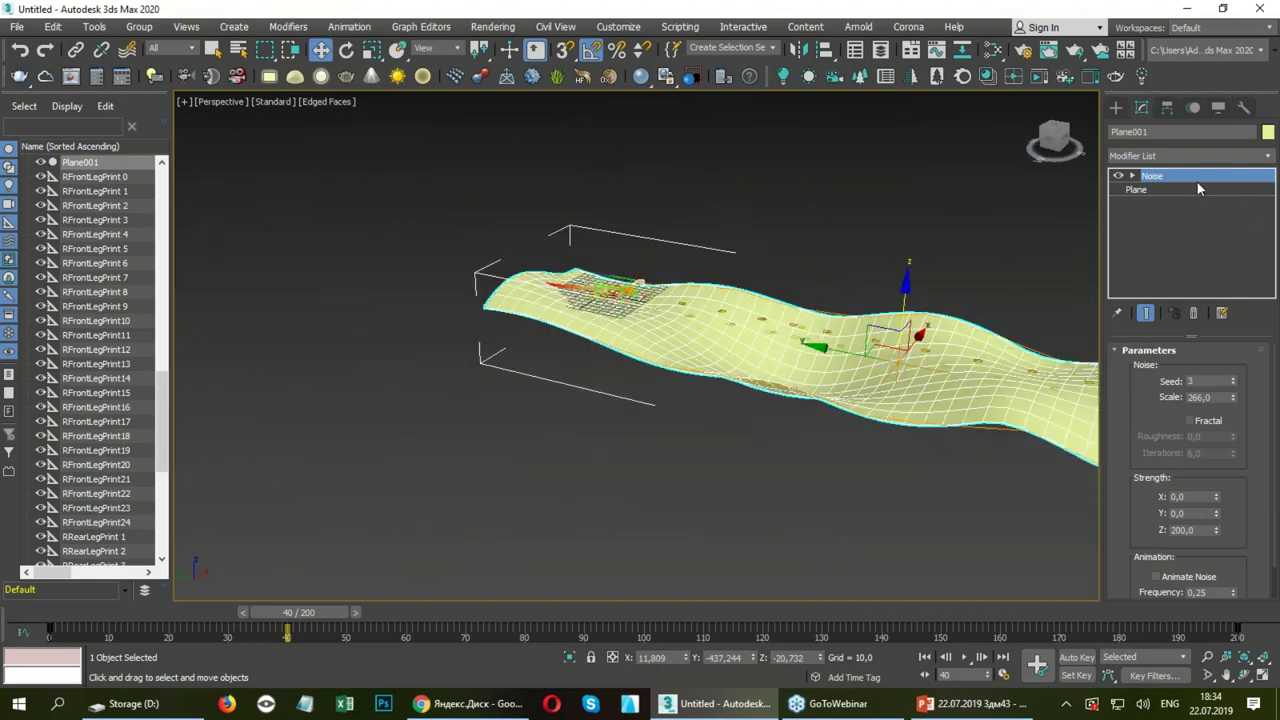
Add a Mesh Select modifier beneath Noise on Plane001 and select the plane's far vertices.
click(1174, 189)
click(1174, 156)
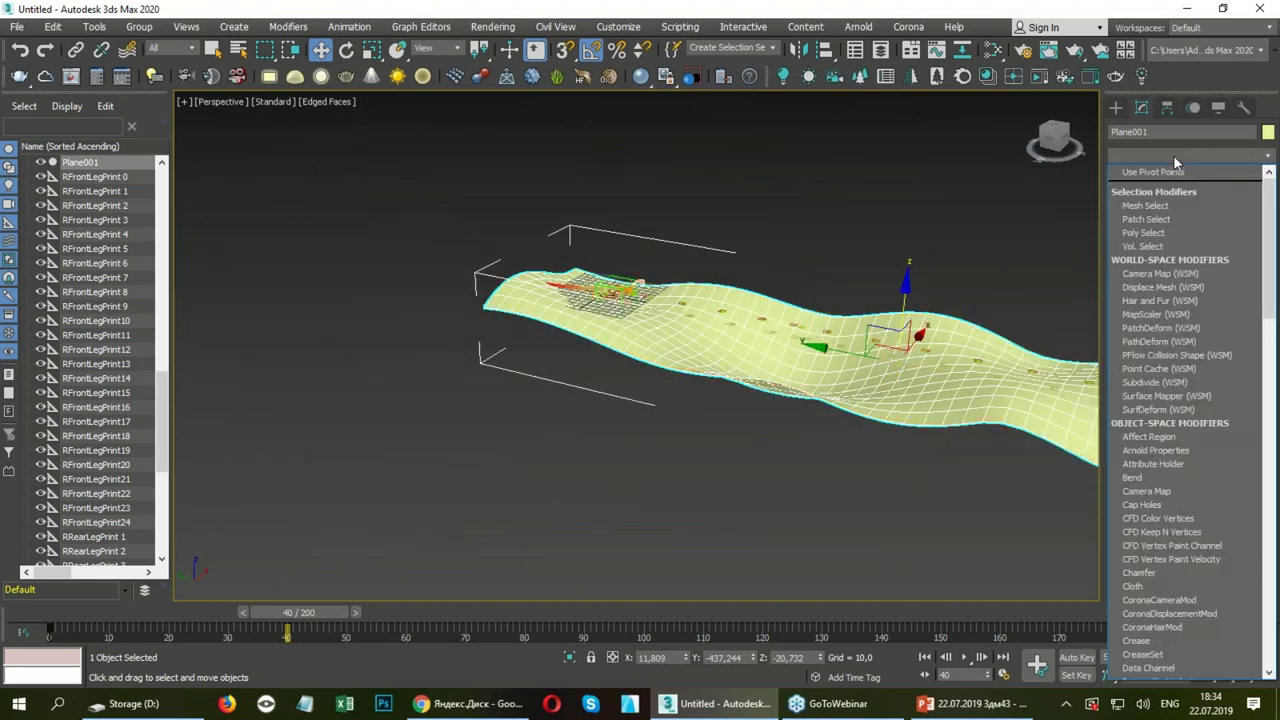
key(m)
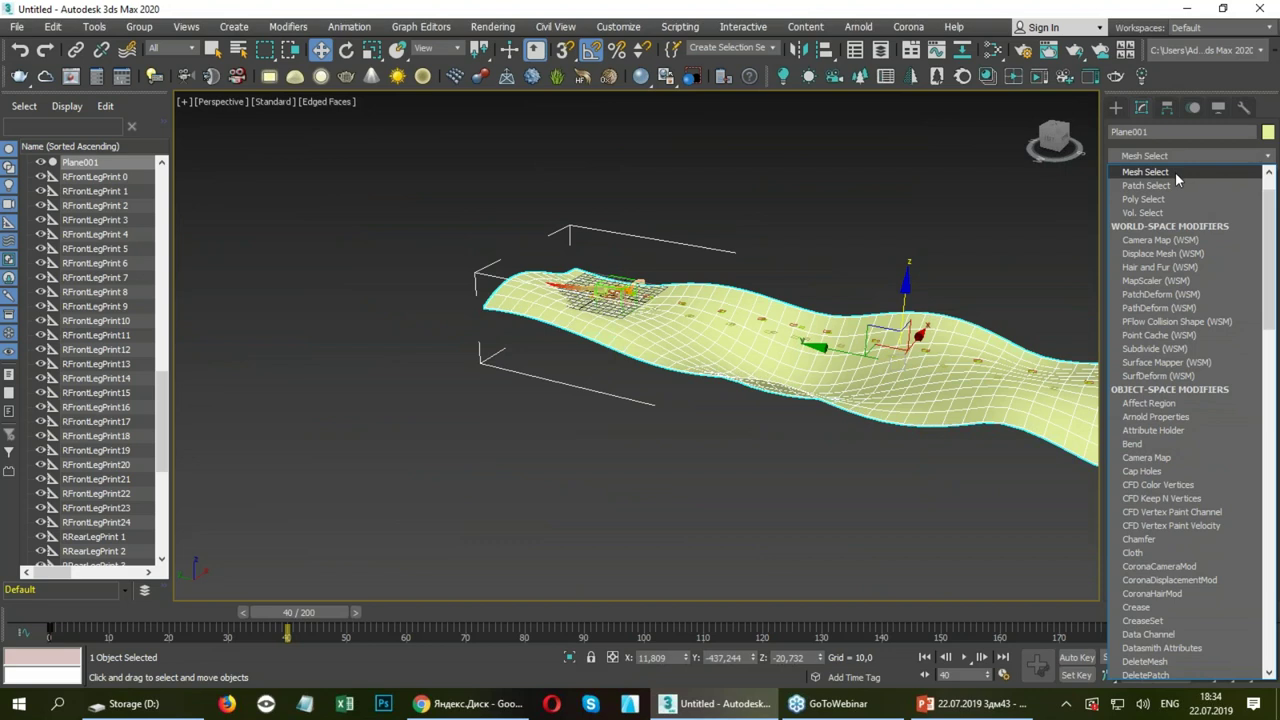
click(1175, 172)
click(1132, 189)
click(1162, 203)
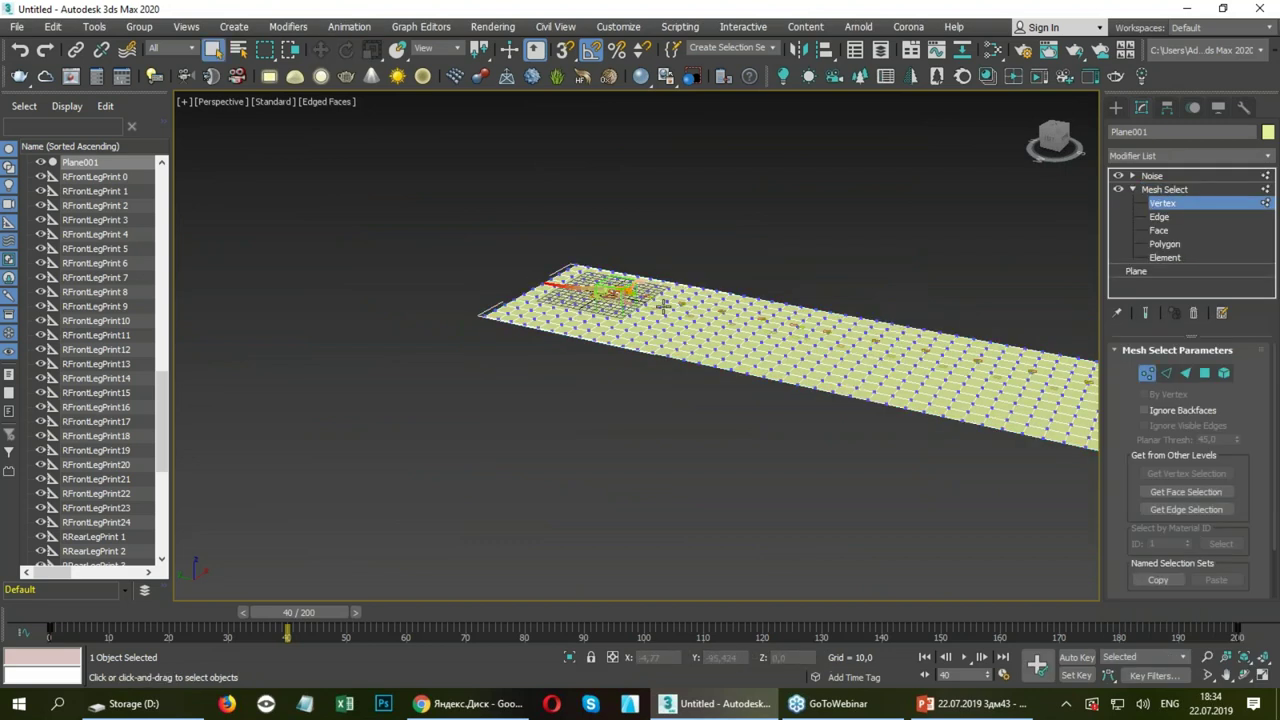
middle_drag(720, 230, 627, 261)
scroll(610, 258, down, 5)
drag(805, 260, 630, 300)
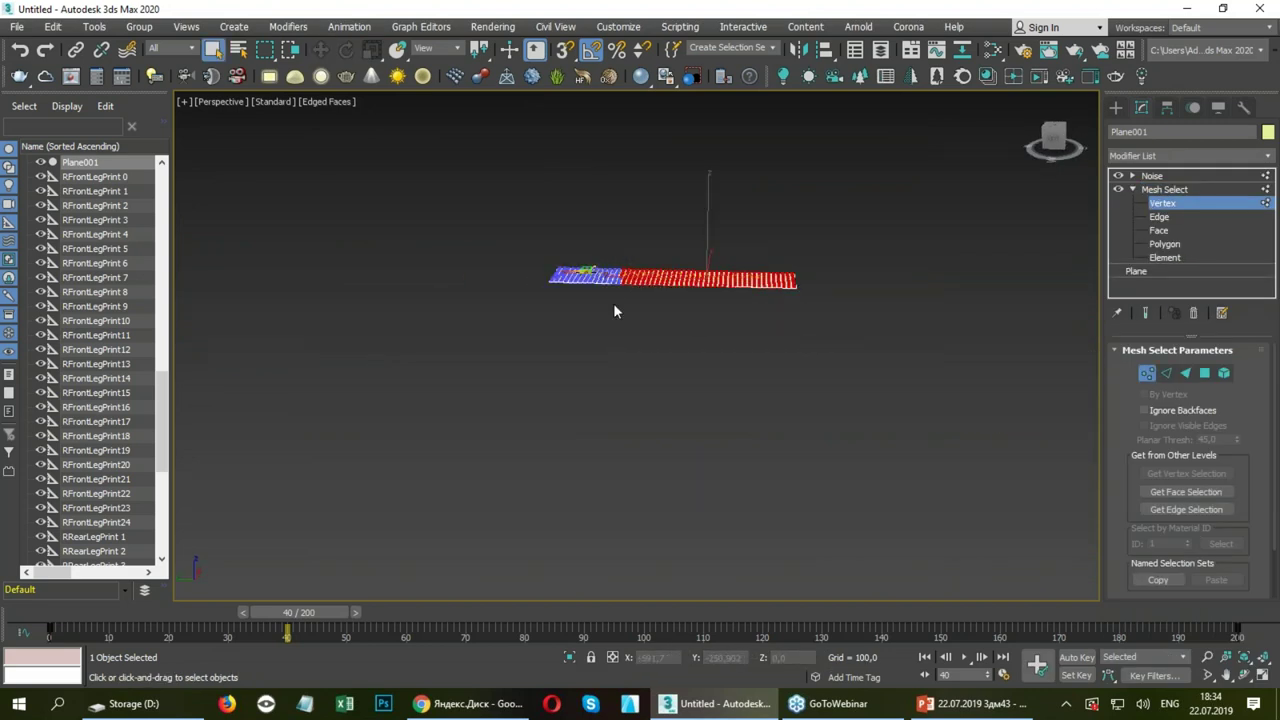
scroll(640, 302, up, 5)
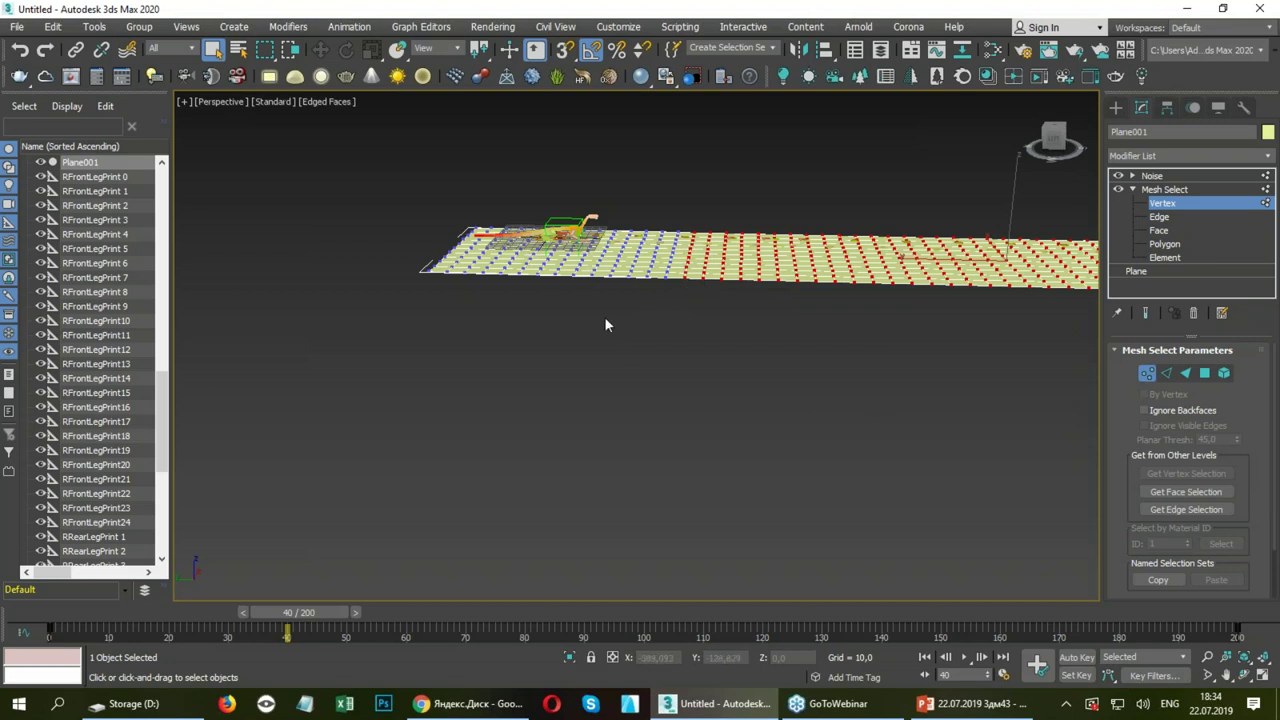
scroll(575, 257, up, 4)
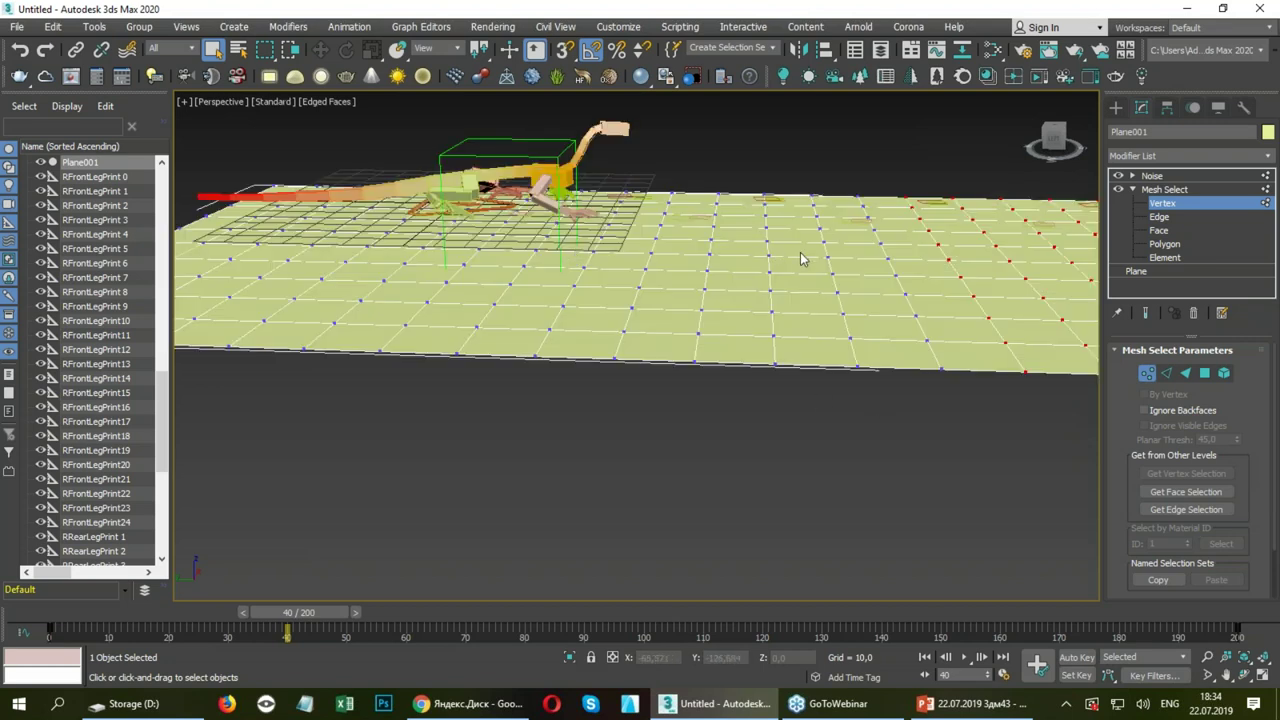
scroll(800, 258, down, 3)
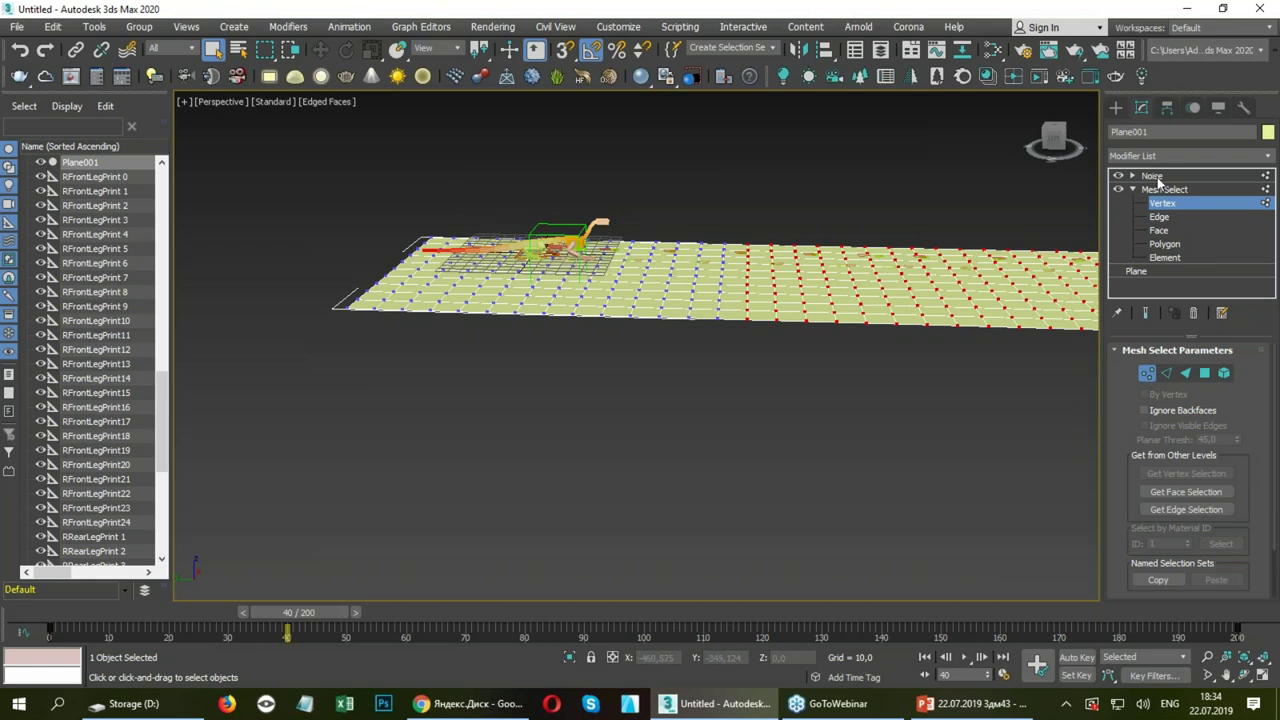
scroll(1129, 344, down, 2)
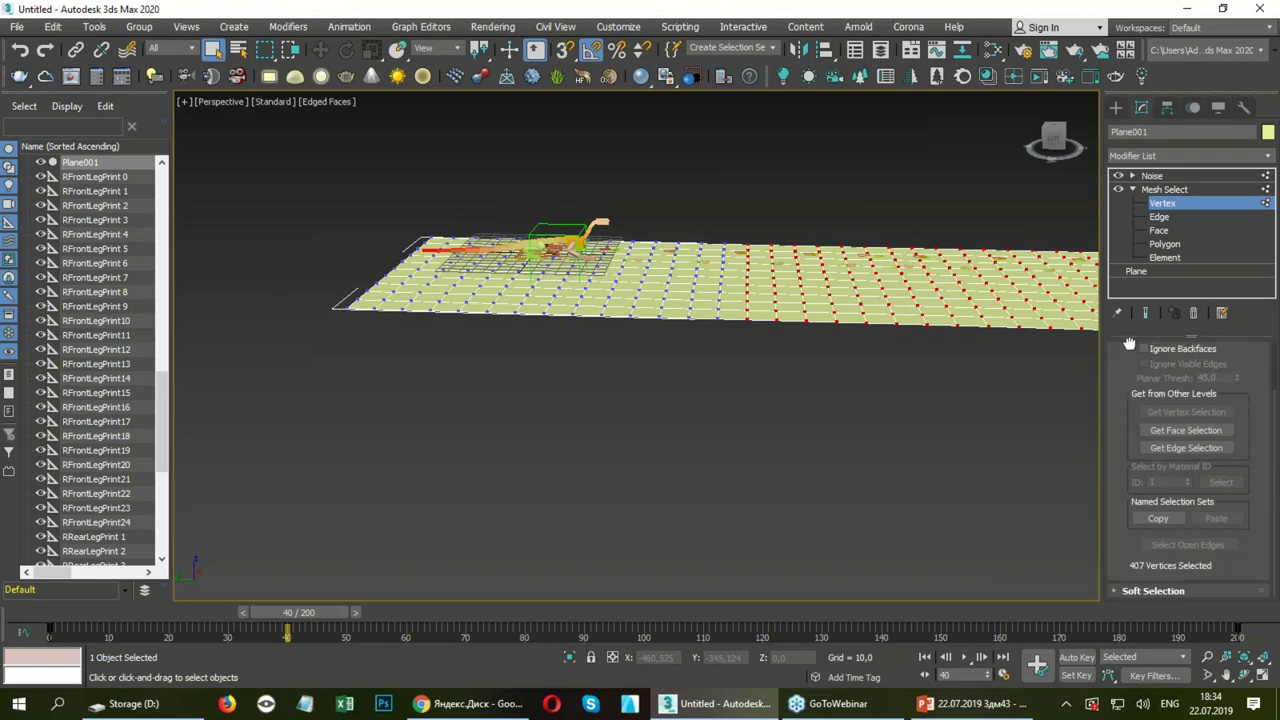
Enable Soft Selection and raise Falloff to about 154 so the noise blends smoothly.
click(1128, 591)
click(1141, 420)
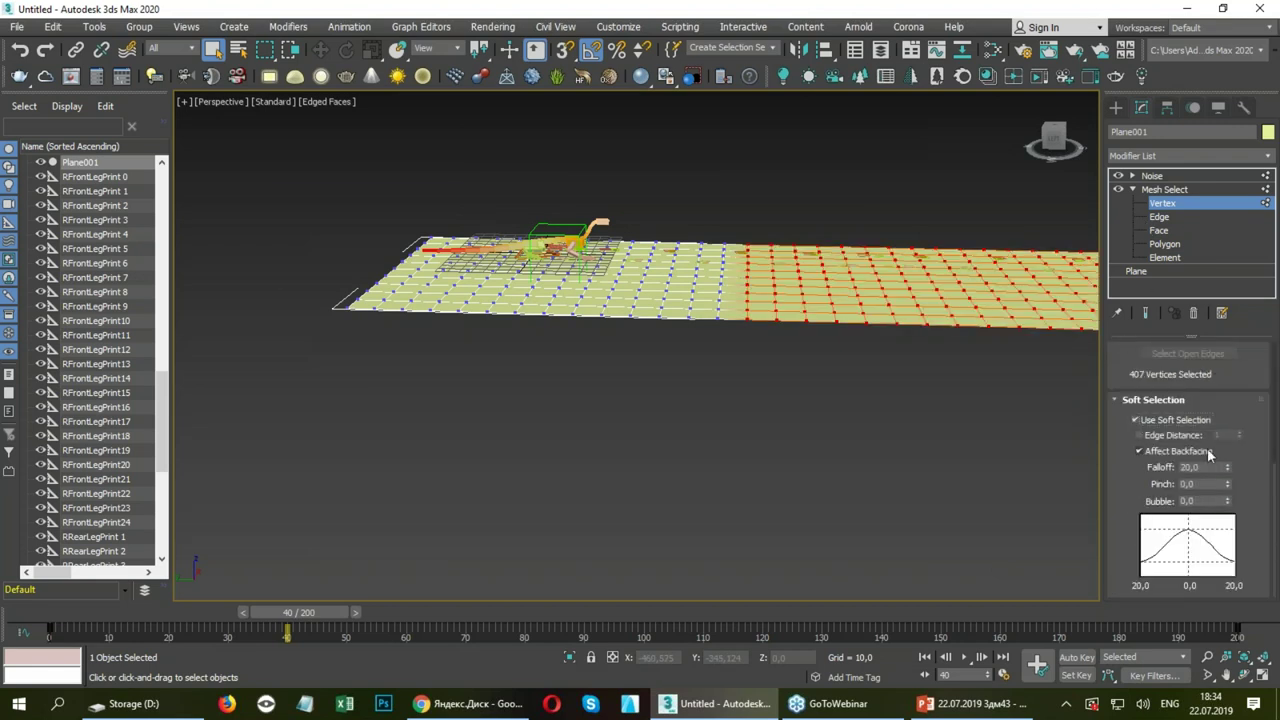
drag(1227, 467, 1228, 281)
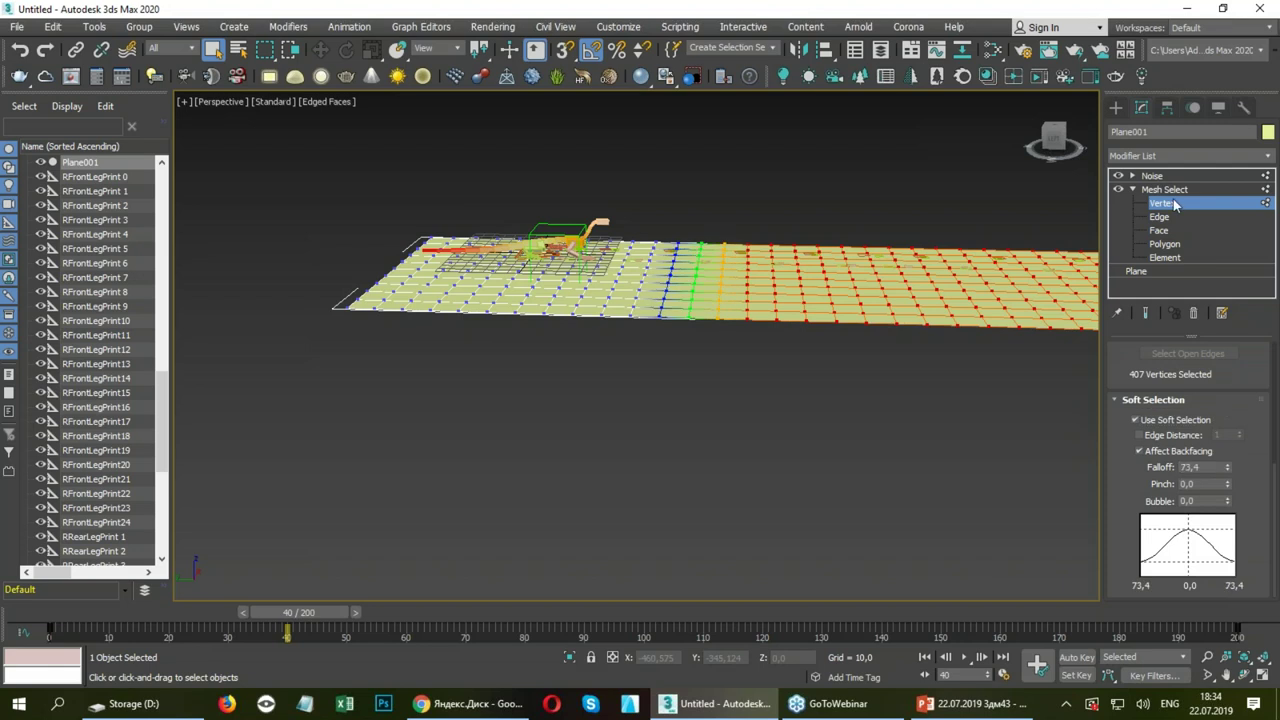
click(1160, 176)
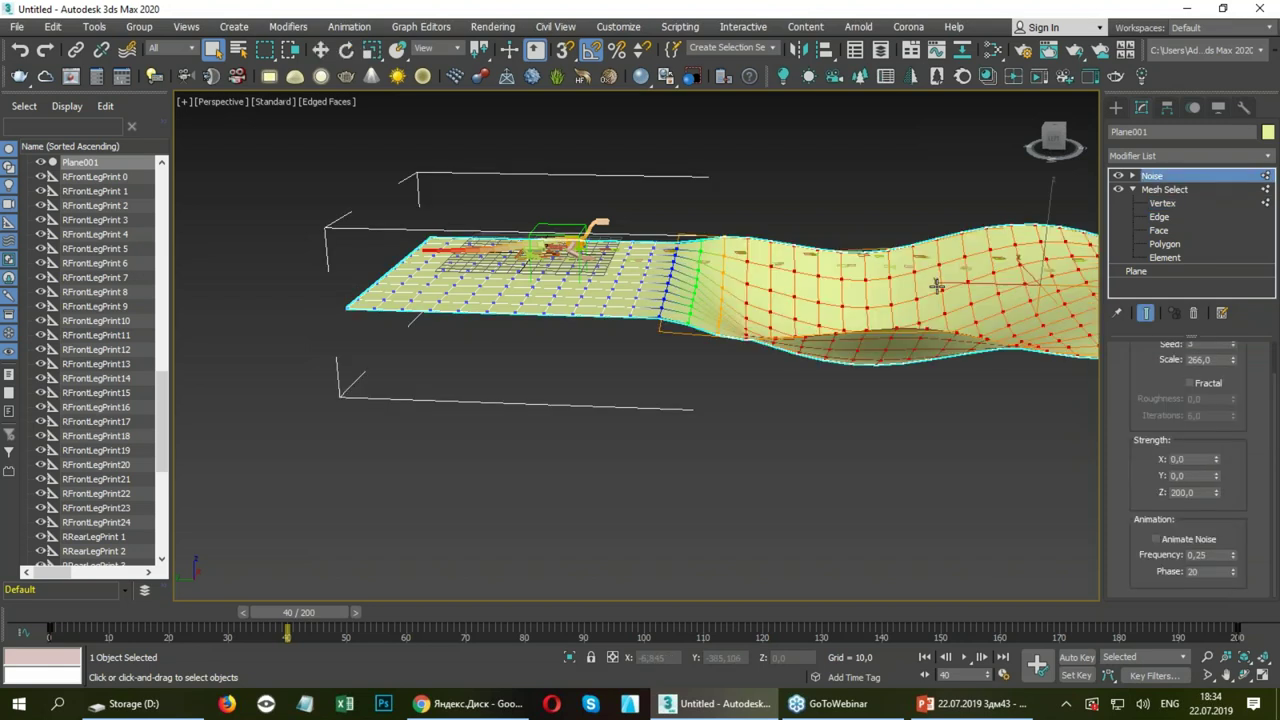
click(1197, 202)
scroll(1240, 380, down, 3)
scroll(1230, 465, down, 2)
drag(1228, 467, 1228, 440)
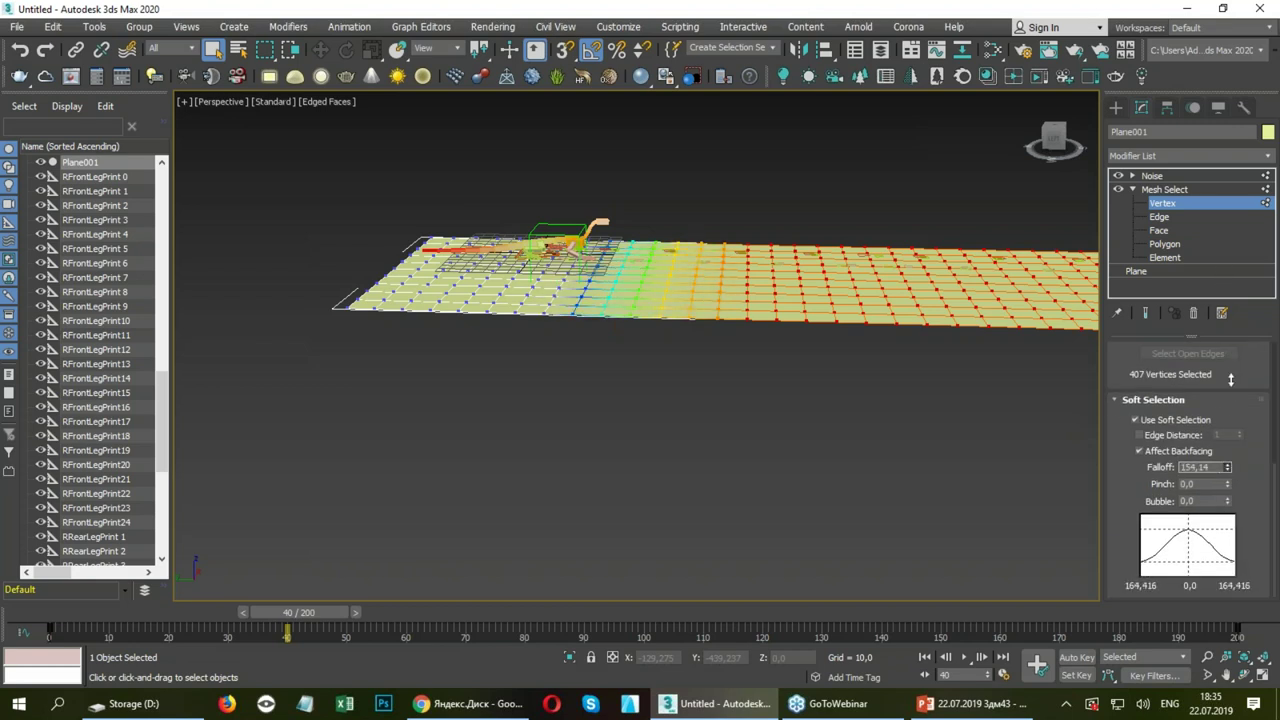
click(1165, 203)
click(1152, 175)
Orbit to inspect the terrain, flat under the lizard, then deselect the plane.
alt+middle_drag(760, 330, 501, 322)
middle_drag(655, 350, 776, 207)
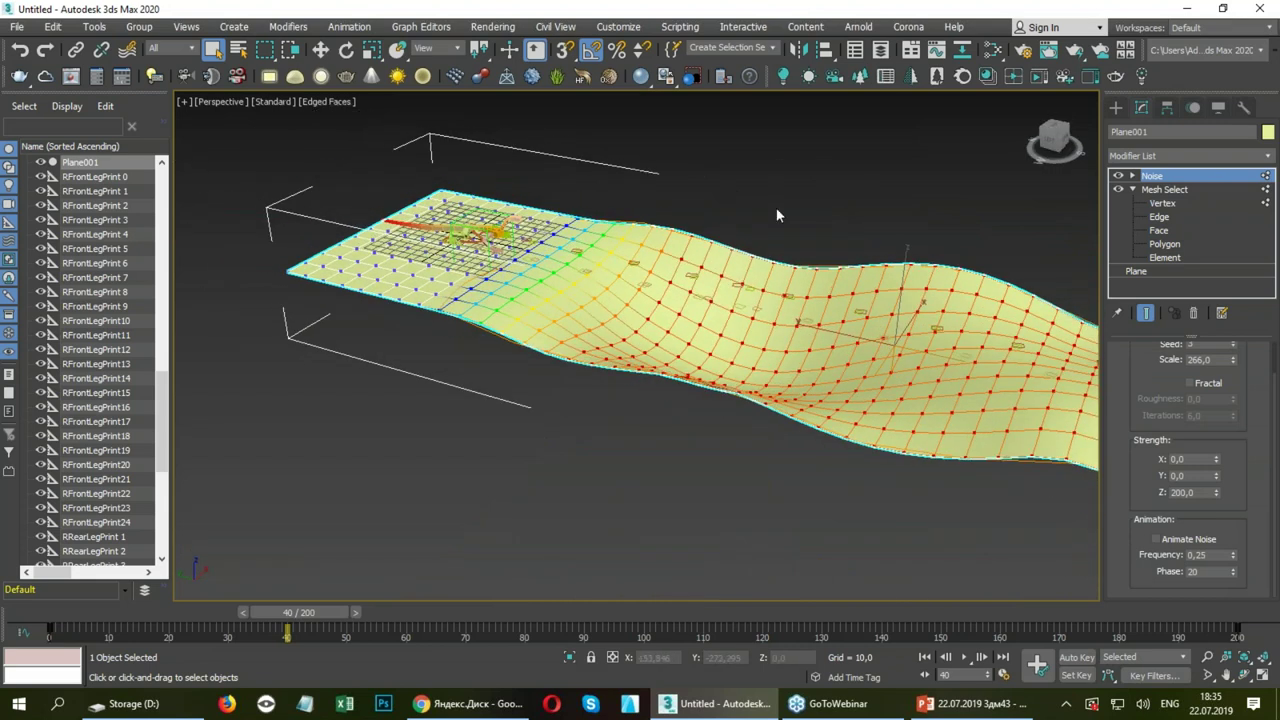
click(747, 209)
scroll(747, 209, up, 2)
scroll(480, 243, up, 2)
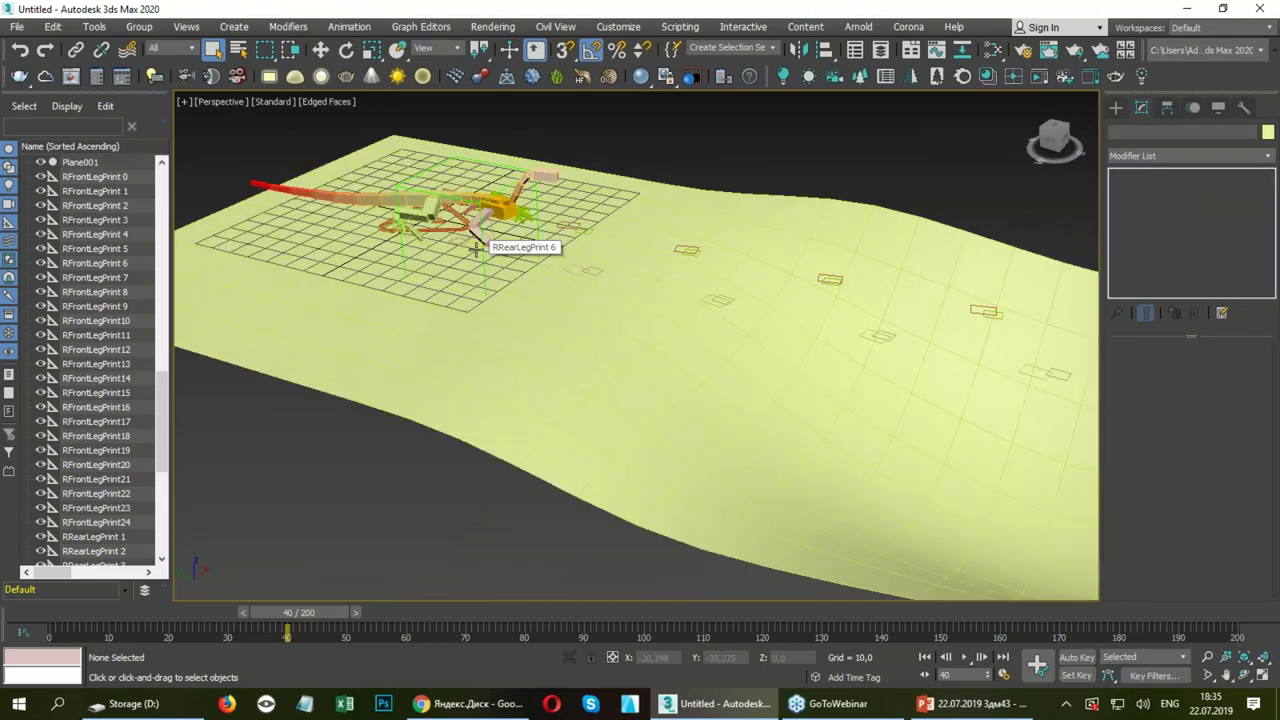
Select the lizard's ribcage hub and open the CATMotion editor from the Motion panel.
click(472, 232)
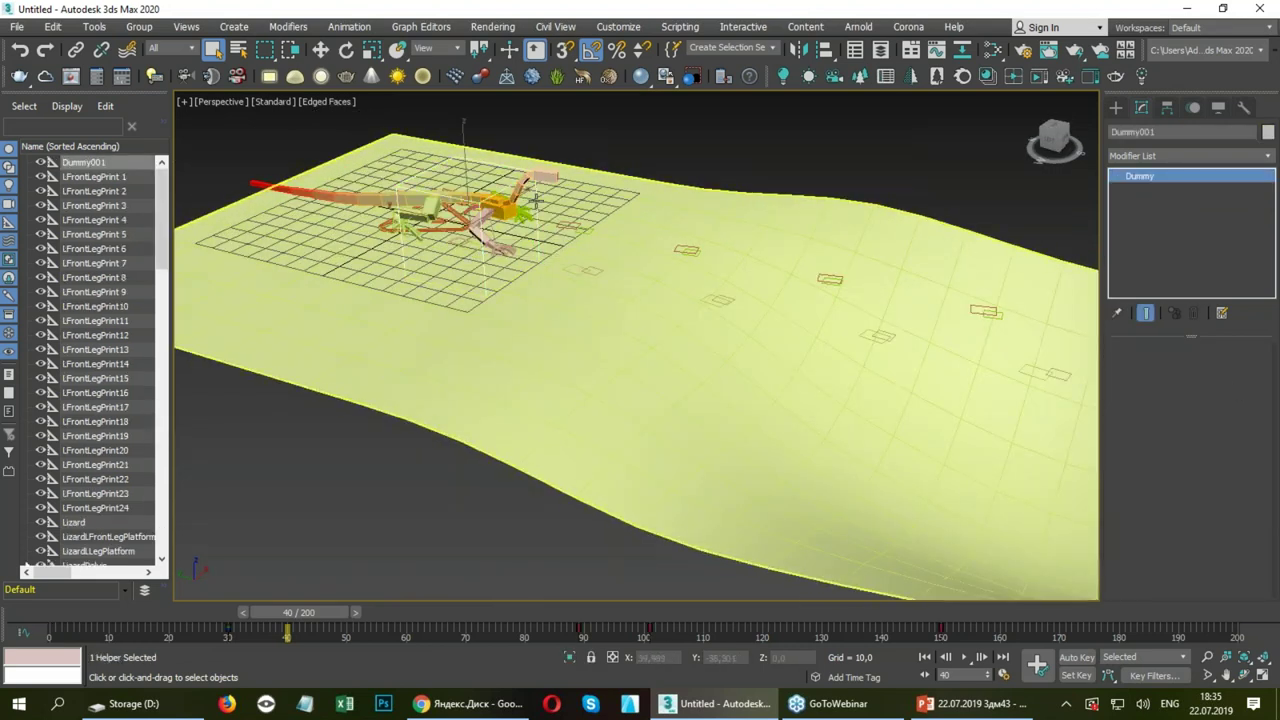
click(492, 212)
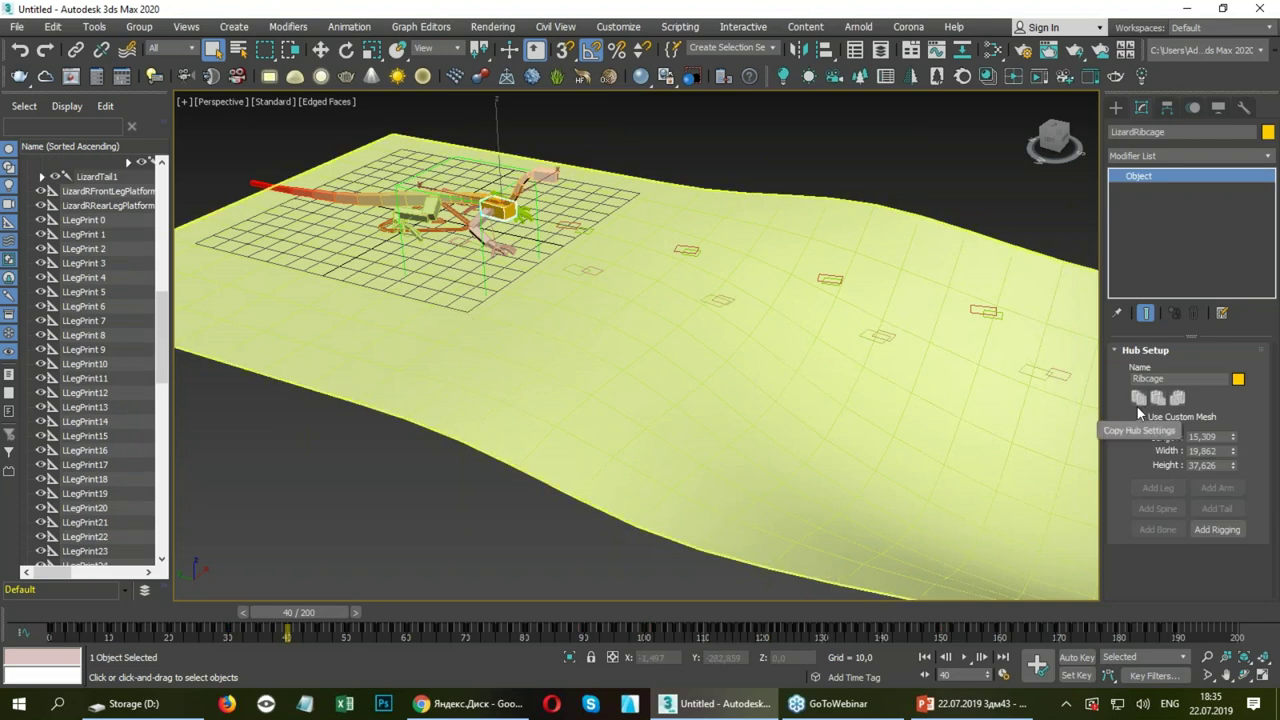
click(1193, 107)
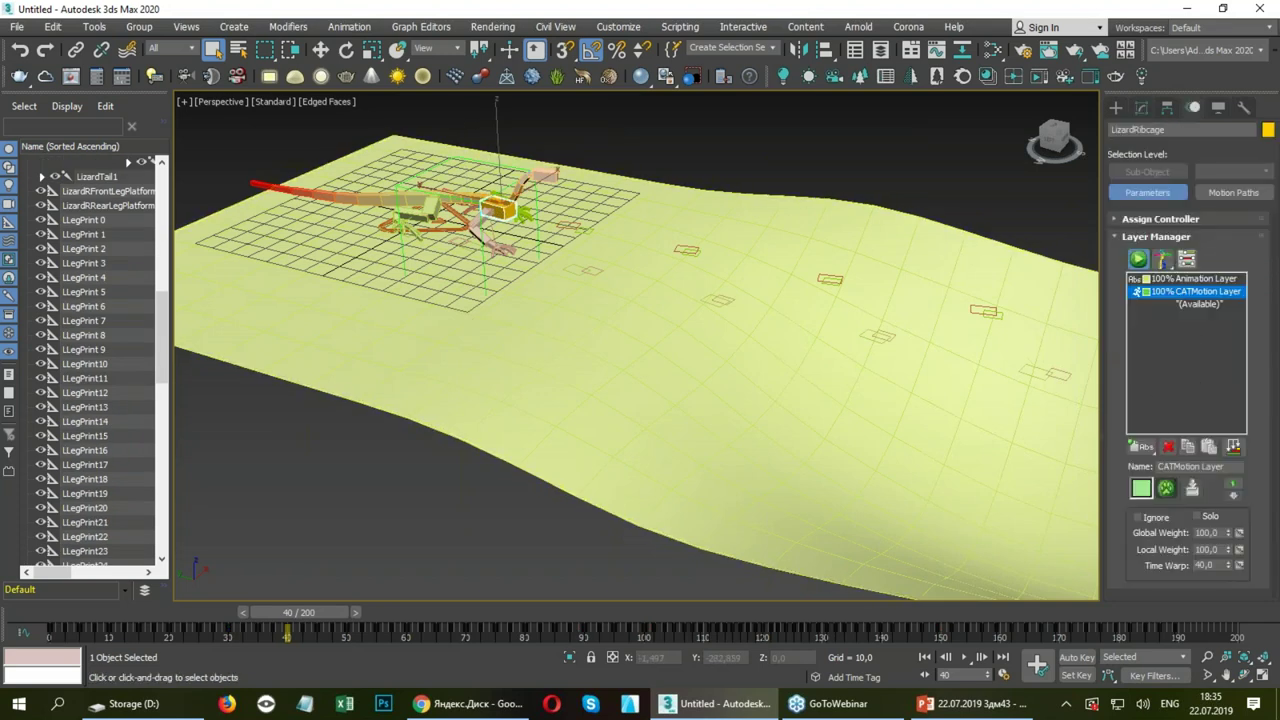
click(1166, 487)
drag(520, 242, 348, 172)
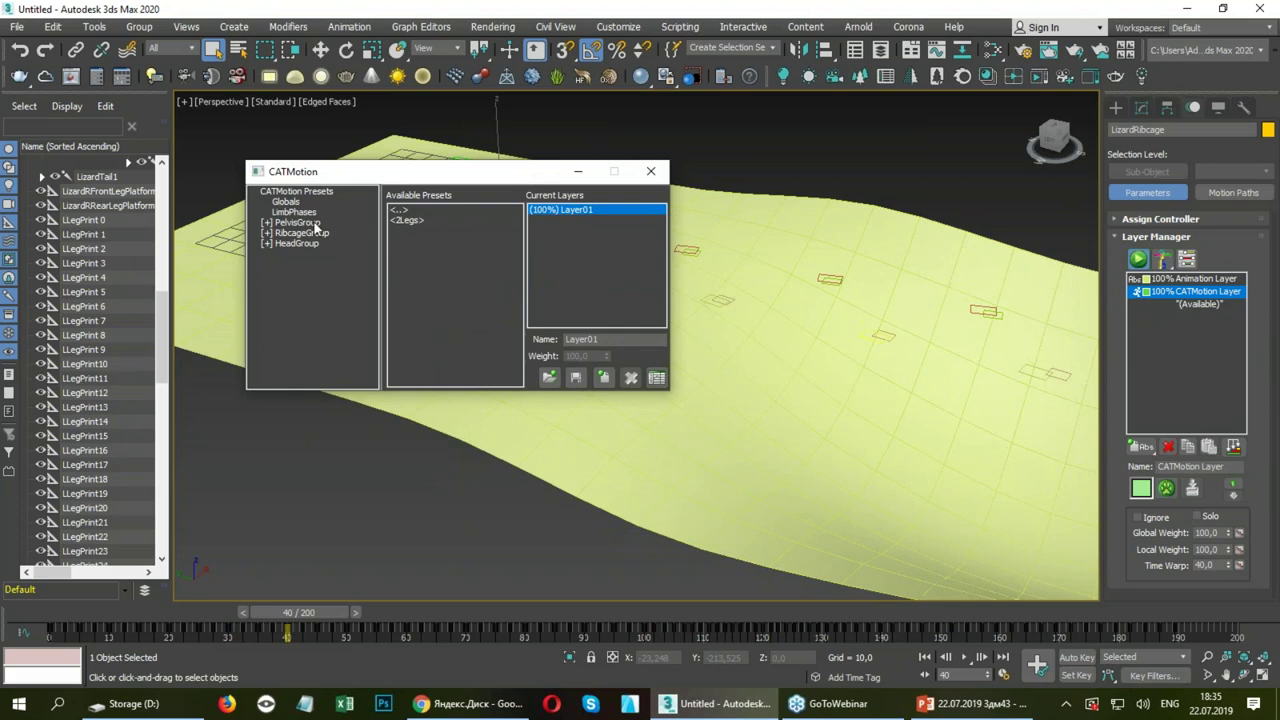
In LimbPhases, pick Plane001 as the footprints' ground, then close CATMotion.
click(294, 212)
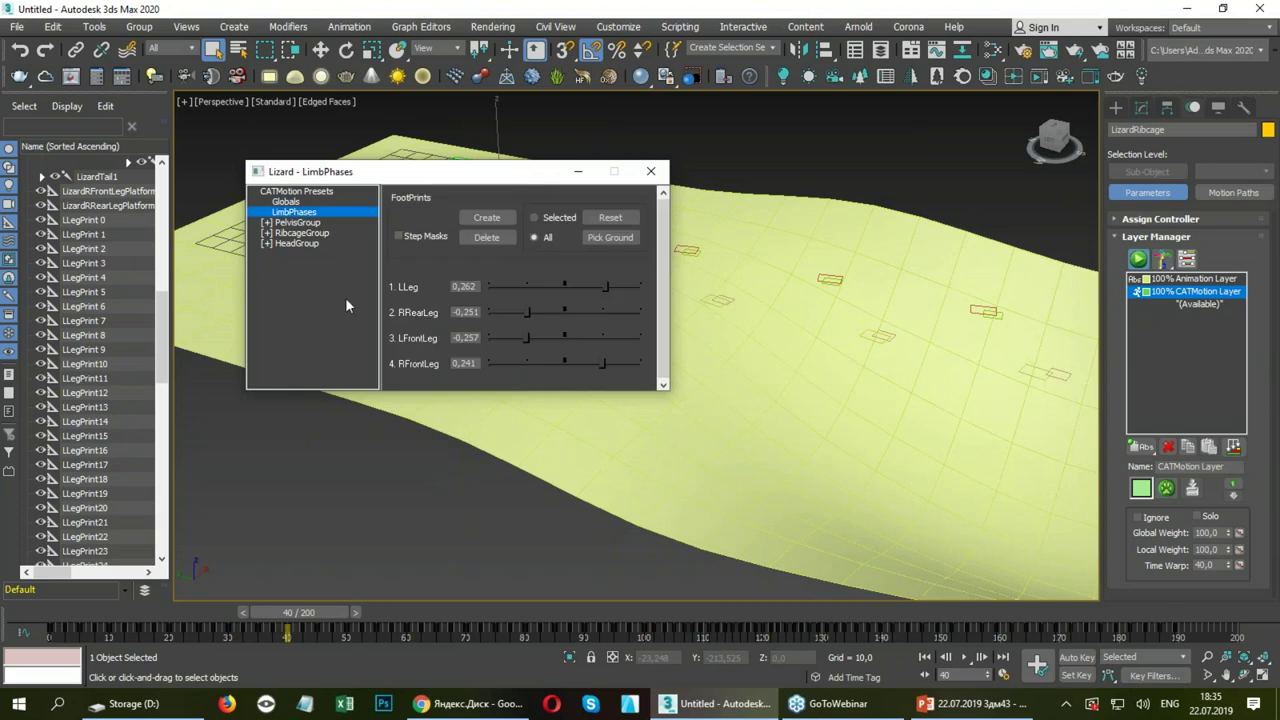
click(605, 238)
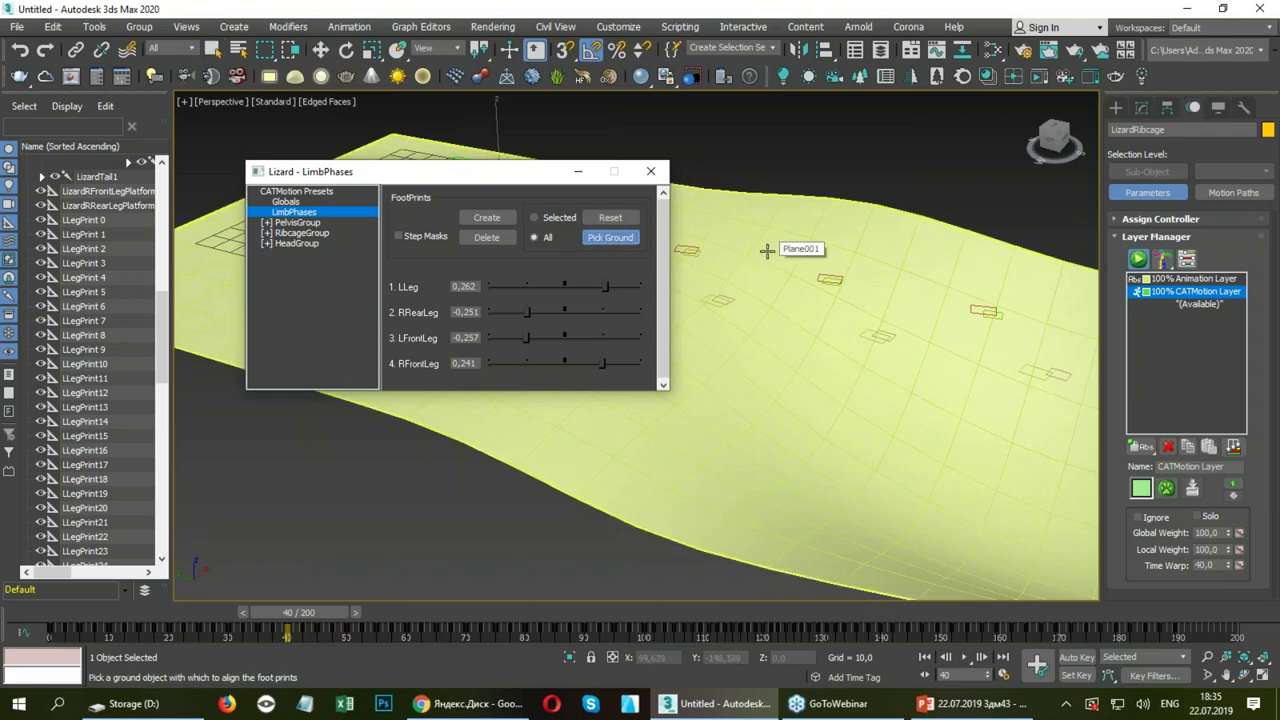
scroll(850, 288, up, 5)
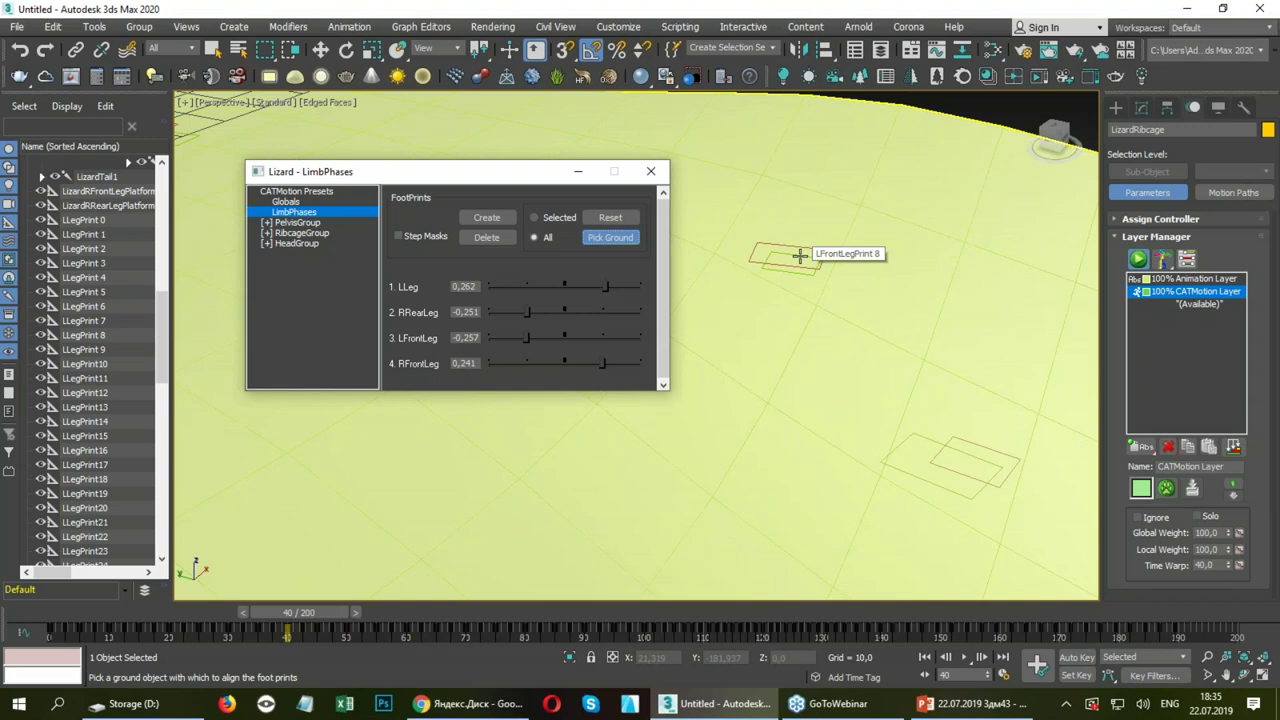
click(780, 257)
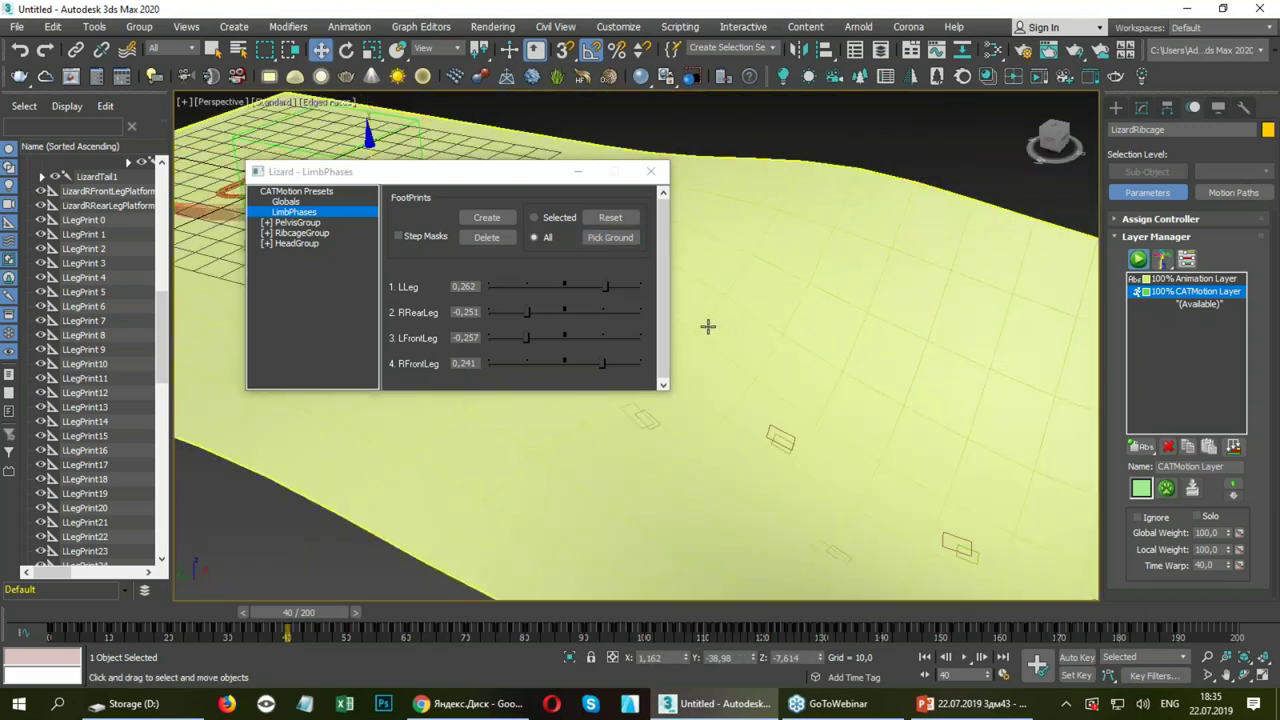
click(650, 171)
mouse_move(754, 306)
middle_down()
mouse_move(631, 185)
mouse_move(1014, 123)
mouse_move(728, 120)
middle_up()
scroll(806, 189, down, 4)
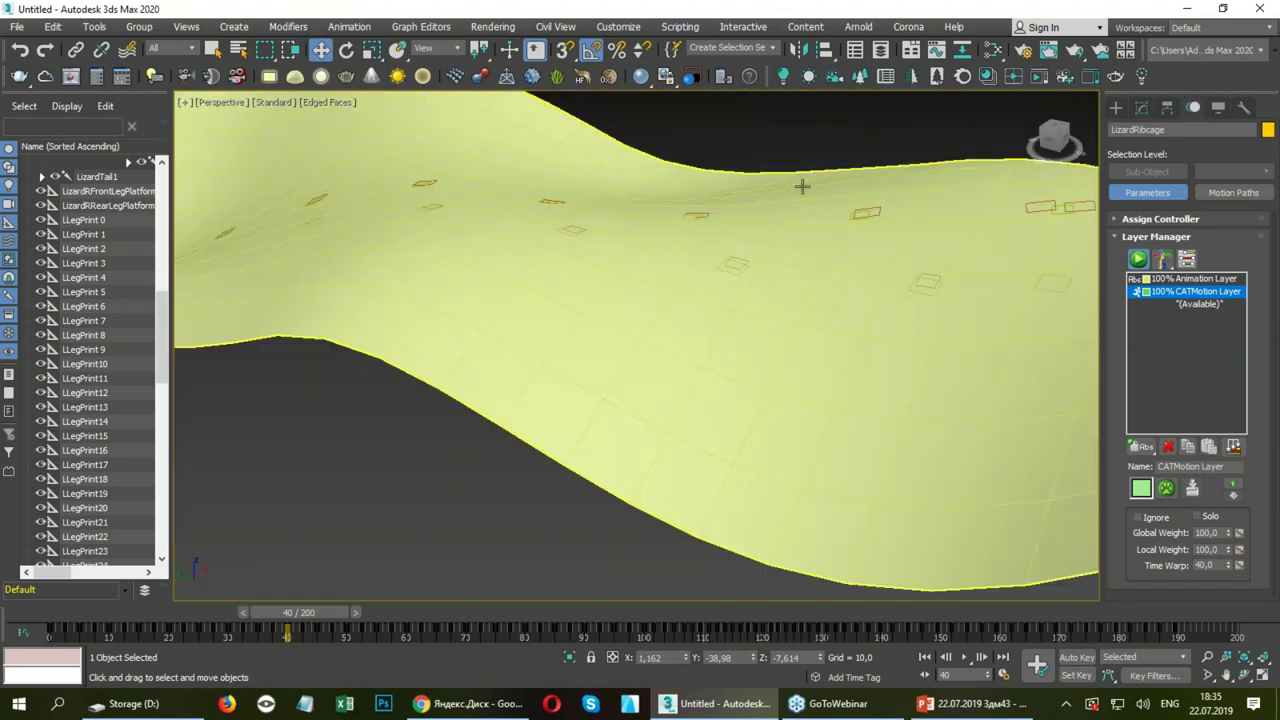
scroll(785, 210, down, 3)
mouse_move(785, 210)
alt+middle_down()
mouse_move(723, 203)
mouse_move(795, 214)
mouse_move(813, 222)
mouse_move(743, 229)
mouse_move(826, 246)
mouse_move(805, 210)
mouse_move(731, 209)
mouse_move(806, 221)
mouse_move(856, 311)
mouse_move(872, 280)
alt+middle_up()
Play the walk, then select the ribcage and scrub the timeline to about frame 151.
click(872, 280)
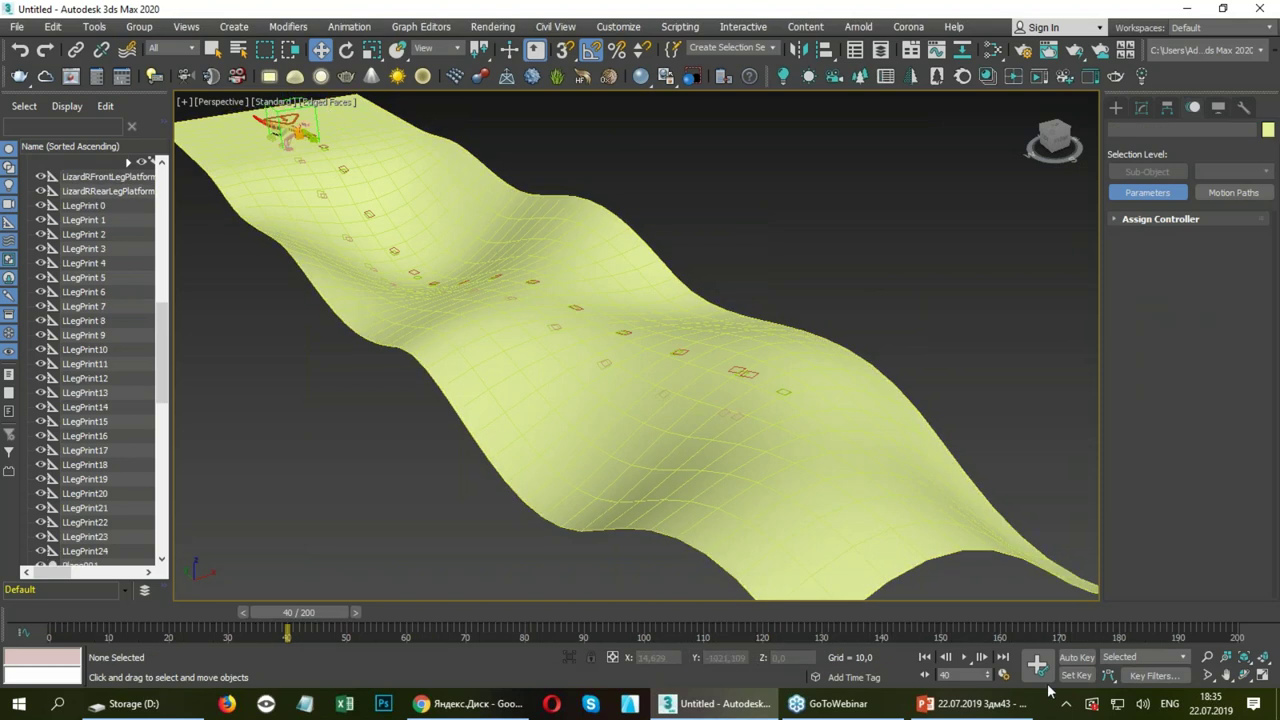
click(965, 658)
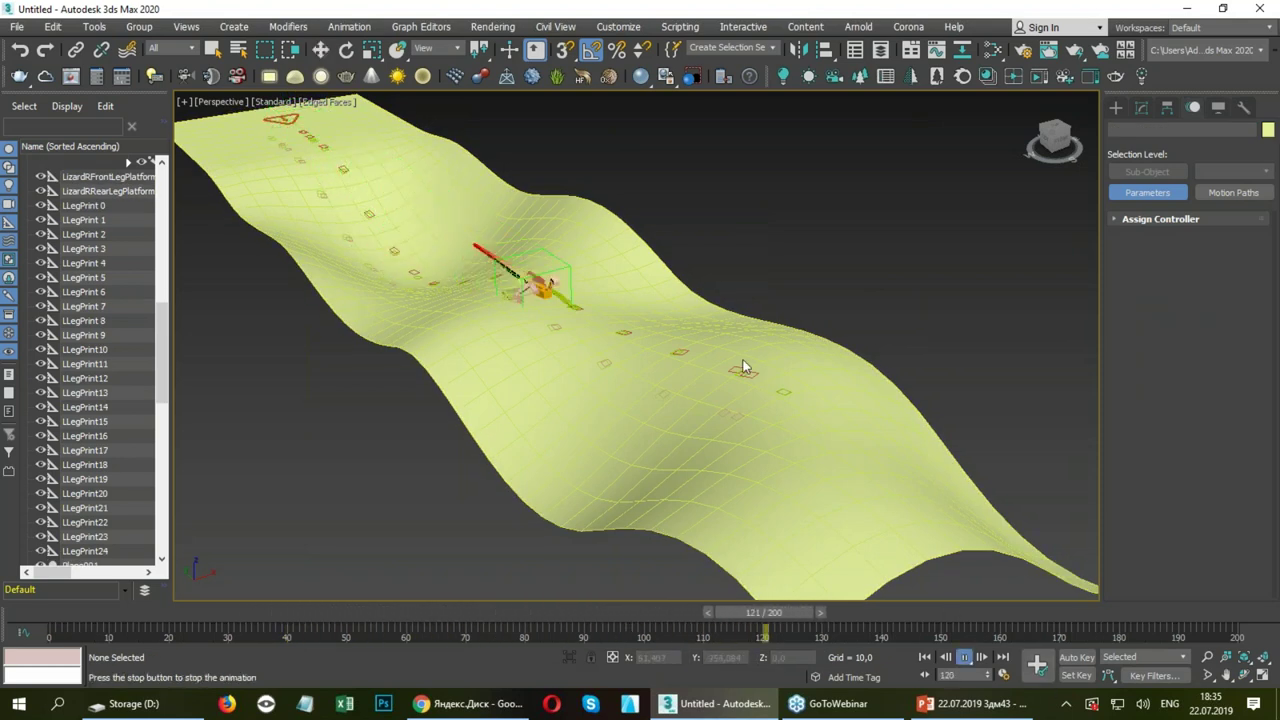
mouse_move(809, 363)
alt+middle_down()
mouse_move(638, 301)
mouse_move(725, 327)
mouse_move(674, 301)
alt+middle_up()
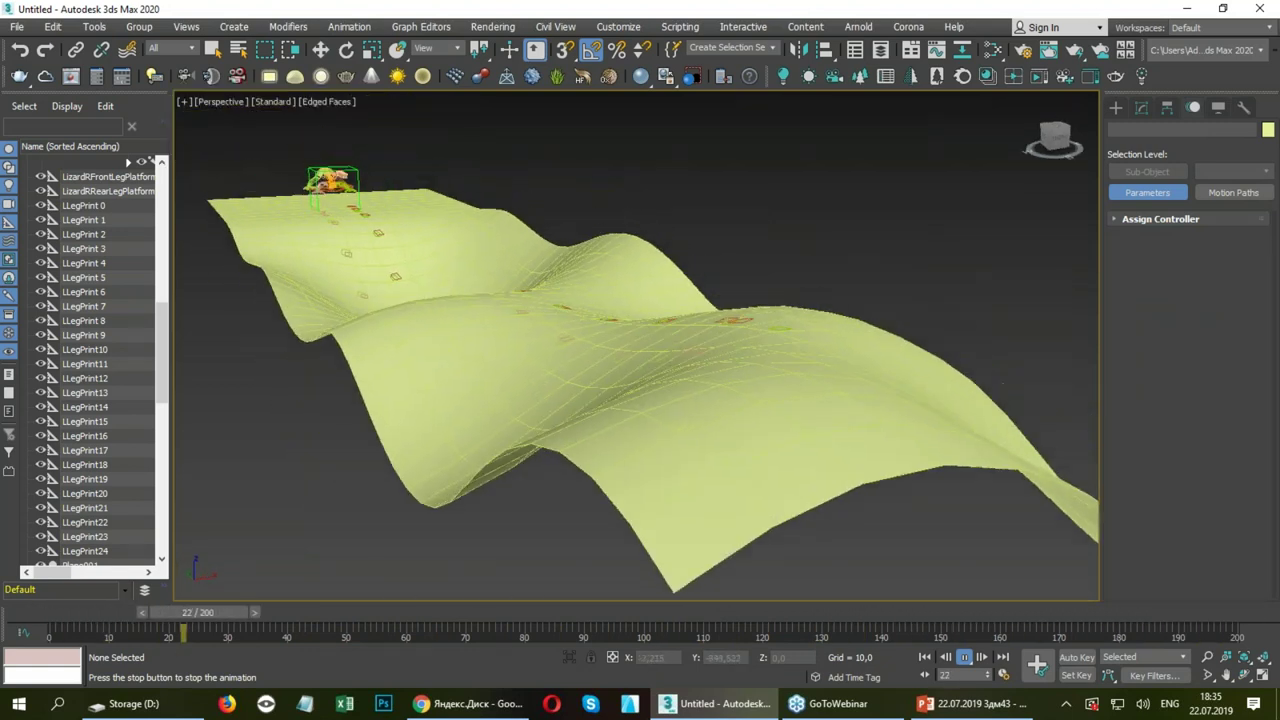
mouse_move(455, 612)
mouse_down()
mouse_move(1064, 614)
mouse_move(866, 612)
mouse_up()
key(w)
click(697, 362)
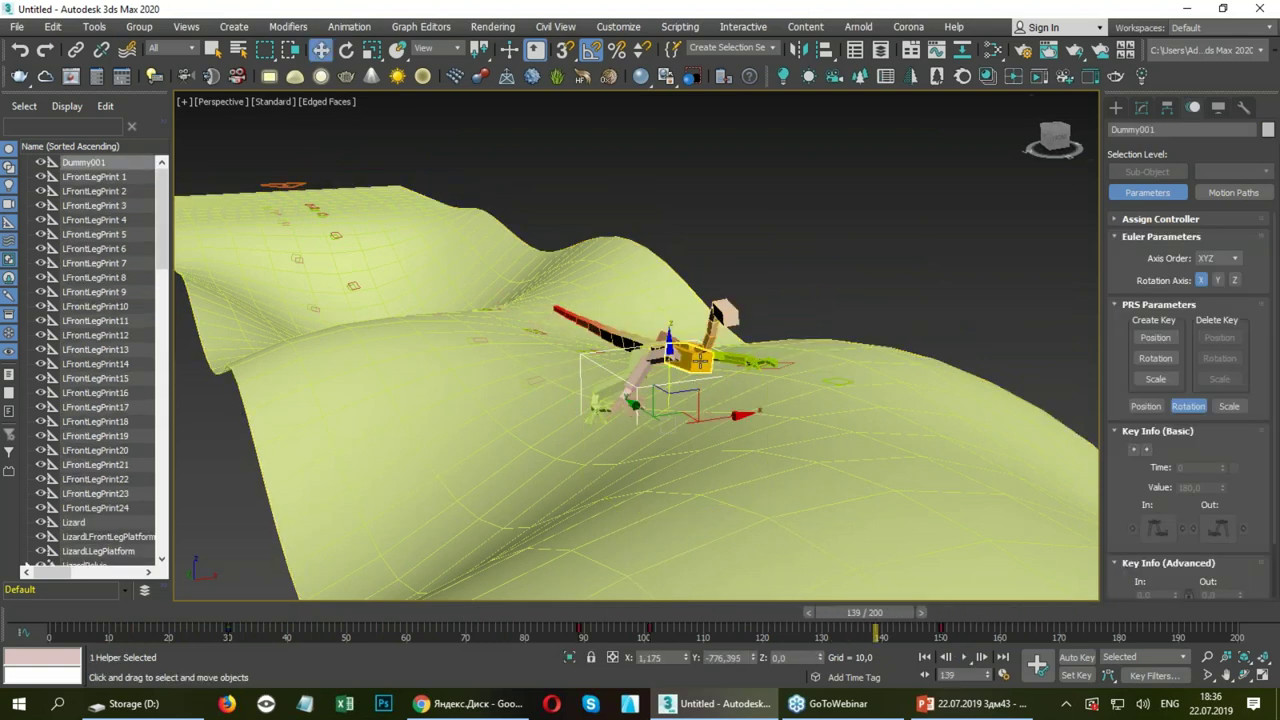
drag(900, 612, 957, 617)
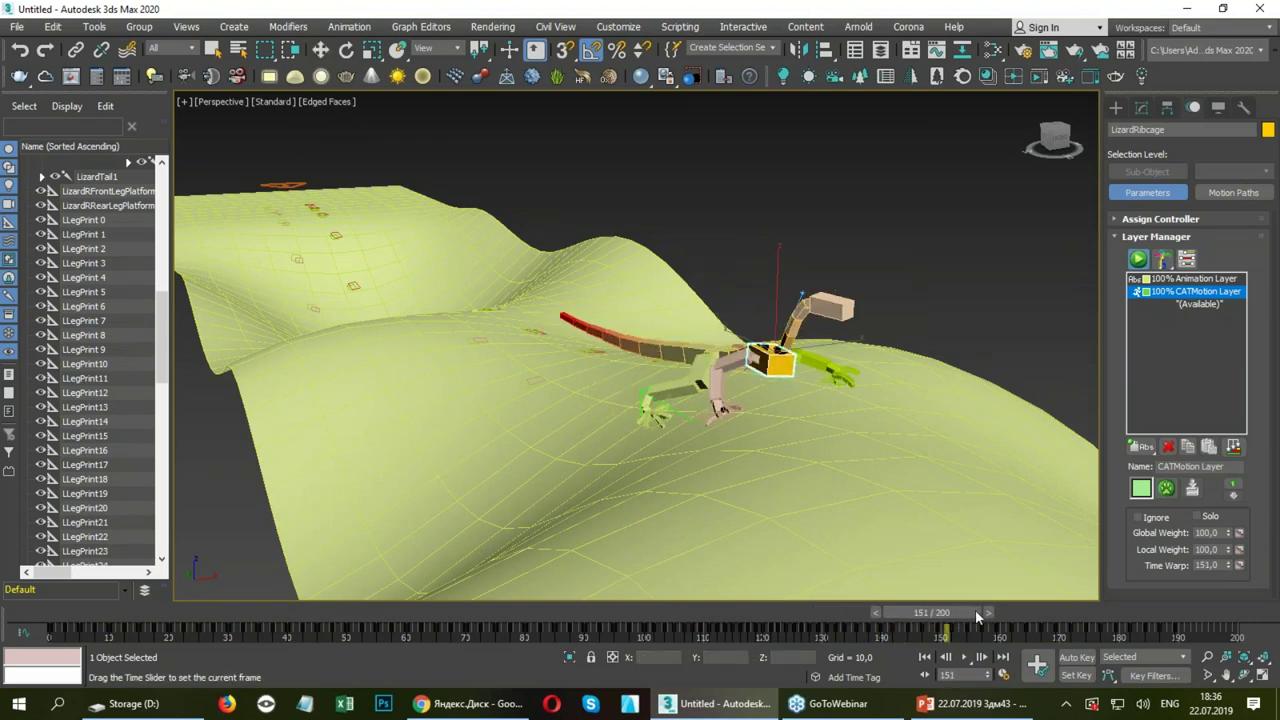
With Auto Key on at frame 151, set the CATMotion layer's Global Weight to 0.
key(w)
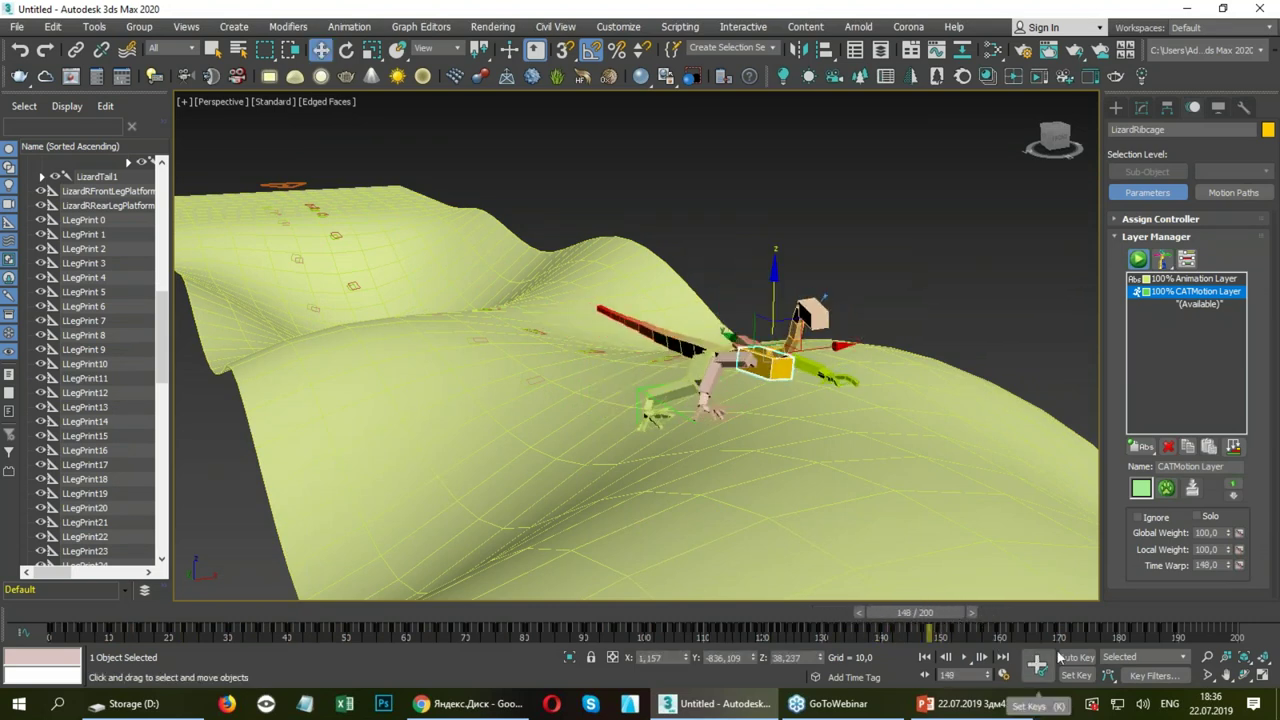
click(1077, 657)
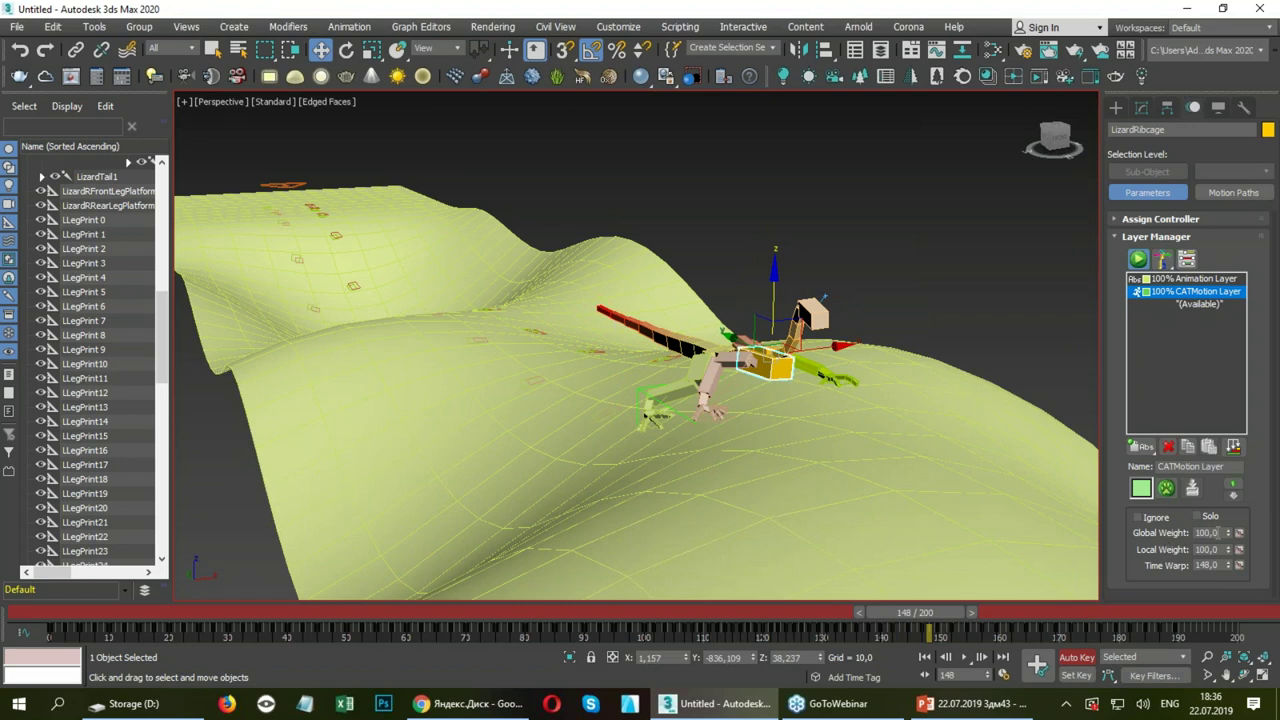
mouse_move(955, 618)
mouse_down()
mouse_move(980, 613)
mouse_move(971, 607)
mouse_up()
click(1226, 534)
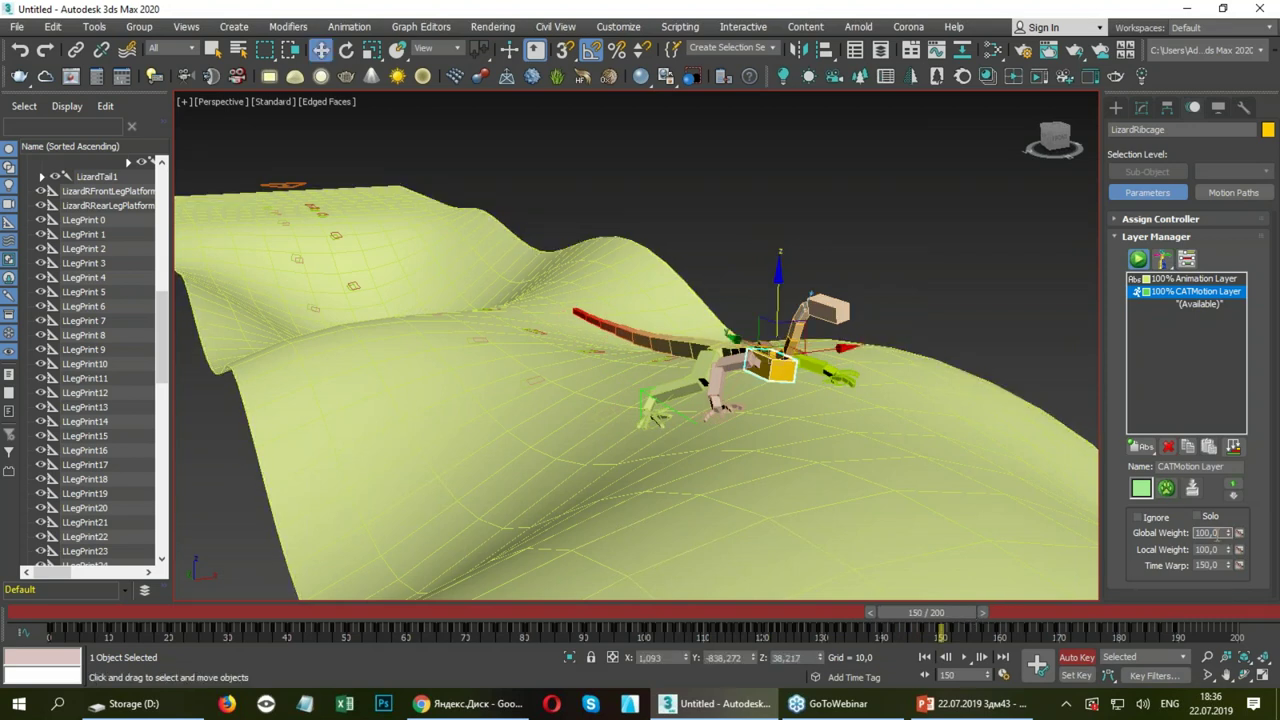
text(0)
key(Return)
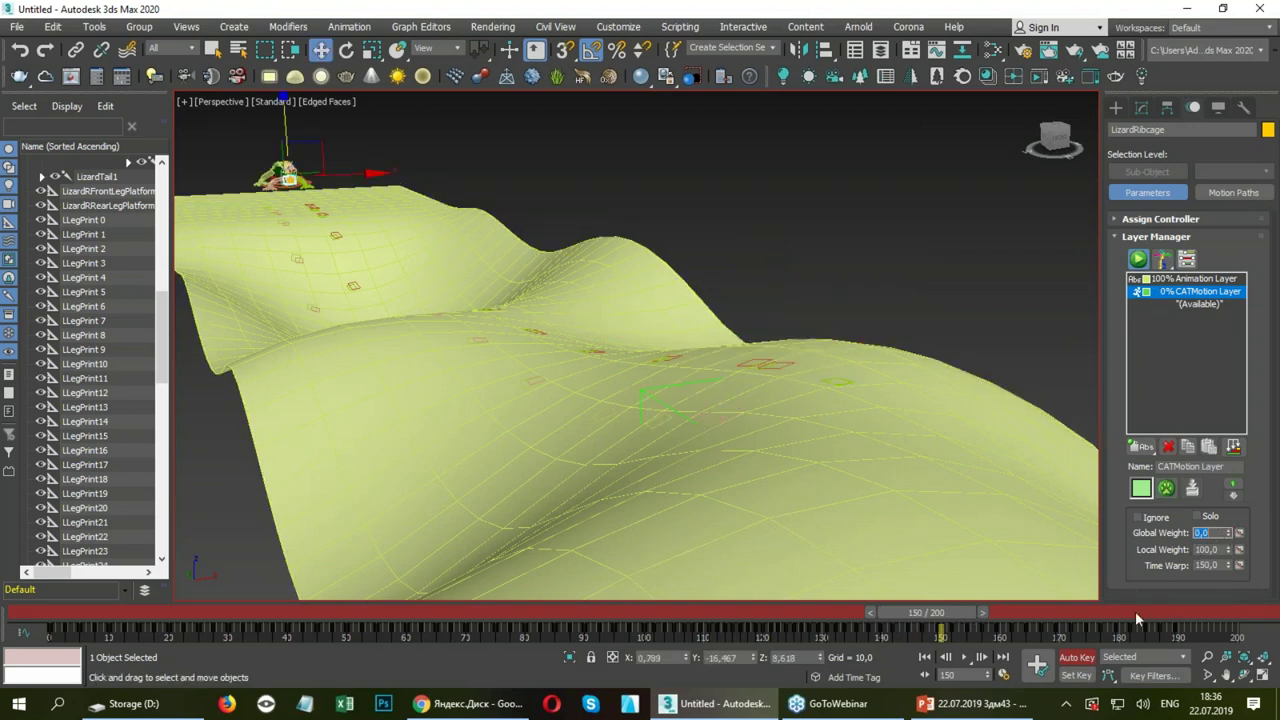
mouse_move(951, 614)
mouse_down()
mouse_move(239, 606)
mouse_move(995, 612)
mouse_move(558, 607)
mouse_move(948, 627)
mouse_up()
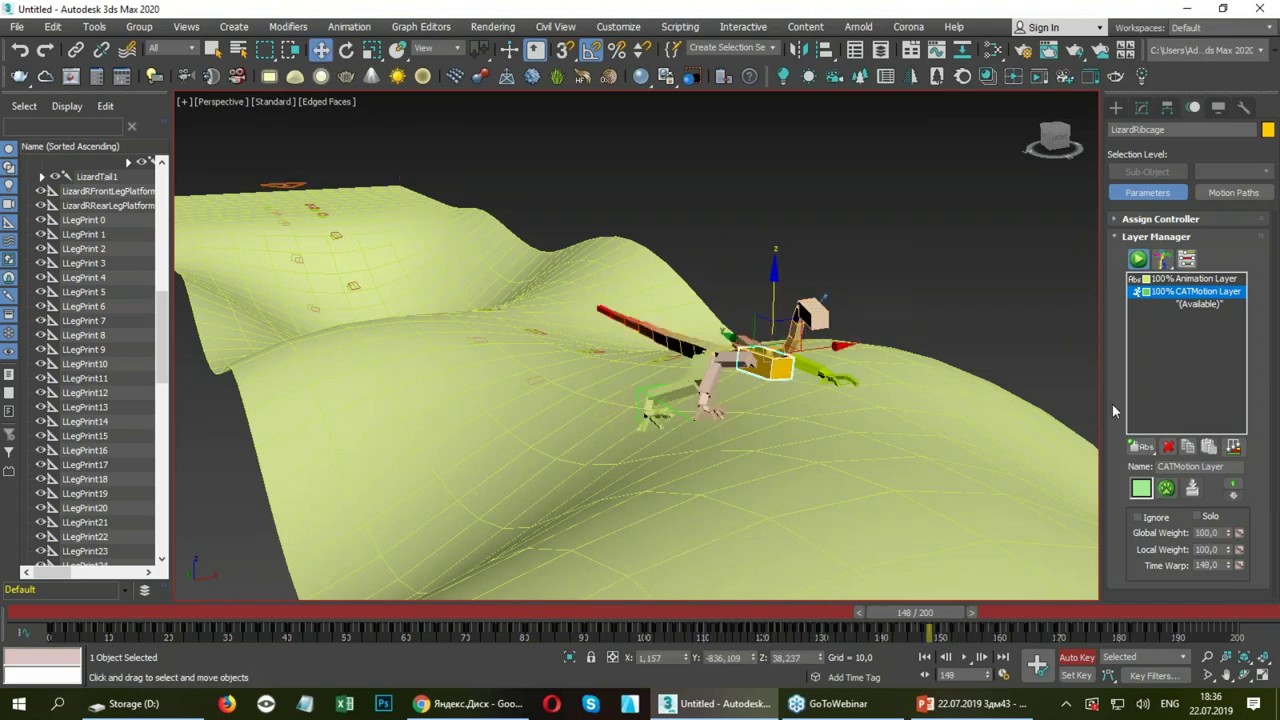
Turn off Auto Key, rewind to frame 0, play, and switch to default shading without edges.
click(1076, 658)
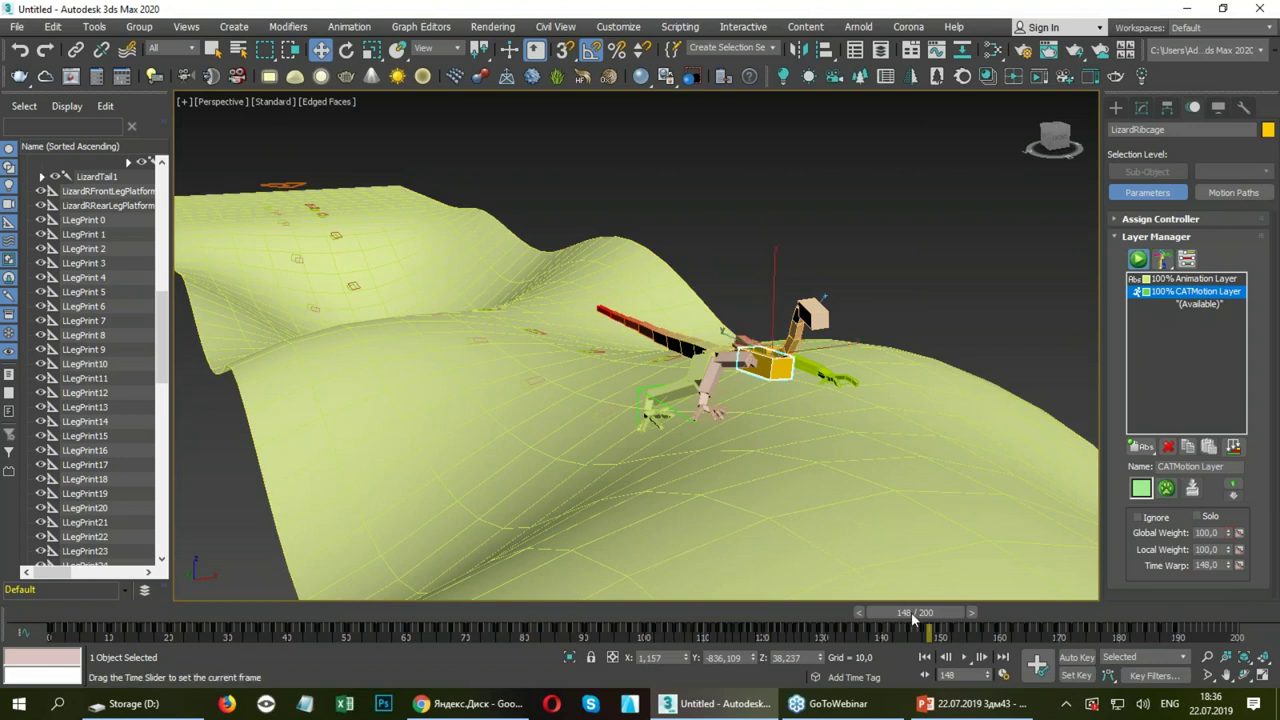
drag(912, 614, 60, 612)
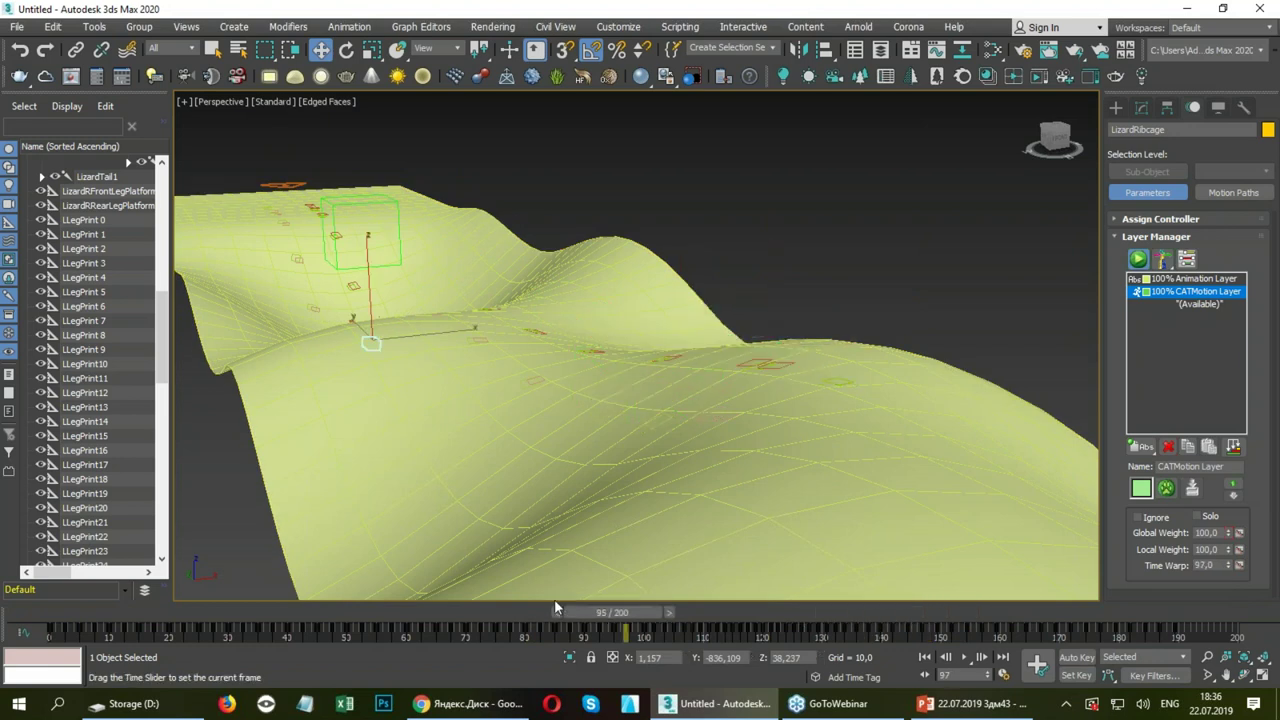
click(963, 657)
key(F4)
mouse_move(500, 315)
alt+middle_down()
mouse_move(560, 346)
mouse_move(725, 322)
alt+middle_up()
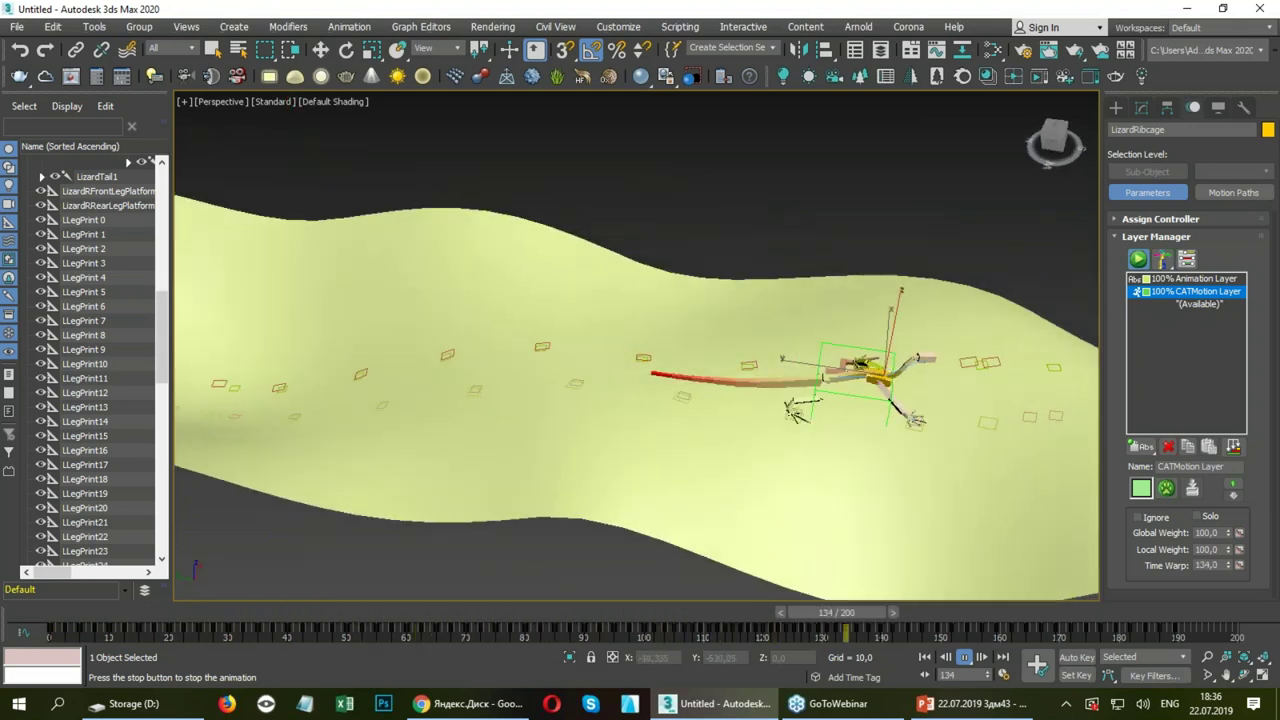
Switch the viewport to High Quality shading, play the walk and scrub to frame 122.
mouse_move(725, 322)
alt+middle_down()
mouse_move(640, 363)
mouse_move(714, 343)
mouse_move(680, 320)
mouse_move(640, 323)
mouse_move(634, 294)
mouse_move(705, 310)
mouse_move(689, 265)
alt+middle_up()
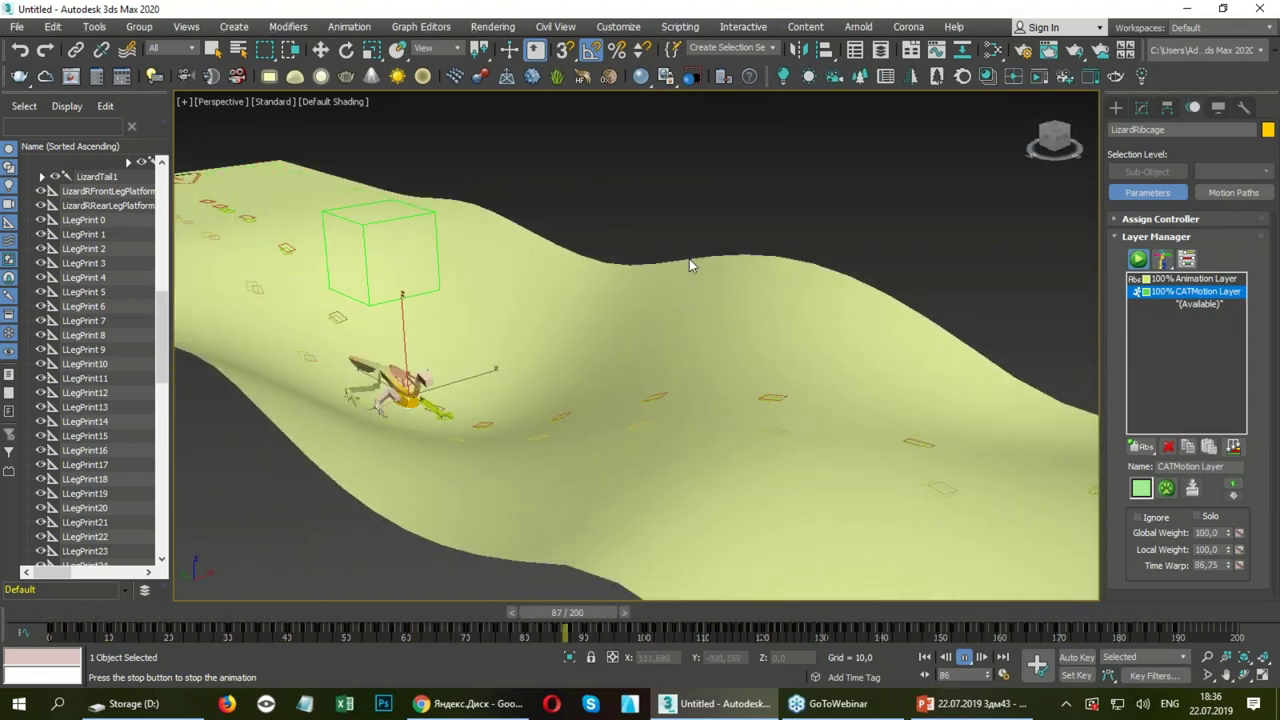
click(230, 101)
click(317, 136)
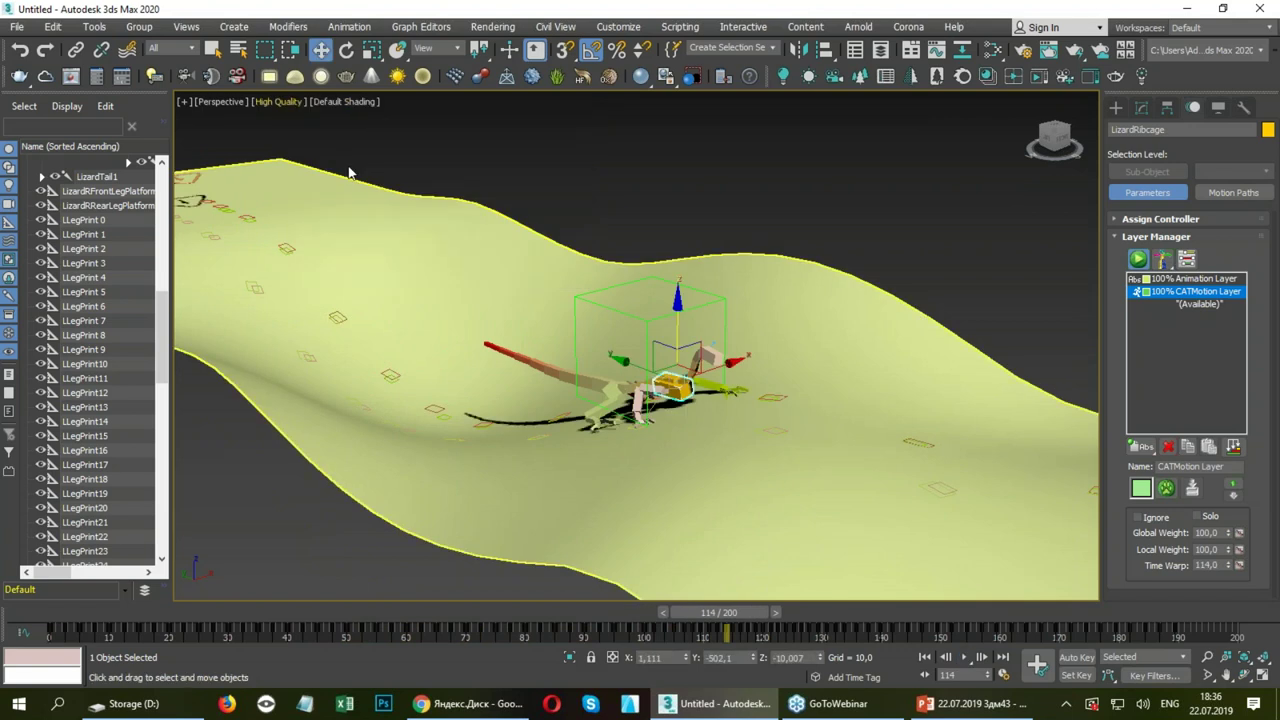
click(962, 660)
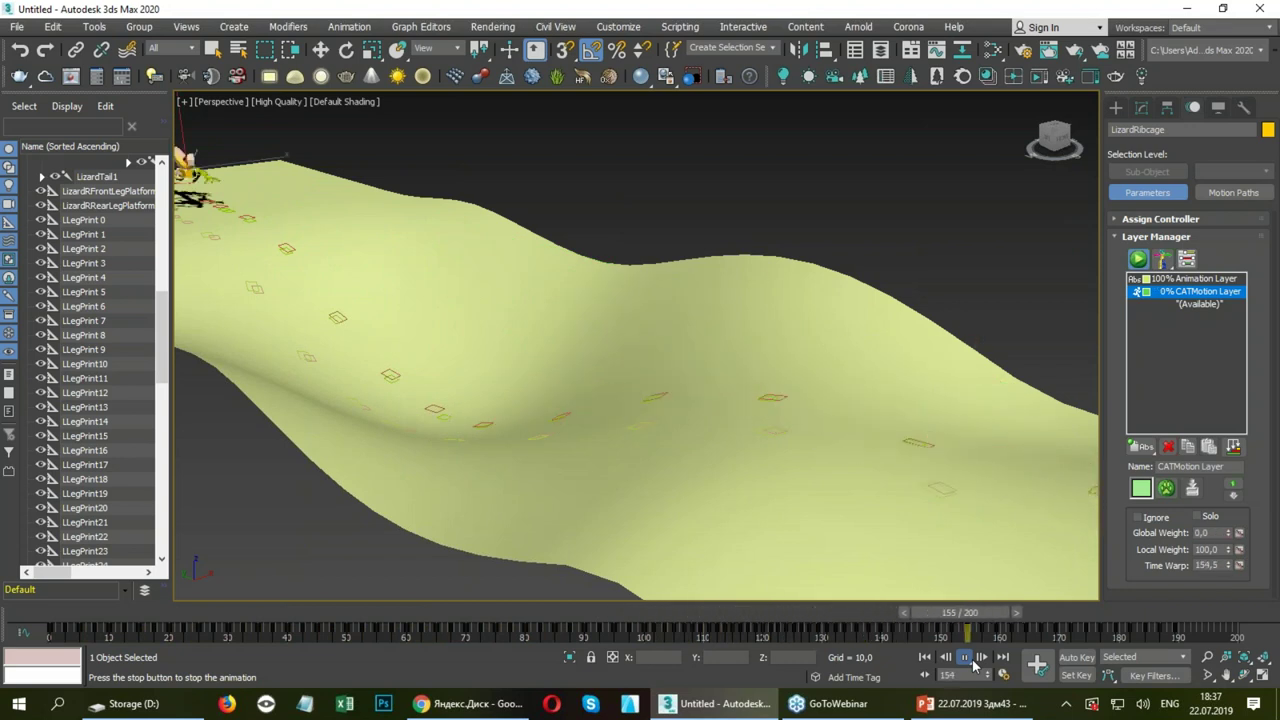
mouse_move(600, 612)
mouse_down()
mouse_move(798, 616)
mouse_move(578, 627)
mouse_move(688, 643)
mouse_up()
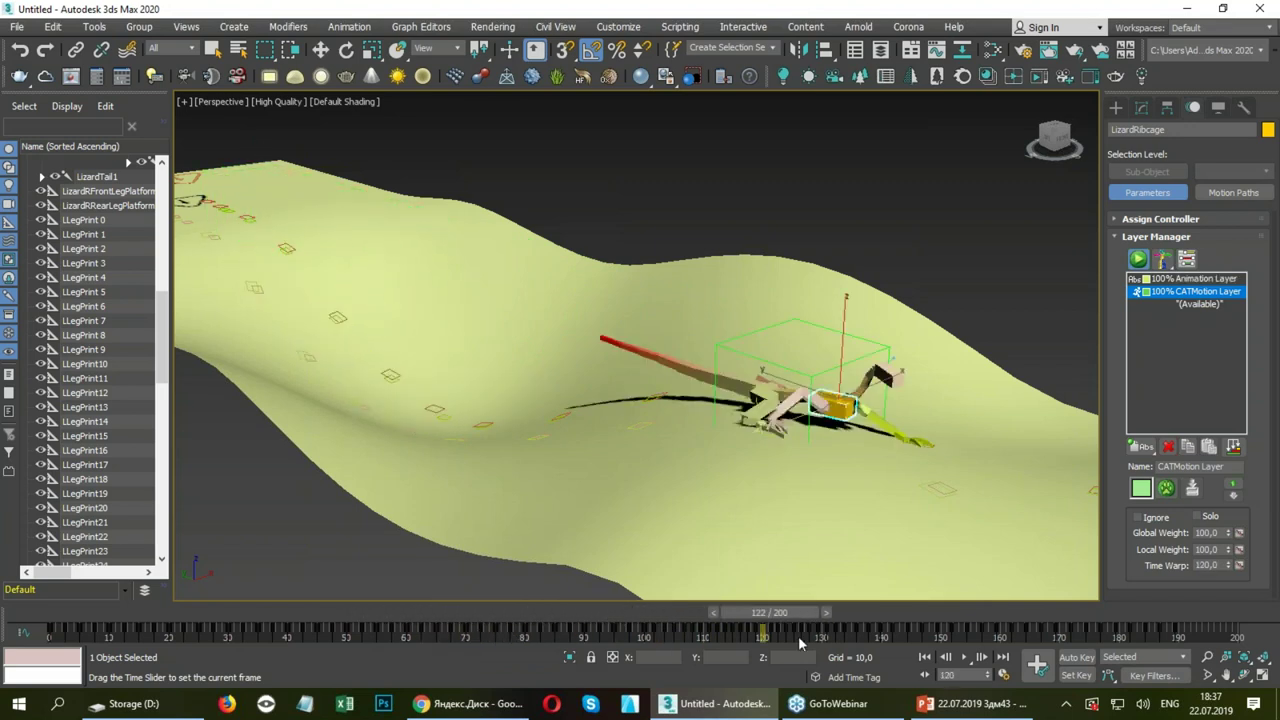
drag(688, 643, 772, 632)
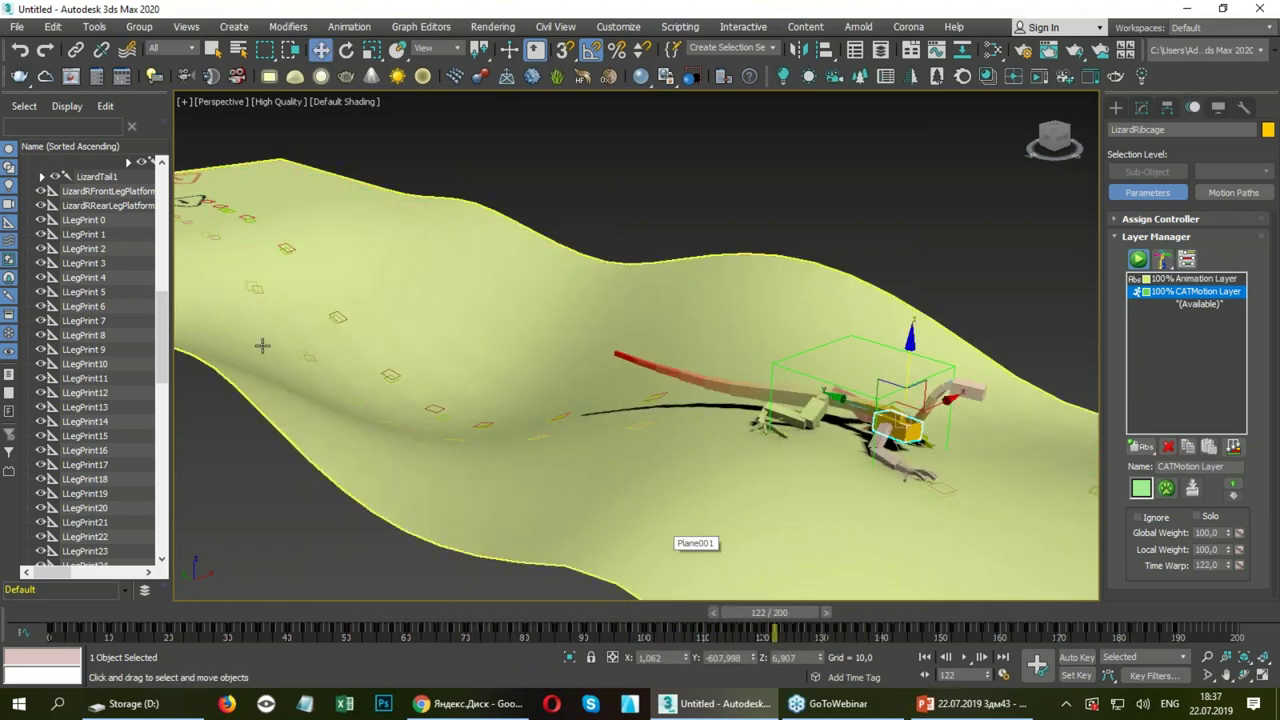
Start opening another scene without saving the current one, then switch to PowerPoint.
click(17, 27)
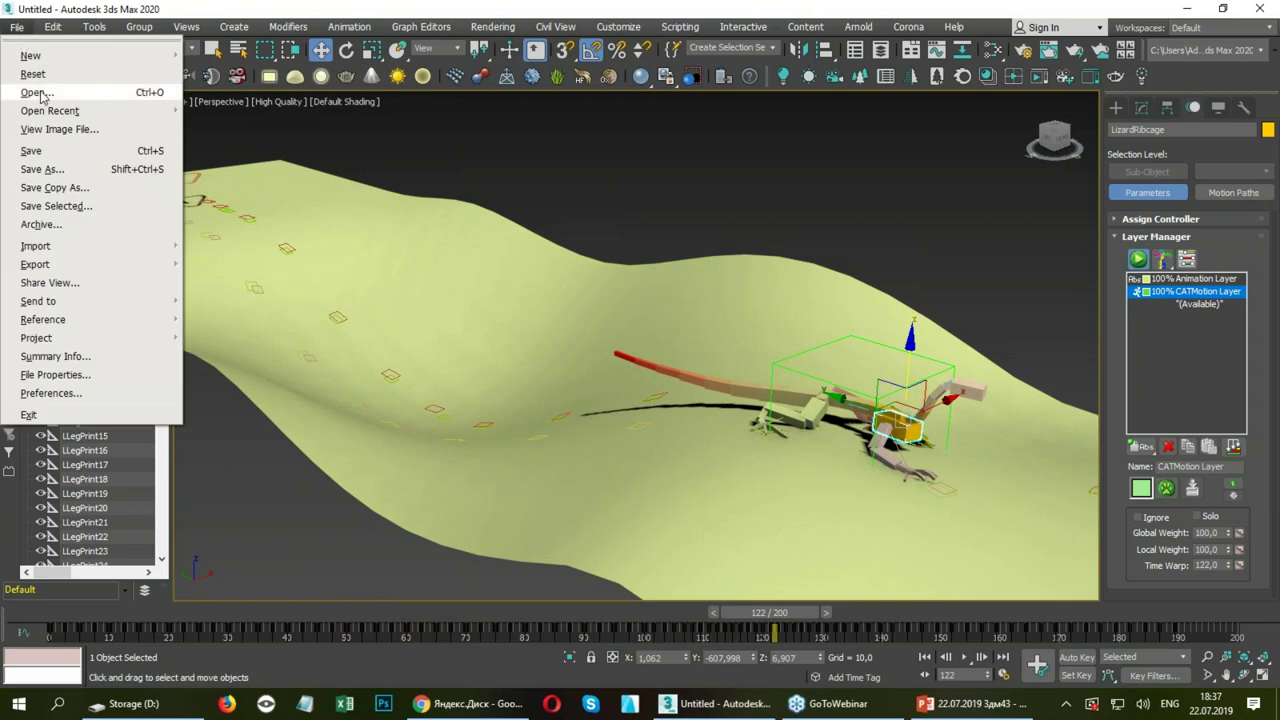
click(30, 95)
click(640, 376)
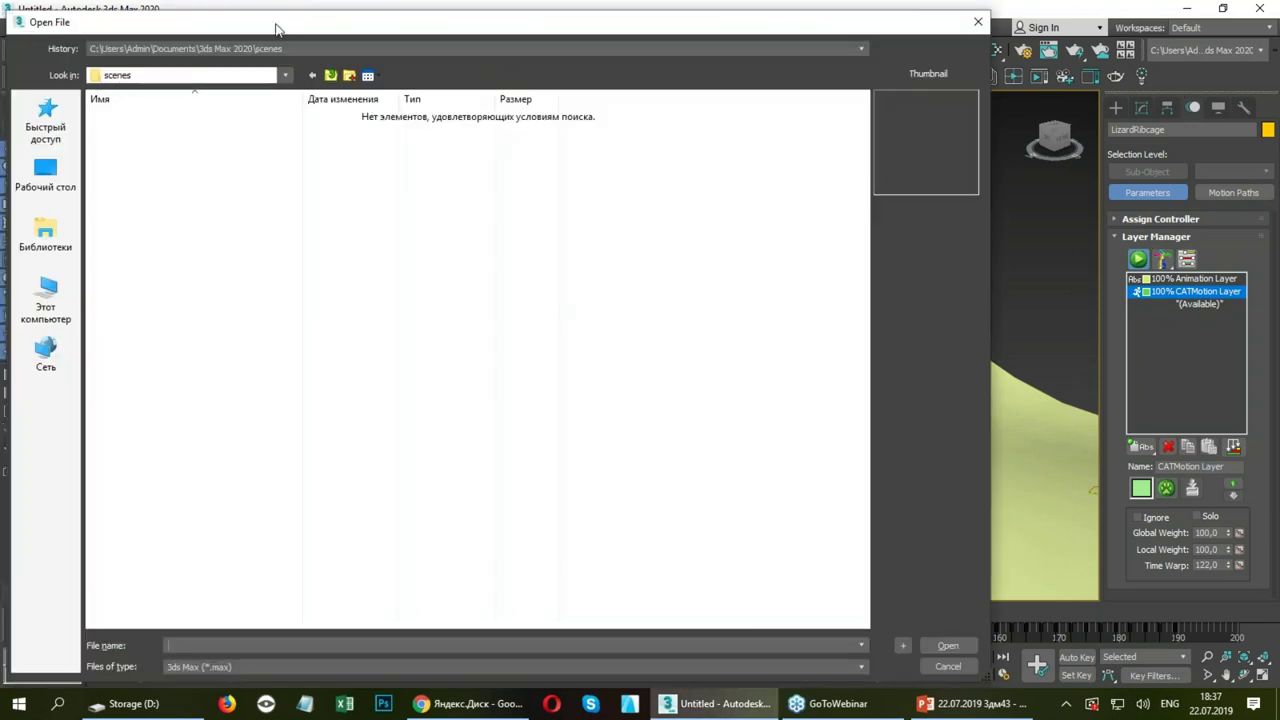
click(968, 703)
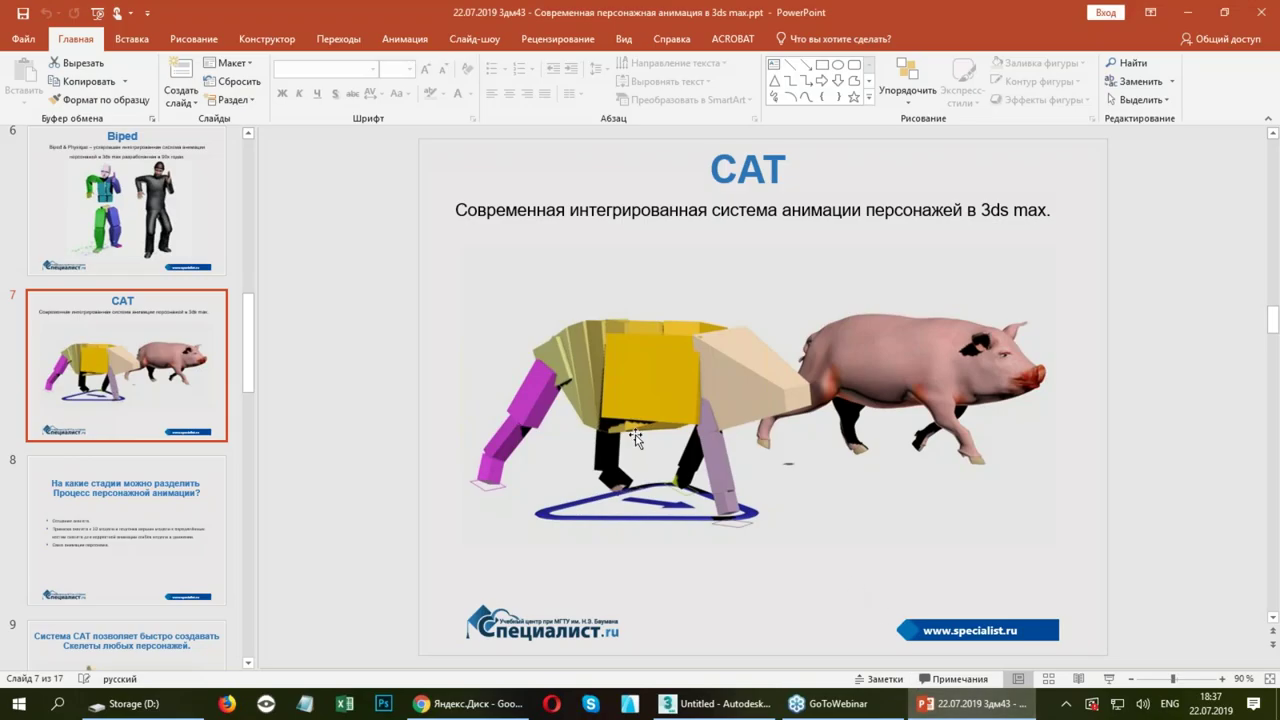
On slide 8, mark up the three animation stages: skeleton, skin binding, animation.
scroll(623, 392, down, 1)
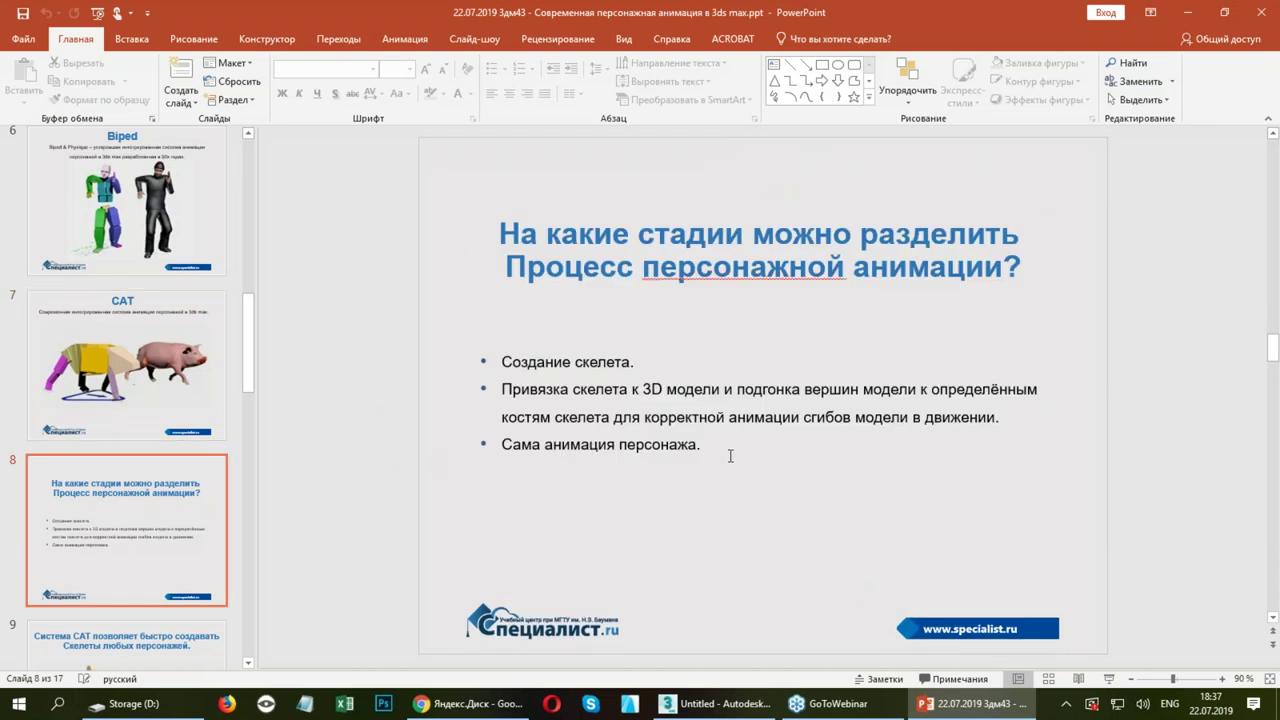
key(ctrl+1)
mouse_move(697, 461)
mouse_down()
mouse_move(715, 368)
mouse_move(493, 512)
mouse_up()
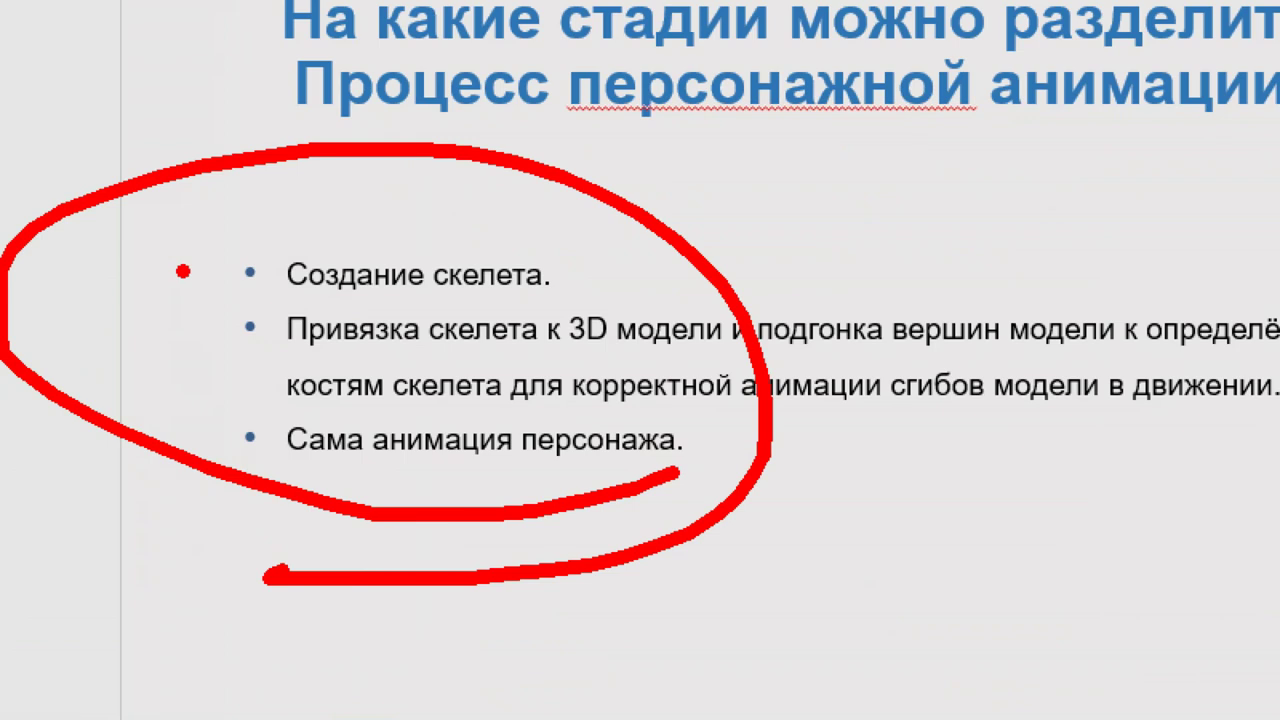
drag(182, 237, 258, 219)
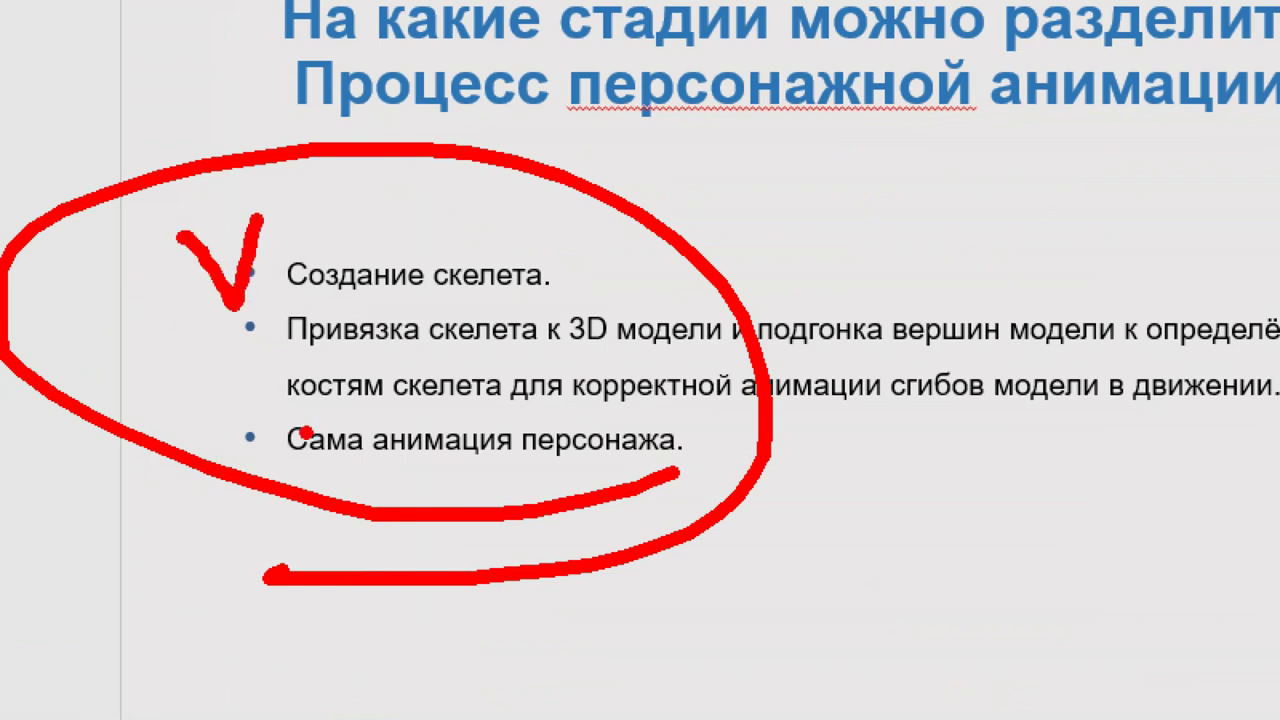
drag(241, 349, 925, 345)
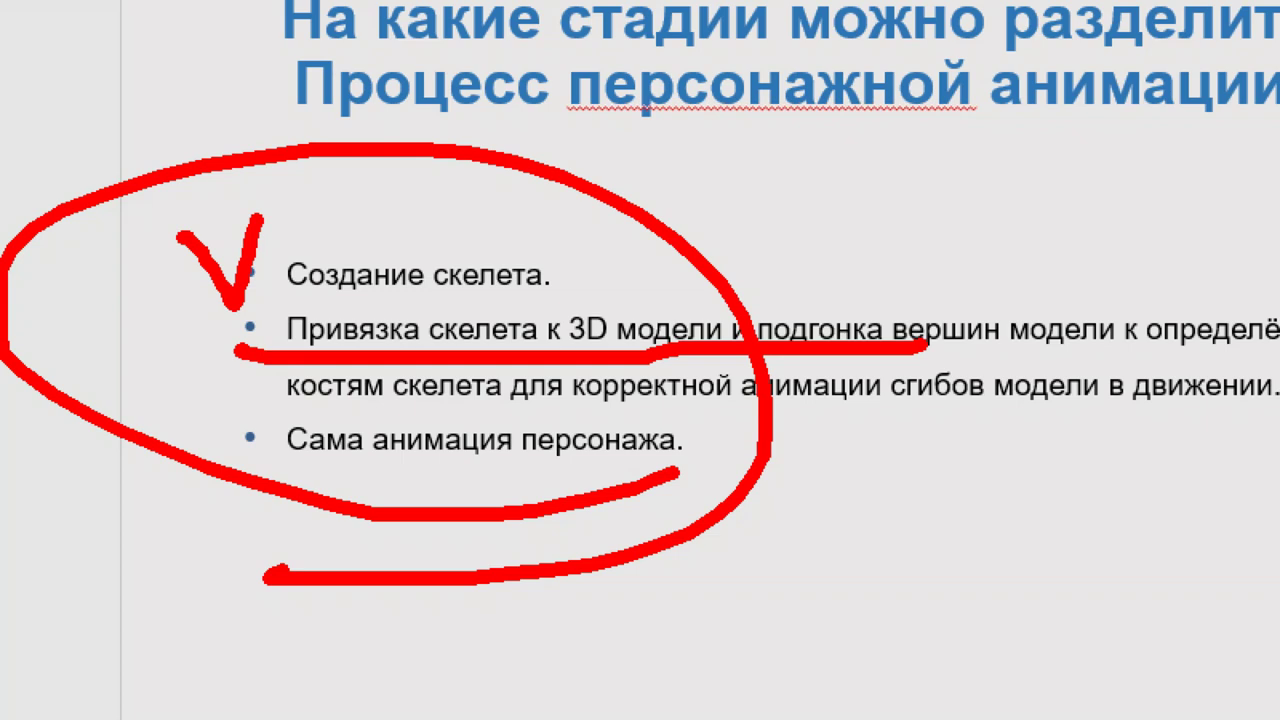
drag(210, 484, 765, 485)
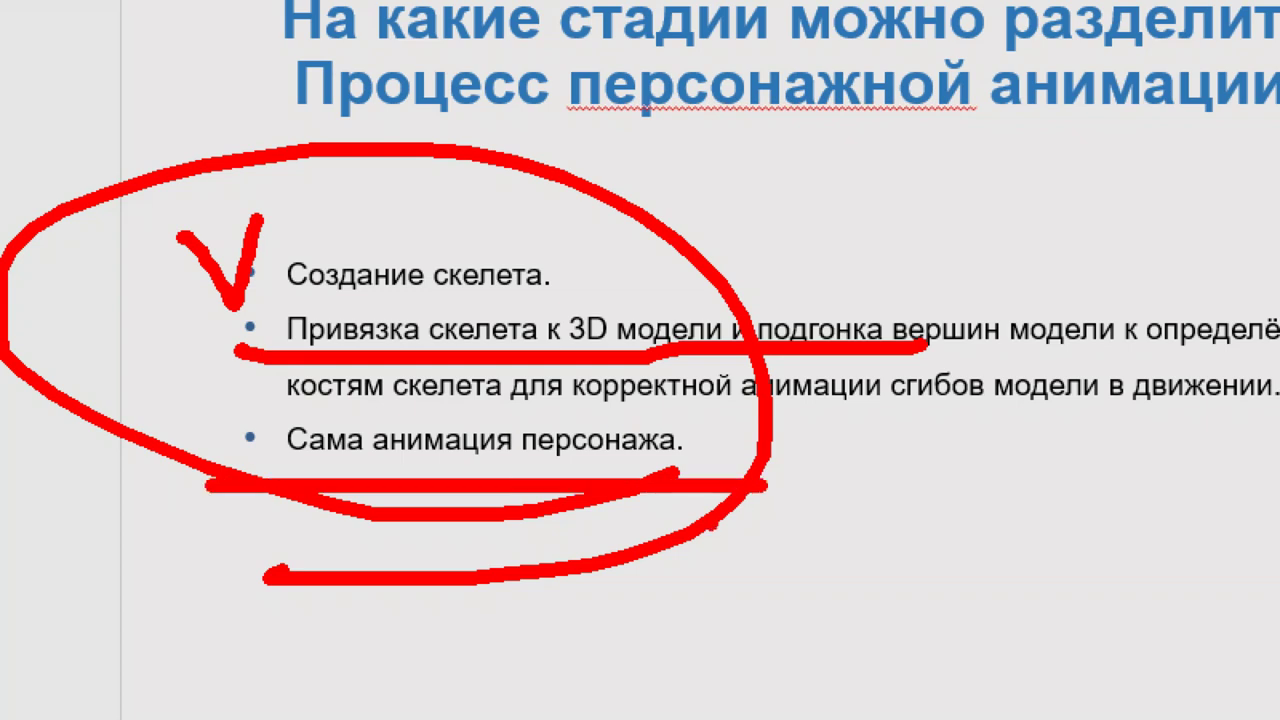
Clear the annotations and scroll on through slides 9 and 10.
key(Escape)
scroll(584, 433, down, 1)
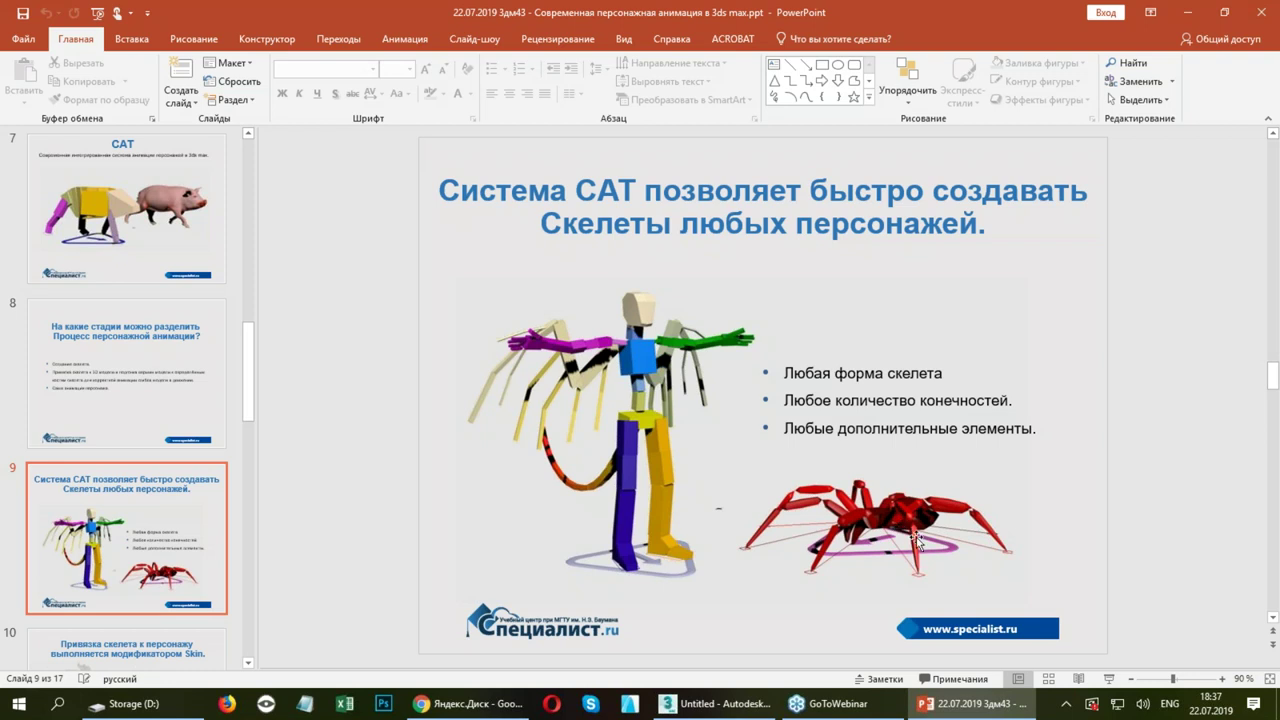
scroll(916, 540, down, 1)
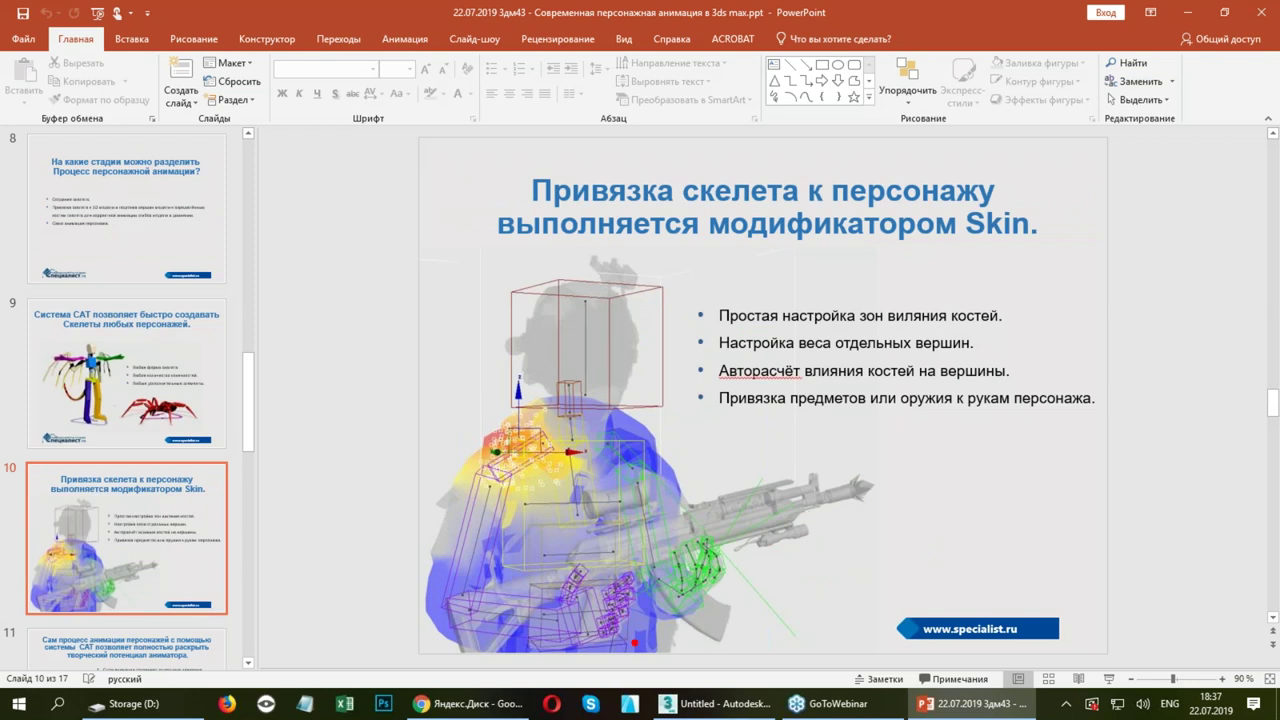
Annotate the Skin slide, circling the character, shoulder bone and nearby vertices, then clear the ink.
drag(588, 668, 293, 582)
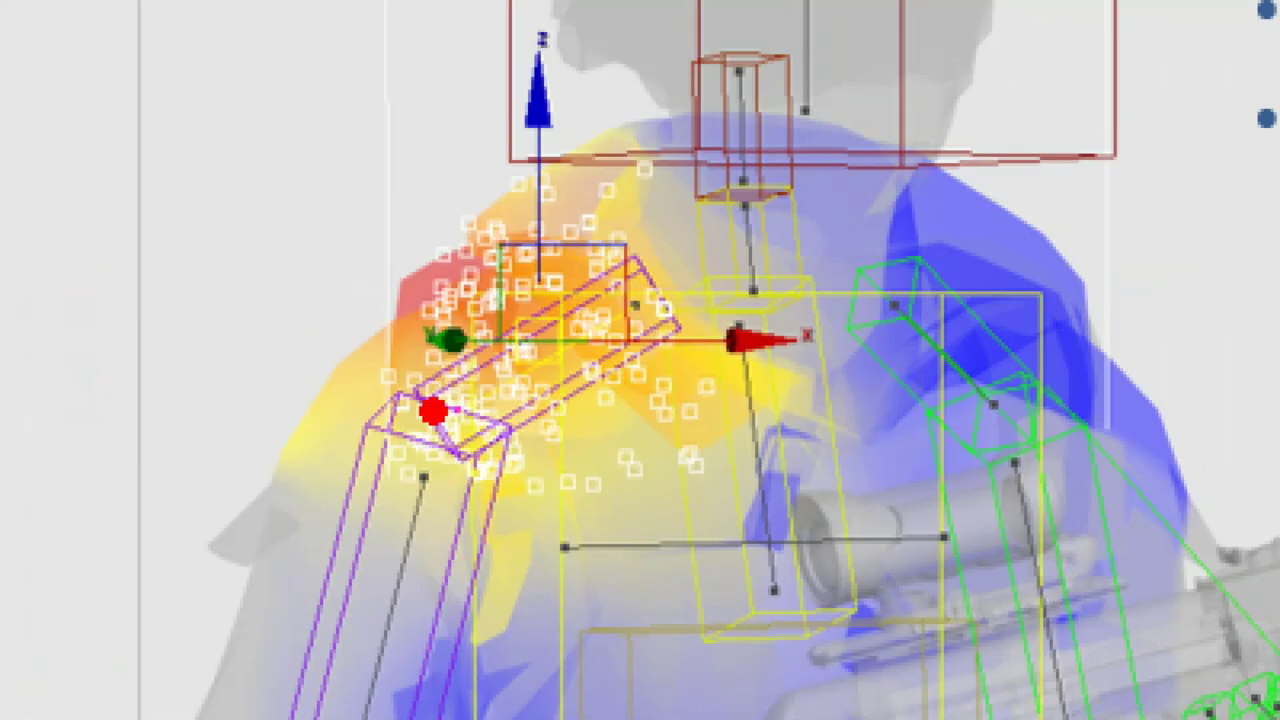
drag(391, 363, 398, 372)
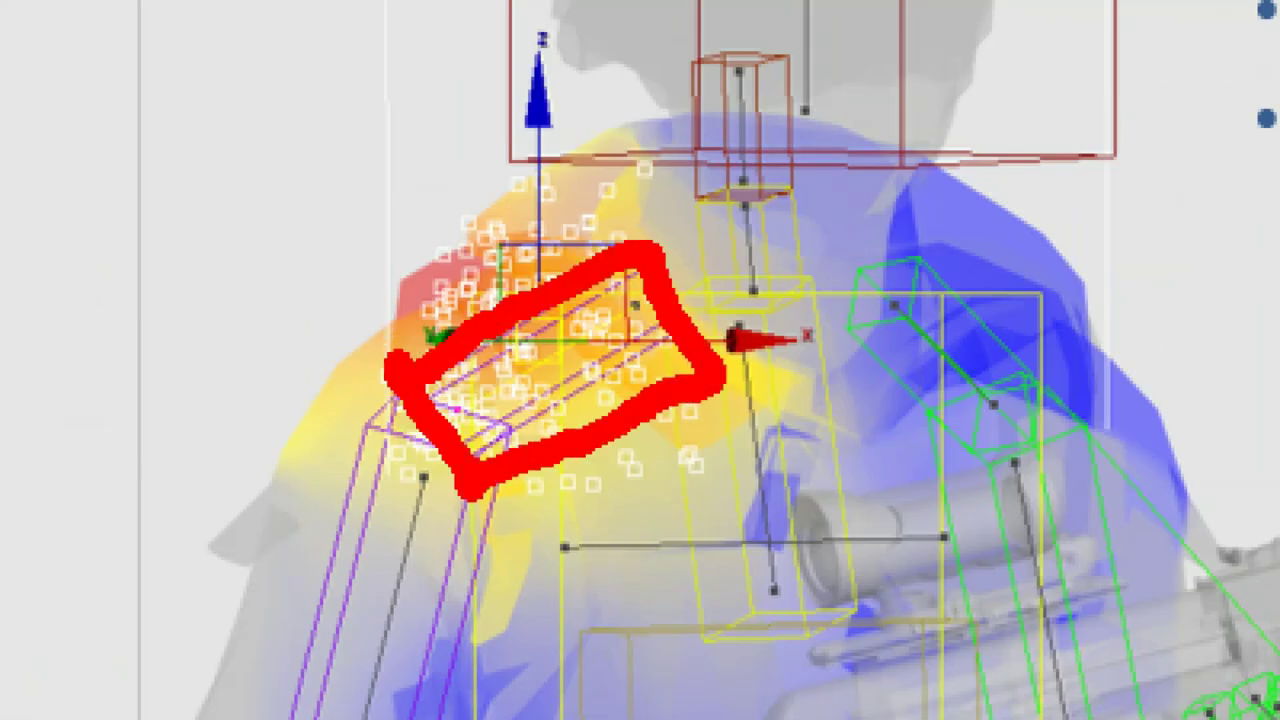
drag(605, 470, 612, 552)
click(590, 412)
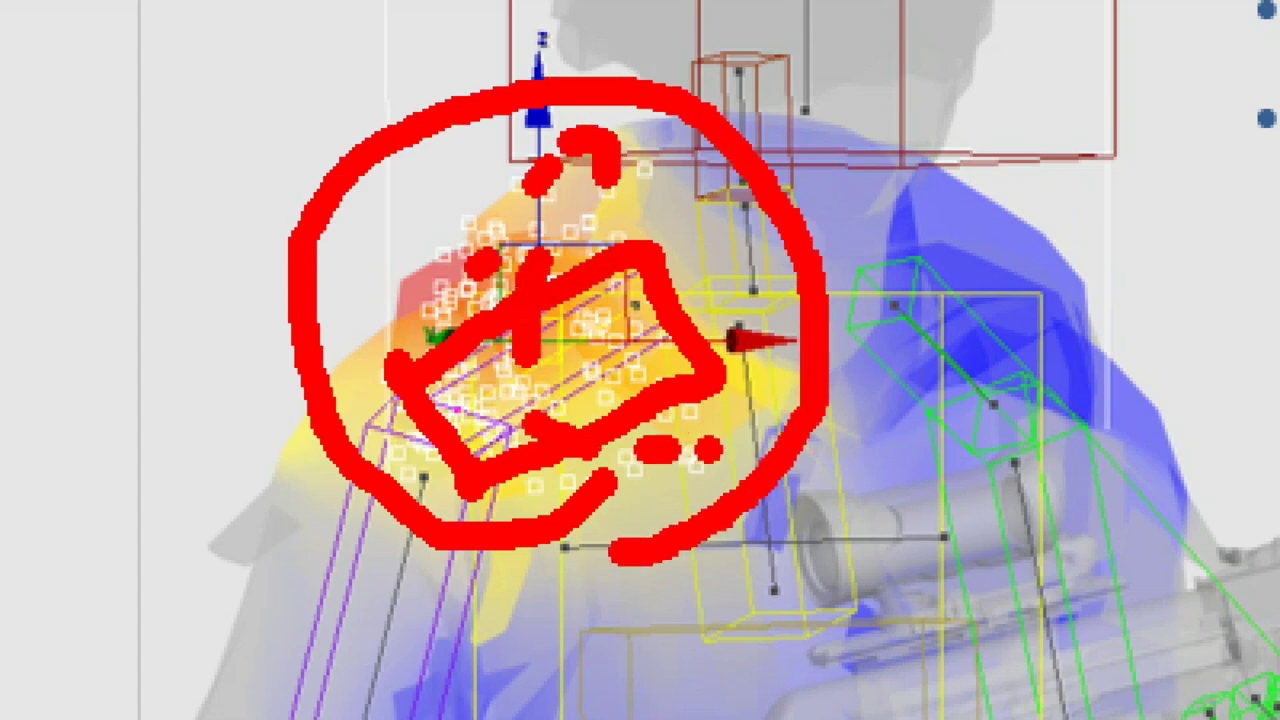
key(Escape)
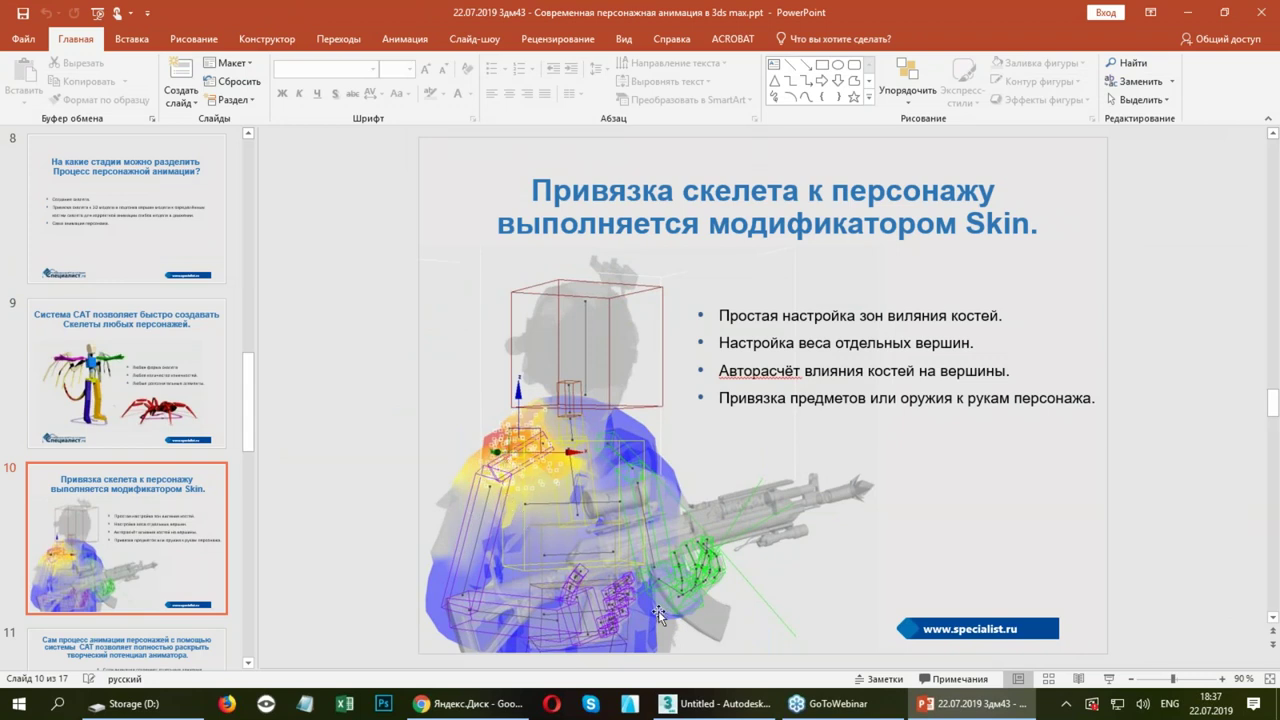
drag(478, 592, 775, 505)
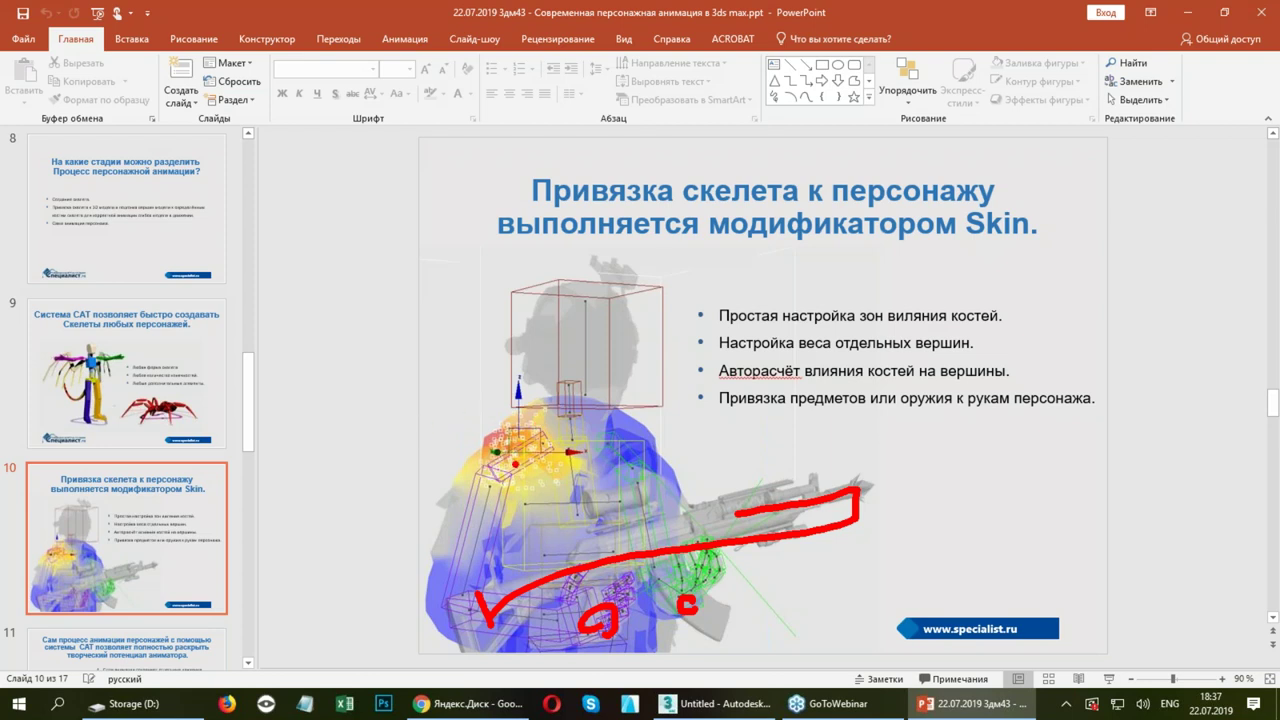
key(ctrl+z)
Advance to slide 11, highlight 'Motion Capture', then minimise PowerPoint.
key(Page_Down)
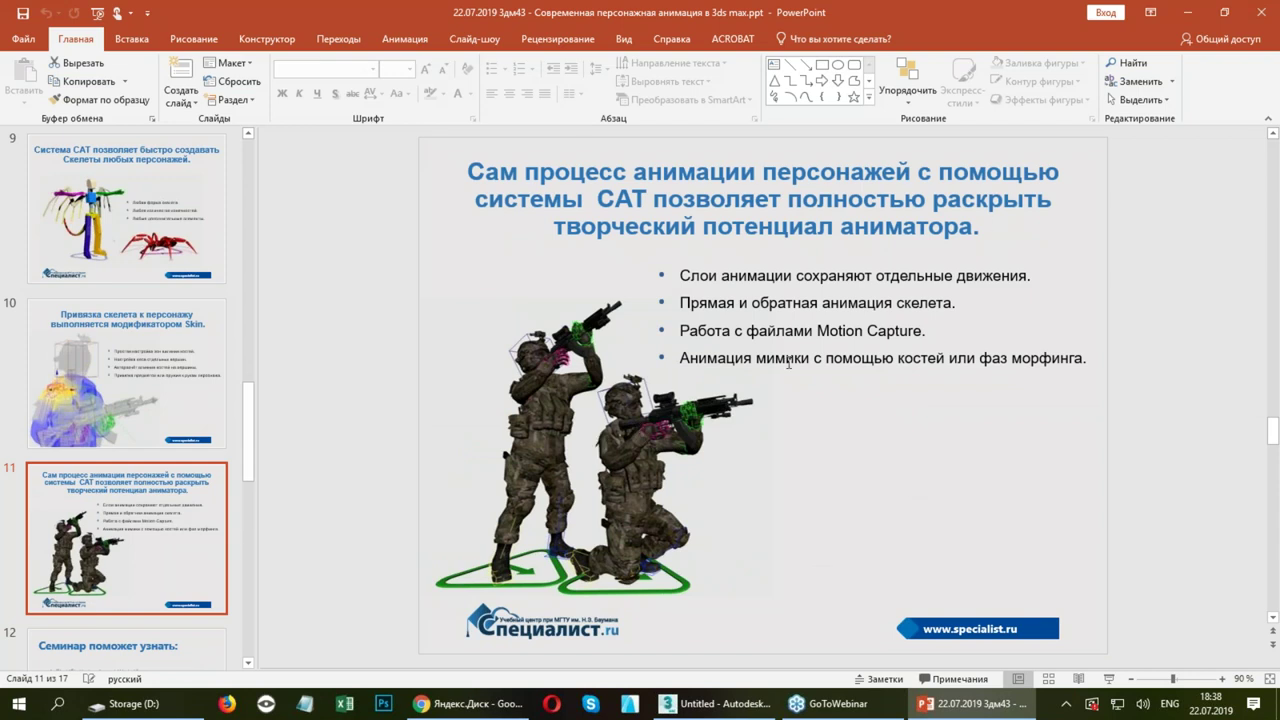
drag(846, 327, 921, 330)
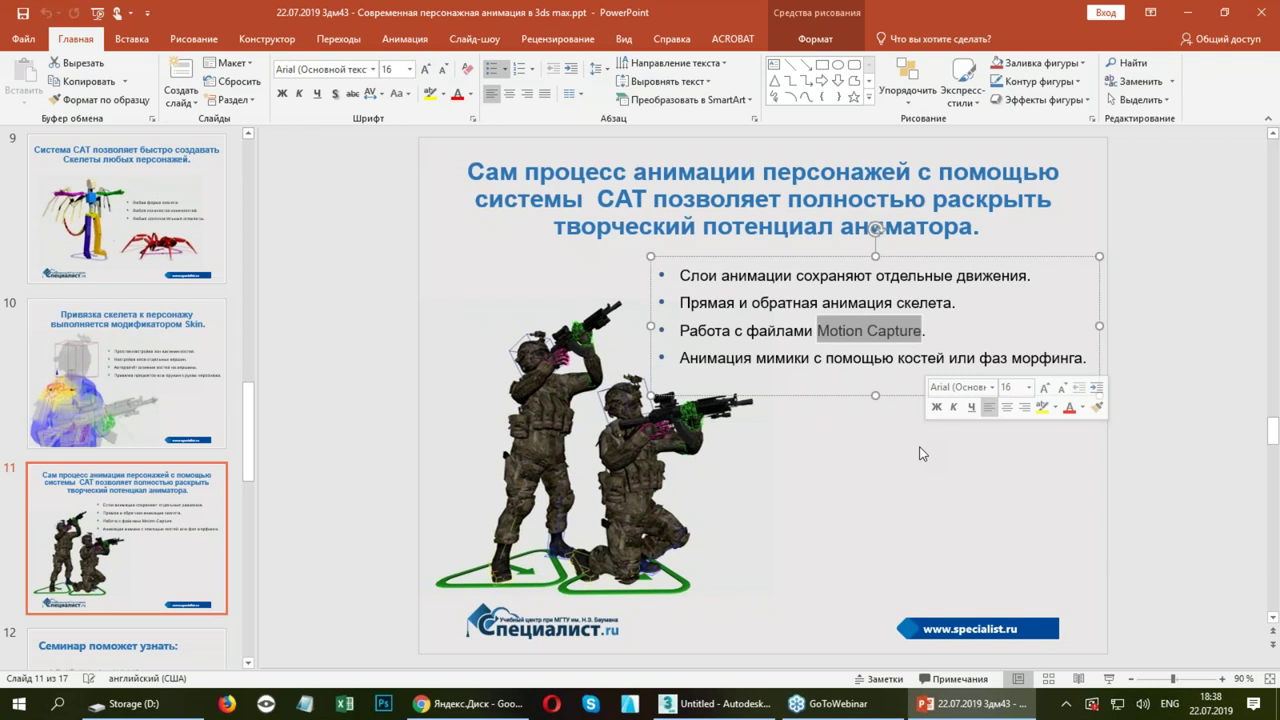
click(850, 432)
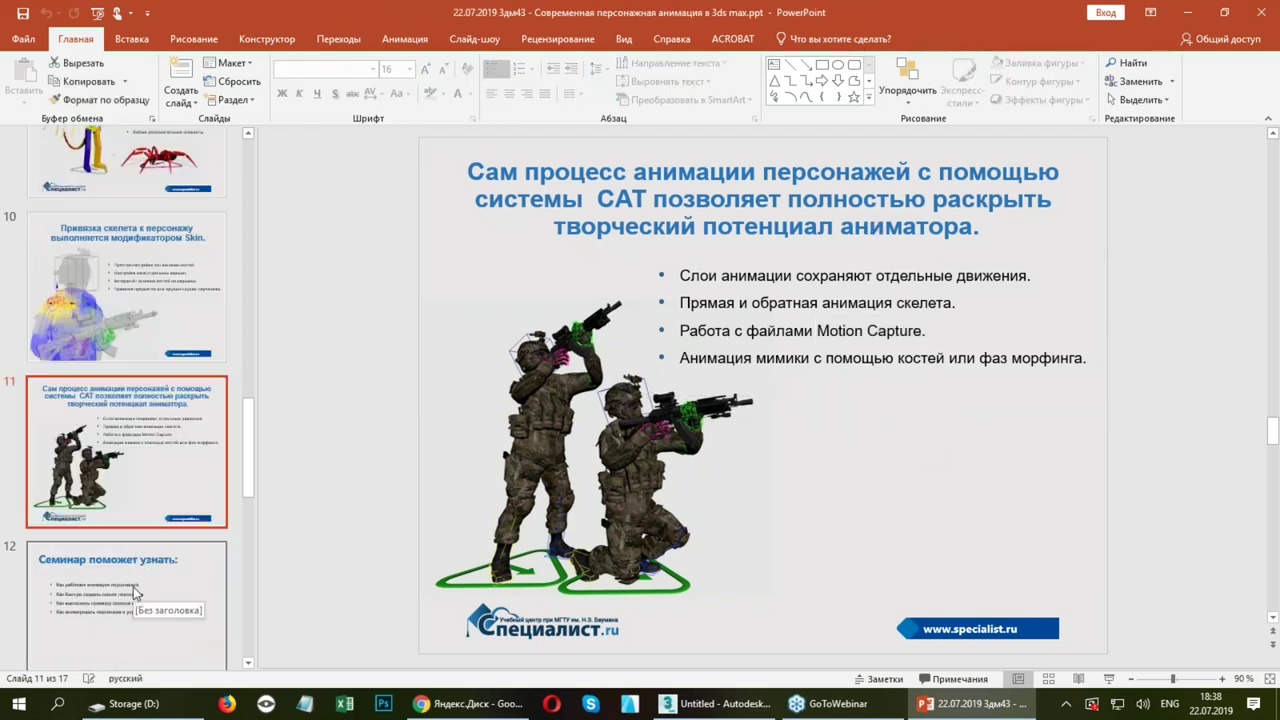
click(1187, 12)
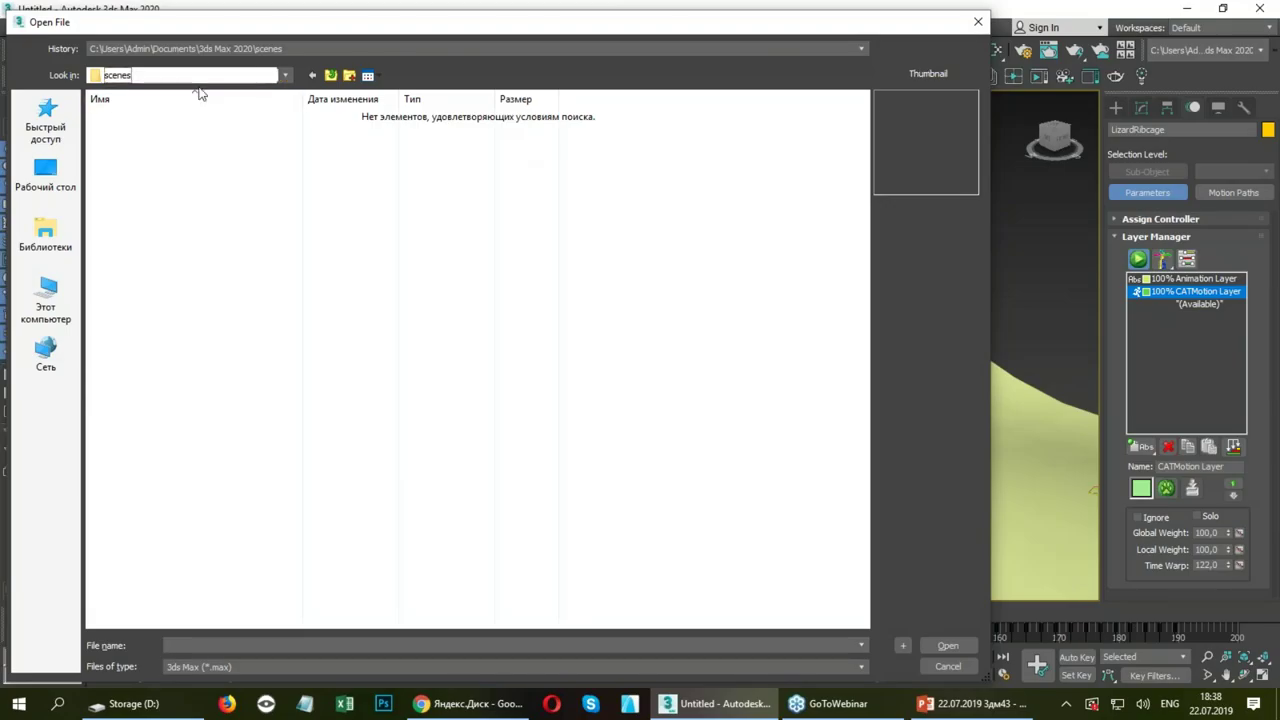
Open postman 2018.max from D:\MAX 2018 tutorials Character animation (VRAY)\Postman, dismissing the warning.
click(196, 78)
click(140, 318)
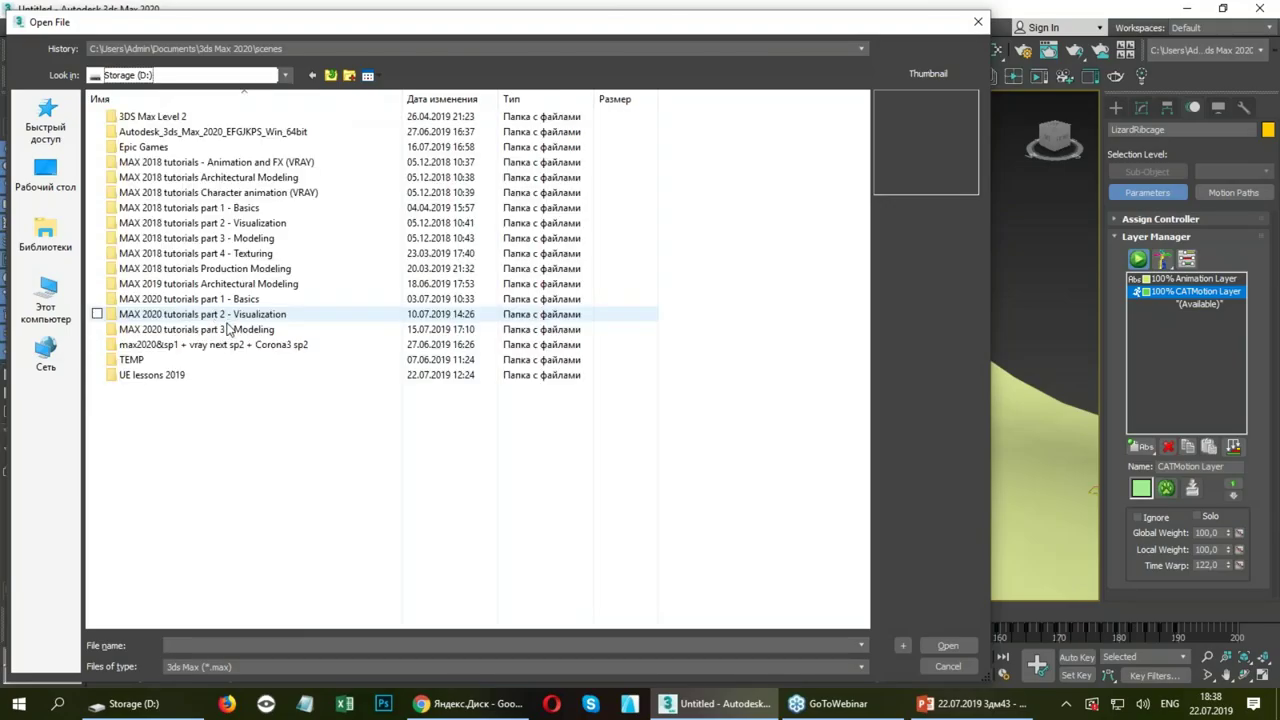
double_click(230, 192)
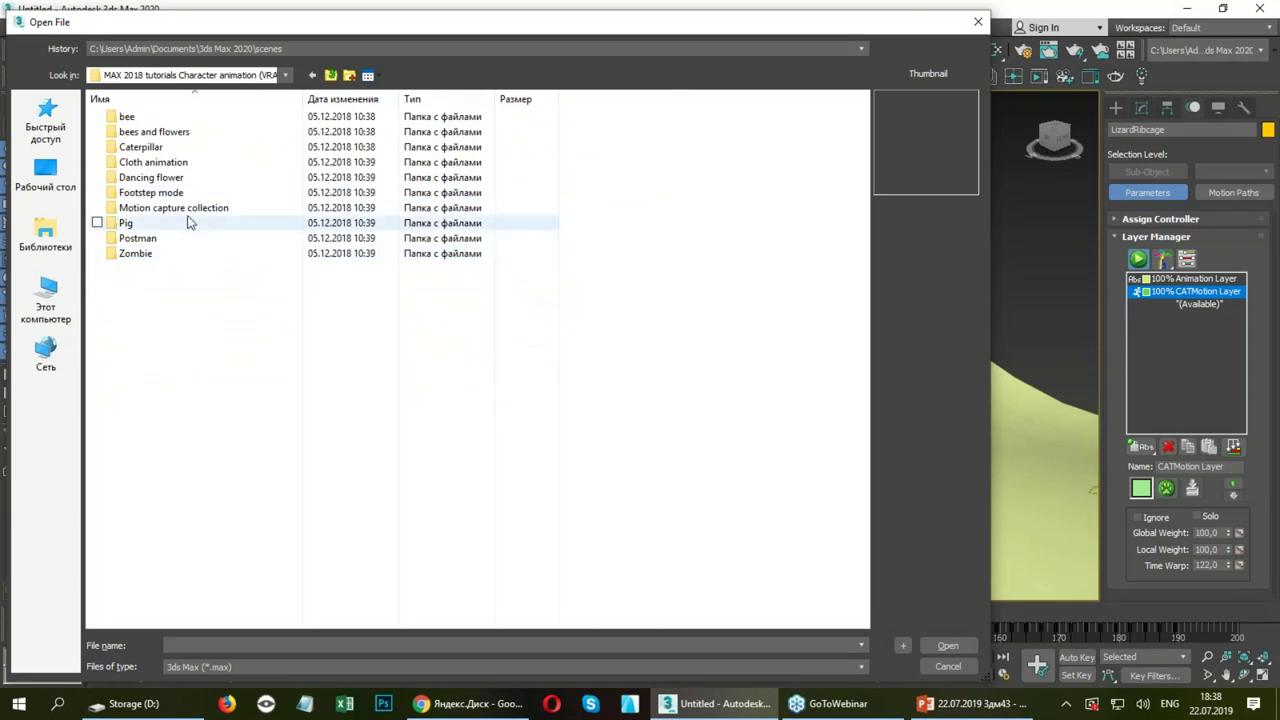
double_click(145, 240)
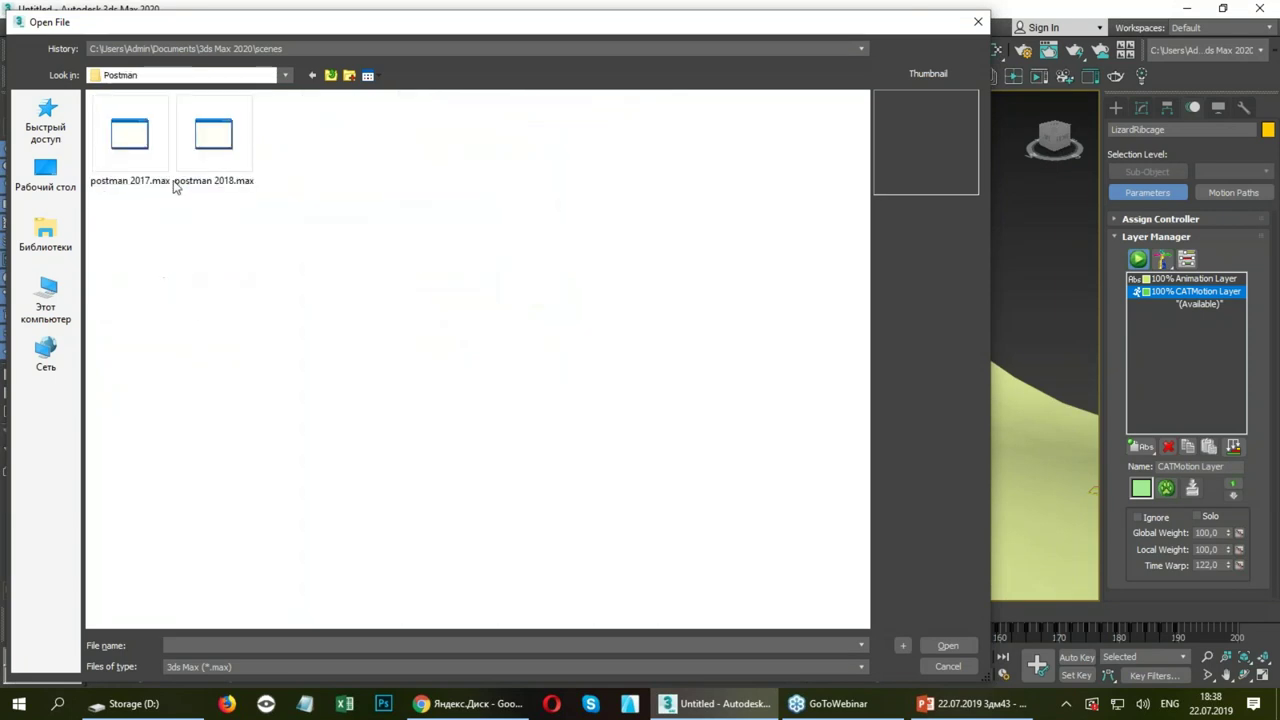
click(212, 150)
double_click(212, 150)
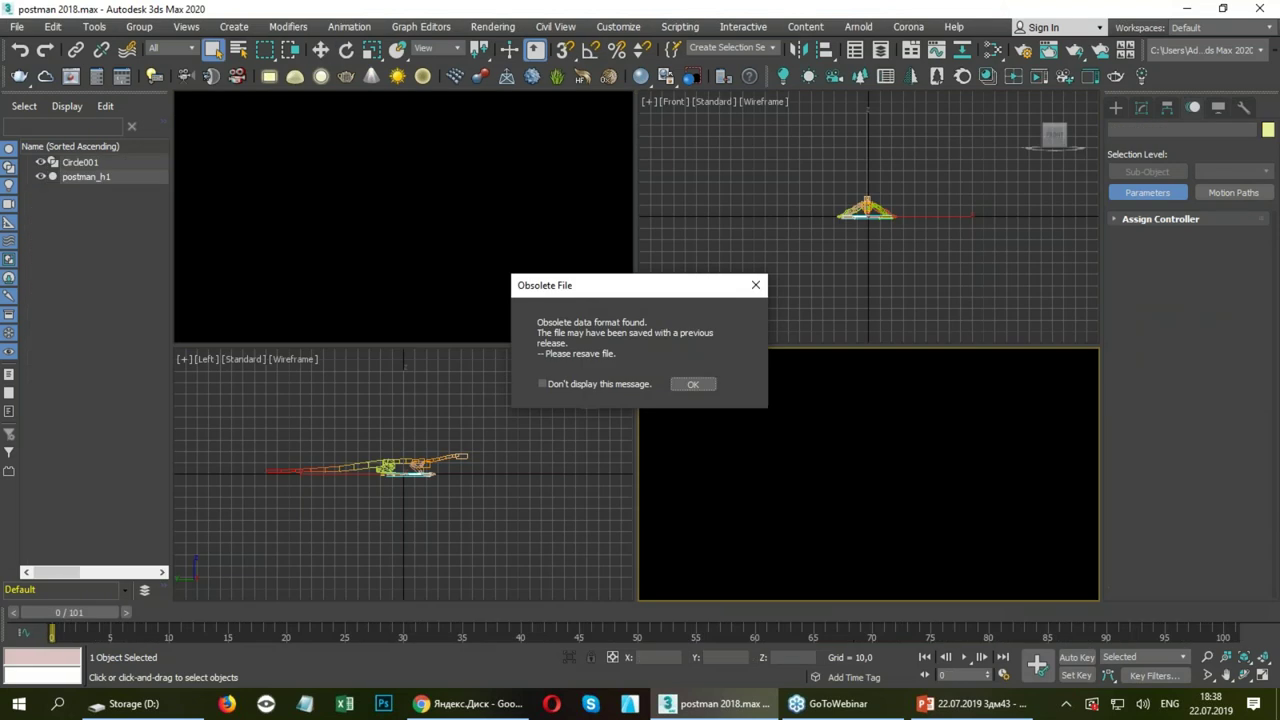
click(694, 381)
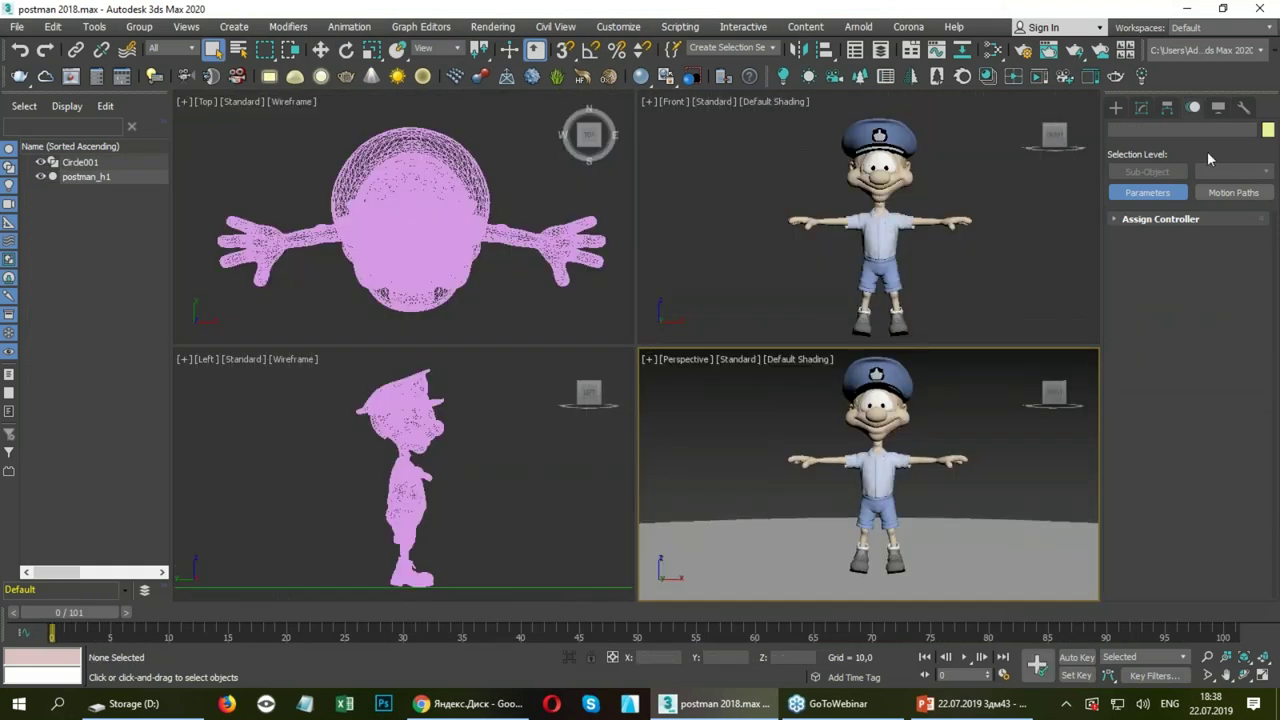
Draw a CATParent beside the postman in the Top view and load the GameChar rig onto it.
click(1117, 108)
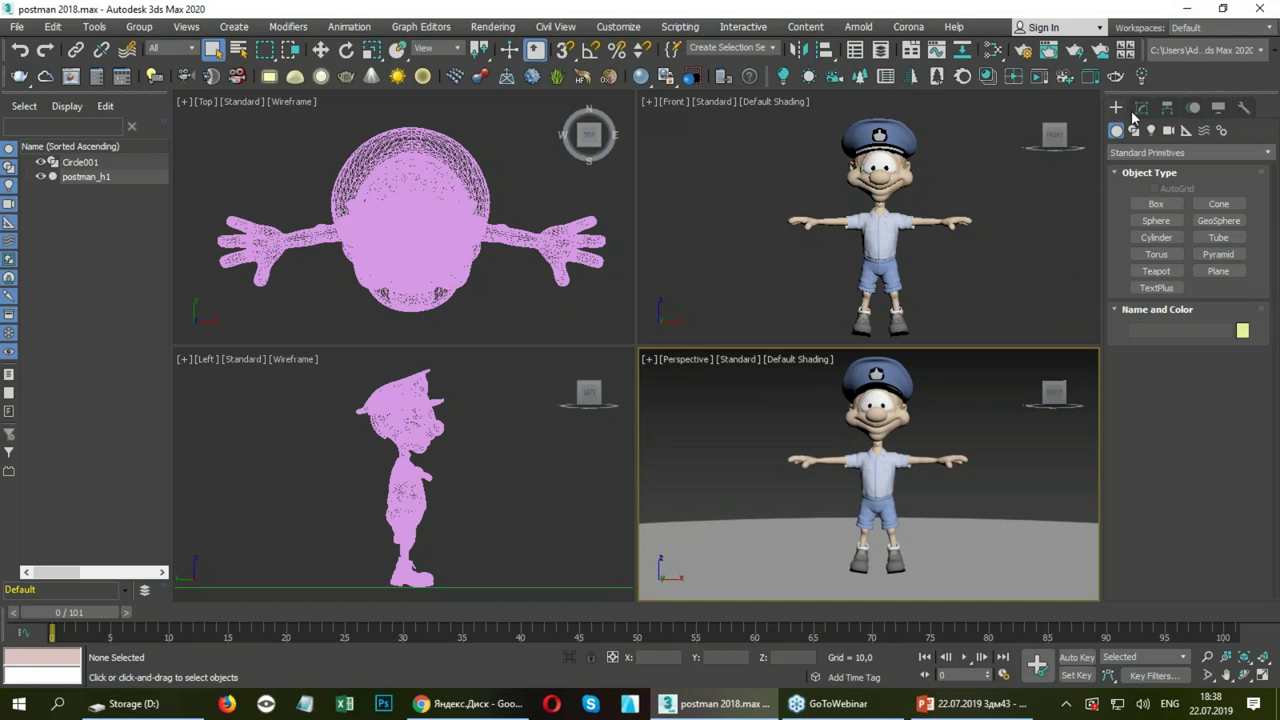
click(1186, 131)
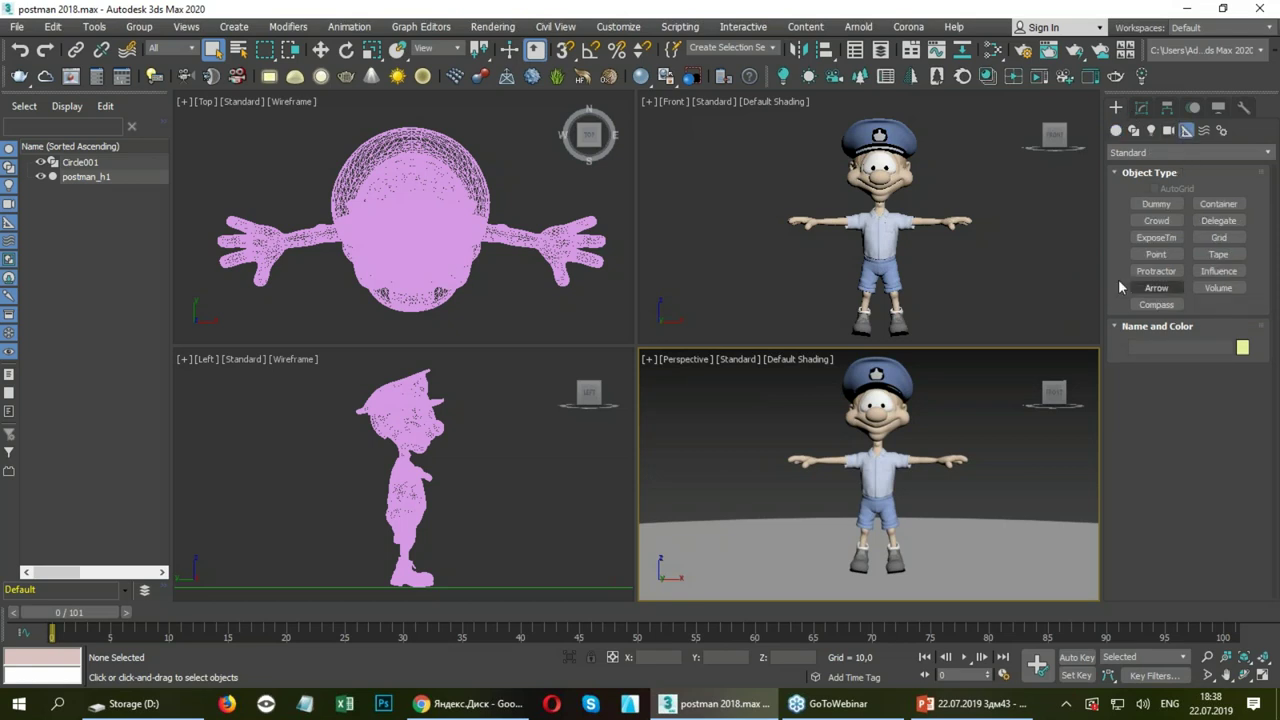
click(1176, 154)
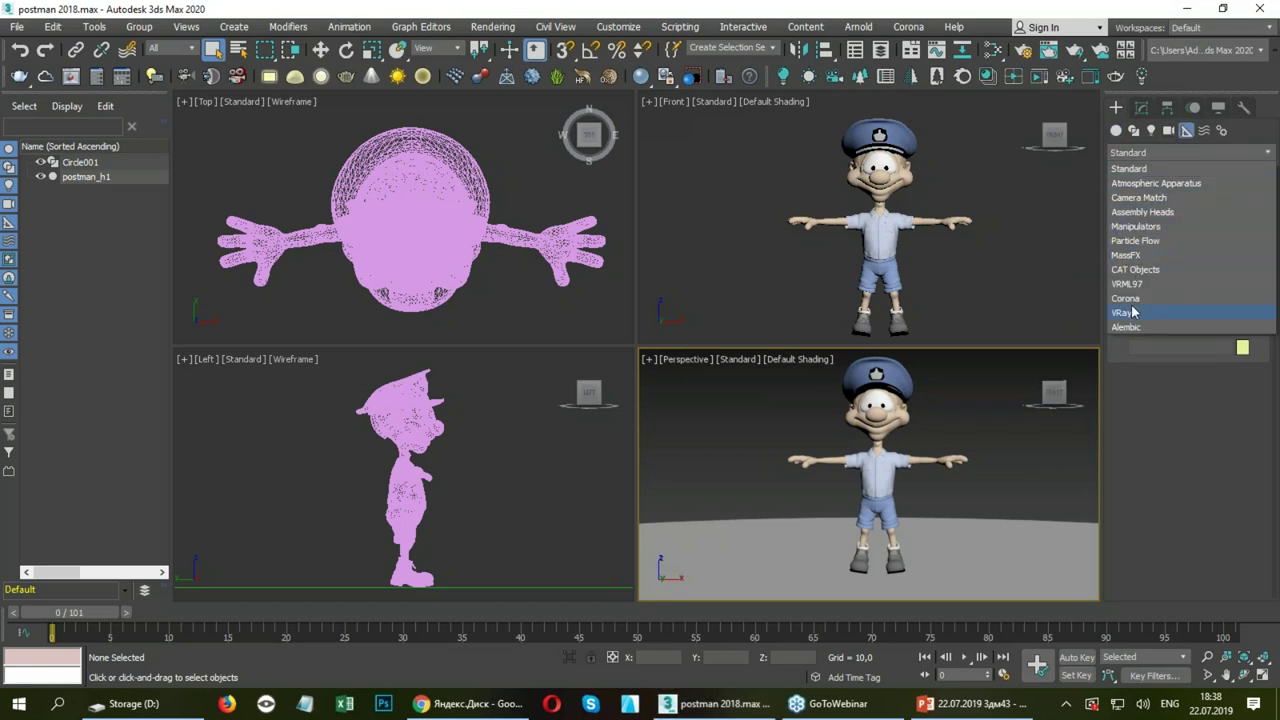
click(1133, 270)
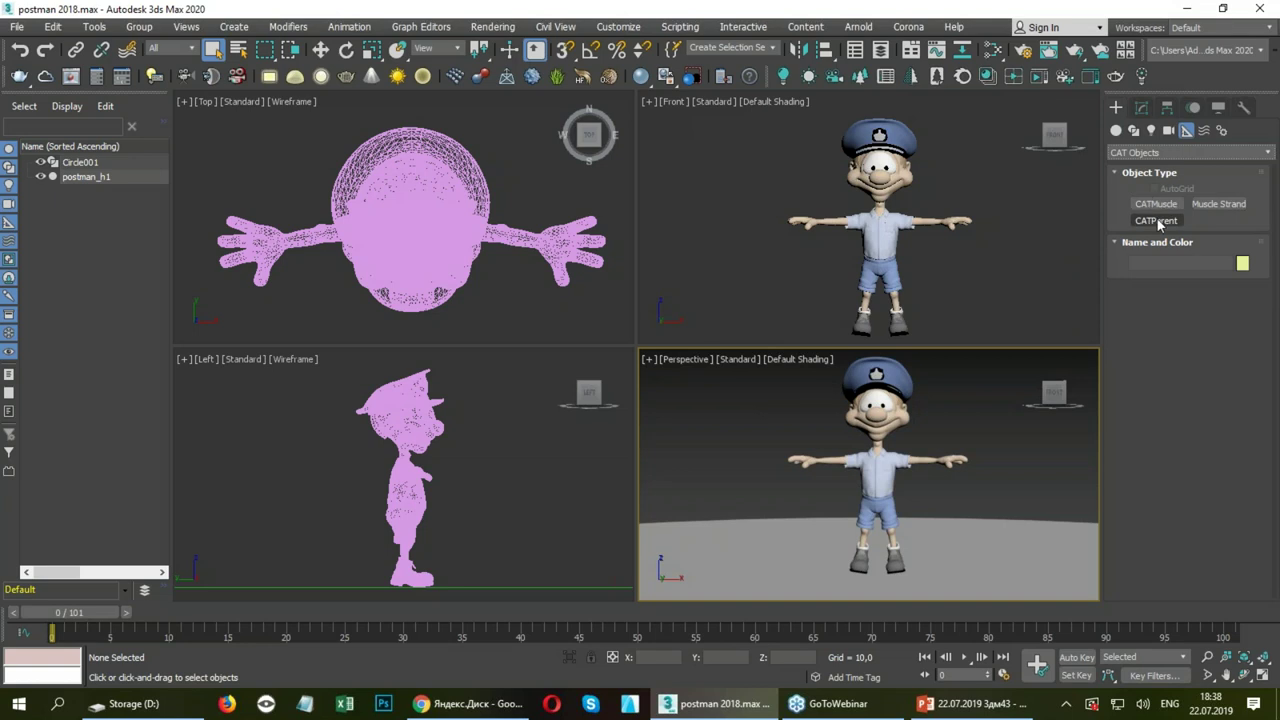
click(1156, 220)
middle_drag(498, 241, 333, 232)
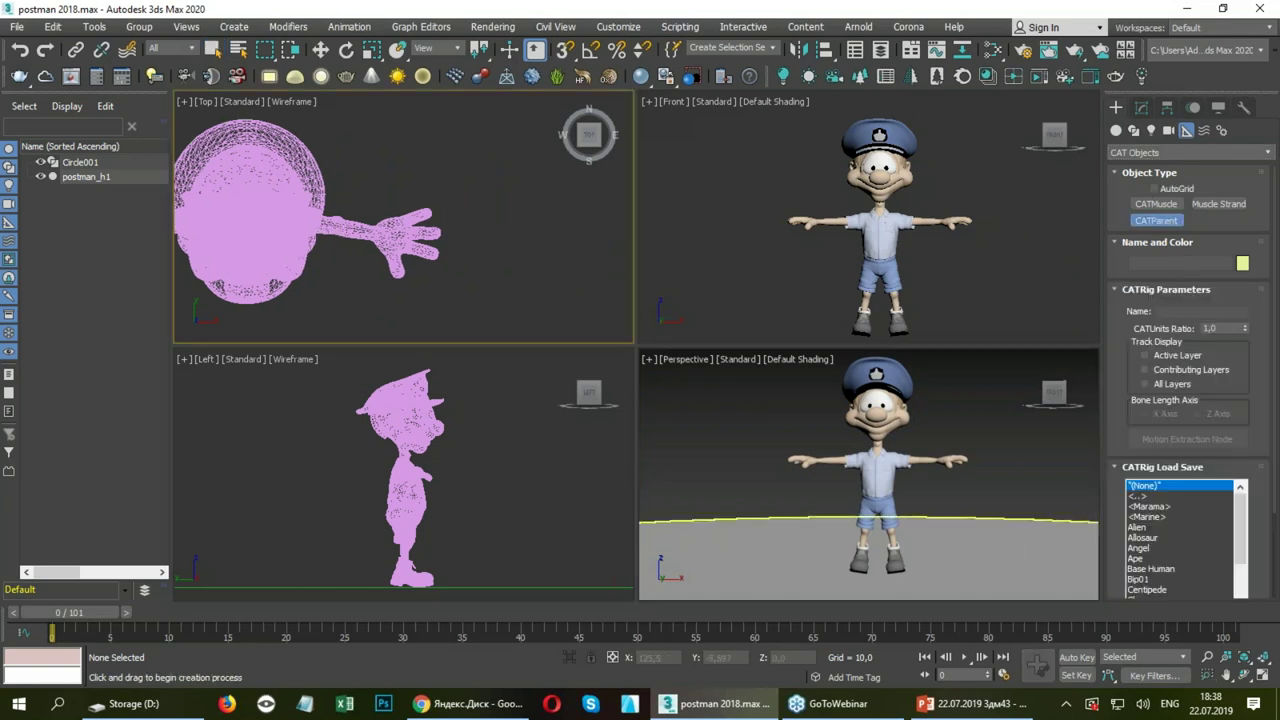
drag(550, 240, 779, 446)
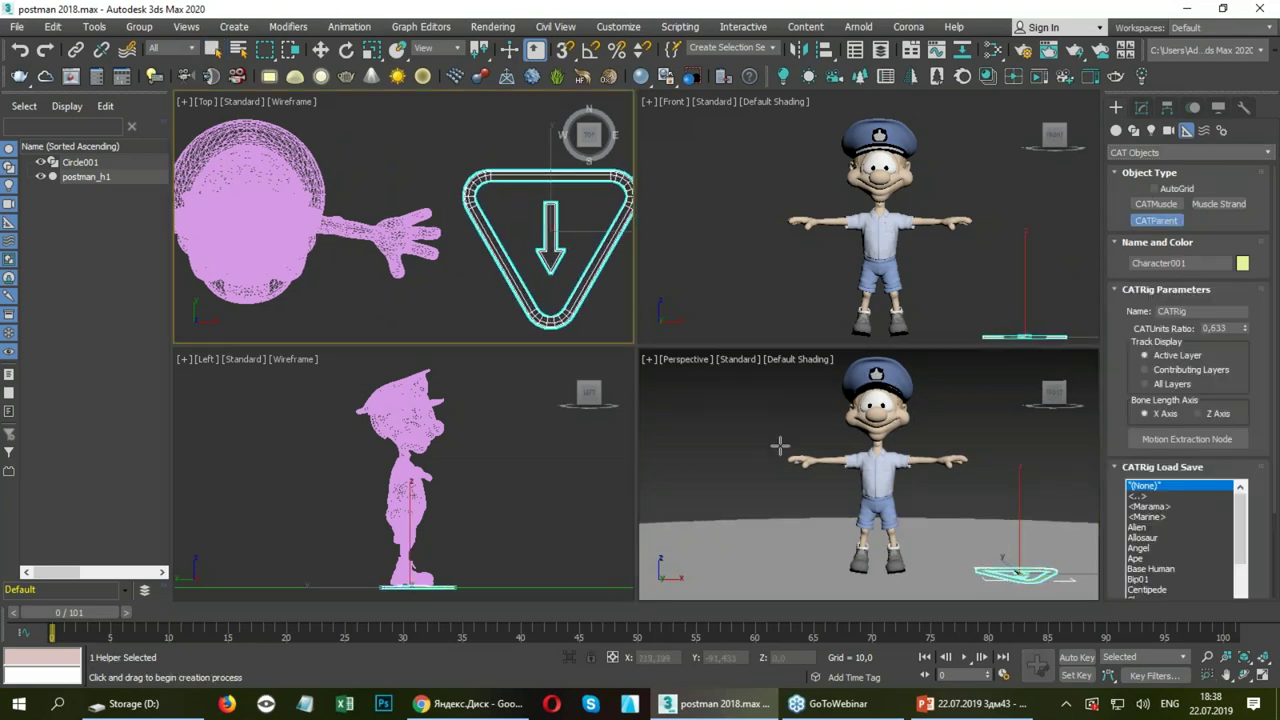
drag(1239, 515, 1232, 566)
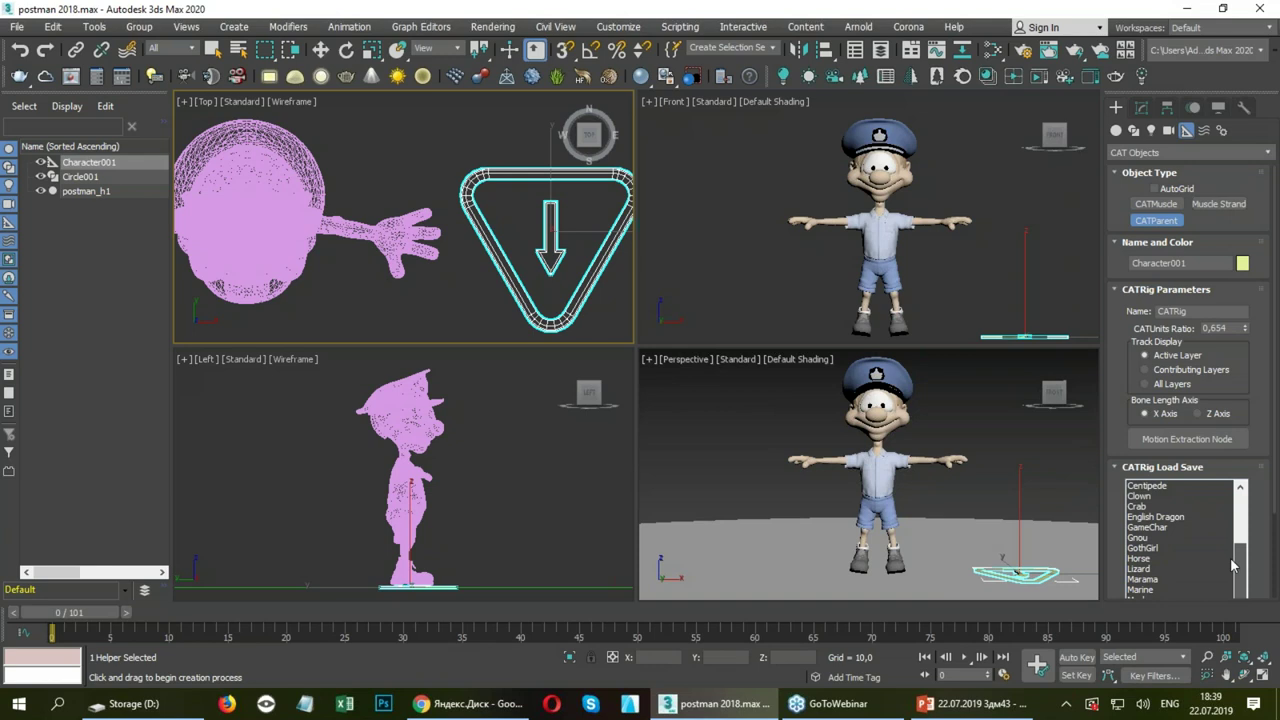
double_click(1161, 527)
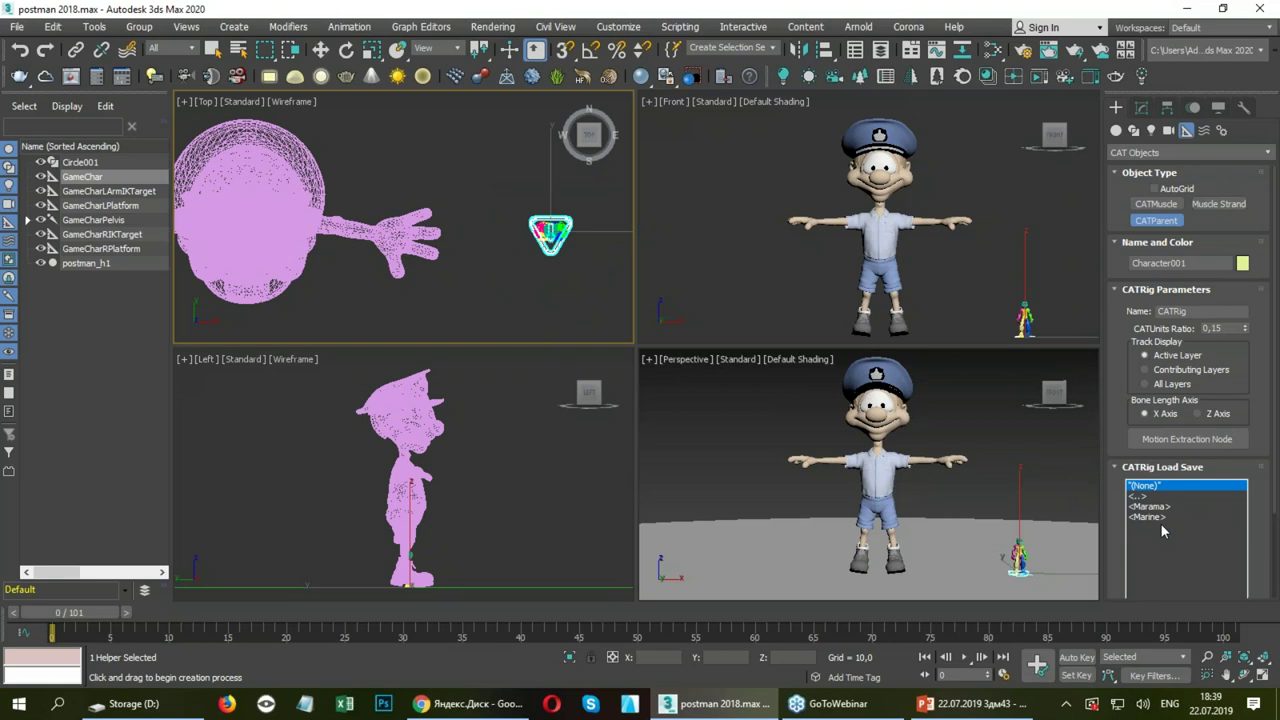
Maximize the Perspective view and set the GameChar rig's CATUnits Ratio to 1,0.
key(alt+w)
drag(1052, 137, 1064, 107)
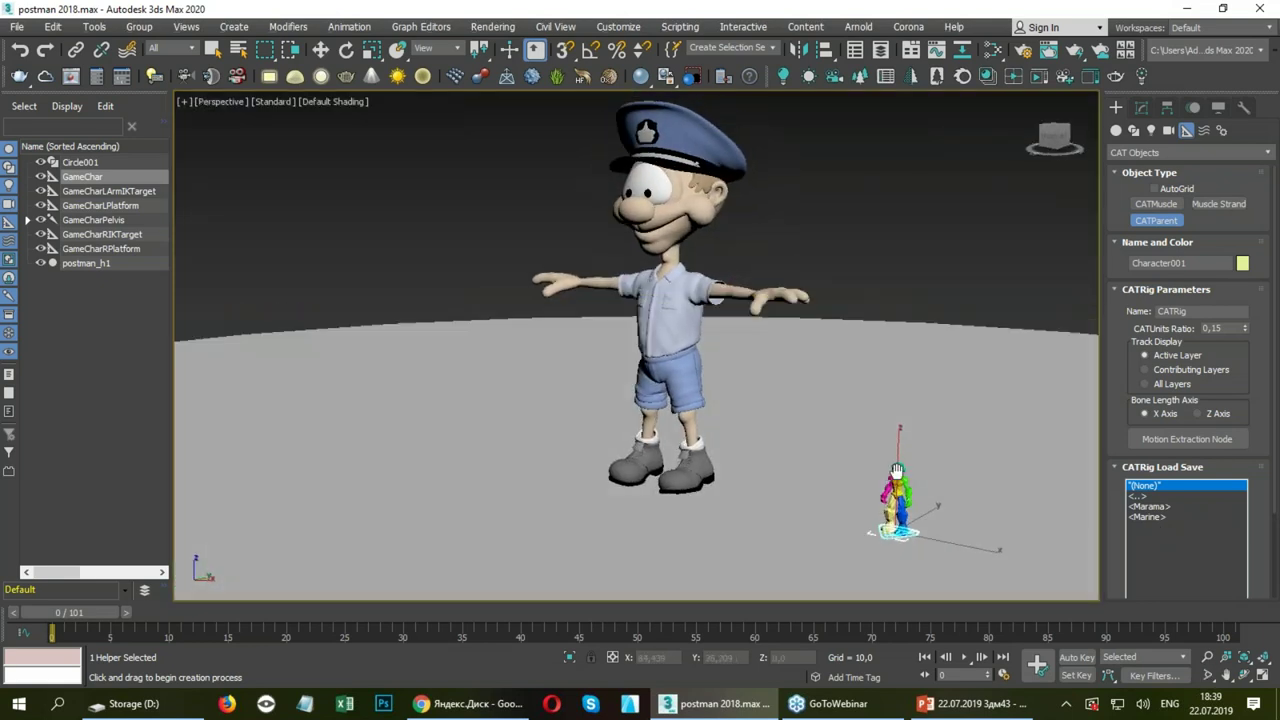
click(1140, 107)
scroll(1121, 500, down, 1)
scroll(1199, 387, up, 1)
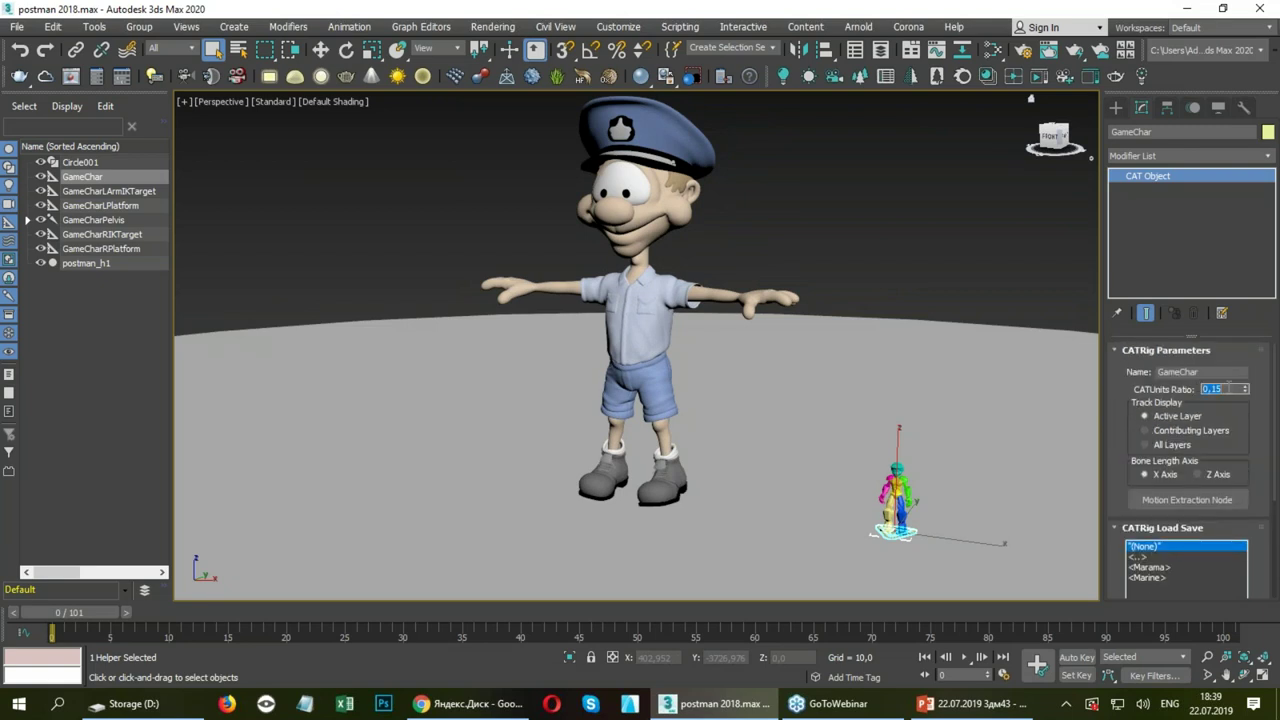
text(1)
key(Return)
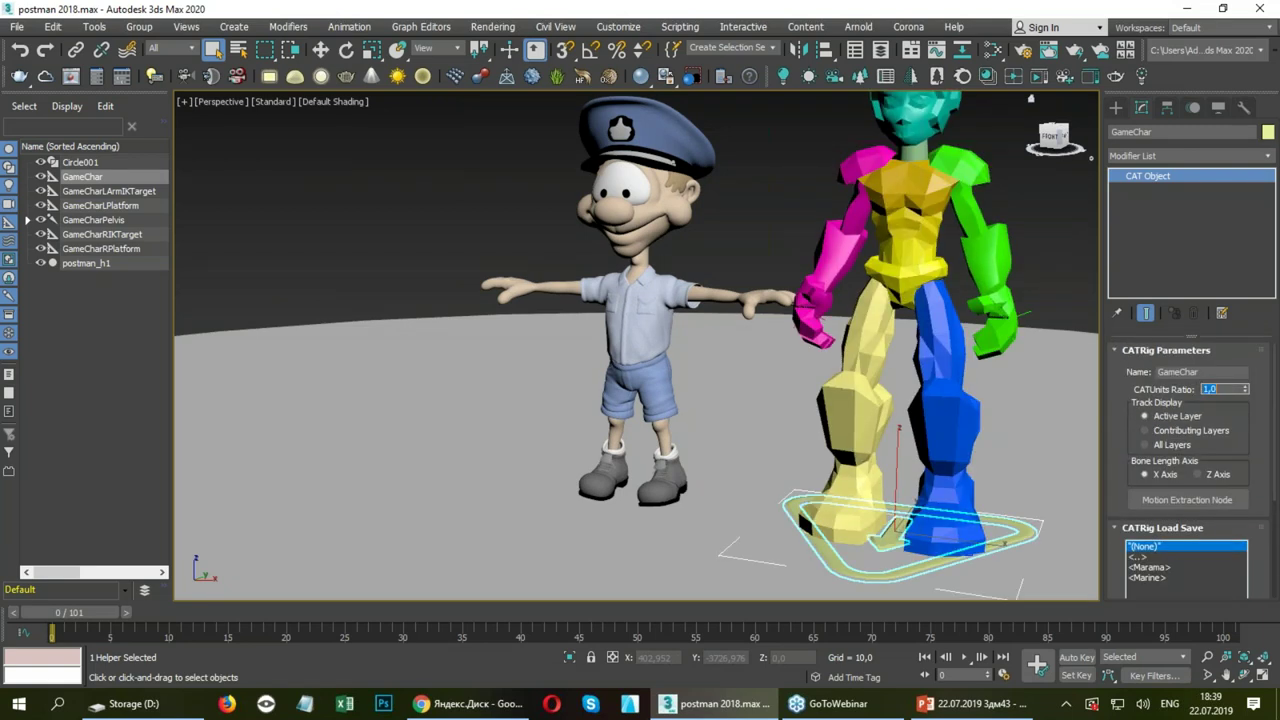
Move the rig onto the postman, shrink it to a 0,65 CATUnits Ratio, and show its Layer Manager.
middle_drag(935, 320, 880, 335)
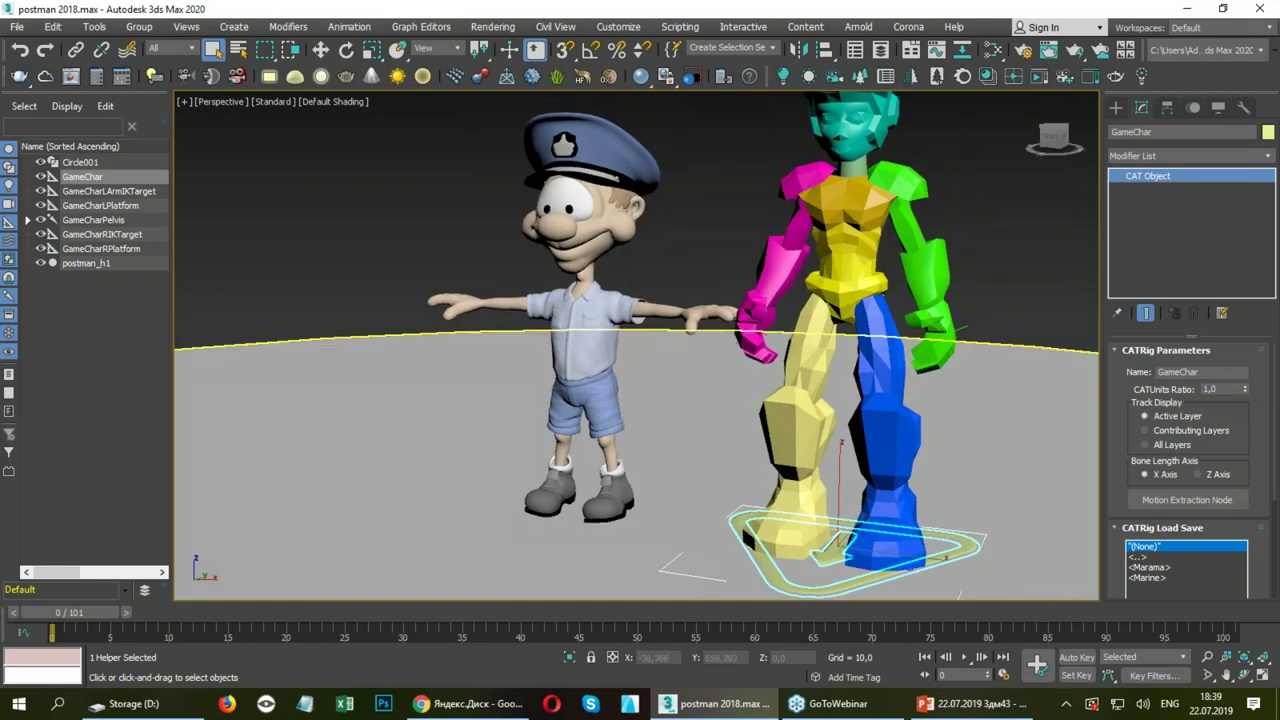
mouse_move(1250, 388)
mouse_down()
mouse_move(1249, 413)
mouse_move(1236, 416)
mouse_up()
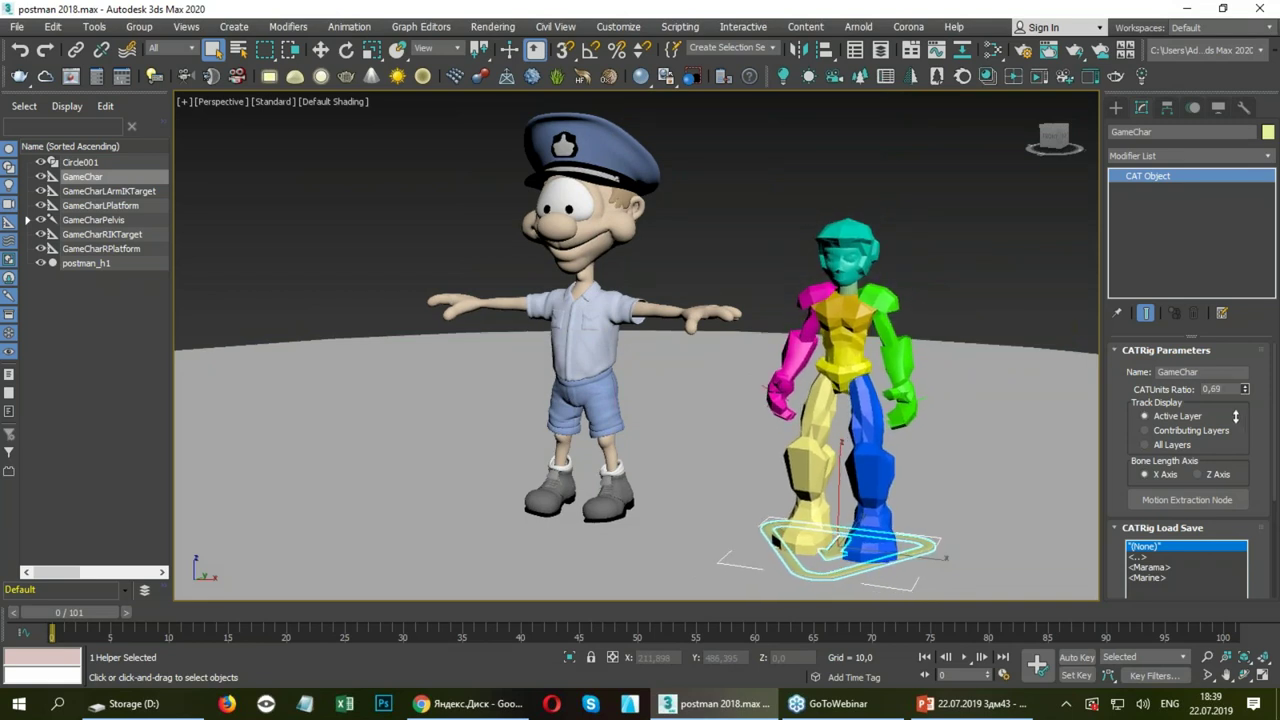
key(w)
mouse_move(875, 548)
mouse_down()
mouse_move(622, 515)
mouse_move(639, 519)
mouse_up()
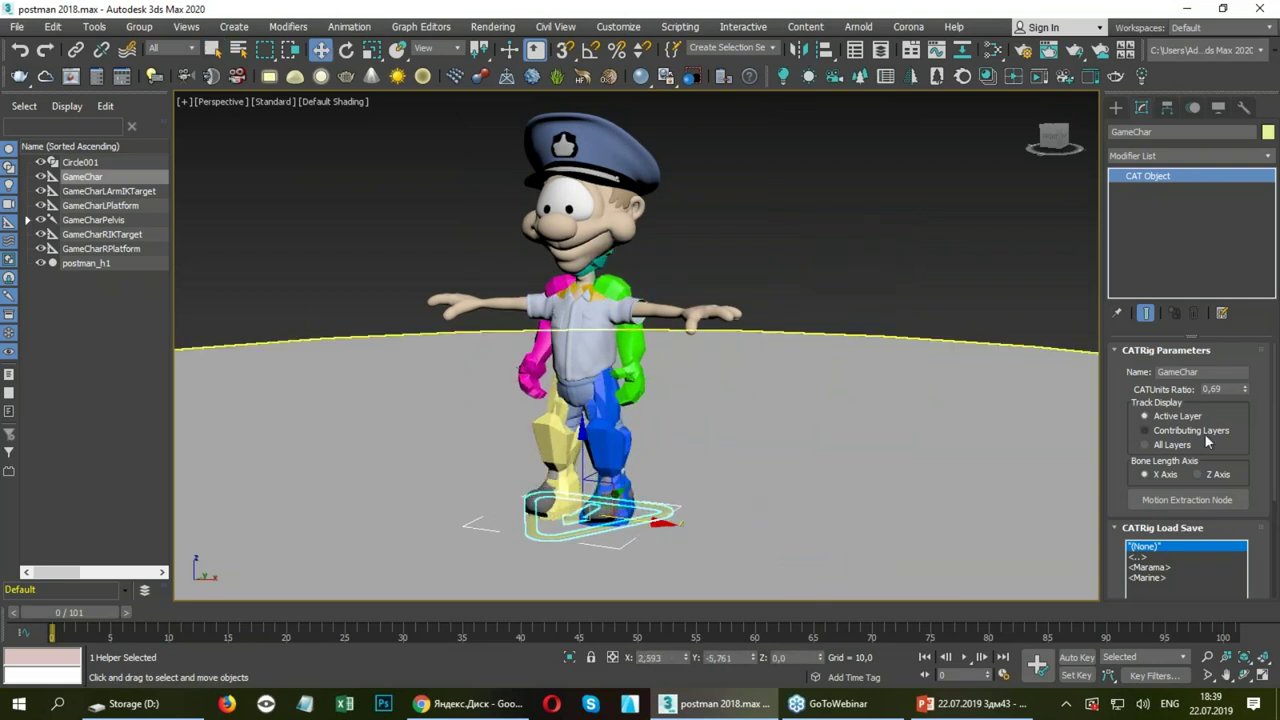
drag(1245, 391, 1247, 390)
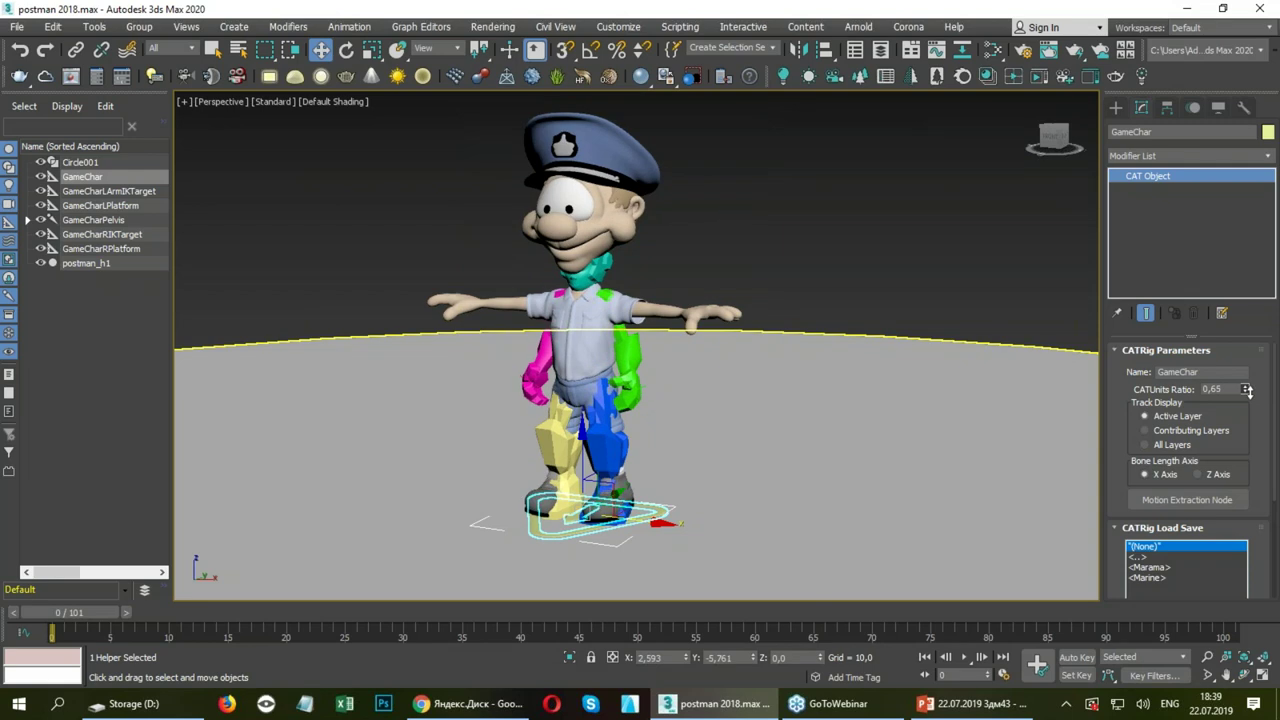
click(1167, 107)
click(1193, 107)
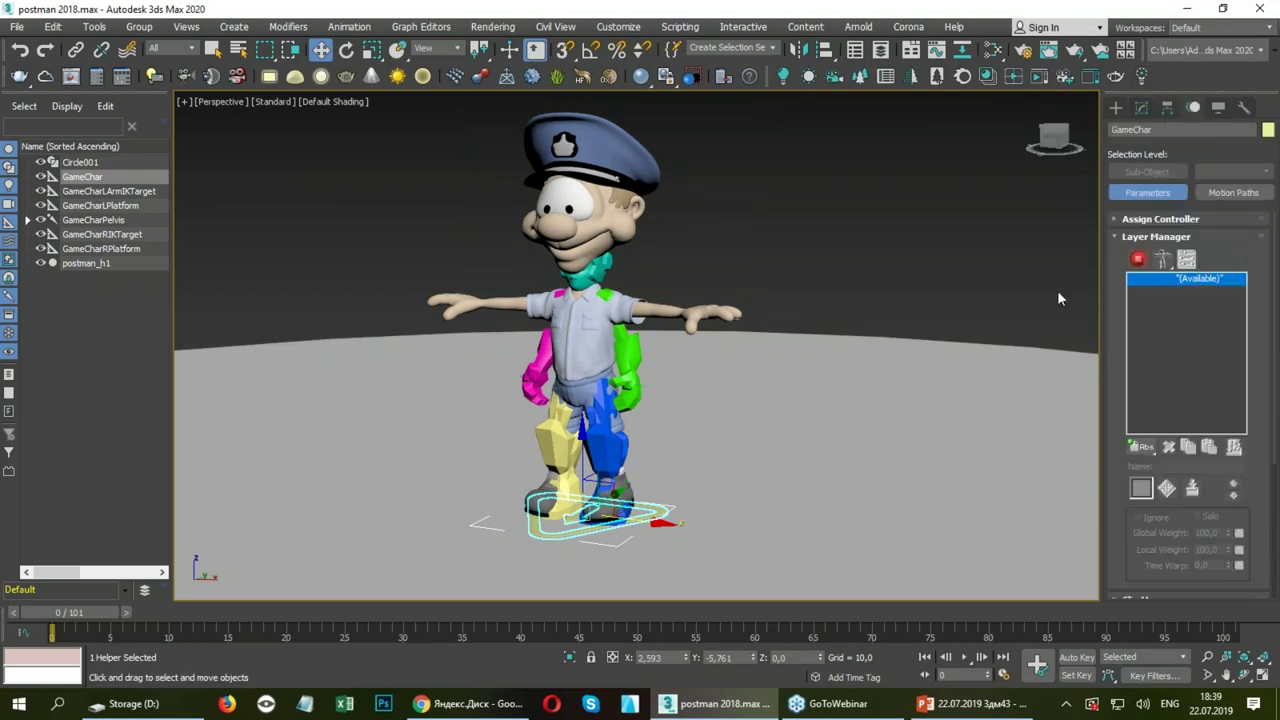
alt+middle_drag(556, 354, 618, 340)
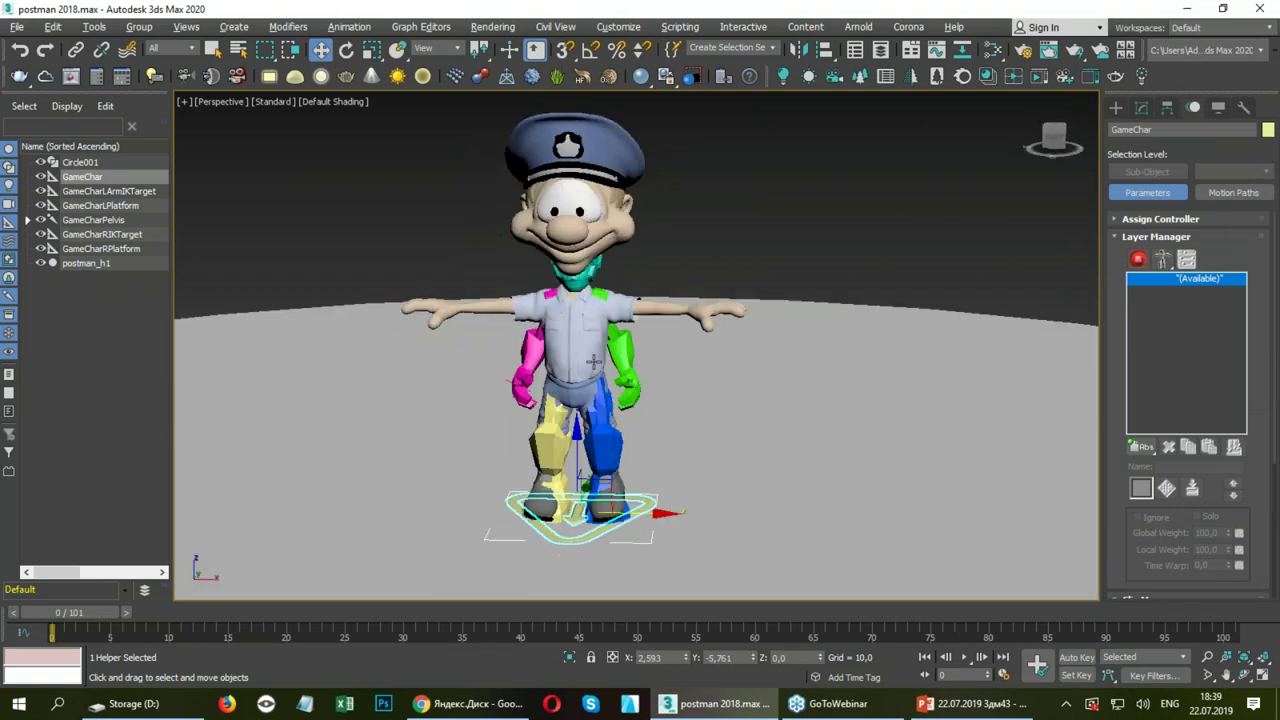
Rotate the green GameCharLArmUpperArm up to follow the postman's outstretched arm.
click(618, 340)
key(e)
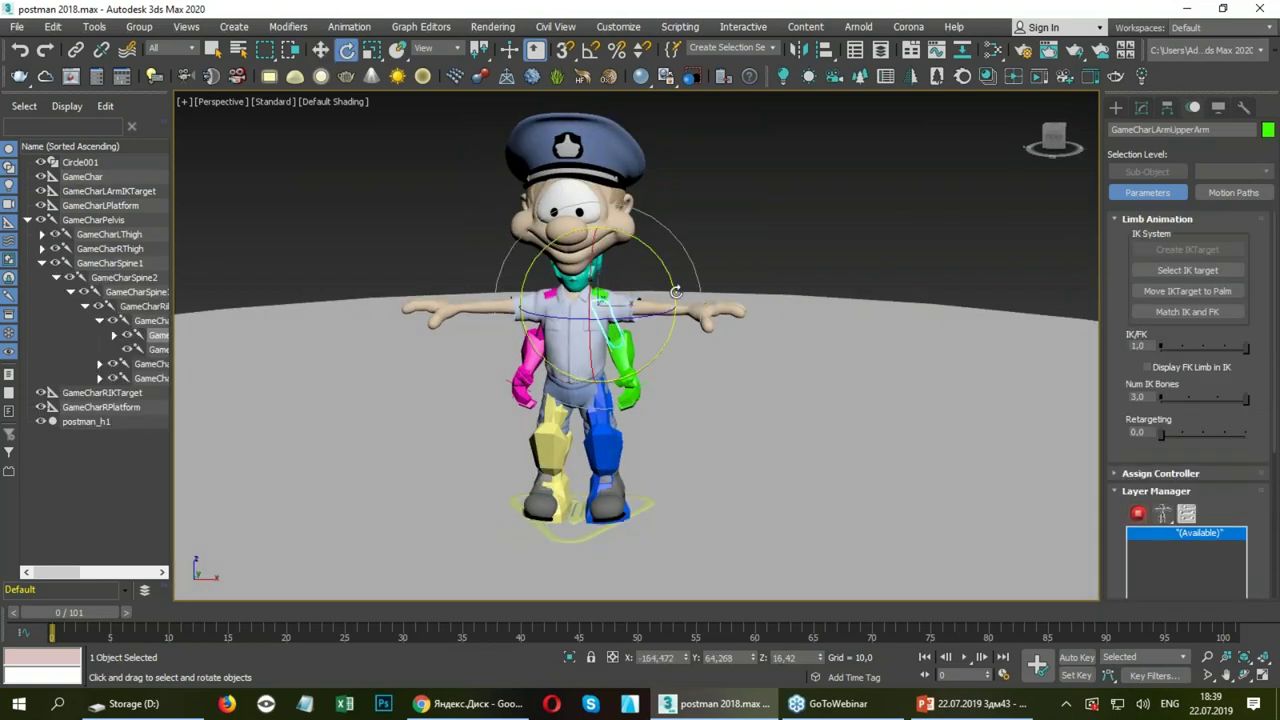
alt+middle_drag(671, 285, 620, 314)
scroll(620, 314, up, 4)
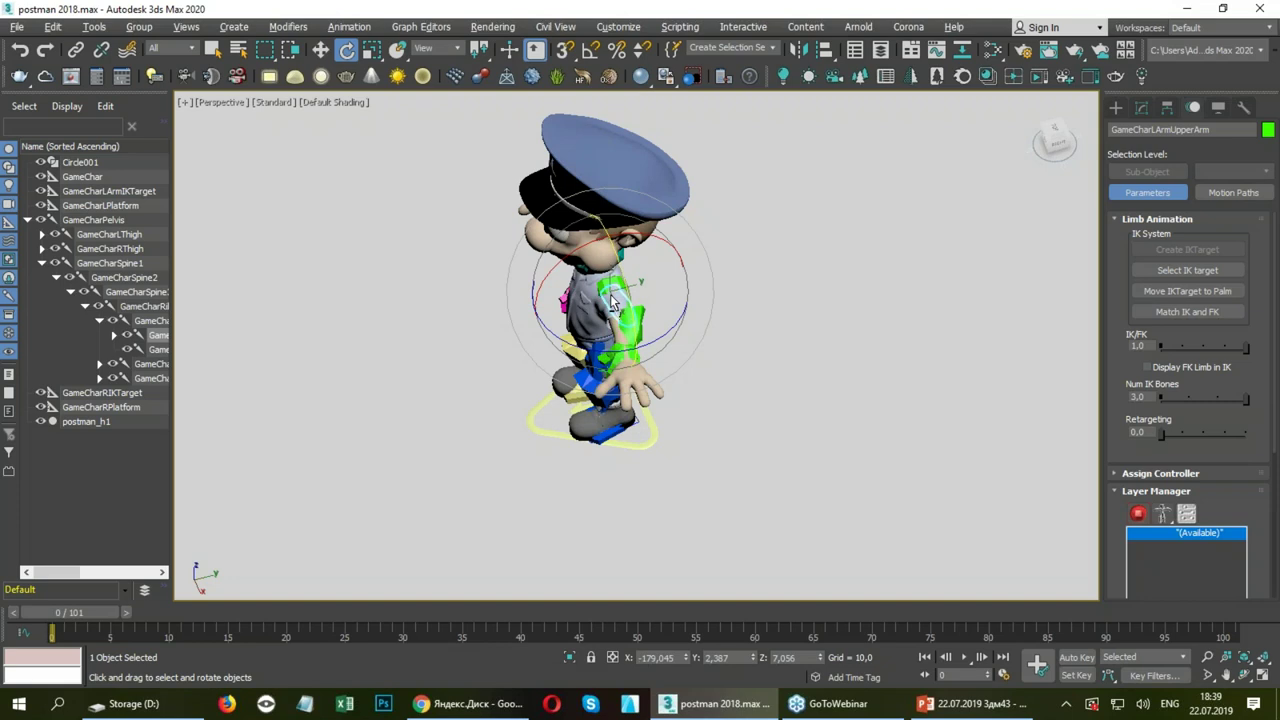
drag(658, 304, 636, 352)
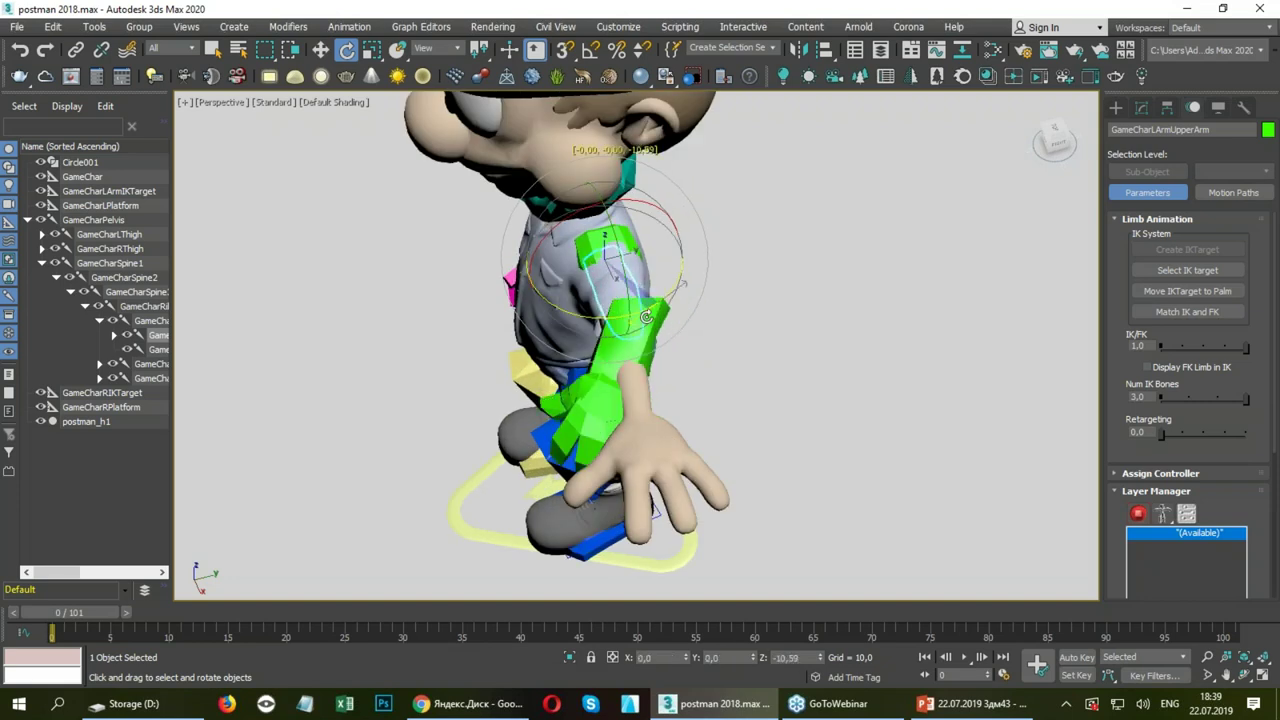
Rotate the left forearm along the postman's arm and stretch it to 119% in X.
click(650, 460)
click(600, 400)
drag(700, 310, 710, 372)
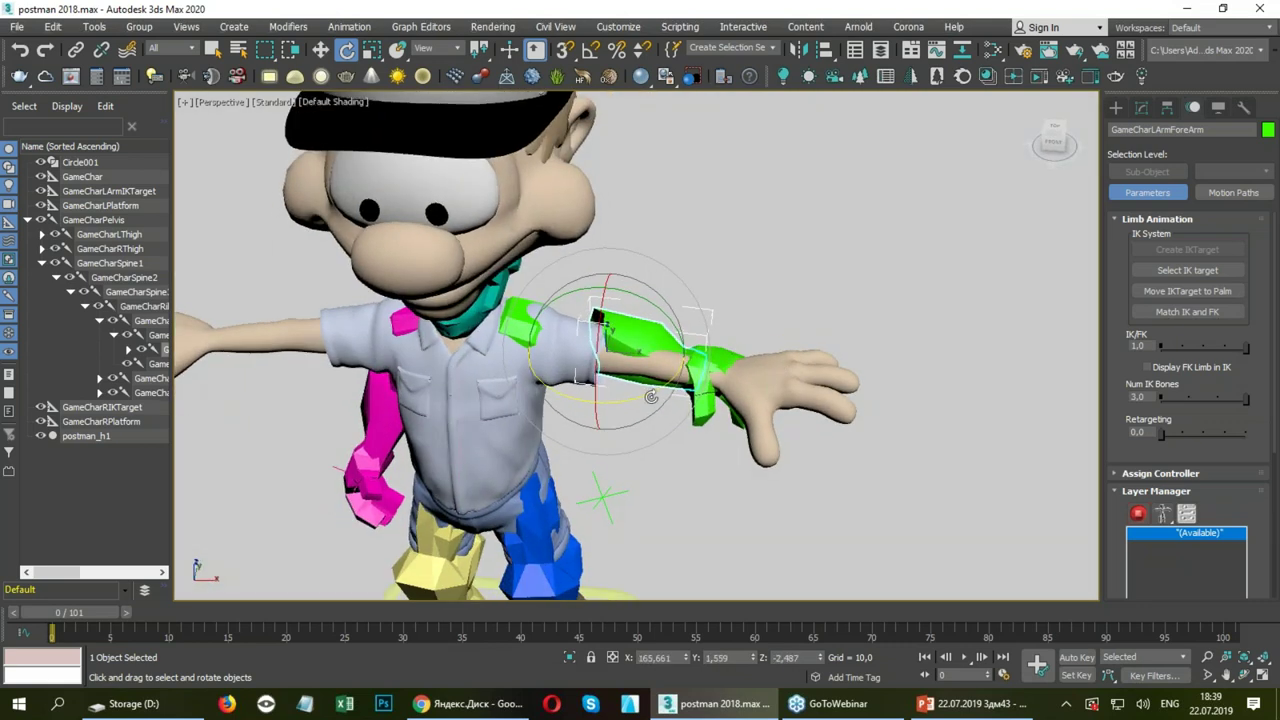
key(r)
drag(688, 365, 724, 361)
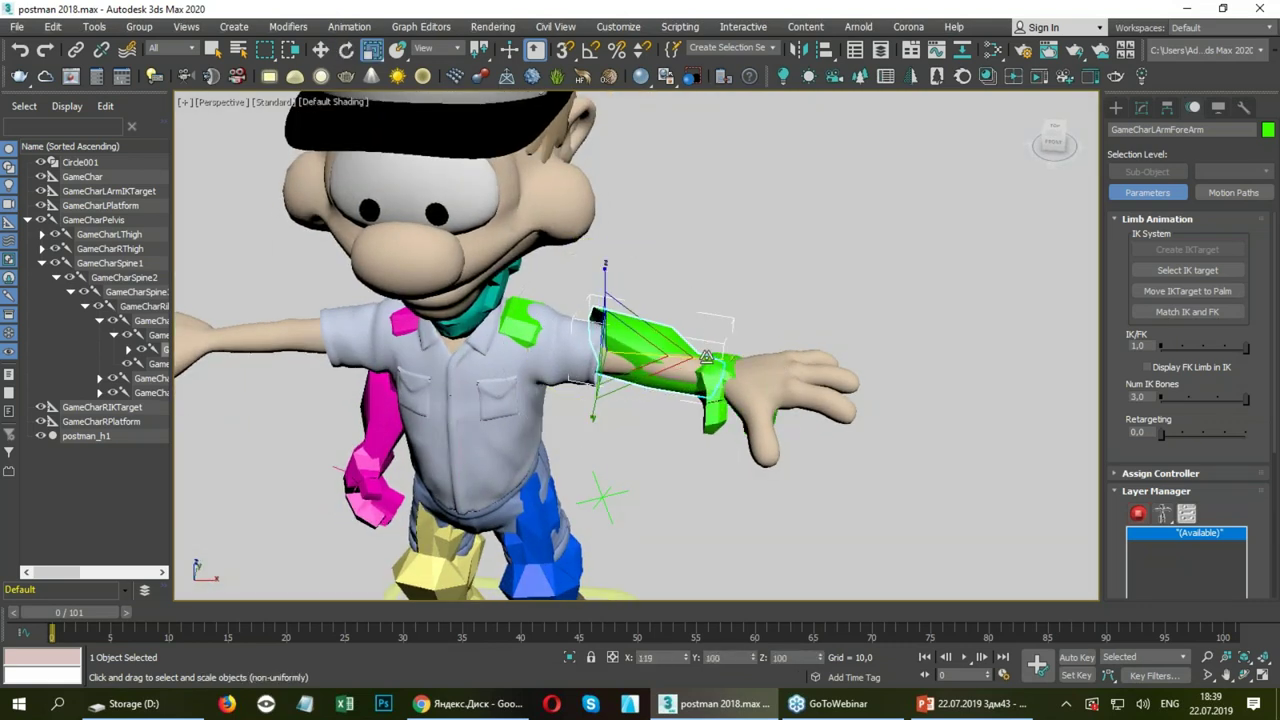
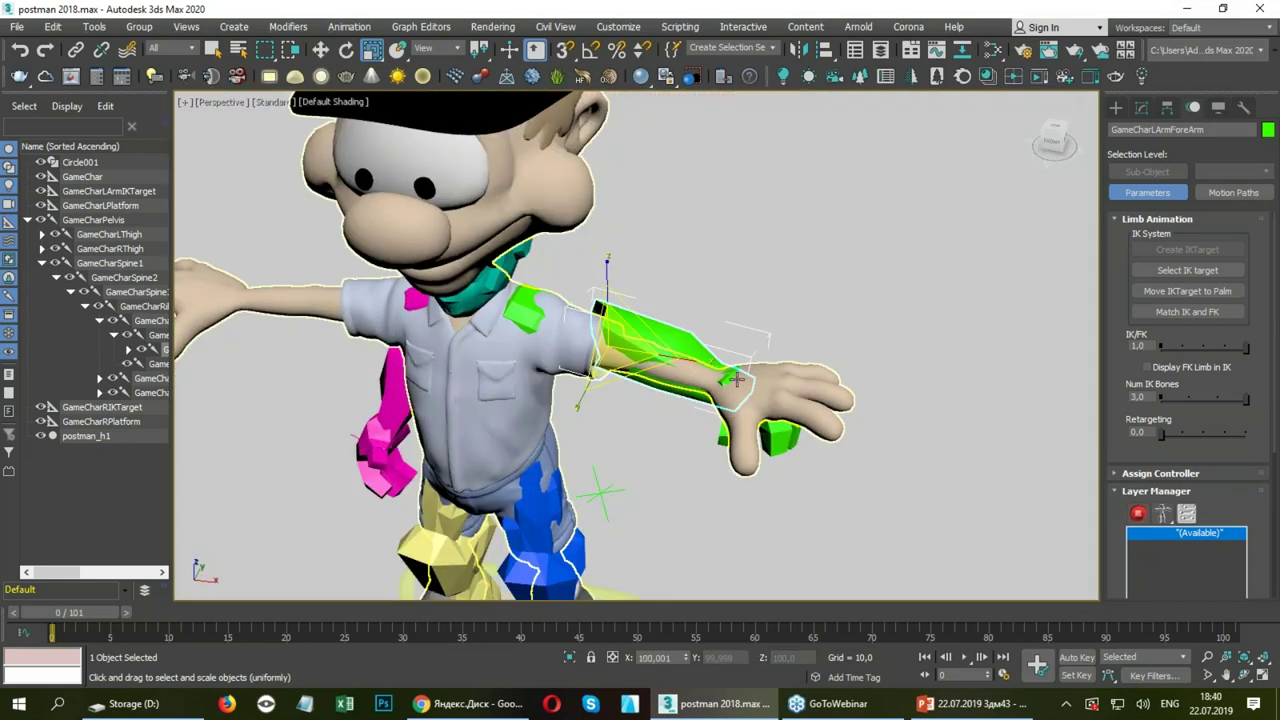
Select the left palm bone and rotate it slightly.
click(745, 385)
scroll(760, 401, up, 2)
scroll(760, 401, up, 2)
key(e)
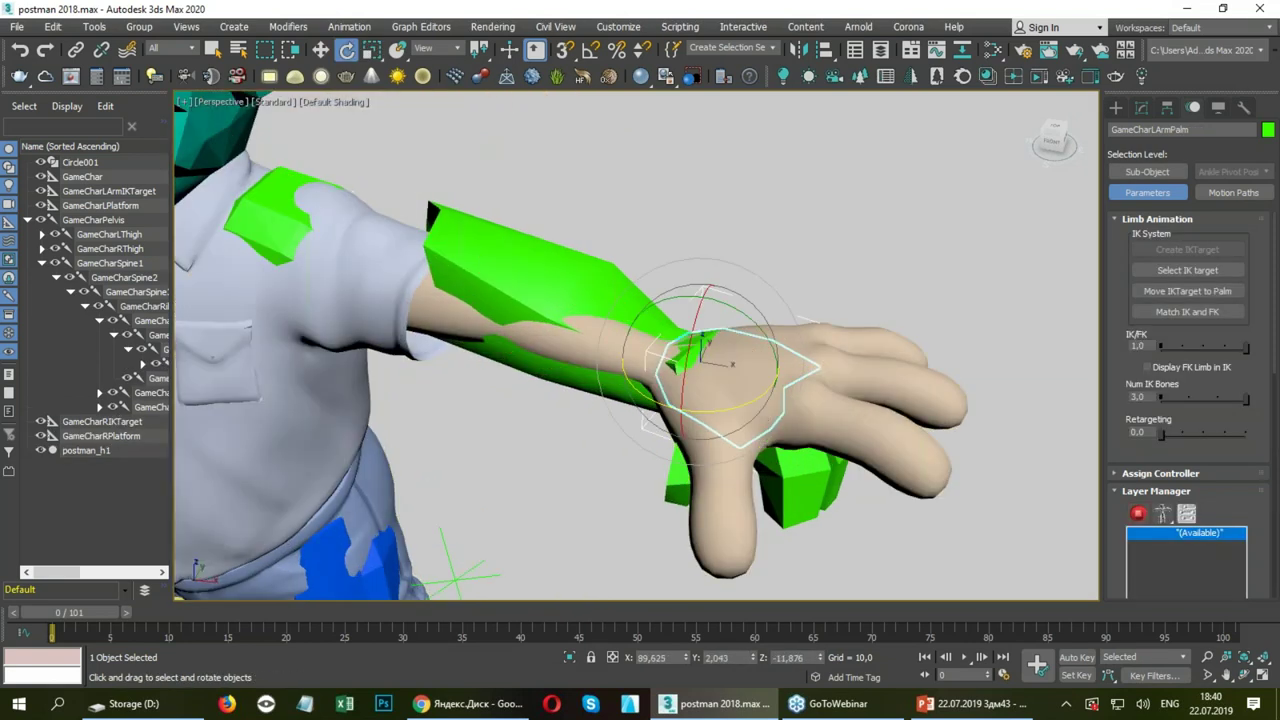
drag(761, 343, 753, 290)
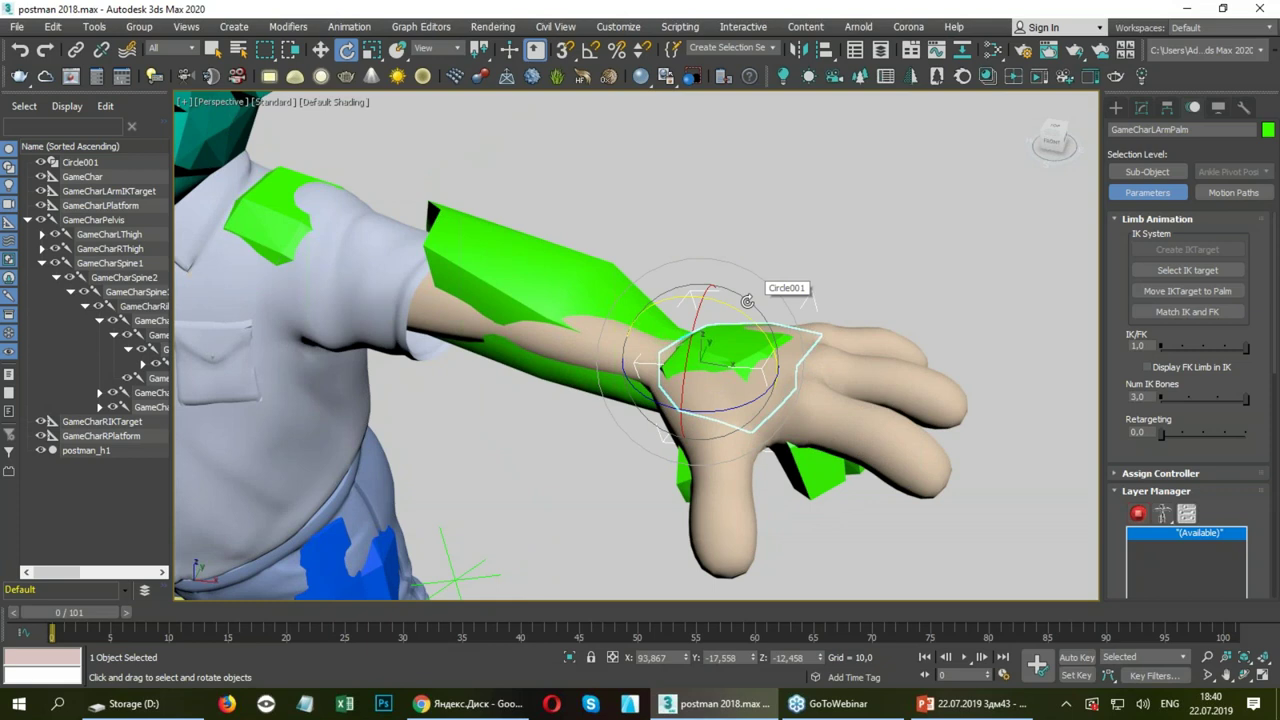
Rotate the left palm and its finger bones together so the fingers curl downward.
double_click(754, 349)
mouse_move(821, 310)
mouse_down()
mouse_move(803, 297)
mouse_move(829, 292)
mouse_move(911, 328)
mouse_move(899, 303)
mouse_up()
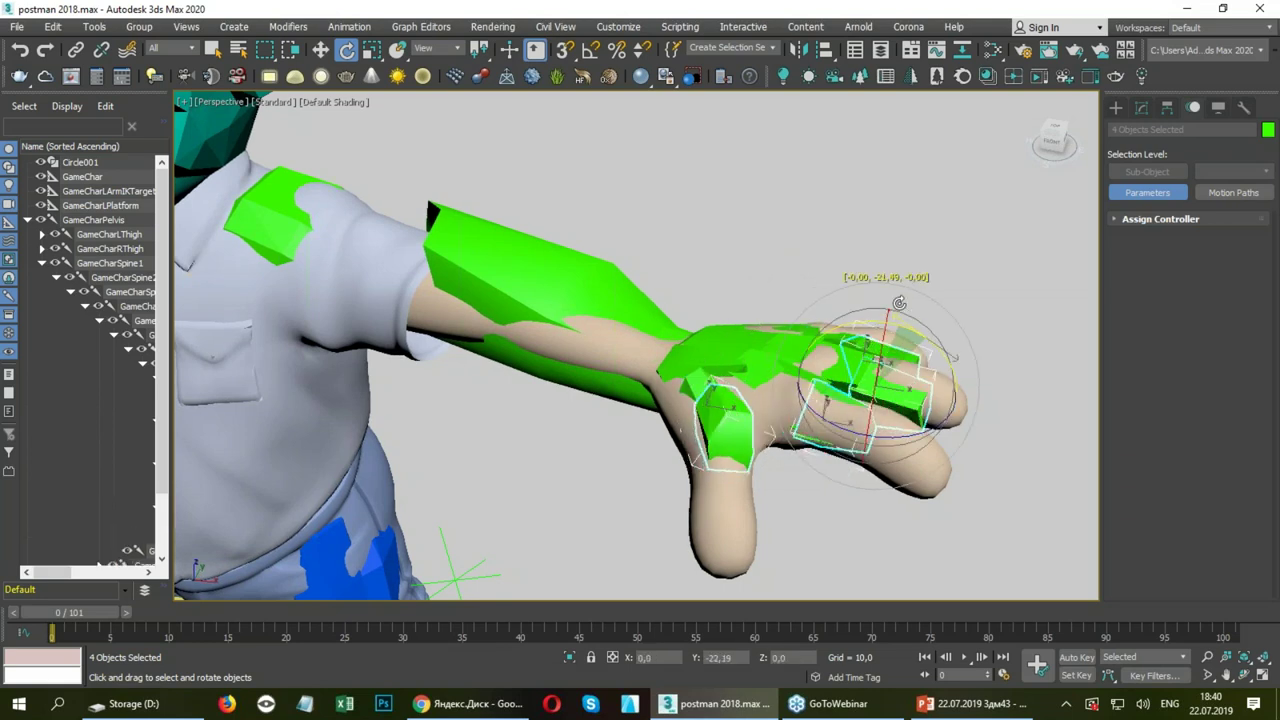
drag(899, 303, 911, 313)
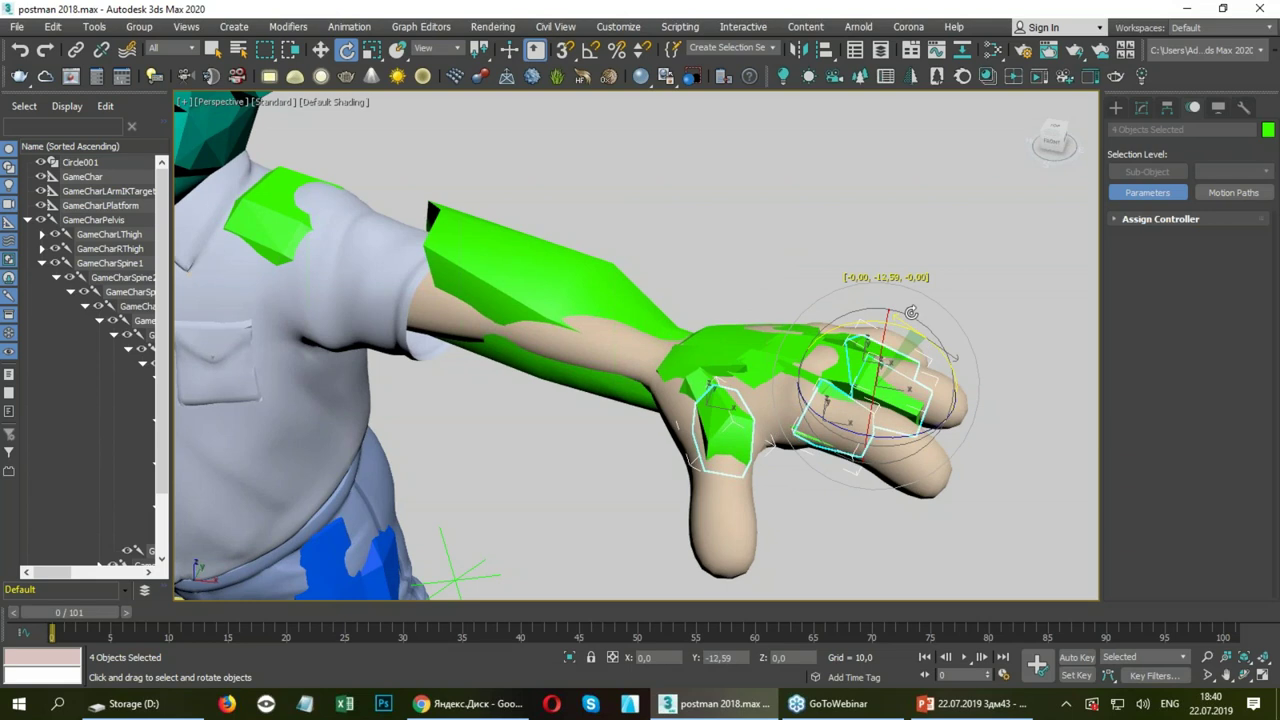
key(r)
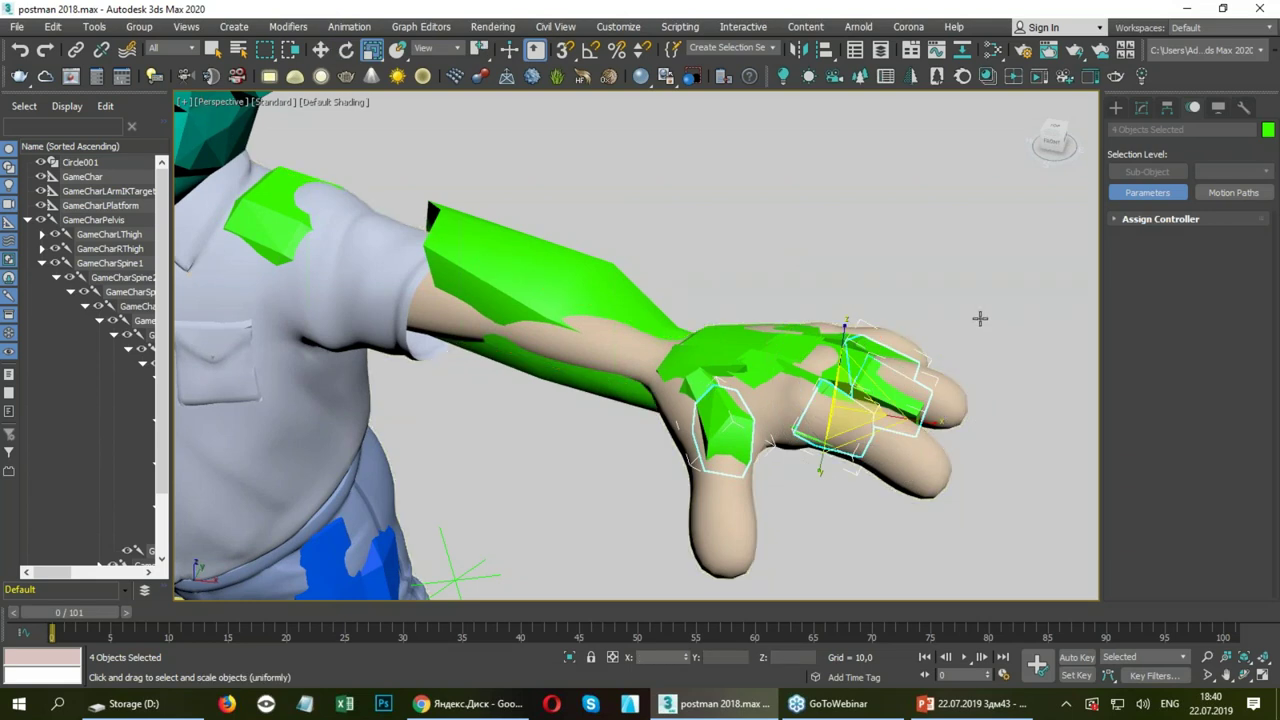
Show the modifier stack for the selected hand bones.
click(1141, 107)
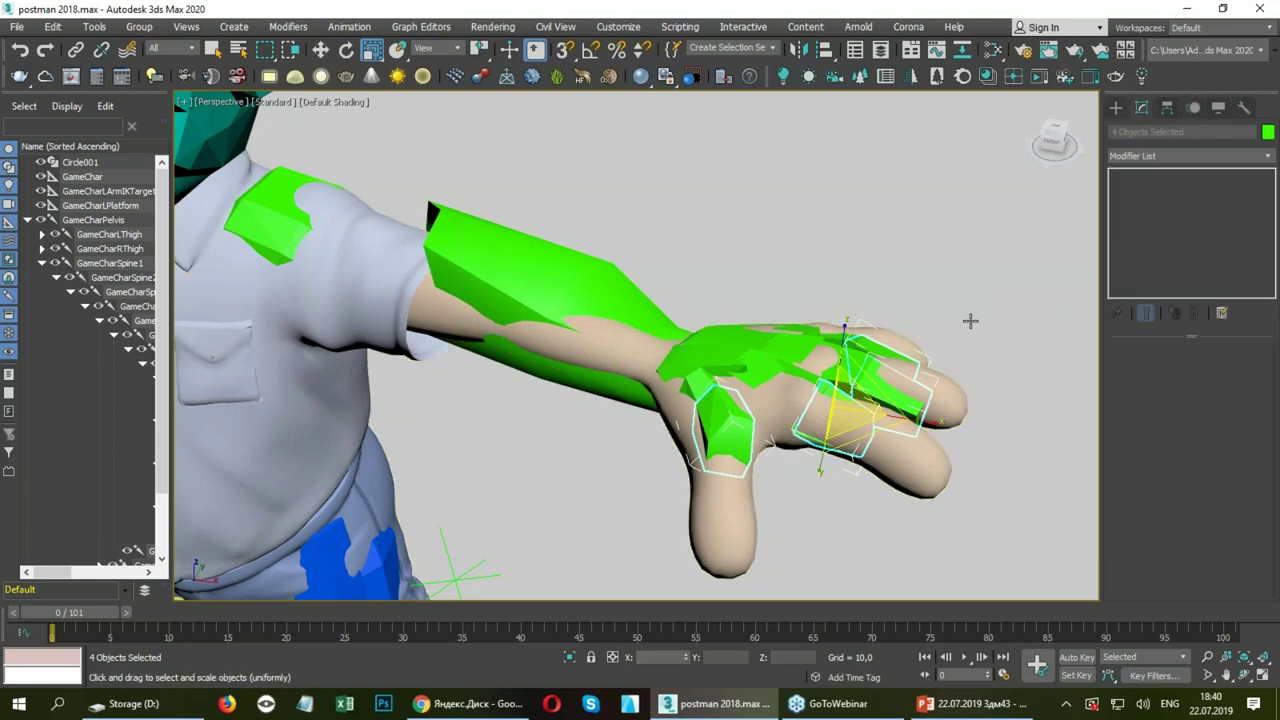
scroll(773, 347, down, 5)
scroll(643, 357, up, 2)
scroll(655, 342, up, 2)
scroll(655, 342, down, 3)
scroll(700, 255, up, 1)
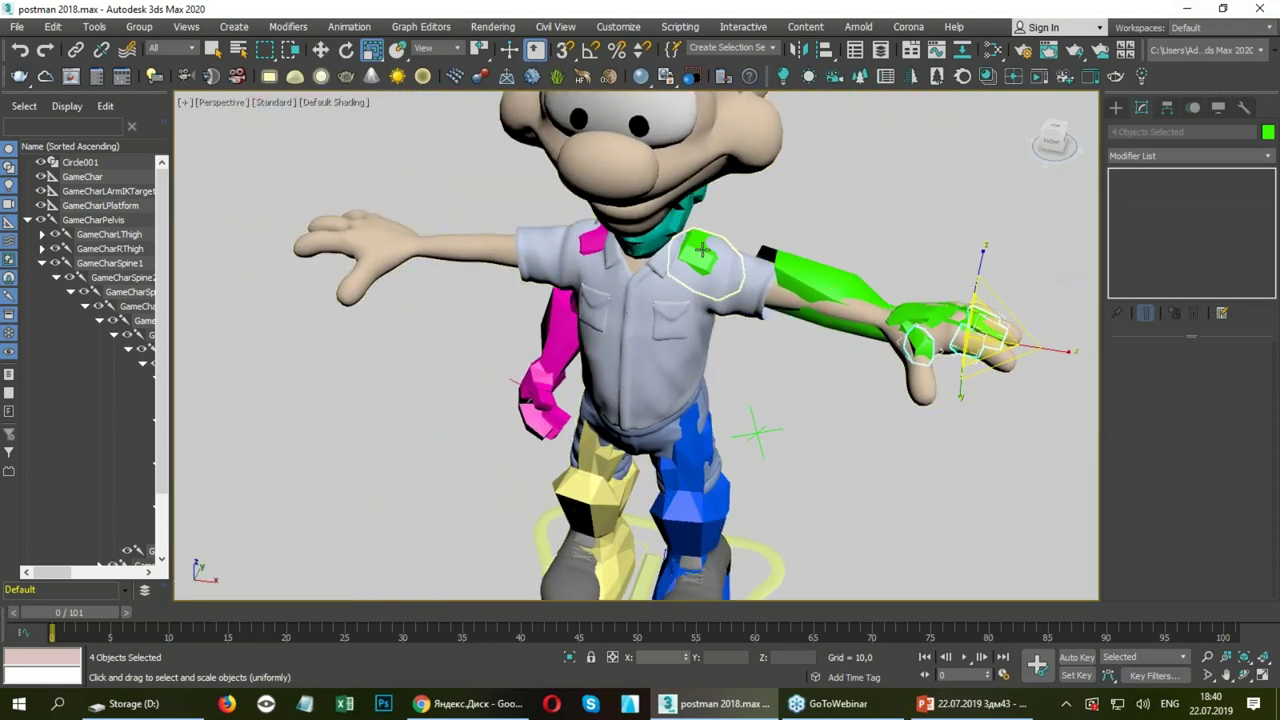
Select the left arm limb and copy its limb settings, undoing stray selections.
click(675, 238)
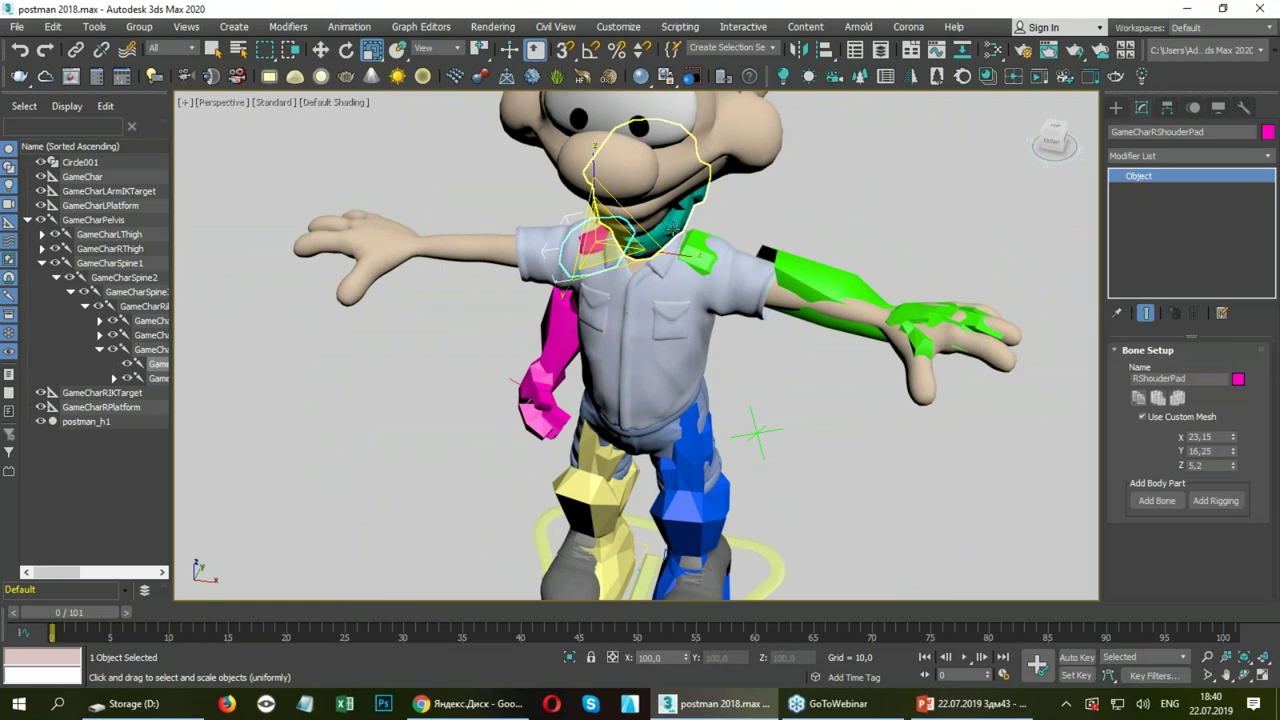
click(675, 232)
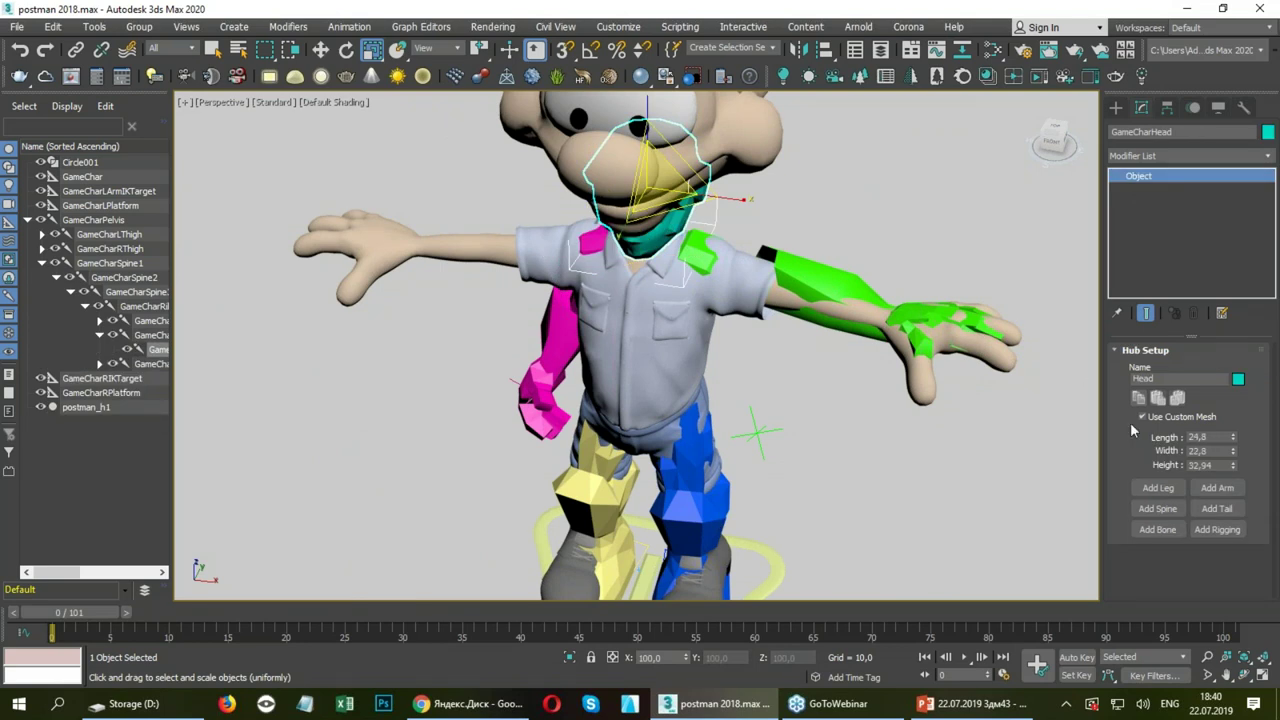
click(712, 250)
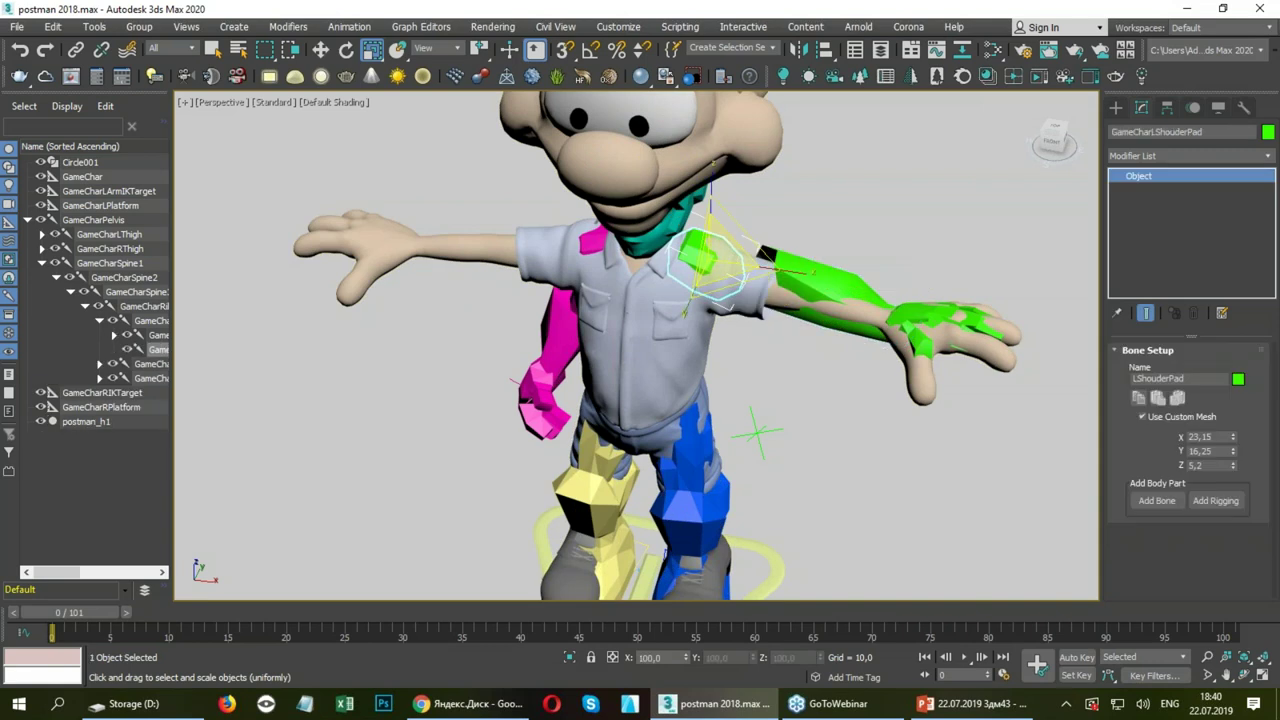
click(85, 421)
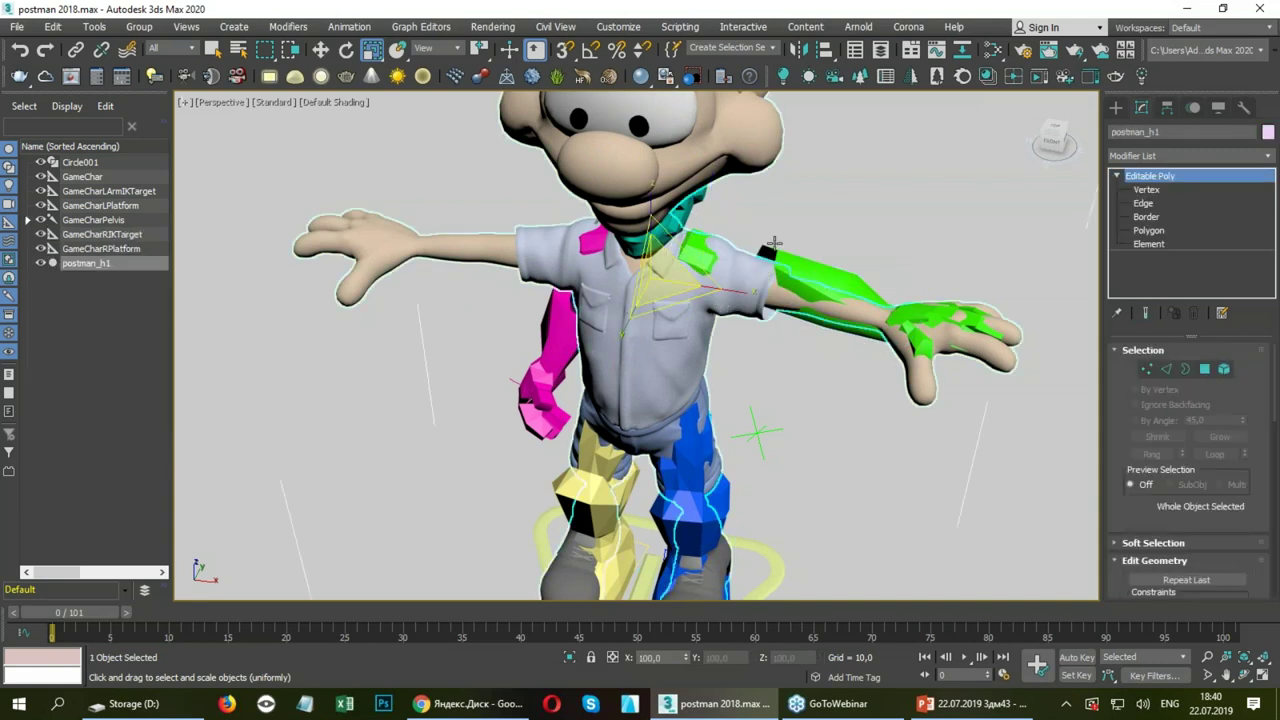
double_click(774, 245)
key(ctrl+z)
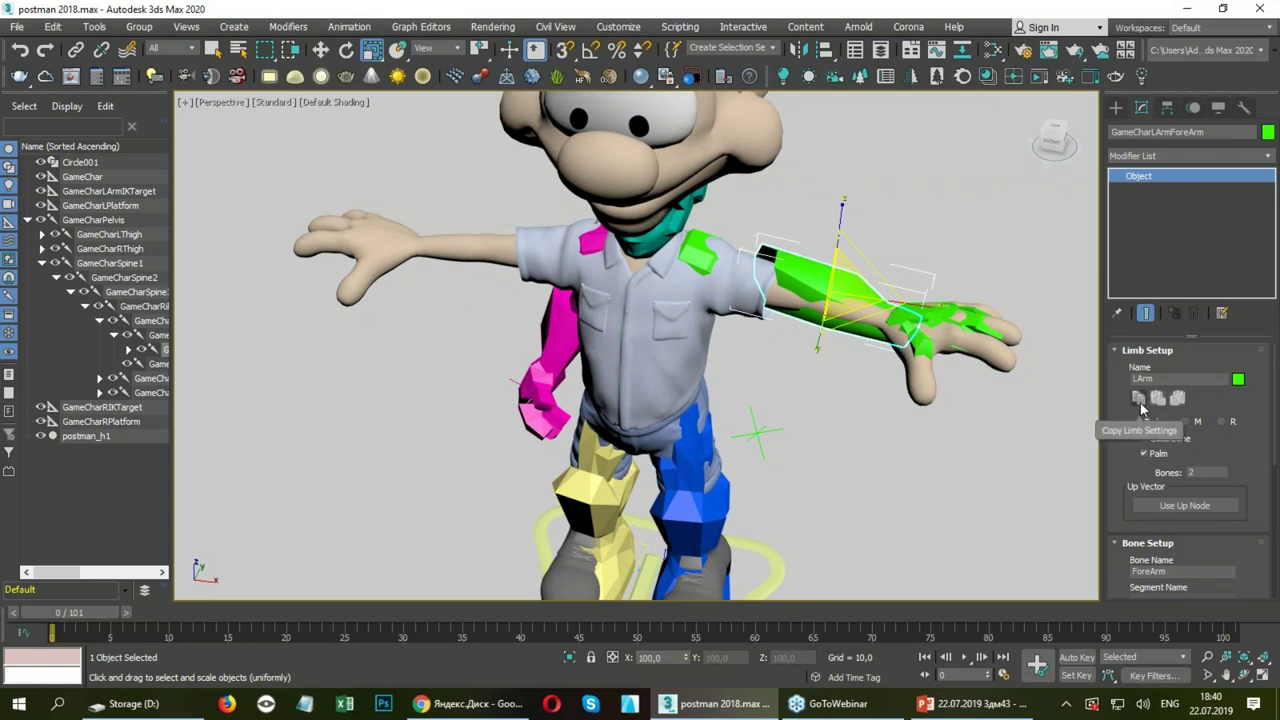
key(ctrl+z)
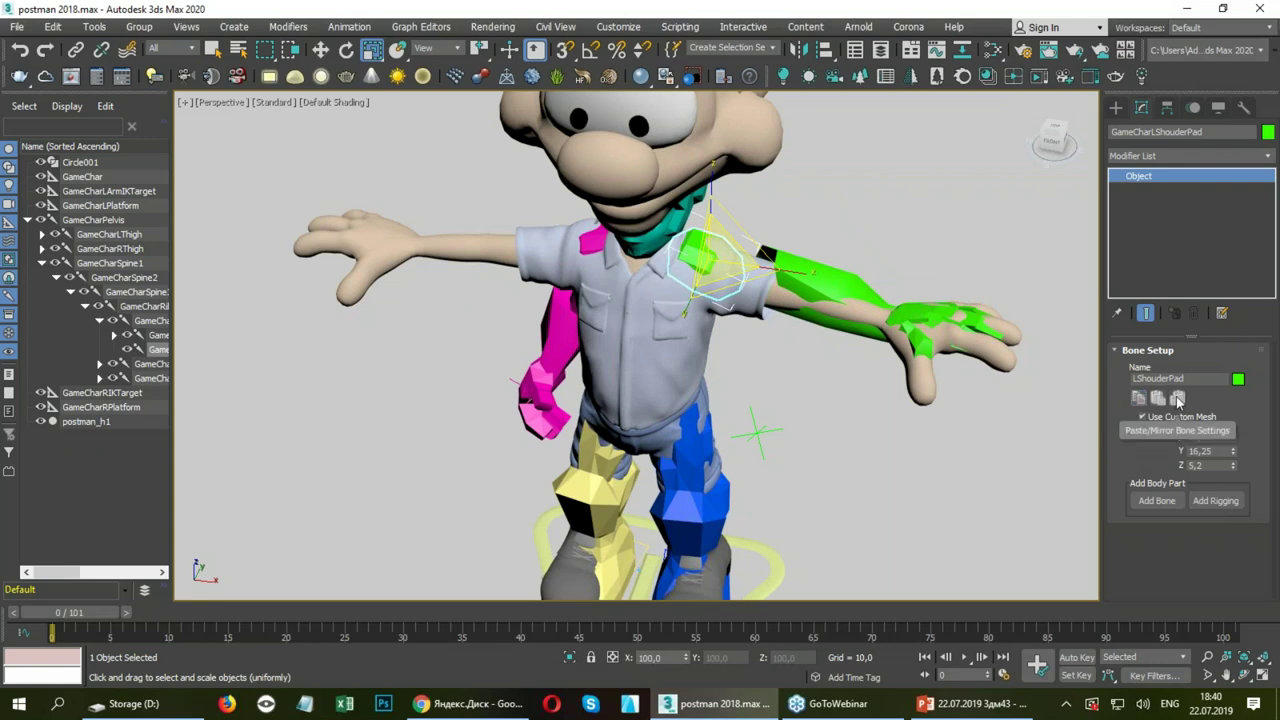
key(ctrl+z)
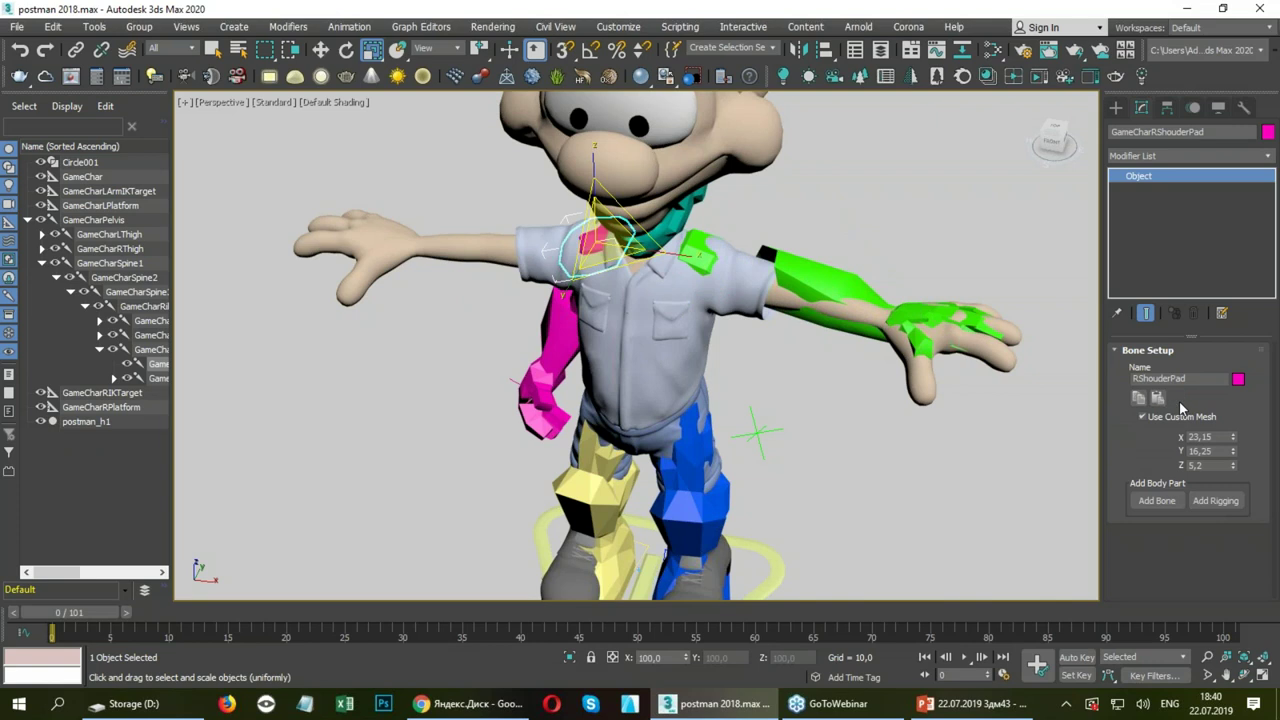
click(714, 258)
click(825, 300)
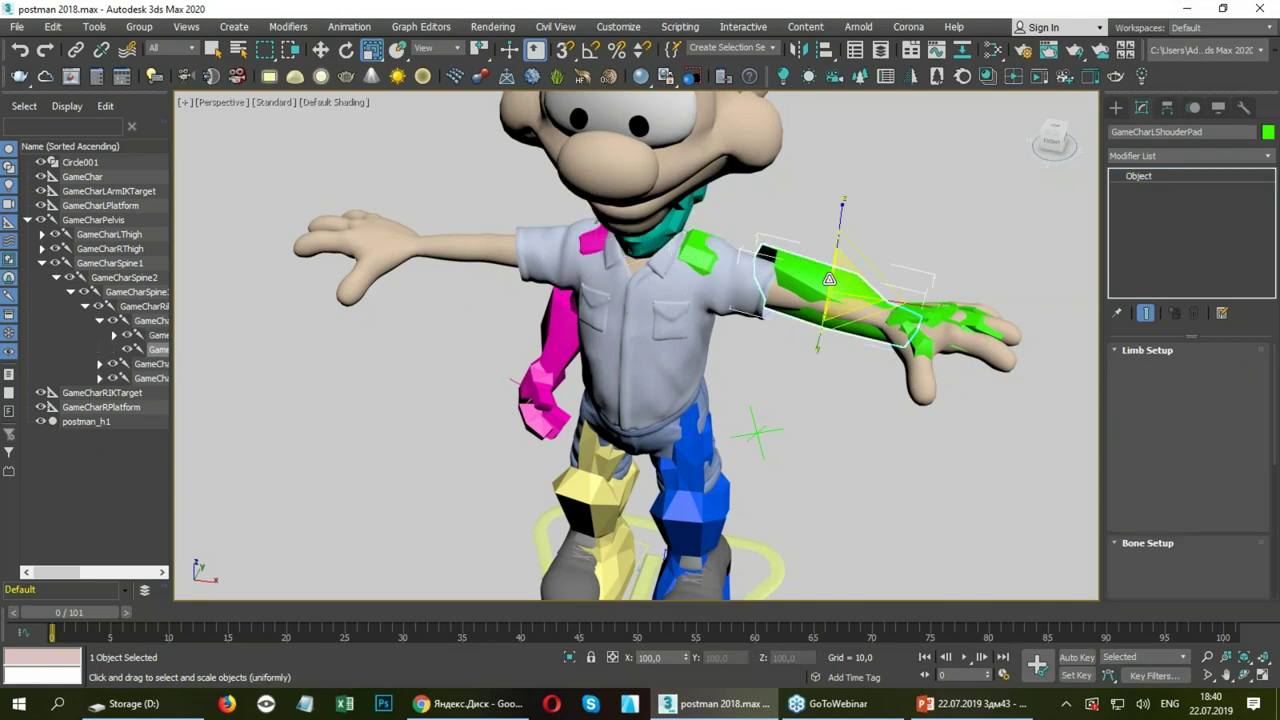
click(1138, 398)
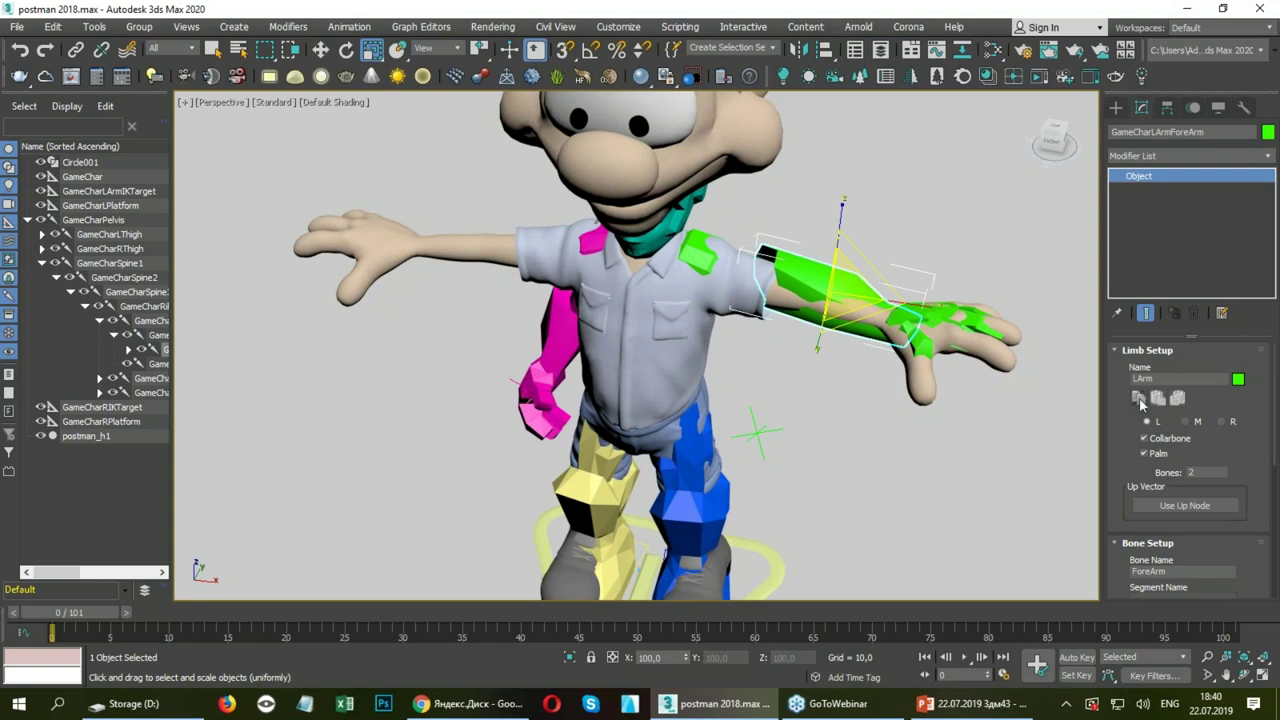
Copy the left shoulder pad's bone settings and paste them mirrored, giving 23.15 × 16.25 × 5.2.
click(595, 240)
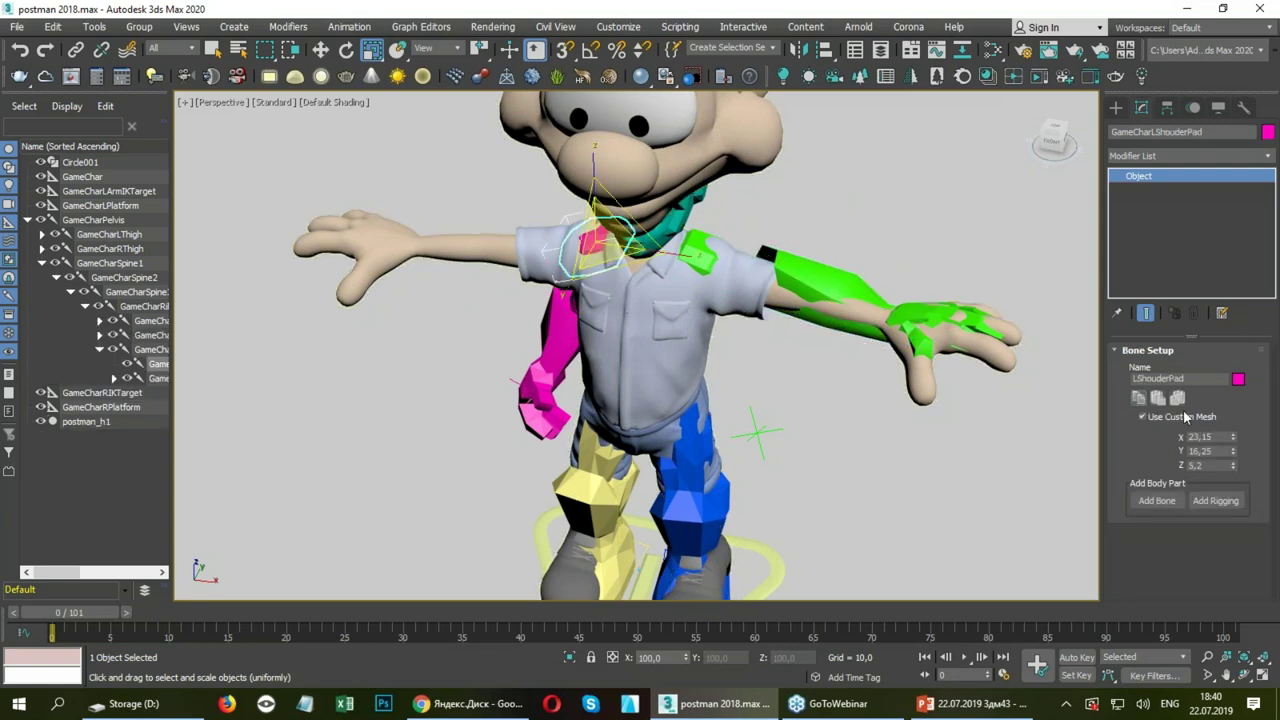
click(1177, 399)
click(1141, 416)
key(e)
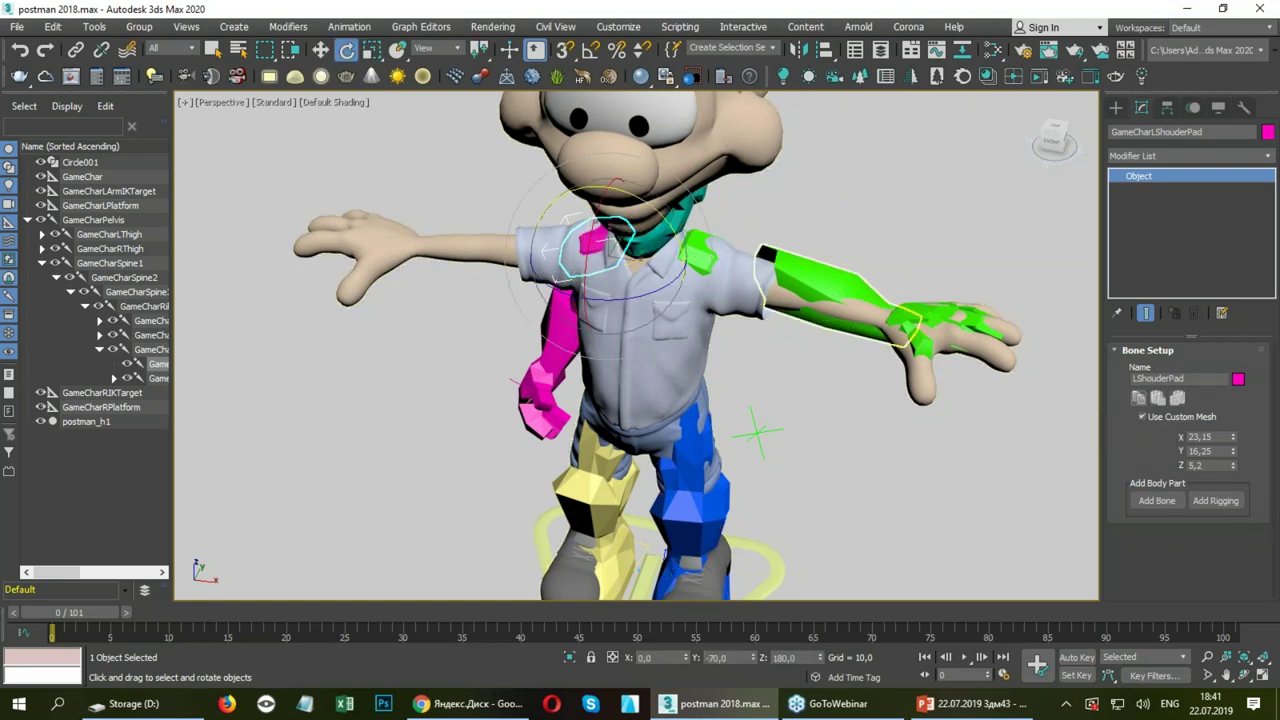
click(705, 250)
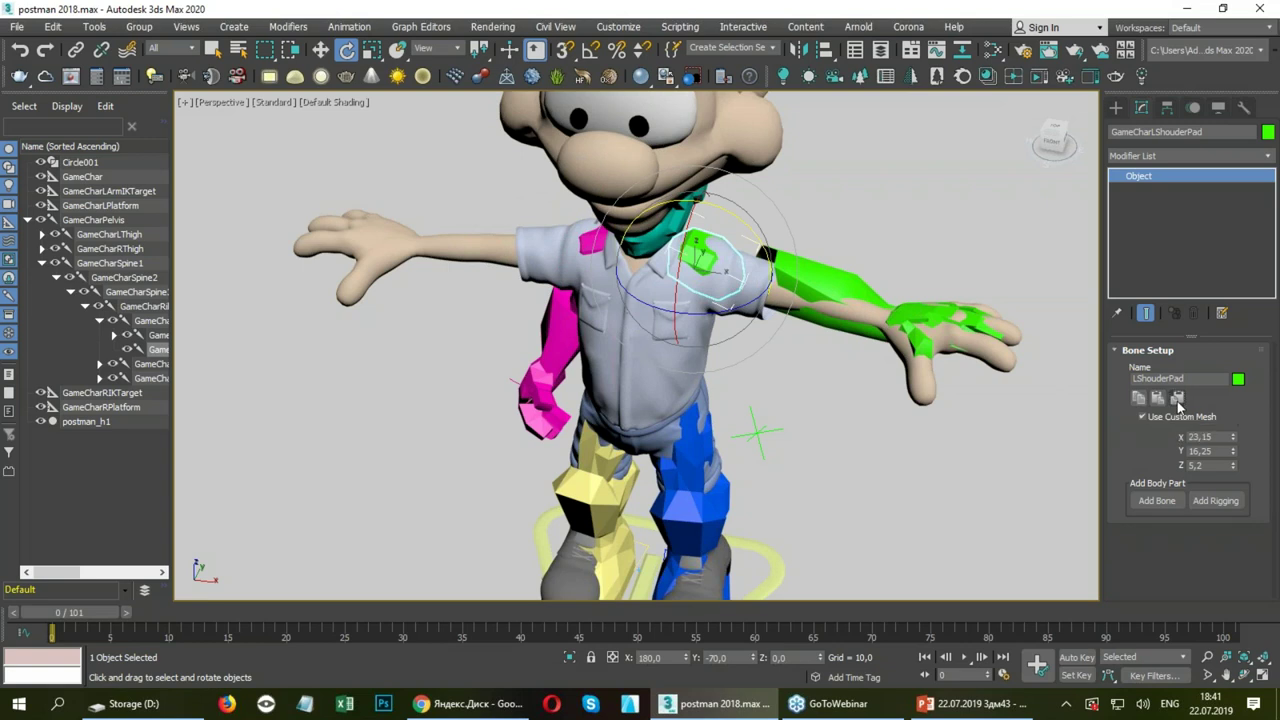
click(1139, 400)
click(1178, 404)
Paste the left arm's limb settings mirrored onto the right arm and check the mirrored shoulder pad.
click(800, 262)
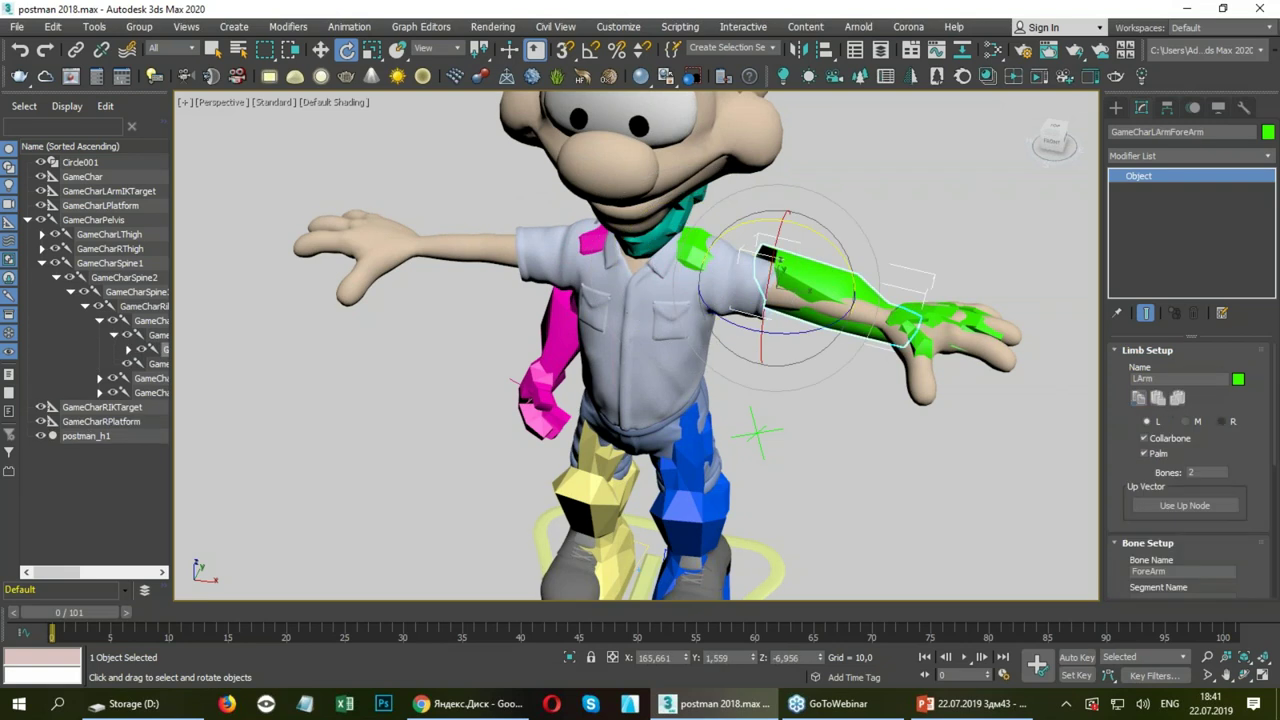
click(1222, 425)
alt+middle_drag(700, 350, 590, 330)
click(577, 325)
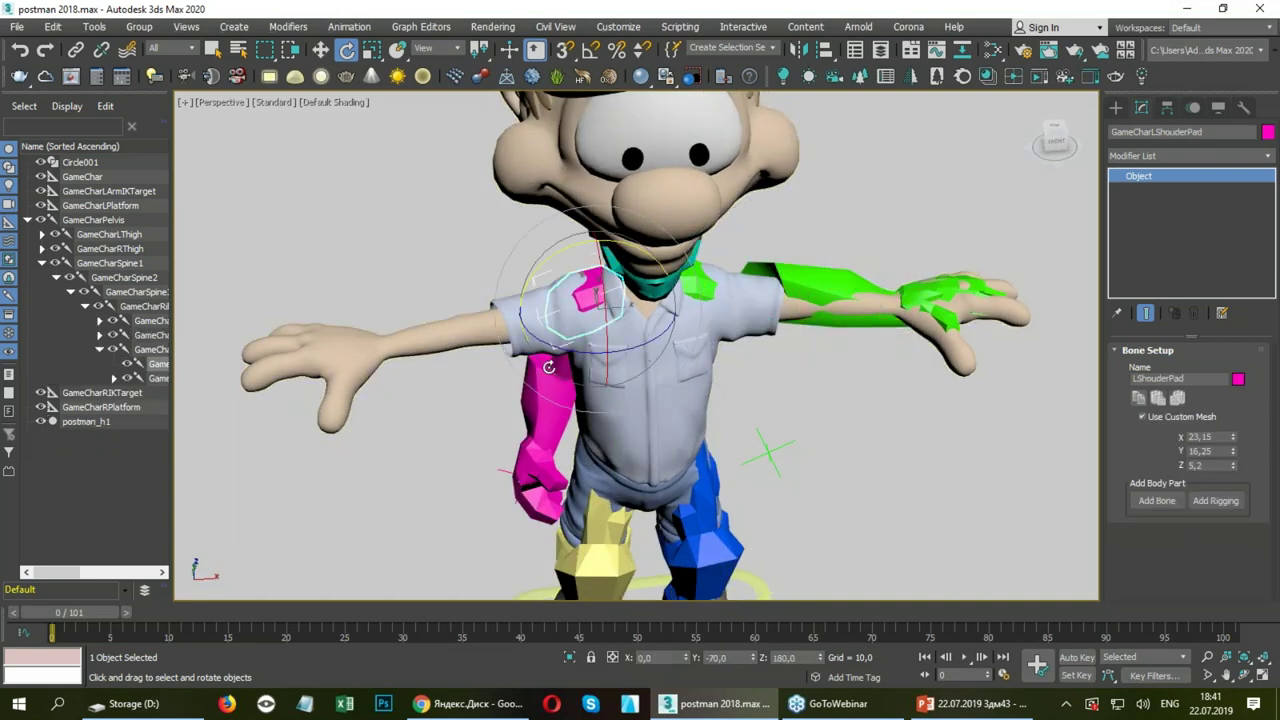
Adjust the right upper arm and forearm, undoing trial bends and scaling the forearm.
scroll(550, 351, up, 4)
click(541, 348)
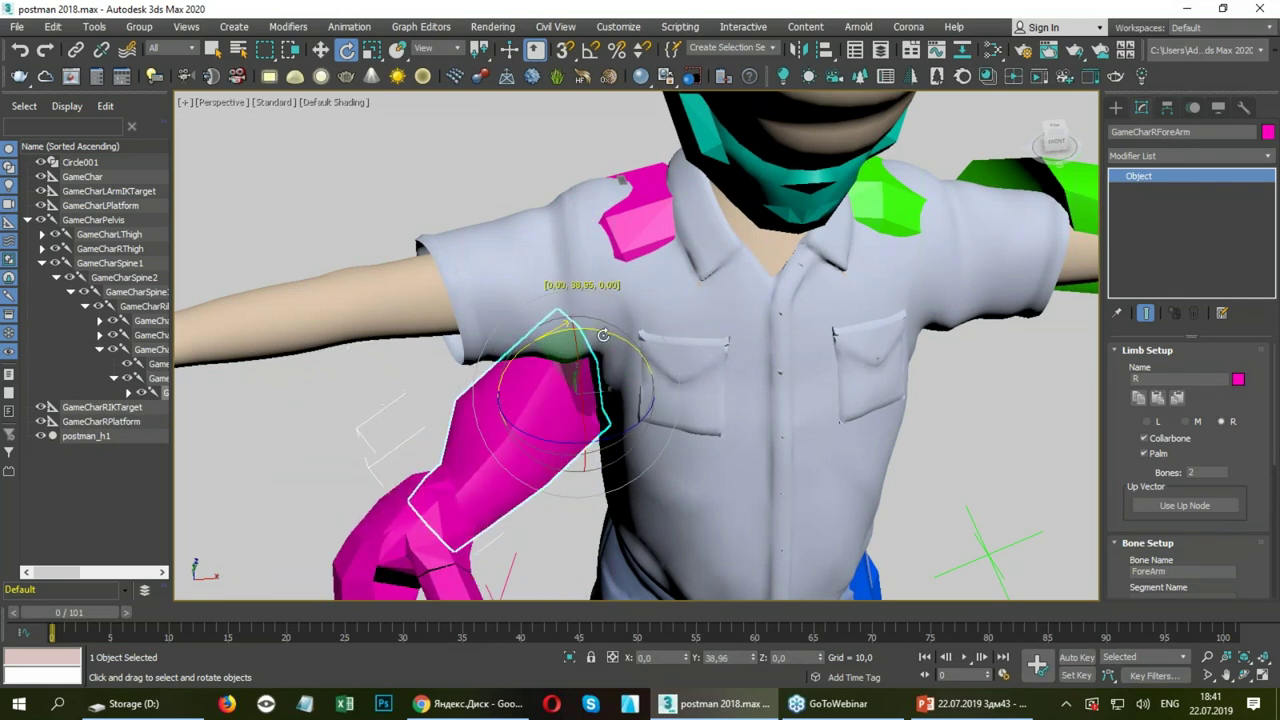
key(F3)
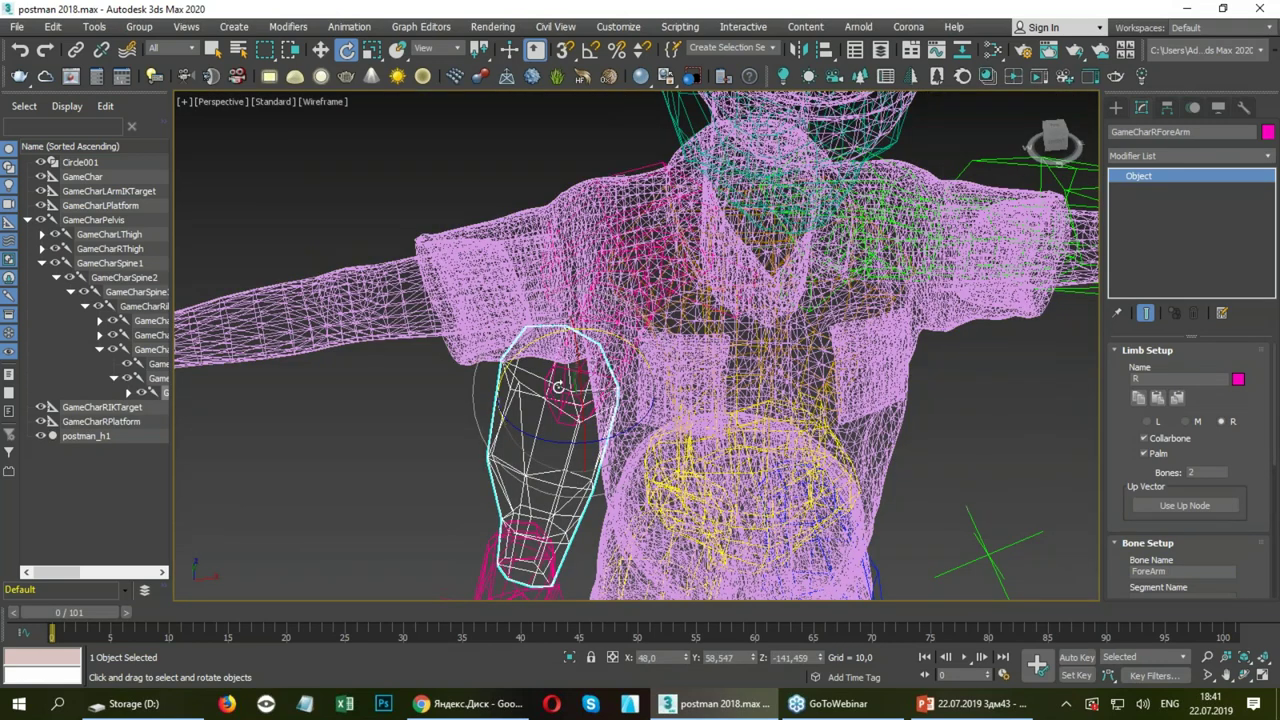
click(603, 287)
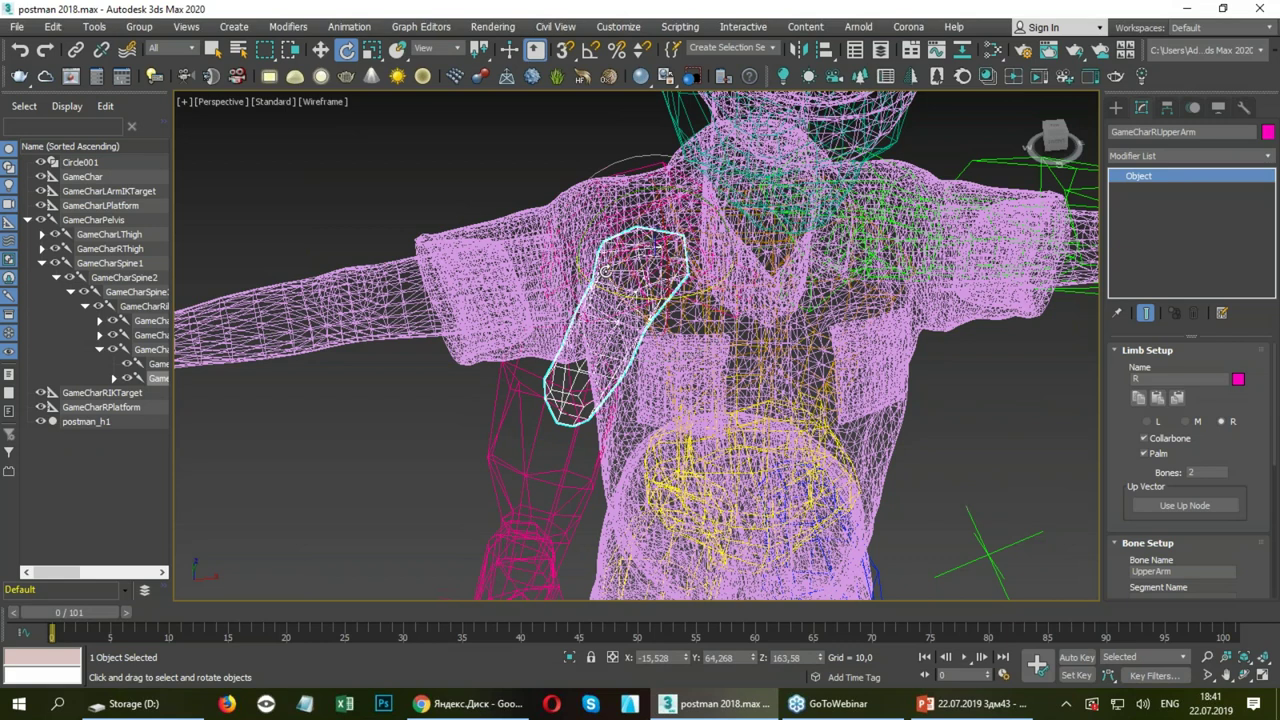
key(F3)
drag(603, 287, 733, 219)
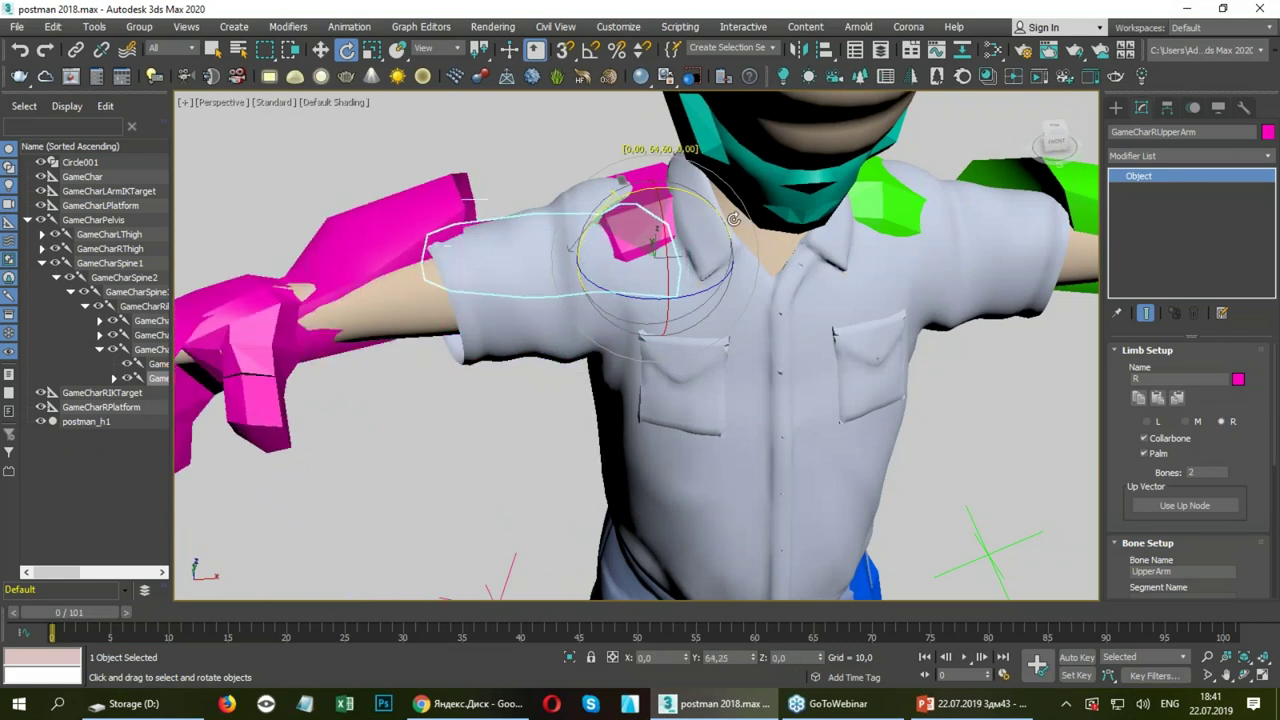
key(ctrl+z)
alt+middle_drag(733, 219, 760, 275)
drag(760, 275, 767, 283)
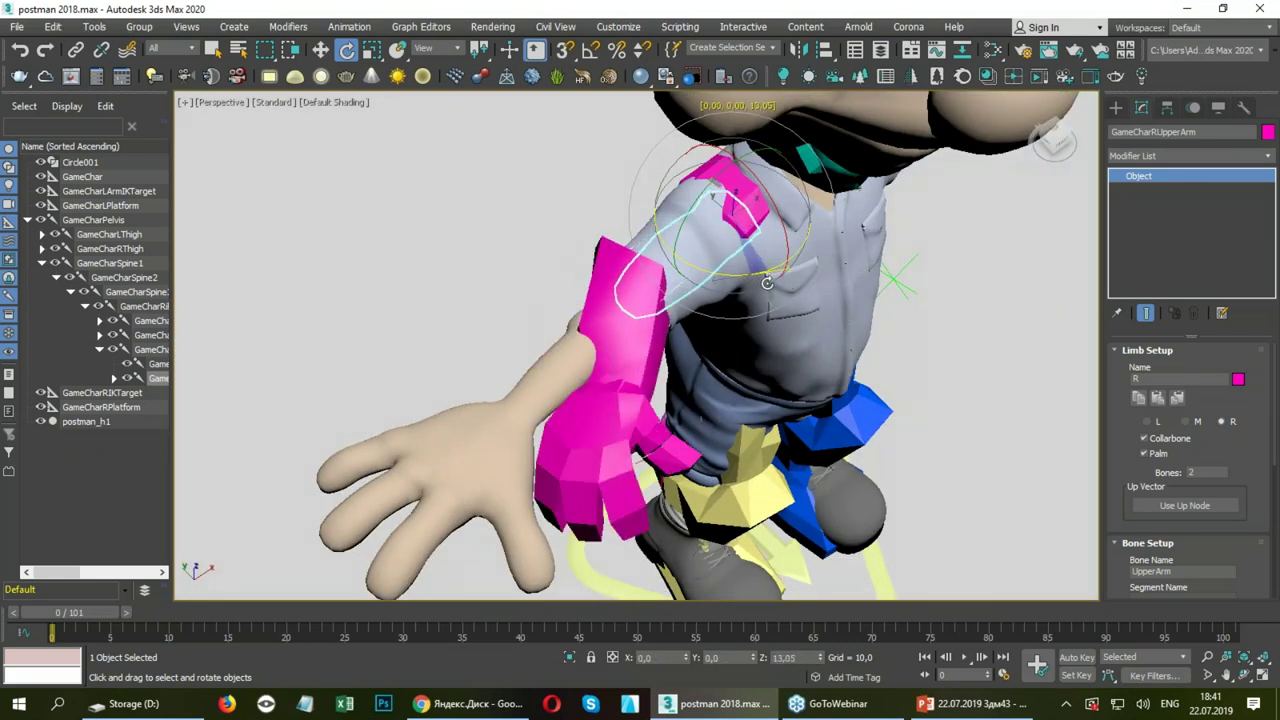
click(625, 320)
drag(625, 320, 615, 358)
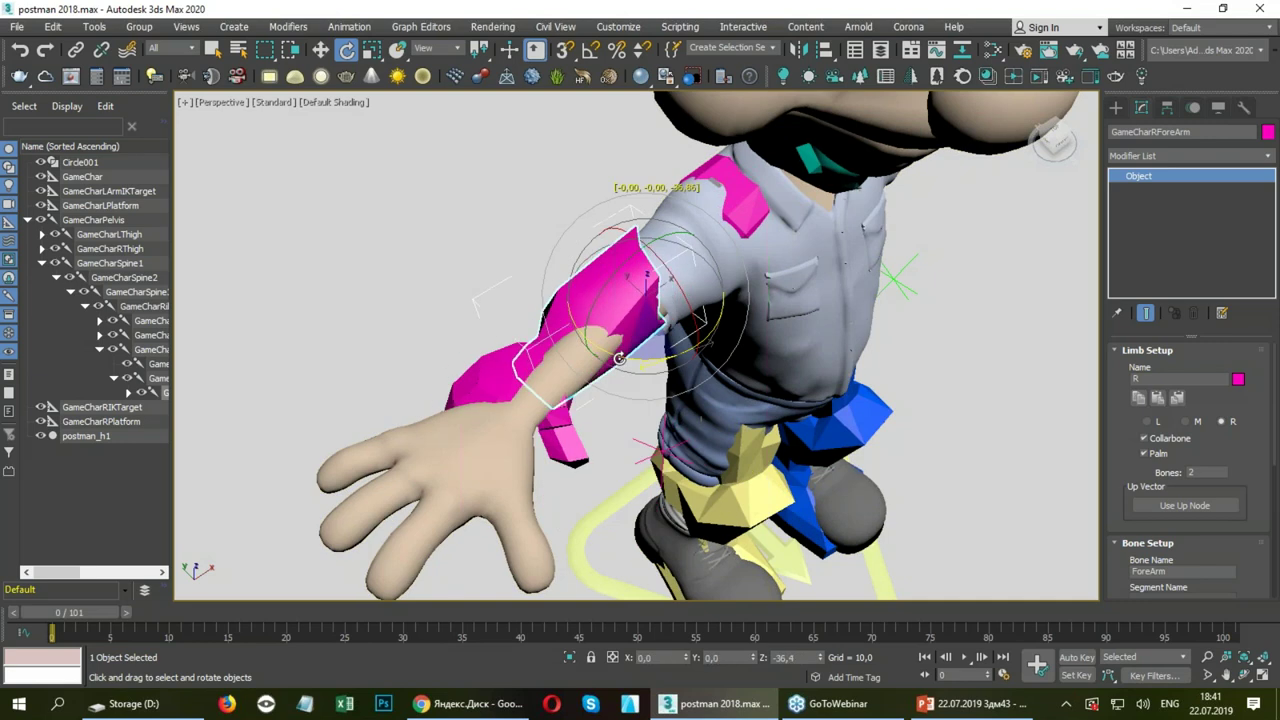
key(ctrl+z)
mouse_move(615, 358)
alt+middle_down()
mouse_move(728, 304)
mouse_move(690, 310)
alt+middle_up()
key(r)
key(r)
drag(484, 335, 510, 345)
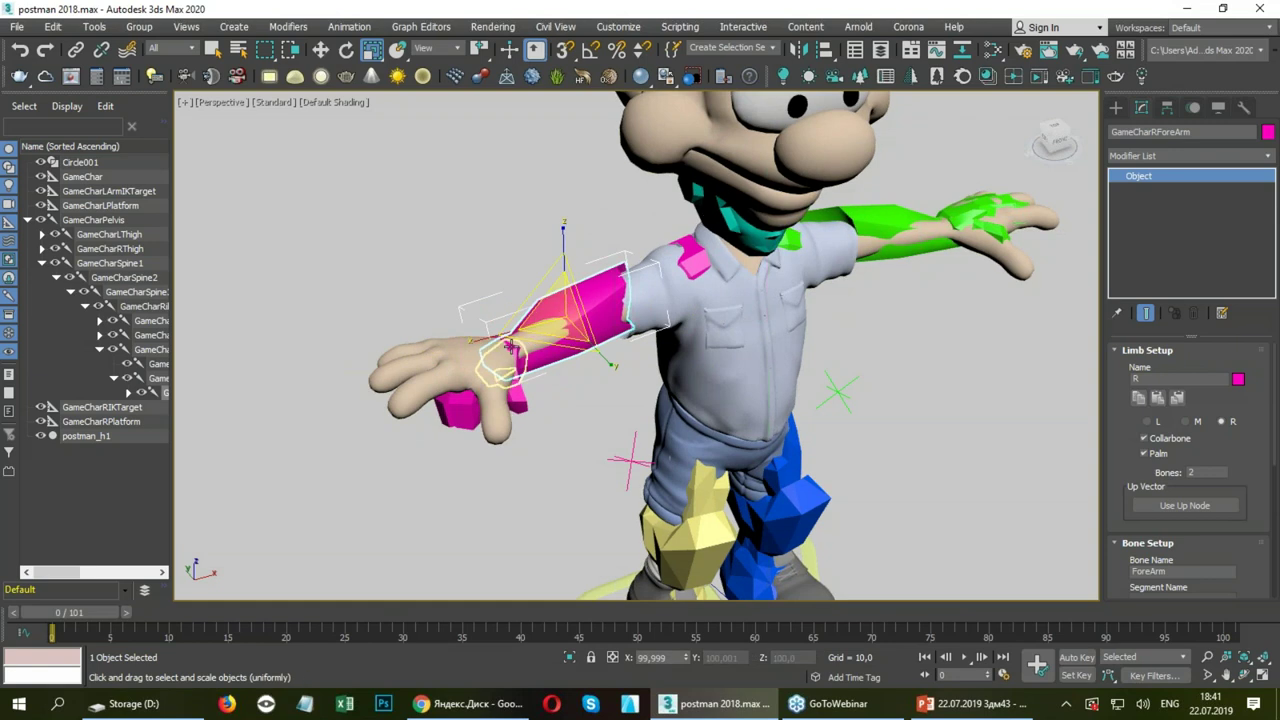
Rotate the right thumb bone about 23 degrees.
double_click(510, 345)
key(e)
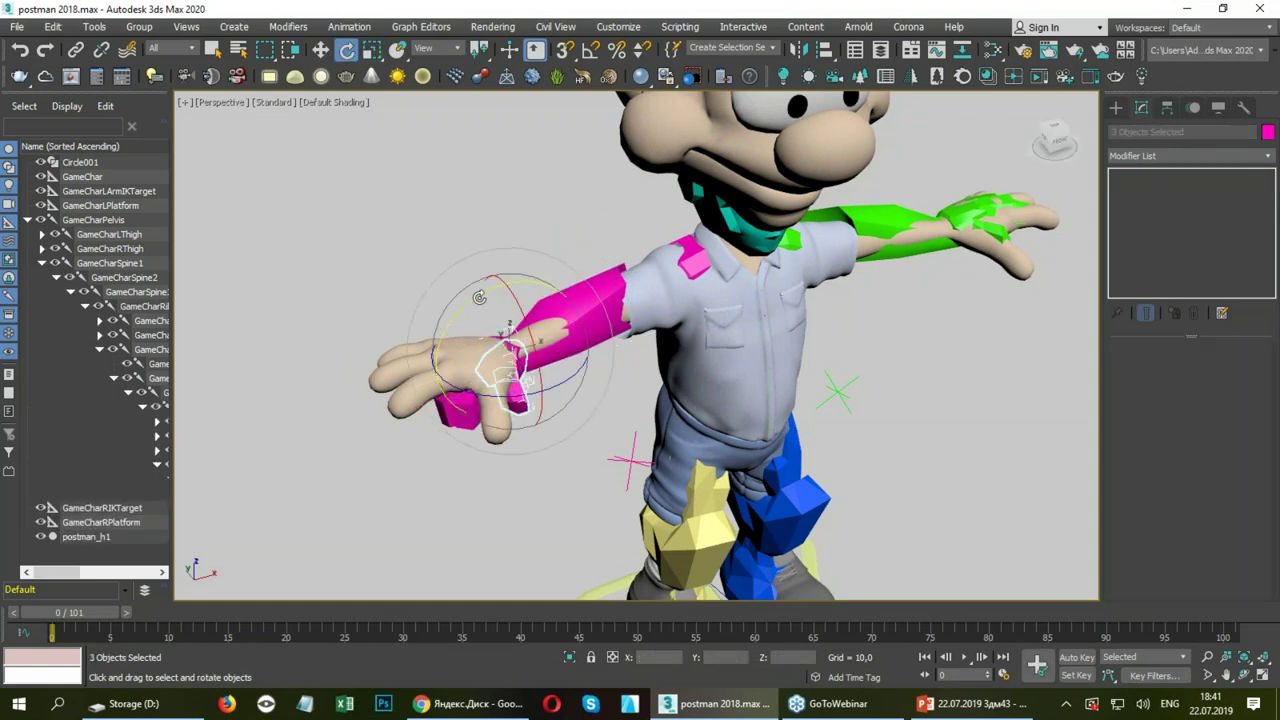
scroll(493, 356, up, 3)
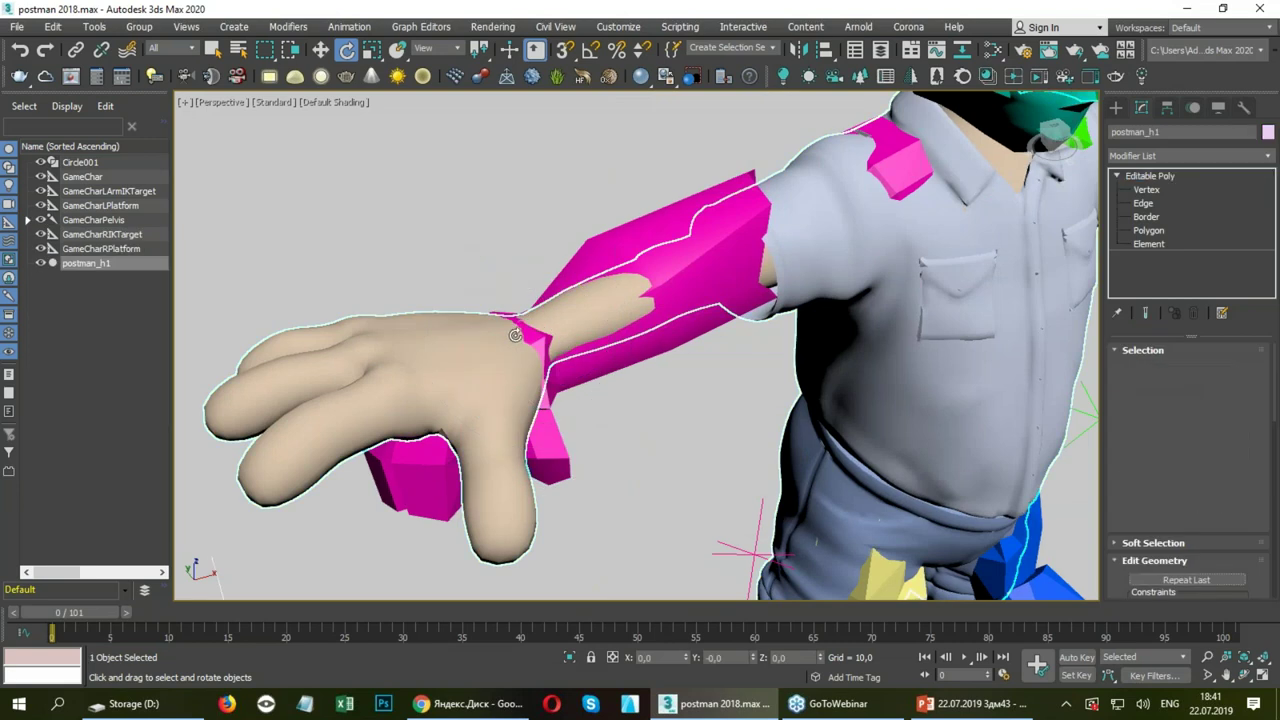
key(F3)
click(510, 345)
key(F3)
drag(491, 288, 540, 282)
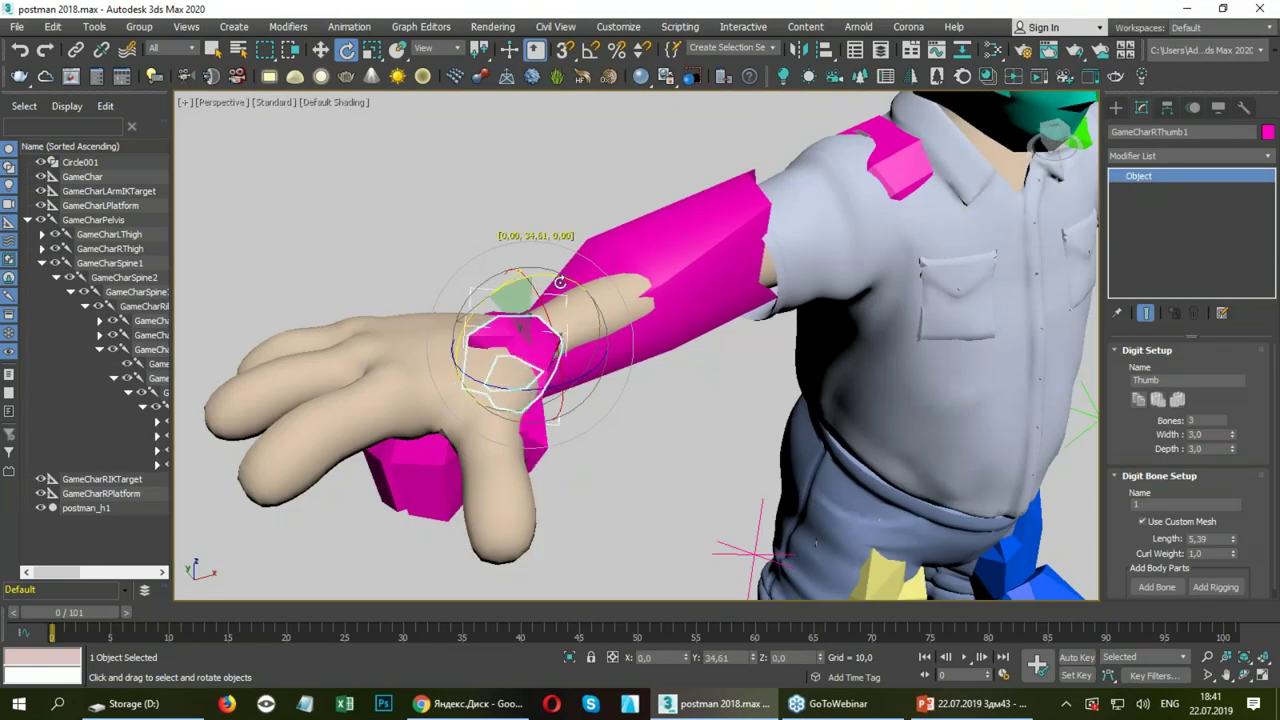
Rotate the right palm bone about 24 degrees.
key(F3)
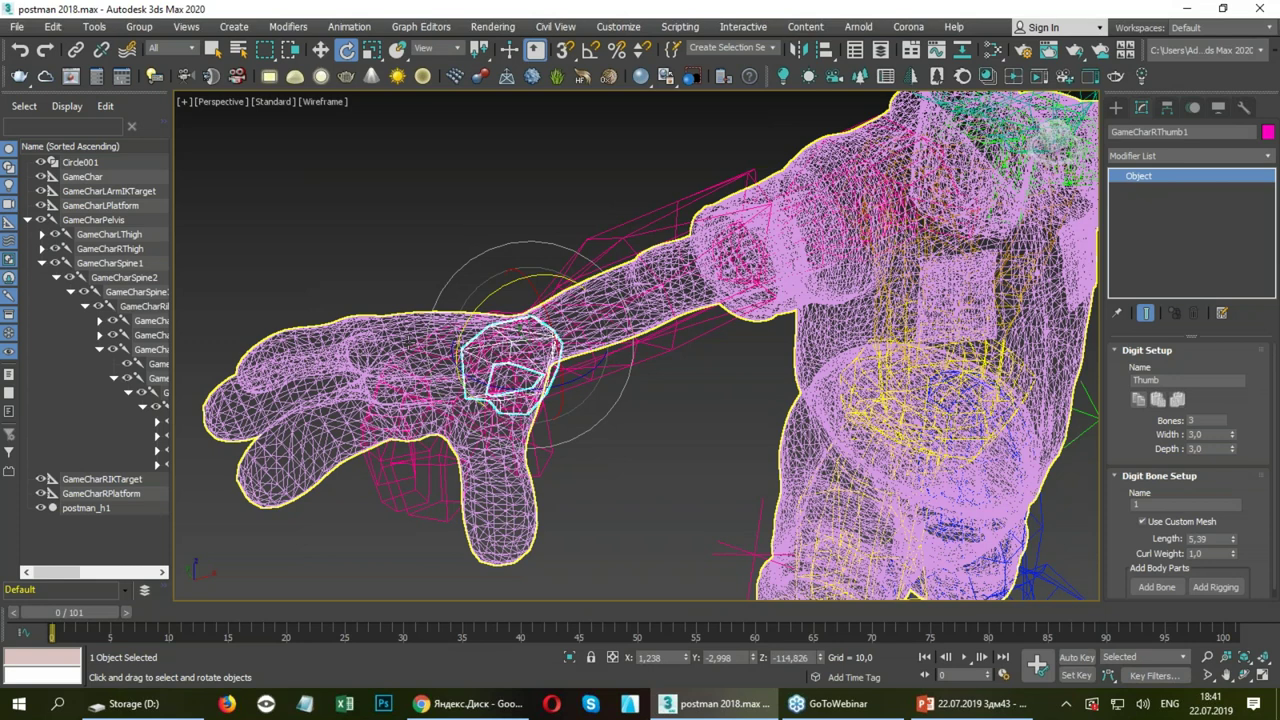
click(418, 345)
click(418, 345)
drag(447, 321, 491, 306)
key(F3)
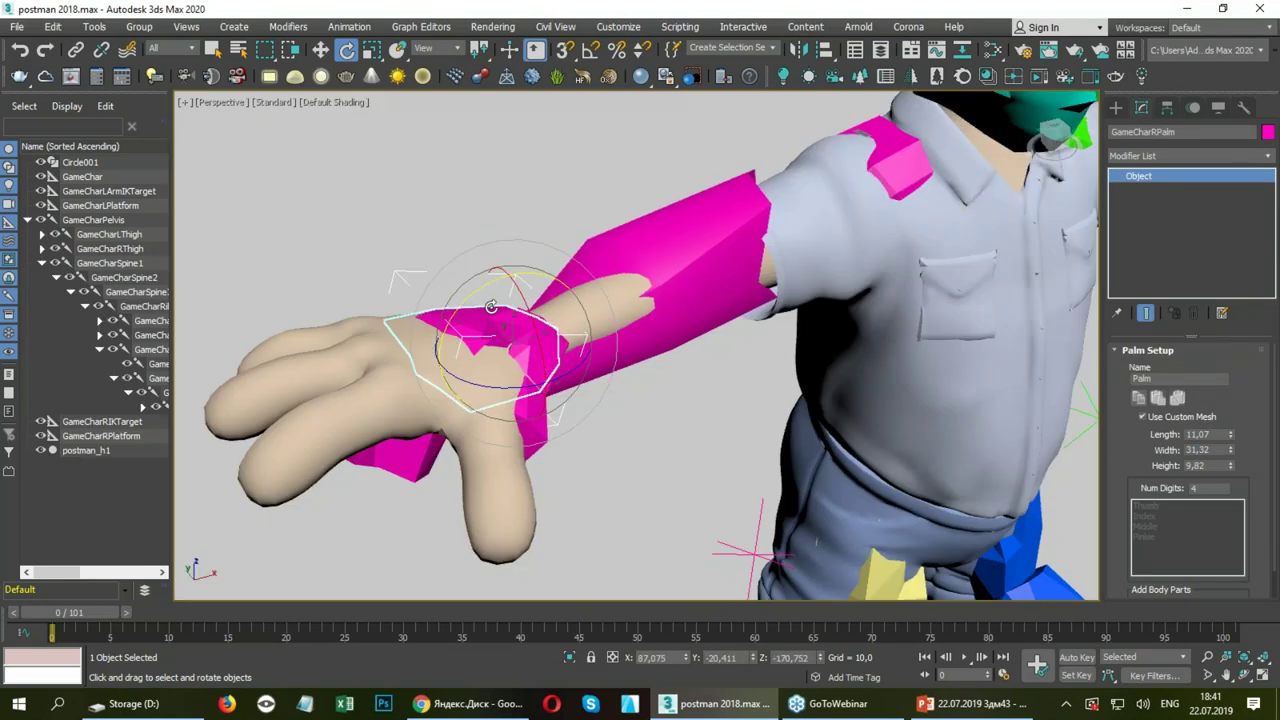
Rotate the right palm and its finger bones together downward.
double_click(491, 306)
mouse_move(486, 304)
mouse_down()
mouse_move(488, 328)
mouse_move(513, 307)
mouse_up()
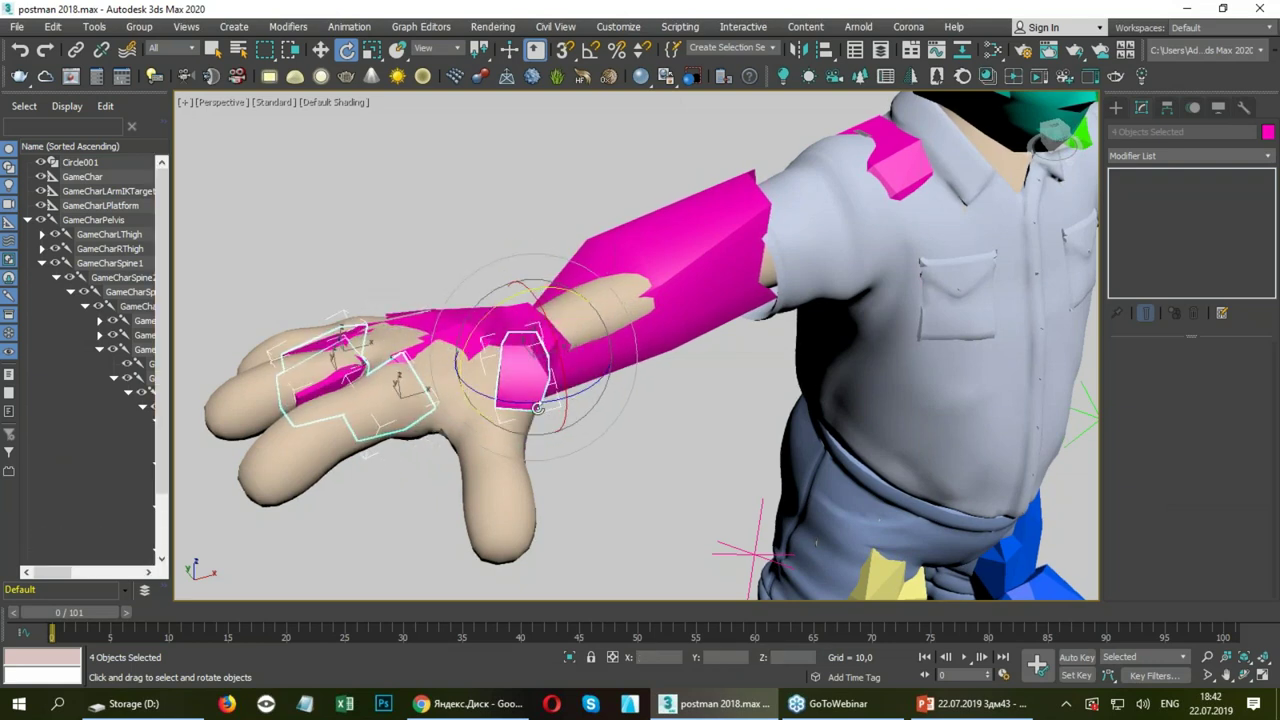
scroll(777, 390, down, 10)
mouse_move(777, 390)
alt+middle_down()
mouse_move(760, 390)
mouse_move(777, 390)
alt+middle_up()
key(w)
click(705, 330)
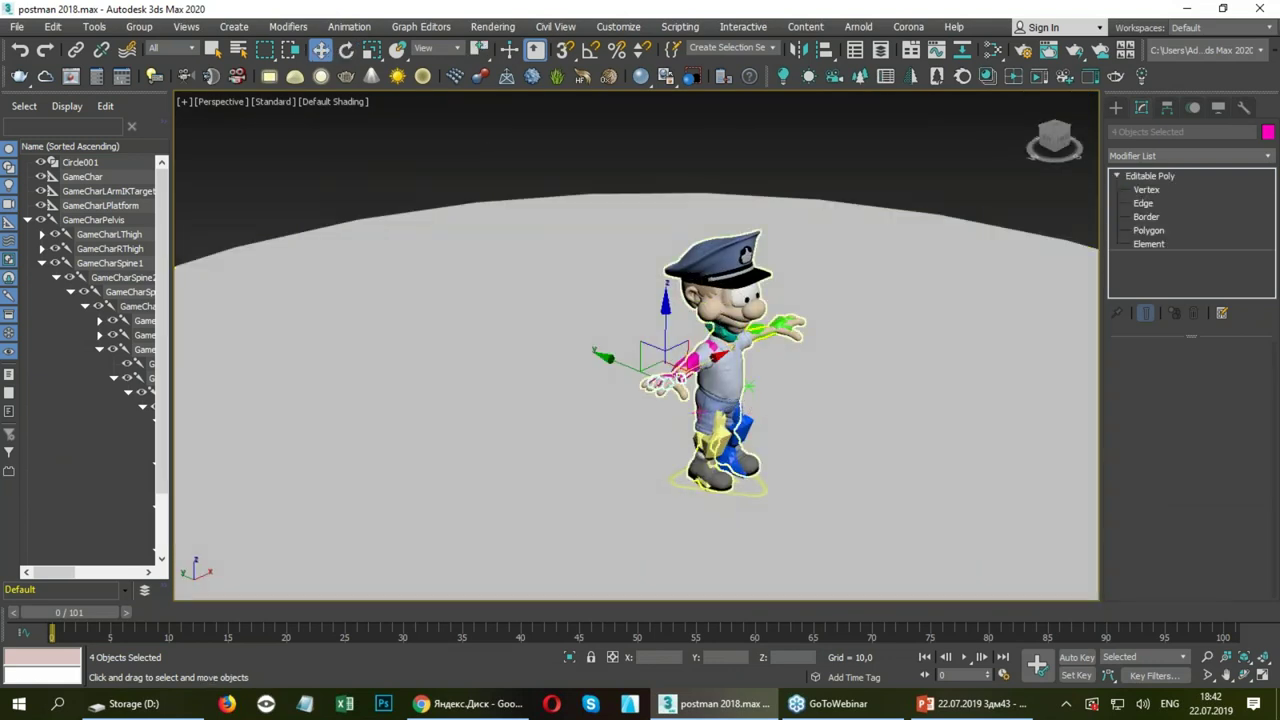
Scale the head bone up to enclose the postman's head.
click(745, 338)
scroll(748, 340, up, 4)
alt+middle_drag(748, 340, 704, 272)
key(r)
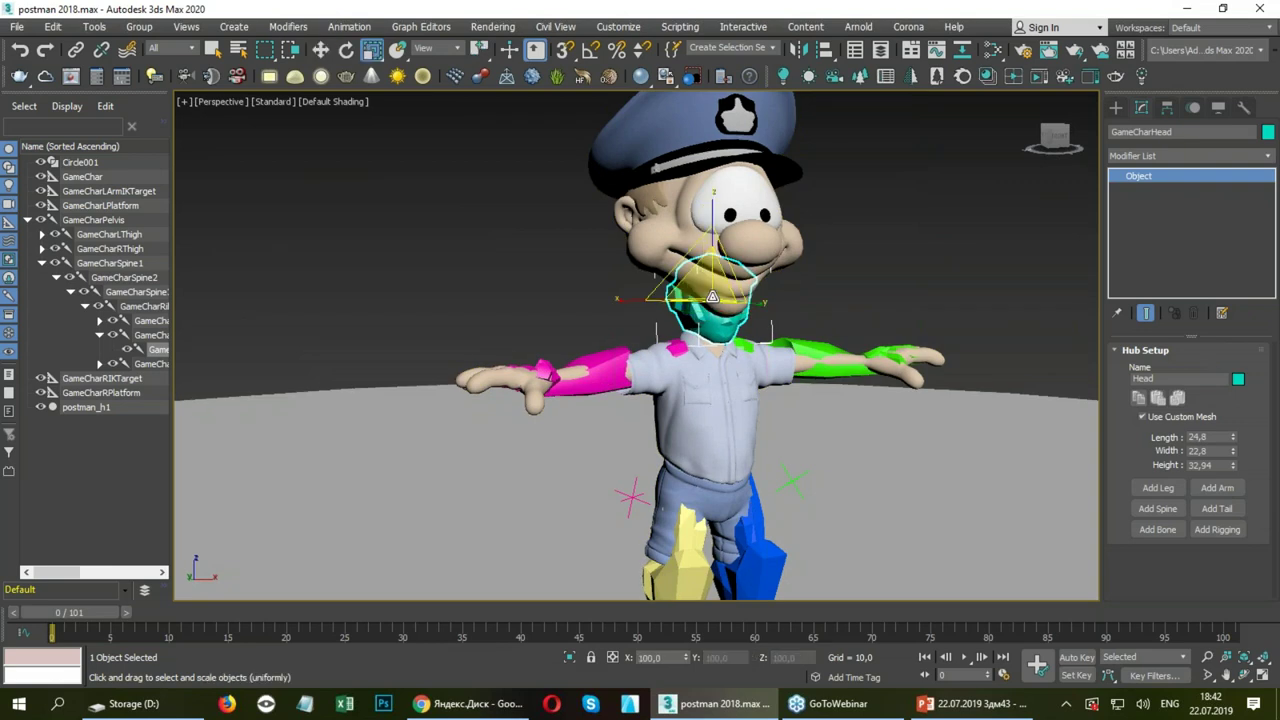
drag(722, 248, 745, 221)
alt+middle_drag(745, 221, 712, 248)
Reselect the head bone and zoom the side view in on the neck area.
key(w)
click(715, 252)
click(663, 323)
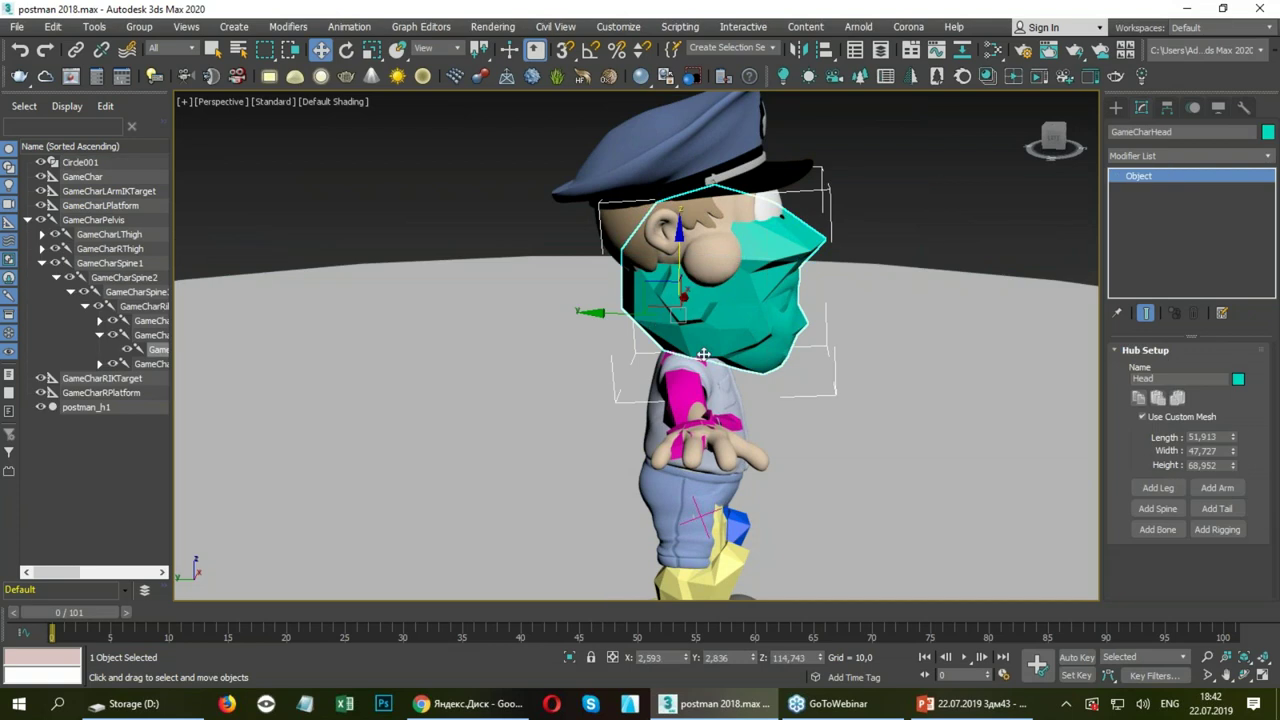
scroll(731, 363, up, 5)
alt+middle_drag(731, 363, 472, 340)
key(alt+w)
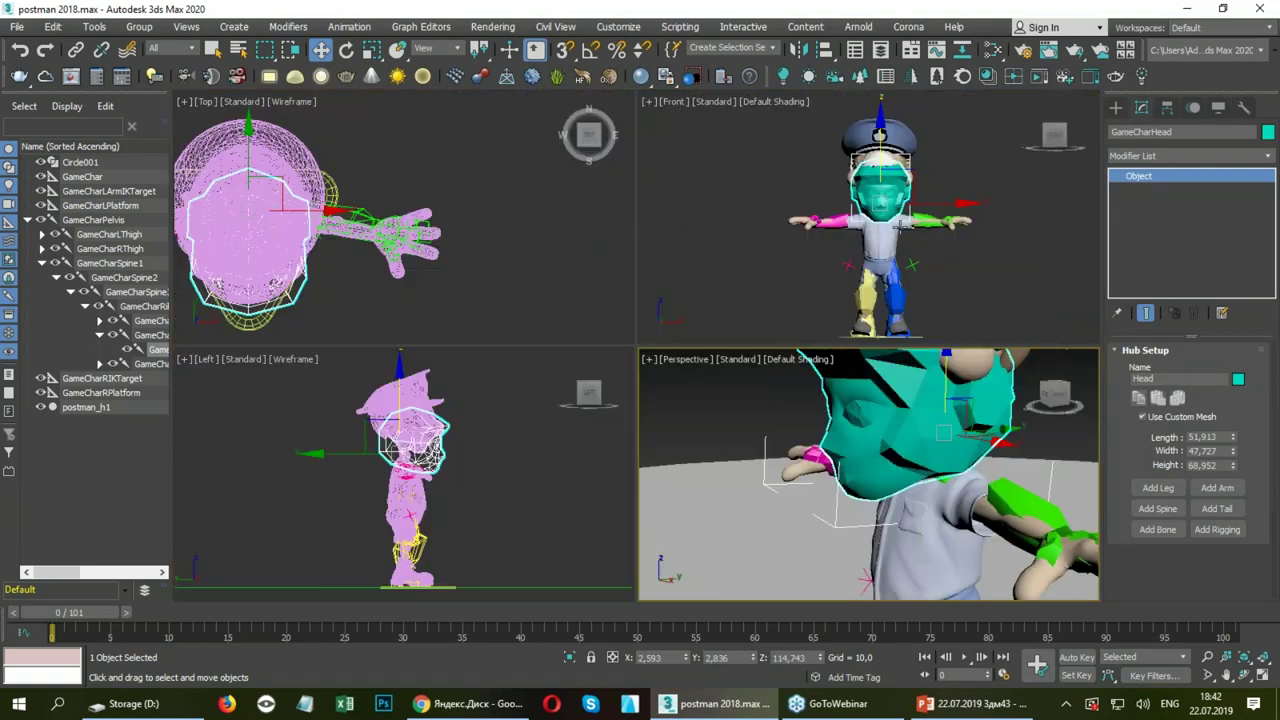
key(alt+w)
scroll(665, 271, up, 4)
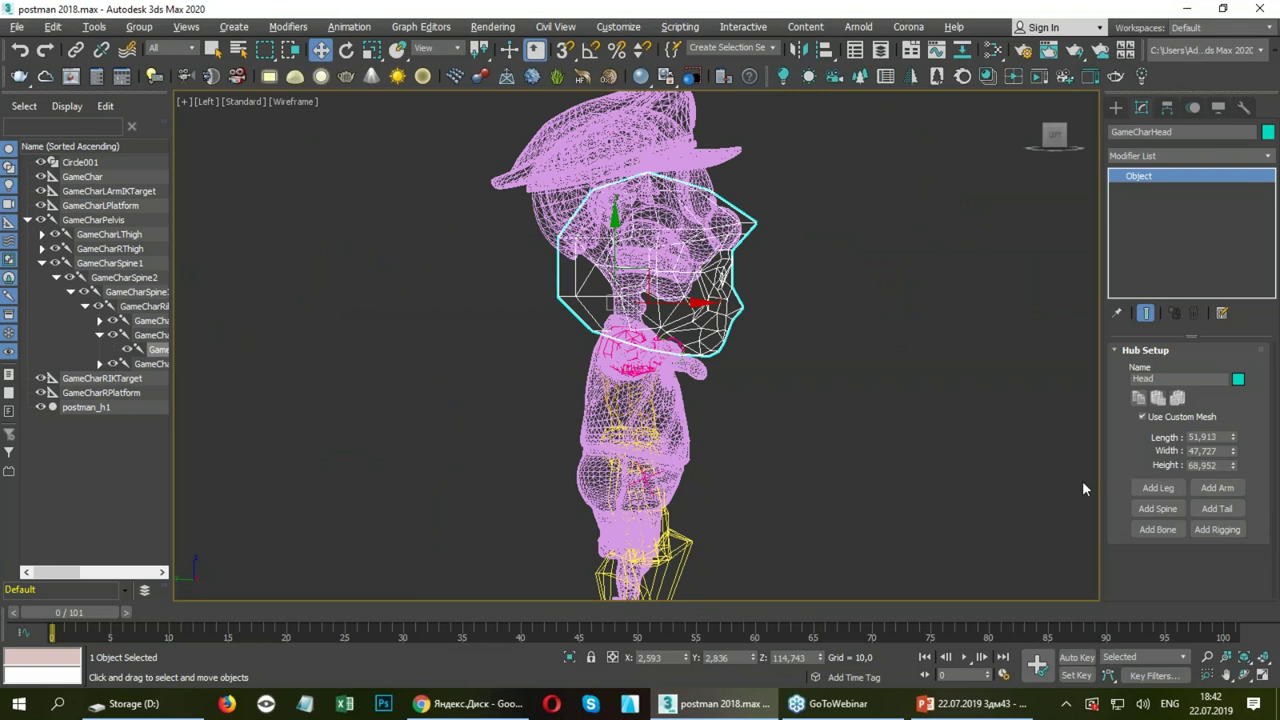
scroll(612, 340, up, 1)
scroll(612, 340, up, 2)
scroll(612, 340, up, 3)
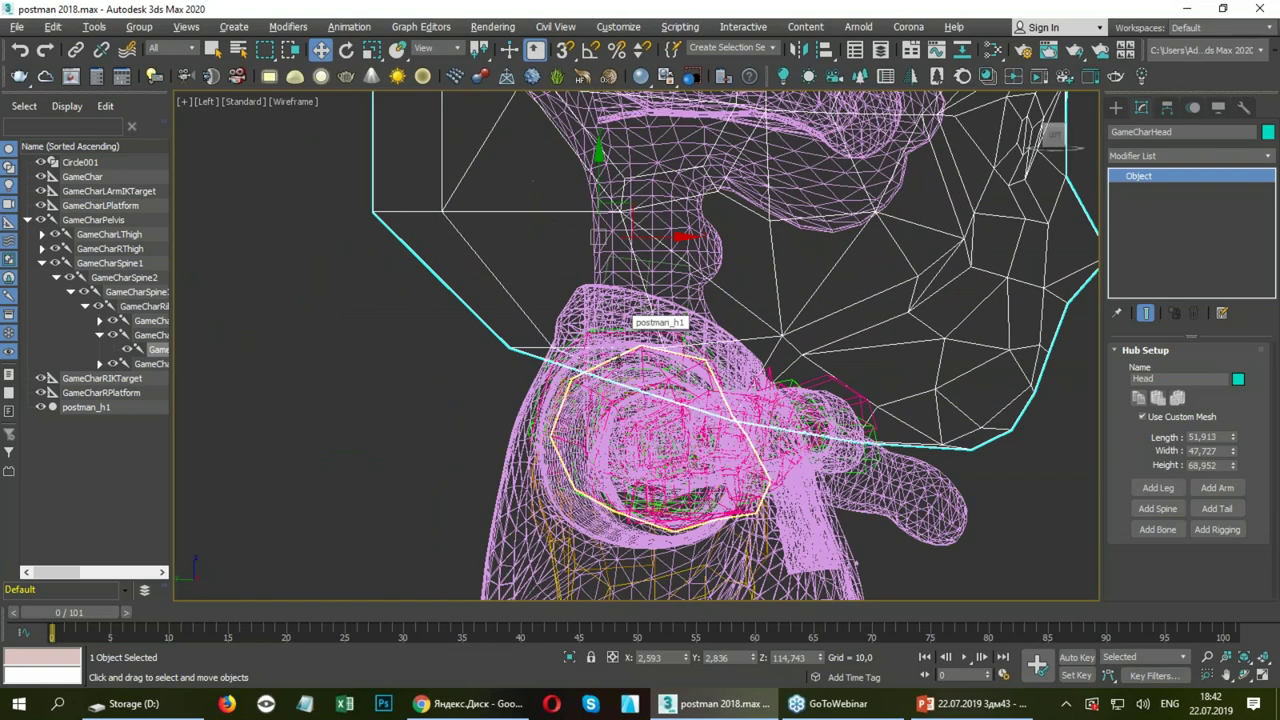
click(628, 330)
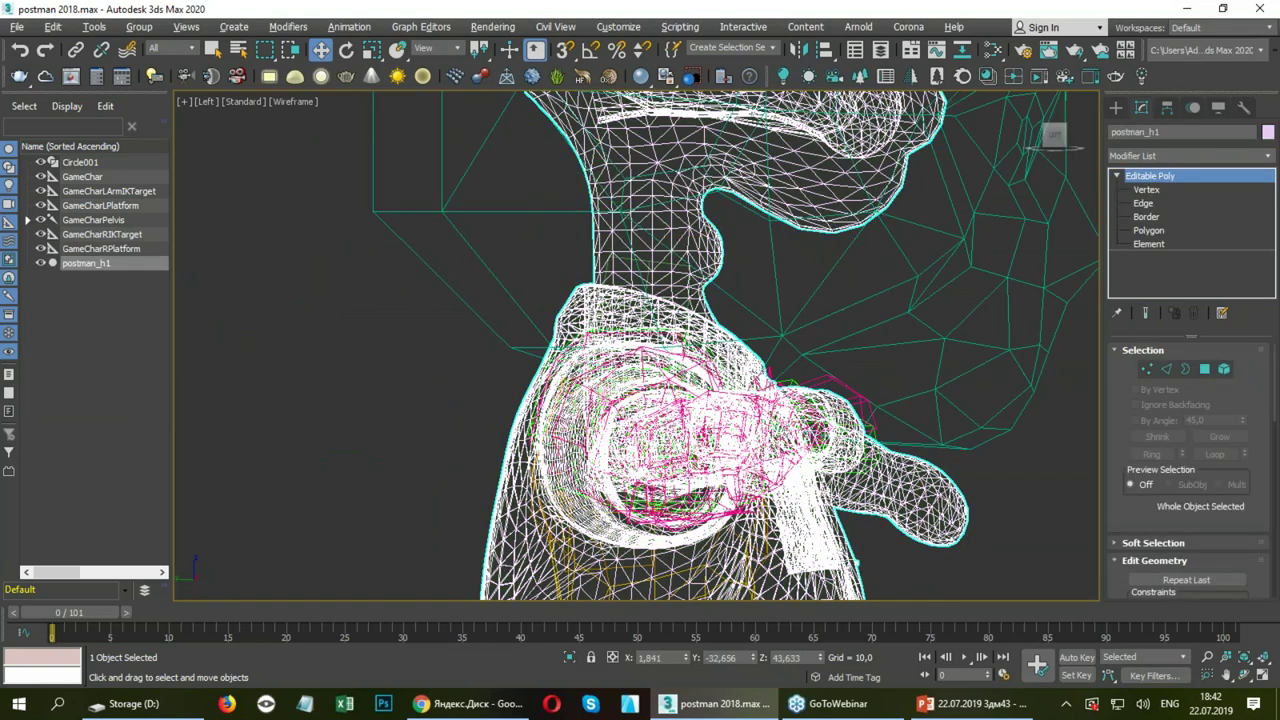
click(628, 330)
click(800, 329)
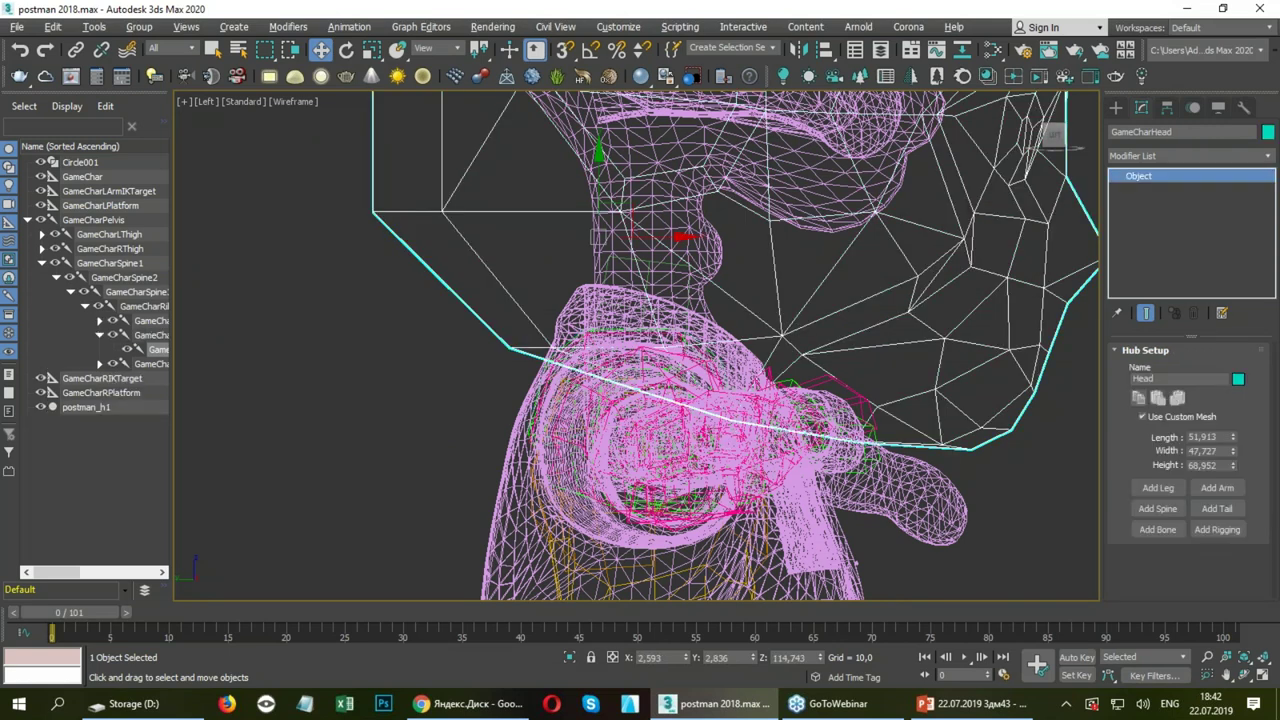
Select the neck bone and raise it up into the neck.
key(Page_Up)
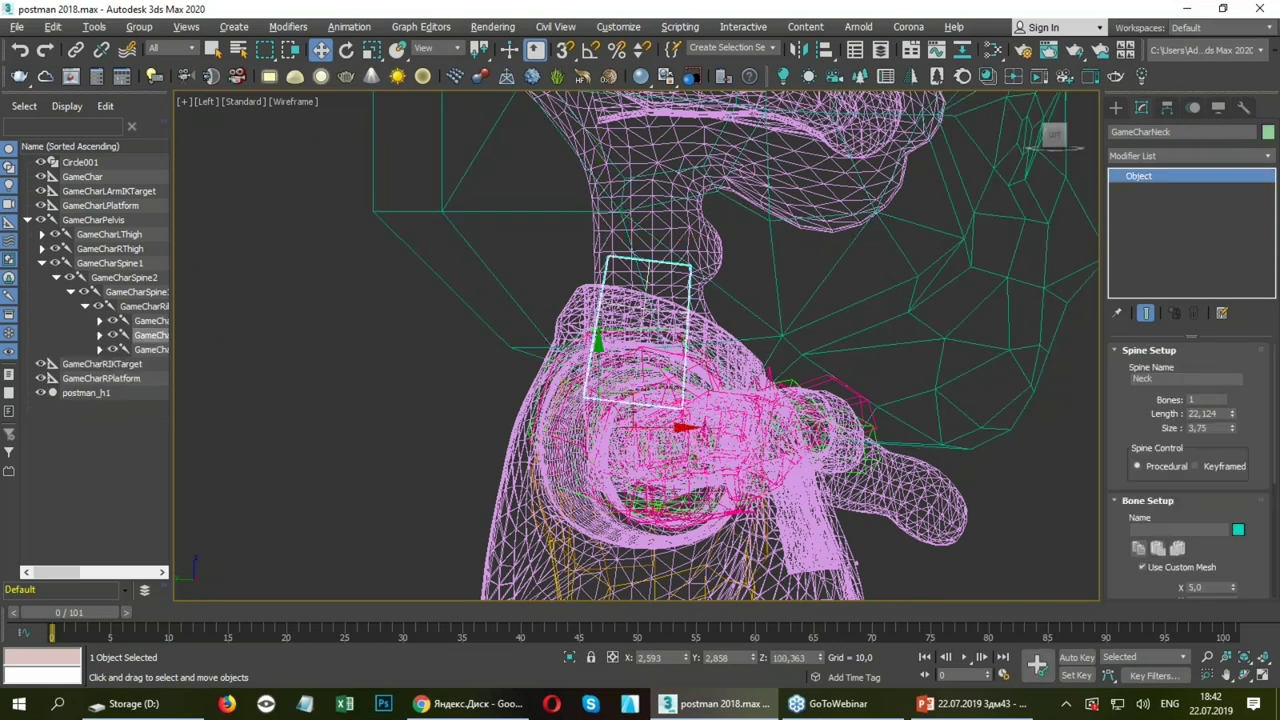
key(Page_Down)
key(Page_Up)
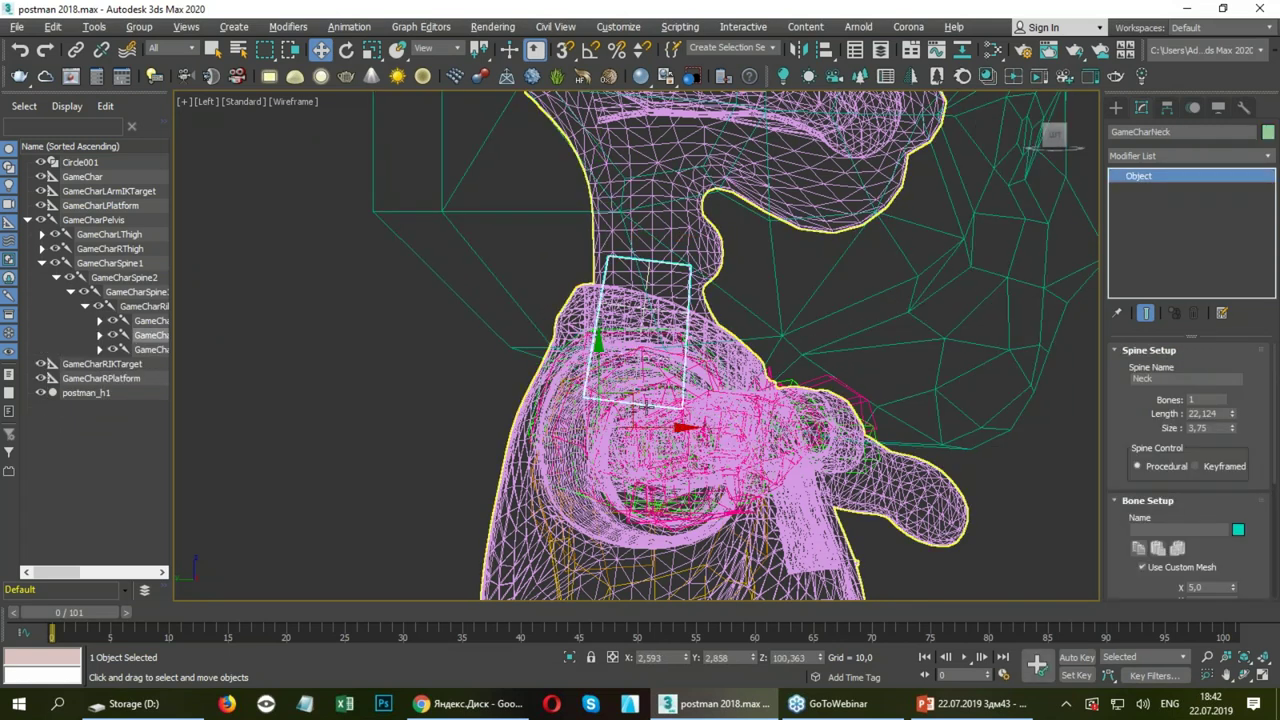
mouse_move(634, 401)
mouse_down()
mouse_move(632, 310)
mouse_move(640, 335)
mouse_up()
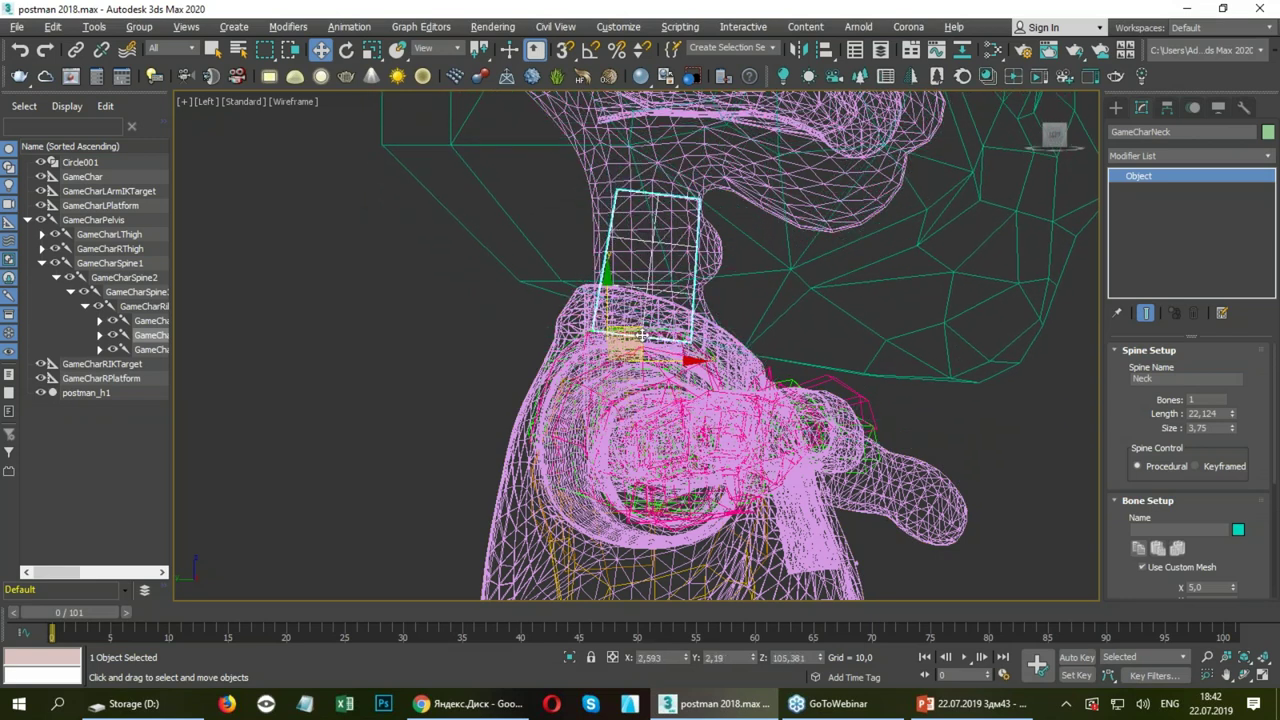
Shrink the neck bone, then stretch it taller in Local coordinates.
key(r)
key(r)
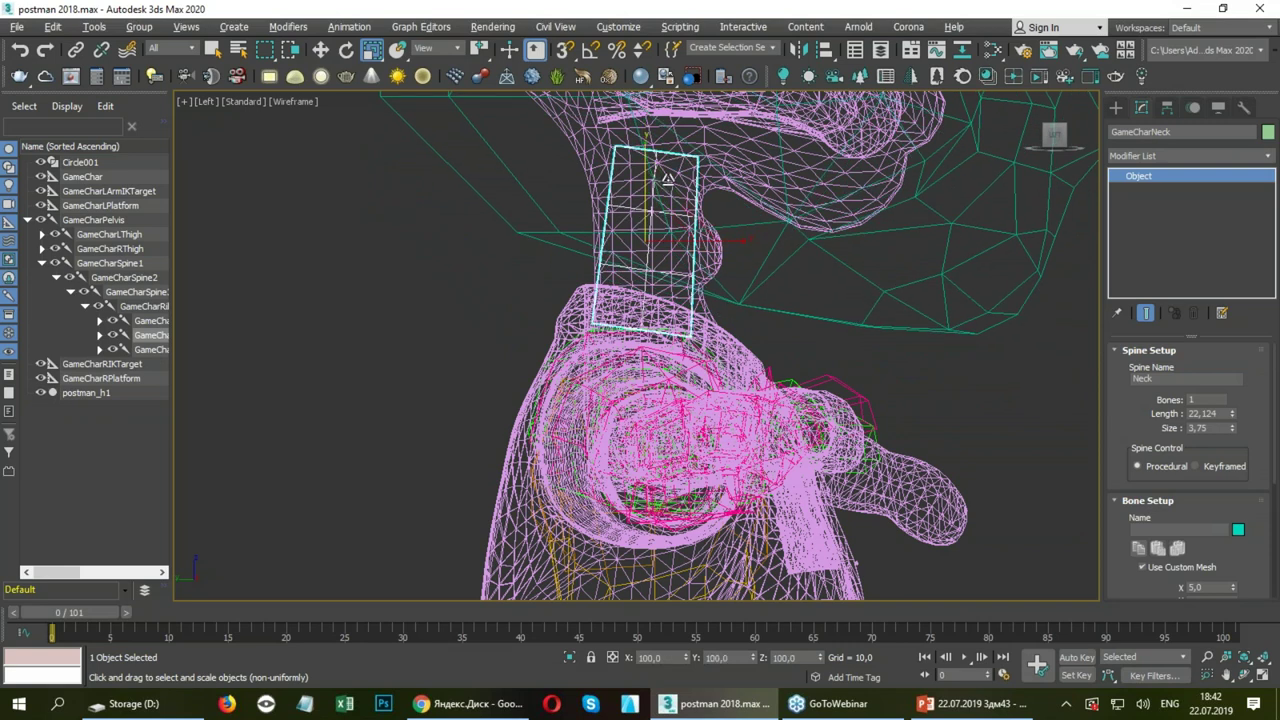
scroll(660, 300, down, 4)
drag(668, 285, 668, 300)
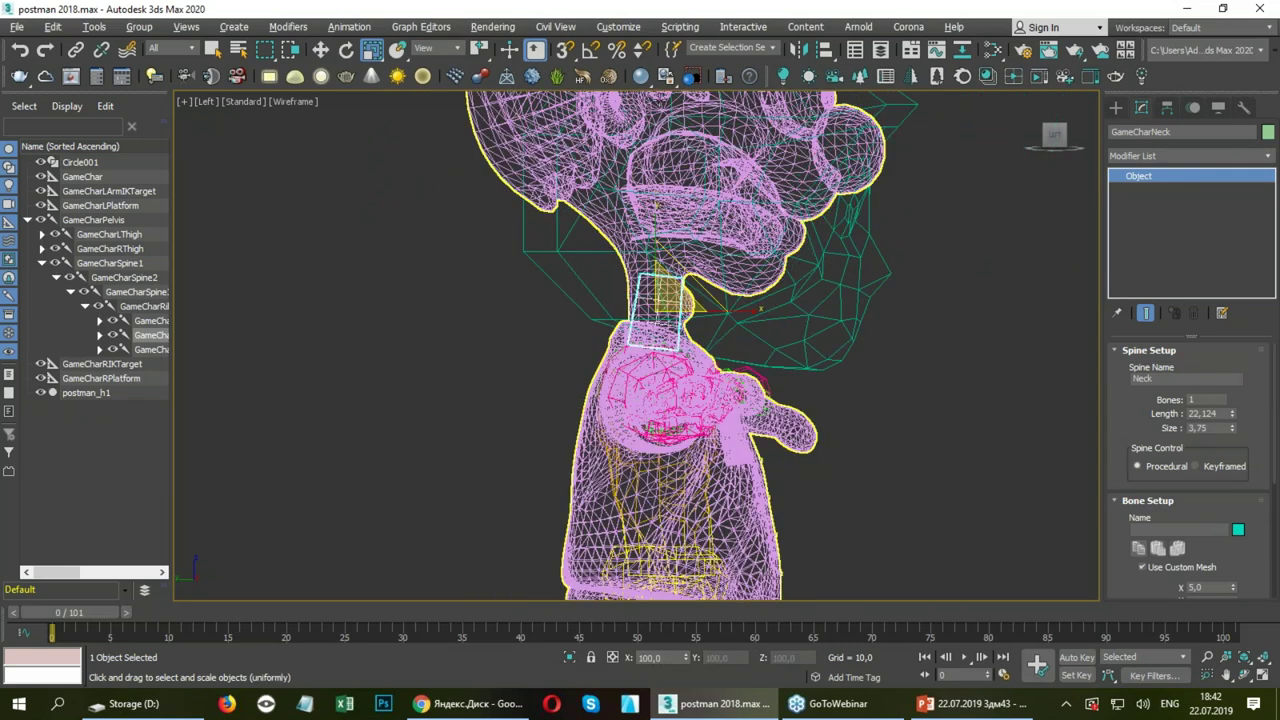
click(455, 49)
click(445, 106)
key(r)
drag(658, 255, 660, 175)
scroll(660, 175, down, 5)
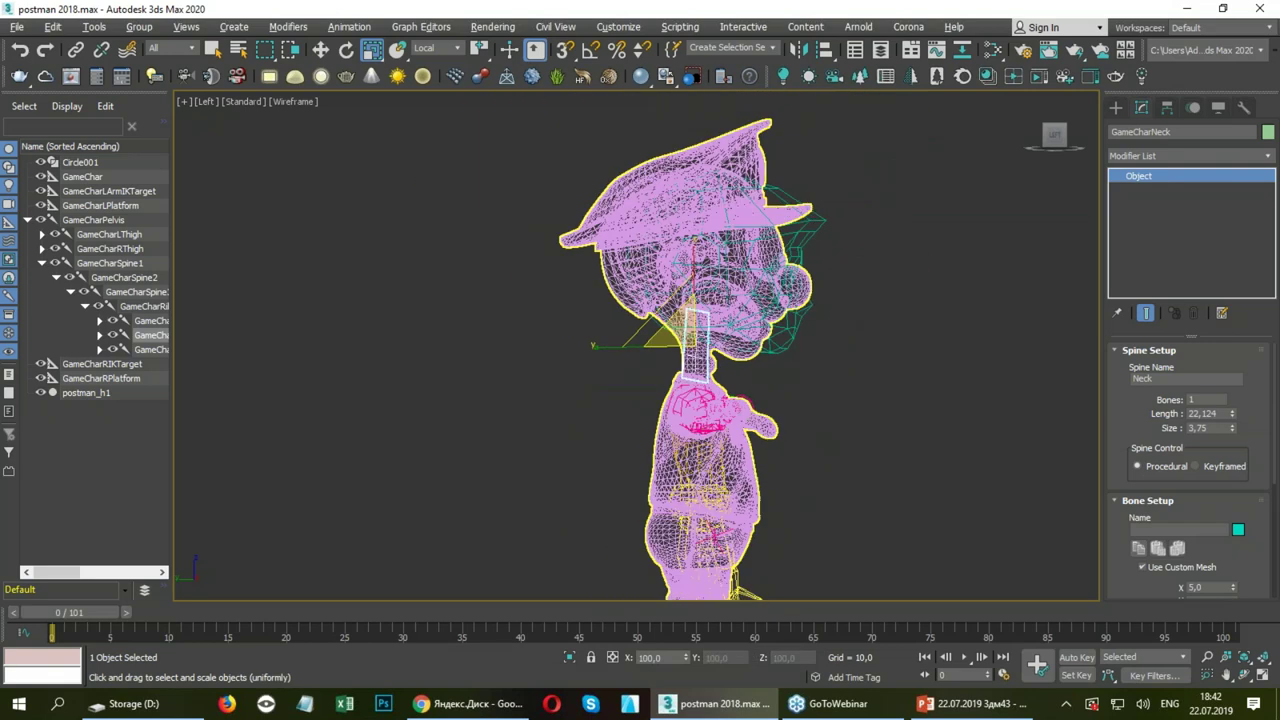
click(714, 275)
key(w)
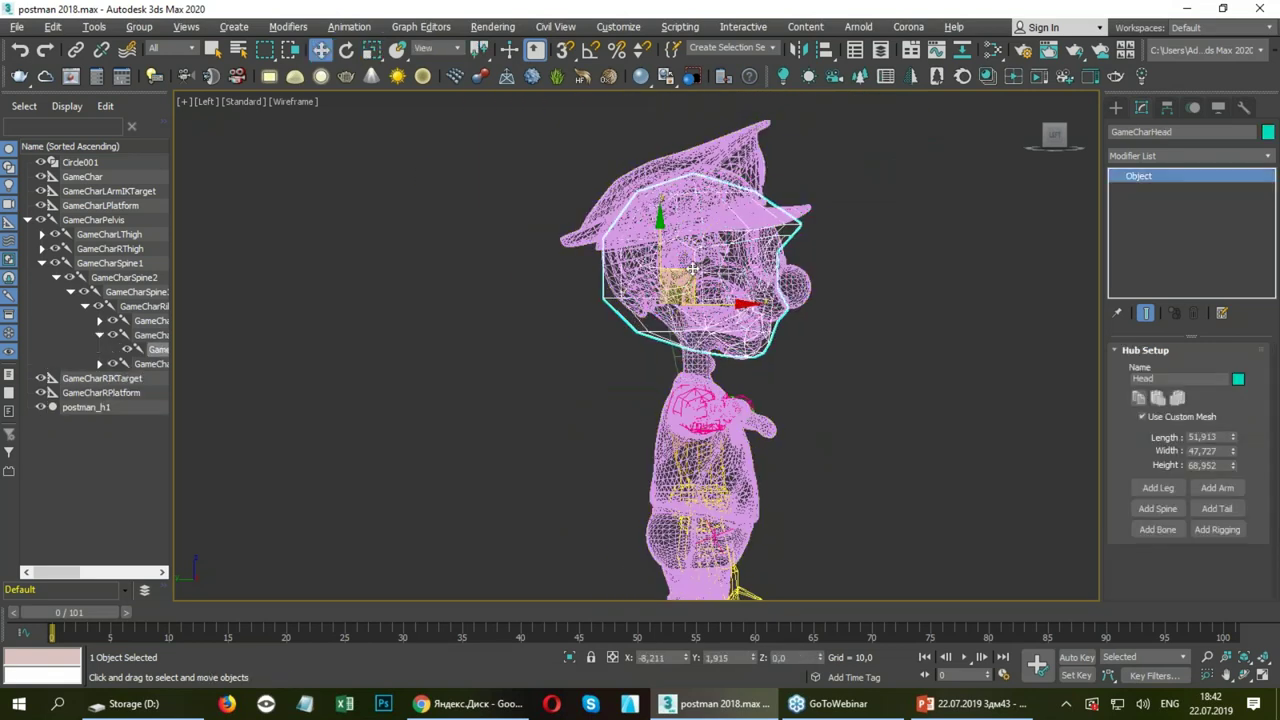
key(shift+z)
key(shift+z)
key(shift+z)
key(shift+z)
key(shift+z)
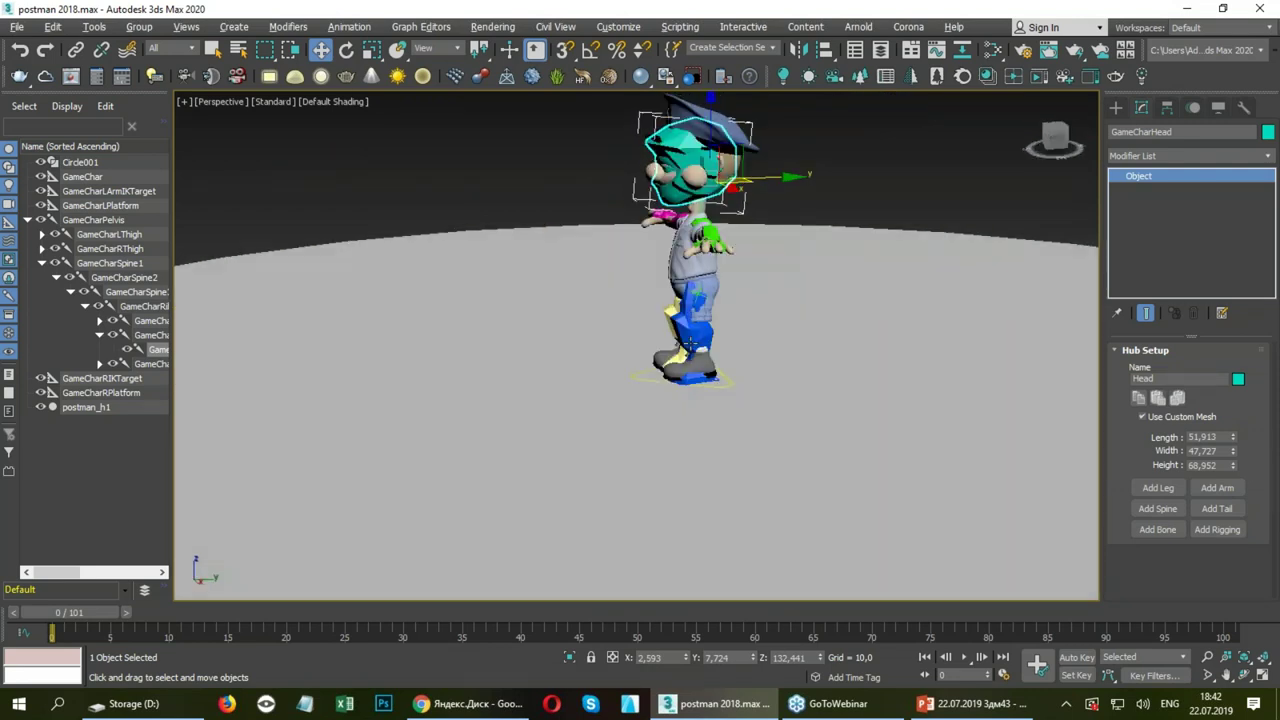
Add a Skin modifier to the postman body mesh.
click(86, 407)
scroll(519, 309, up, 3)
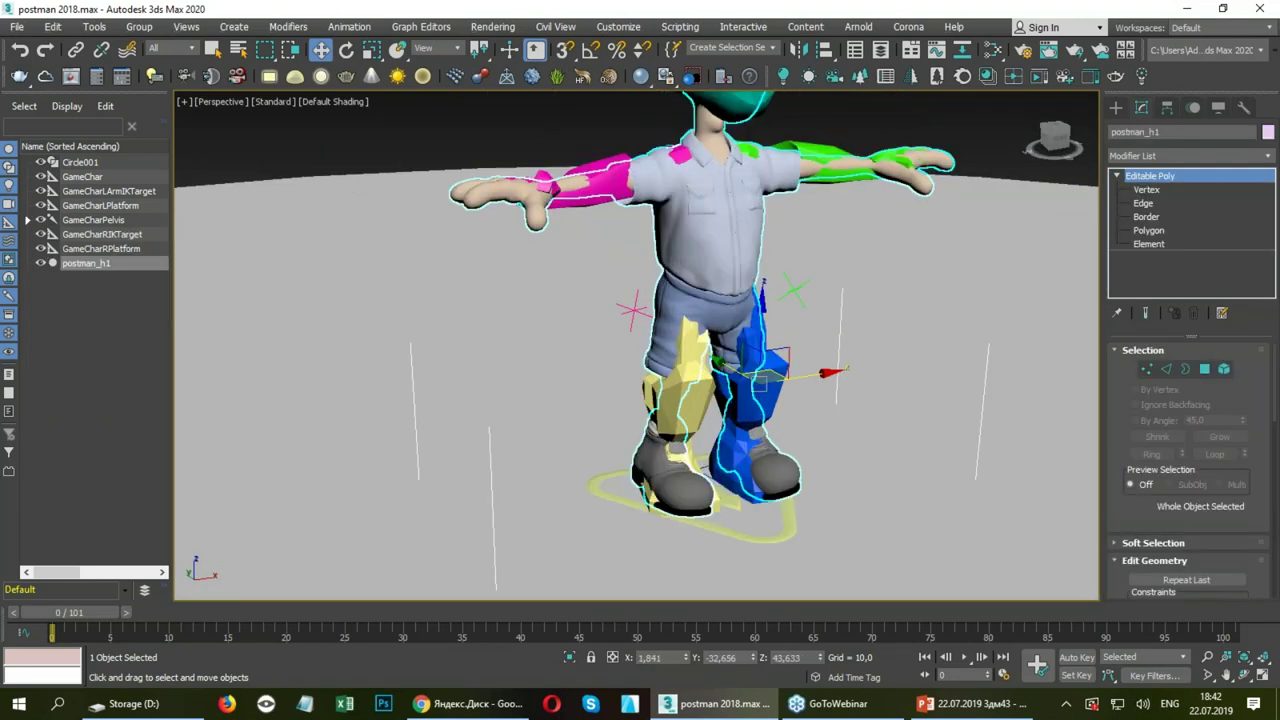
mouse_move(519, 270)
middle_down()
mouse_move(519, 309)
mouse_move(560, 309)
middle_up()
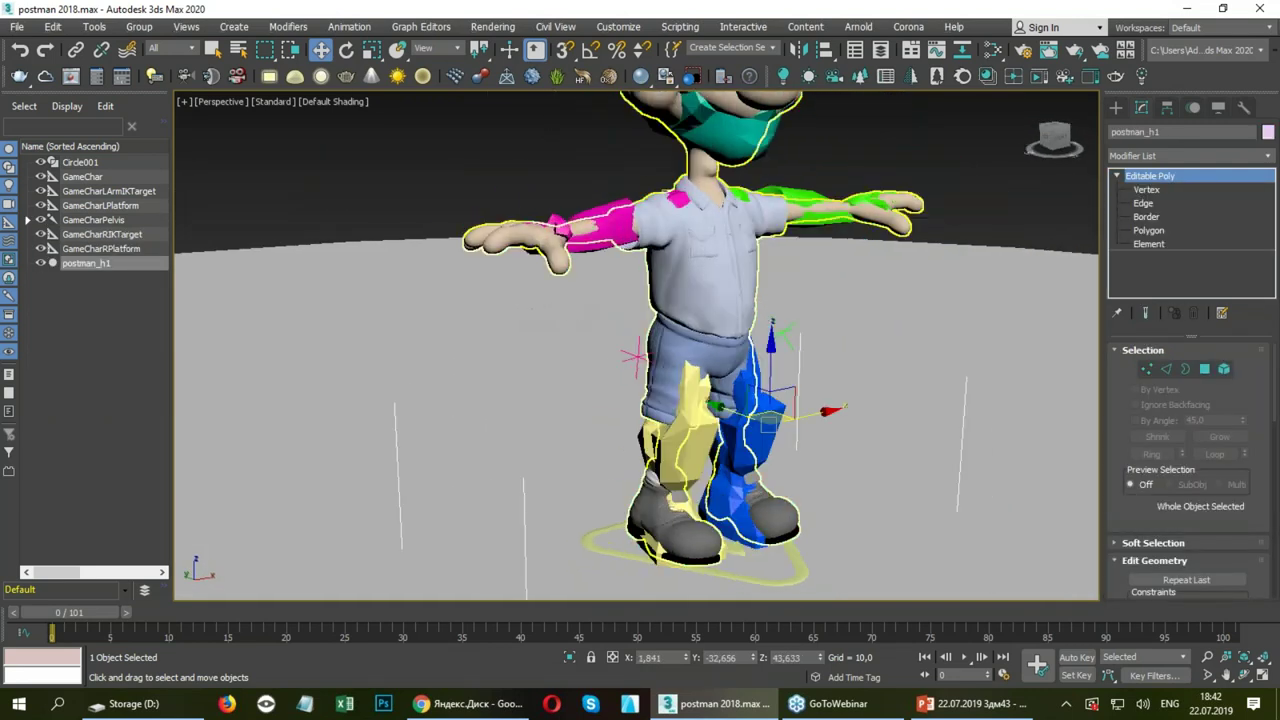
click(1118, 158)
drag(1270, 193, 1270, 470)
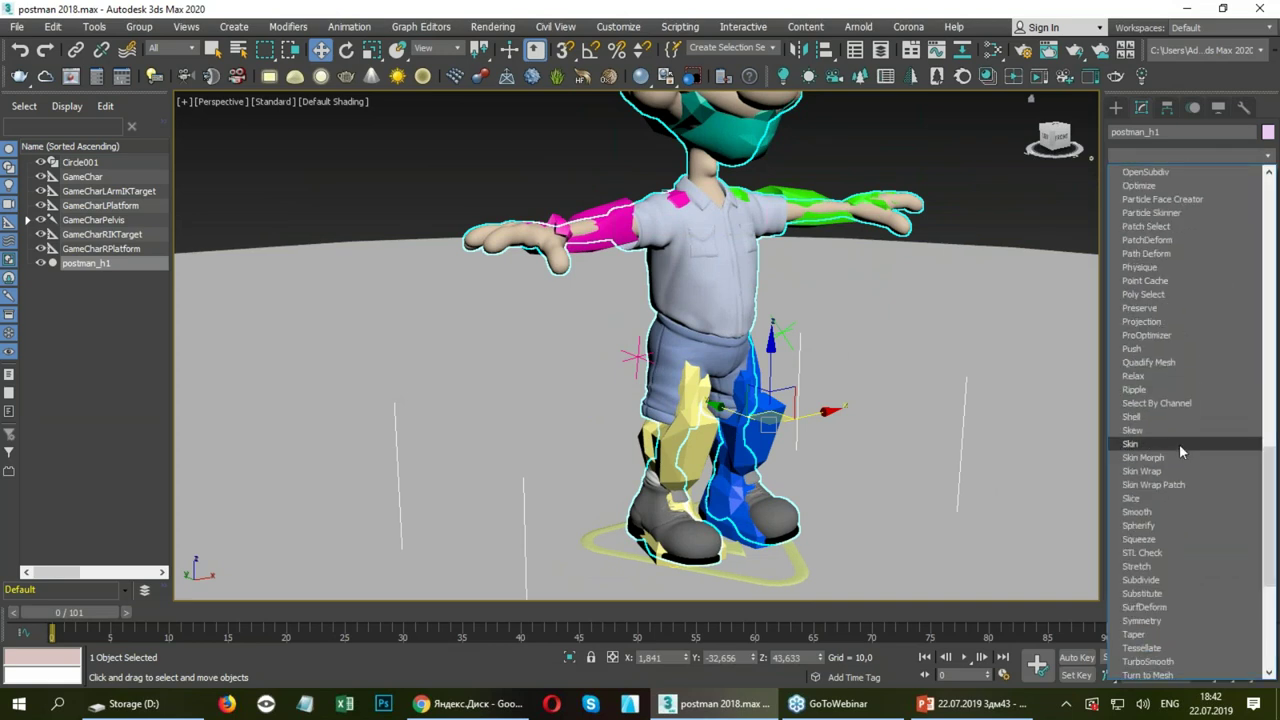
click(1179, 444)
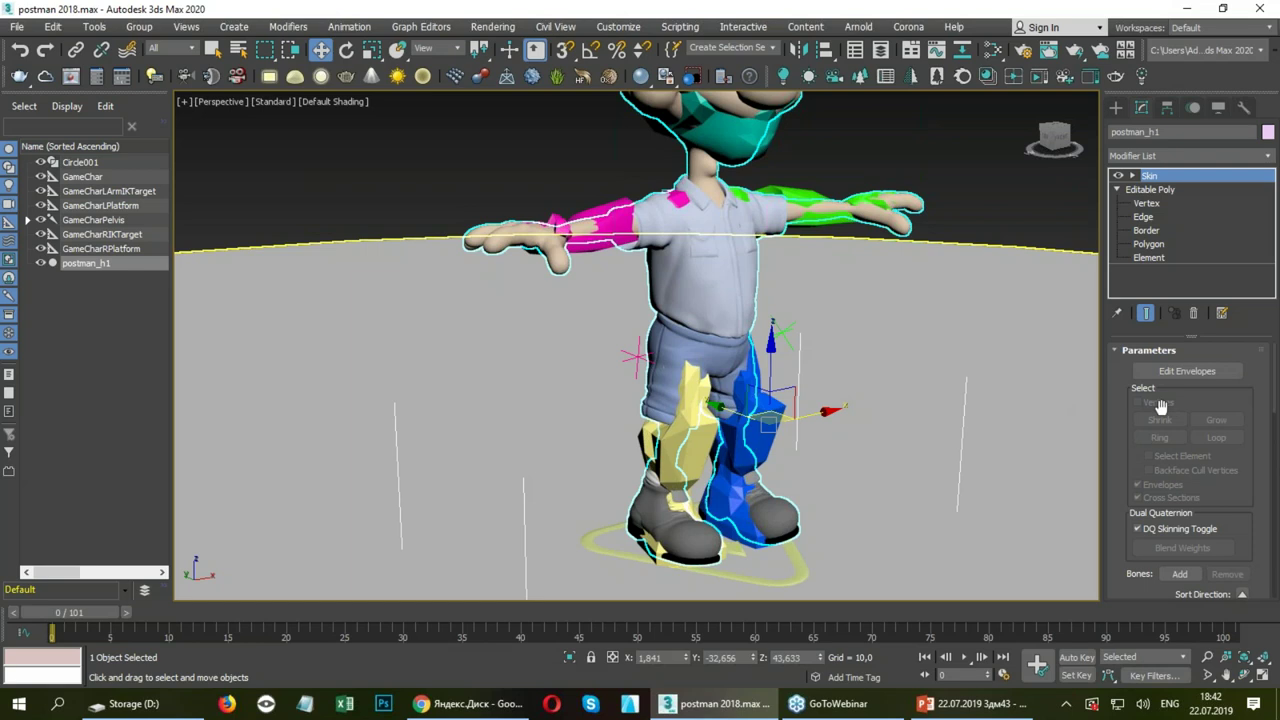
drag(1136, 445, 1150, 340)
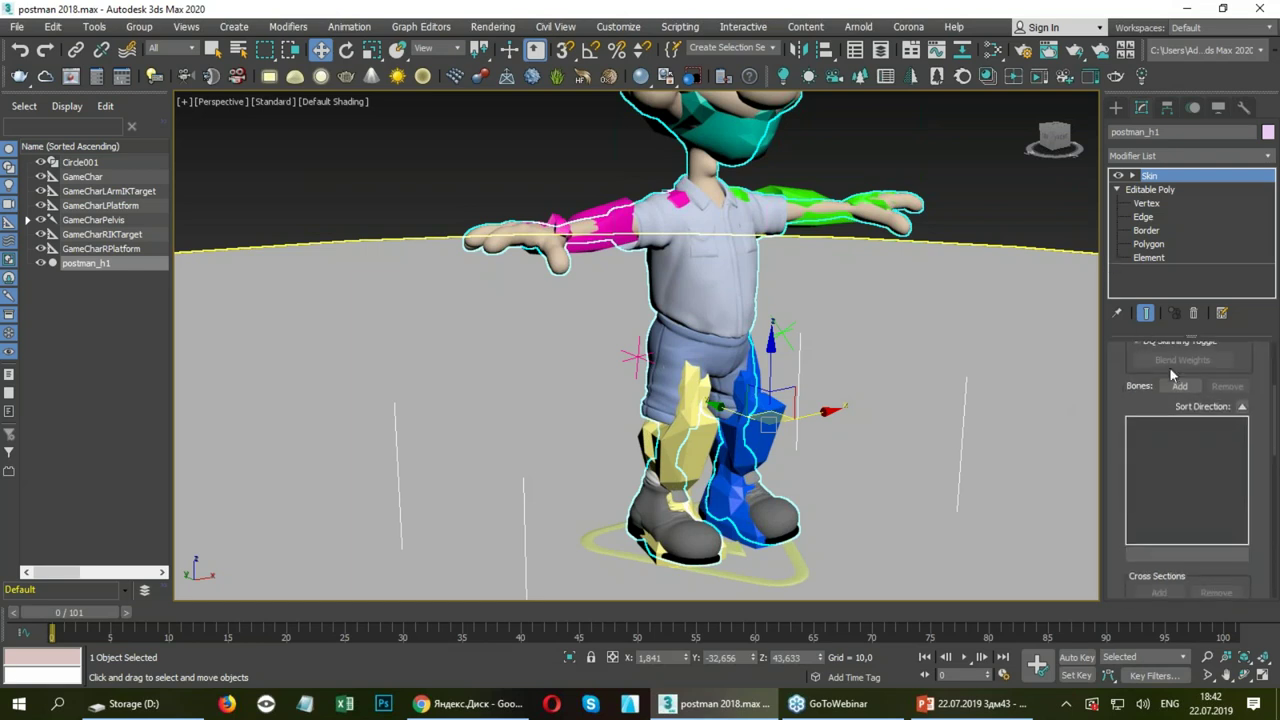
click(1180, 387)
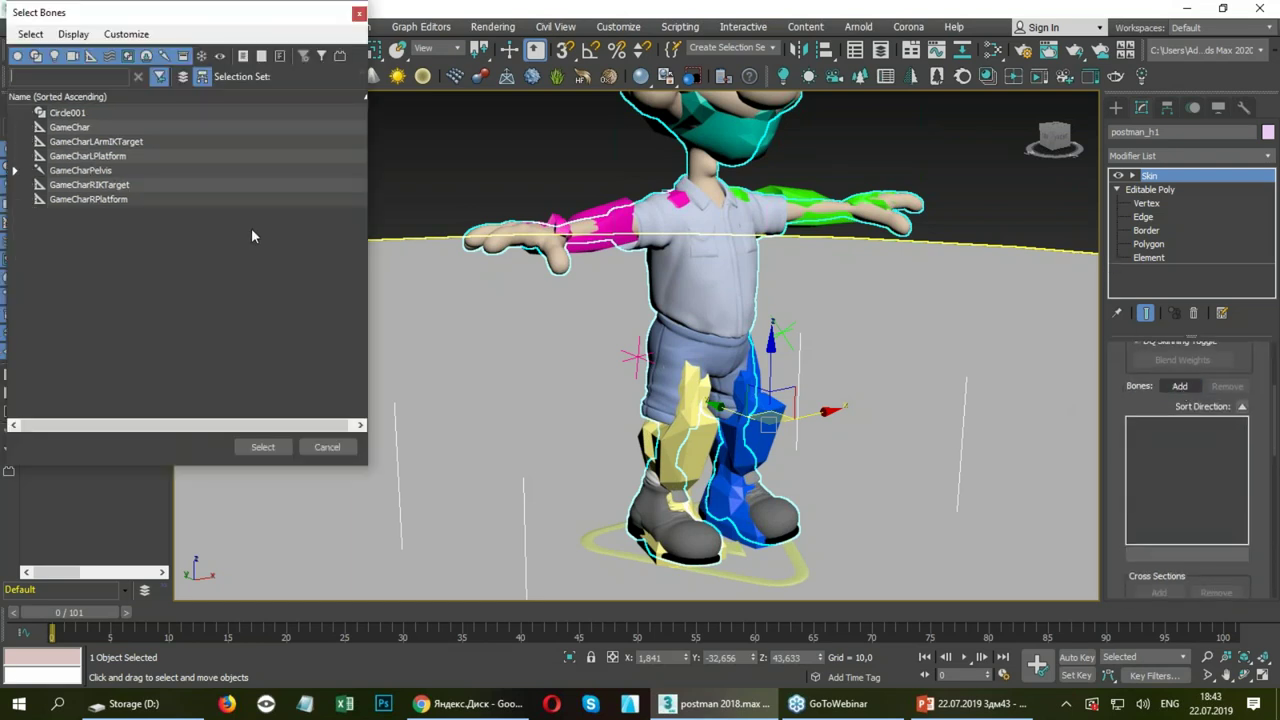
List the bones by layer and expand the 0 (default) layer in the bone picker.
click(13, 172)
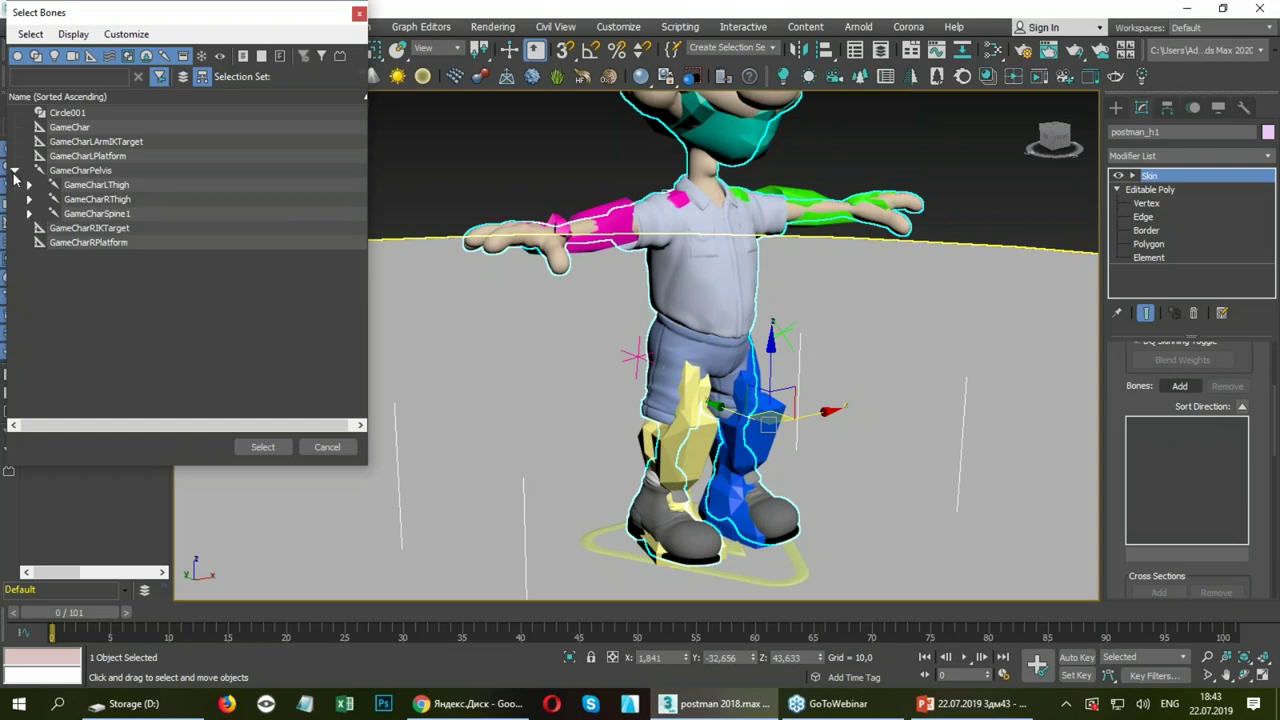
drag(163, 17, 324, 46)
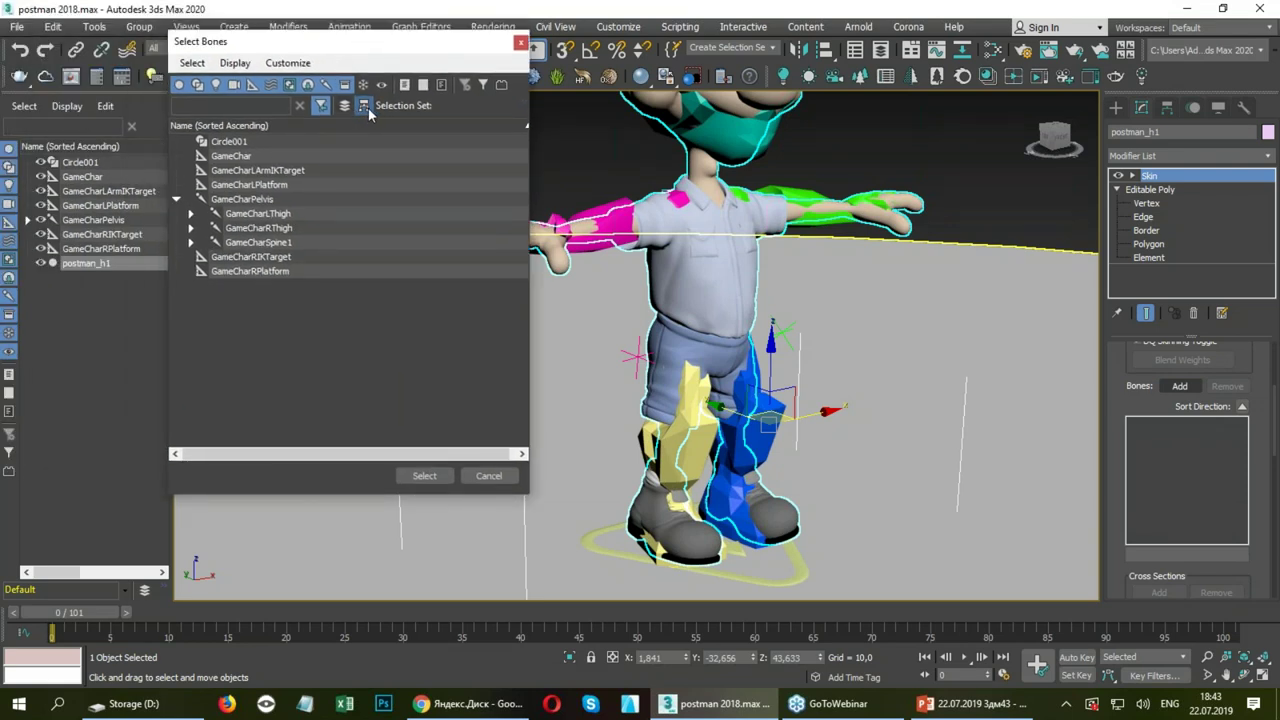
click(345, 106)
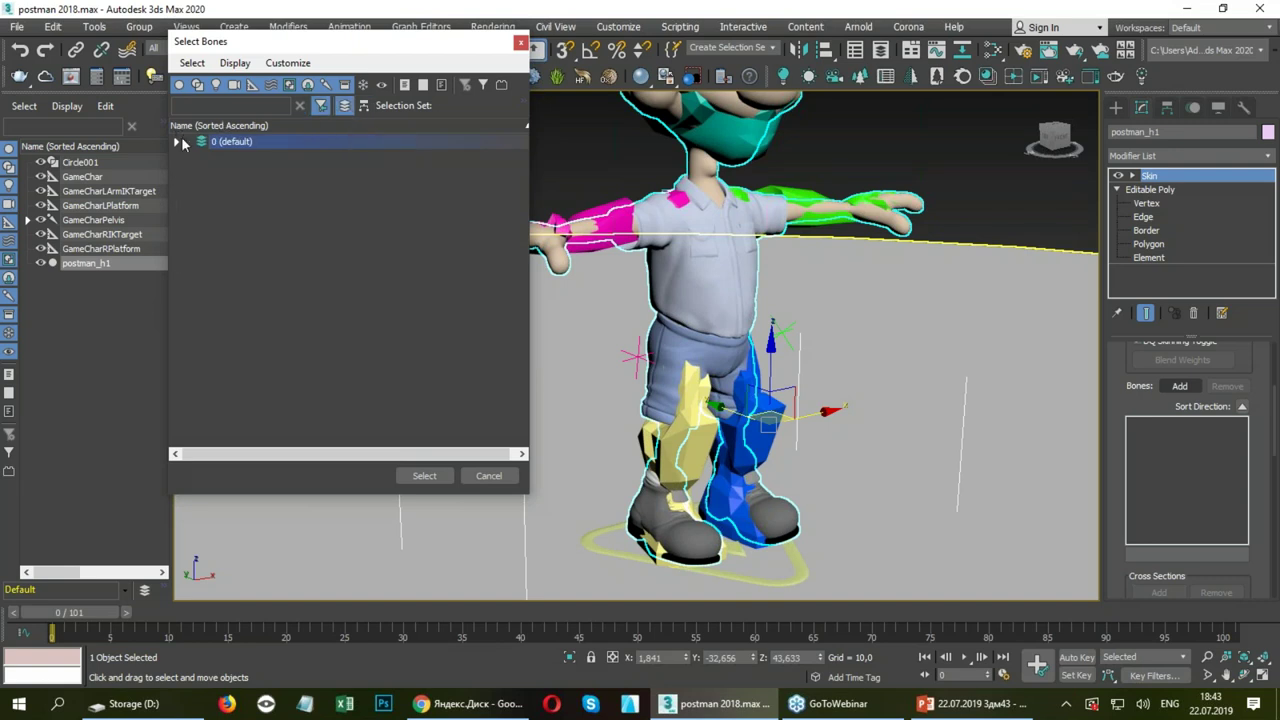
click(176, 142)
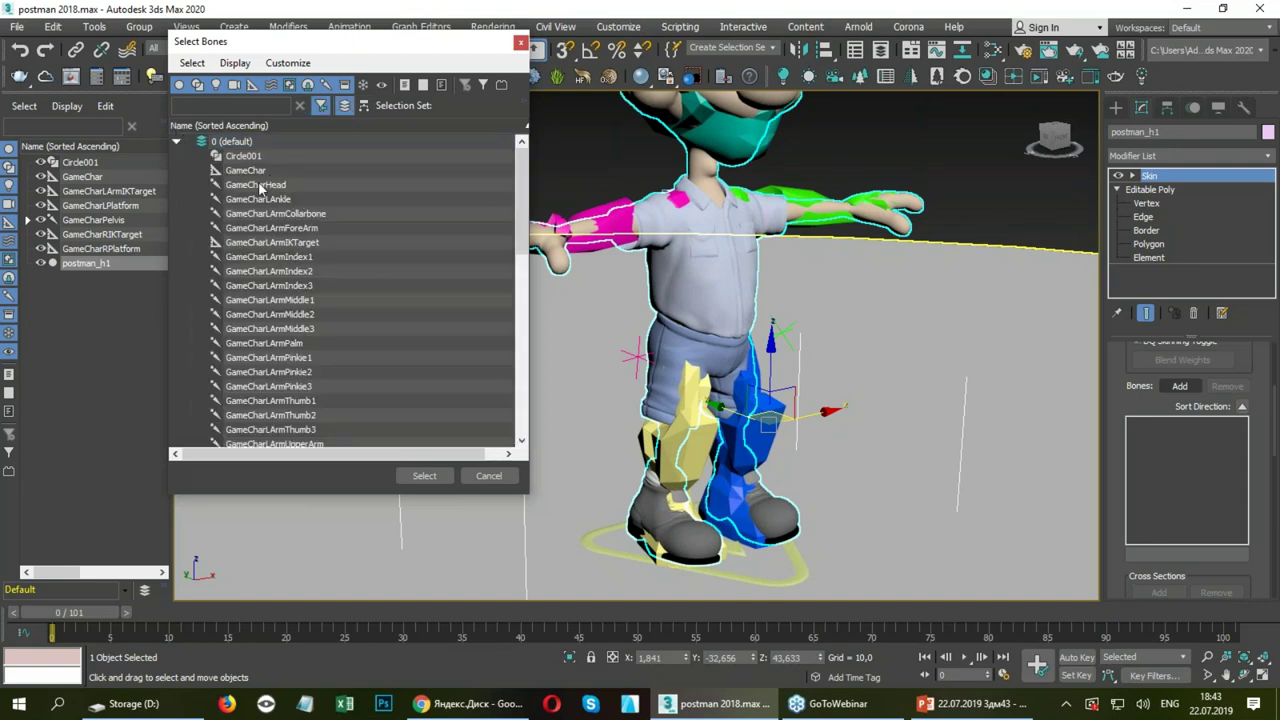
scroll(336, 279, down, 9)
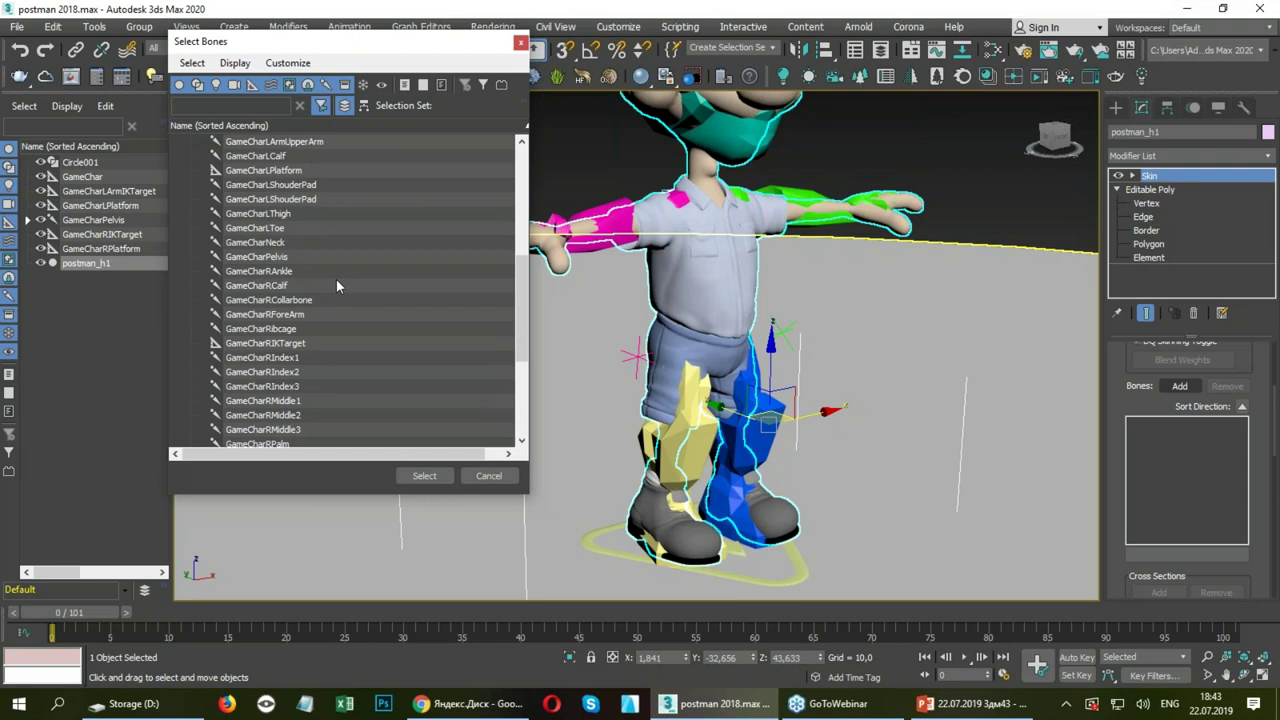
Add all bones except GameCharRIKTarget and GameCharRPlatform to the skin.
key(ctrl+a)
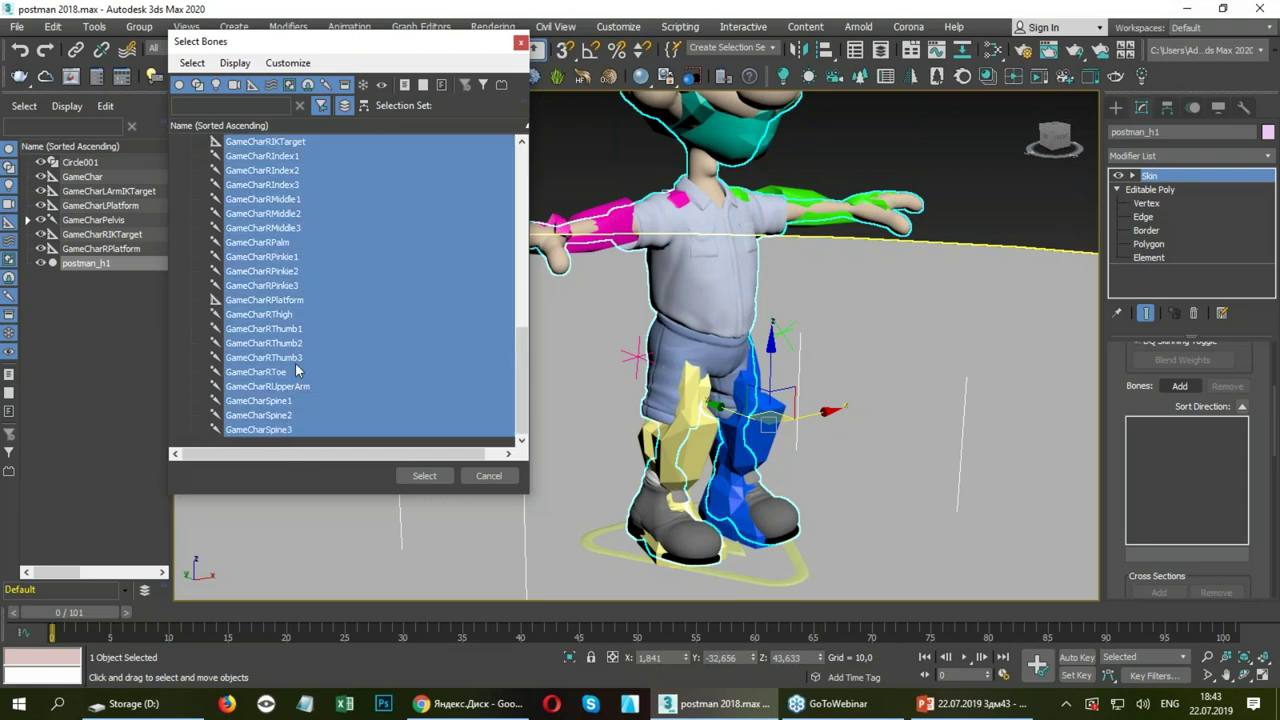
scroll(297, 357, up, 5)
scroll(297, 357, up, 4)
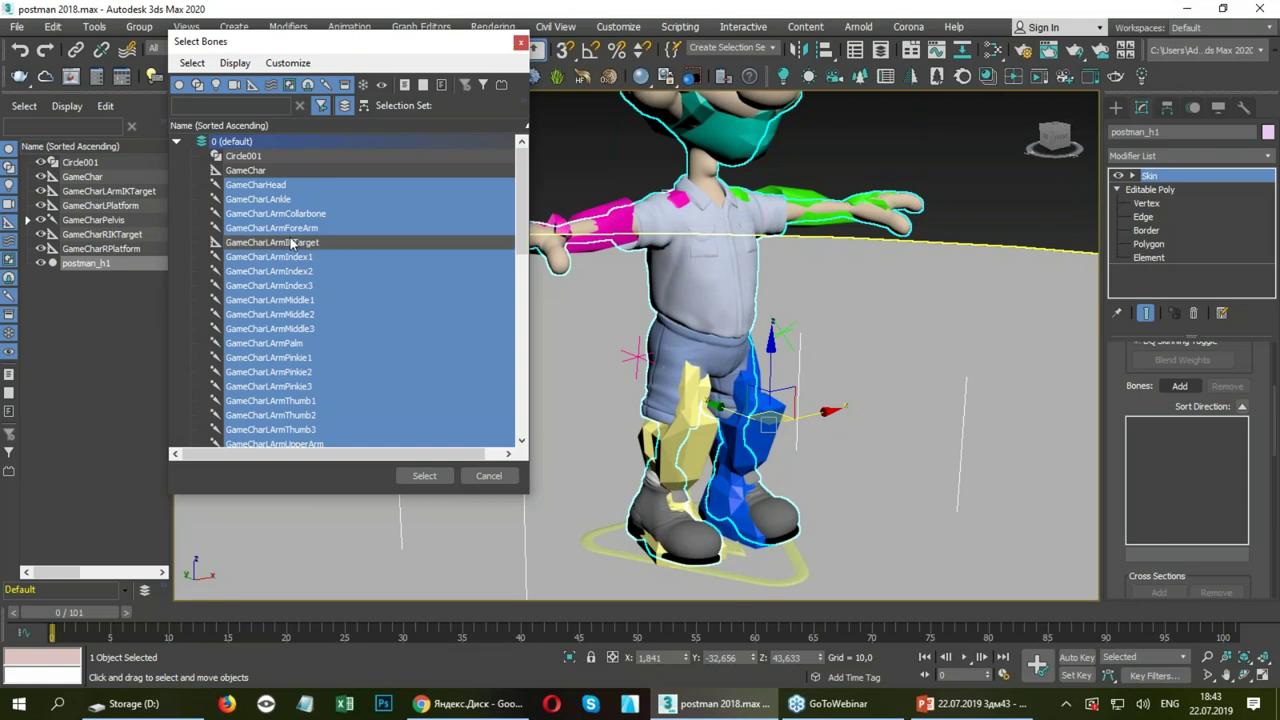
scroll(337, 306, down, 2)
scroll(337, 306, down, 2)
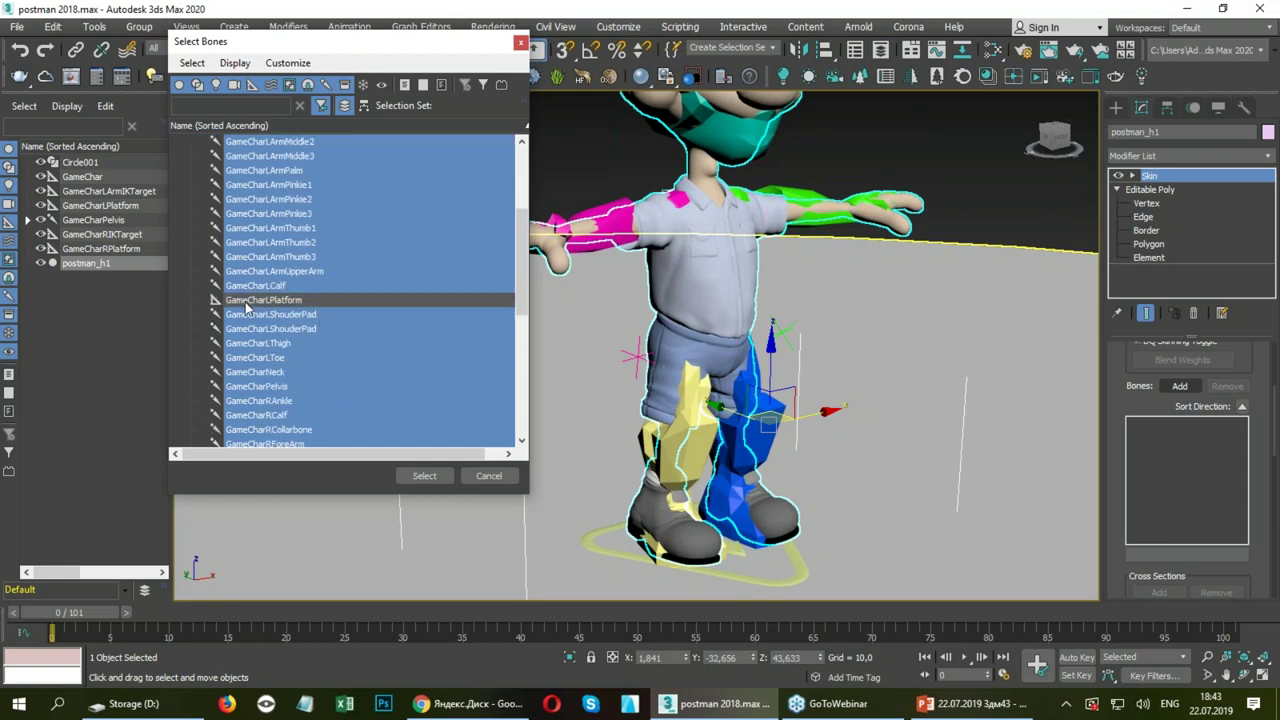
scroll(287, 328, down, 5)
ctrl+click(244, 216)
ctrl+click(251, 371)
scroll(300, 365, down, 2)
click(425, 476)
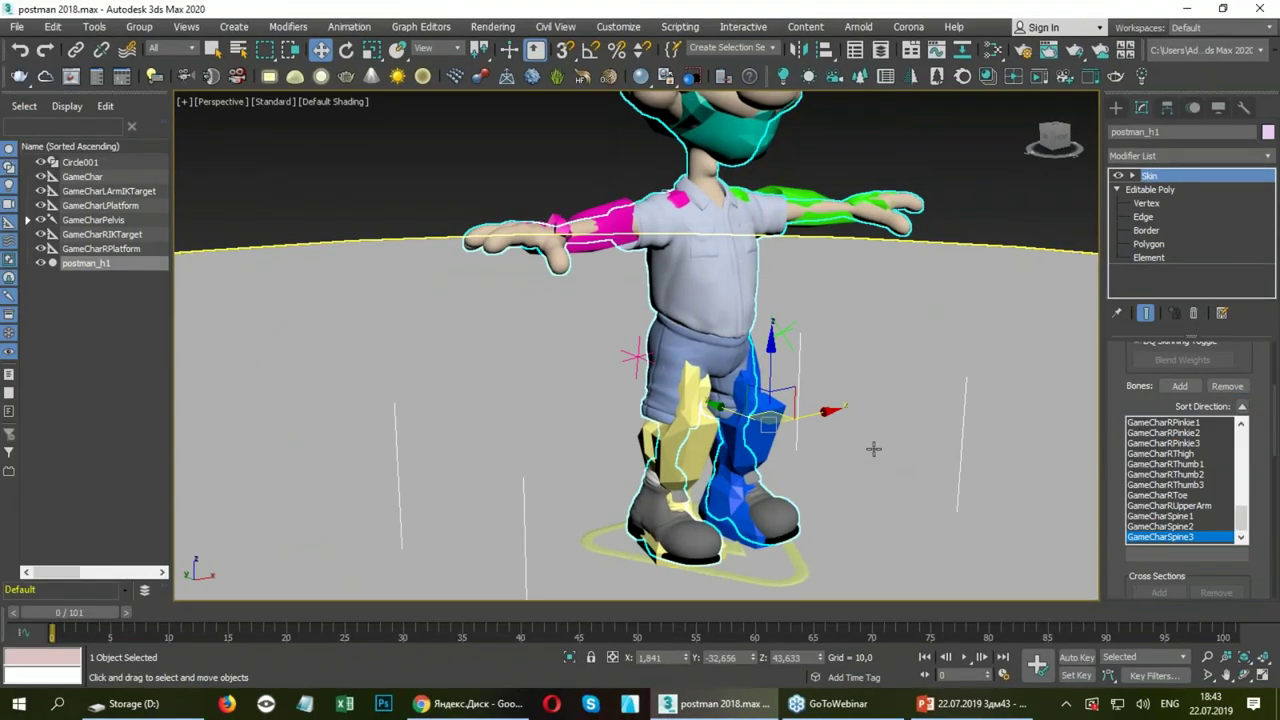
mouse_move(871, 449)
alt+middle_down()
mouse_move(532, 429)
mouse_move(576, 482)
alt+middle_up()
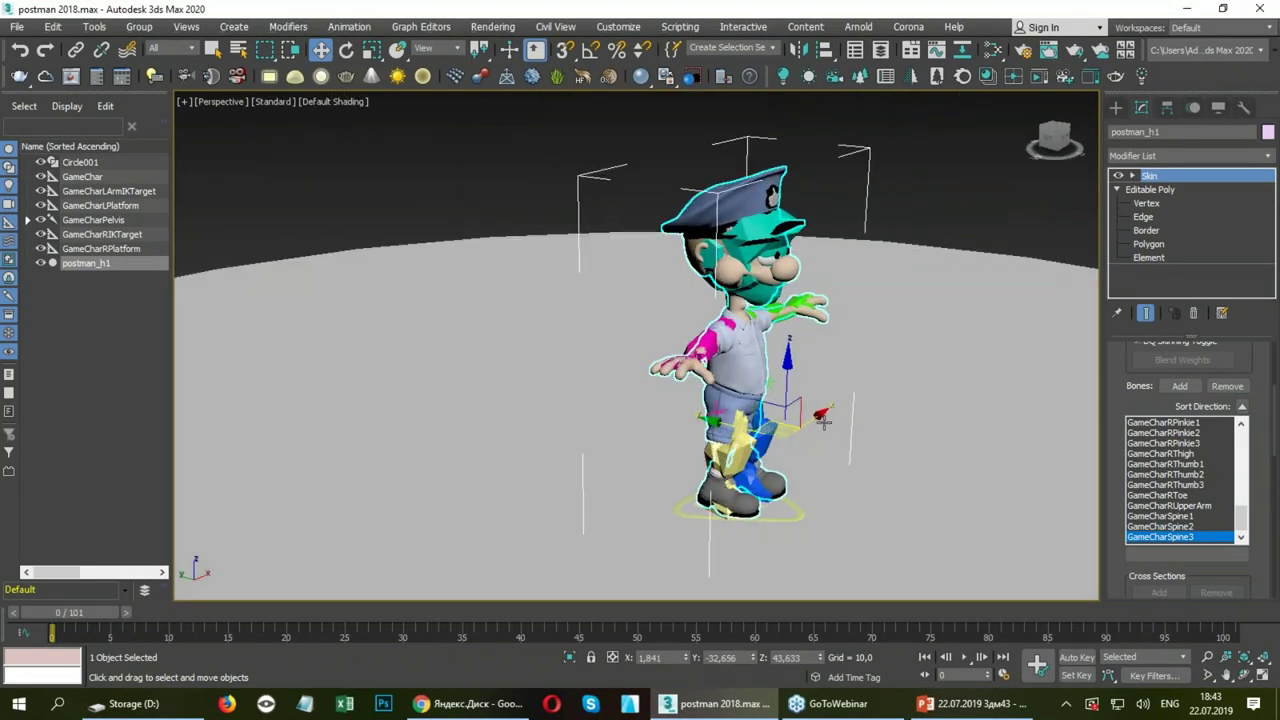
Scrub the timeline, return to the first frame and clear the selection.
drag(90, 613, 195, 618)
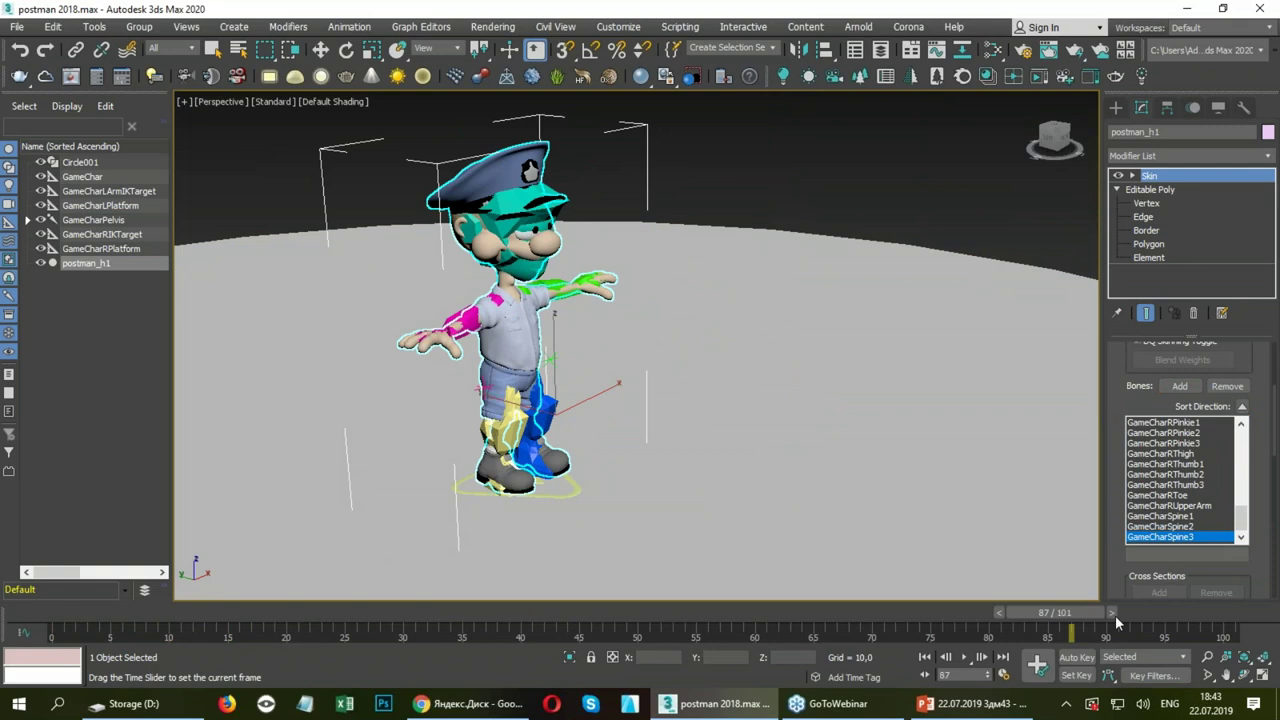
key(Home)
key(w)
scroll(1126, 388, up, 5)
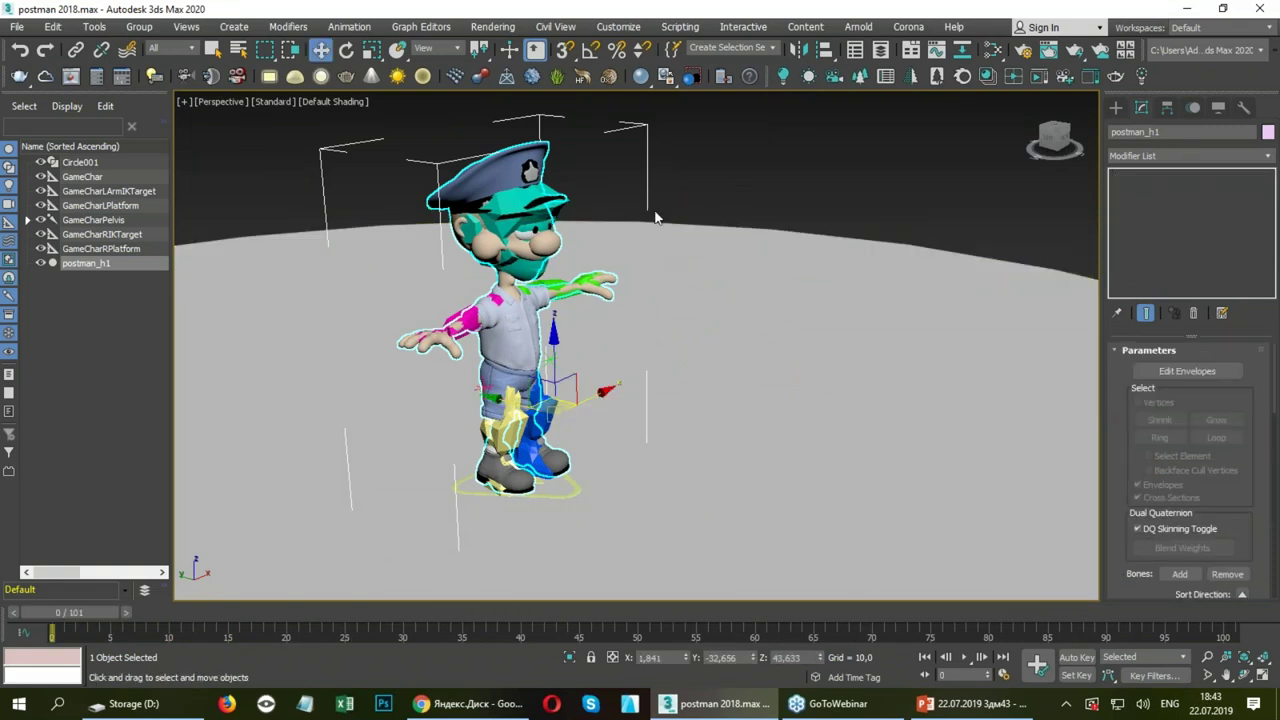
click(443, 294)
scroll(443, 294, up, 5)
scroll(623, 314, down, 2)
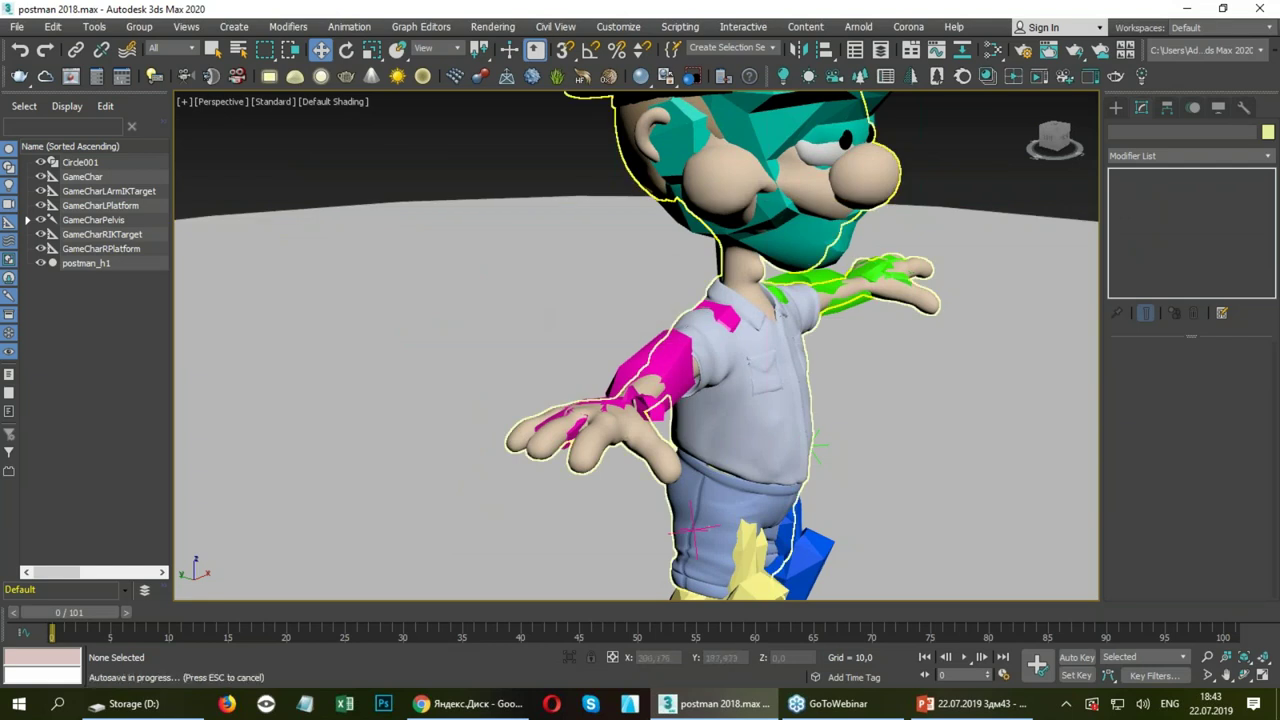
Rotate the GameCharRForeArm bone to check how the postman mesh deforms.
click(656, 346)
key(e)
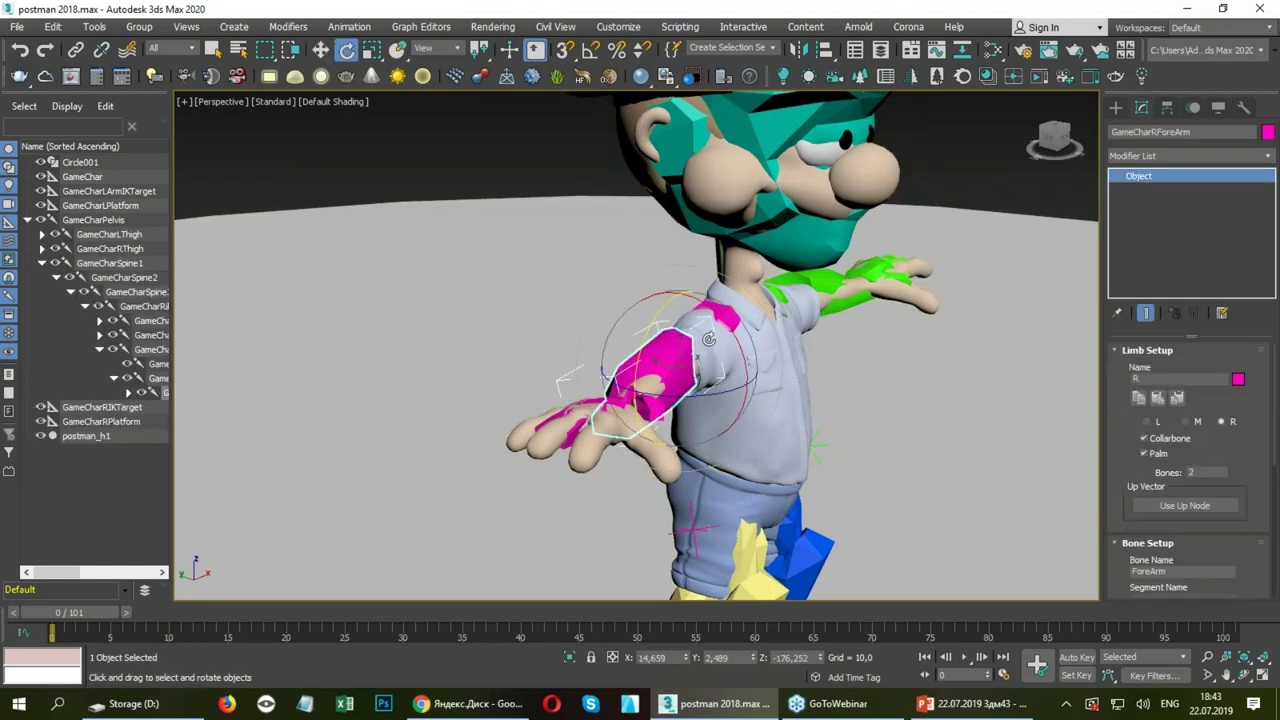
scroll(653, 329, up, 2)
mouse_move(653, 329)
mouse_down()
mouse_move(720, 358)
mouse_move(712, 372)
mouse_up()
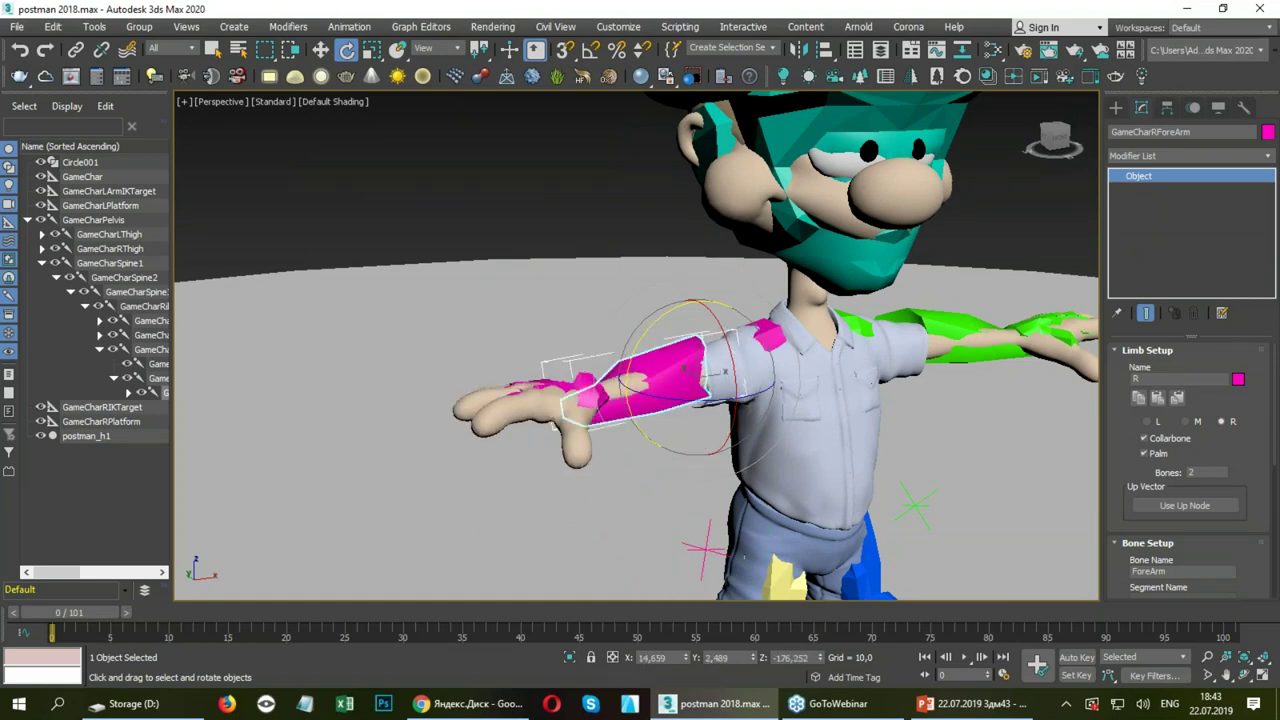
scroll(773, 355, down, 3)
key(w)
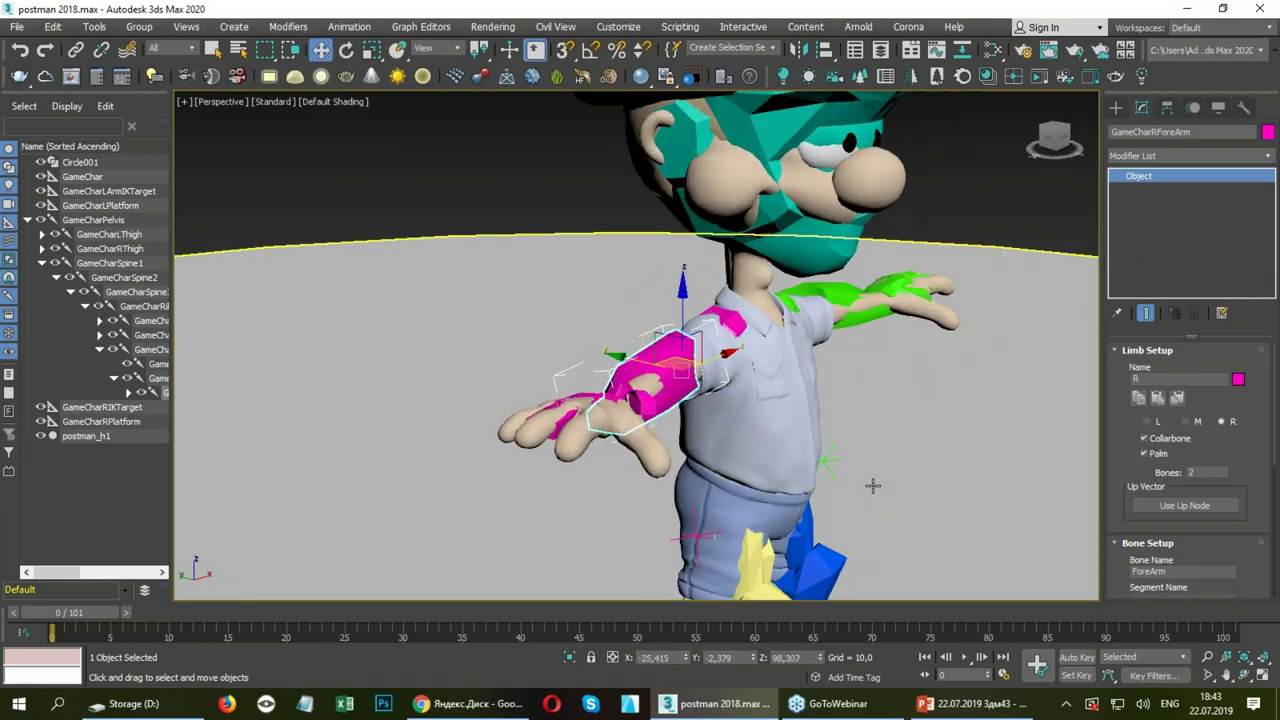
Bend the GameCharRCalf bone to test deformation, then reselect the postman_h1 mesh.
alt+middle_drag(773, 355, 737, 450)
click(737, 456)
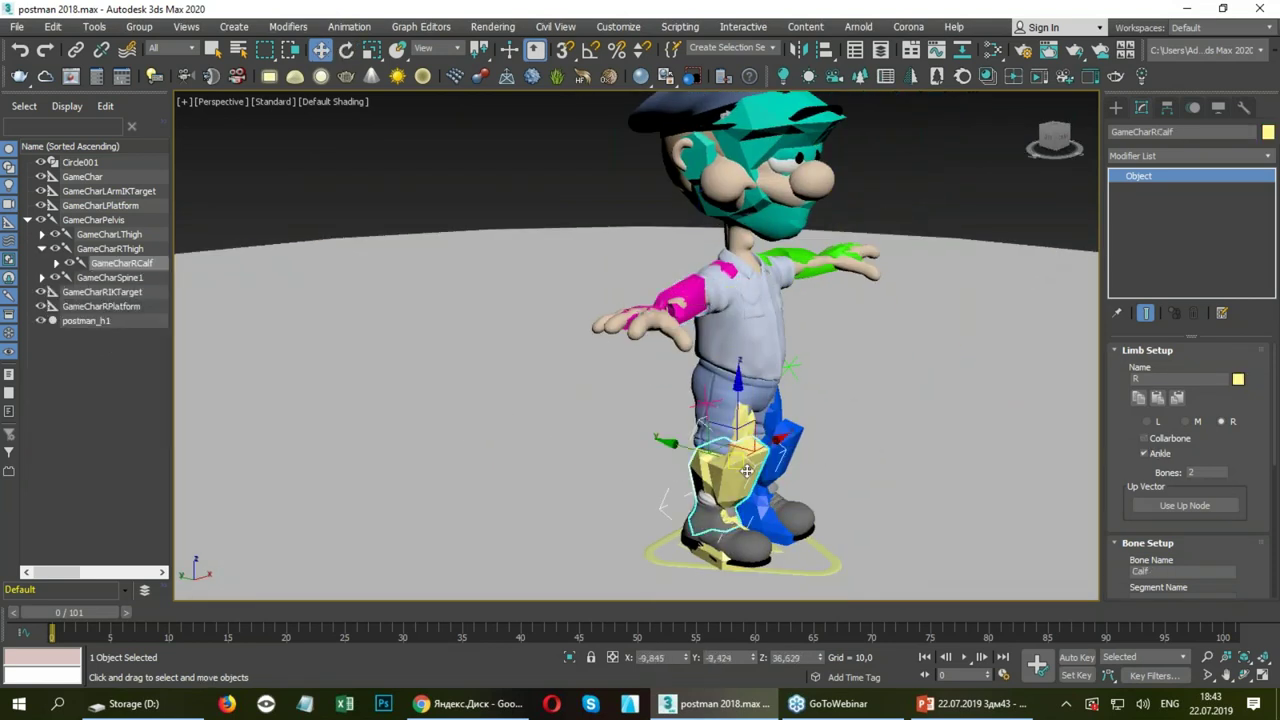
scroll(750, 440, up, 3)
key(e)
drag(755, 403, 652, 452)
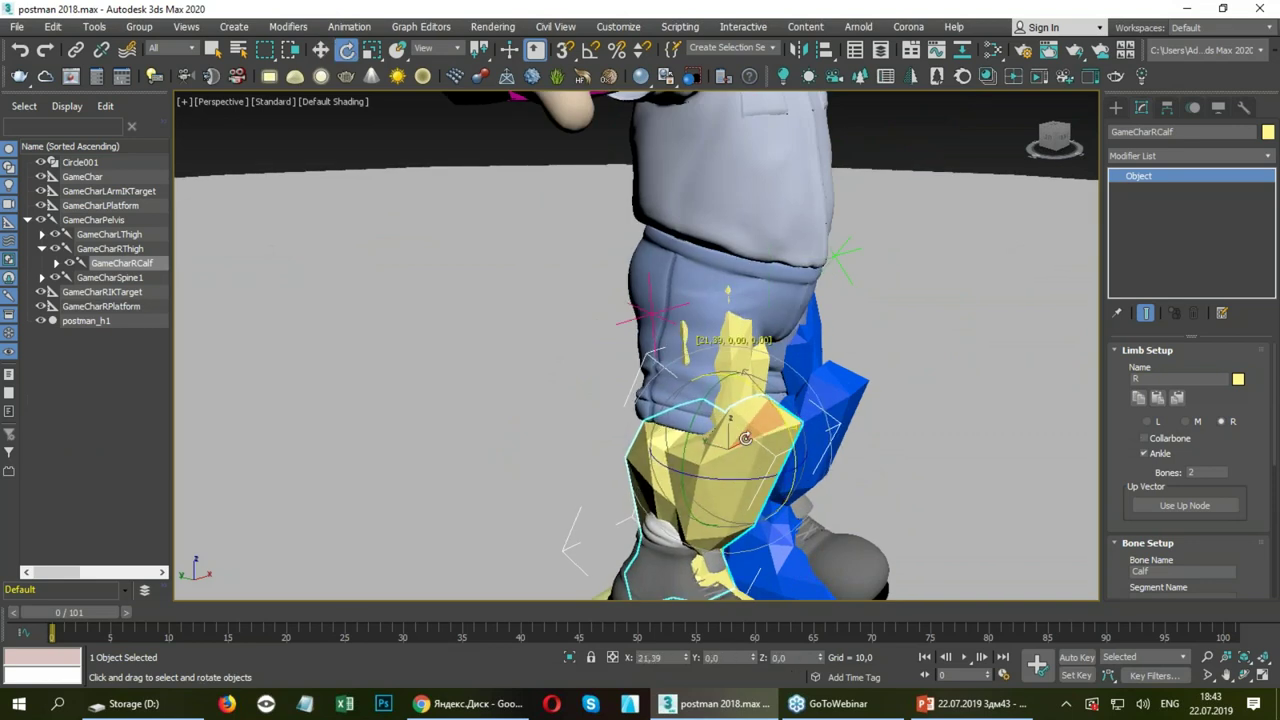
mouse_move(771, 408)
mouse_down()
mouse_move(665, 485)
mouse_move(807, 484)
mouse_move(700, 470)
mouse_up()
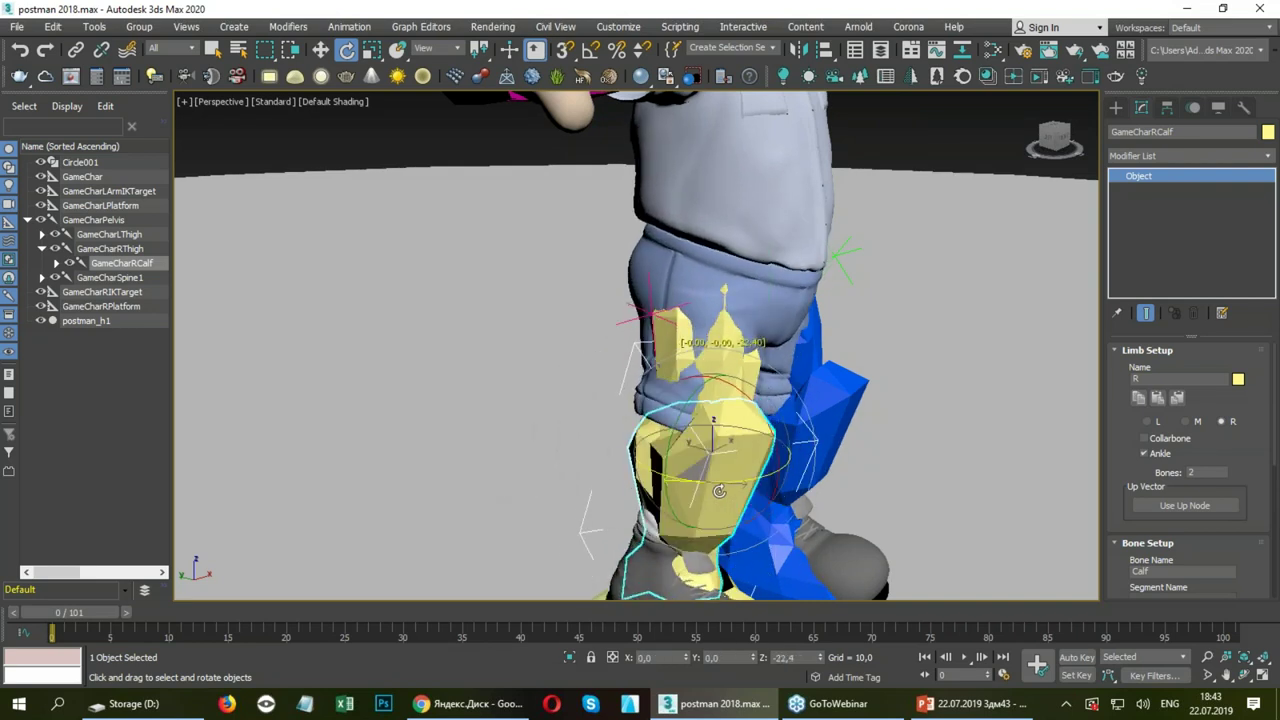
mouse_move(700, 470)
alt+middle_down()
mouse_move(650, 336)
mouse_move(660, 350)
alt+middle_up()
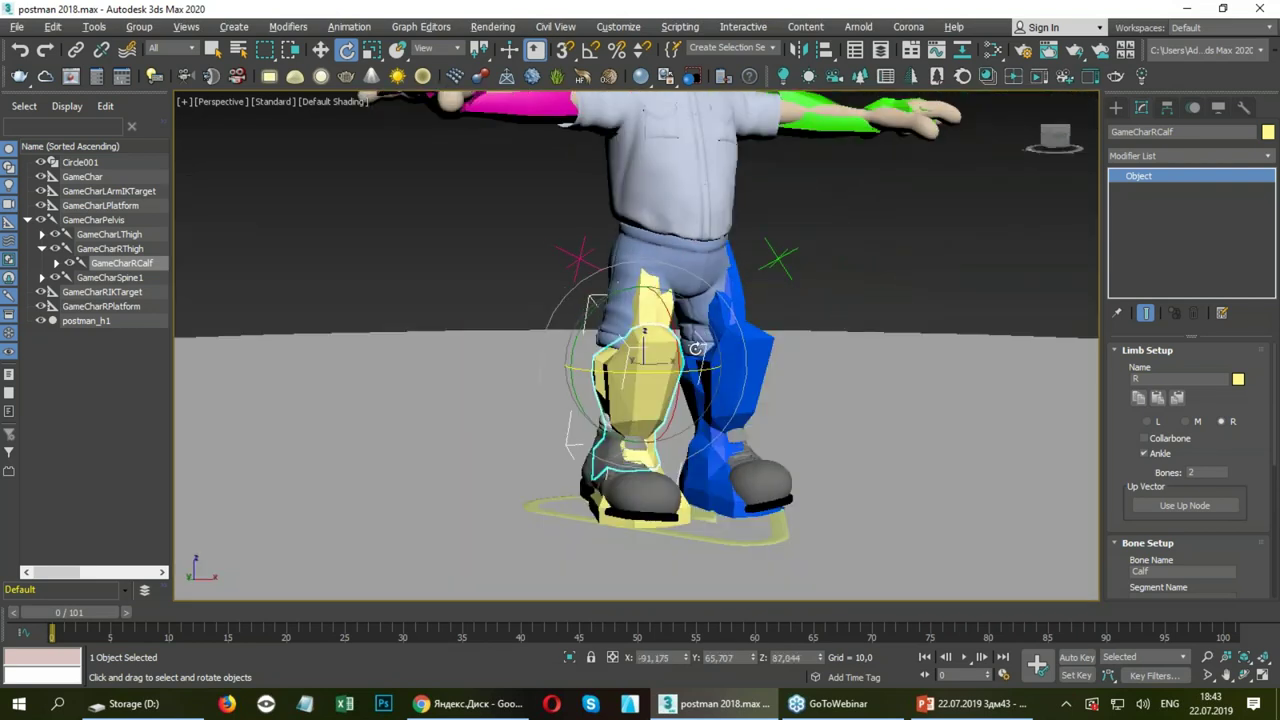
scroll(660, 350, down, 3)
key(w)
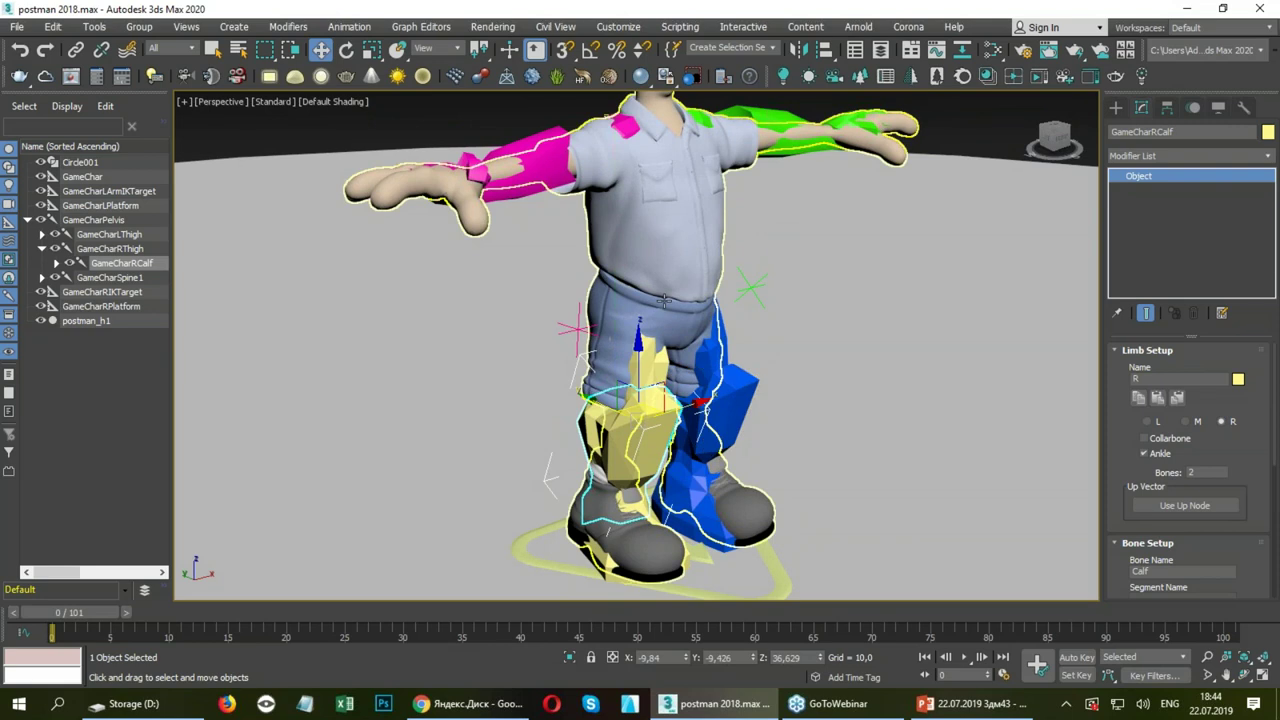
click(708, 470)
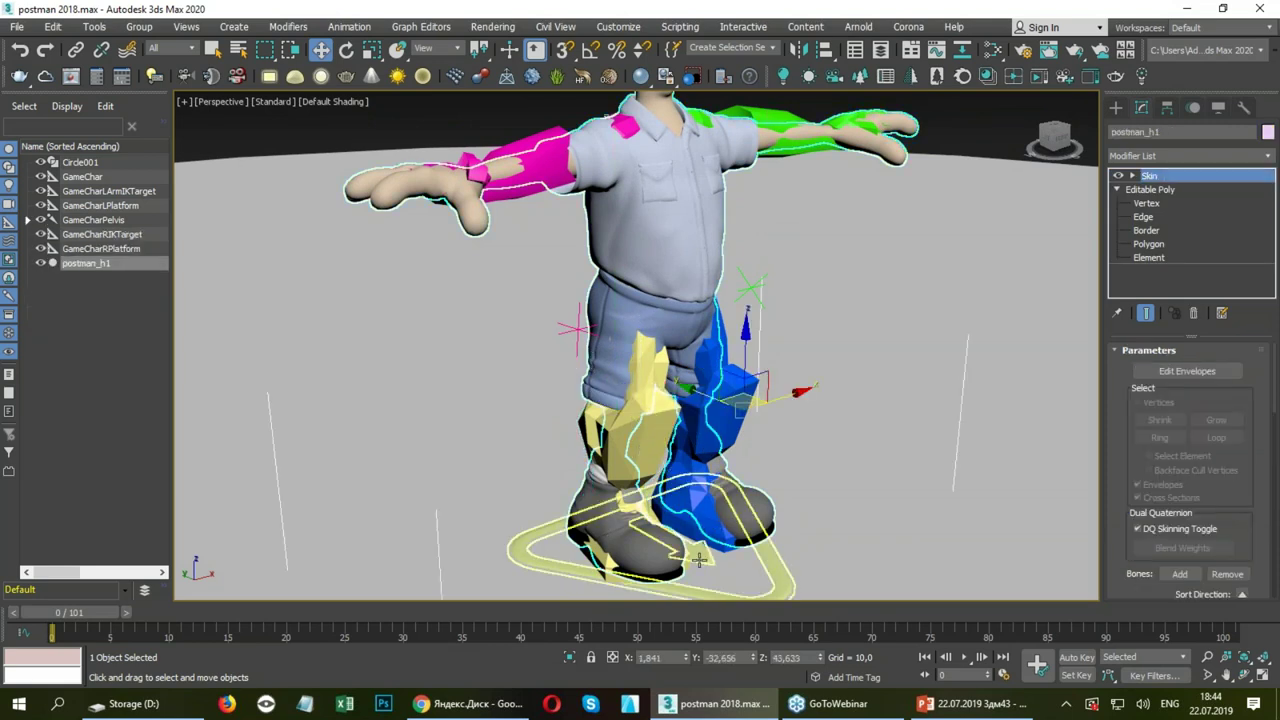
Add a CATMotion layer in the Layer Manager and switch the rig into animation mode.
click(724, 548)
mouse_move(724, 548)
alt+middle_down()
mouse_move(820, 470)
mouse_move(986, 443)
alt+middle_up()
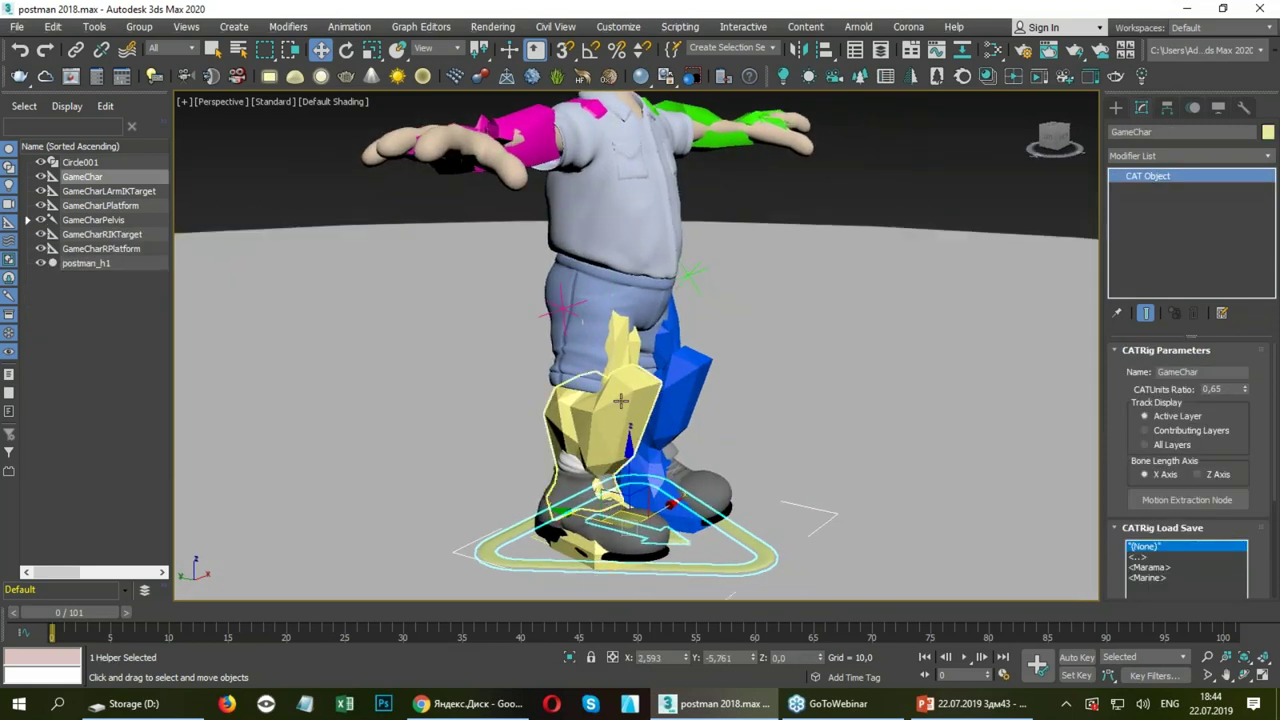
click(1194, 109)
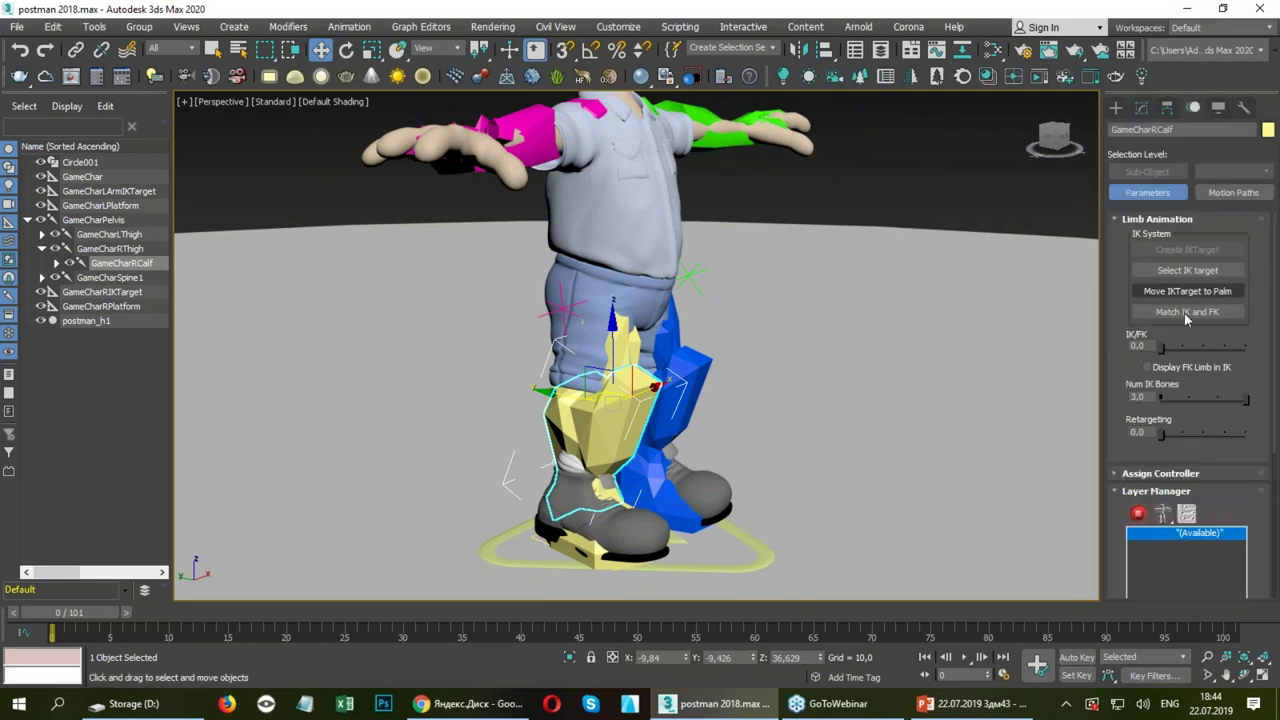
drag(1121, 533, 1121, 287)
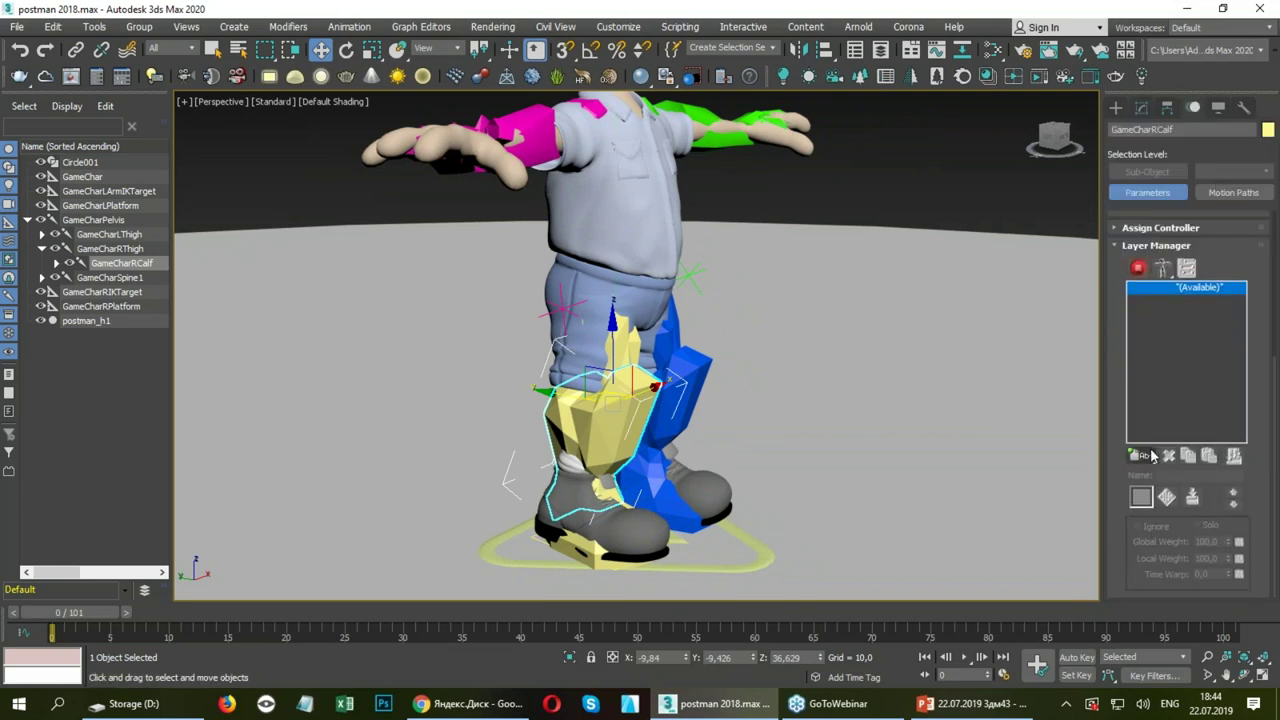
click(1146, 534)
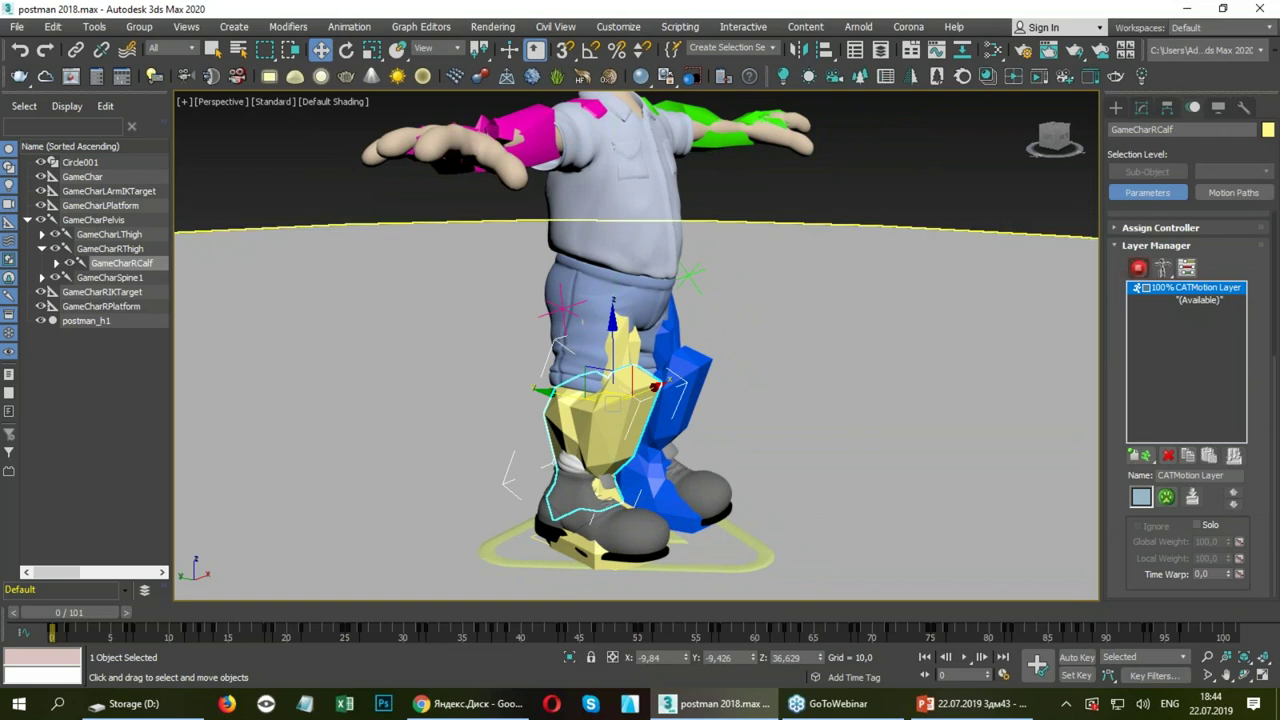
click(1138, 267)
Open the CATMotion editor and play the on-the-spot walk cycle.
click(1167, 498)
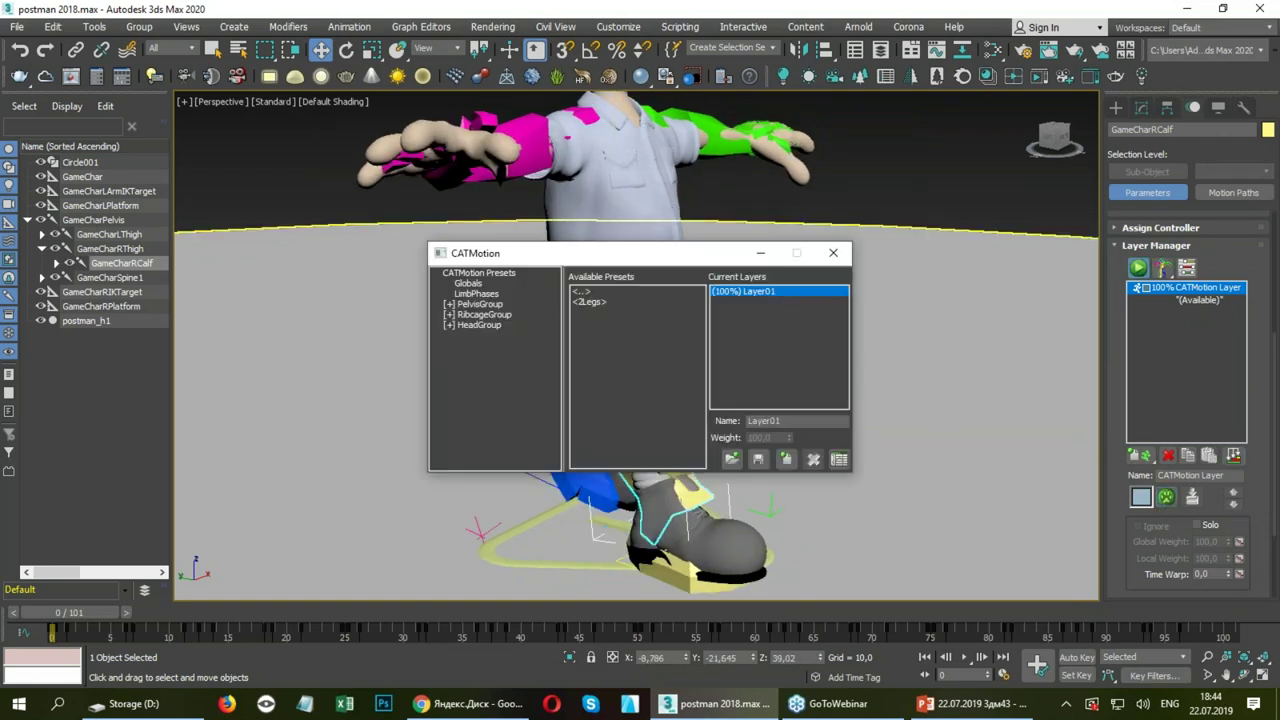
drag(716, 252, 341, 188)
alt+middle_drag(700, 450, 829, 588)
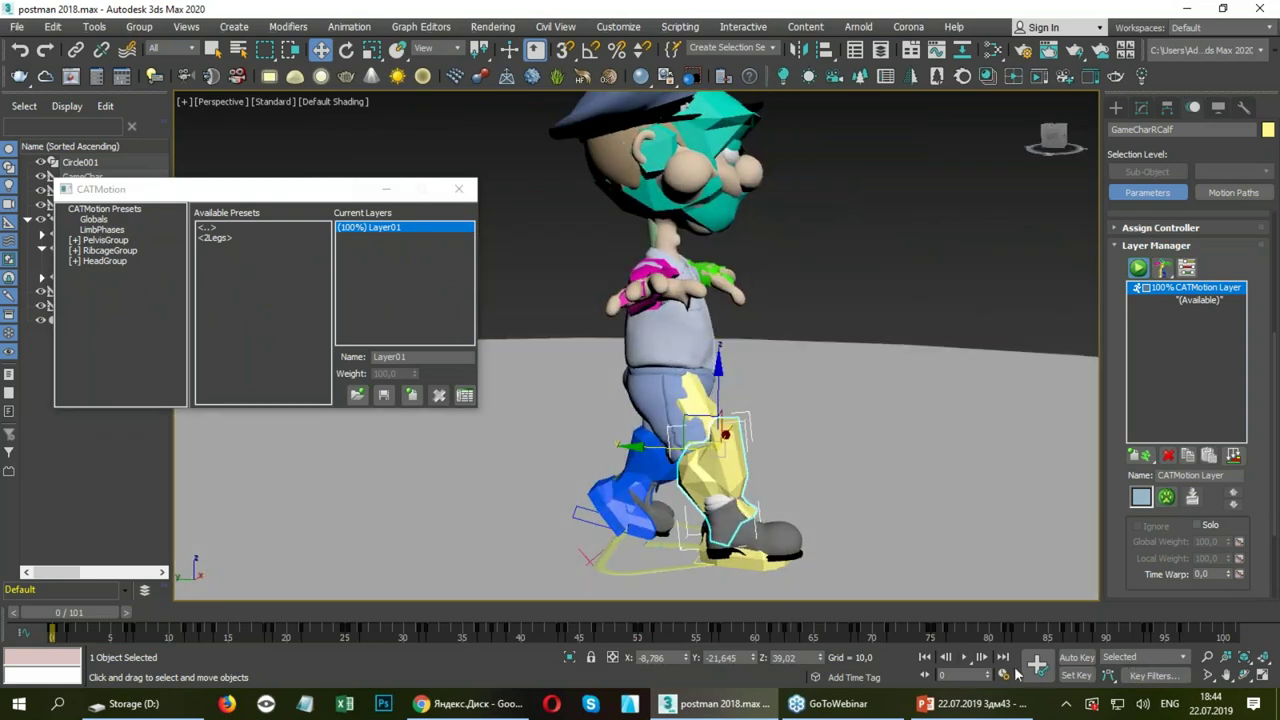
click(965, 658)
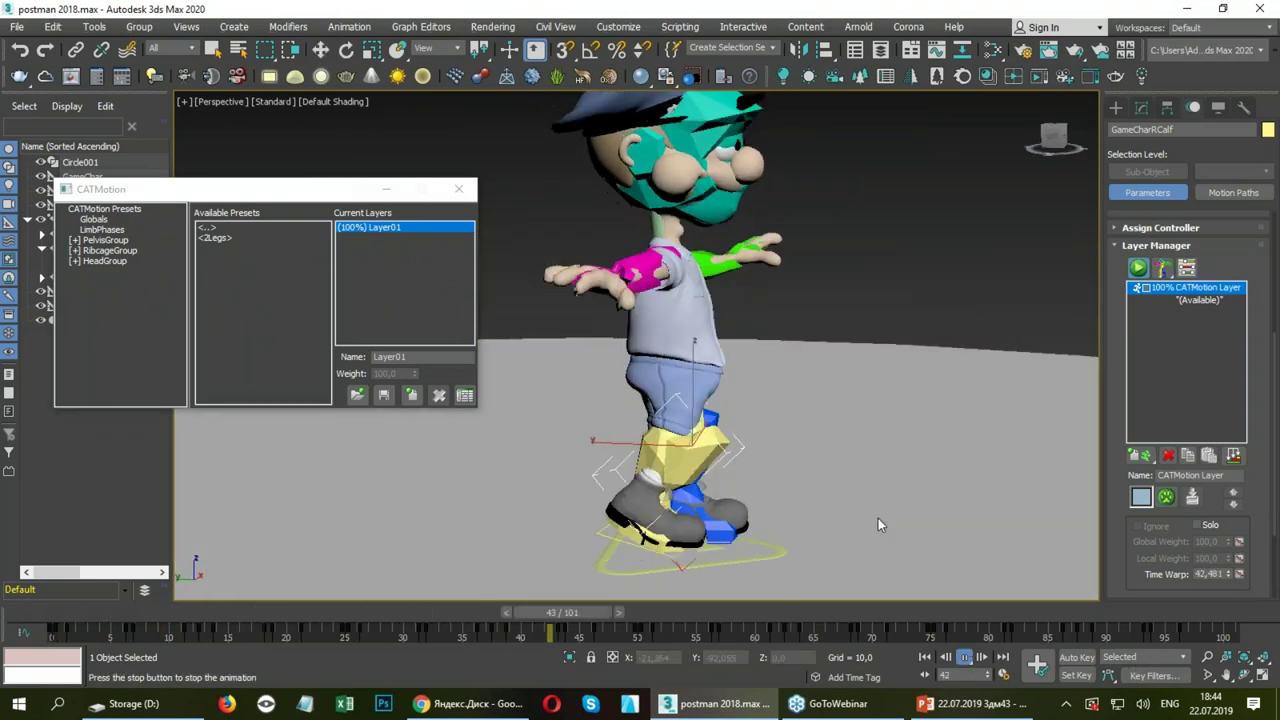
mouse_move(811, 404)
alt+middle_down()
mouse_move(662, 403)
mouse_move(922, 397)
mouse_move(720, 404)
alt+middle_up()
Set Max Step Time to 33,5 in the CATMotion Globals and close the editor.
click(101, 229)
click(93, 219)
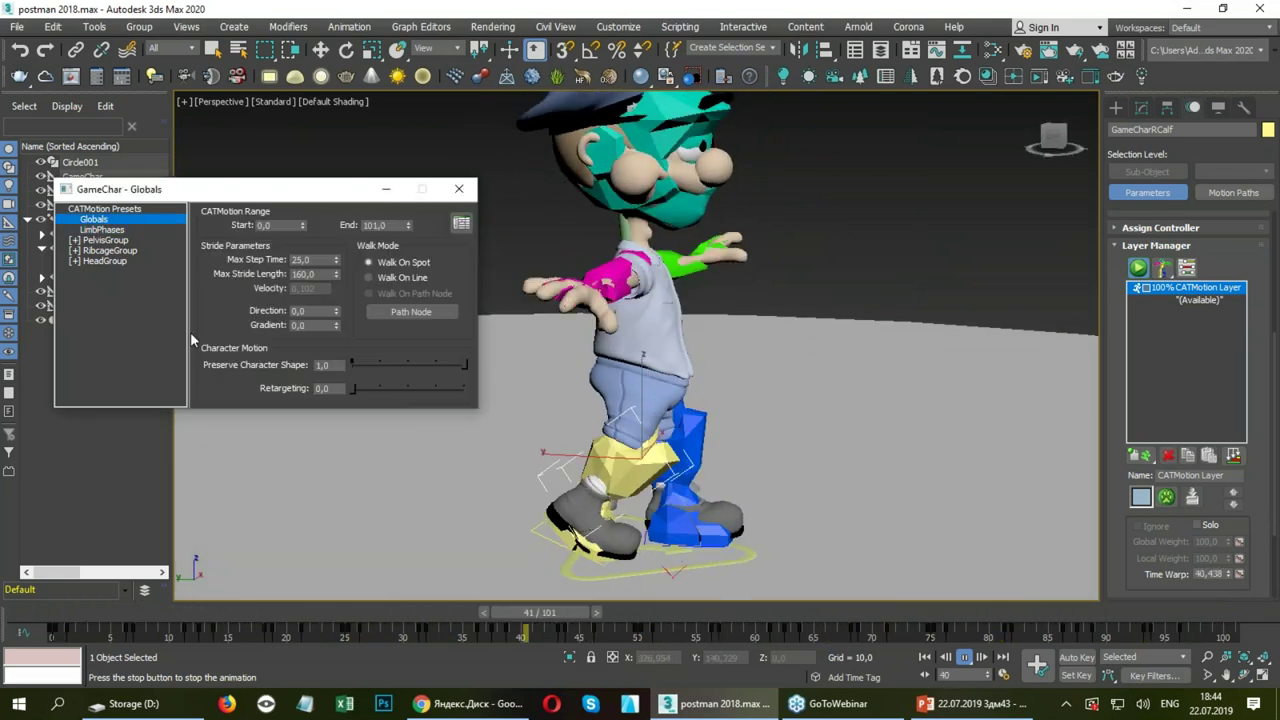
mouse_move(336, 259)
mouse_down()
mouse_move(343, 150)
mouse_move(332, 233)
mouse_up()
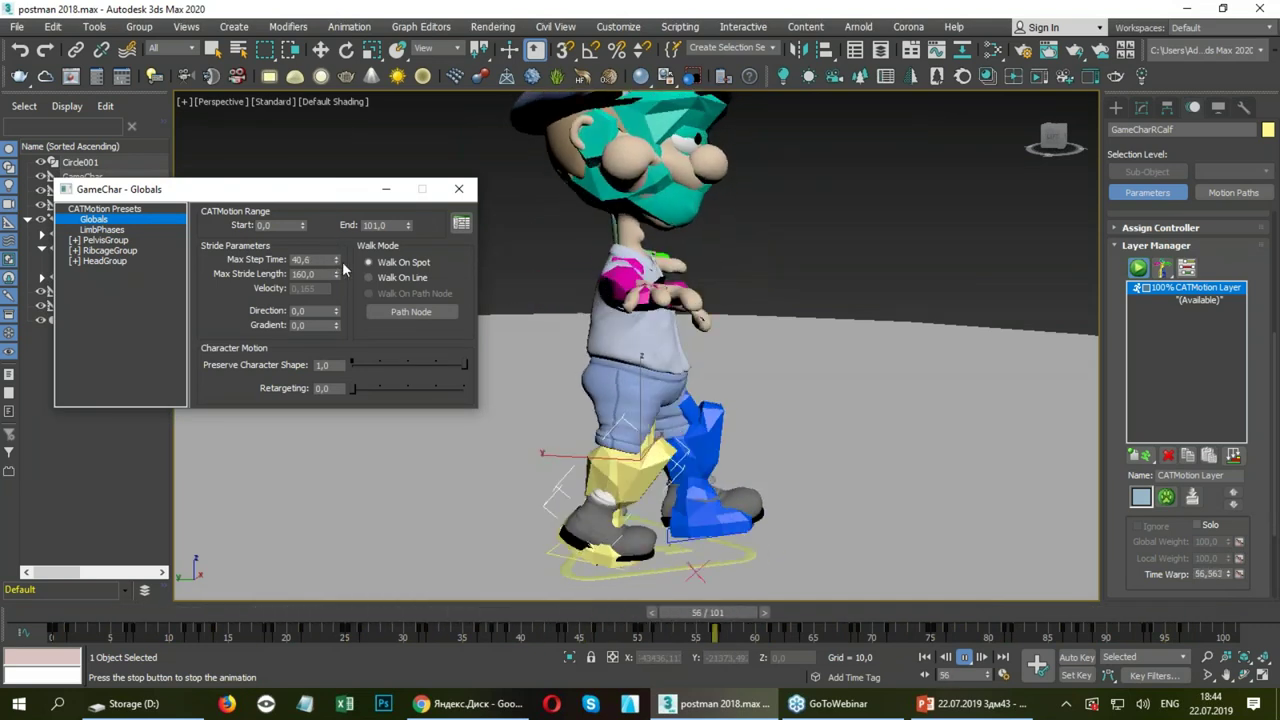
drag(345, 310, 349, 310)
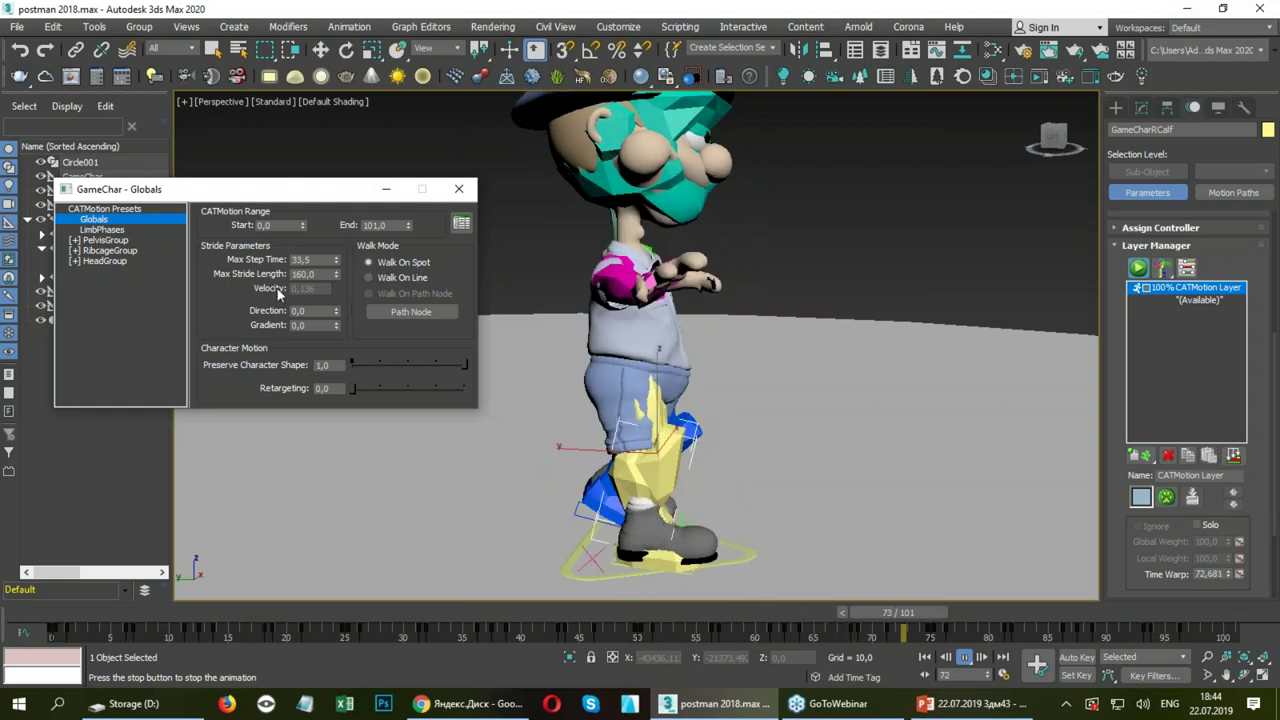
click(108, 230)
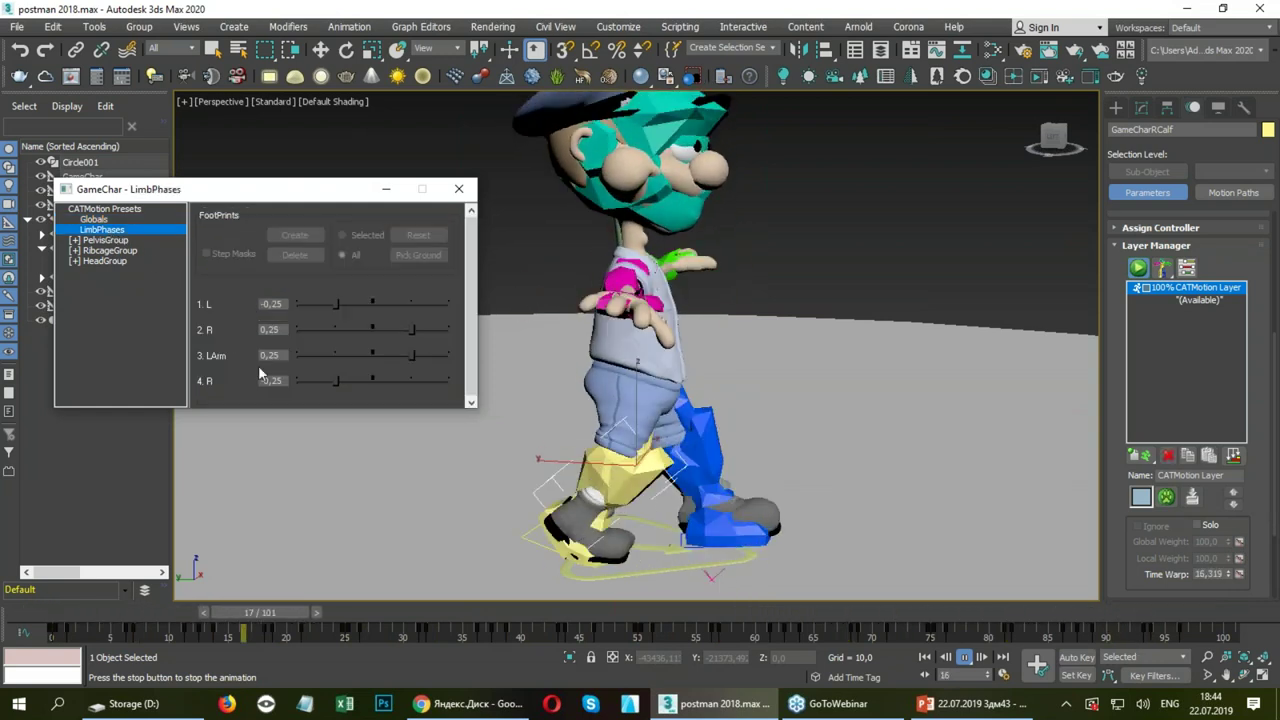
click(108, 241)
double_click(108, 241)
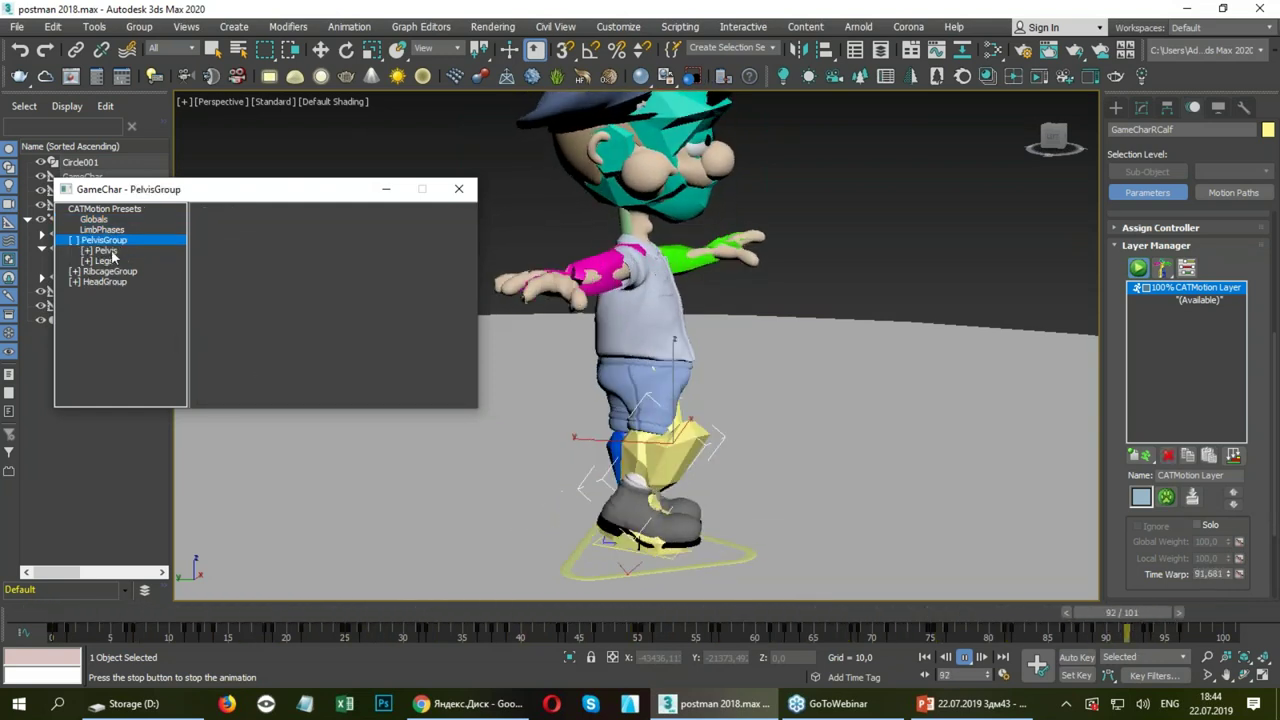
click(94, 219)
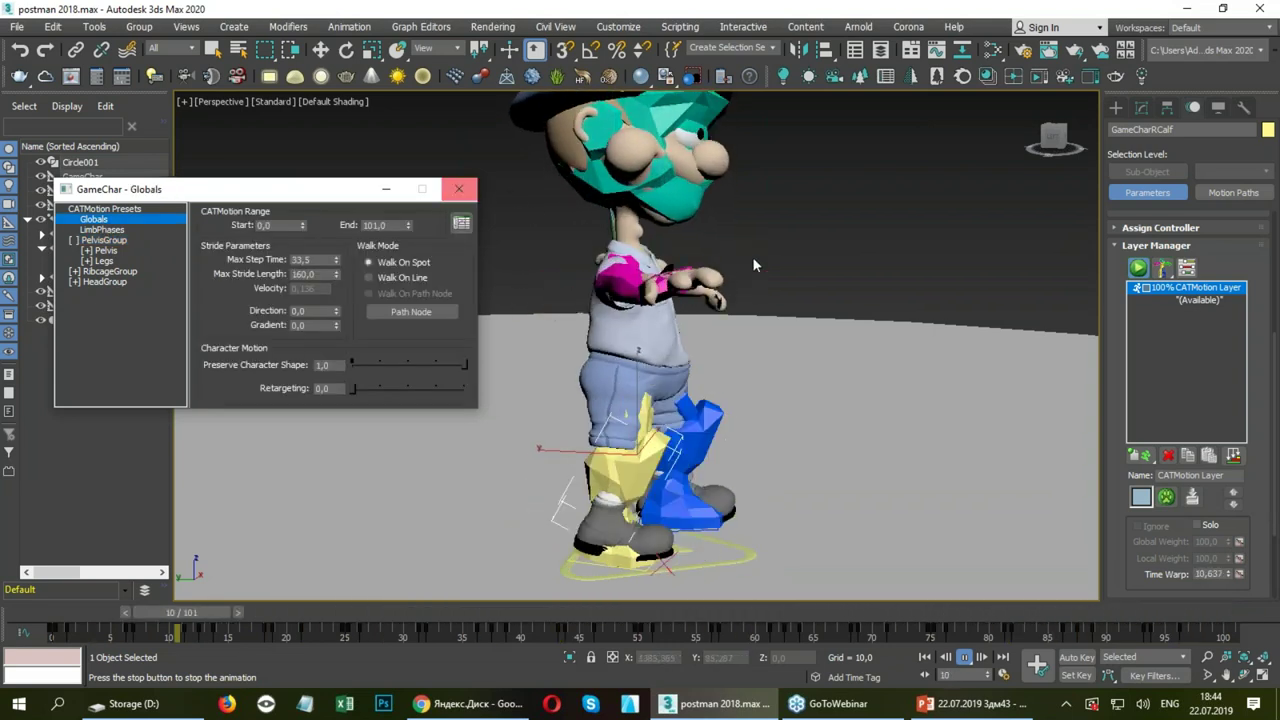
click(459, 189)
Add and remove an Animation Layer, then add an Adjustment Layer above the CATMotion layer.
mouse_move(817, 613)
mouse_down()
mouse_move(289, 612)
mouse_move(2, 630)
mouse_up()
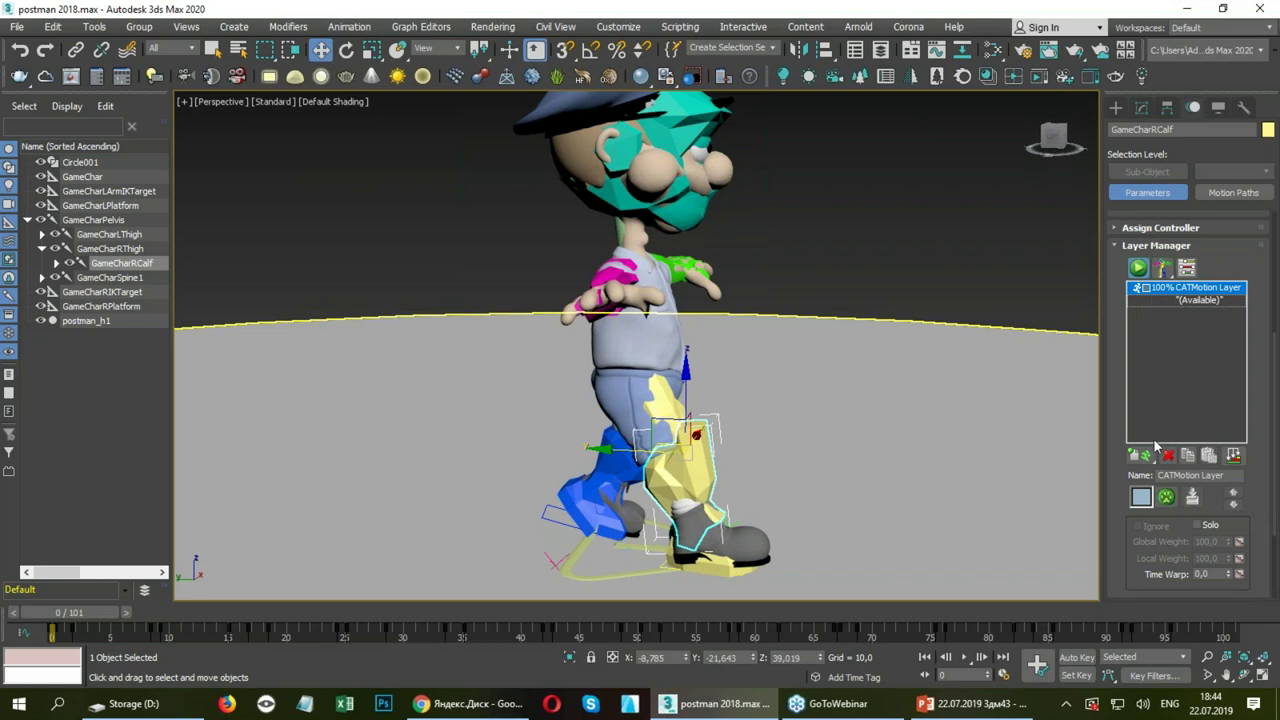
click(1148, 487)
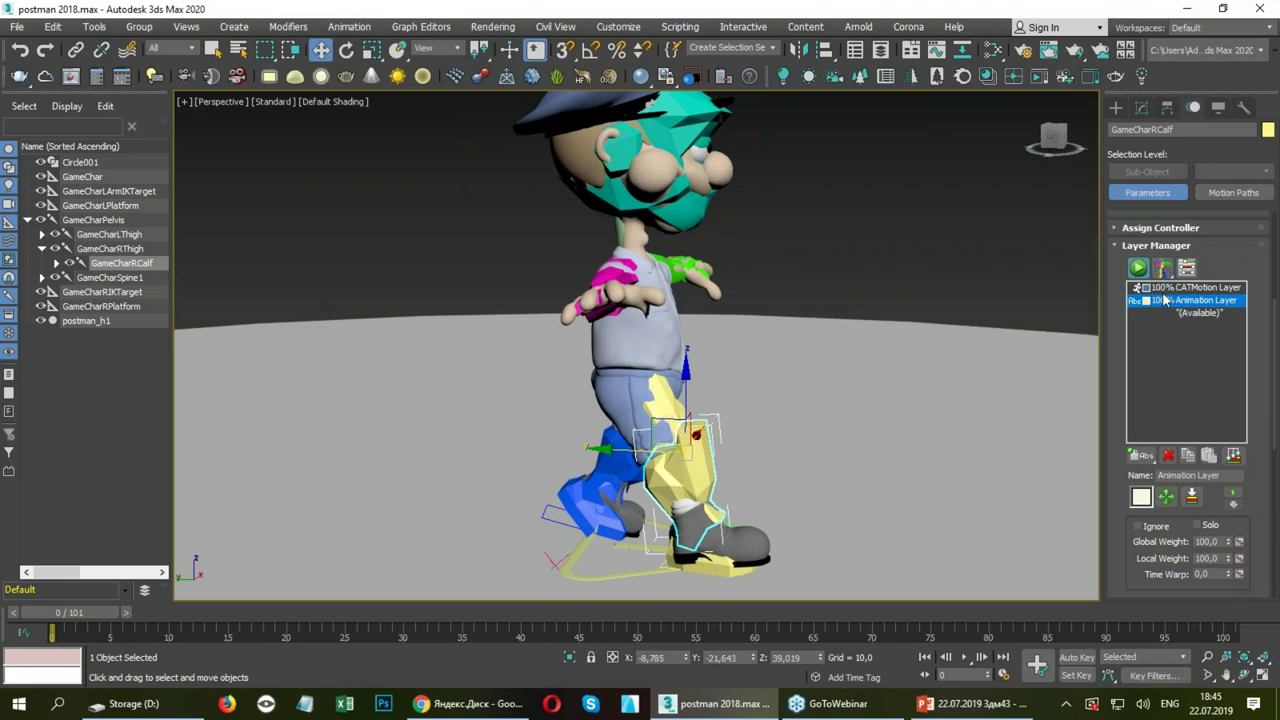
click(1167, 455)
drag(1150, 459, 1149, 494)
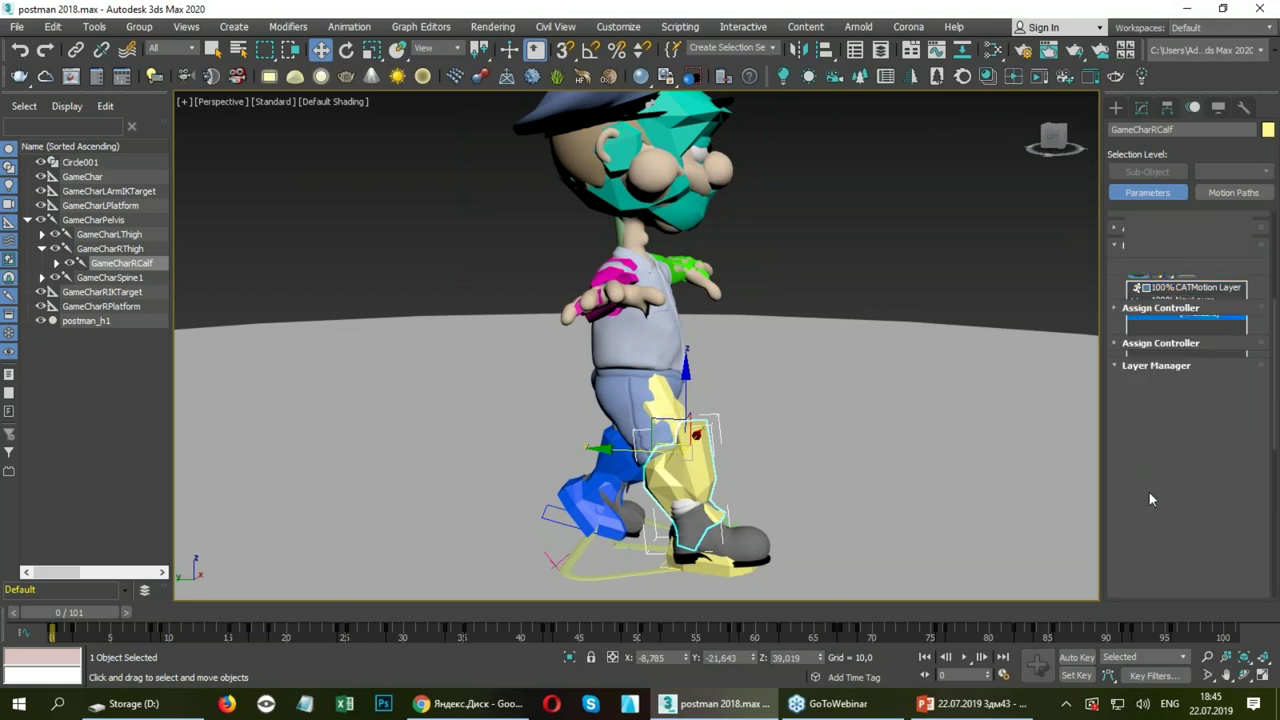
alt+middle_drag(699, 289, 651, 291)
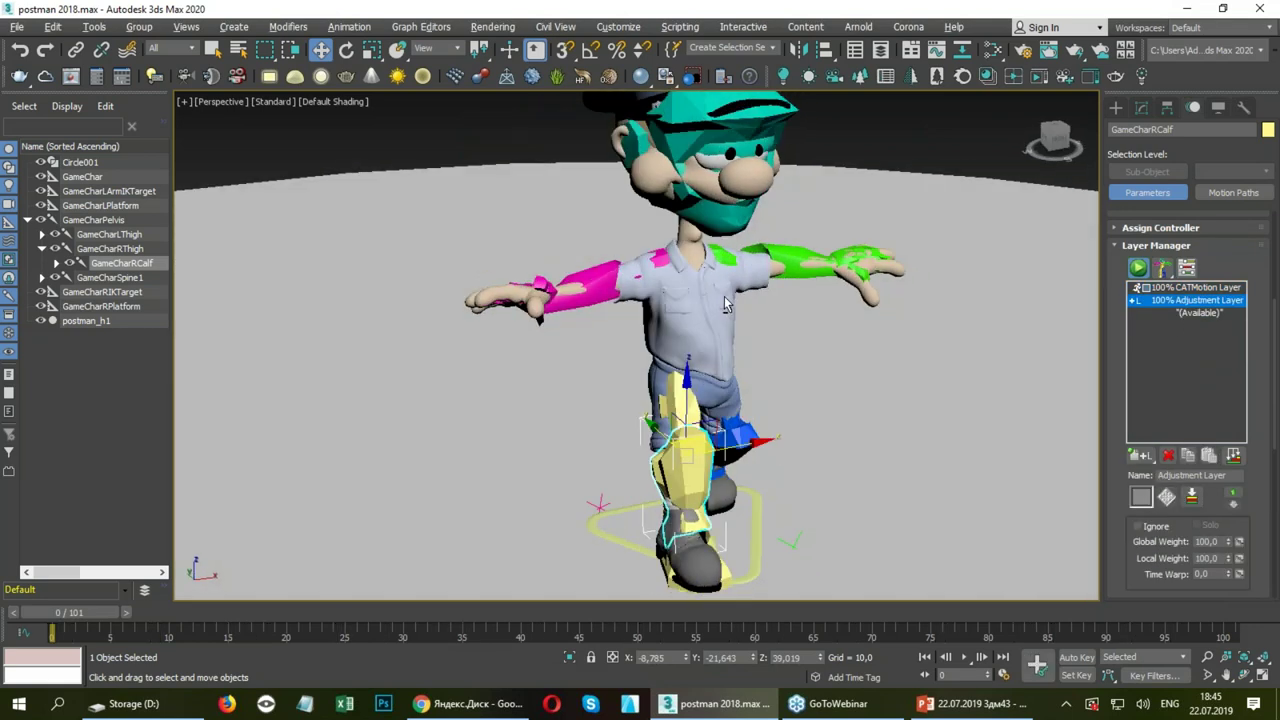
click(619, 272)
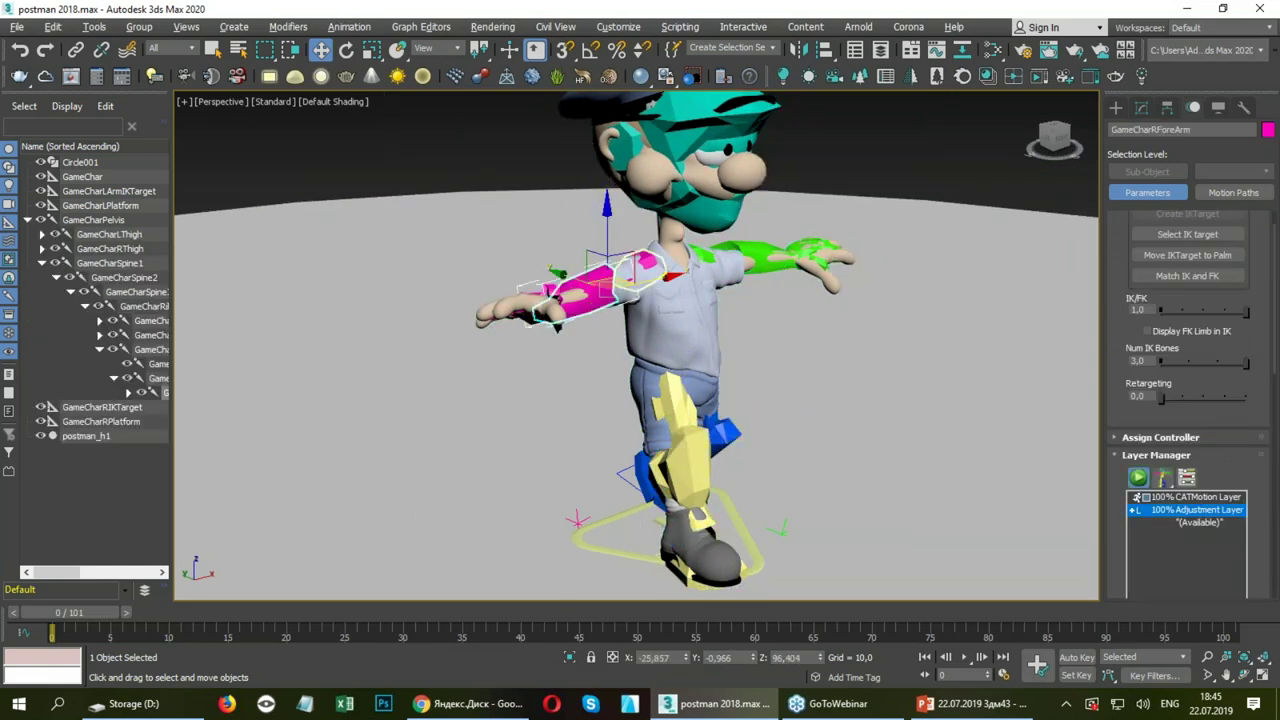
Select the shoulder pad on the right arm and twist it to test the arm pose.
ctrl+click(557, 318)
alt+middle_drag(557, 318, 610, 262)
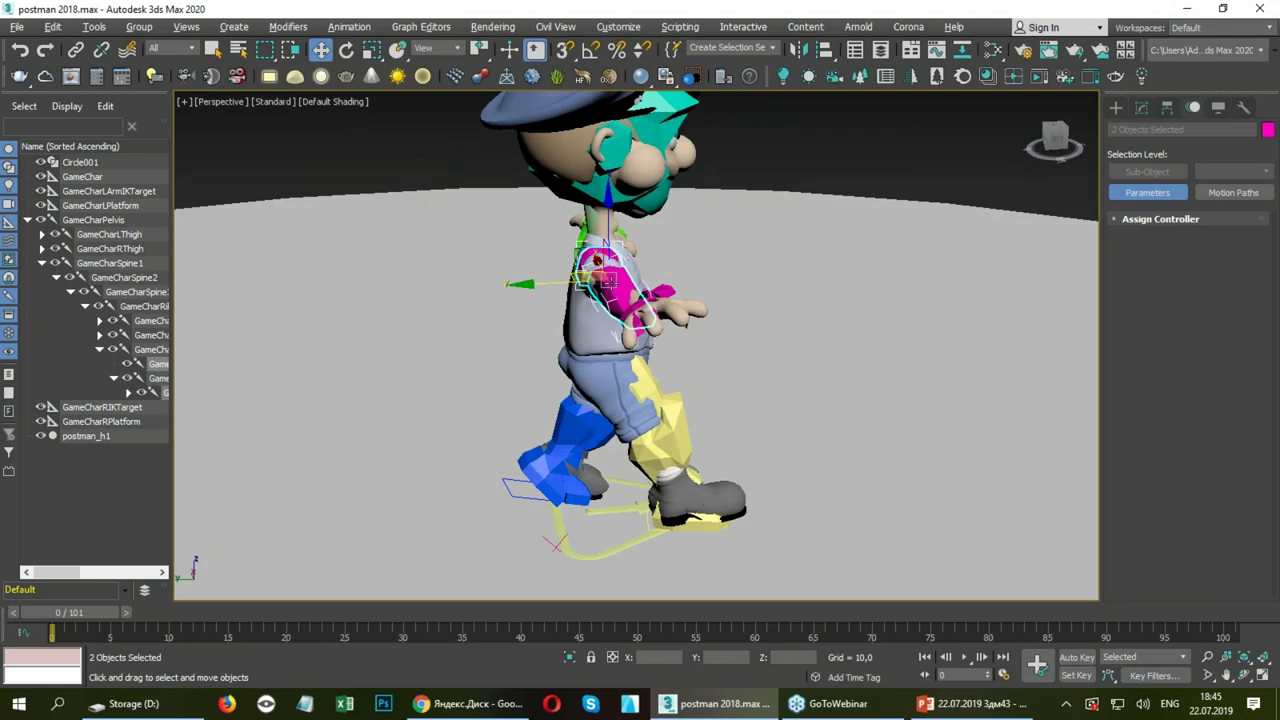
click(613, 252)
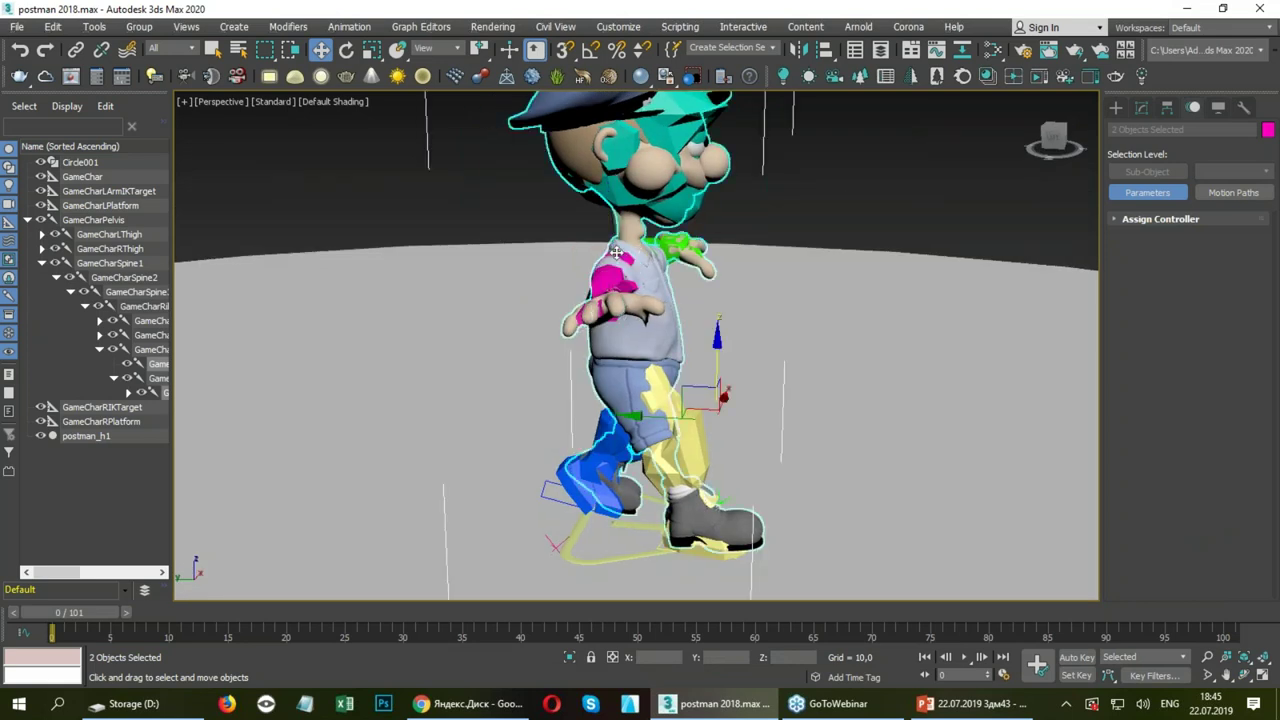
alt+middle_drag(613, 252, 628, 282)
click(618, 276)
key(e)
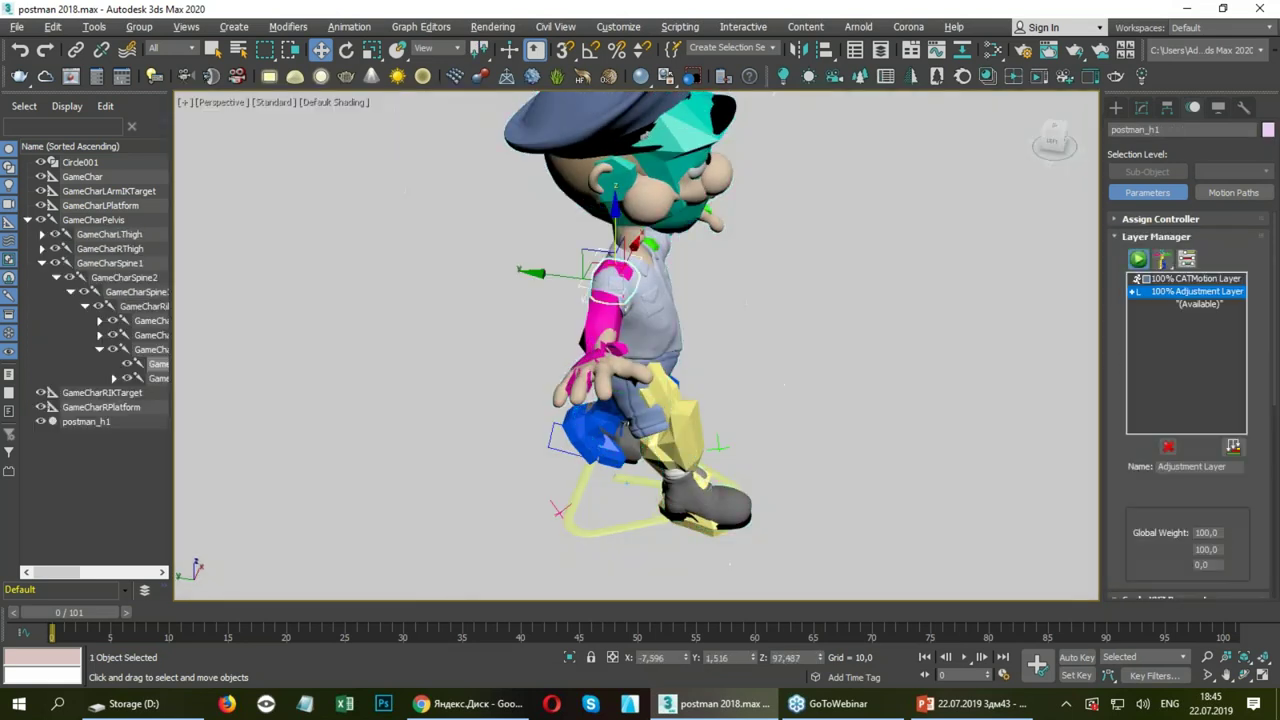
drag(617, 327, 669, 329)
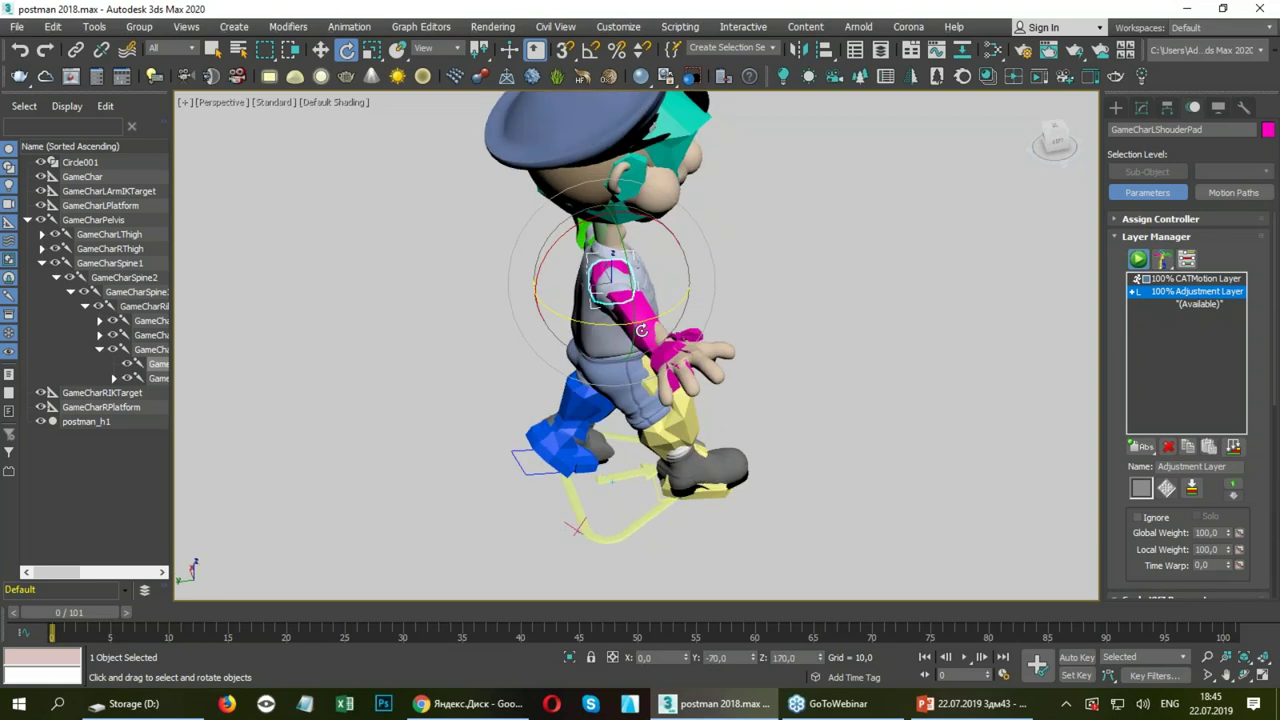
scroll(636, 325, up, 2)
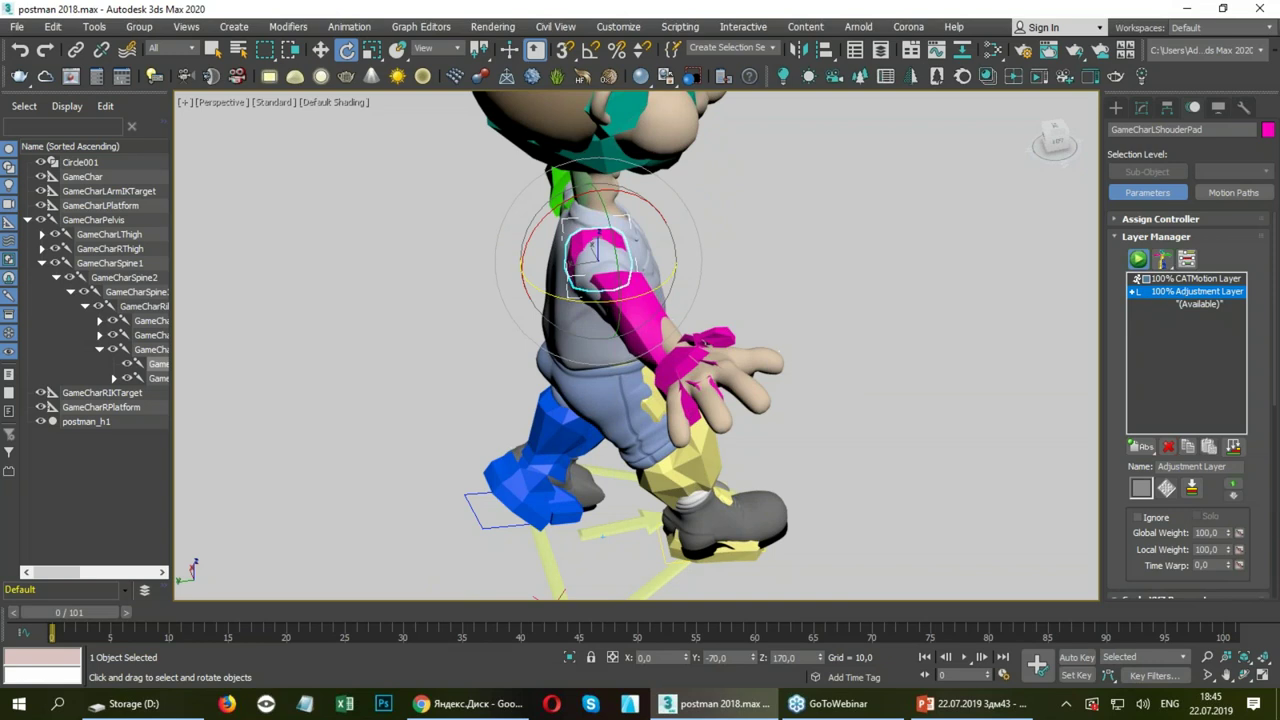
Turn on Auto Key, go to frame 9 and select GameCharRForeArm.
click(1077, 660)
drag(97, 614, 192, 614)
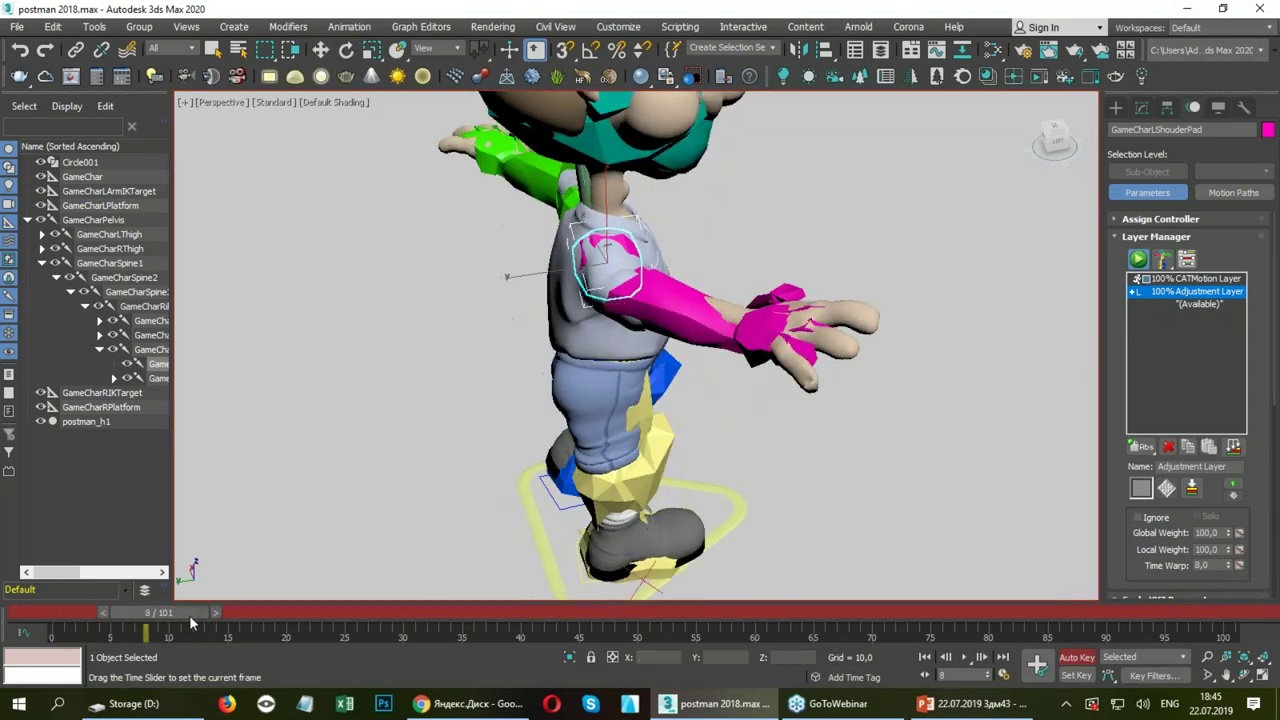
click(706, 327)
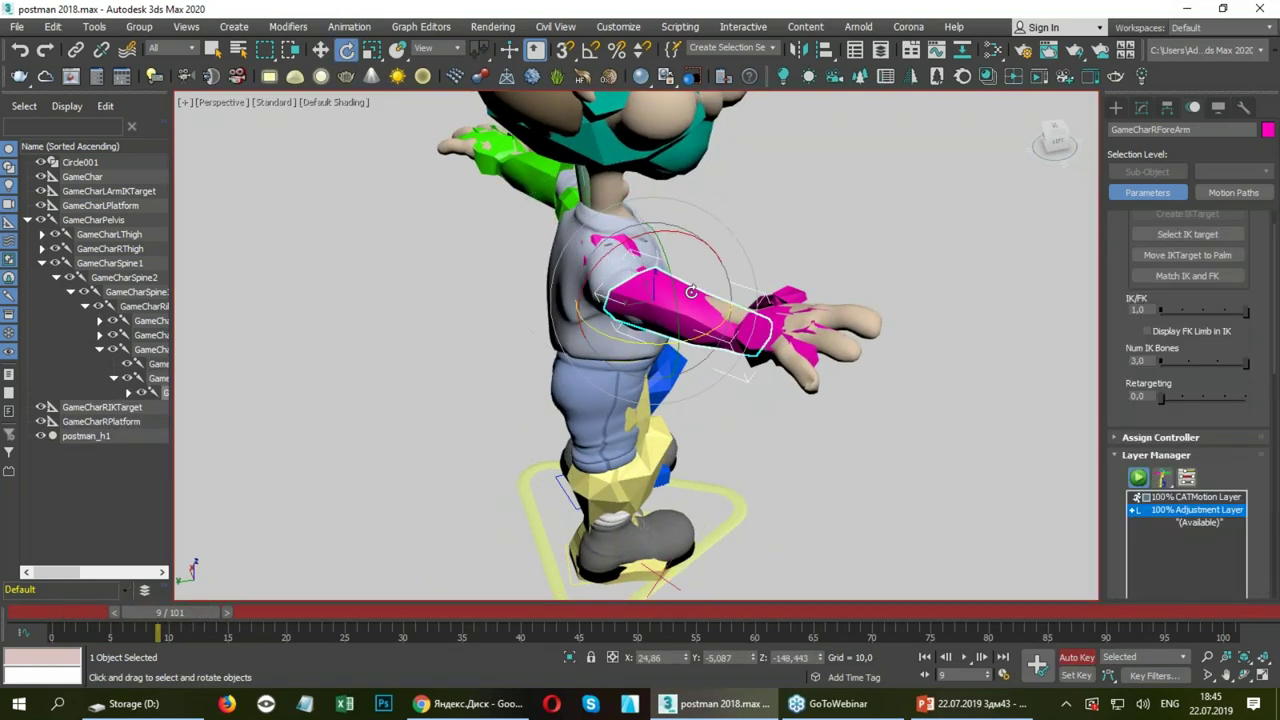
mouse_move(670, 278)
mouse_down()
mouse_move(701, 341)
mouse_move(639, 251)
mouse_up()
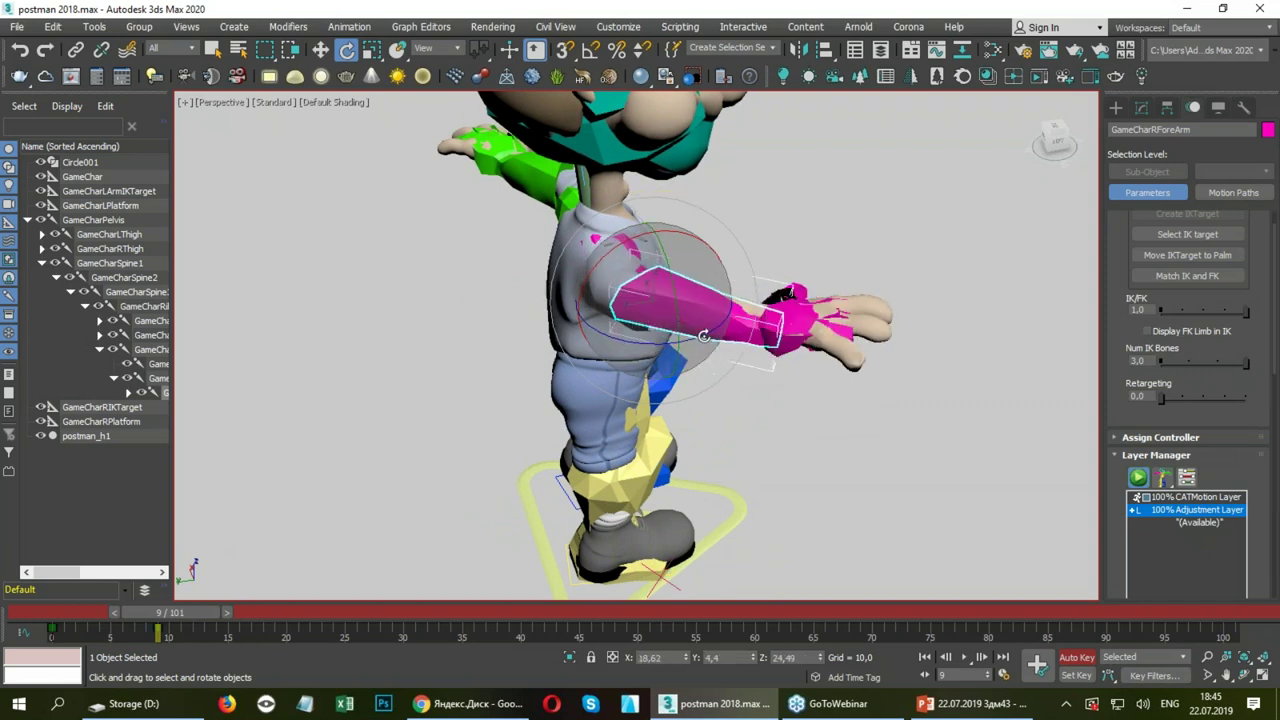
With Local reference, rotate the forearm upward so the hand rises beside the face.
click(433, 48)
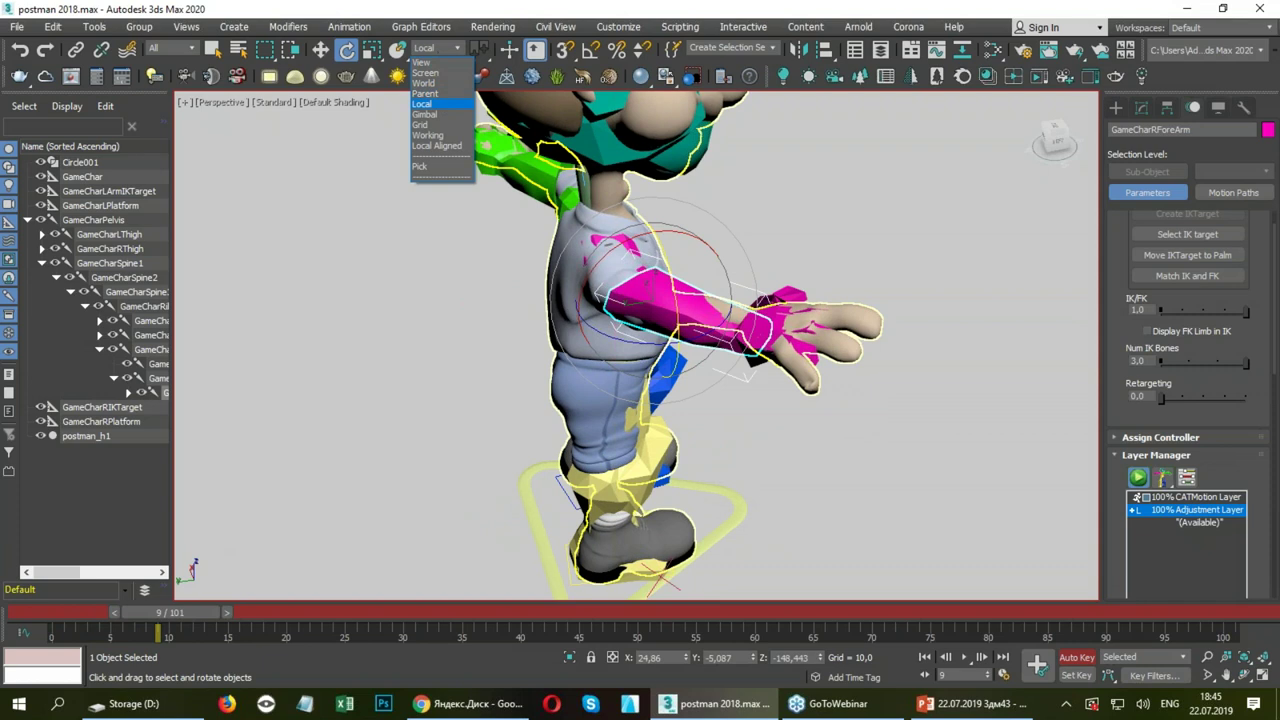
click(440, 114)
drag(672, 375, 692, 252)
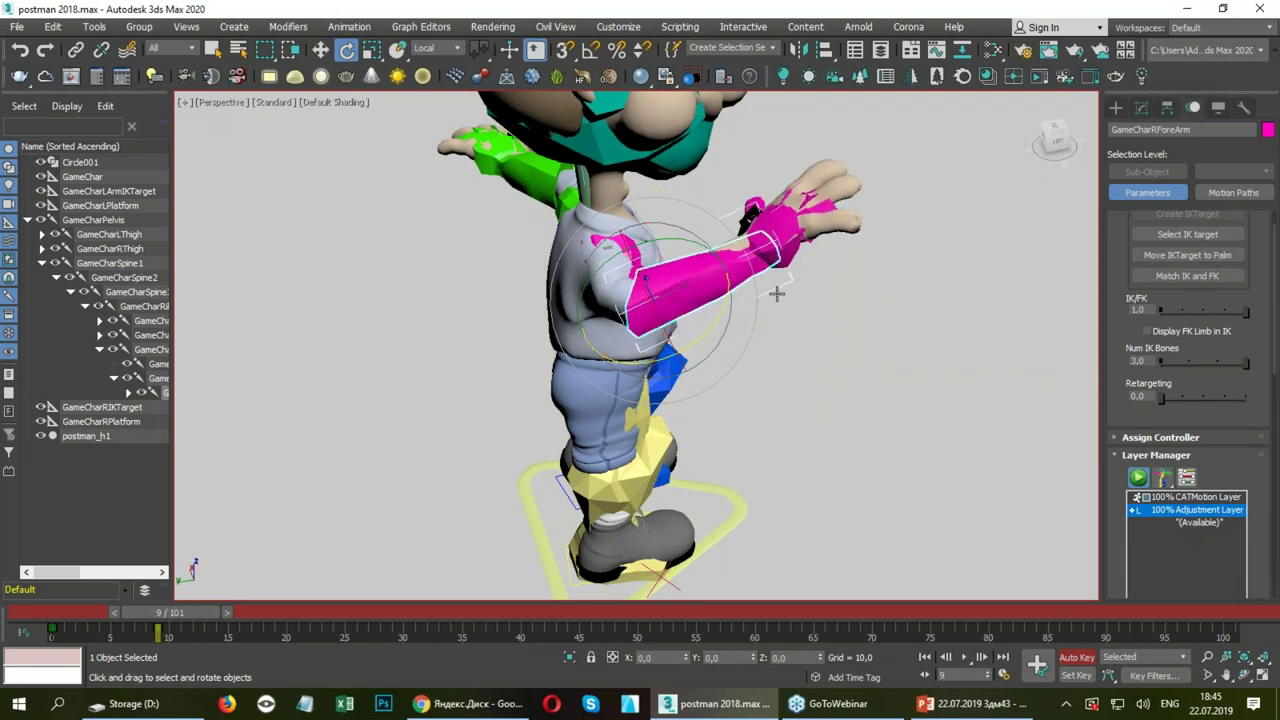
alt+middle_drag(692, 252, 716, 246)
drag(716, 246, 610, 188)
mouse_move(610, 188)
alt+middle_down()
mouse_move(510, 337)
mouse_move(627, 328)
alt+middle_up()
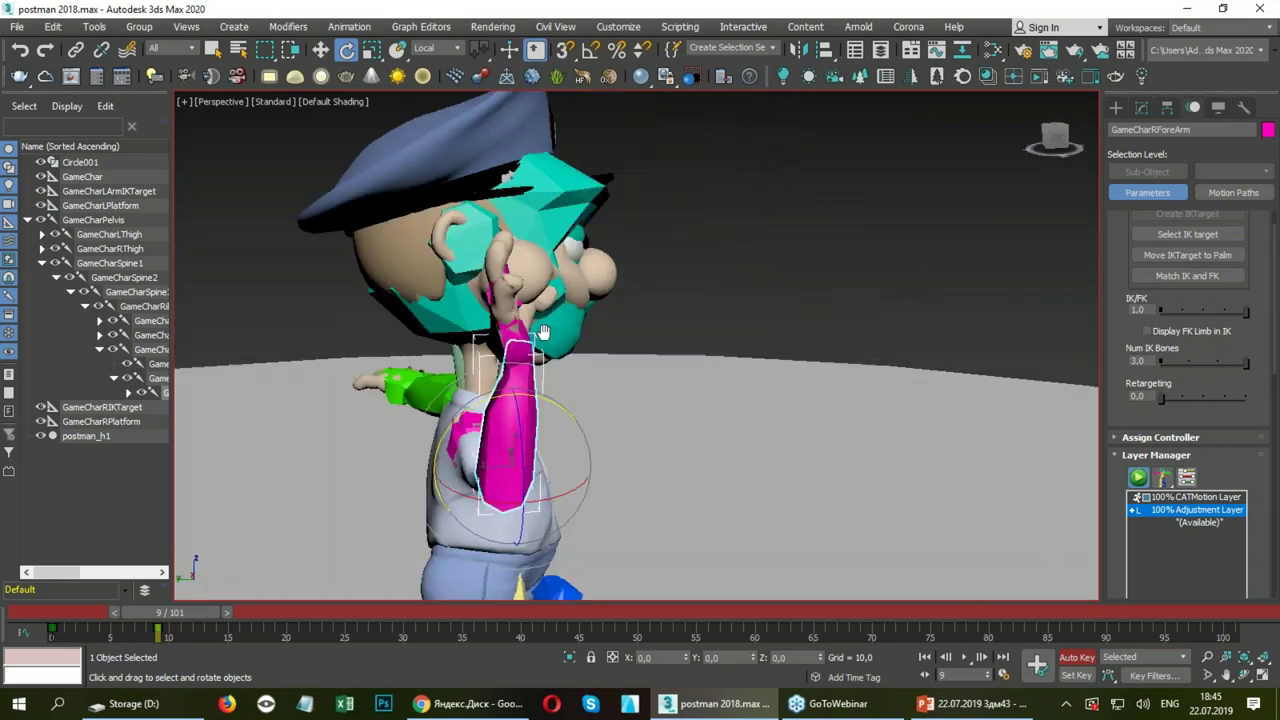
drag(559, 416, 500, 360)
alt+middle_drag(500, 360, 455, 358)
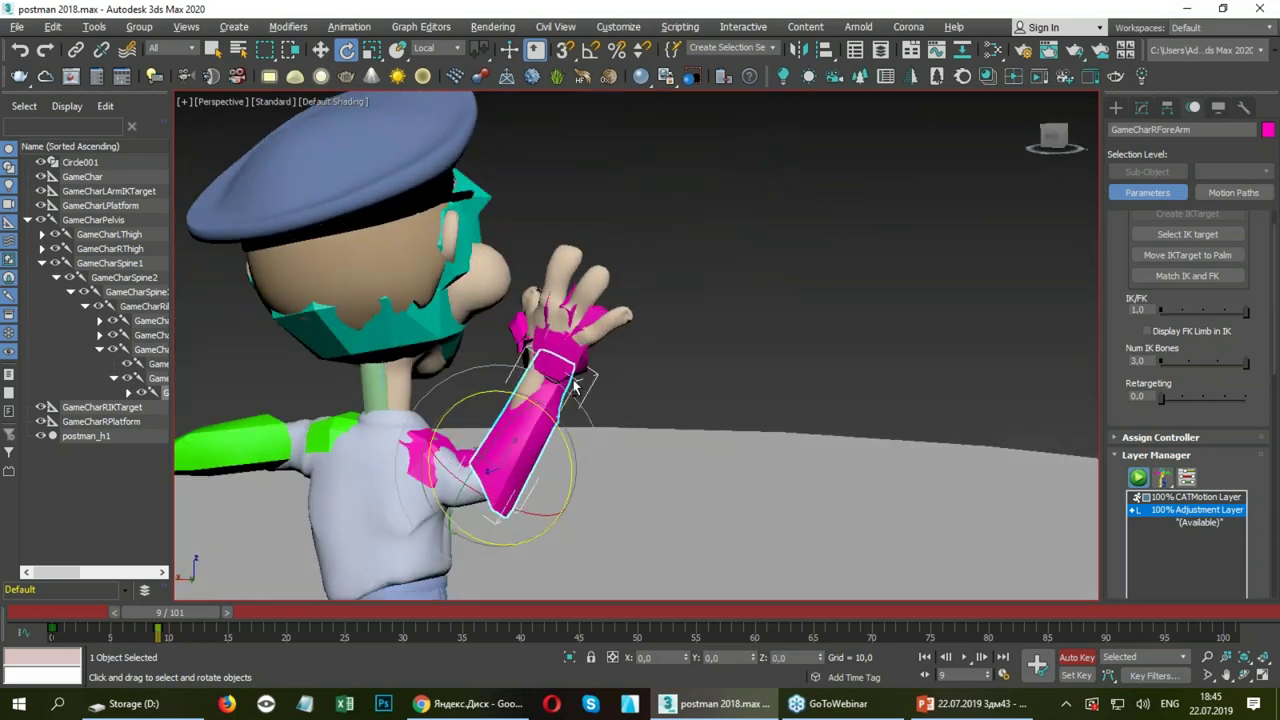
scroll(455, 358, up, 2)
click(532, 343)
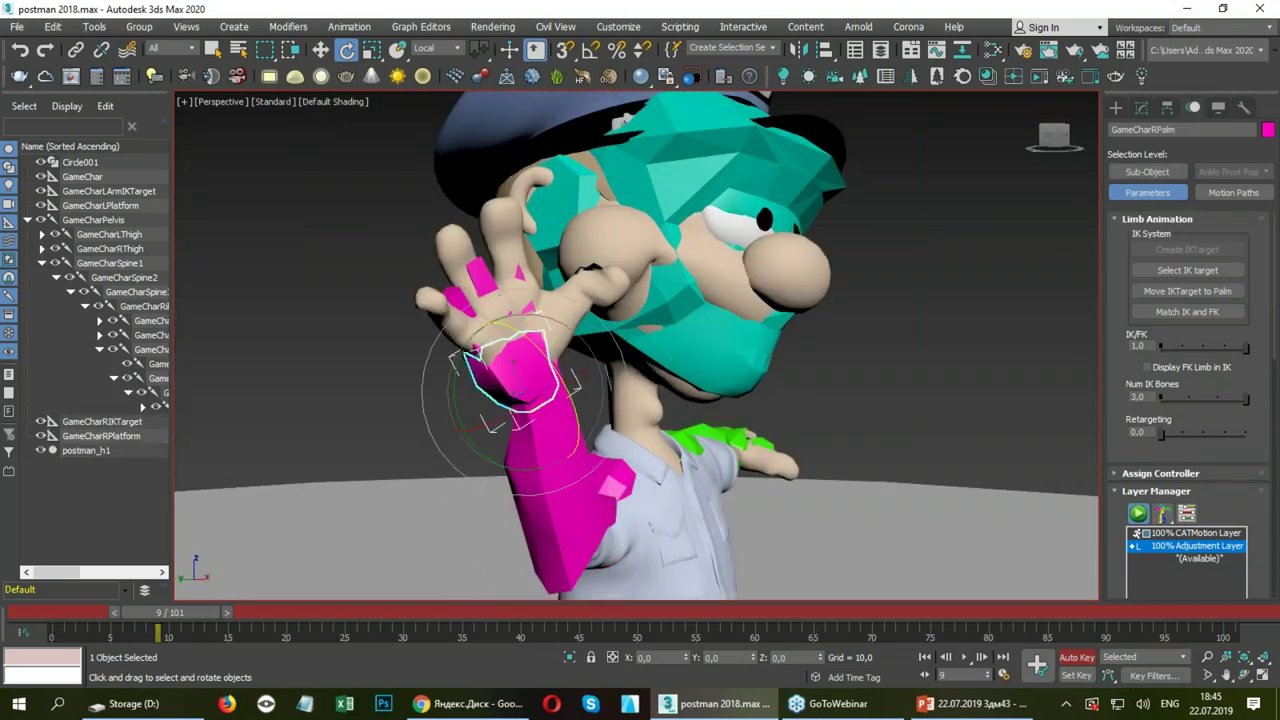
Scroll GameCharRPalm's Motion panel to the Digit Manager and reveal more hand presets.
scroll(1133, 540, down, 2)
scroll(1133, 540, down, 4)
scroll(1133, 540, down, 3)
scroll(1133, 540, down, 3)
drag(1128, 430, 1130, 279)
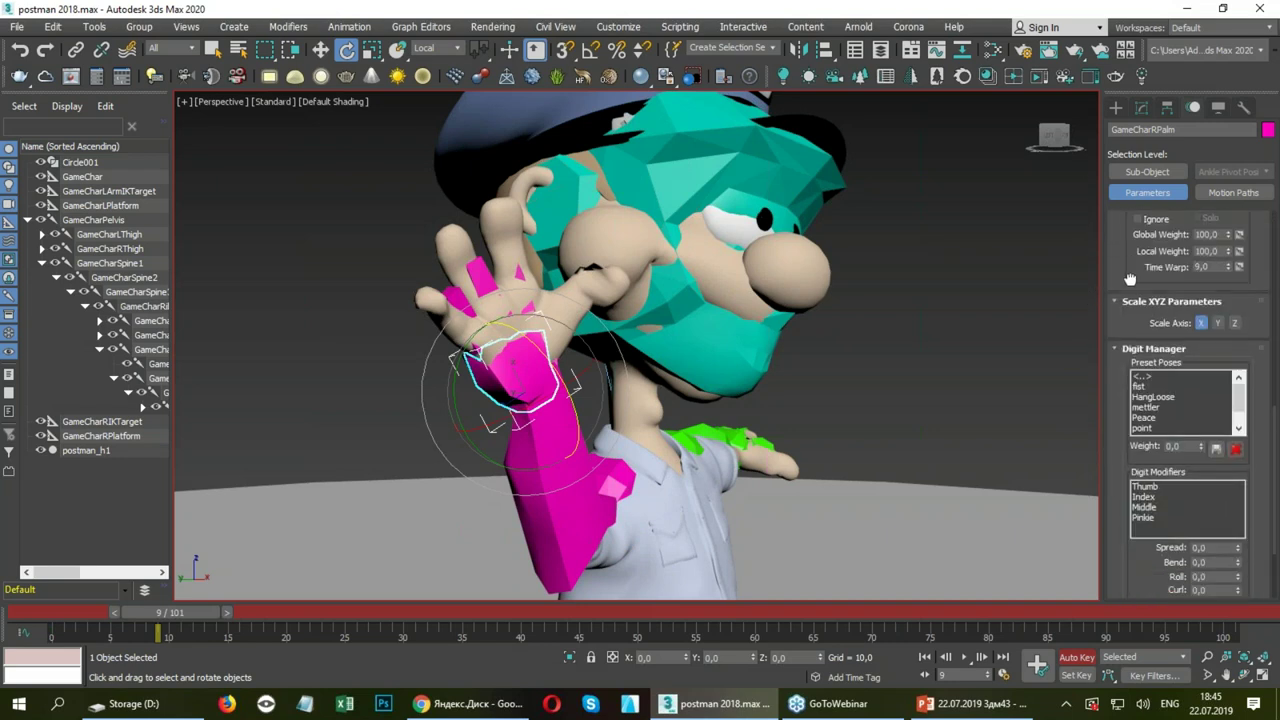
click(1239, 428)
click(1239, 428)
Apply the HangLoose and then the ThumbsUp presets to the raised right hand.
mouse_move(928, 377)
alt+middle_down()
mouse_move(837, 320)
mouse_move(612, 328)
alt+middle_up()
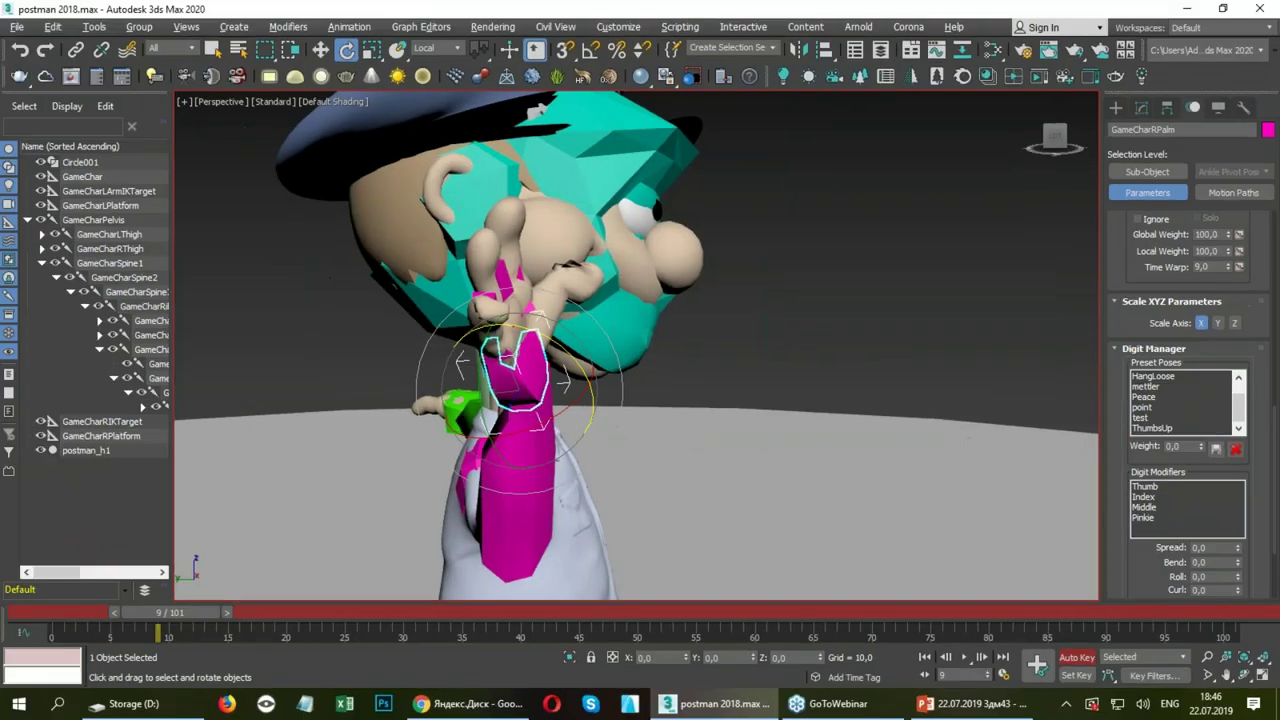
click(1155, 376)
mouse_move(900, 360)
alt+middle_down()
mouse_move(692, 366)
mouse_move(1017, 366)
mouse_move(824, 360)
mouse_move(741, 322)
mouse_move(1071, 369)
alt+middle_up()
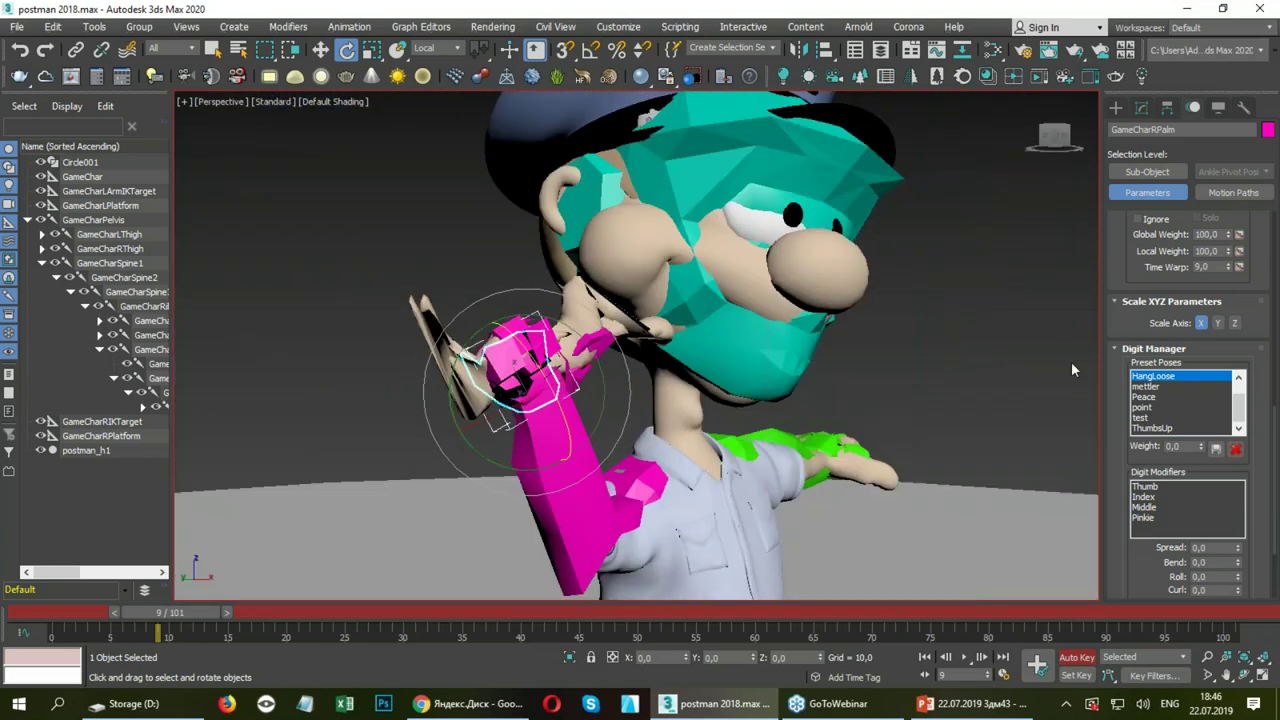
click(1165, 377)
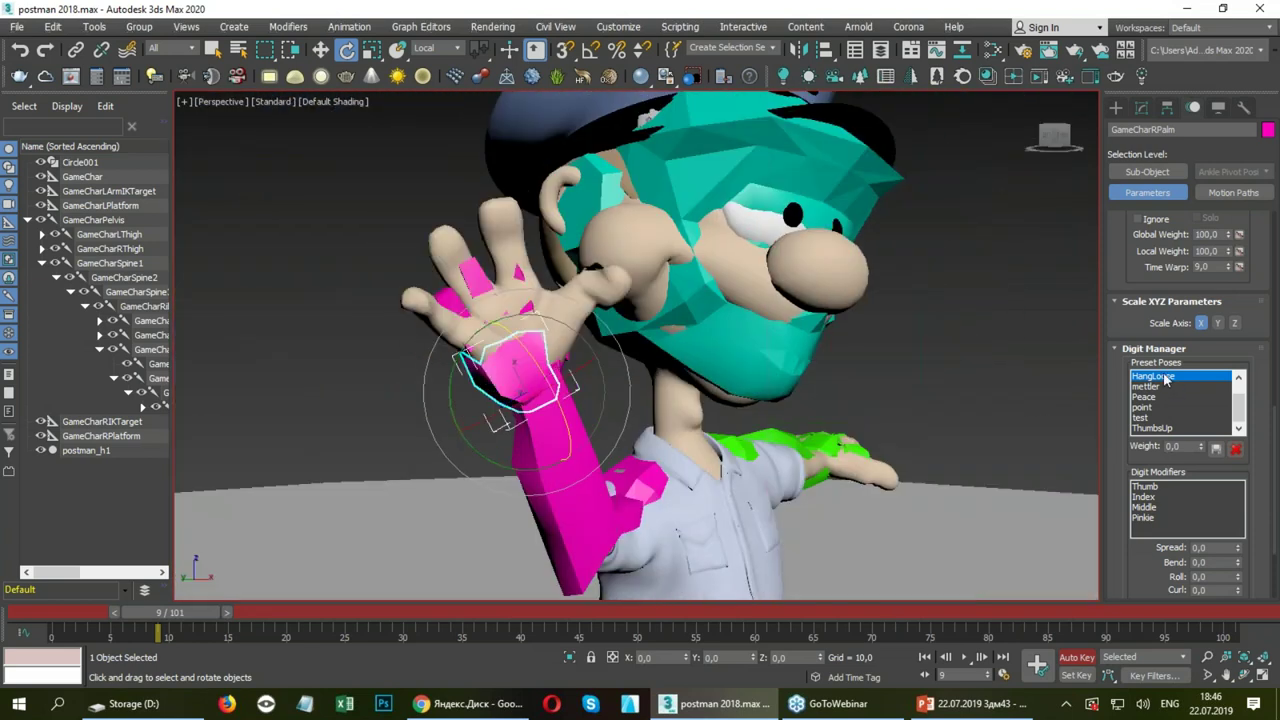
click(1152, 428)
alt+middle_drag(760, 380, 1010, 390)
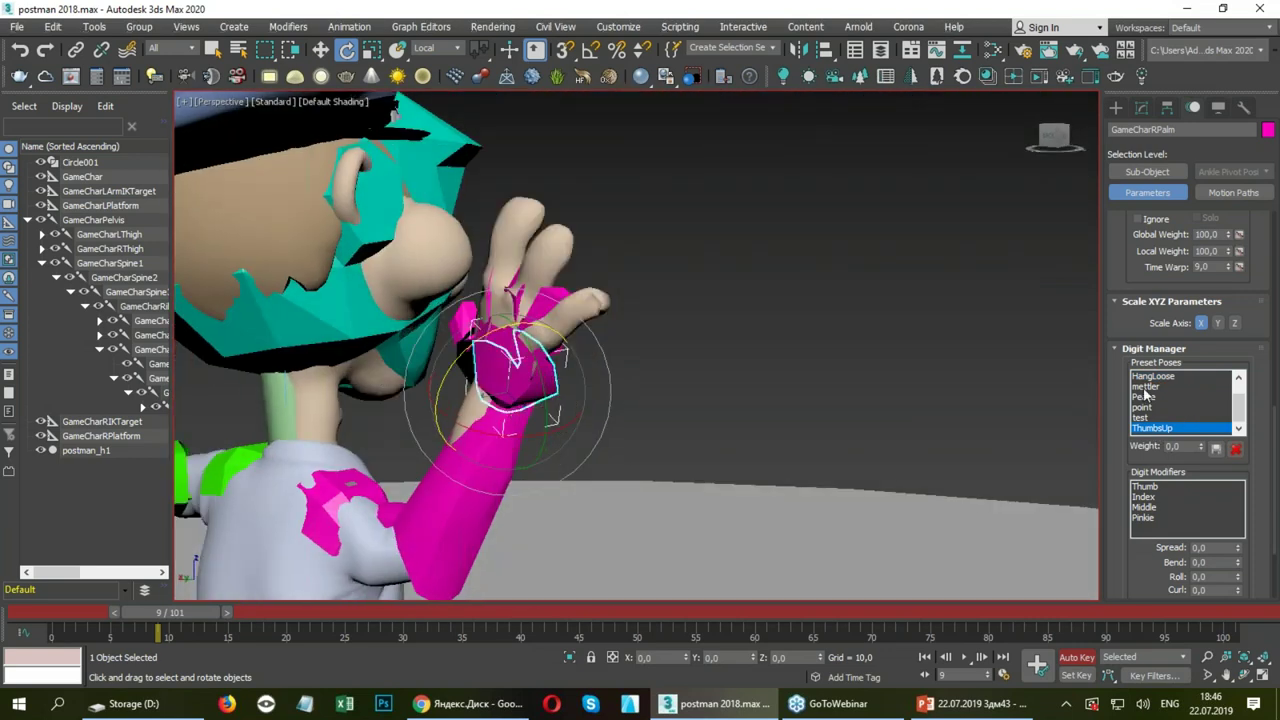
Select index, middle and pinkie fingers and adjust their Spread, Roll and Curl.
mouse_move(1160, 516)
mouse_down()
mouse_move(1150, 520)
mouse_move(1148, 497)
mouse_up()
shift+click(1150, 517)
drag(1154, 569, 1160, 430)
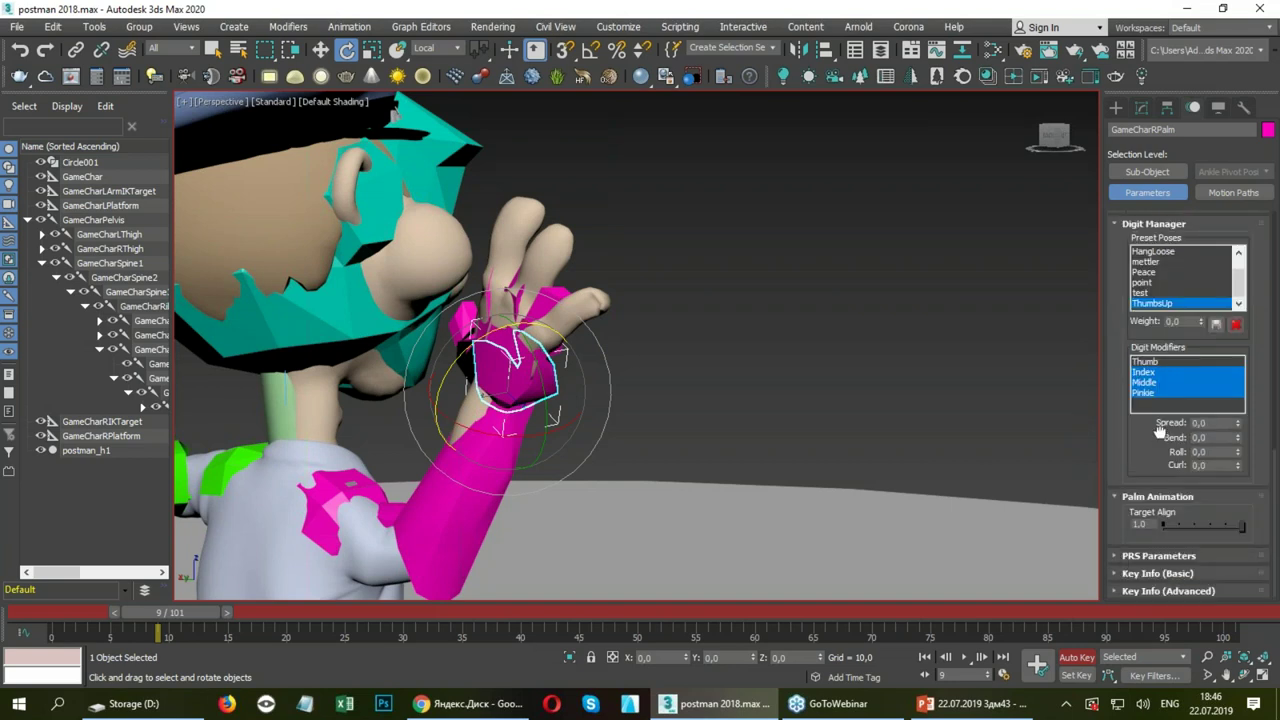
alt+middle_drag(884, 438, 577, 373)
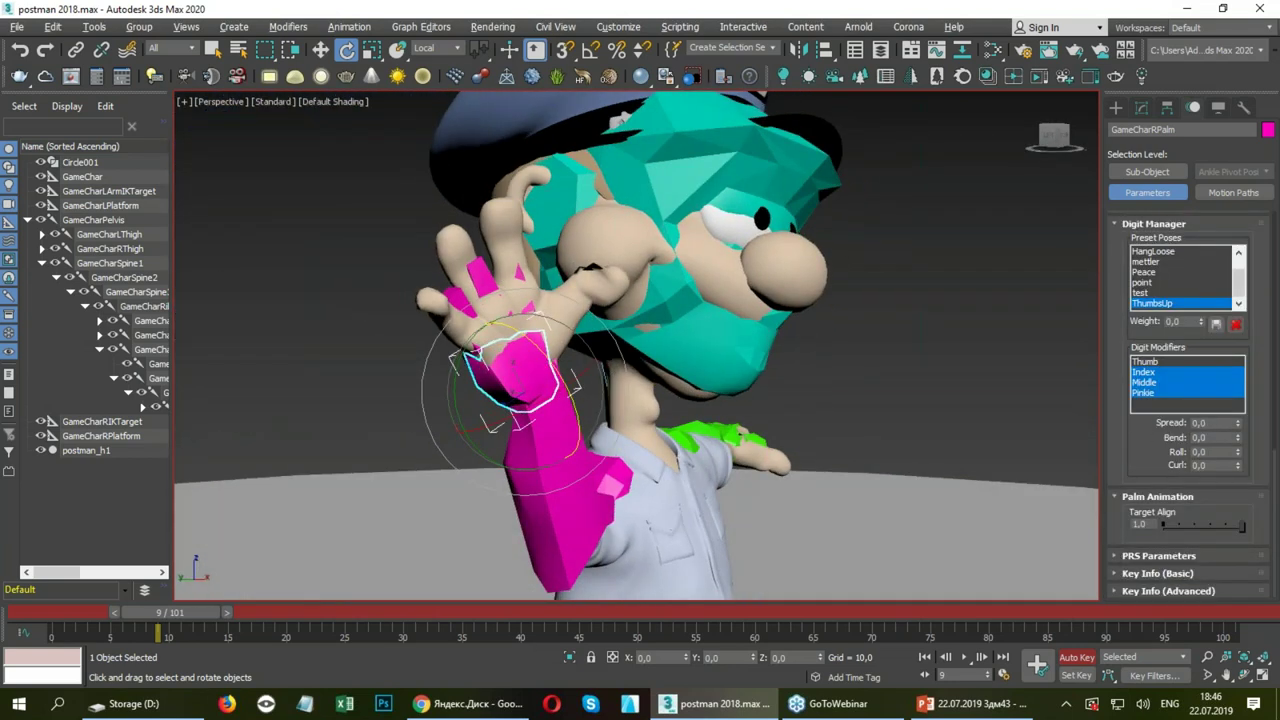
mouse_move(1238, 423)
mouse_down()
mouse_move(1265, 456)
mouse_move(1239, 405)
mouse_up()
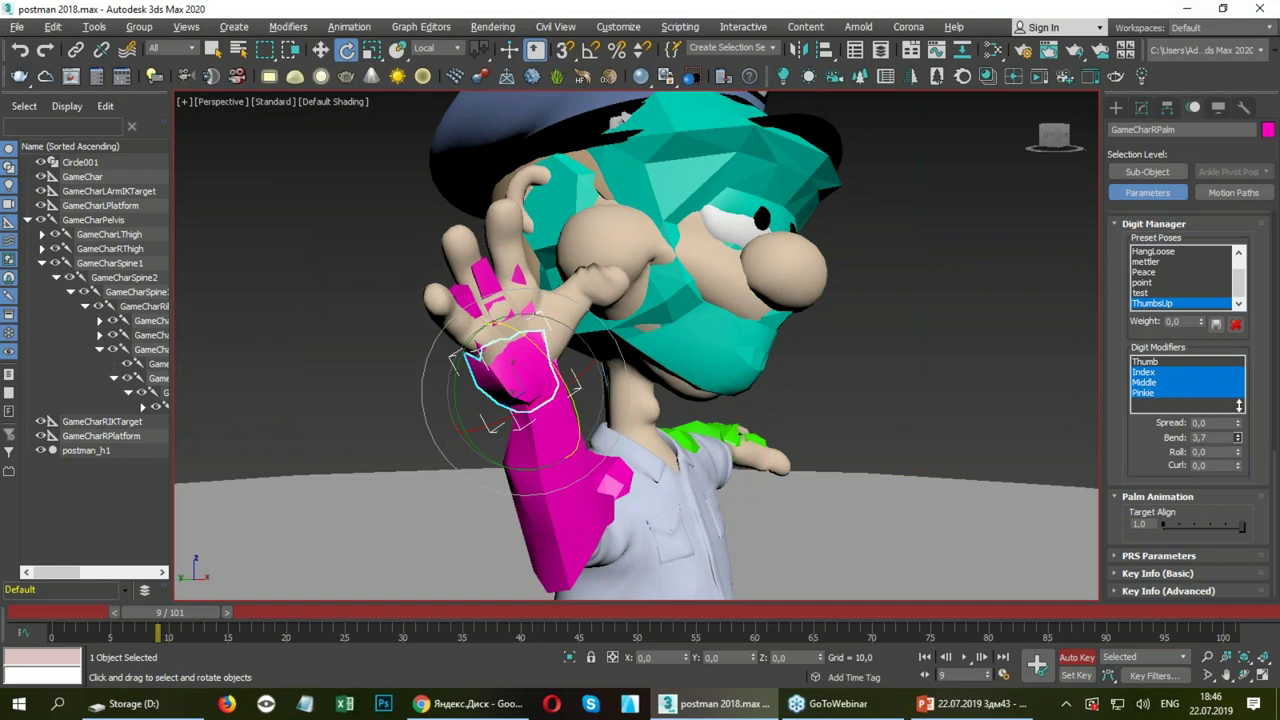
drag(1239, 347, 1245, 407)
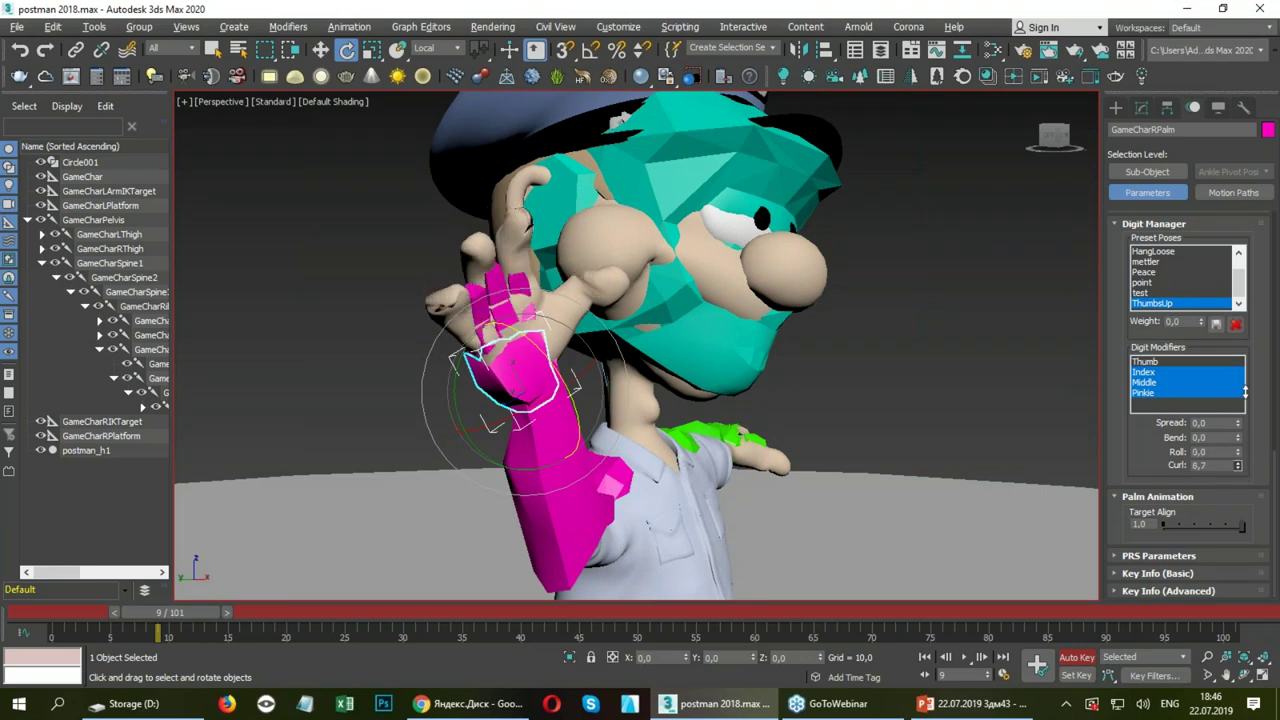
drag(1245, 393, 1265, 500)
mouse_move(1251, 423)
mouse_down()
mouse_move(1272, 327)
mouse_move(1232, 300)
mouse_move(1240, 470)
mouse_up()
mouse_move(817, 391)
alt+middle_down()
mouse_move(708, 394)
mouse_move(700, 470)
mouse_move(780, 400)
mouse_move(817, 391)
alt+middle_up()
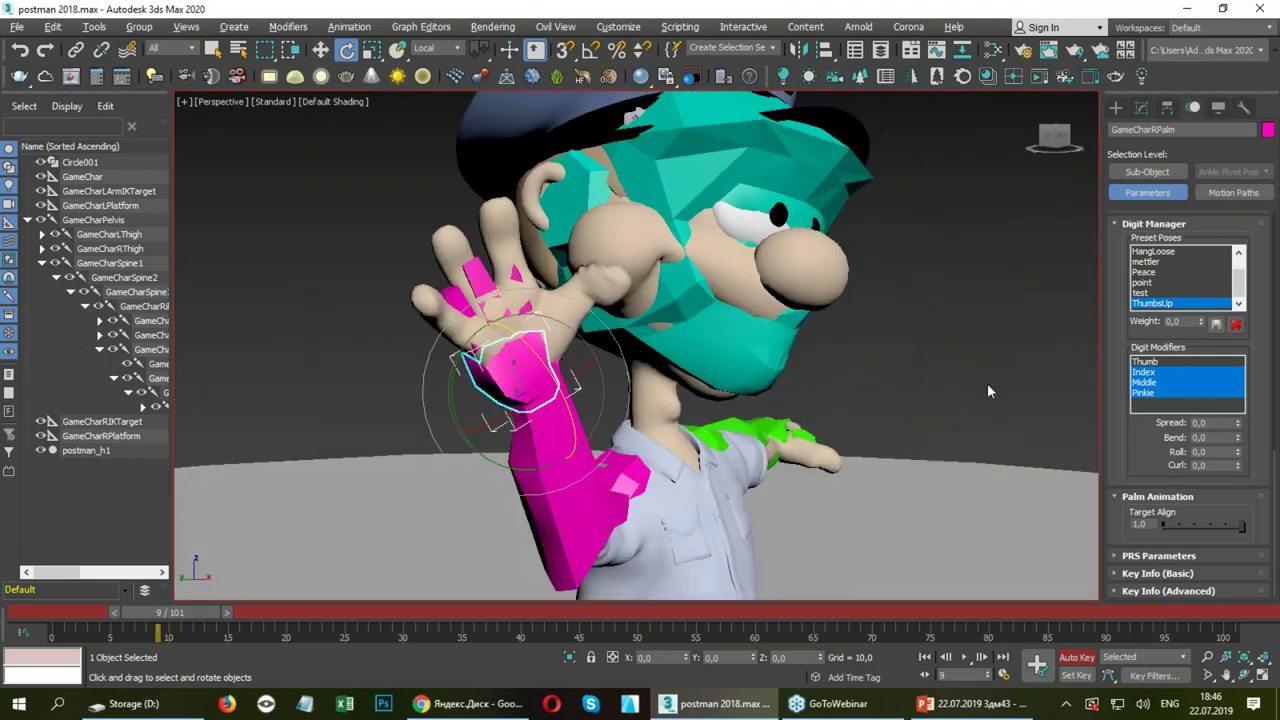
mouse_move(1240, 466)
mouse_down()
mouse_move(1239, 441)
mouse_move(1239, 454)
mouse_up()
alt+middle_drag(775, 343, 794, 347)
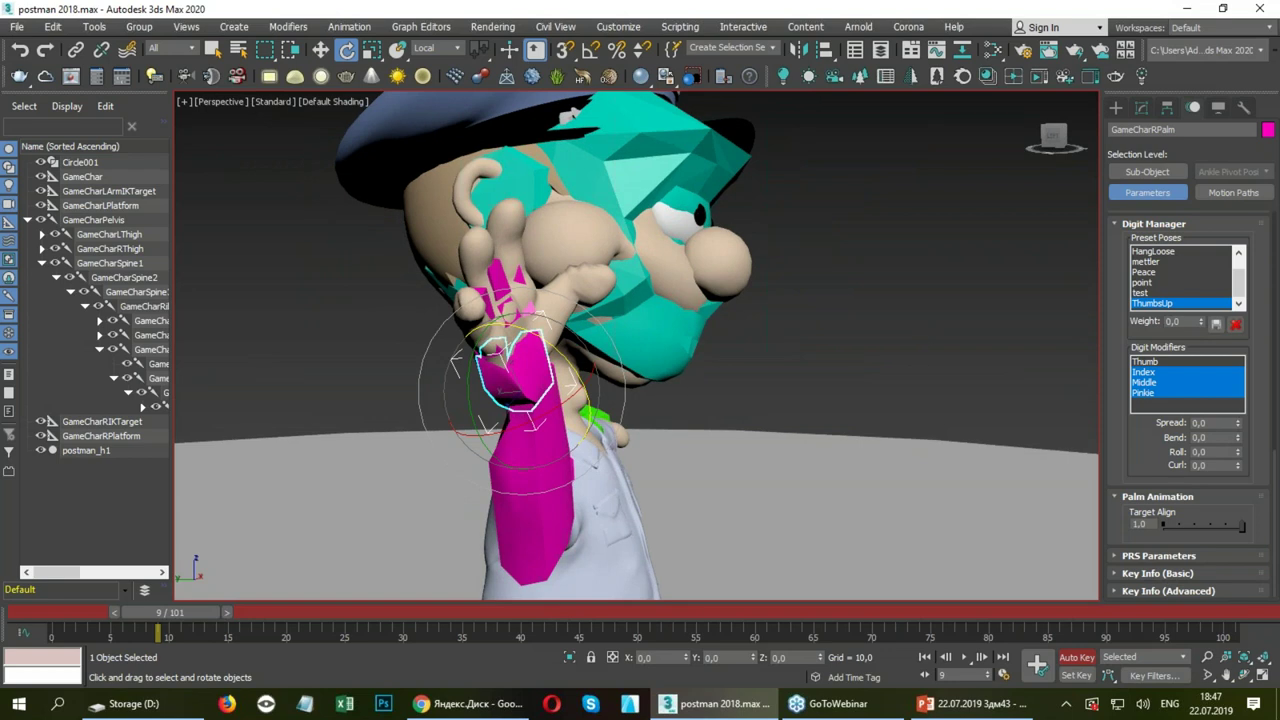
Turn off Auto Key, scrub the animation to check the pose, and return to frame 0.
mouse_move(794, 347)
alt+middle_down()
mouse_move(976, 379)
mouse_move(871, 409)
mouse_move(635, 352)
mouse_move(777, 500)
alt+middle_up()
click(1072, 658)
mouse_move(176, 612)
mouse_down()
mouse_move(140, 612)
mouse_move(191, 597)
mouse_move(591, 626)
mouse_move(740, 612)
mouse_move(1109, 623)
mouse_move(733, 642)
mouse_up()
key(Home)
key(e)
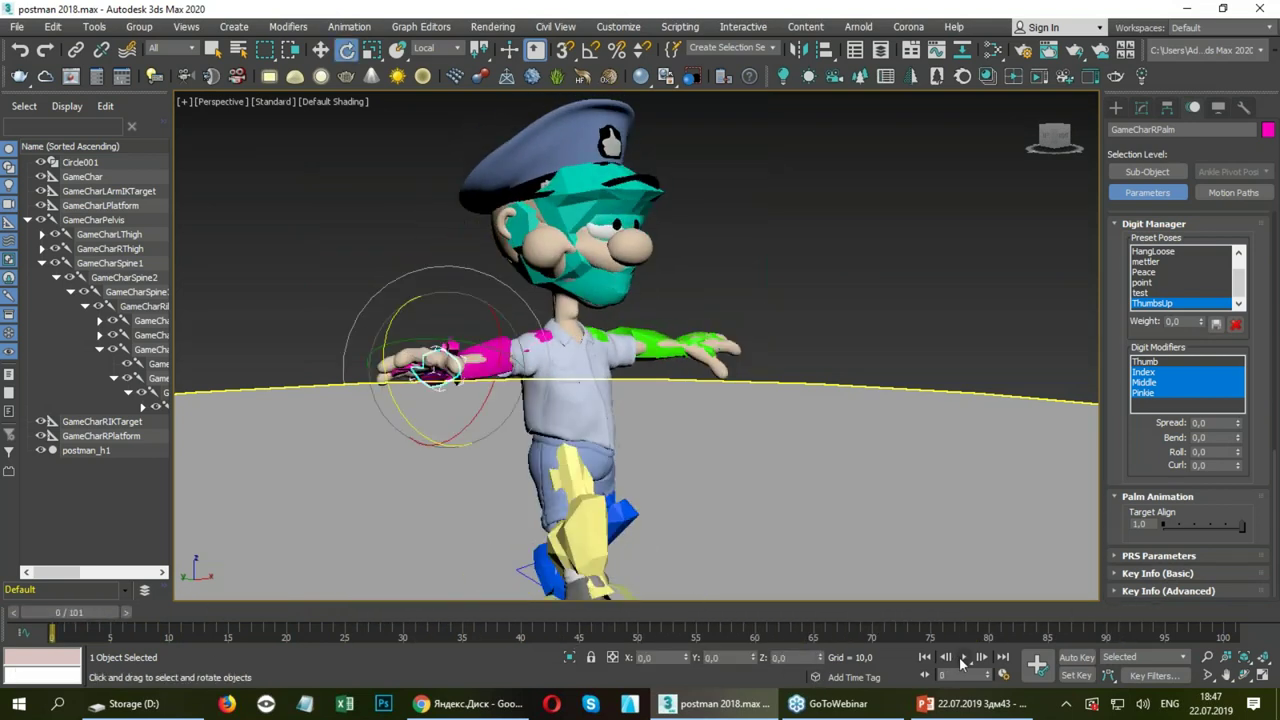
Play the walk to check the waving arm, then go back to frame 0.
click(962, 658)
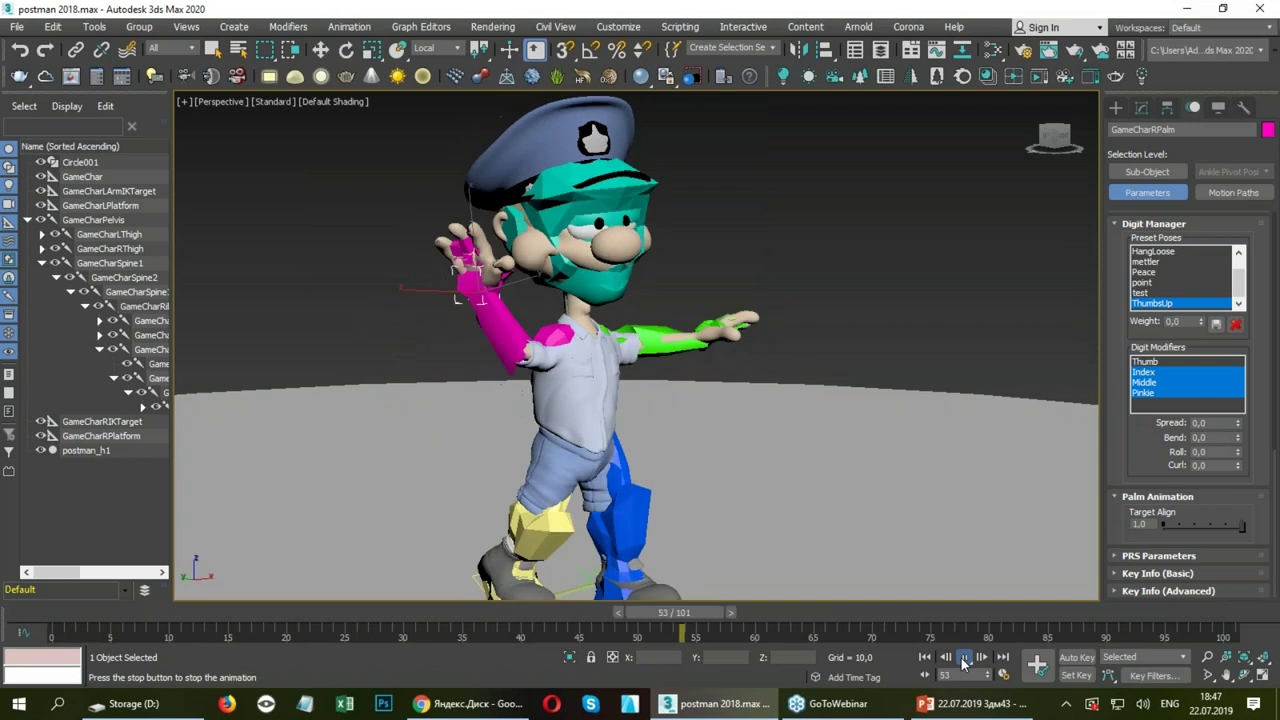
click(962, 658)
drag(771, 613, 636, 625)
click(924, 657)
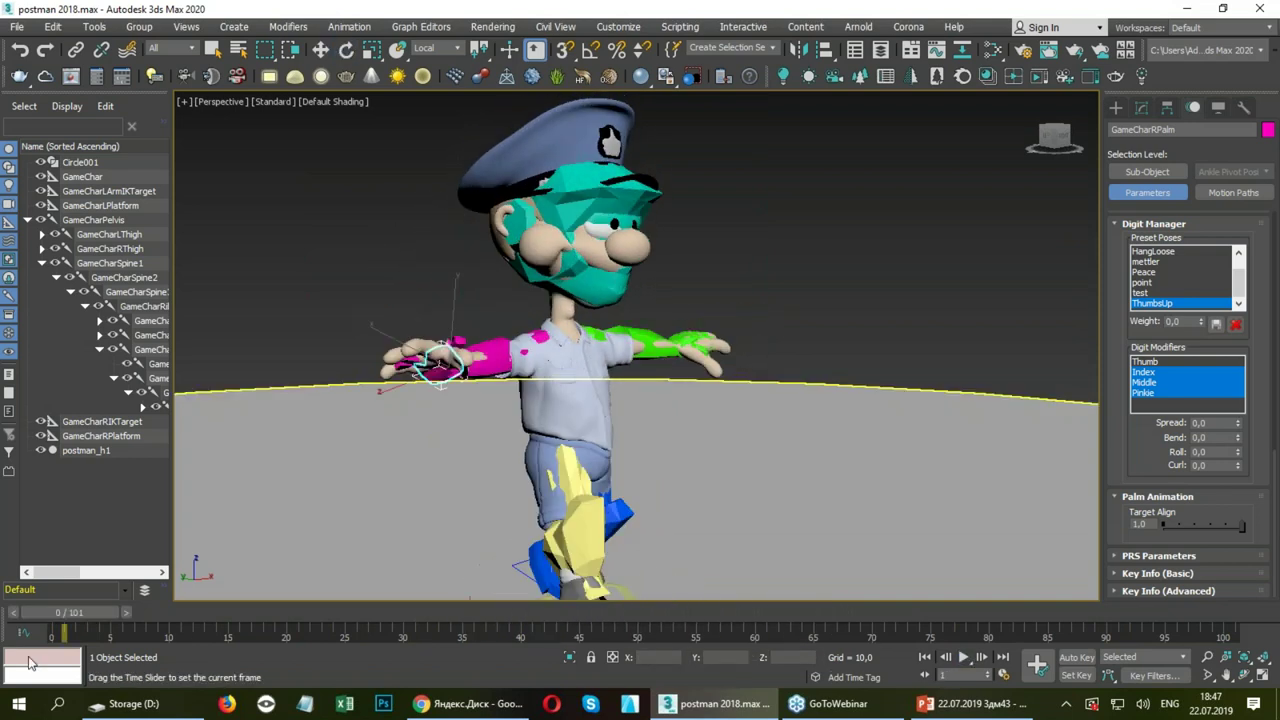
key(e)
Bring up the palm's Motion panel and scroll to the Layer Manager.
click(1218, 107)
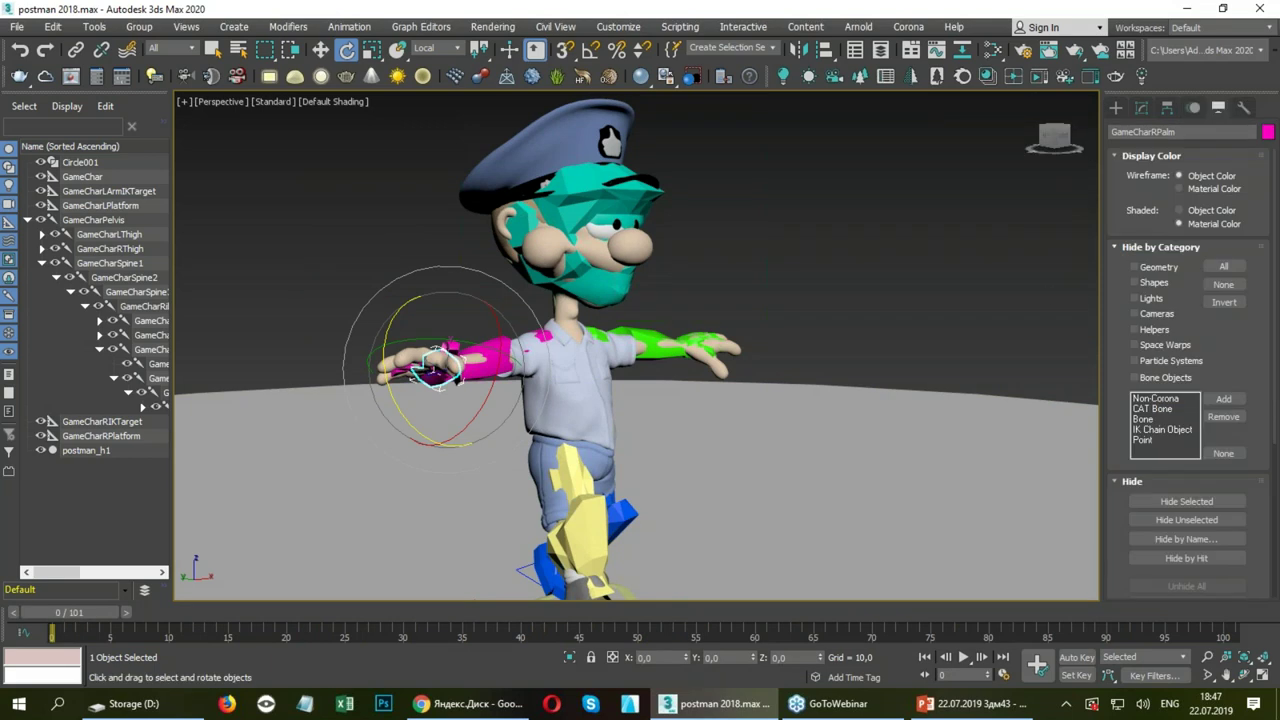
click(1194, 107)
click(1199, 105)
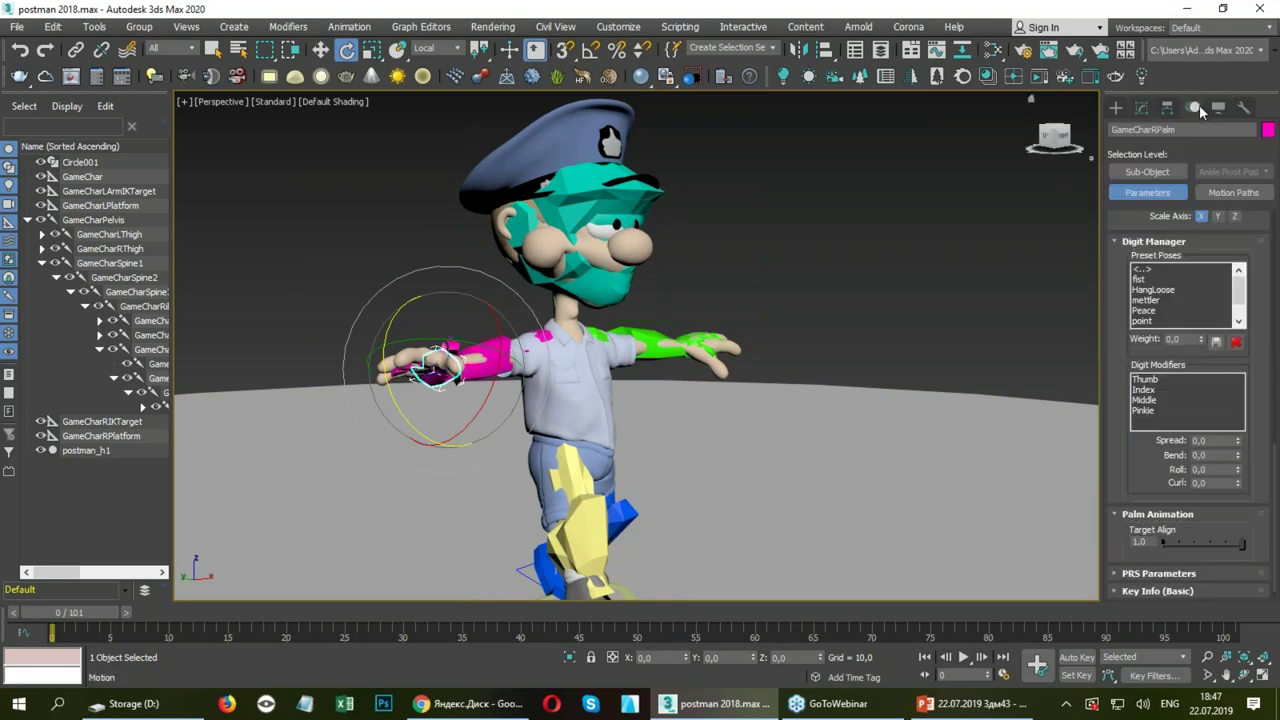
scroll(1160, 350, down, 10)
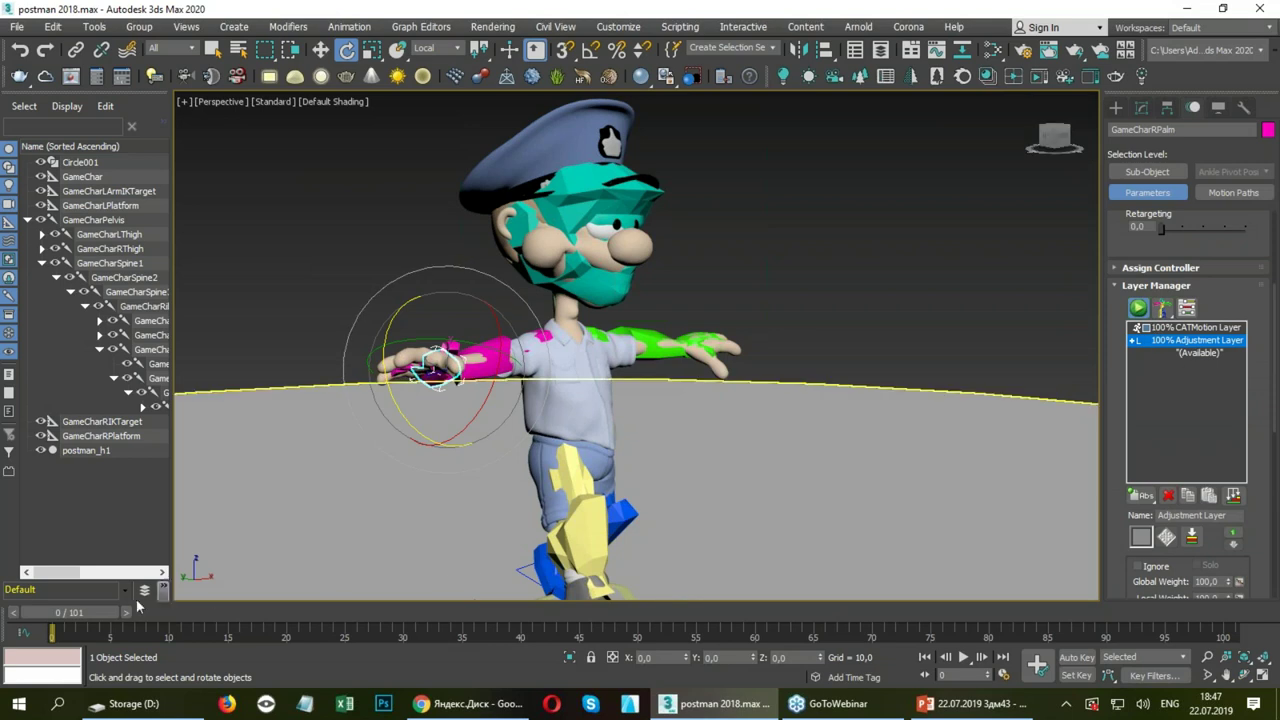
Add an Animation Layer below the Adjustment Layer and Match IK and FK on the right arm.
drag(1140, 496, 1143, 506)
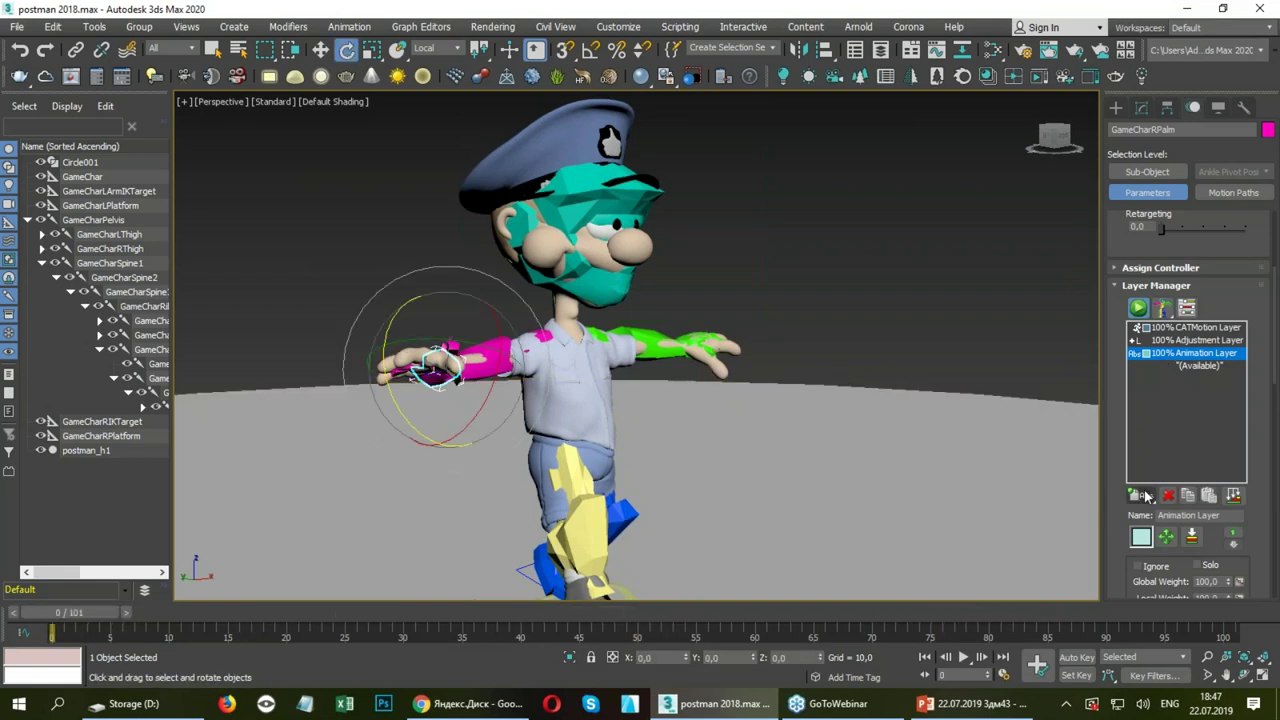
drag(1119, 530, 1137, 92)
scroll(1188, 400, down, 5)
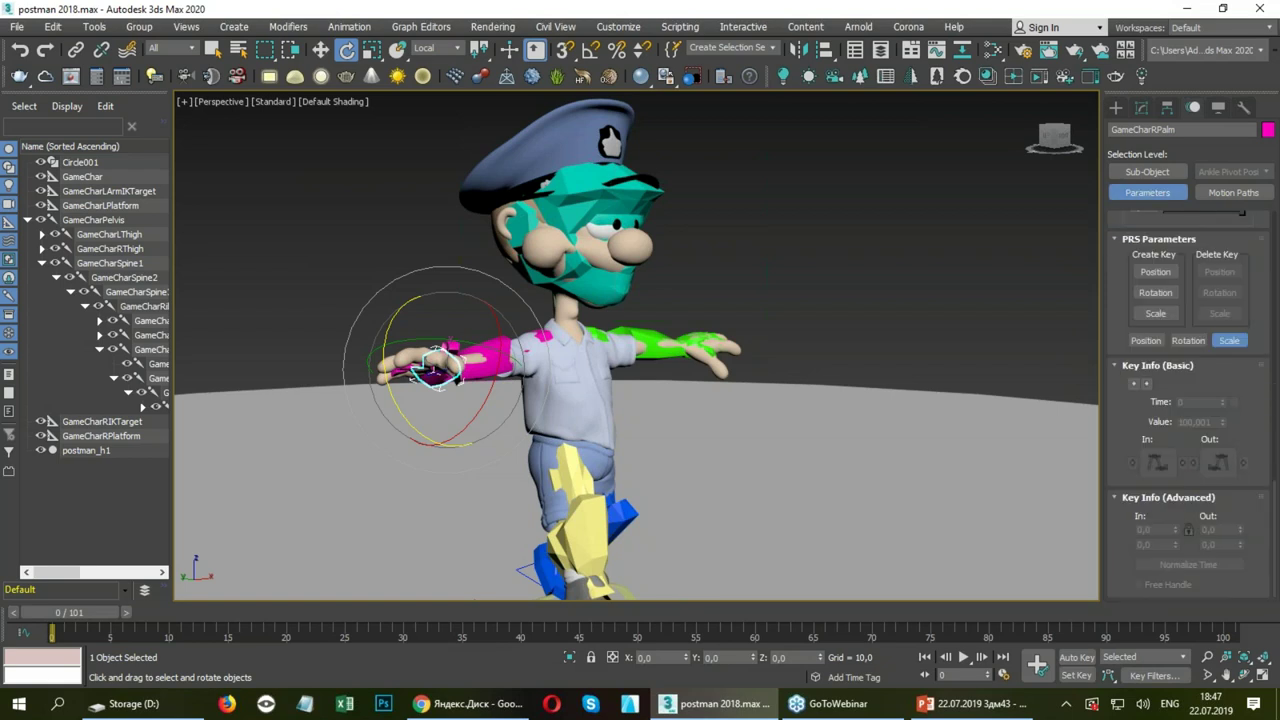
scroll(1173, 283, up, 5)
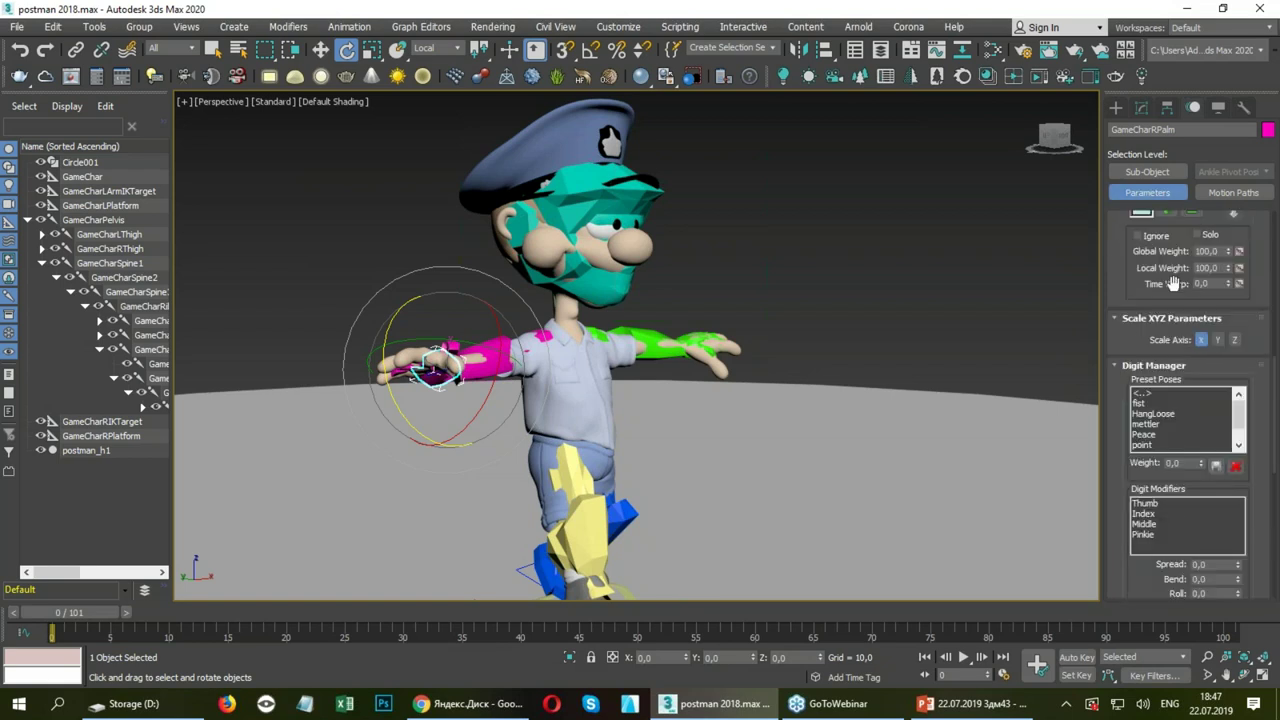
scroll(1123, 330, up, 3)
scroll(1120, 395, up, 1)
scroll(1122, 370, up, 1)
scroll(1125, 345, up, 1)
scroll(1128, 322, up, 1)
scroll(1128, 322, up, 2)
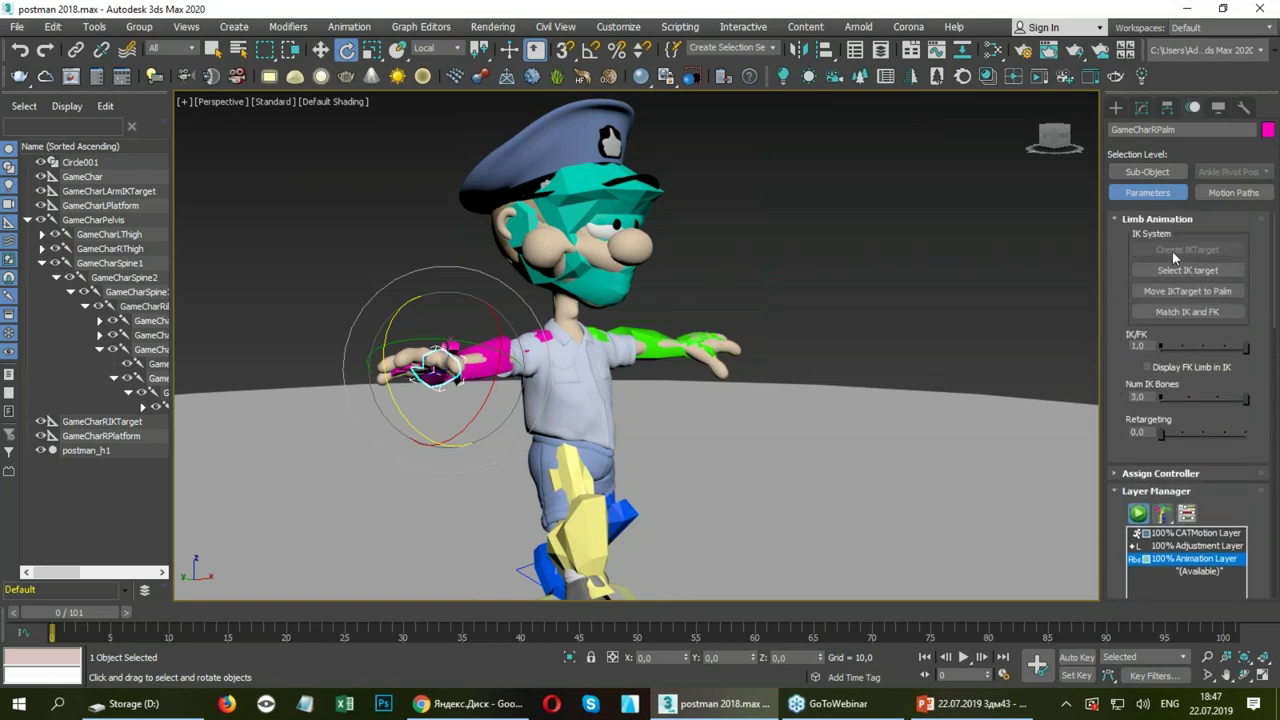
click(1187, 311)
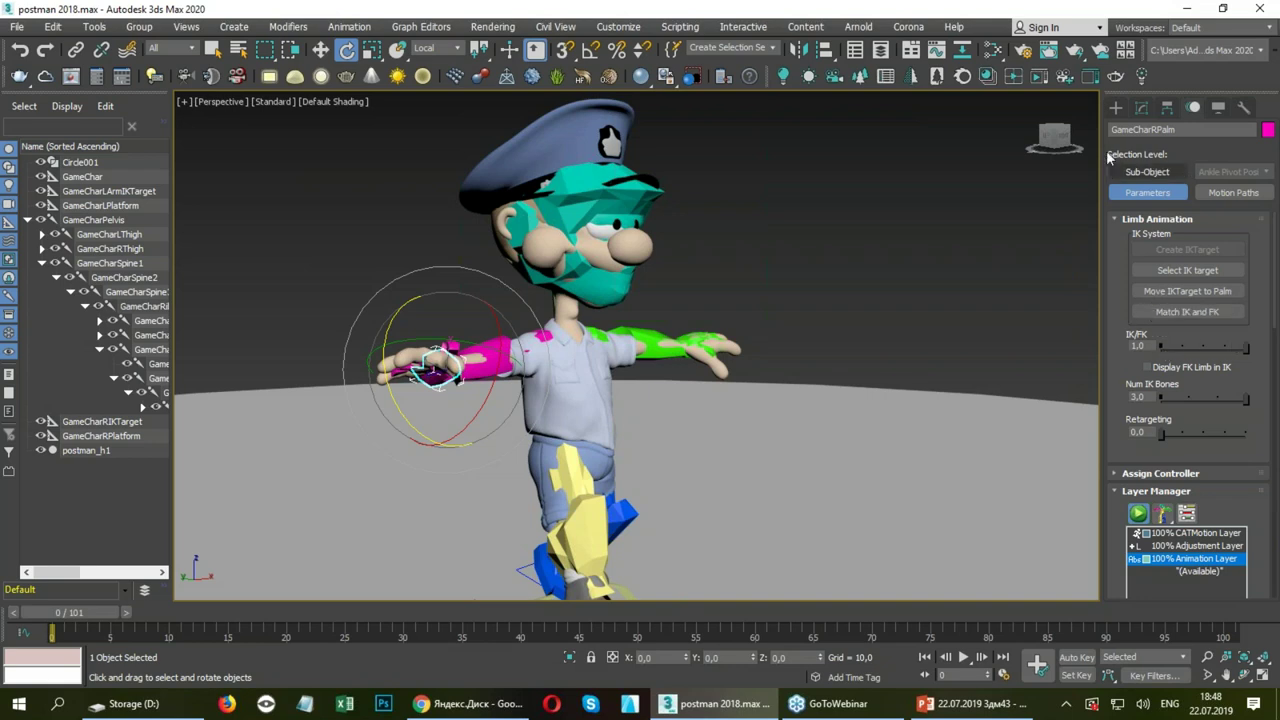
click(1116, 107)
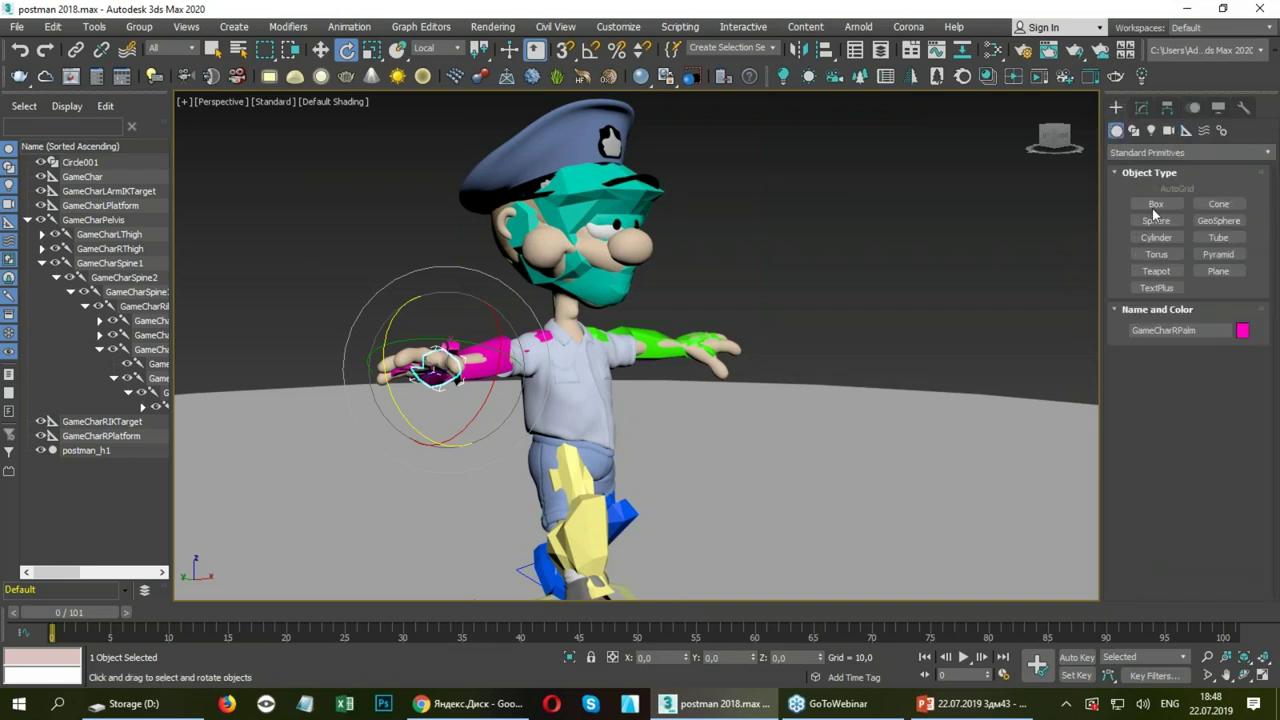
Draw a tall box, Box001, standing beside the postman's feet.
click(1155, 204)
alt+middle_drag(877, 305, 525, 523)
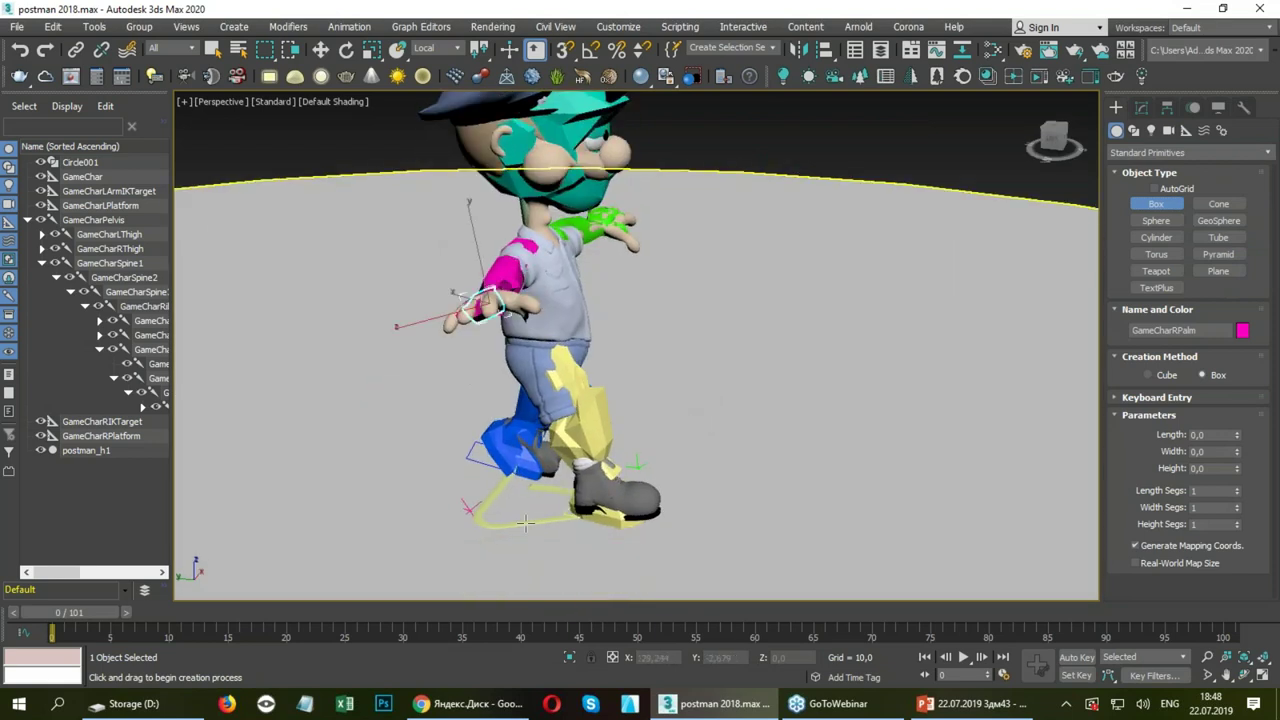
drag(525, 523, 560, 557)
click(555, 365)
Select GameCharRPalm with the Move tool and frame the view on the hand.
key(e)
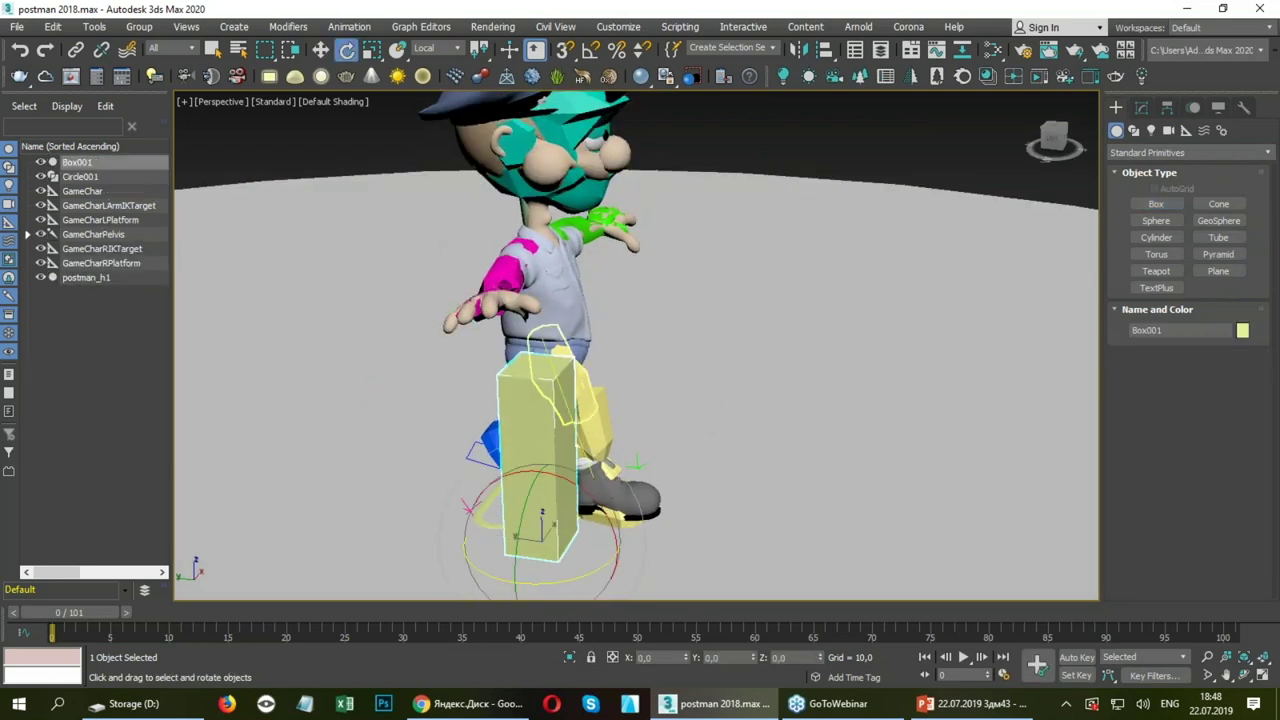
alt+middle_drag(471, 366, 584, 377)
key(shift+z)
key(shift+z)
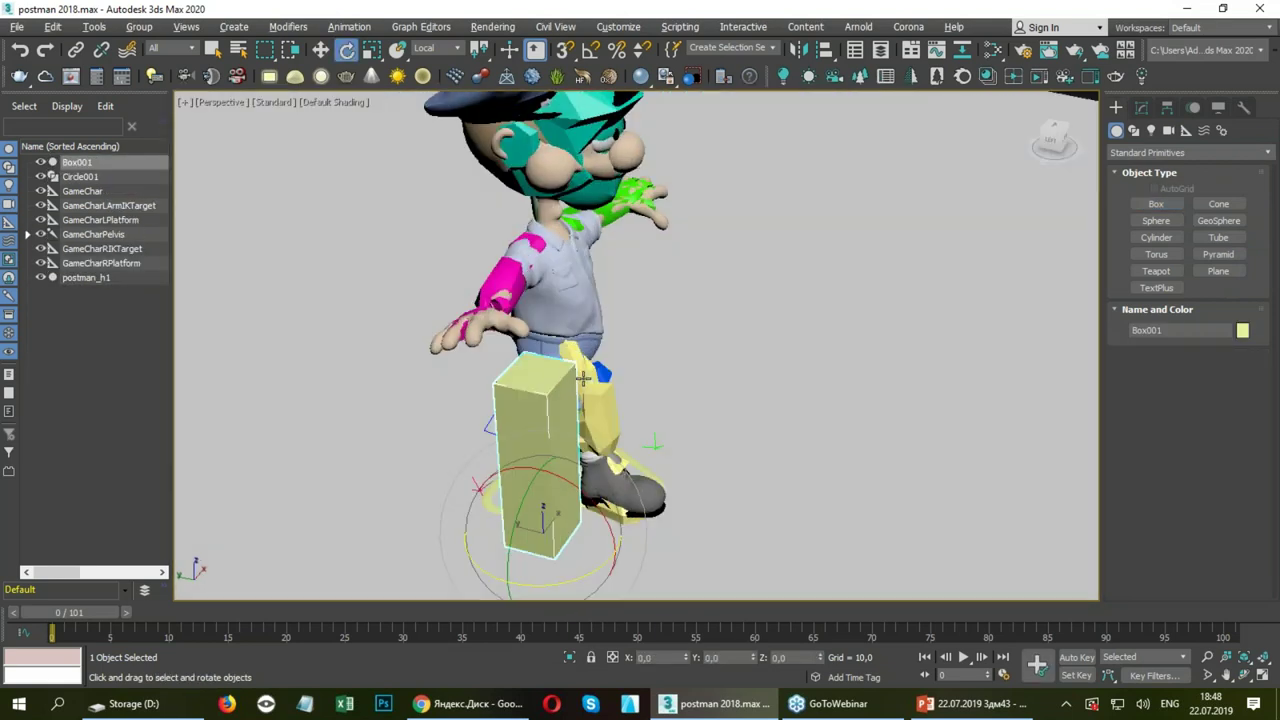
click(496, 318)
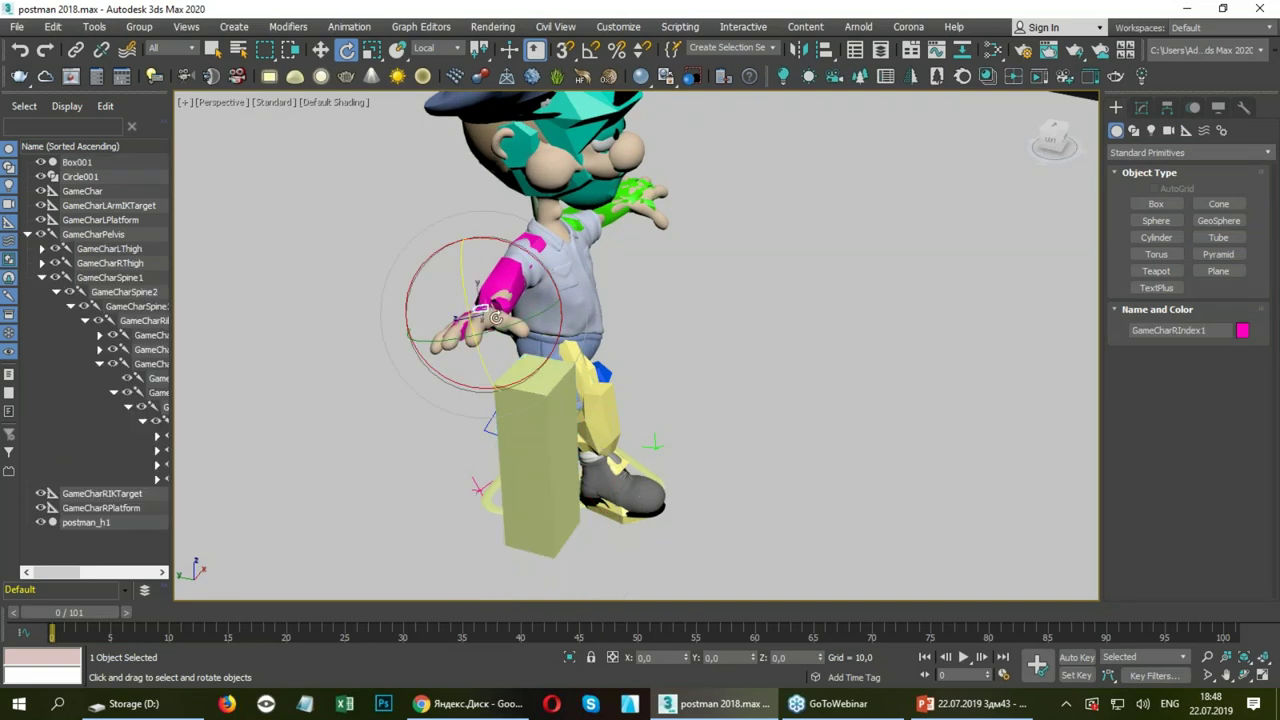
alt+middle_drag(496, 318, 430, 320)
key(w)
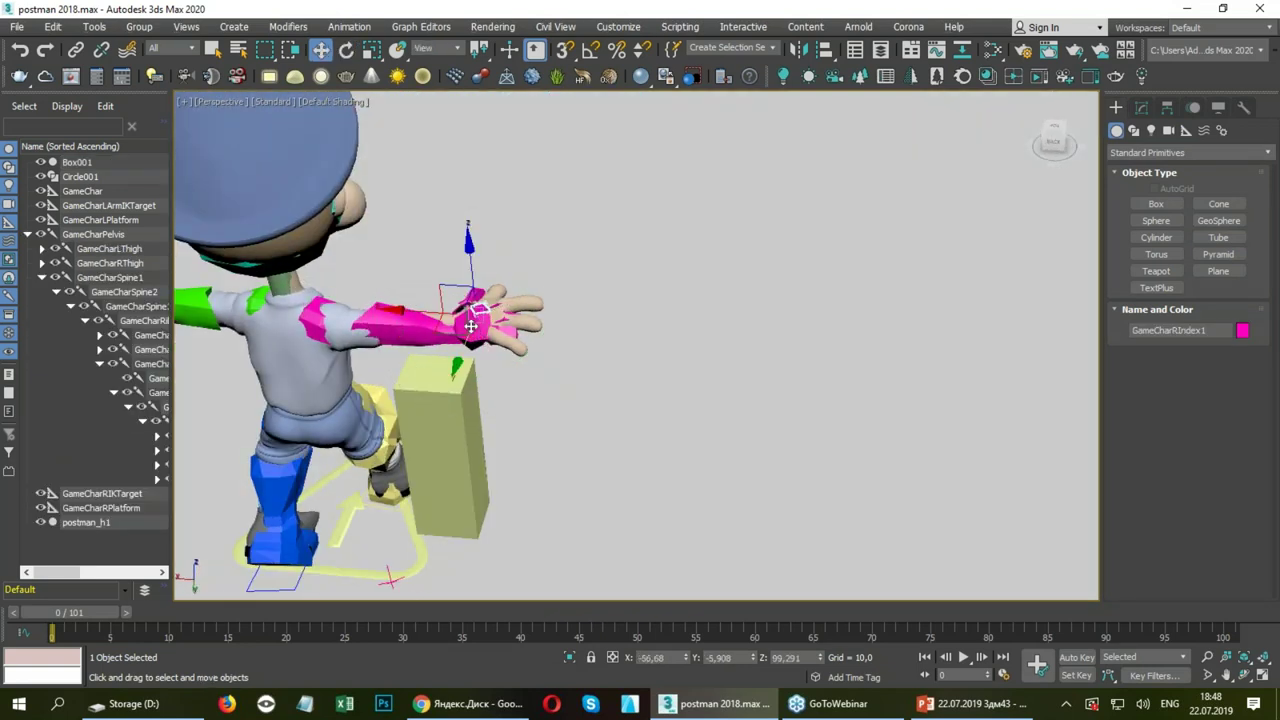
click(471, 323)
key(z)
mouse_move(471, 323)
alt+middle_down()
mouse_move(276, 303)
mouse_move(300, 318)
alt+middle_up()
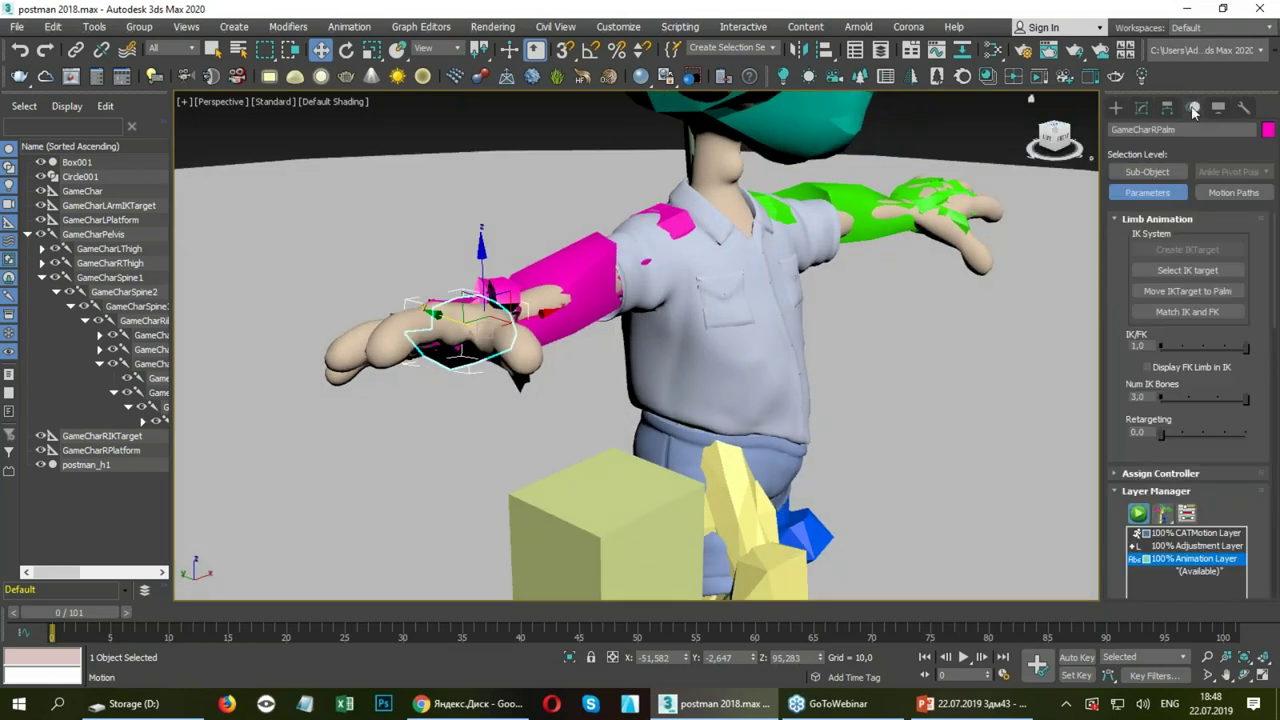
Select GameCharRPalm, snap the right arm's IK target onto it and blend the arm toward IK.
click(1182, 270)
click(561, 499)
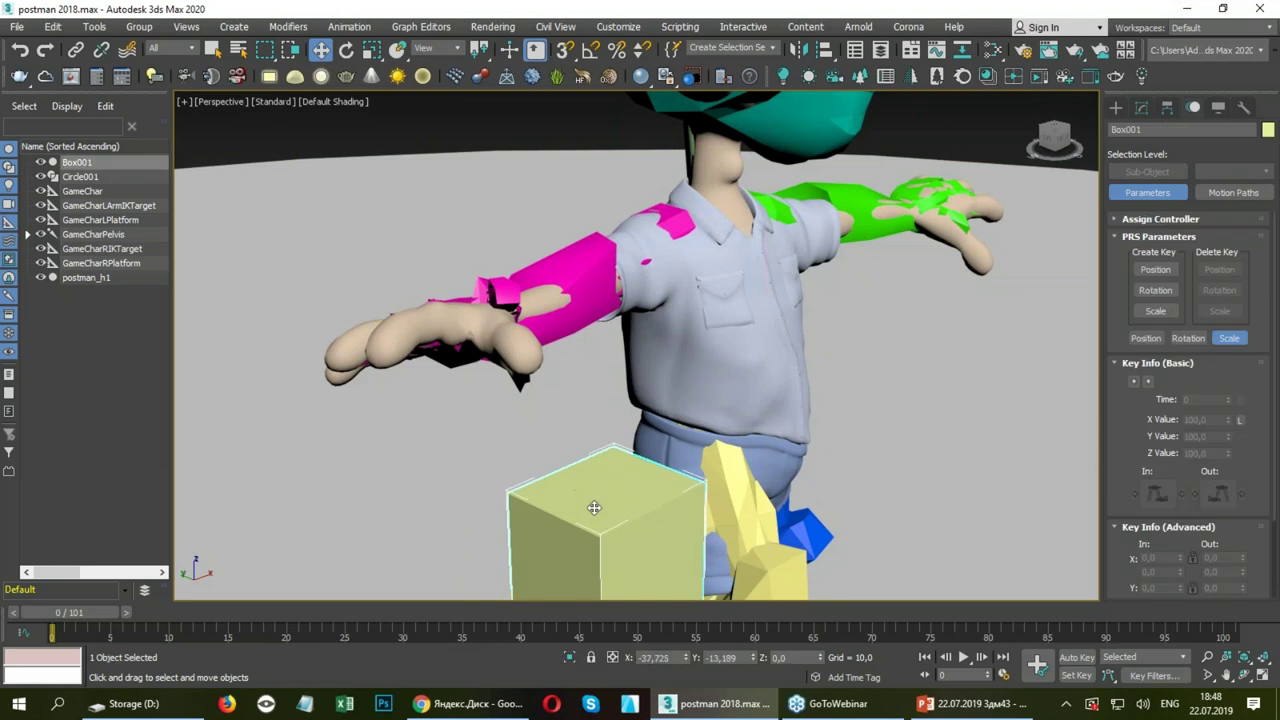
click(470, 340)
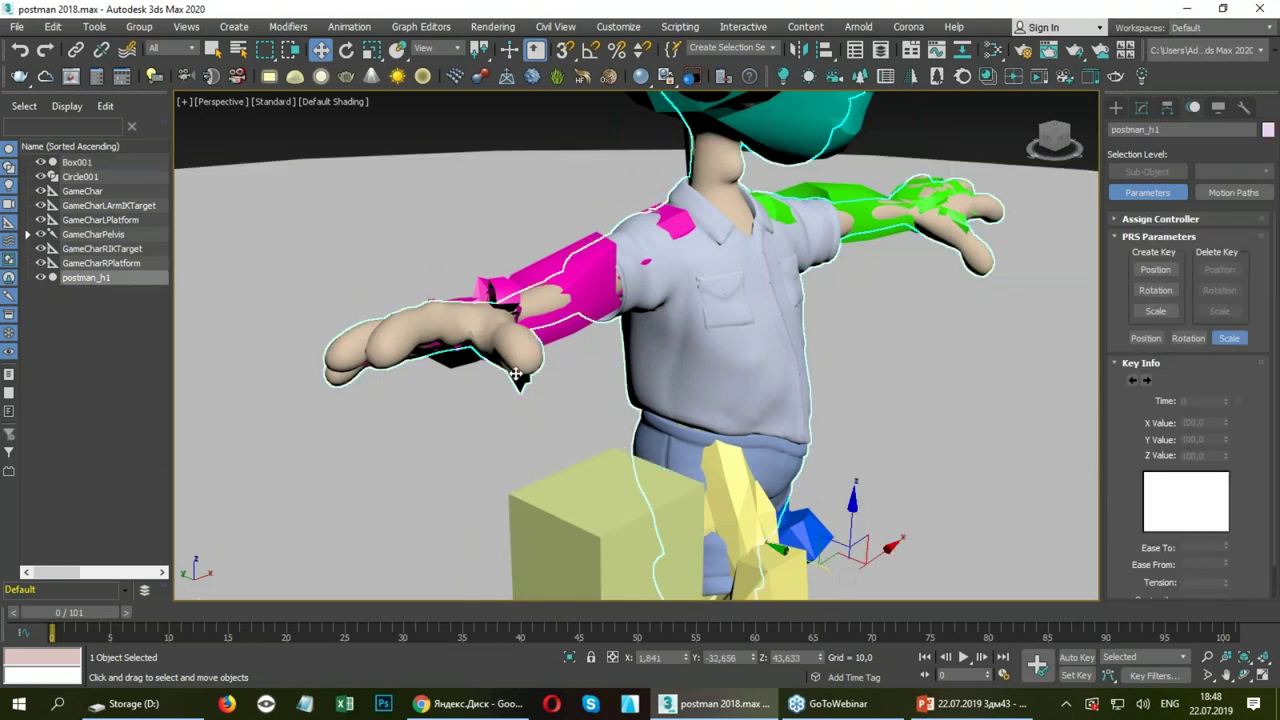
click(466, 357)
alt+middle_drag(654, 380, 1033, 313)
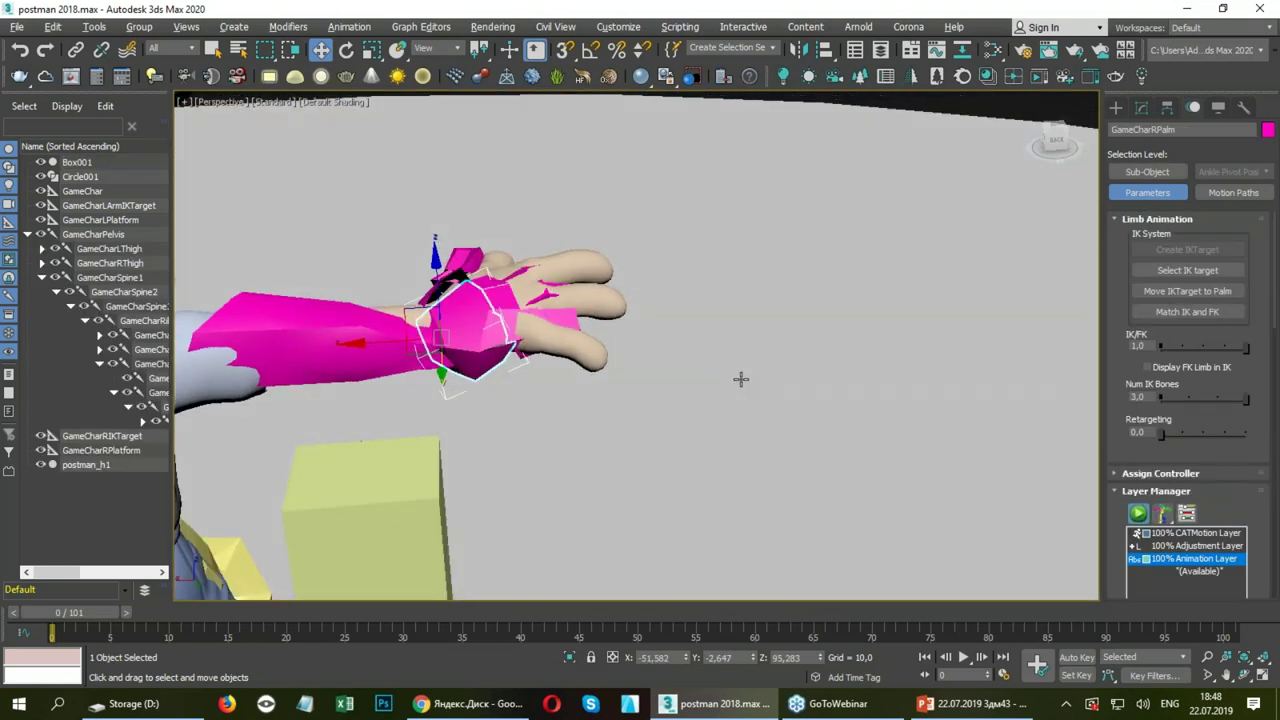
click(1187, 291)
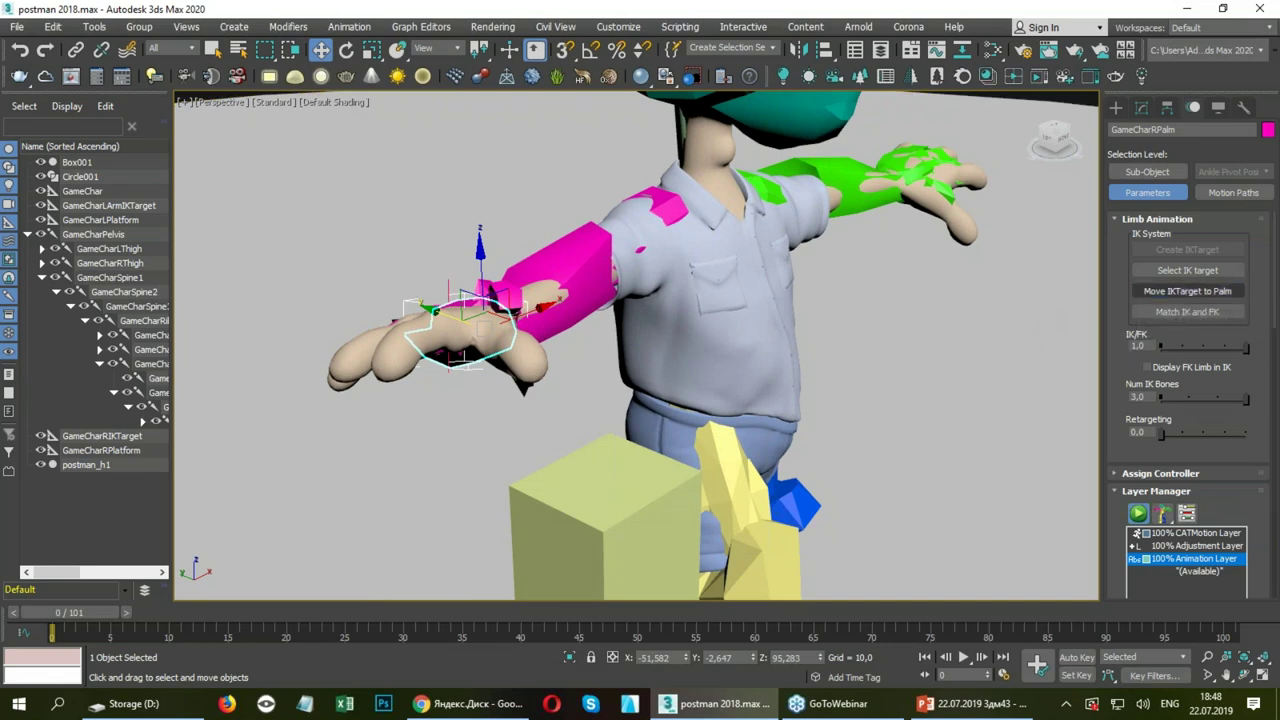
drag(1228, 346, 1148, 352)
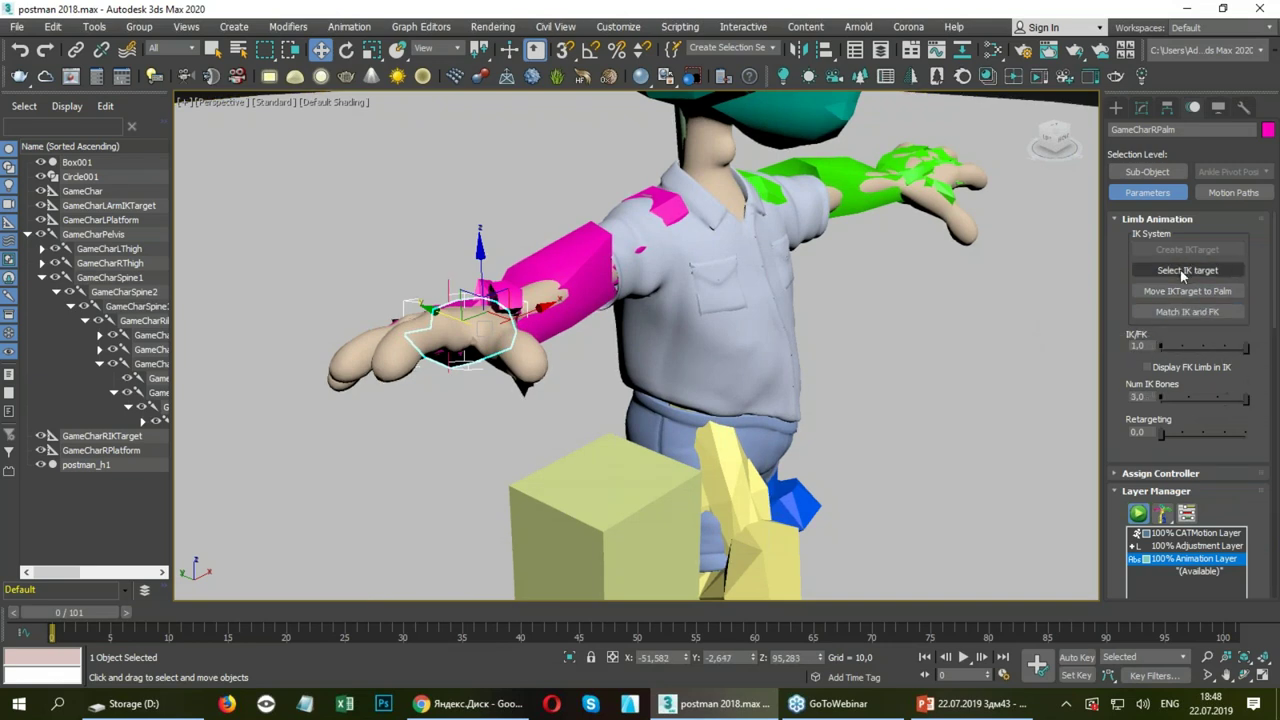
click(578, 486)
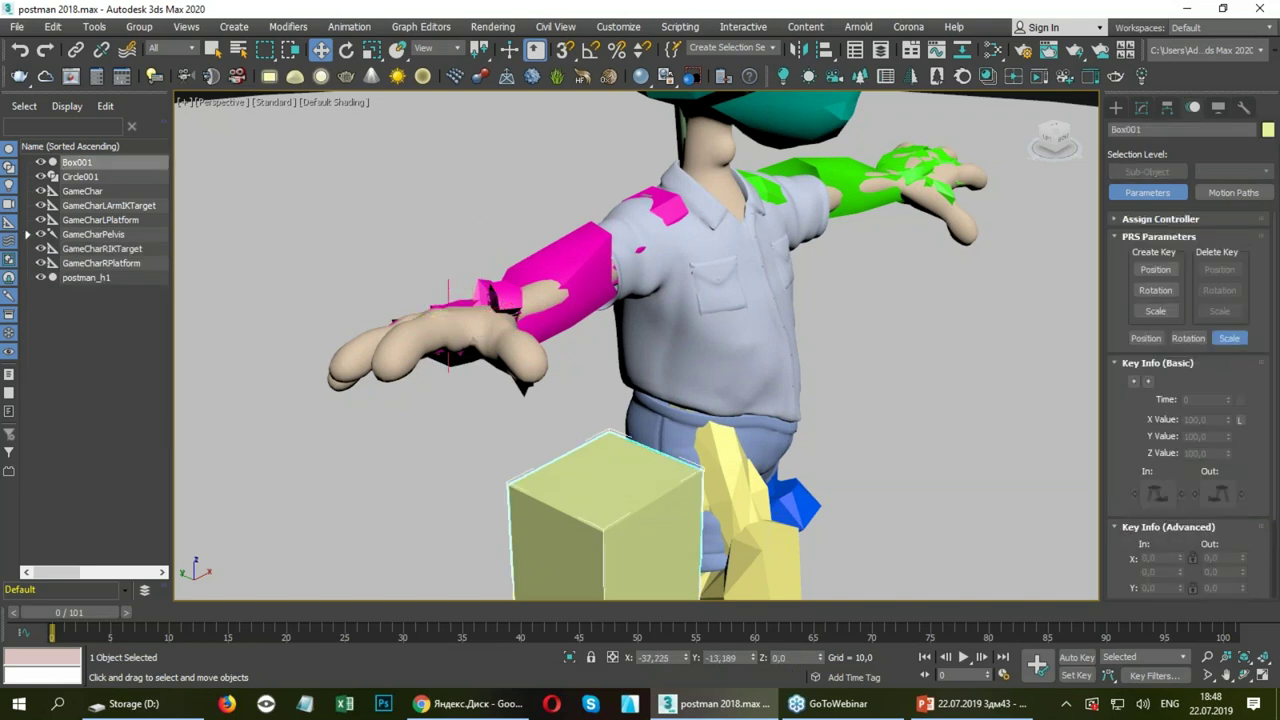
Drag GameCharRIKTarget onto the top of Box001 and blend the right arm toward IK.
click(446, 297)
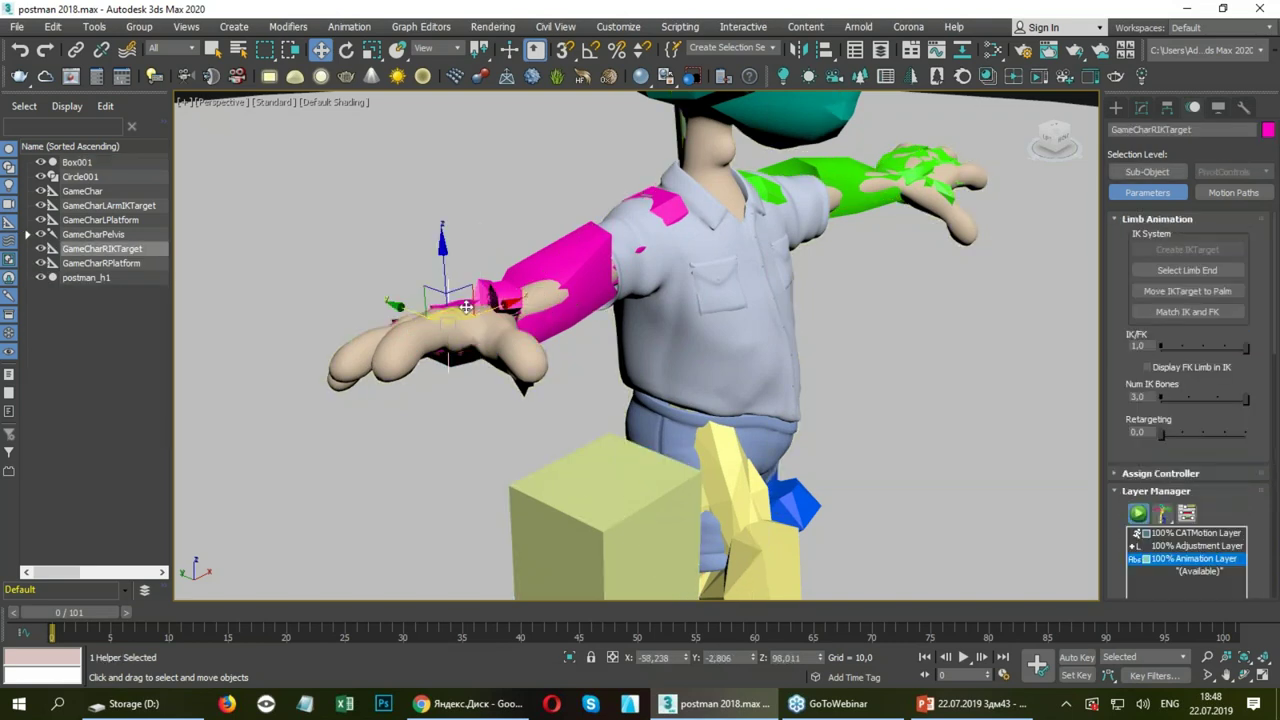
drag(459, 315, 623, 483)
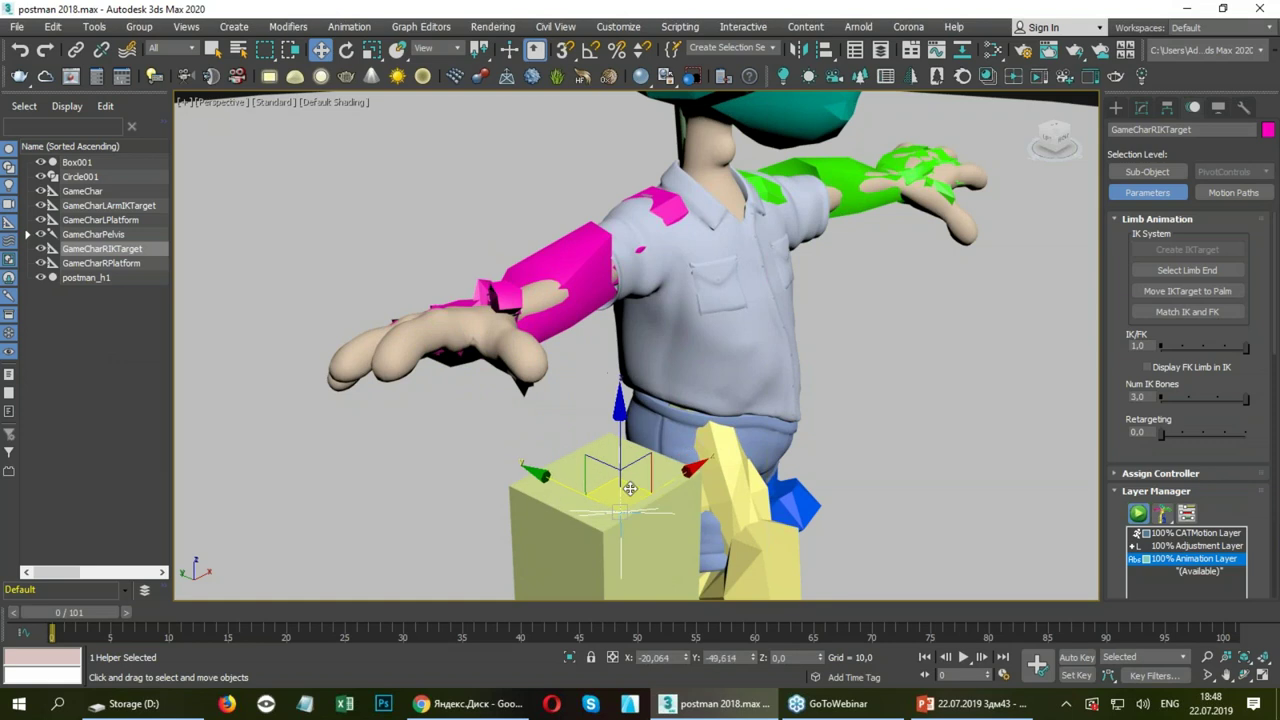
mouse_move(623, 483)
alt+middle_down()
mouse_move(660, 440)
mouse_move(700, 470)
alt+middle_up()
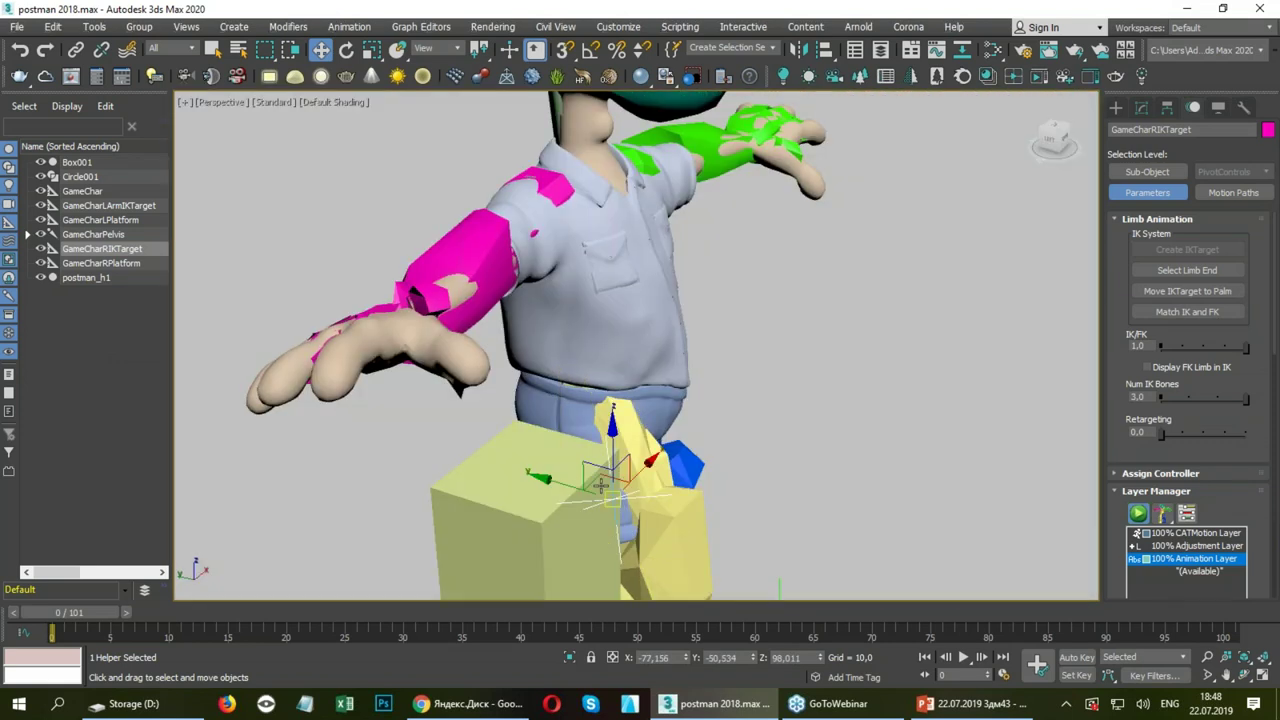
drag(581, 486, 395, 445)
mouse_move(395, 445)
alt+middle_down()
mouse_move(470, 430)
mouse_move(507, 450)
alt+middle_up()
drag(507, 450, 575, 509)
mouse_move(742, 545)
alt+middle_down()
mouse_move(771, 377)
mouse_move(786, 463)
mouse_move(751, 284)
alt+middle_up()
drag(729, 268, 612, 243)
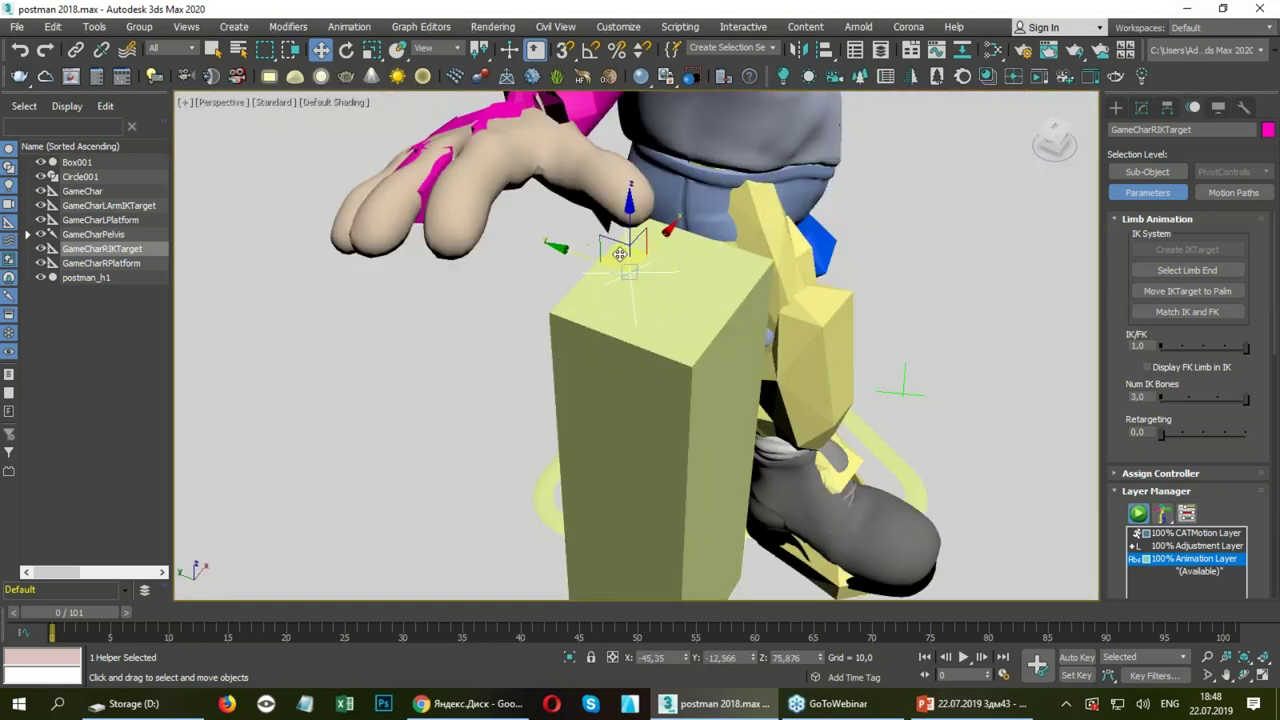
alt+middle_drag(612, 243, 605, 244)
drag(630, 224, 642, 300)
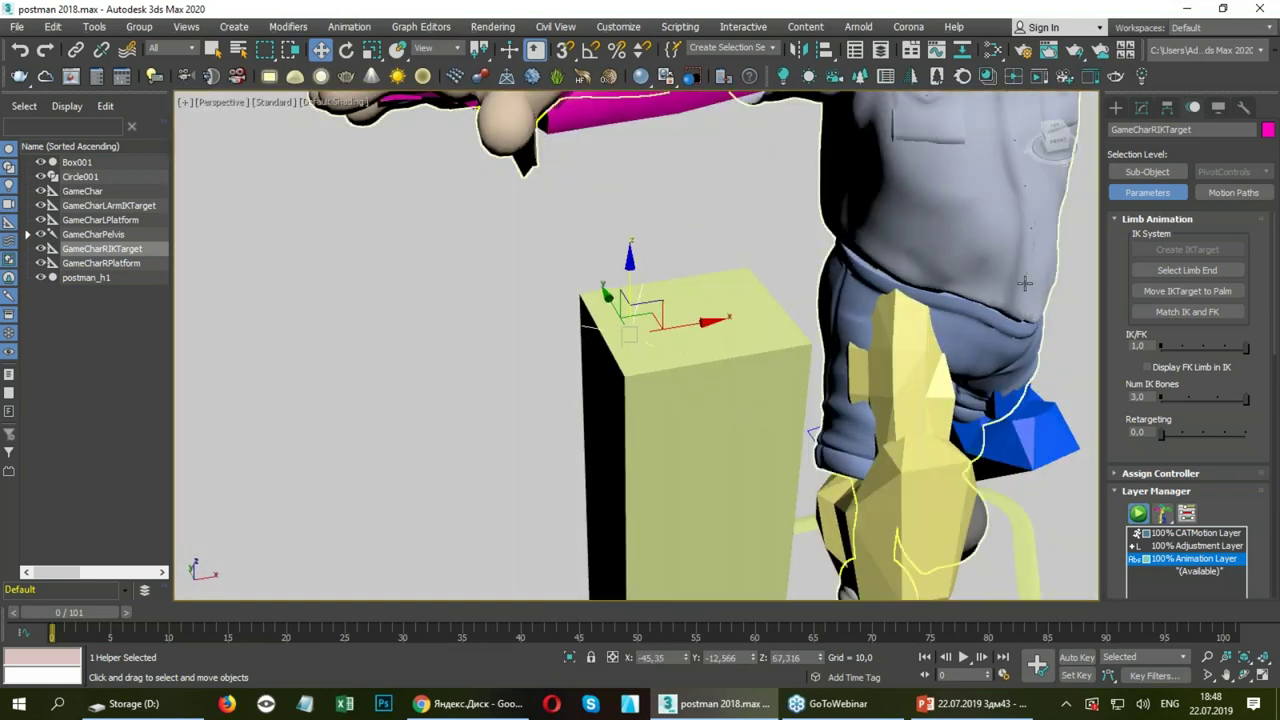
mouse_move(1190, 352)
mouse_down()
mouse_move(1145, 348)
mouse_move(1230, 348)
mouse_move(1150, 348)
mouse_move(1127, 364)
mouse_move(1245, 348)
mouse_up()
Link GameCharRIKTarget to Box001 and drag the arm's IK/FK slider to 0.0.
click(76, 50)
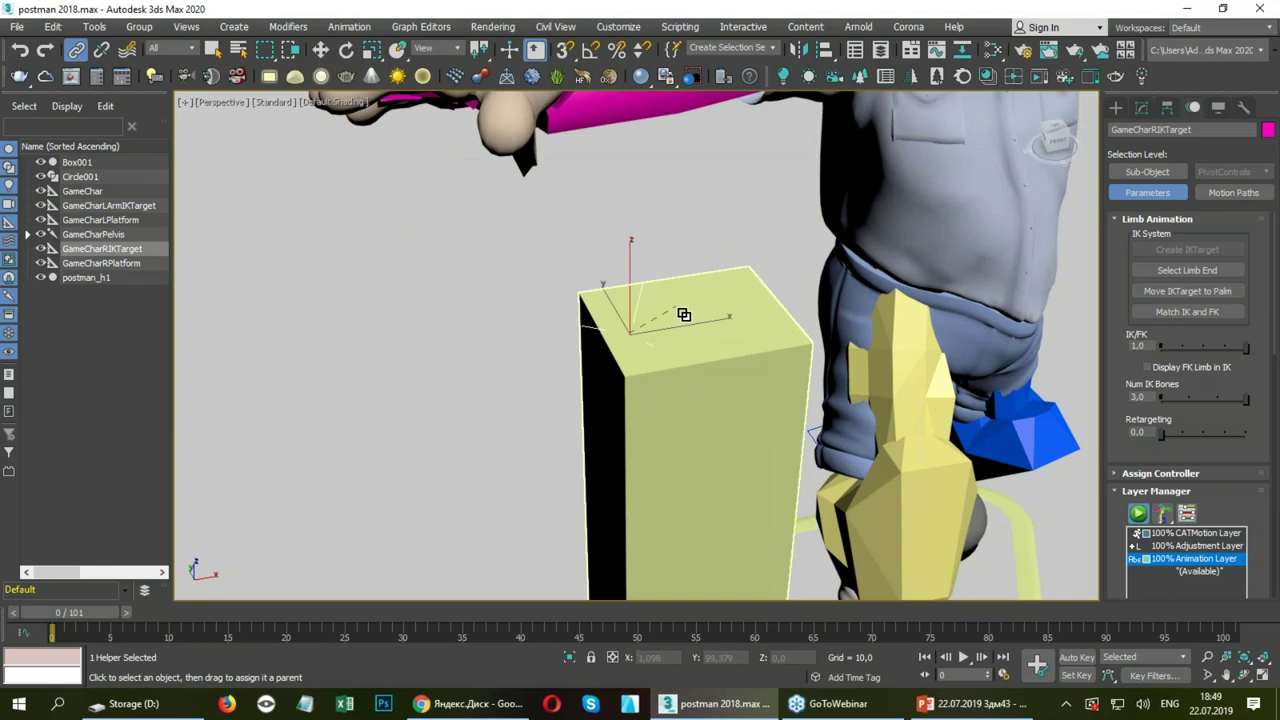
drag(684, 320, 684, 321)
key(w)
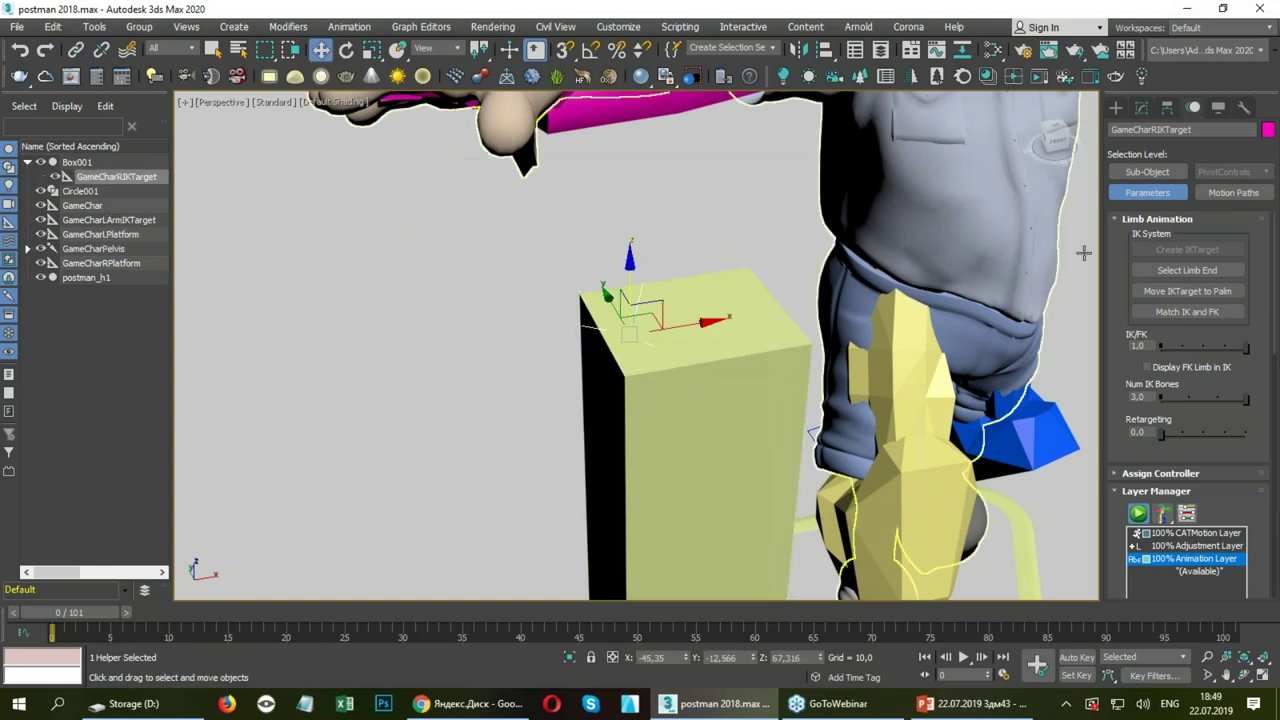
drag(1215, 358, 1120, 358)
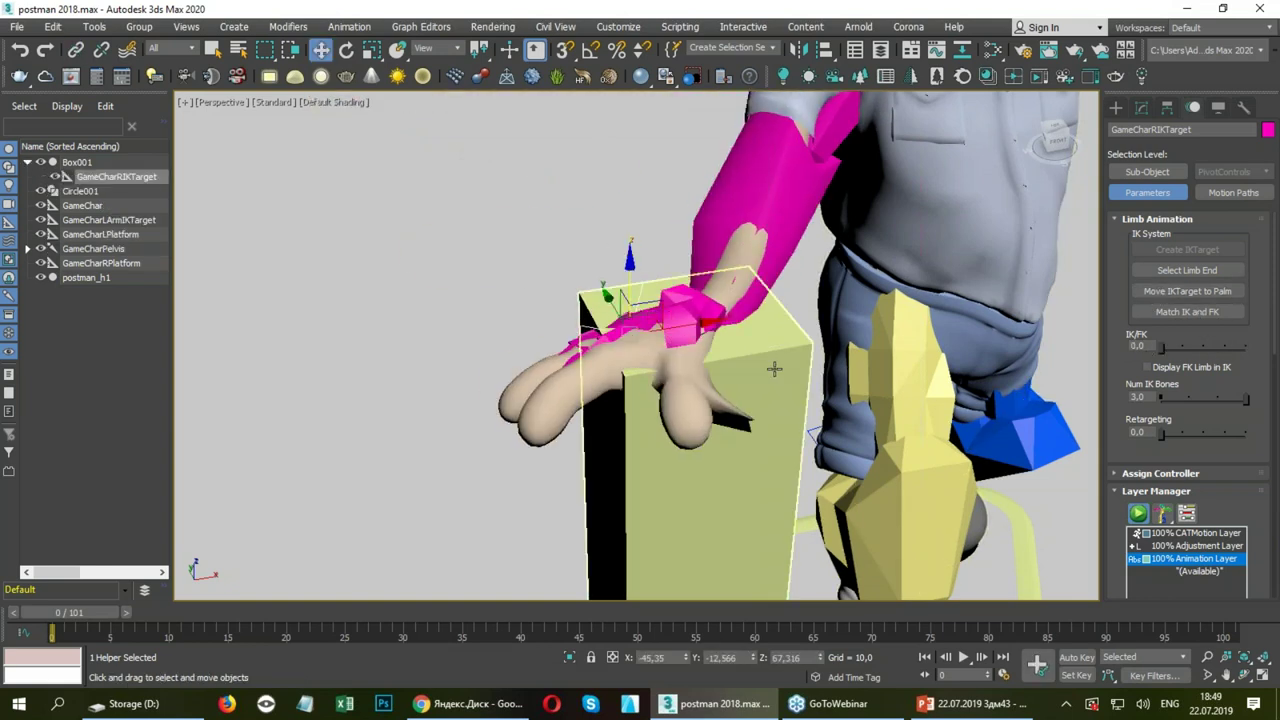
alt+middle_drag(780, 369, 711, 394)
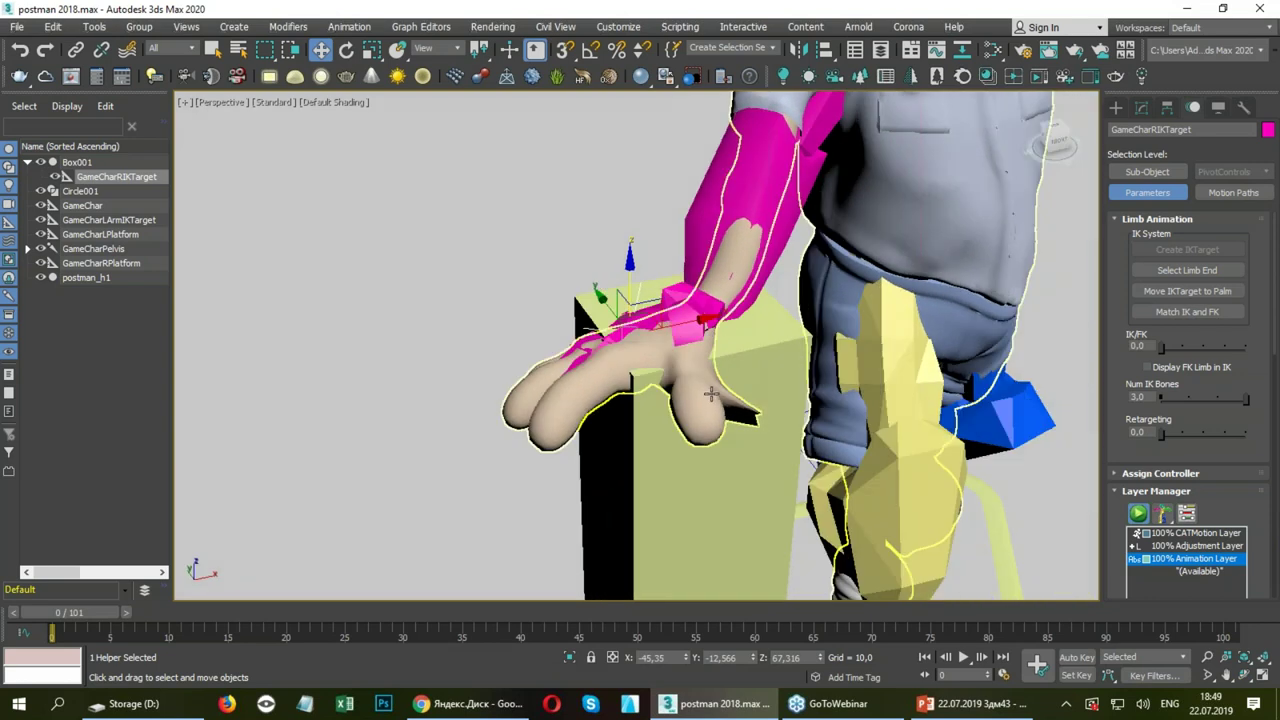
Advance to frame 13 and view the character from the front in wireframe, selecting the body mesh.
drag(108, 614, 296, 617)
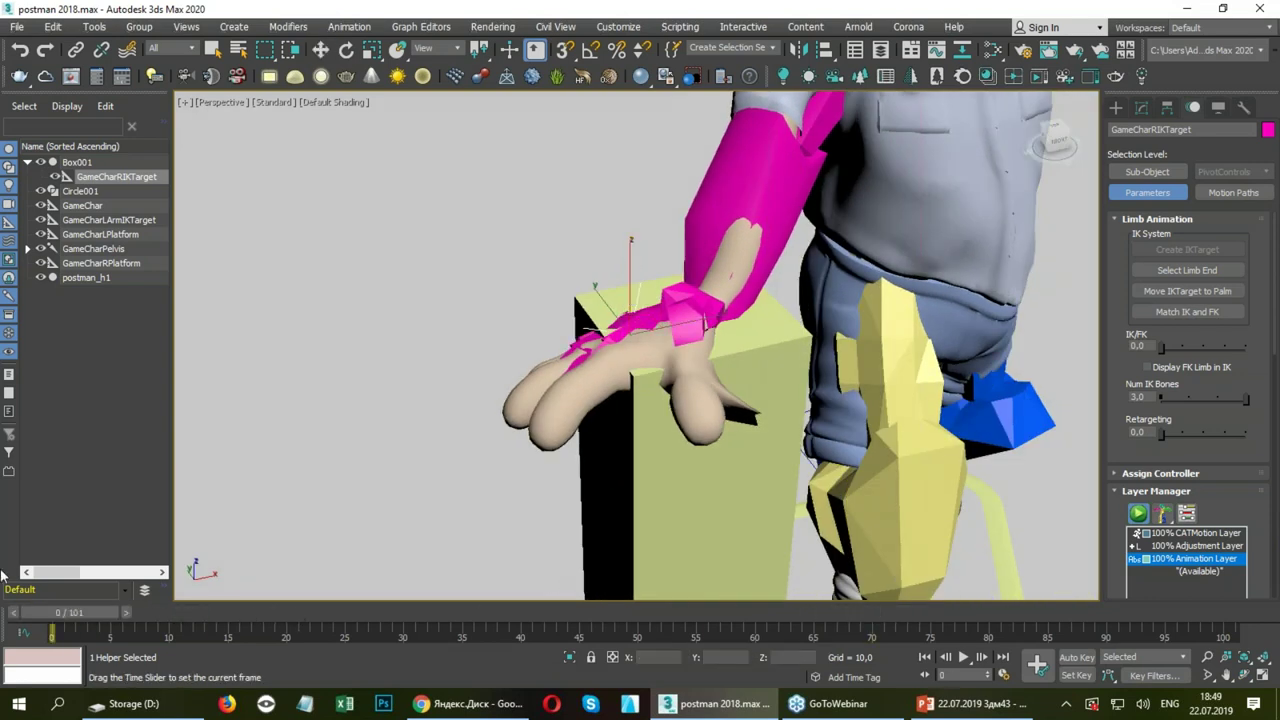
key(w)
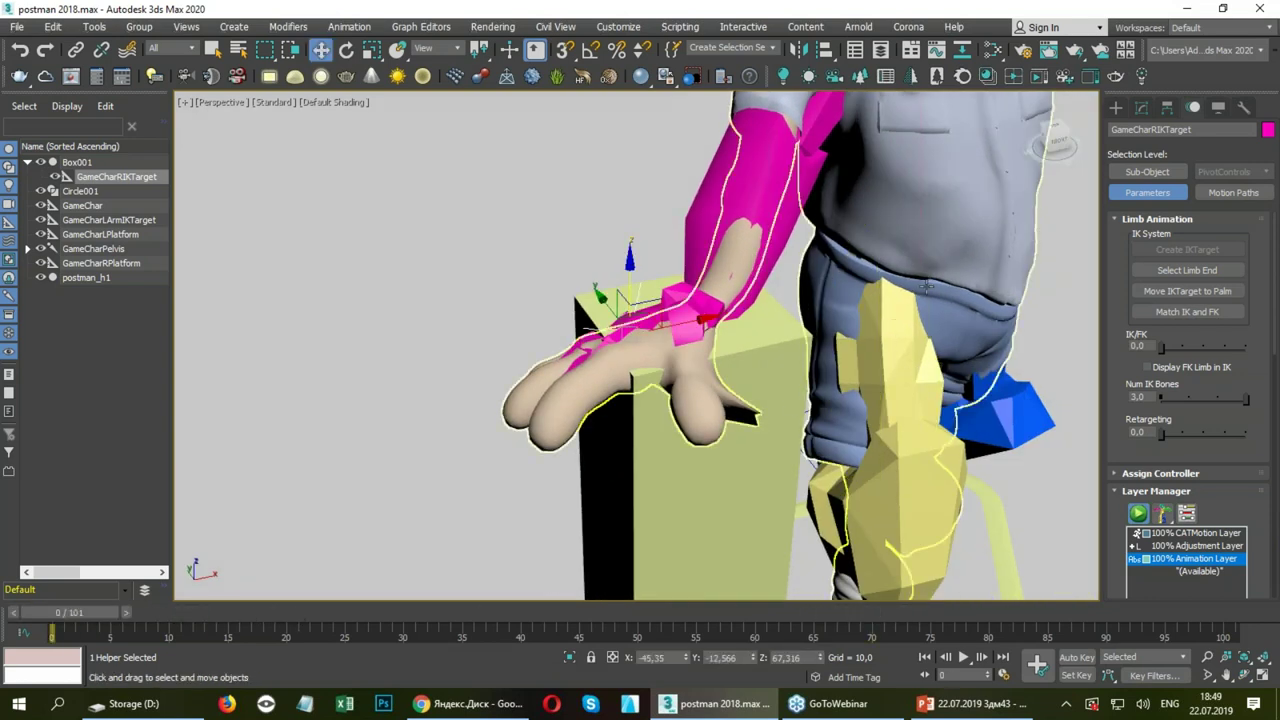
mouse_move(1037, 404)
alt+middle_down()
mouse_move(768, 335)
mouse_move(822, 320)
alt+middle_up()
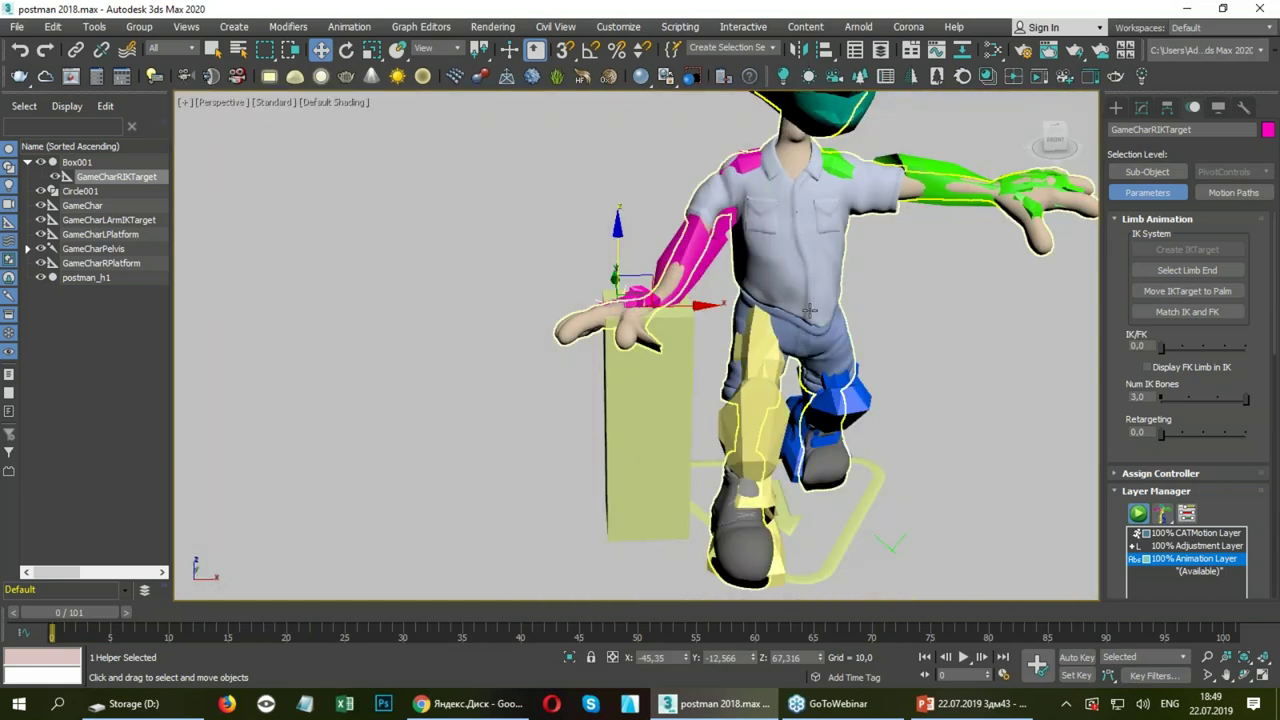
key(F3)
click(805, 304)
Select GameCharPelvis and raise it slightly.
click(801, 300)
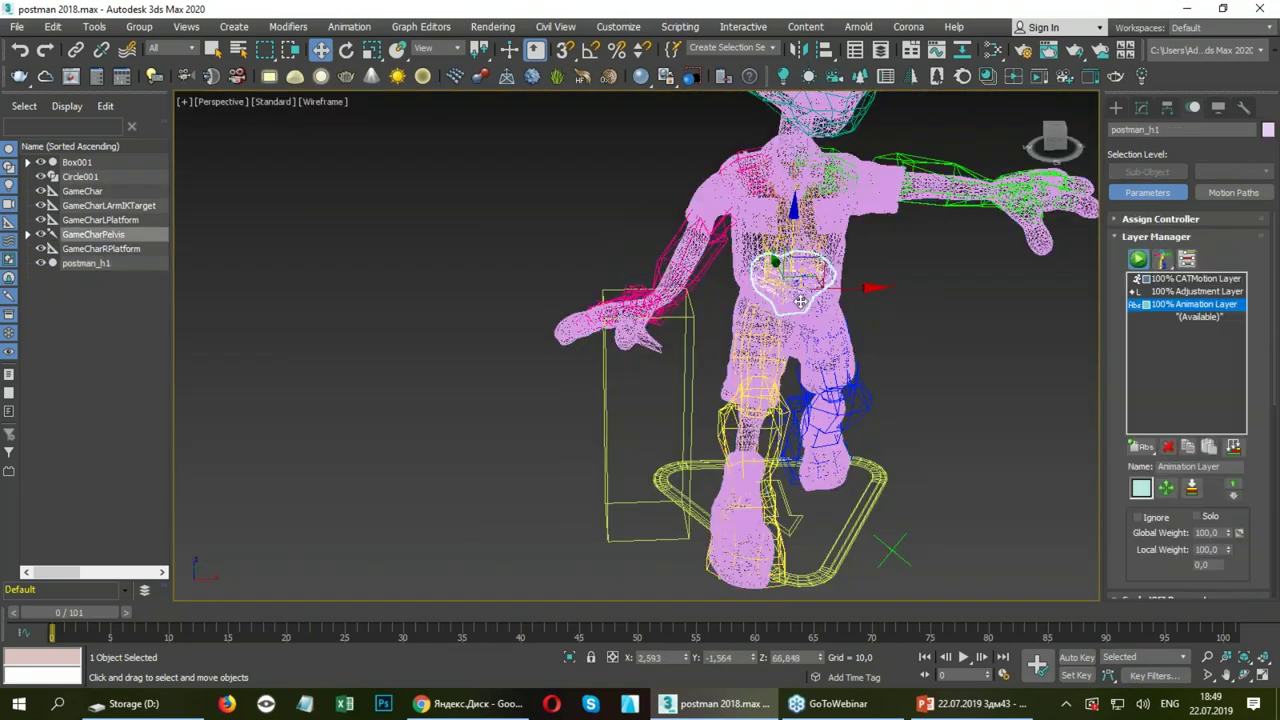
key(F3)
mouse_move(795, 240)
mouse_down()
mouse_move(793, 227)
mouse_move(741, 296)
mouse_move(566, 287)
mouse_up()
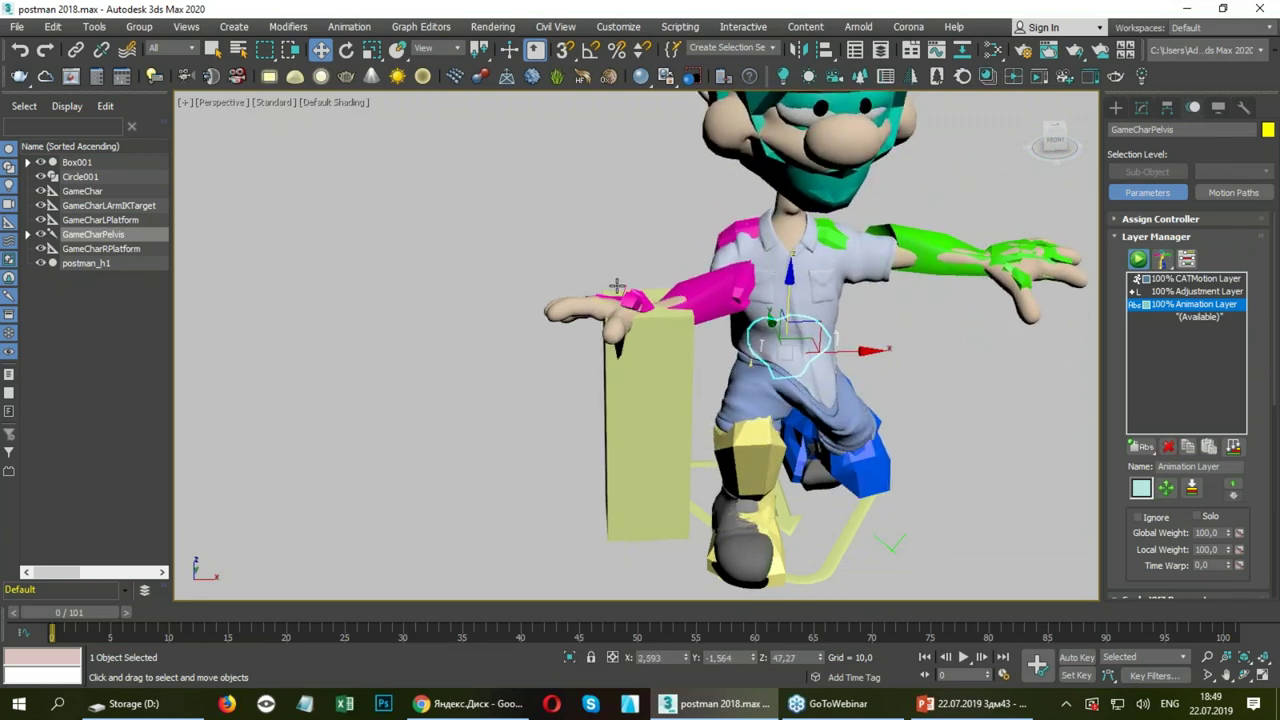
Nudge the right-hand IK target, shift Box001 slightly left, then move the hand target further right.
click(625, 290)
alt+middle_drag(630, 295, 705, 312)
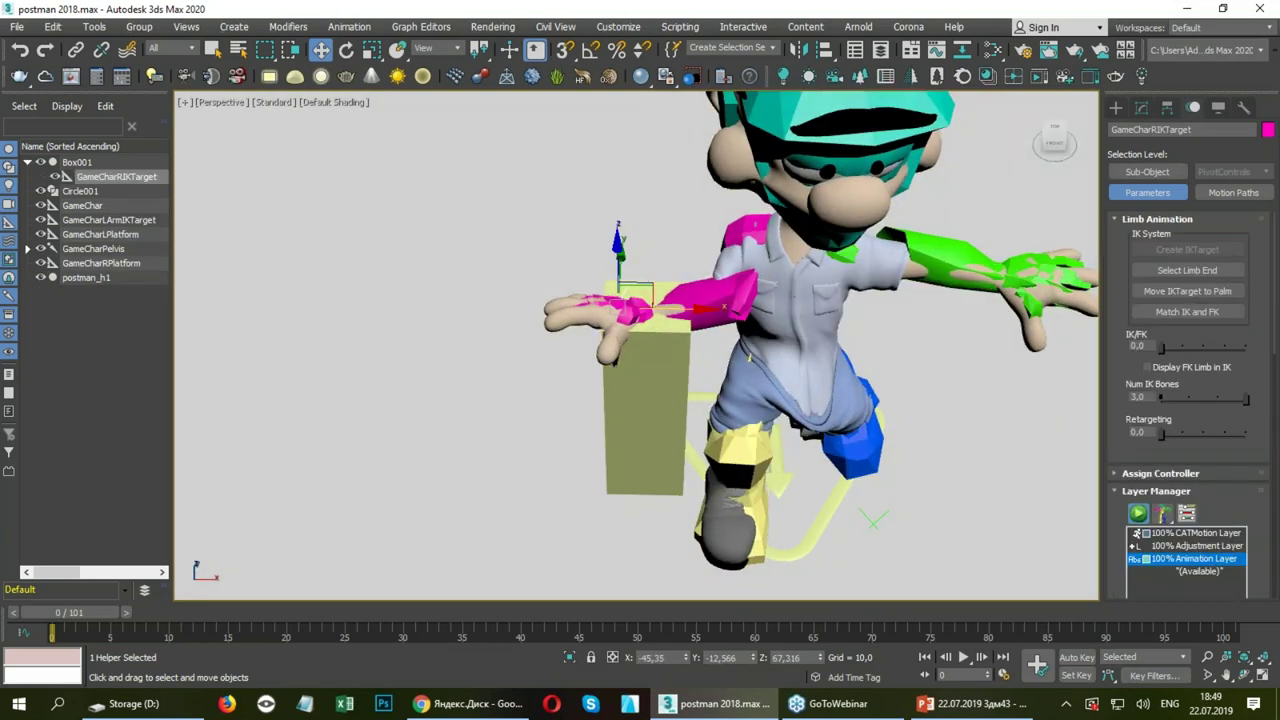
drag(705, 312, 690, 318)
click(676, 372)
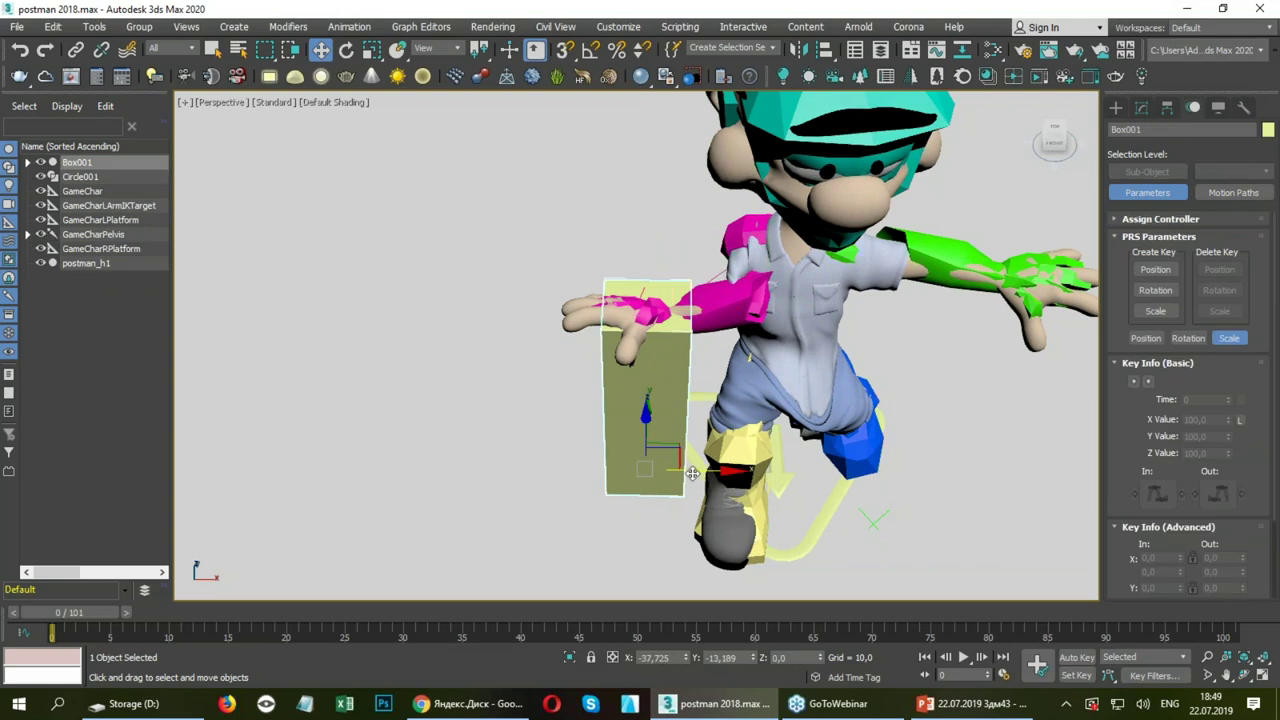
mouse_move(665, 465)
mouse_down()
mouse_move(662, 478)
mouse_move(627, 484)
mouse_up()
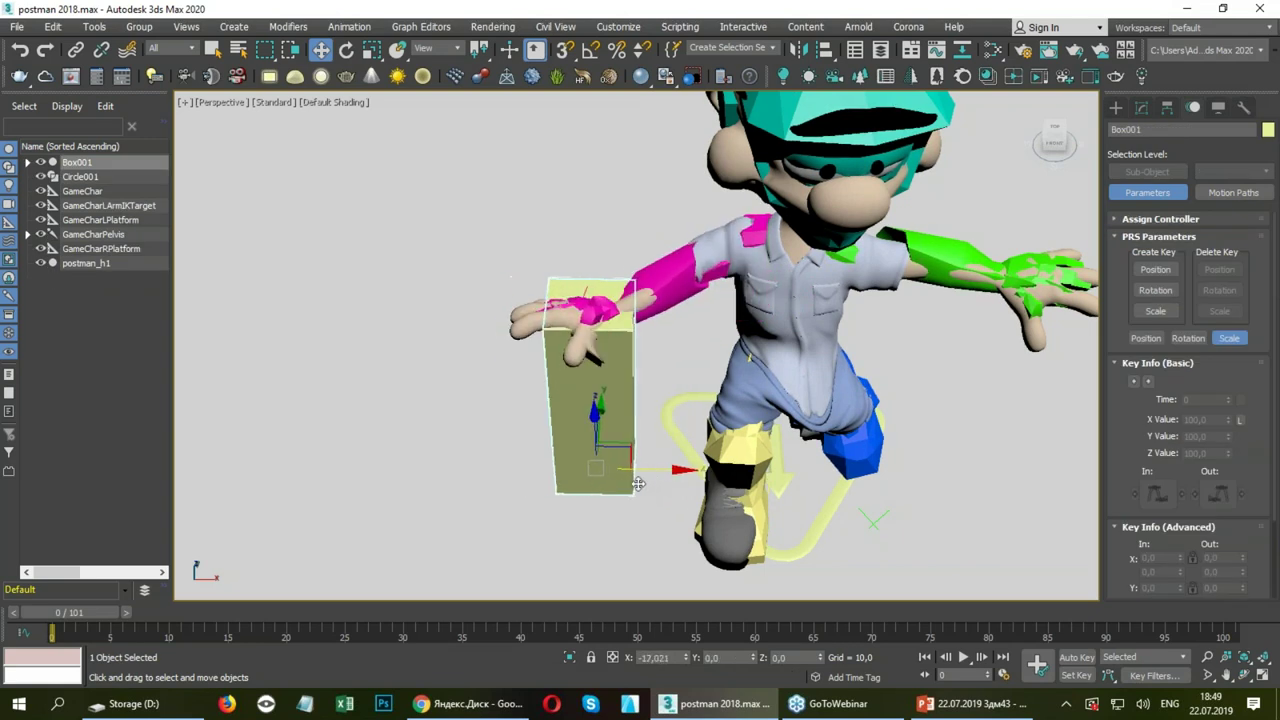
click(546, 290)
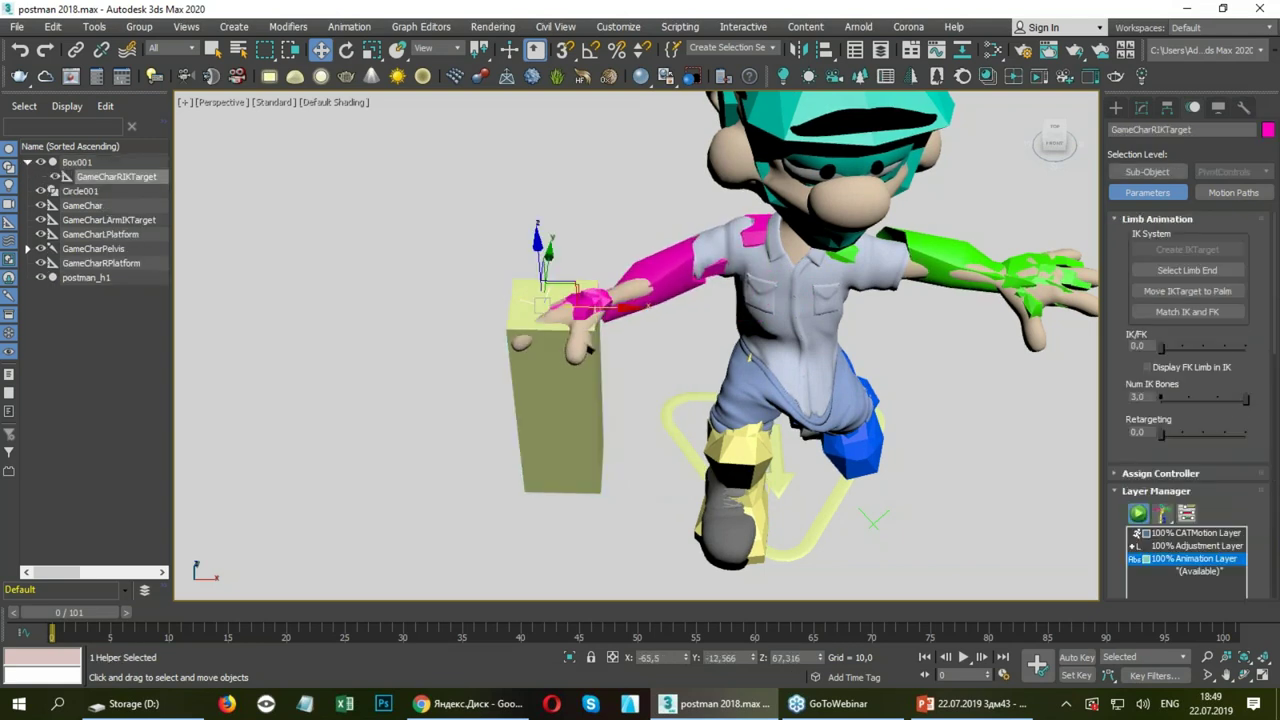
drag(546, 292, 661, 321)
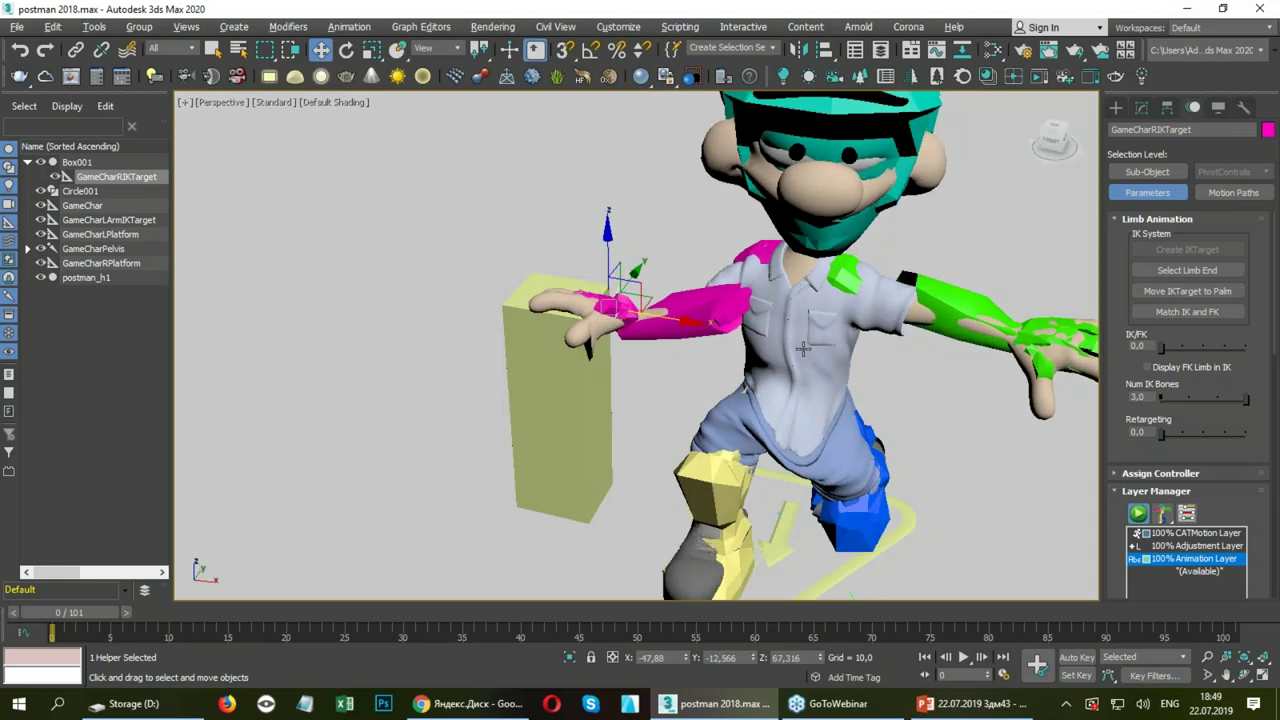
Move GameCharPelvis to shift the postman's body toward the box, then orbit to a front-side view.
alt+middle_drag(803, 373, 803, 330)
key(F3)
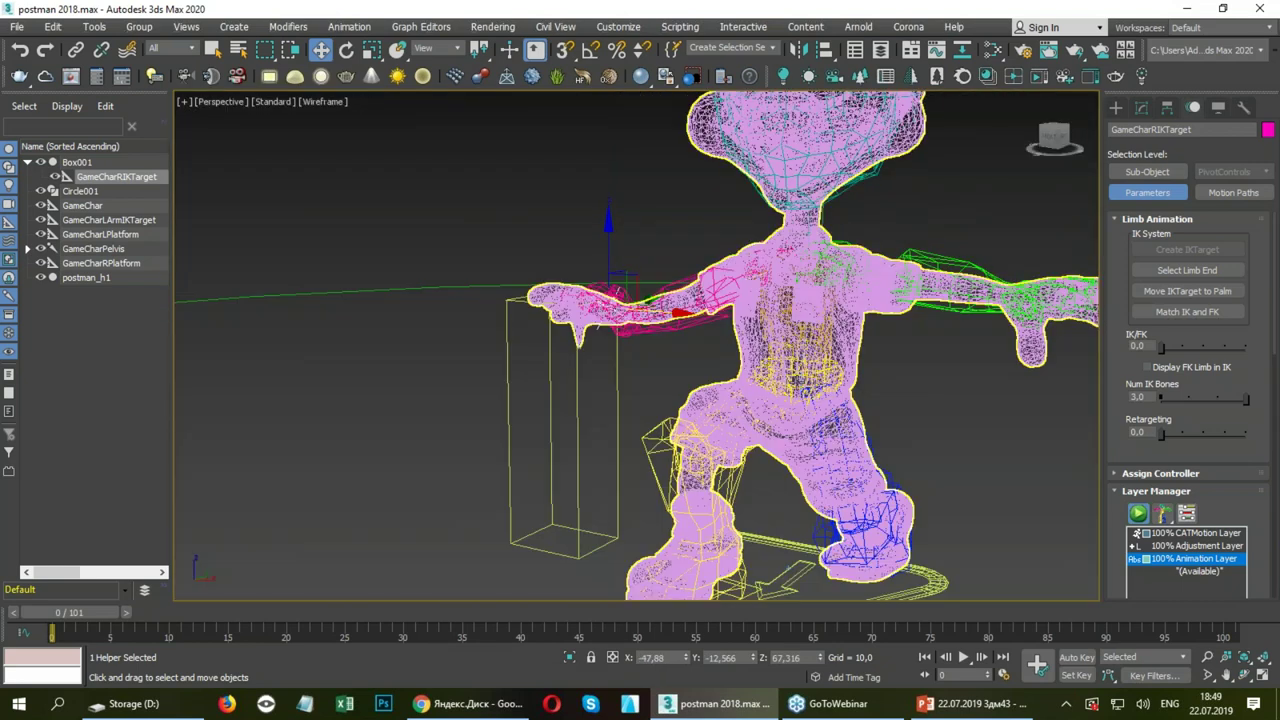
click(803, 330)
click(781, 403)
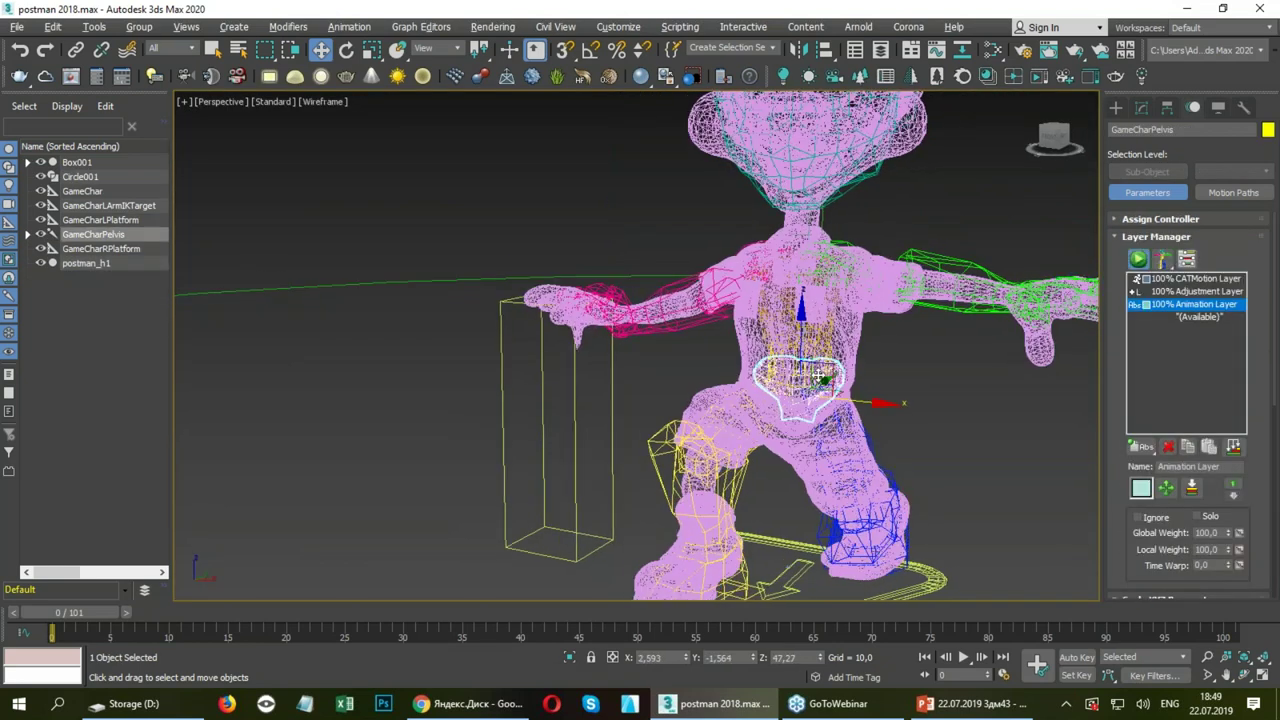
key(F3)
drag(781, 403, 841, 420)
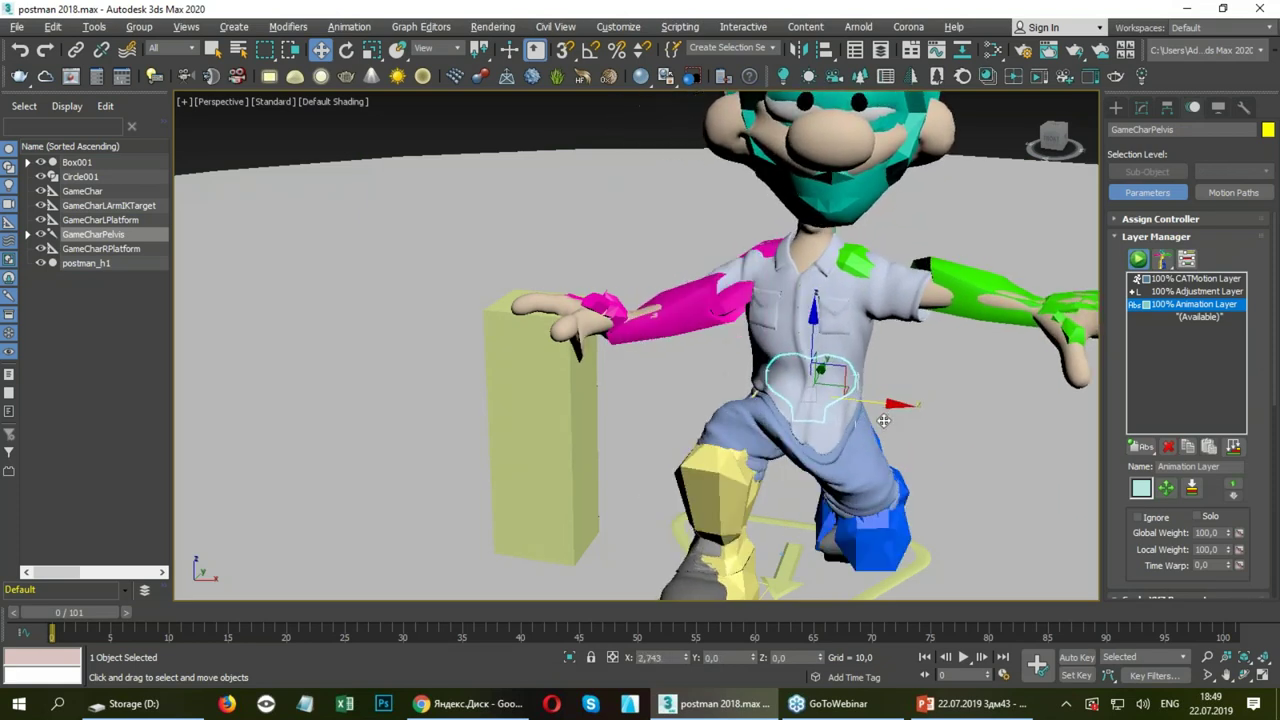
key(ctrl+z)
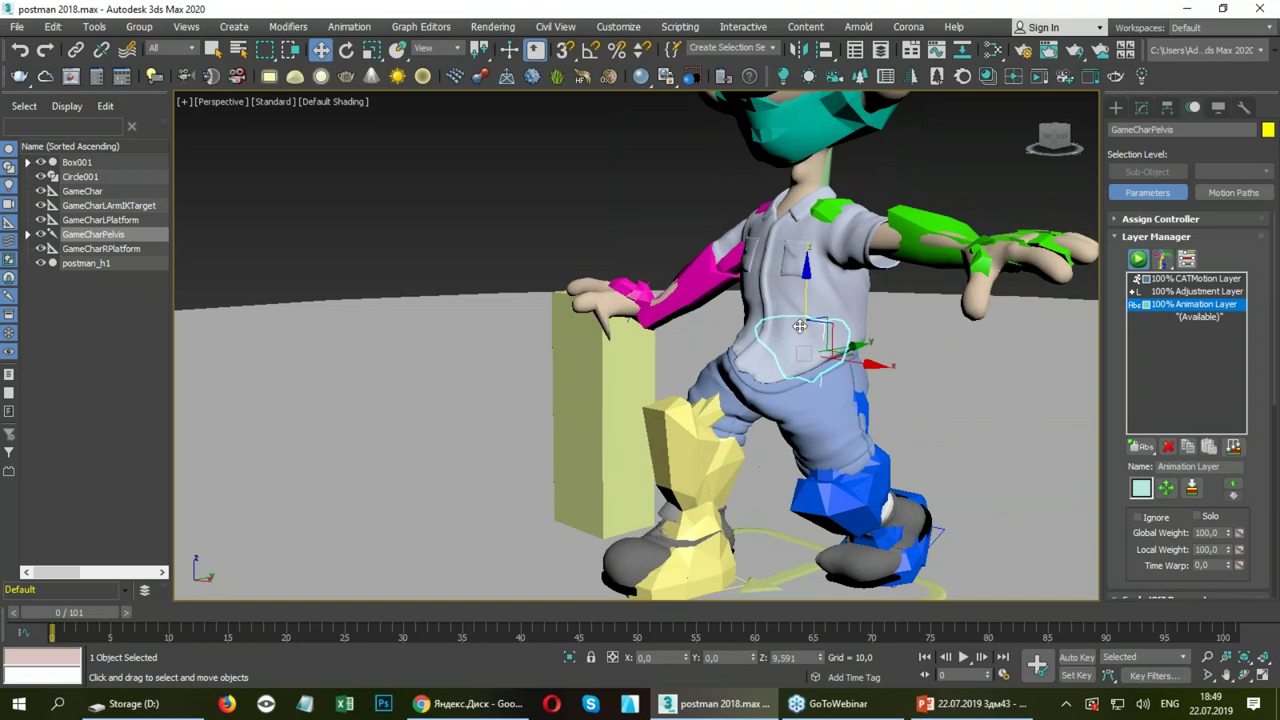
key(ctrl+y)
mouse_move(769, 358)
alt+middle_down()
mouse_move(818, 418)
mouse_move(737, 352)
mouse_move(903, 343)
alt+middle_up()
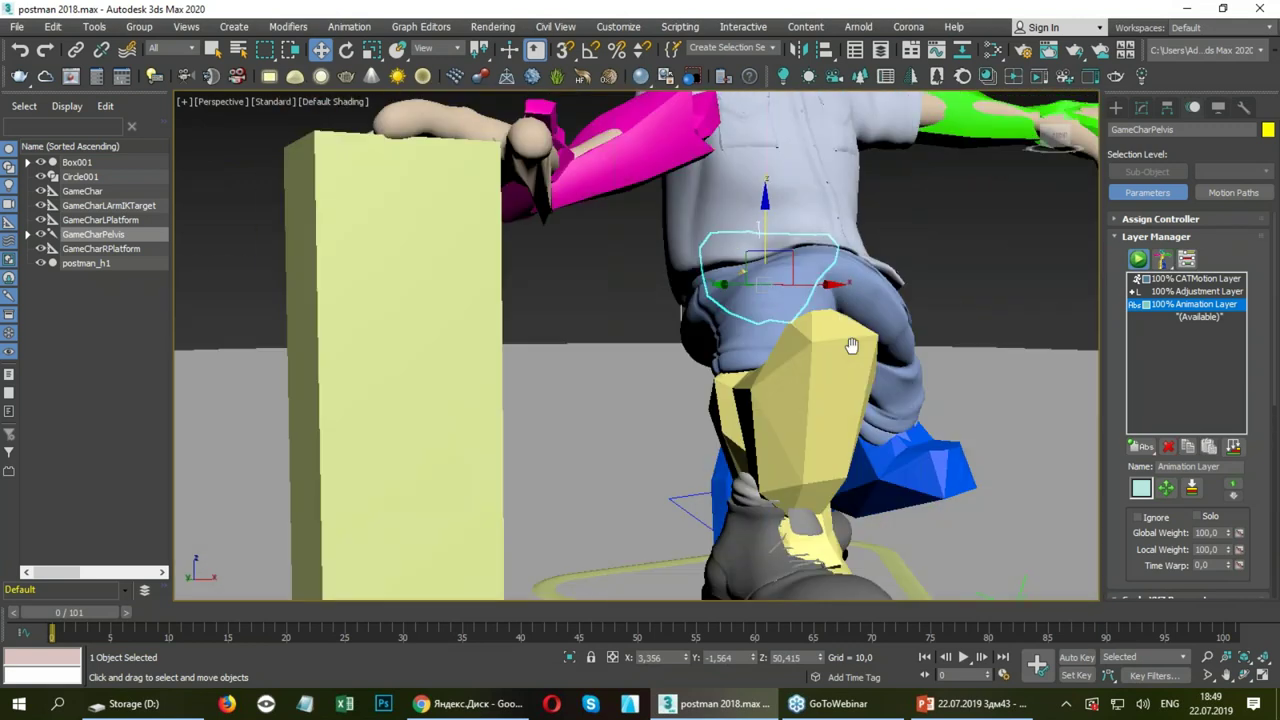
alt+middle_drag(903, 343, 734, 363)
click(760, 355)
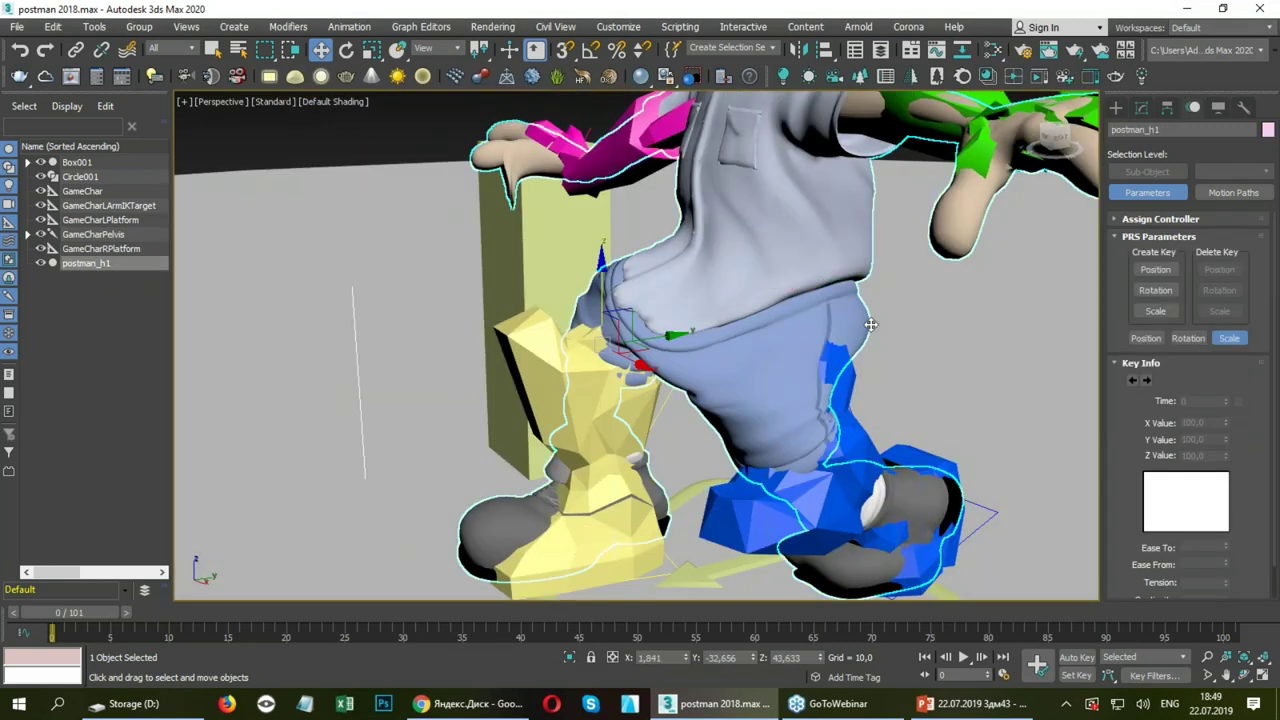
Show the postman mesh's Skin modifier in the Modify panel and scrub through the animation.
click(1141, 107)
scroll(904, 265, down, 4)
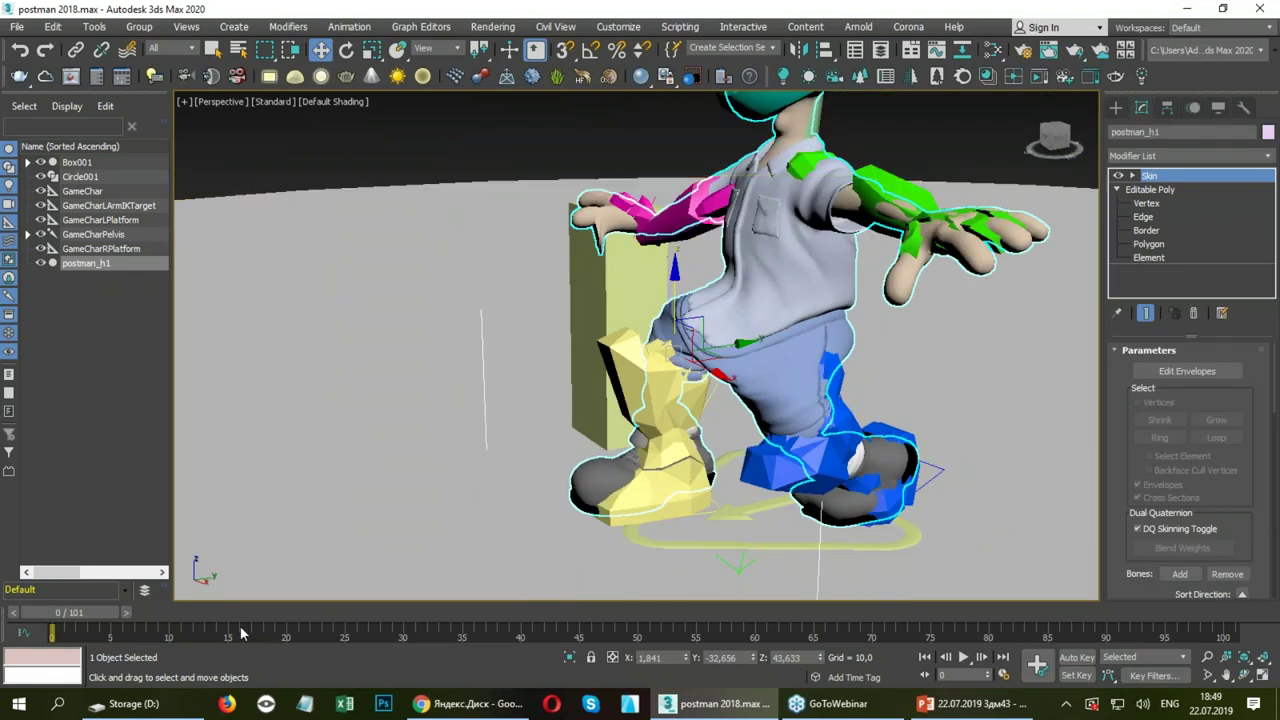
drag(159, 612, 485, 606)
key(w)
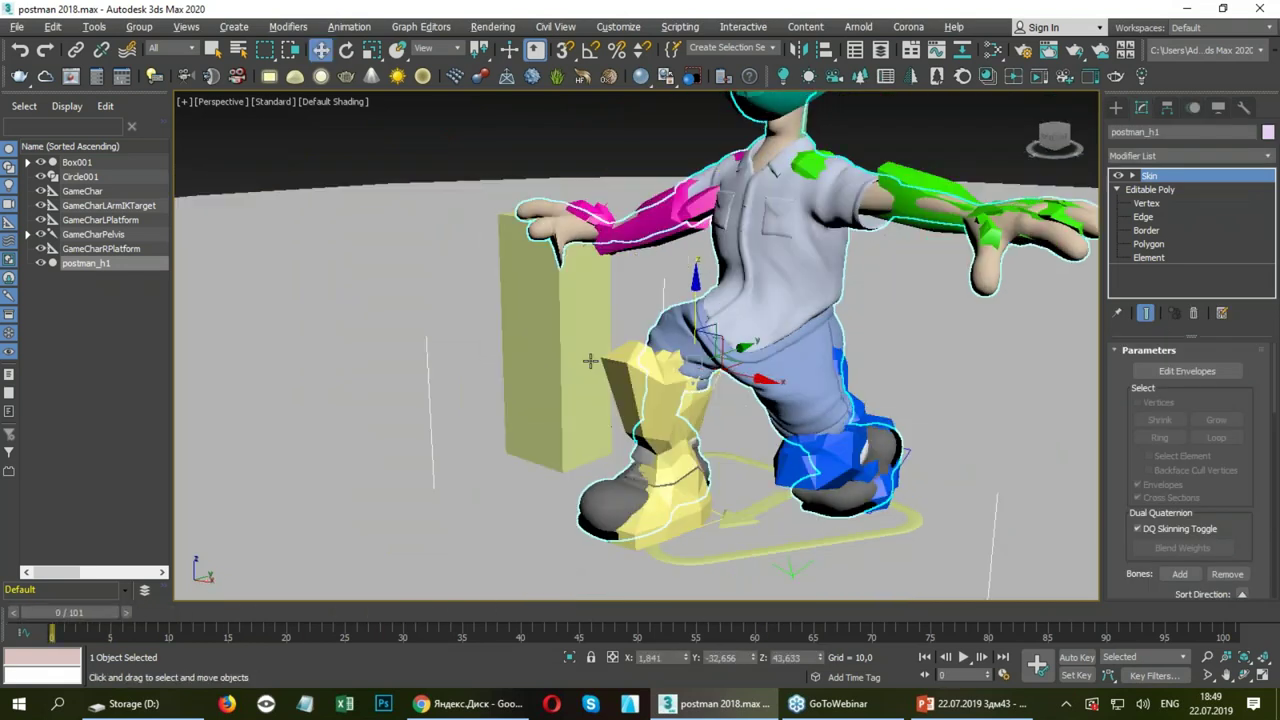
alt+middle_drag(586, 363, 628, 357)
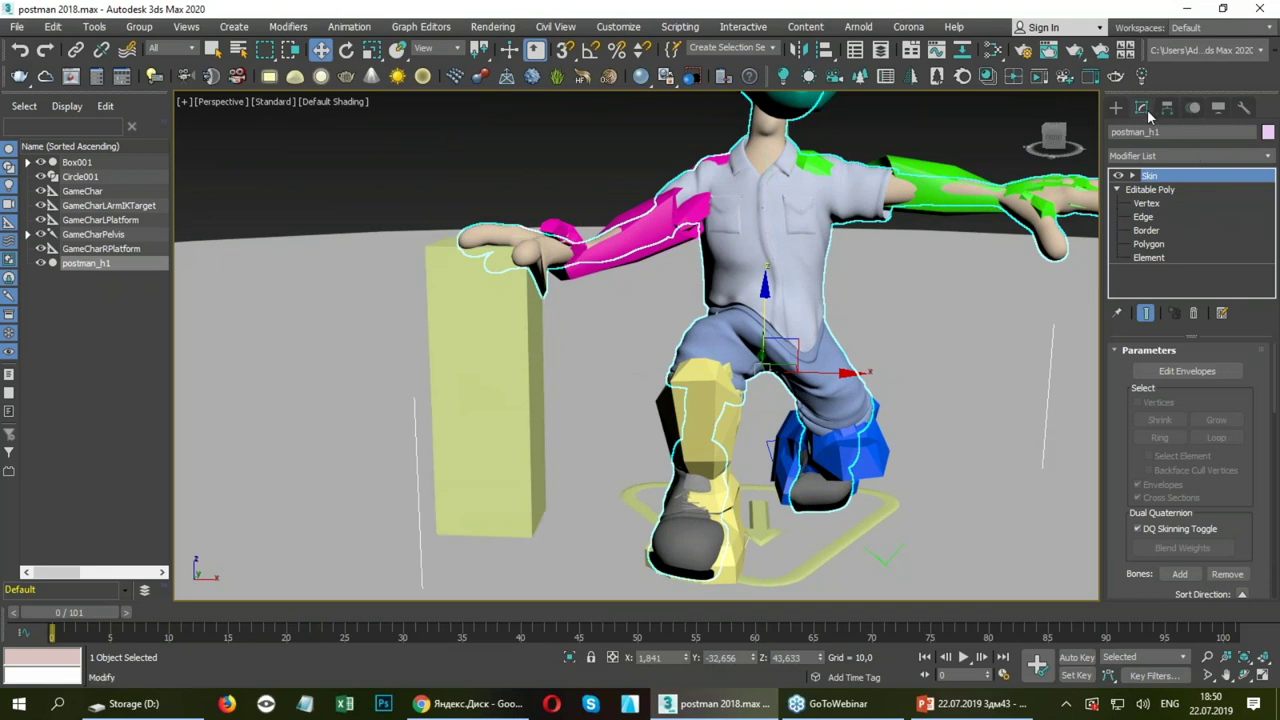
drag(1121, 626, 1127, 261)
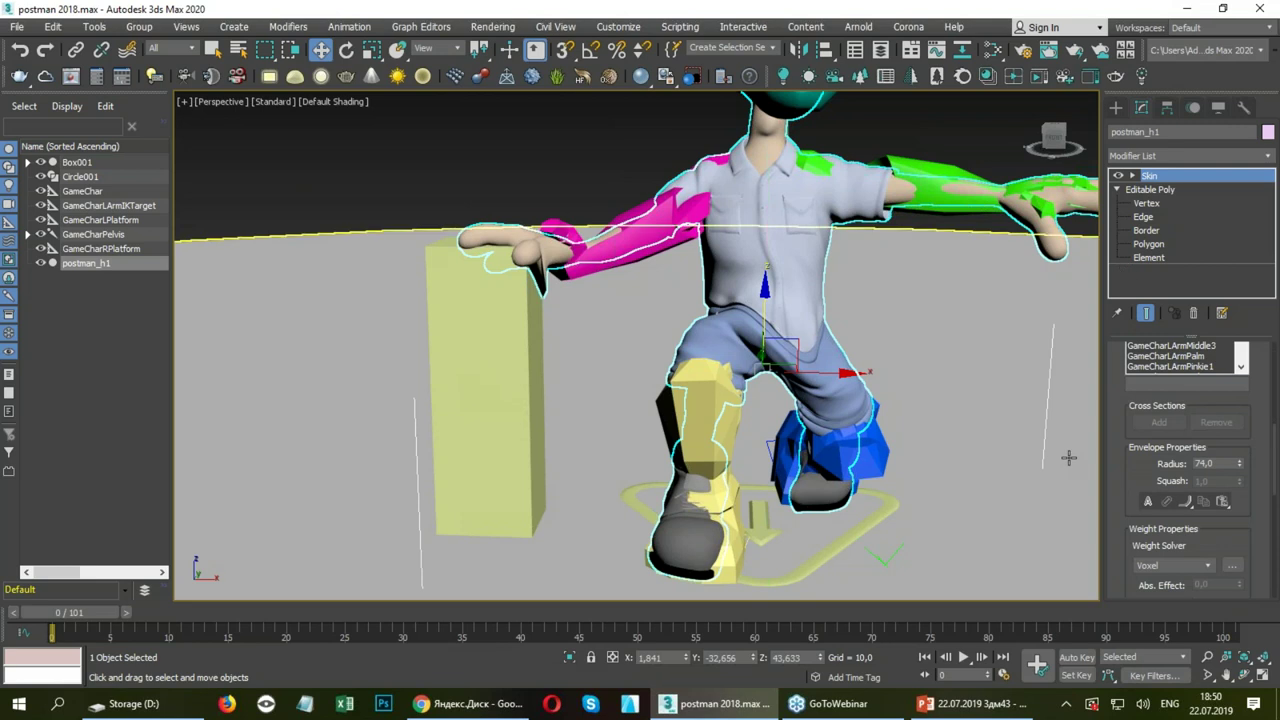
mouse_move(764, 263)
alt+middle_down()
mouse_move(946, 276)
mouse_move(743, 271)
mouse_move(597, 191)
alt+middle_up()
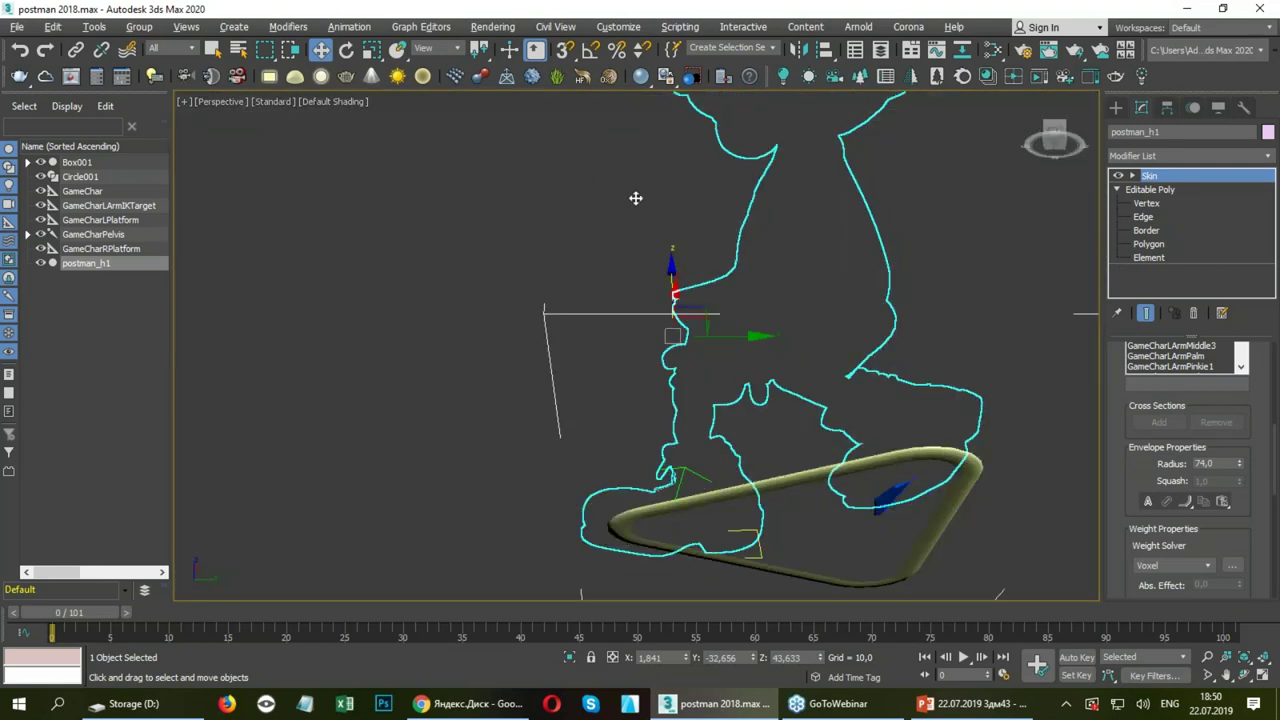
Review the Voxel weight solver options under Weight Properties, then select the spine bone in wireframe.
scroll(1139, 484, down, 2)
scroll(1158, 462, down, 1)
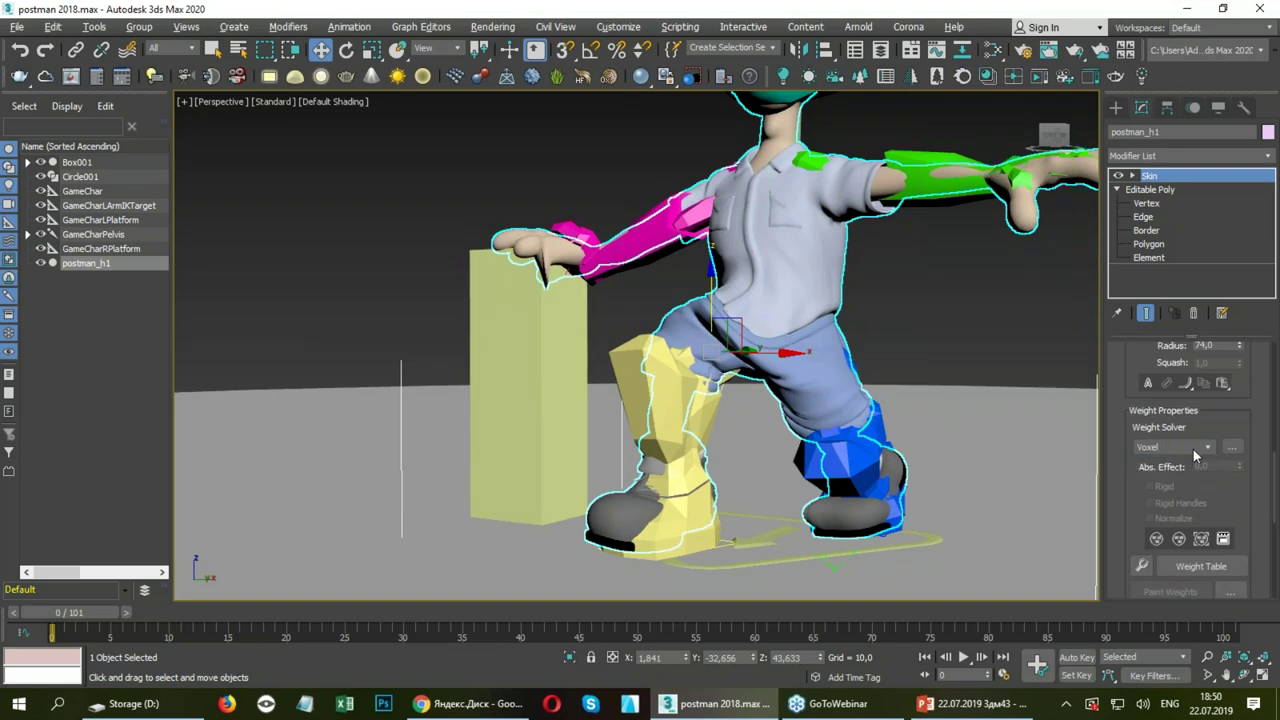
click(1232, 448)
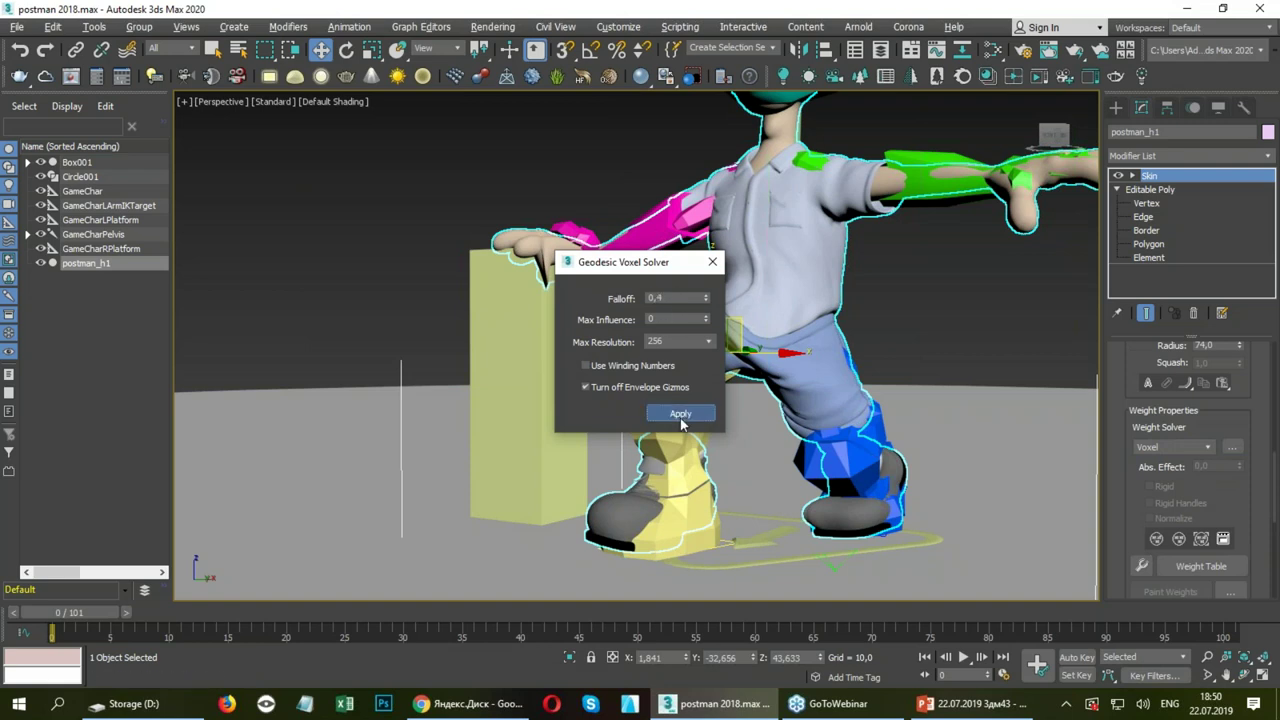
click(712, 263)
key(F3)
key(F3)
key(F3)
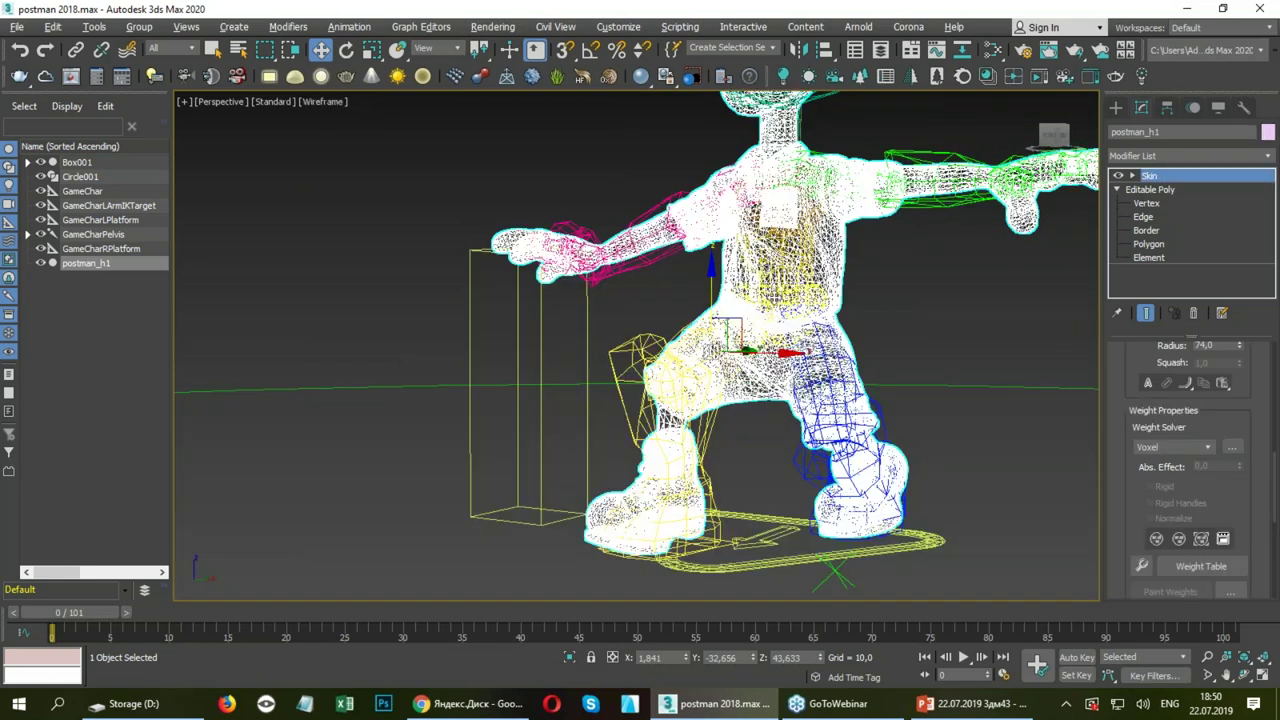
click(785, 286)
key(F3)
key(F3)
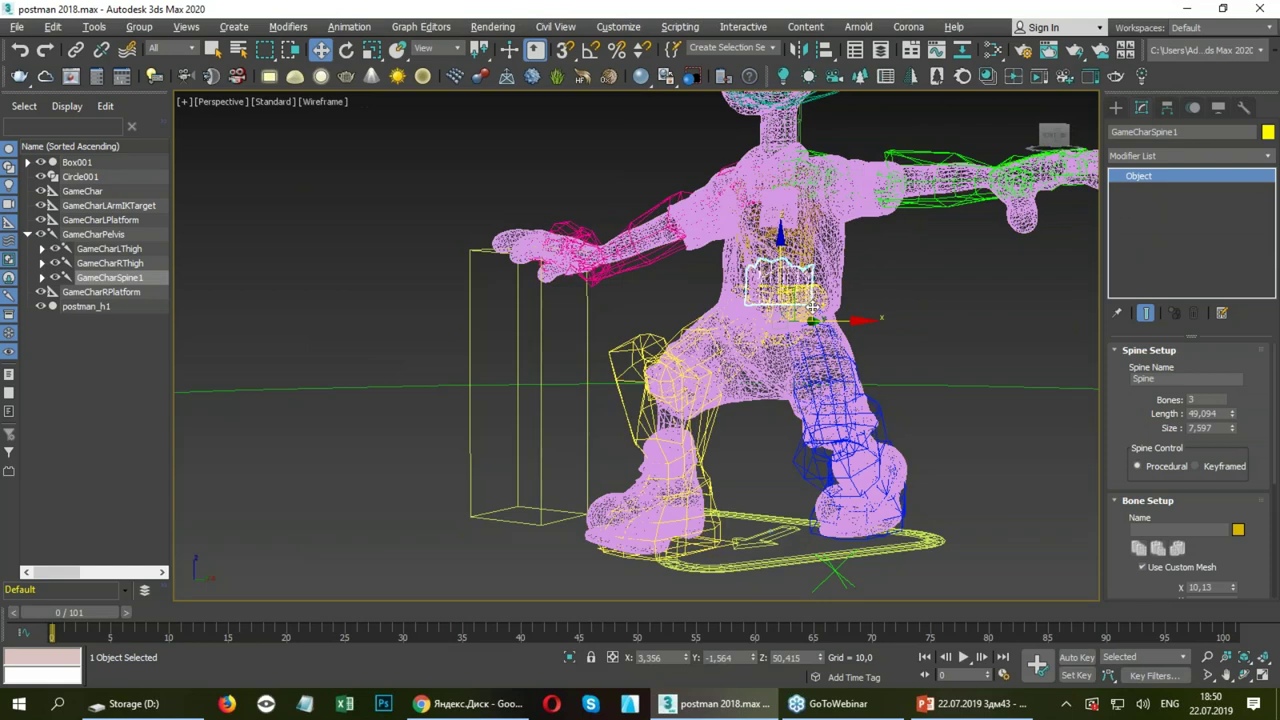
Raise and lower GameCharPelvis along Z to straighten the legs, settling on a final height.
click(813, 307)
click(813, 307)
key(F3)
drag(778, 286, 774, 176)
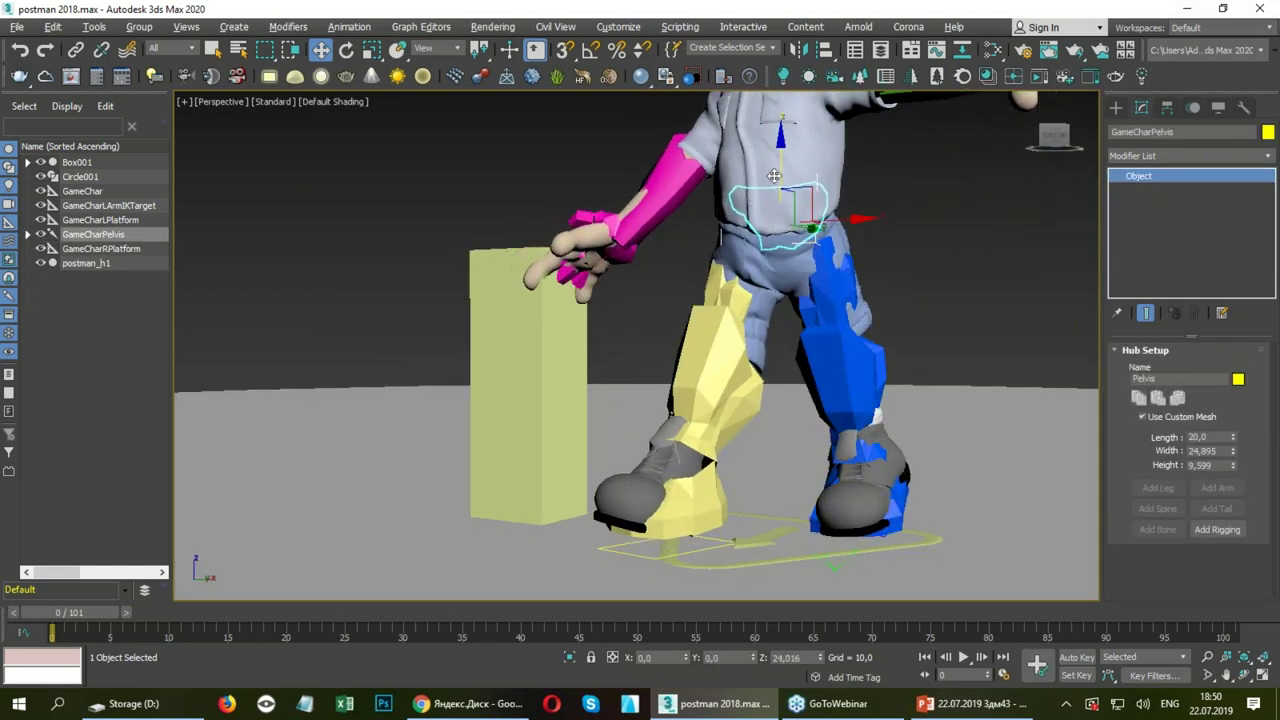
drag(774, 176, 744, 262)
alt+middle_drag(744, 262, 849, 263)
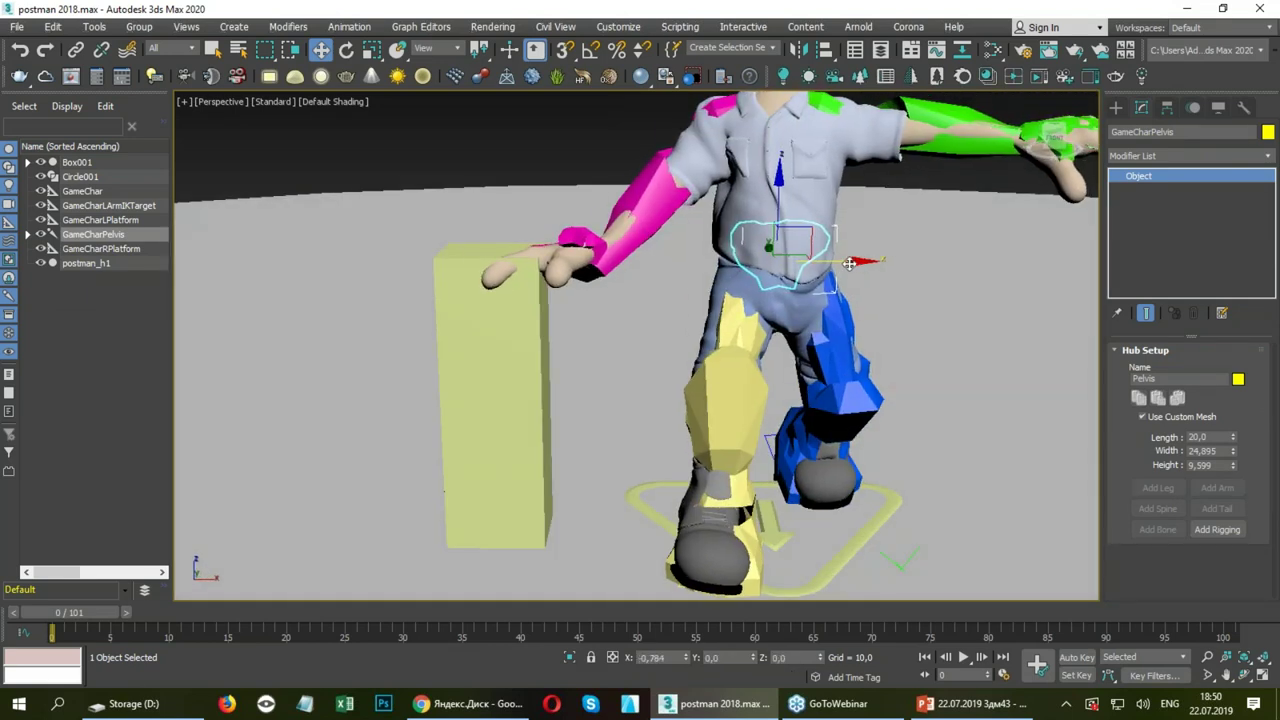
drag(849, 263, 757, 208)
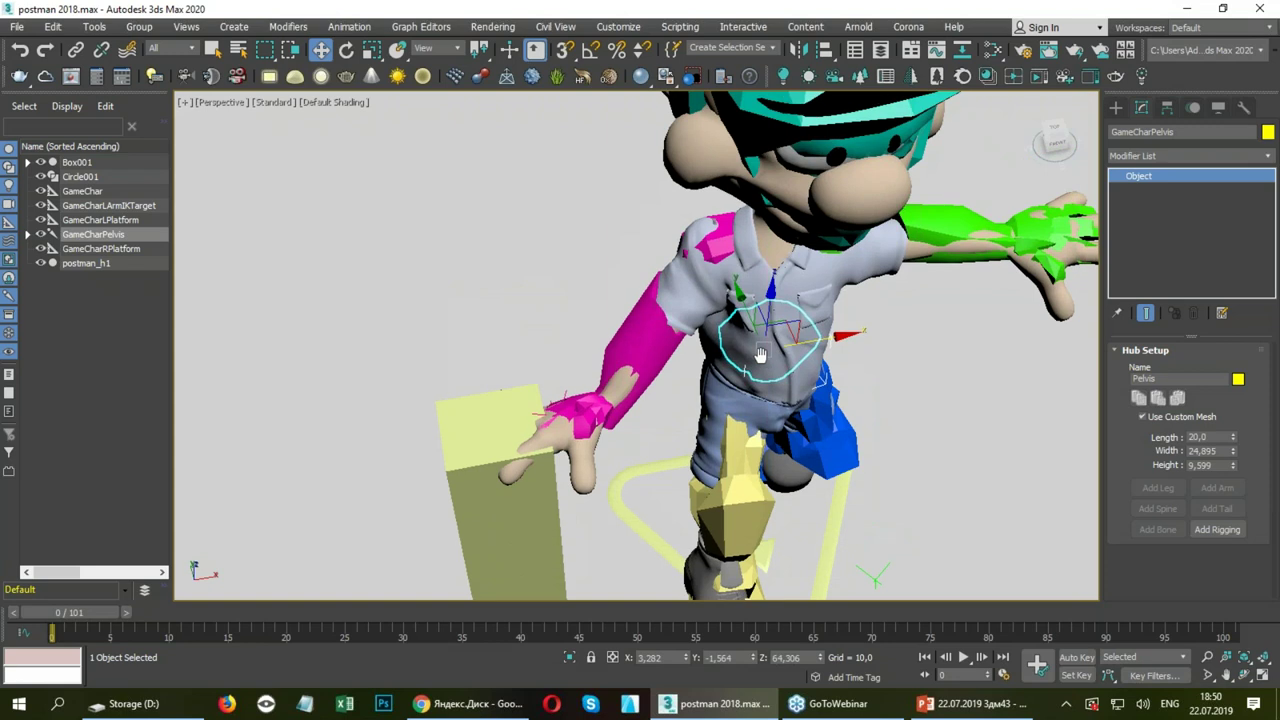
alt+middle_drag(757, 208, 723, 222)
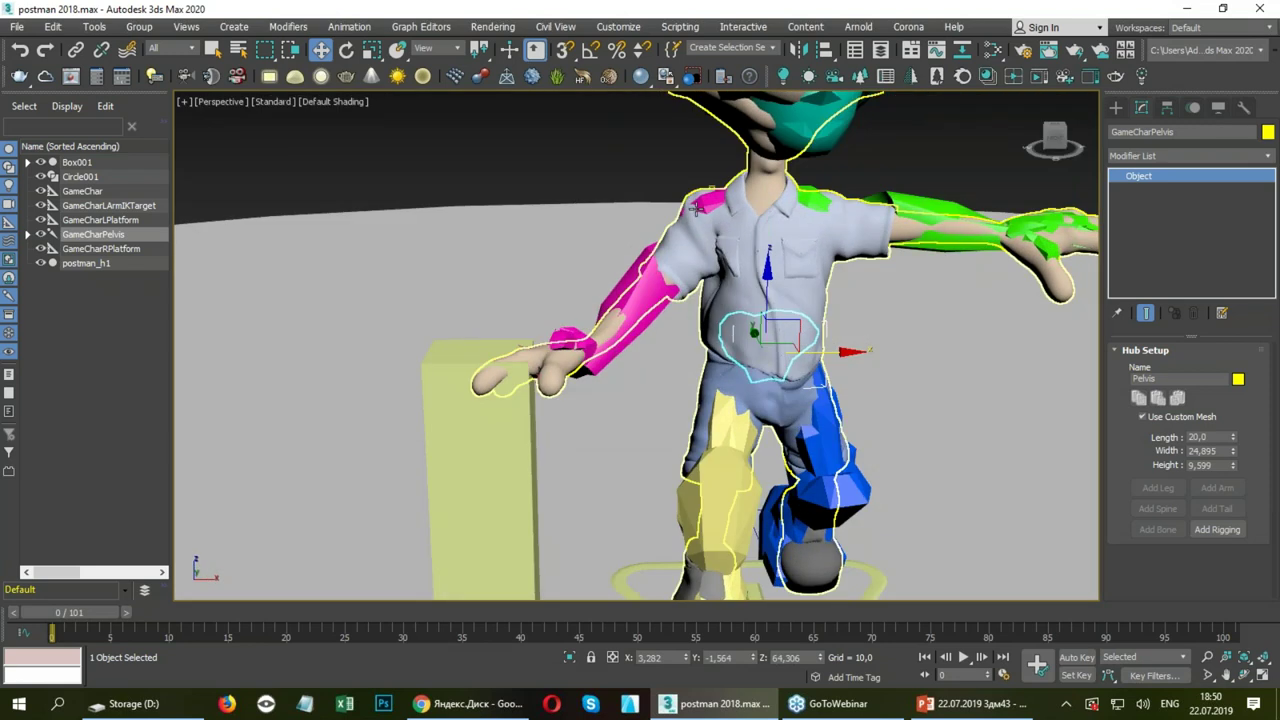
Select GameCharLShouderPad and orbit around the character to inspect it from behind.
click(699, 205)
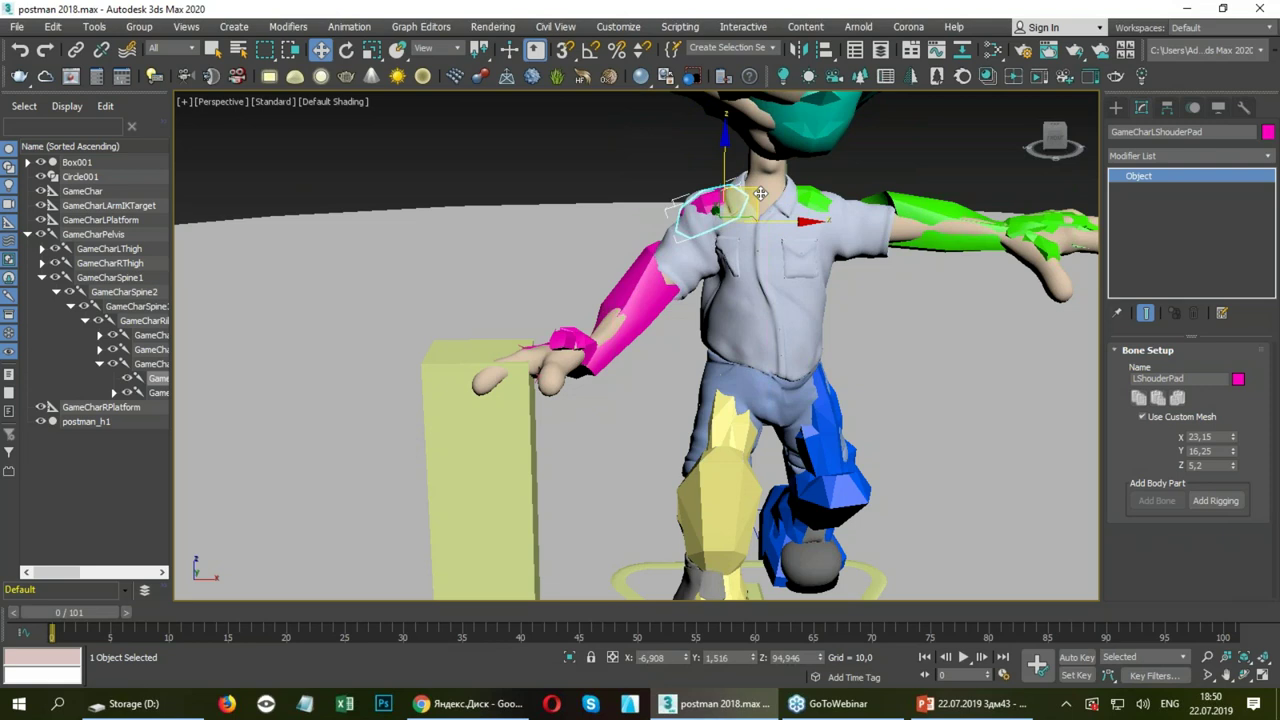
alt+middle_drag(750, 201, 666, 235)
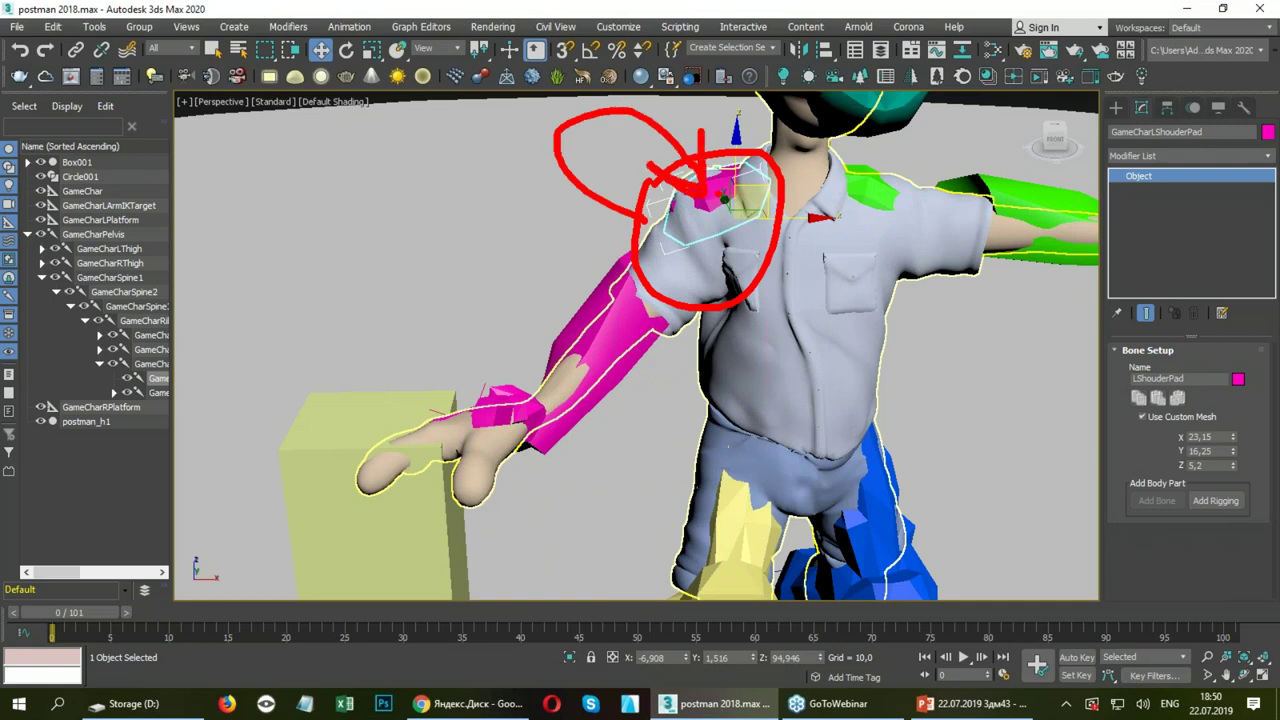
mouse_move(700, 290)
alt+middle_down()
mouse_move(450, 293)
mouse_move(954, 297)
mouse_move(771, 302)
alt+middle_up()
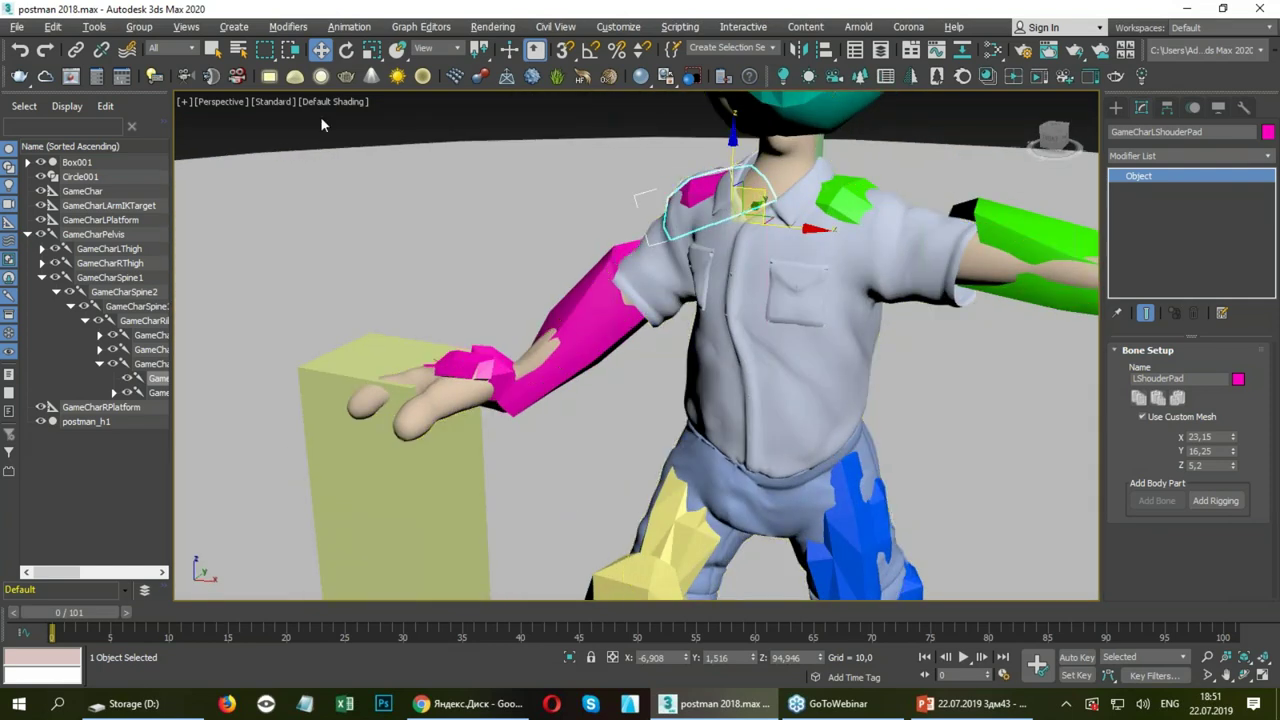
click(20, 27)
Open cloth animation complete.max from the Cloth animation folder after answering the save prompt.
click(40, 54)
click(630, 376)
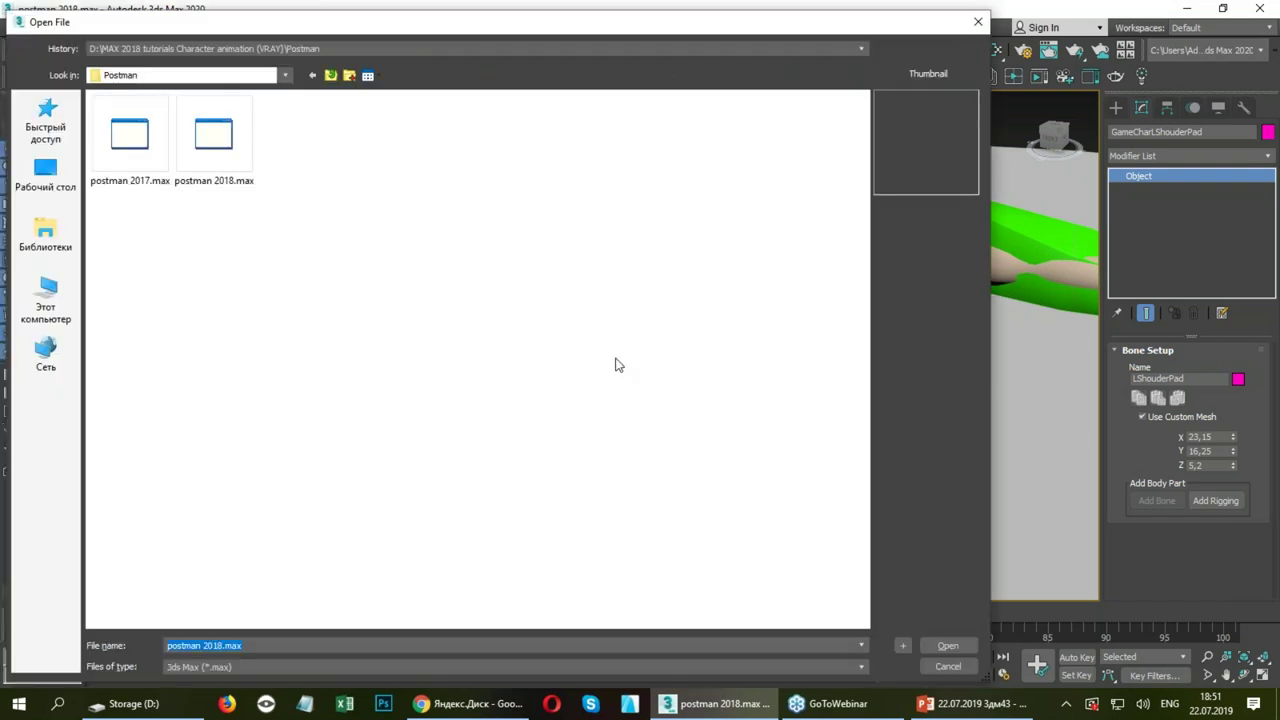
click(330, 77)
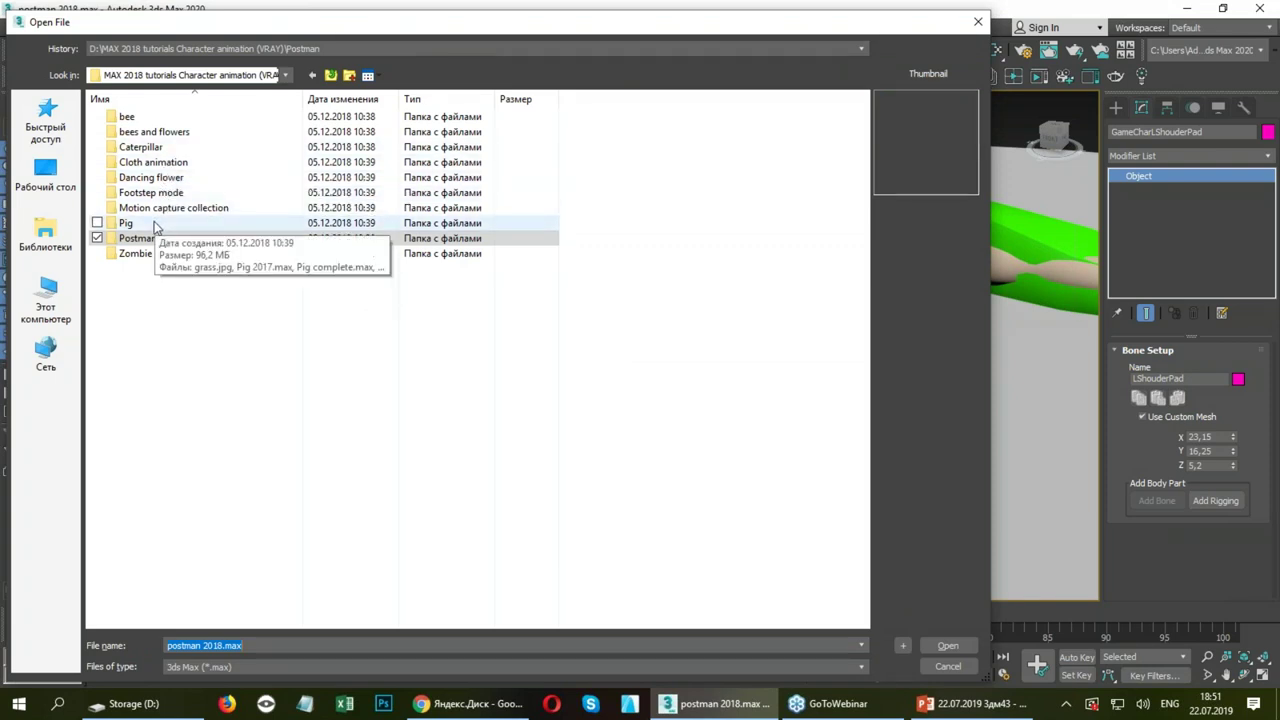
double_click(152, 162)
double_click(188, 150)
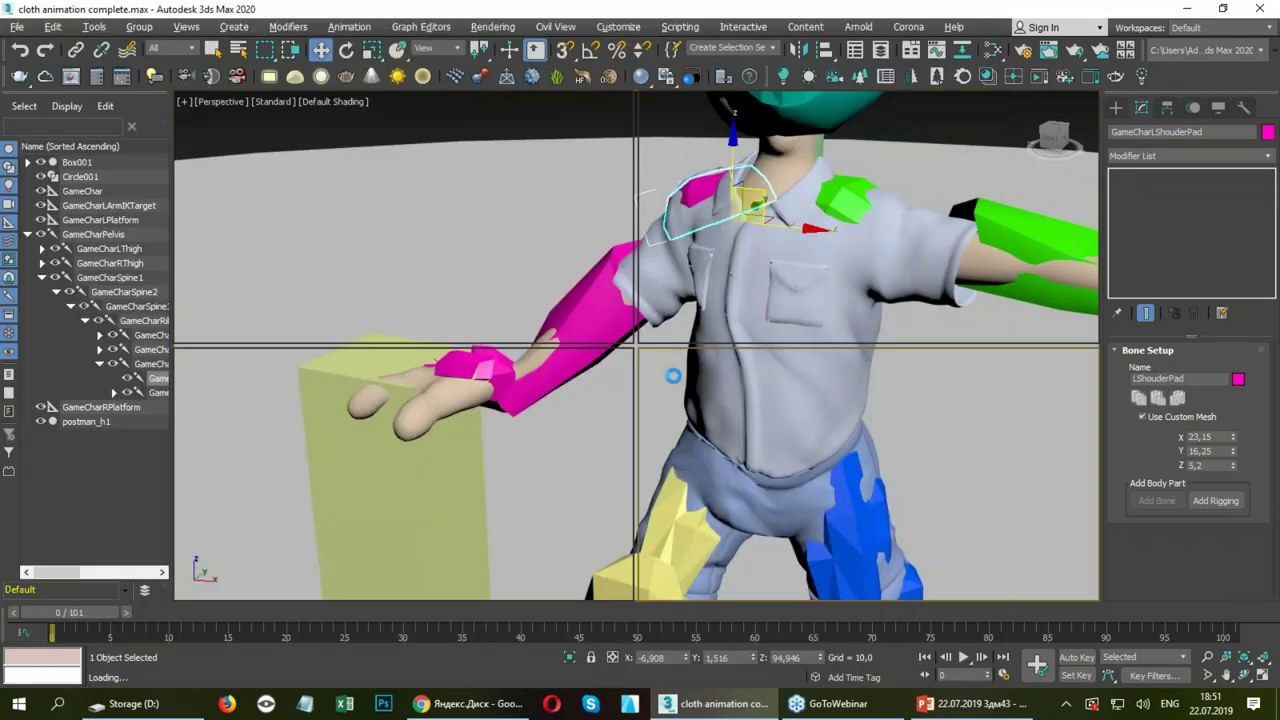
Dismiss the obsolete-file warning and scrub and play the cloth animation, frames 238–457, watching the coat swing.
key(Return)
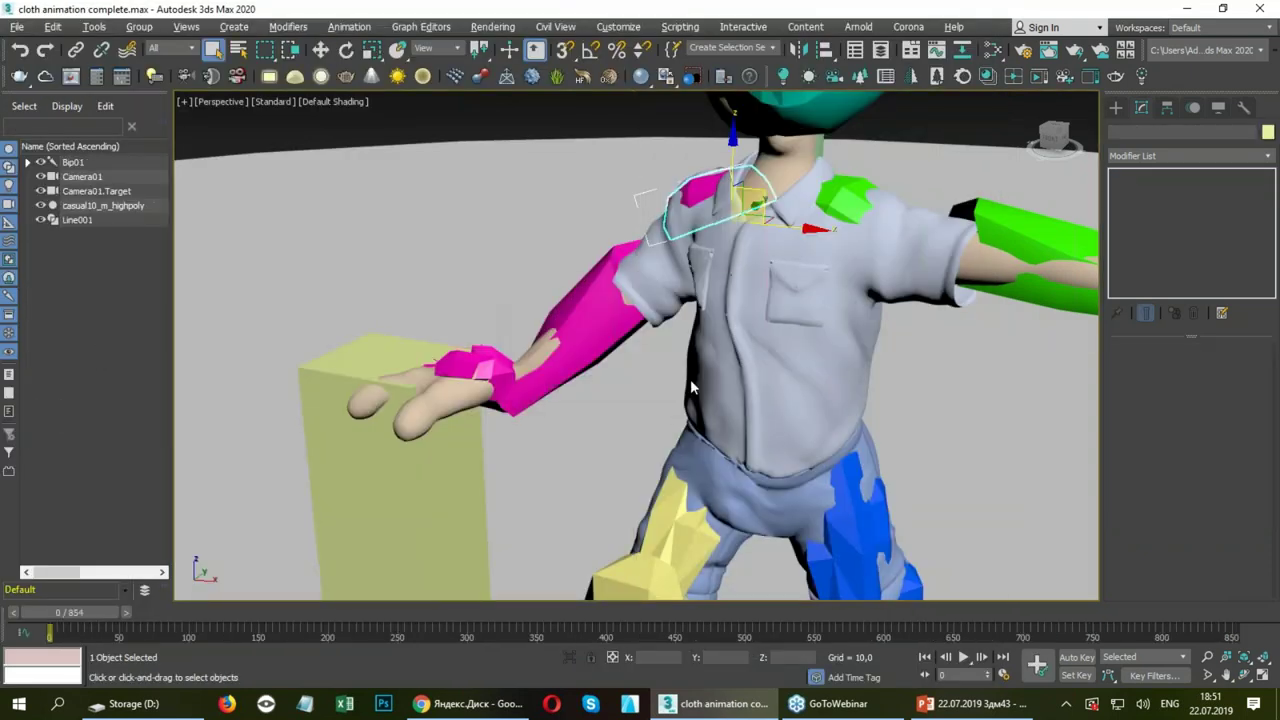
mouse_move(608, 605)
alt+middle_down()
mouse_move(486, 505)
mouse_move(891, 506)
mouse_move(741, 513)
alt+middle_up()
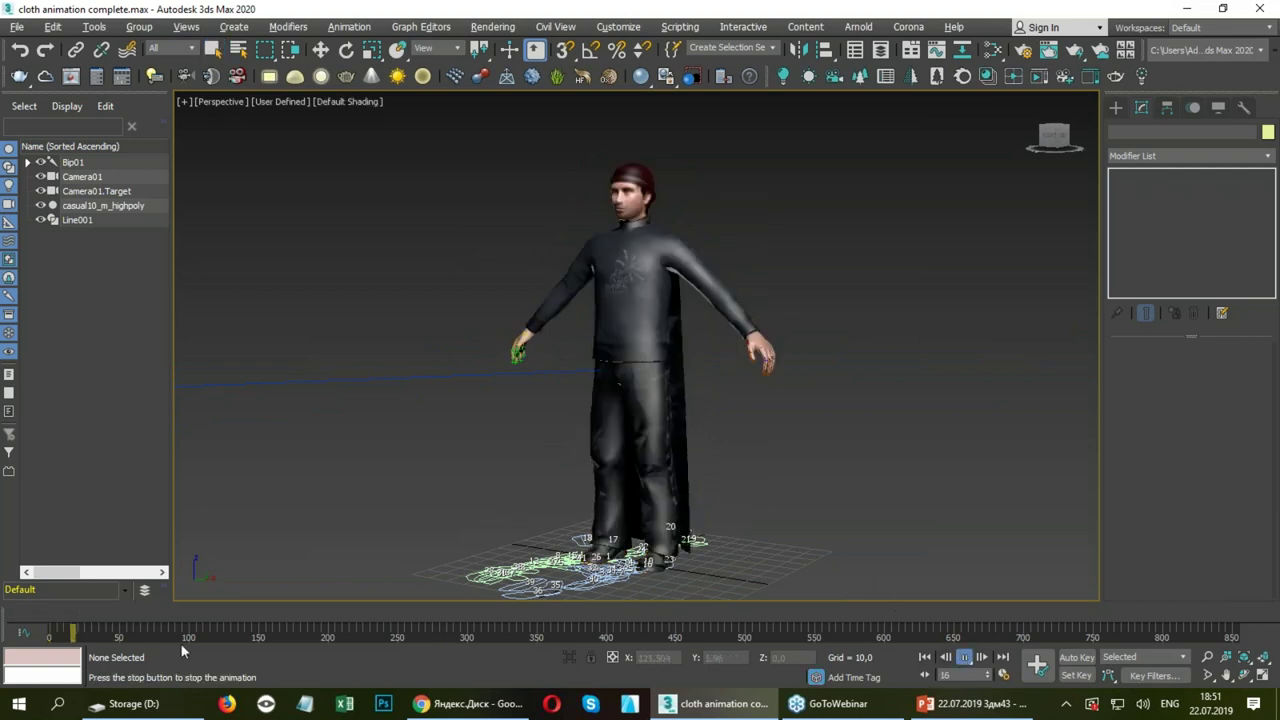
drag(141, 611, 440, 613)
mouse_move(640, 486)
alt+middle_down()
mouse_move(444, 480)
mouse_move(500, 486)
alt+middle_up()
mouse_move(407, 617)
mouse_down()
mouse_move(630, 605)
mouse_move(793, 565)
mouse_move(1188, 557)
mouse_move(775, 564)
mouse_up()
drag(502, 578, 501, 578)
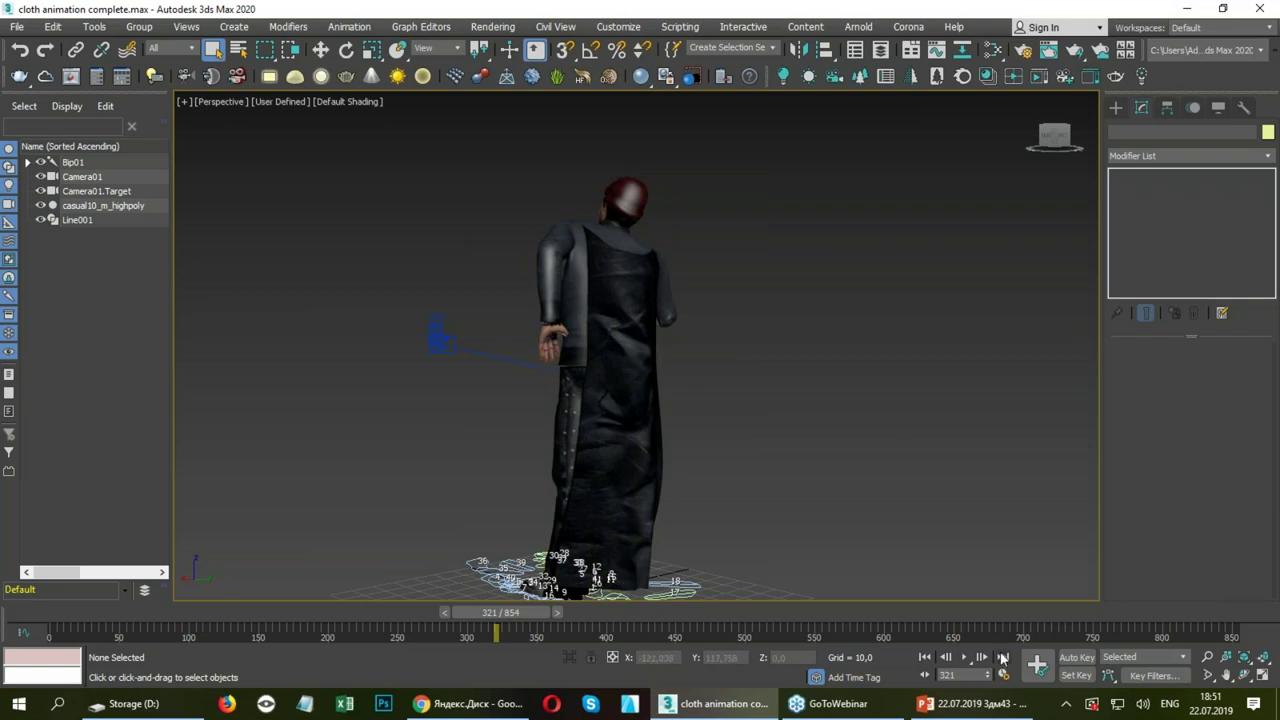
click(963, 657)
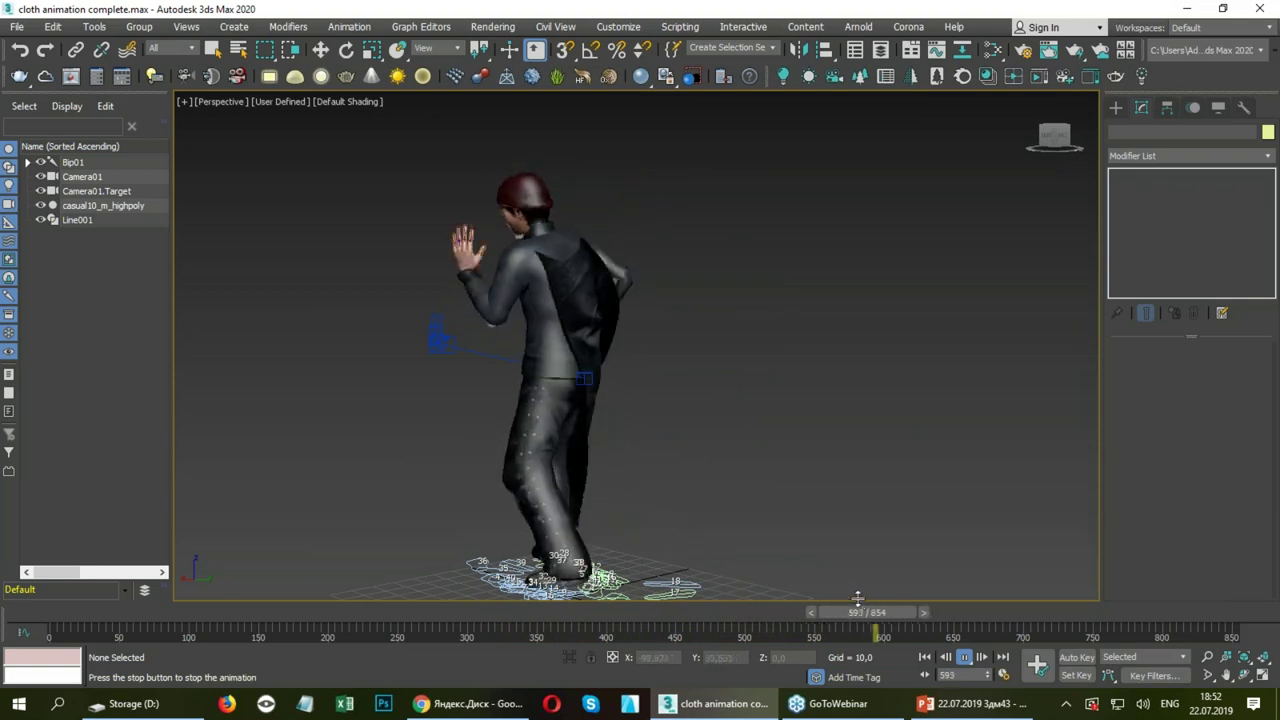
mouse_move(902, 621)
mouse_down()
mouse_move(217, 632)
mouse_move(1040, 630)
mouse_up()
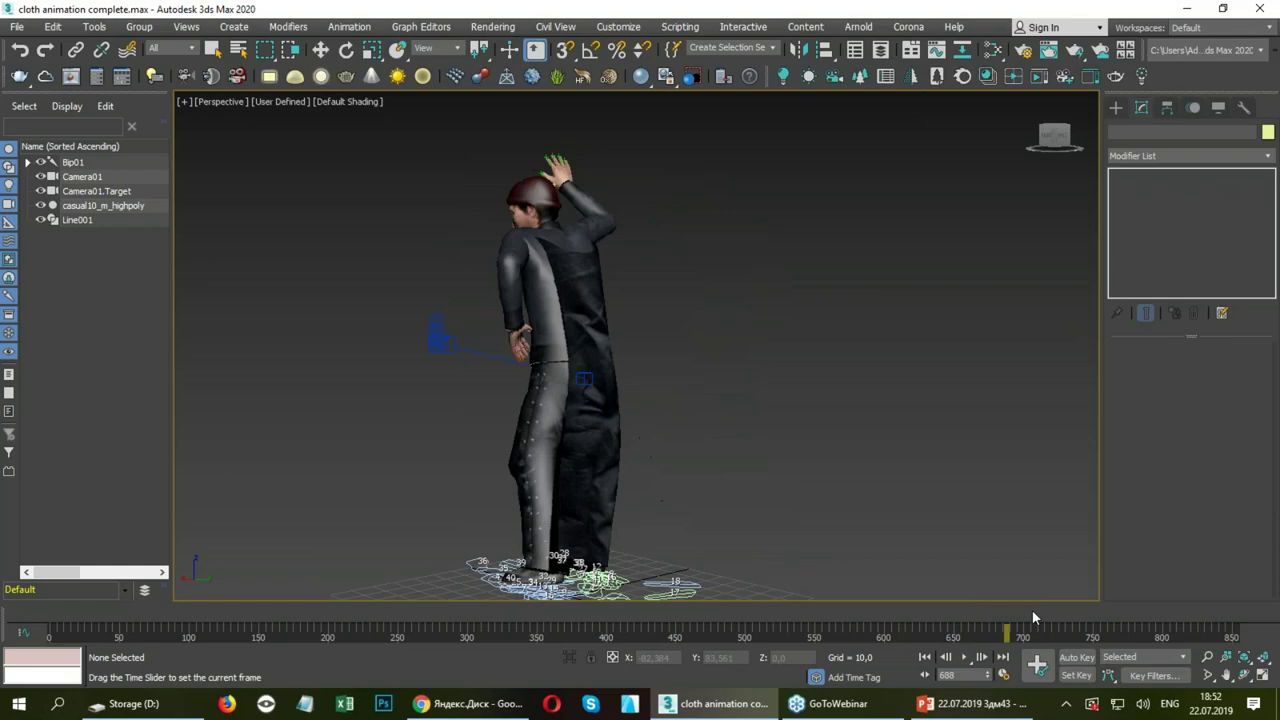
Switch to PowerPoint and scroll the slide thumbnails back to slide 4.
click(975, 705)
scroll(806, 501, up, 3)
scroll(806, 501, up, 4)
scroll(806, 501, up, 1)
scroll(806, 501, down, 1)
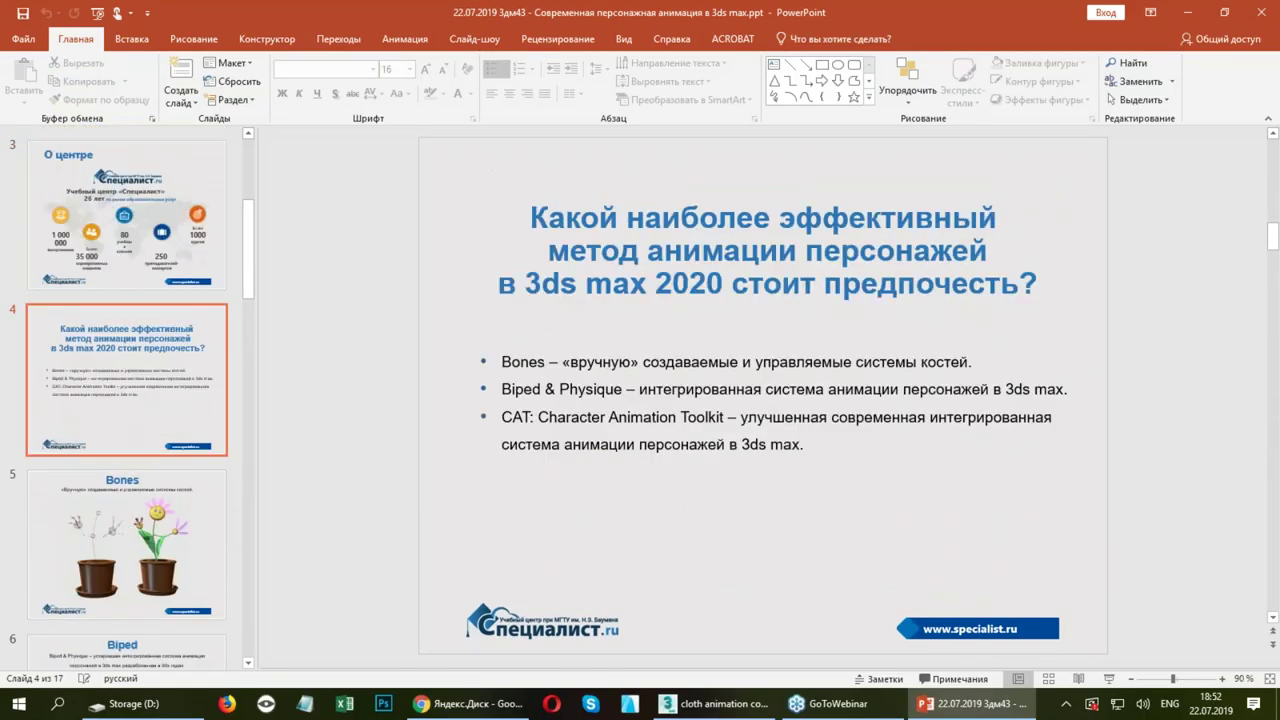
Circle the animation-methods list in red ink, then undo and erase the marks.
mouse_move(786, 472)
mouse_down()
mouse_move(920, 405)
mouse_move(935, 420)
mouse_move(645, 537)
mouse_up()
mouse_move(464, 401)
mouse_down()
mouse_move(450, 422)
mouse_move(453, 402)
mouse_move(495, 401)
mouse_move(468, 404)
mouse_move(472, 350)
mouse_move(500, 382)
mouse_move(700, 398)
mouse_move(680, 404)
mouse_up()
key(ctrl+z)
key(ctrl+z)
key(ctrl+z)
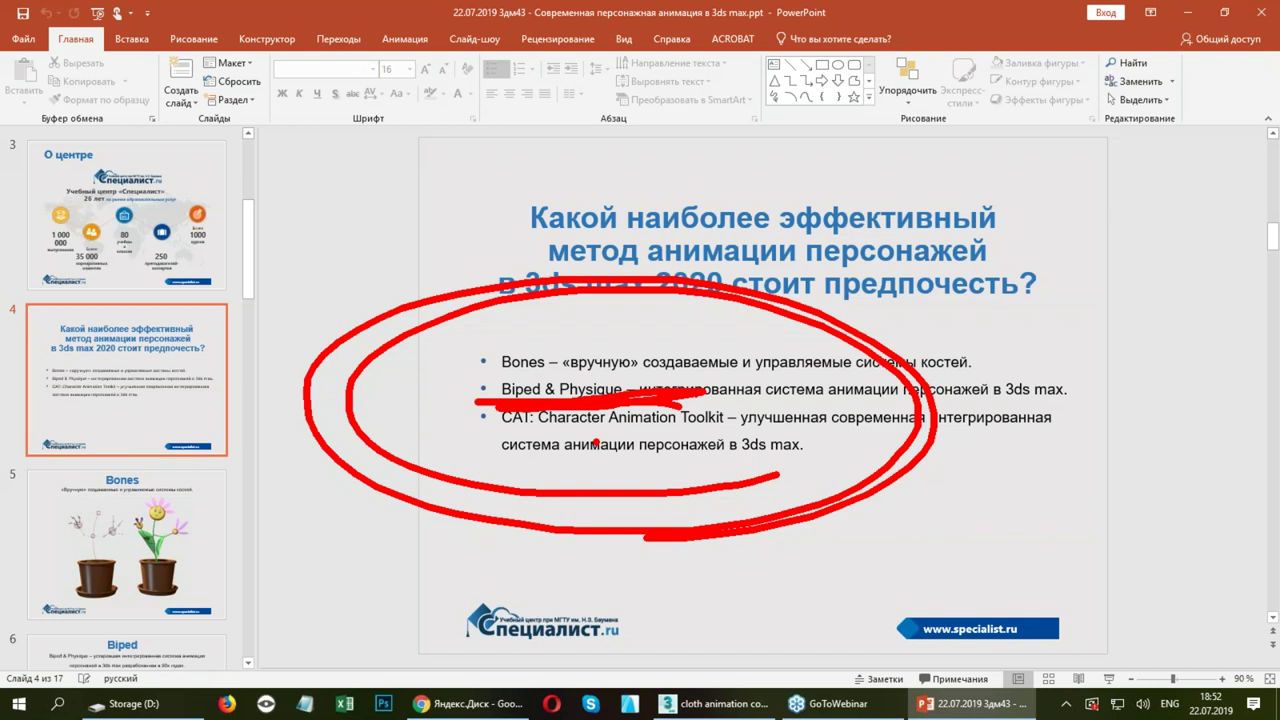
key(Escape)
Box Biped & Physique, draw an arrow to an underlined CAT bullet, then clear the ink.
key(ctrl+1)
mouse_move(410, 345)
mouse_down()
mouse_move(418, 400)
mouse_move(806, 405)
mouse_move(350, 328)
mouse_move(425, 440)
mouse_up()
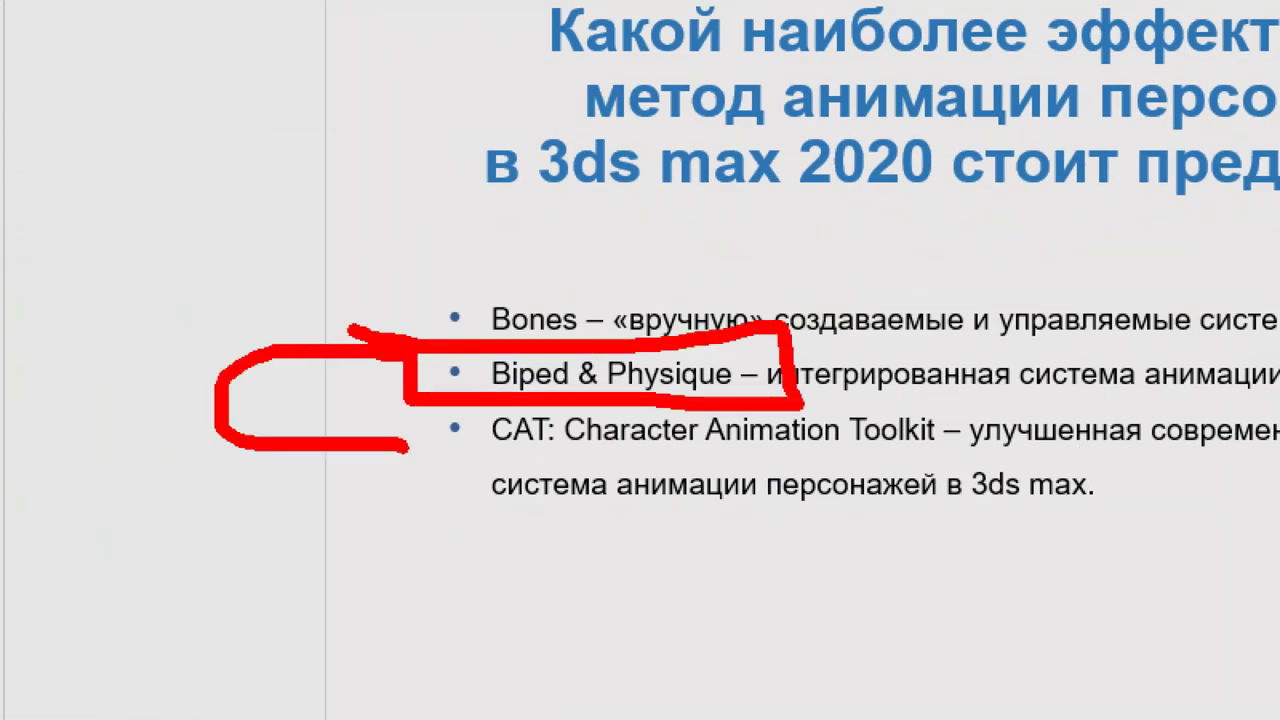
drag(320, 392, 325, 505)
drag(440, 465, 1005, 465)
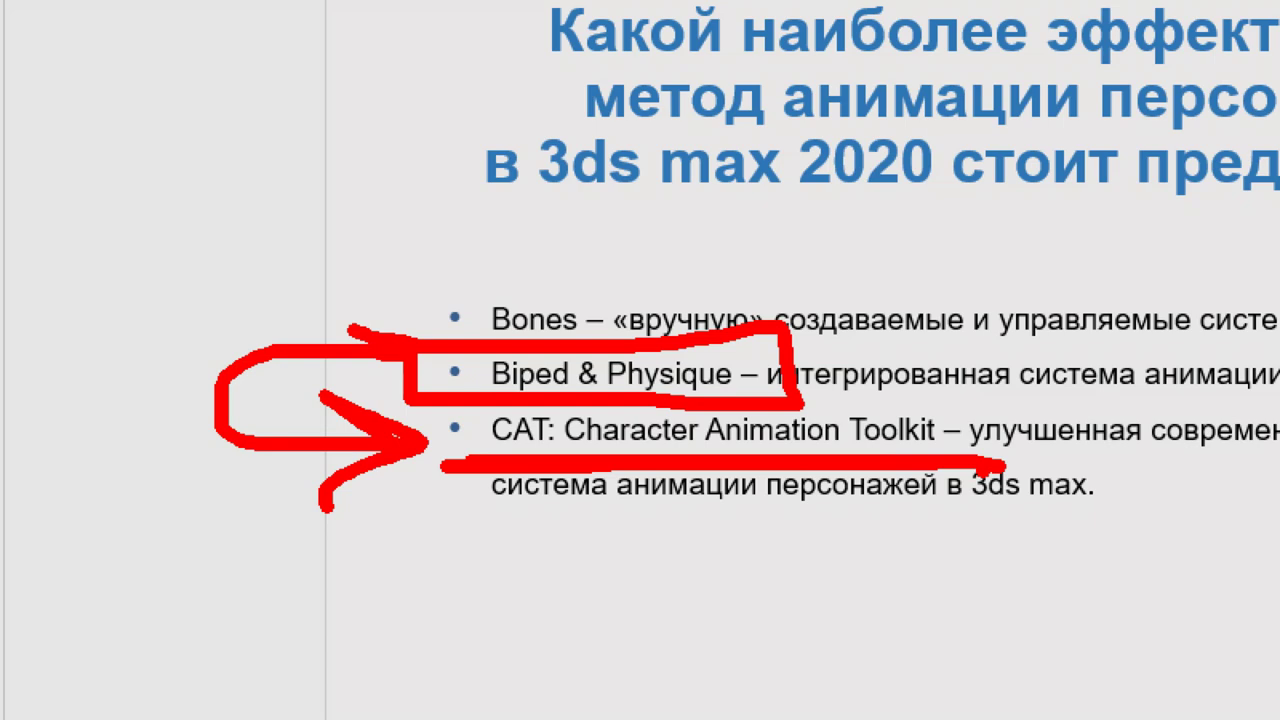
key(Escape)
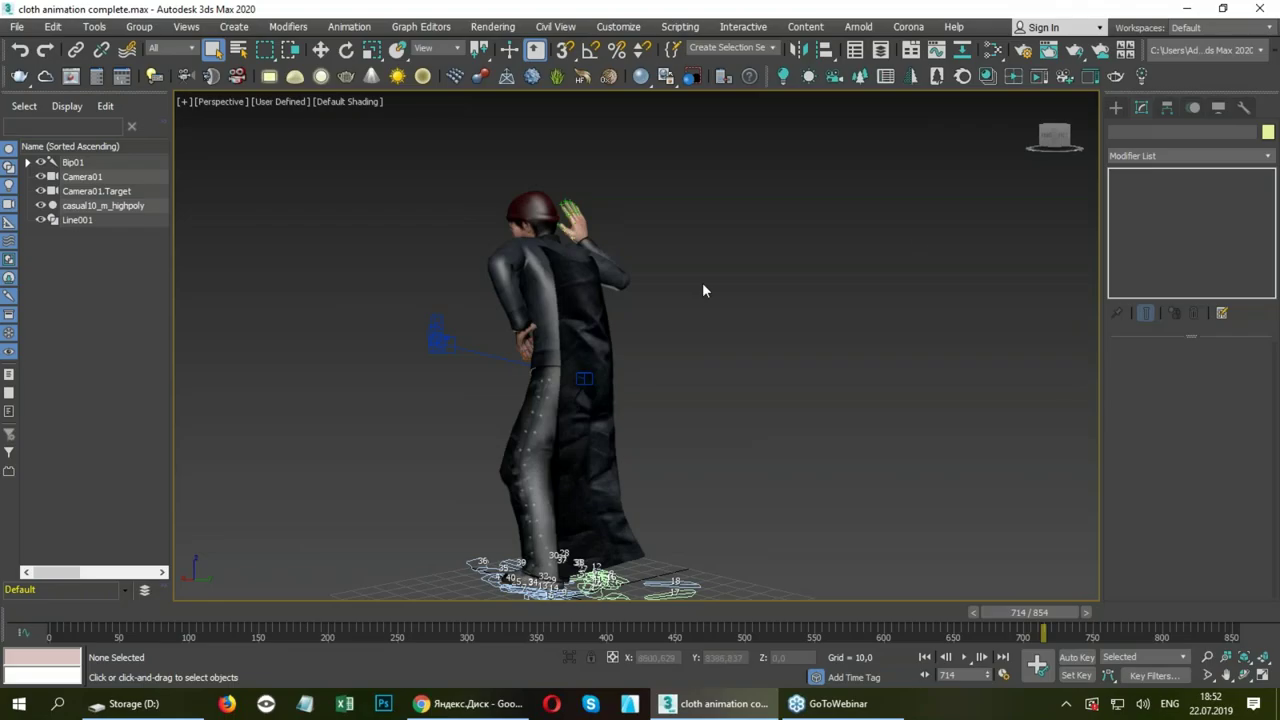
Reset 3ds Max to an empty scene, discarding the cloth scene.
click(18, 27)
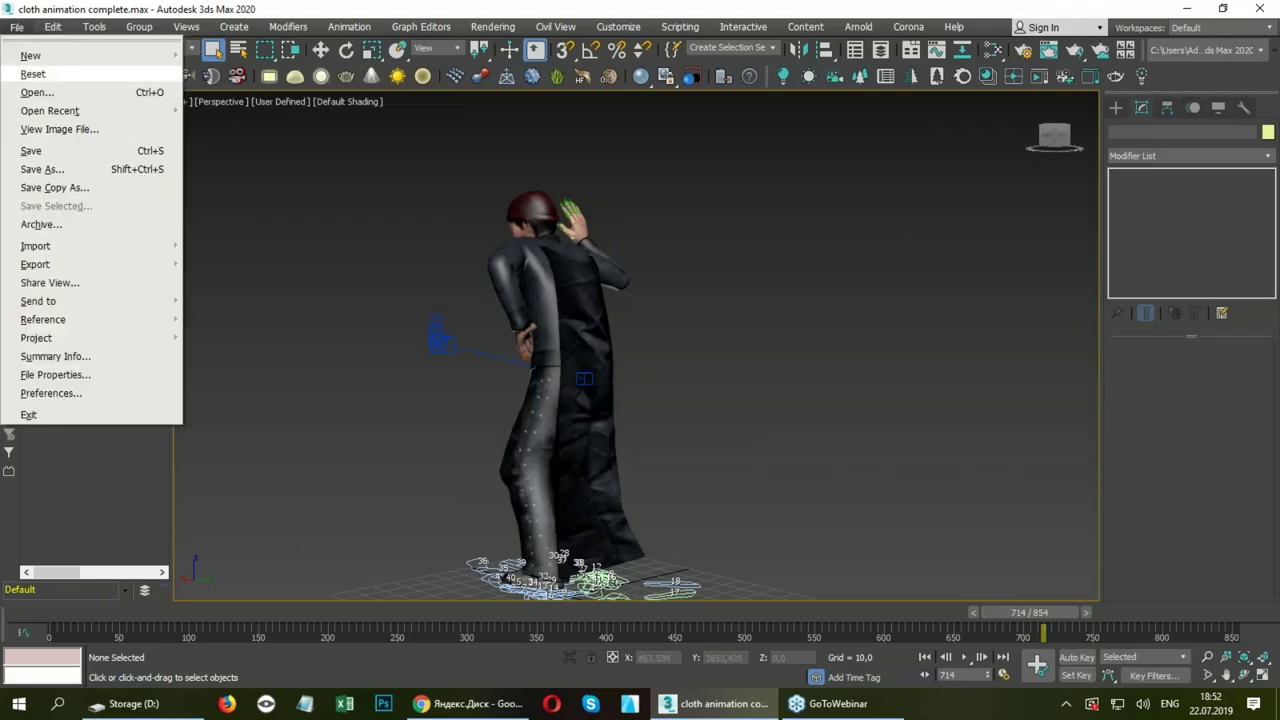
click(30, 74)
click(612, 379)
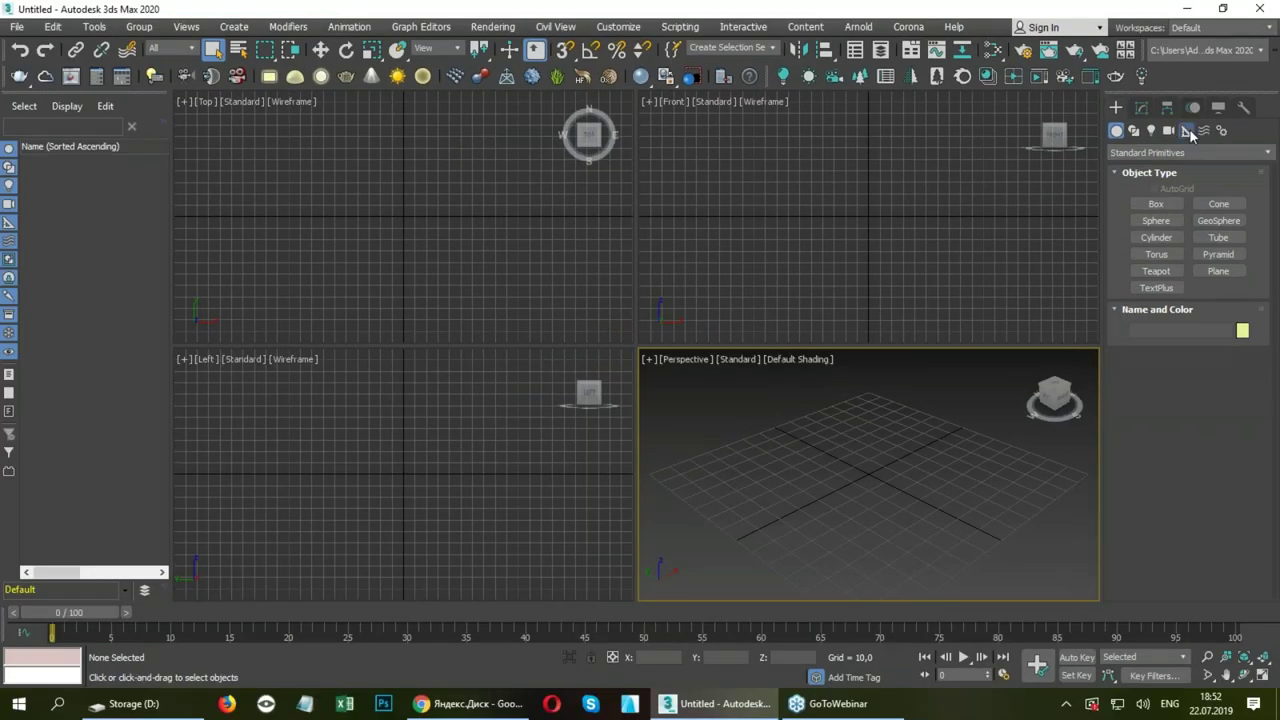
Create a CATParent, Character001, from Helpers > CAT Objects at the origin and scale it up.
click(1186, 130)
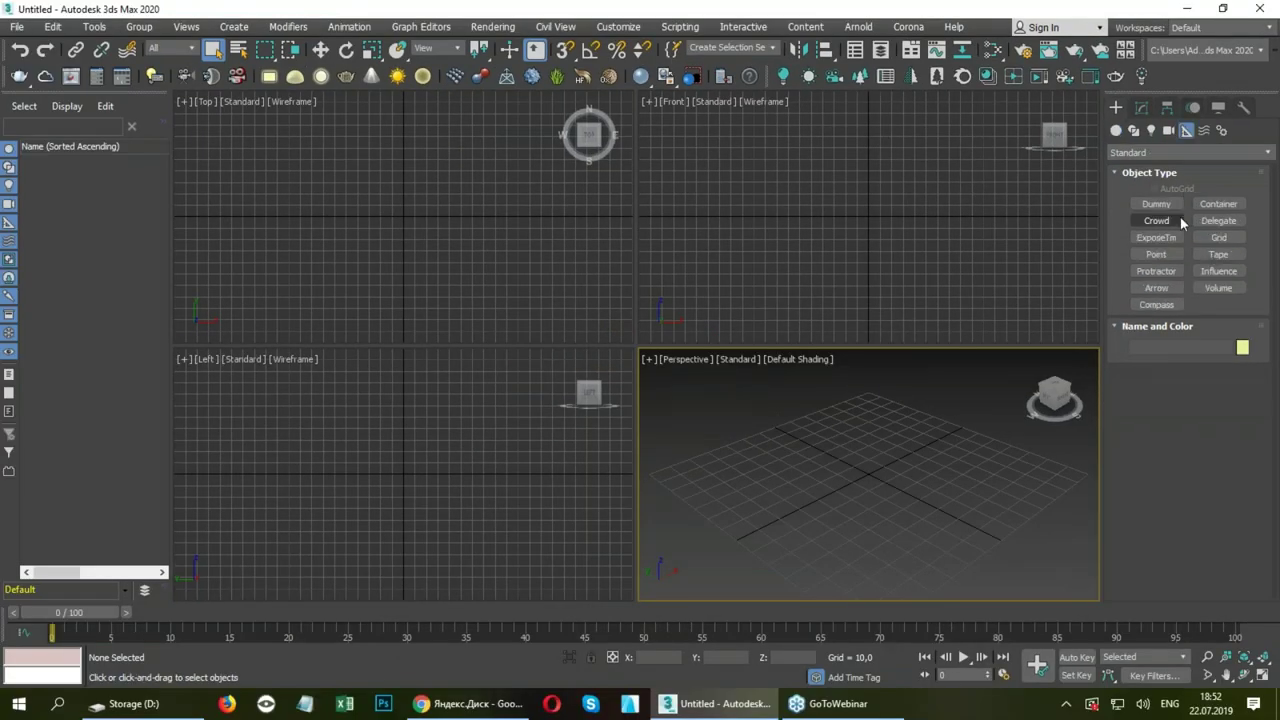
click(1175, 153)
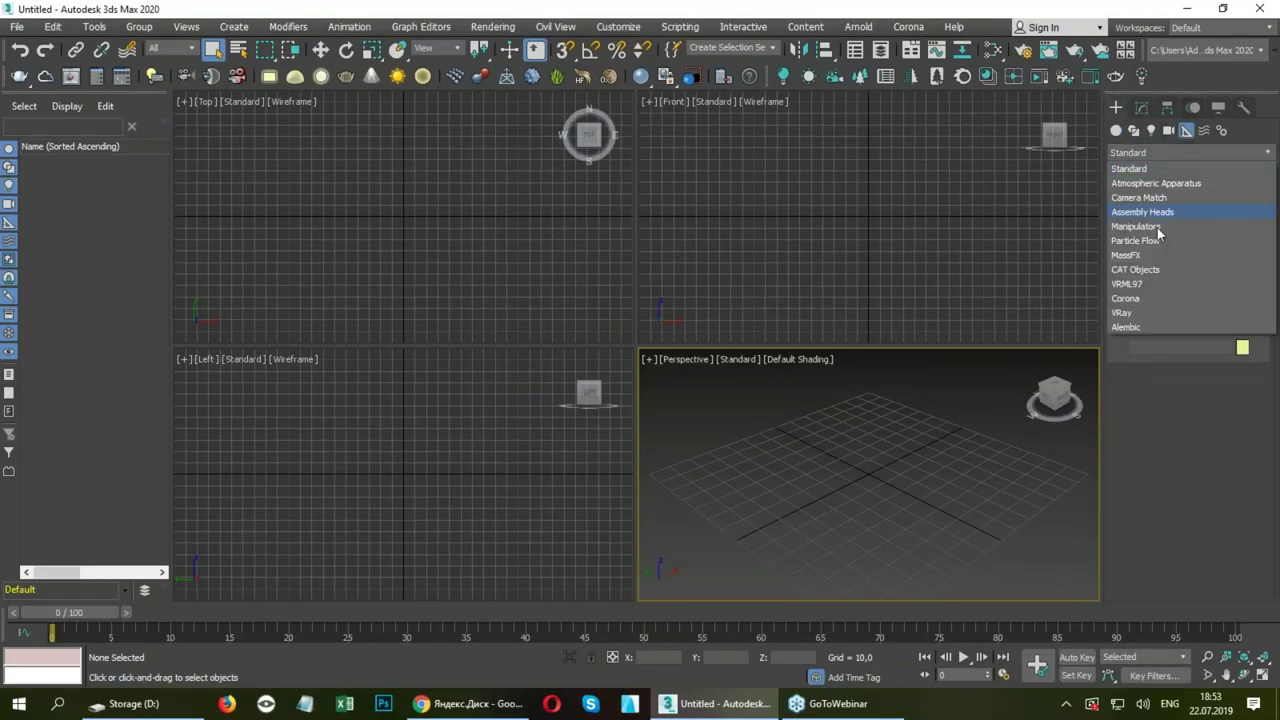
click(1140, 269)
click(1156, 220)
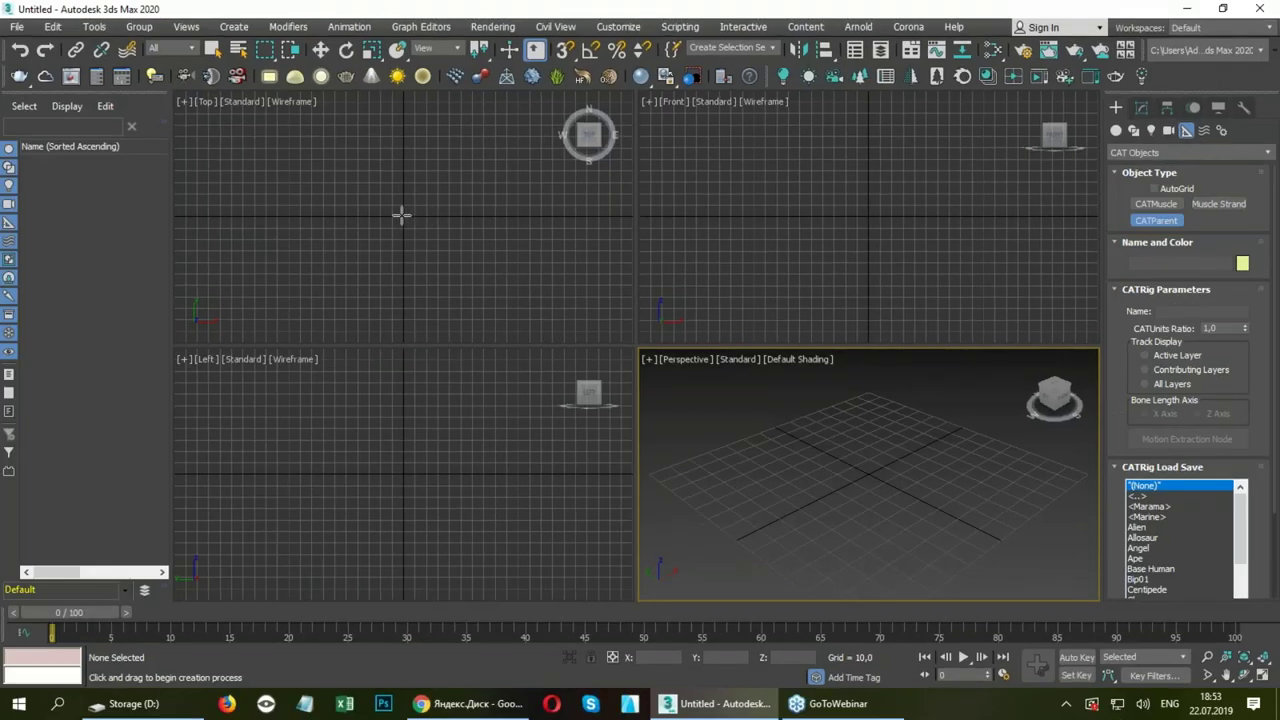
drag(401, 215, 573, 208)
click(1241, 578)
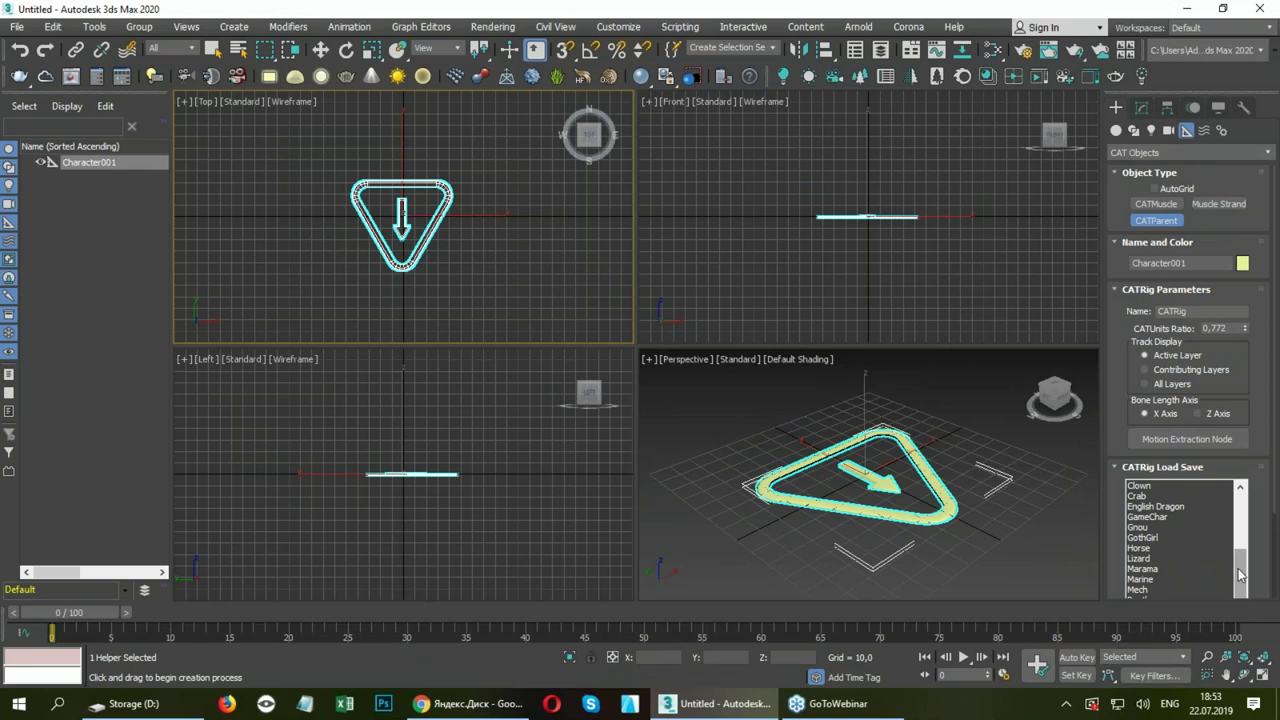
Load the Spider preset from the CATRig Load Save list onto the rig.
mouse_move(1243, 575)
mouse_down()
mouse_move(1243, 545)
mouse_move(1245, 572)
mouse_up()
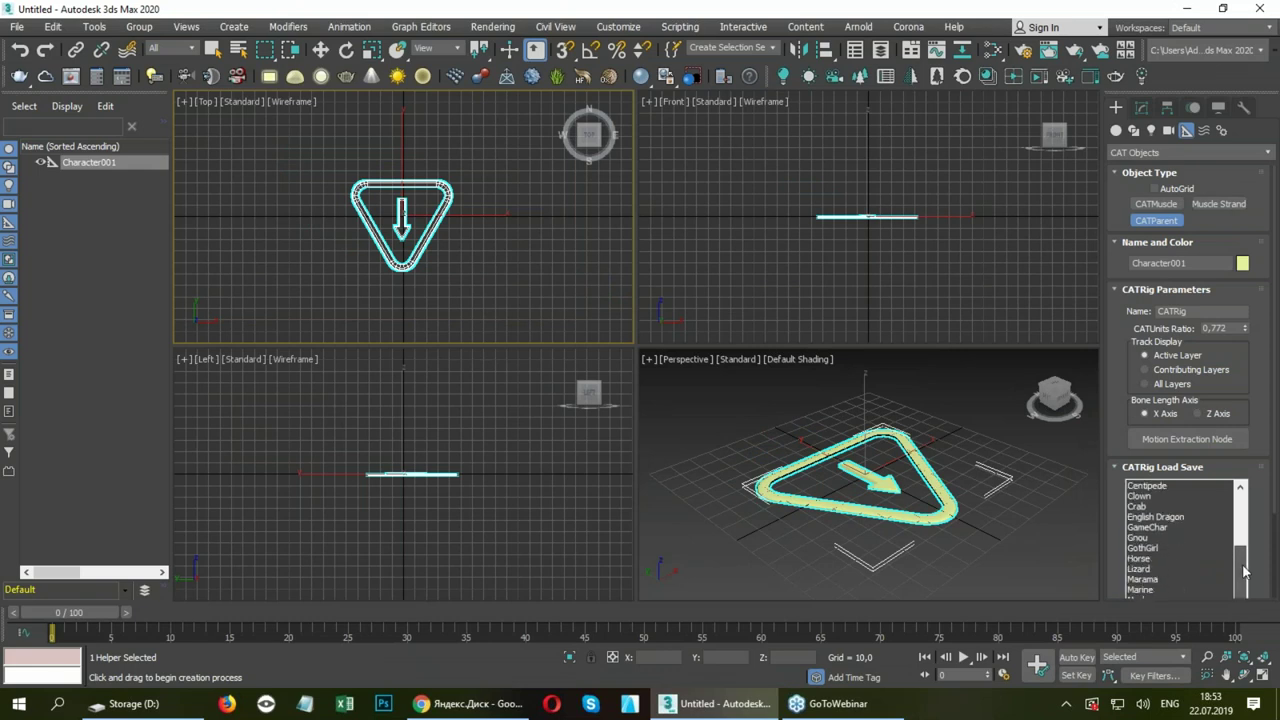
drag(1245, 572, 1245, 577)
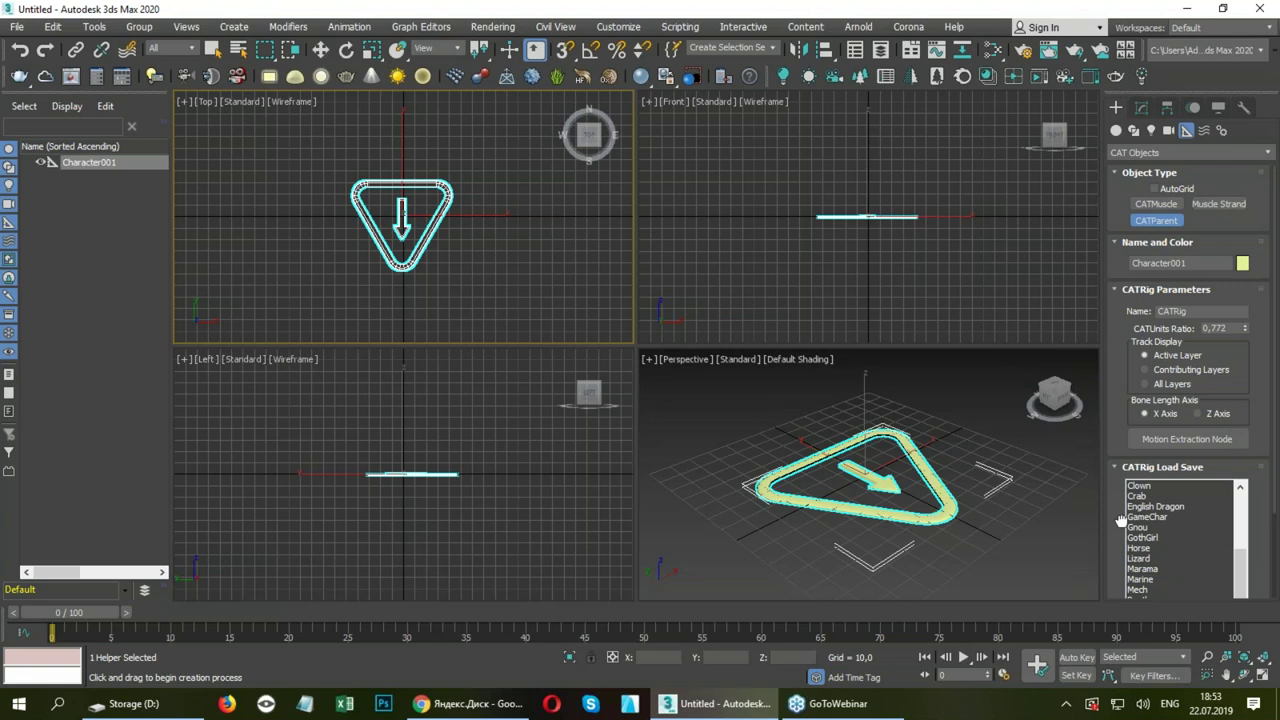
scroll(1159, 572, up, 2)
scroll(1159, 571, up, 1)
scroll(1159, 571, up, 1)
scroll(1160, 574, up, 1)
scroll(1160, 574, up, 4)
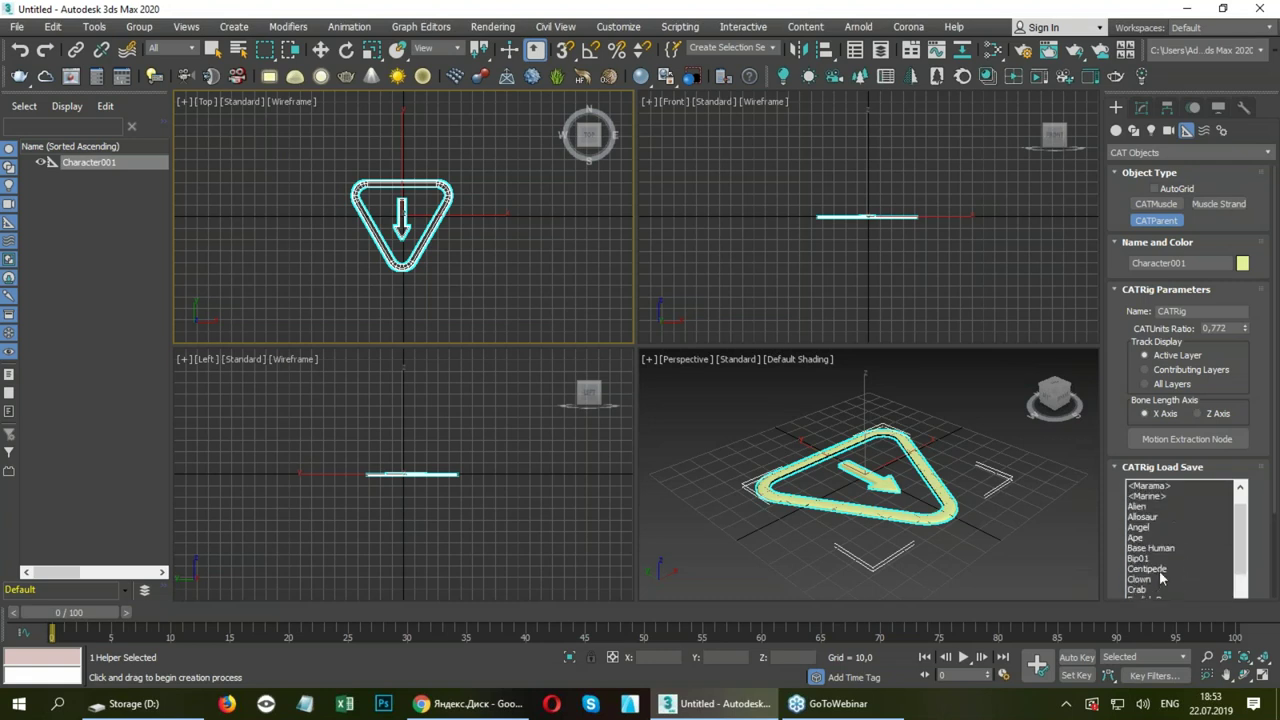
scroll(1160, 575, down, 2)
scroll(1160, 575, down, 3)
scroll(1160, 575, down, 2)
scroll(1160, 575, down, 2)
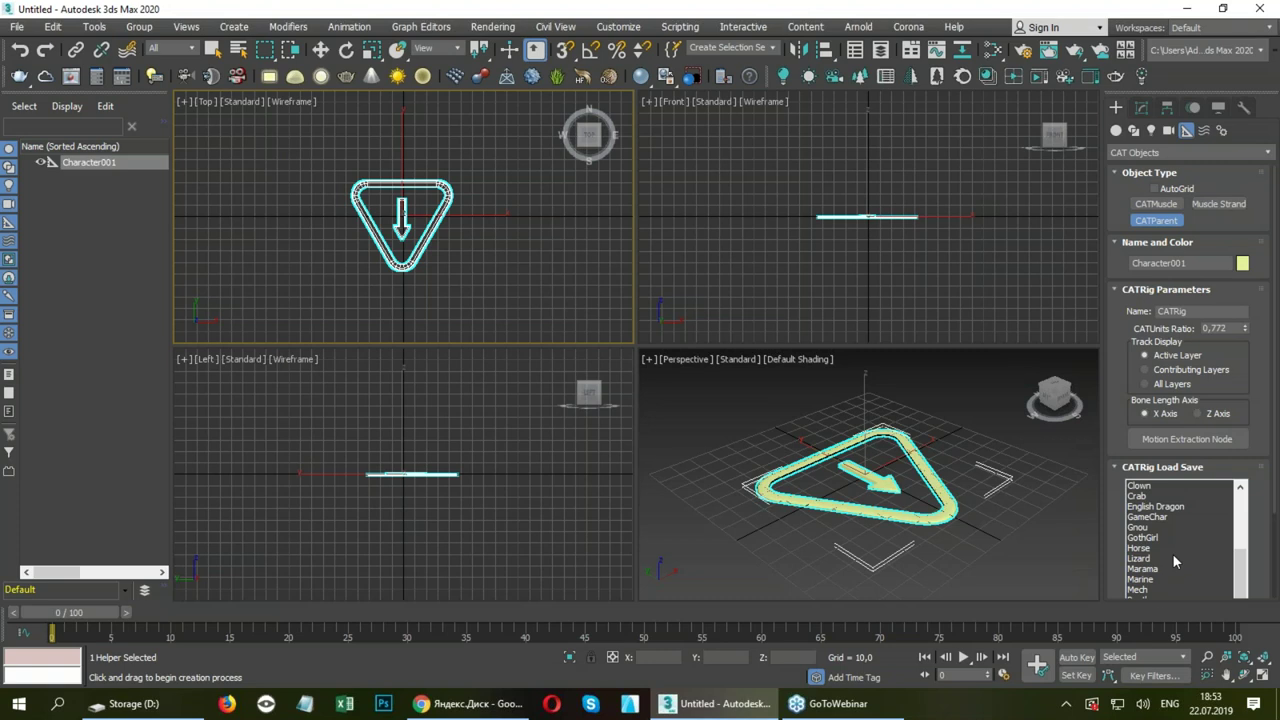
click(1153, 589)
drag(1120, 566, 1113, 455)
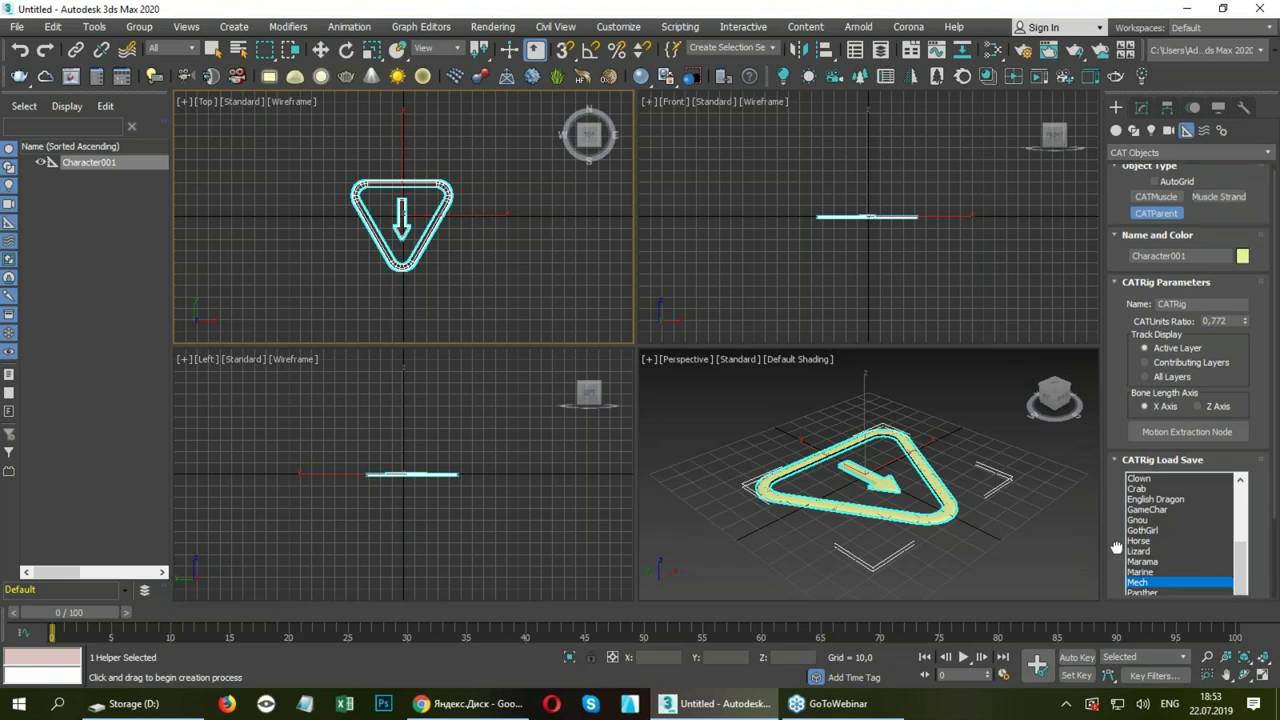
double_click(1158, 511)
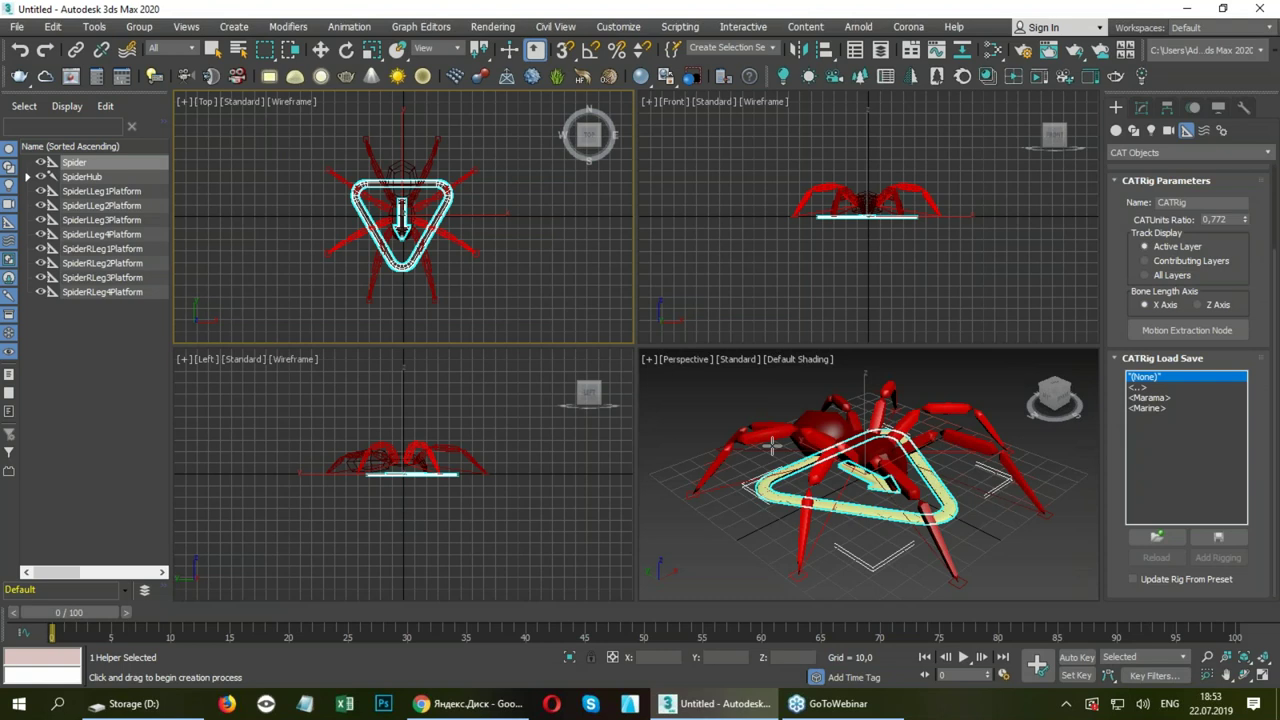
Maximize the Perspective viewport, zoom out, and drag a second small spider rig at the centre.
key(alt+w)
scroll(717, 440, down, 3)
scroll(740, 438, down, 2)
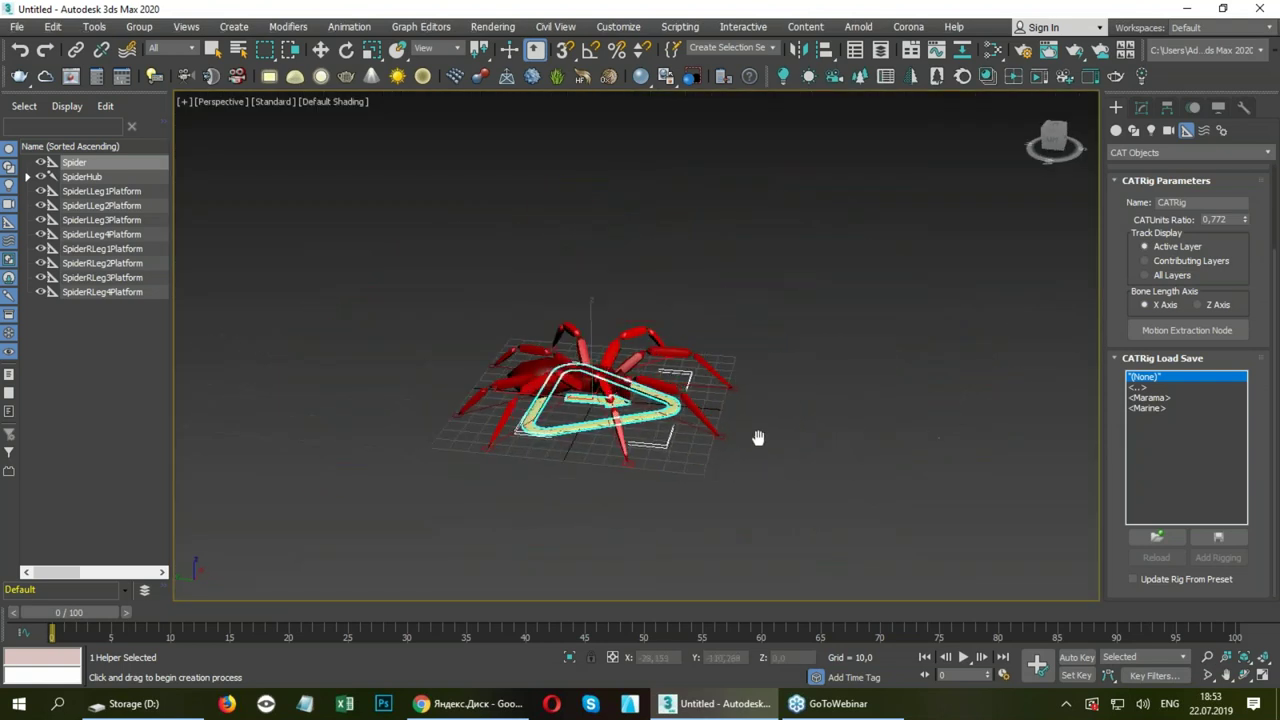
scroll(757, 437, down, 2)
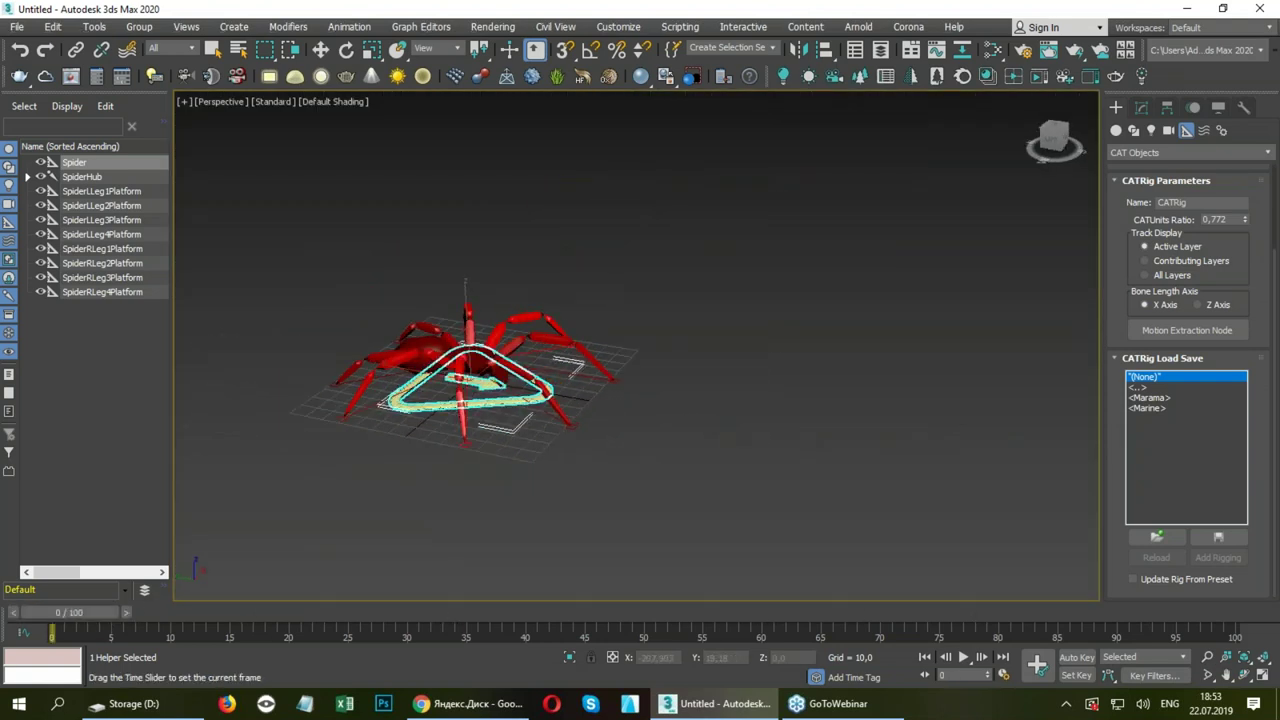
drag(475, 355, 465, 315)
scroll(475, 355, up, 2)
Move the spider's body hub so the legs re-pose, then select the rig's root.
key(w)
click(466, 330)
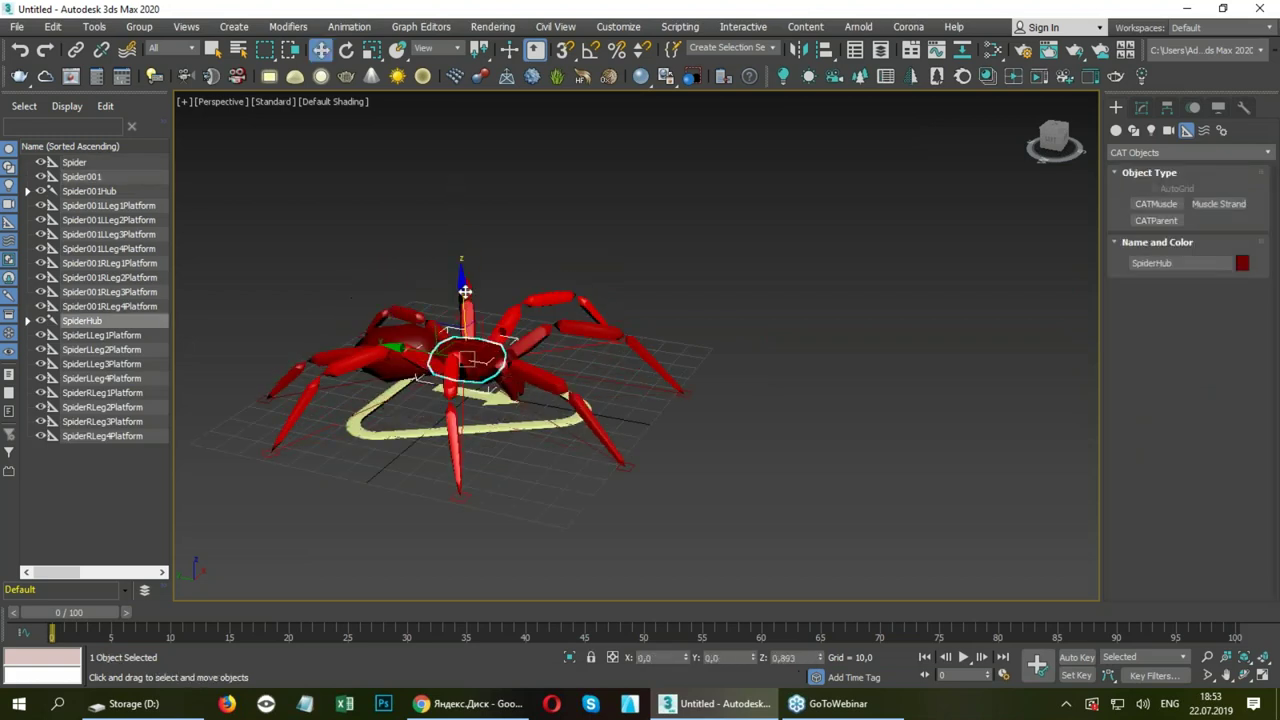
mouse_move(440, 362)
mouse_down()
mouse_move(413, 376)
mouse_move(523, 371)
mouse_move(466, 357)
mouse_move(480, 360)
mouse_up()
click(480, 362)
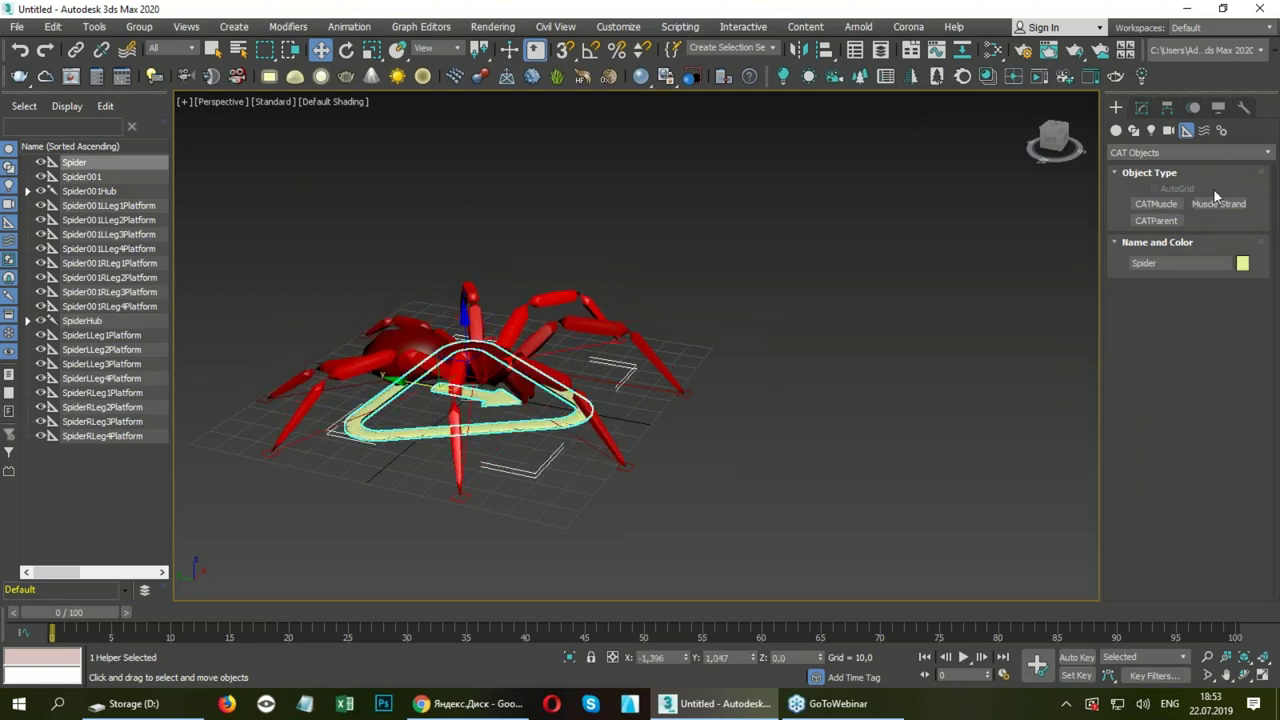
In the Motion panel, add a CATMotion layer and switch the rig to animation mode.
click(1218, 107)
click(1196, 105)
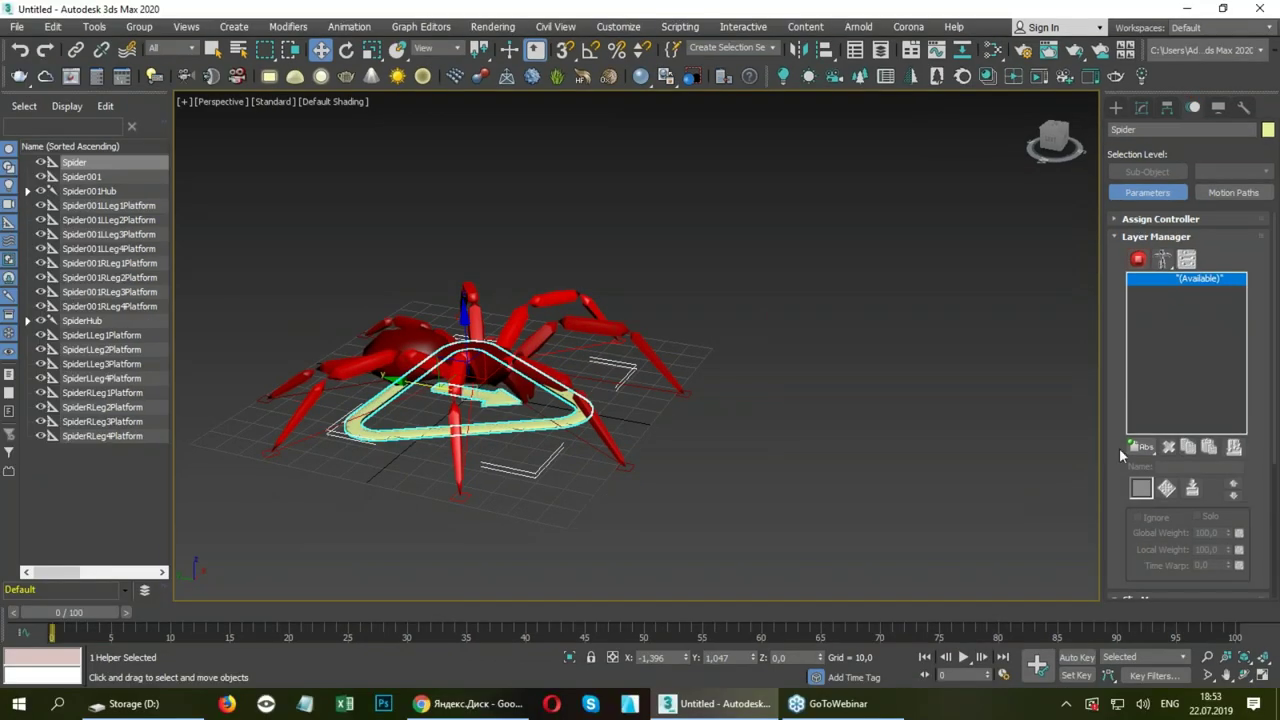
click(1142, 449)
click(1142, 524)
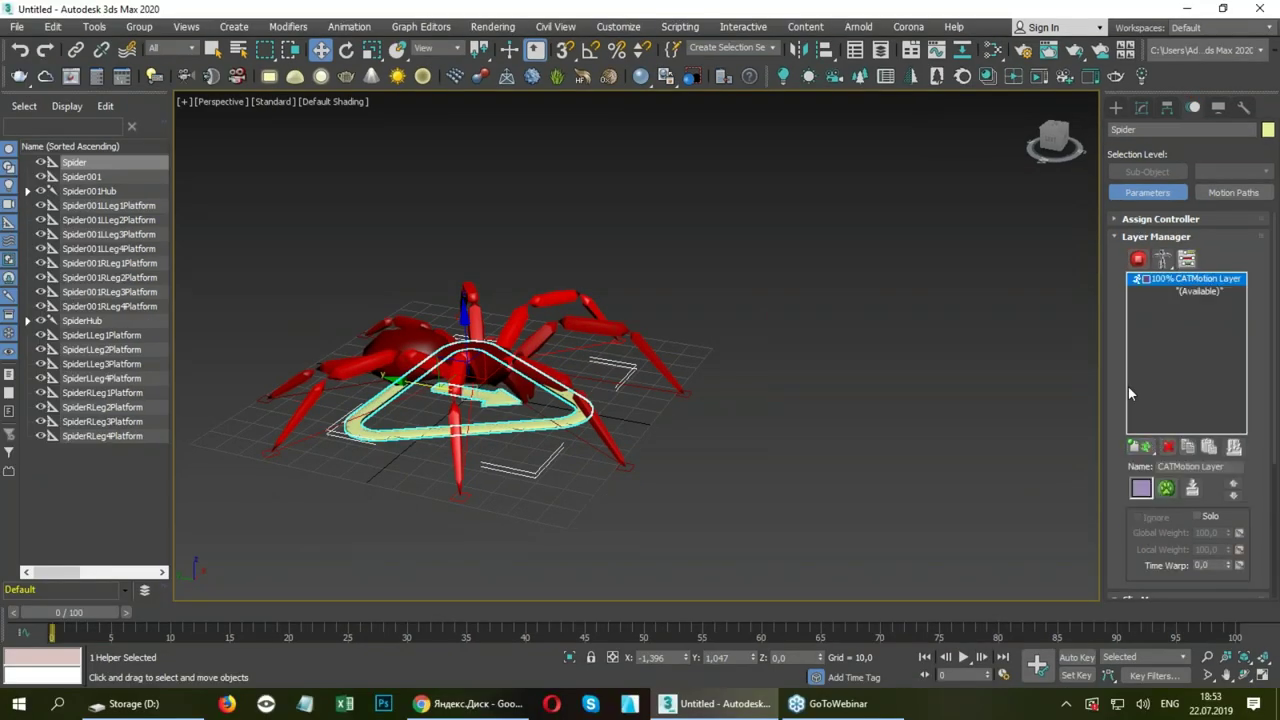
click(1140, 260)
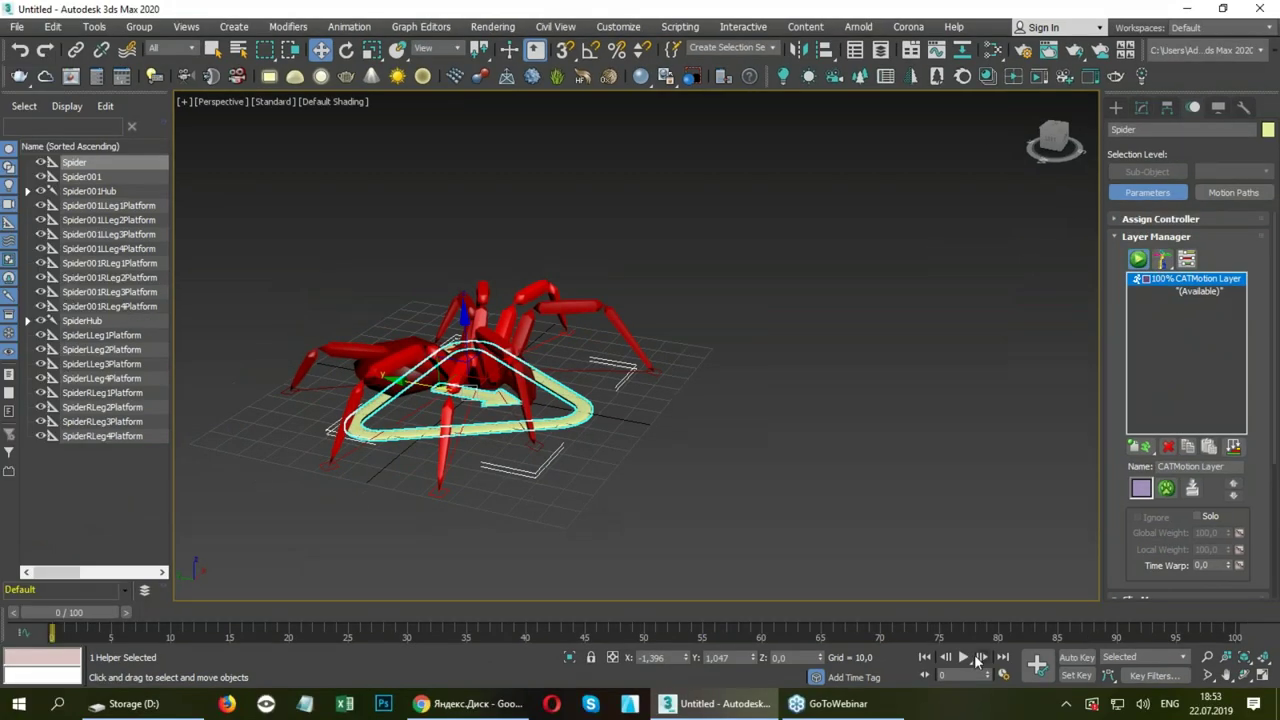
Play the spider's walk cycle, stop it, and scrub to frame 79.
click(964, 657)
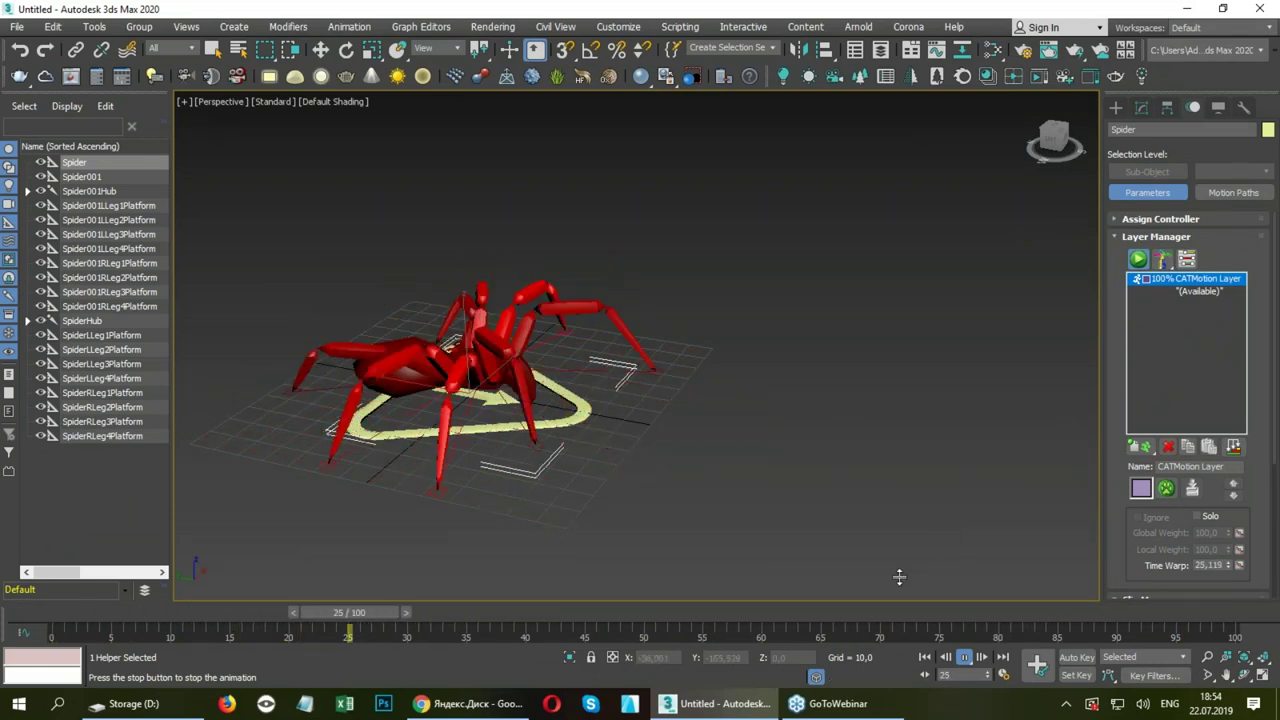
key(Escape)
drag(349, 621, 985, 612)
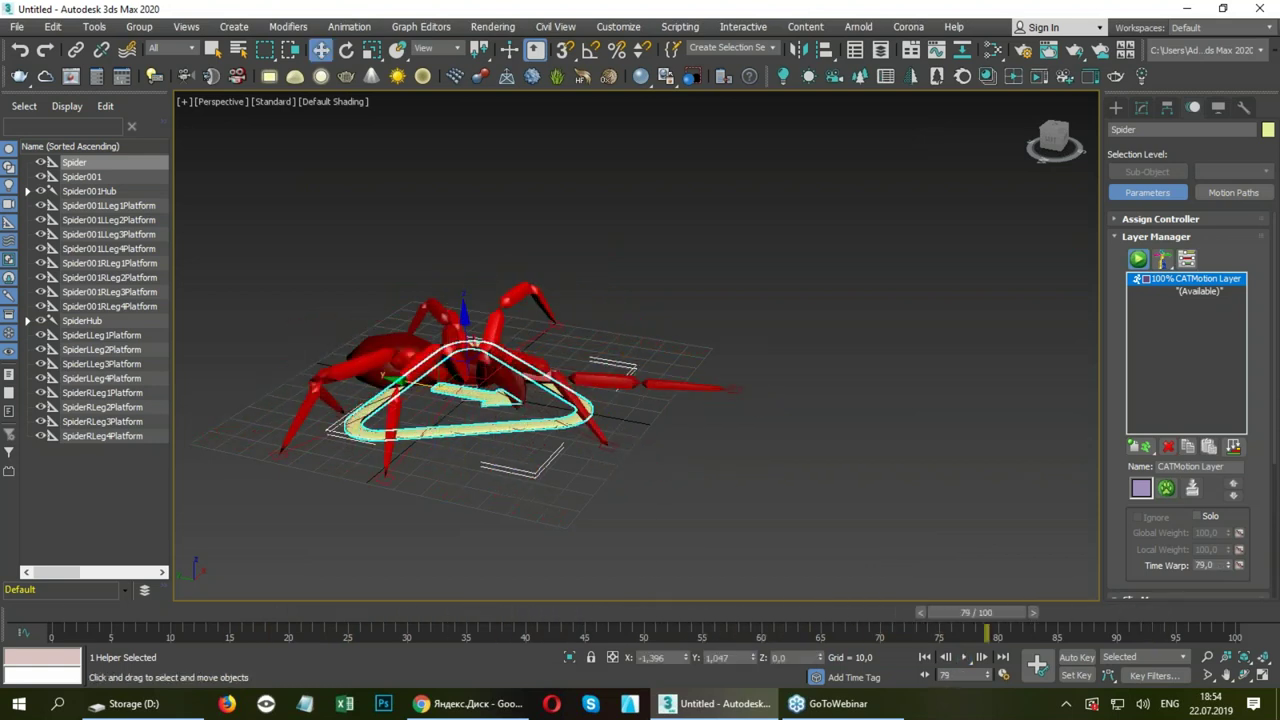